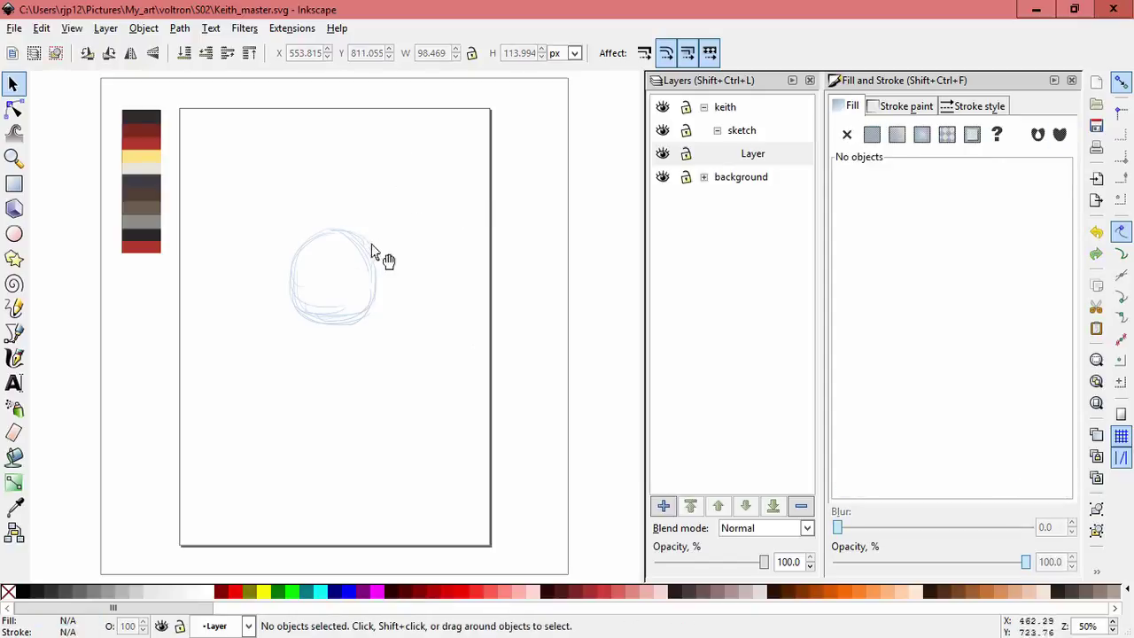
- Clean up the head circle by removing its stray strokes for a tidier rounded outline
left_click_drag(454, 221, 463, 246)
key("Escape")
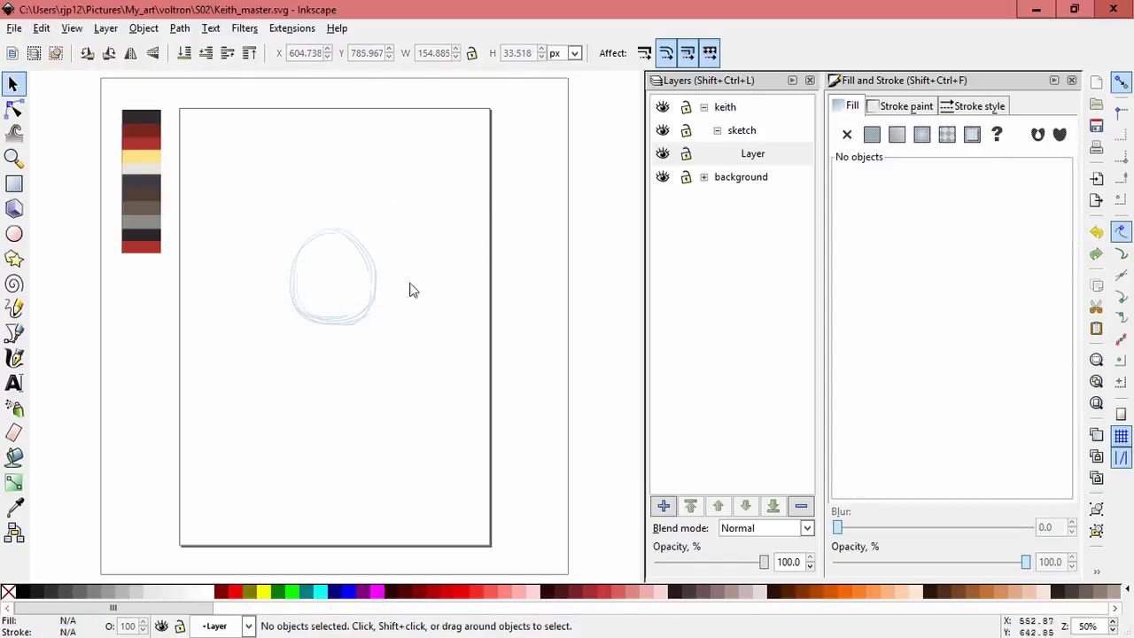
key("ctrl+a")
left_click(412, 274)
- Sketch a larger chest circle below the head with overlapping light-blue Calligraphy strokes
left_click(15, 357)
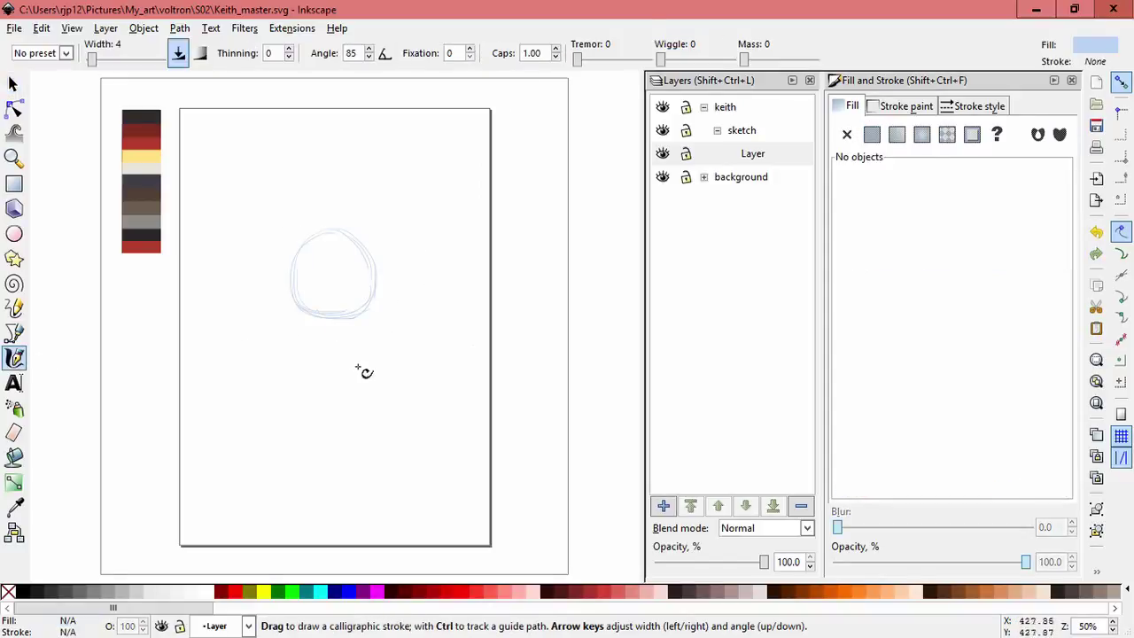
key("ctrl+z")
left_click_drag(352, 456, 297, 366)
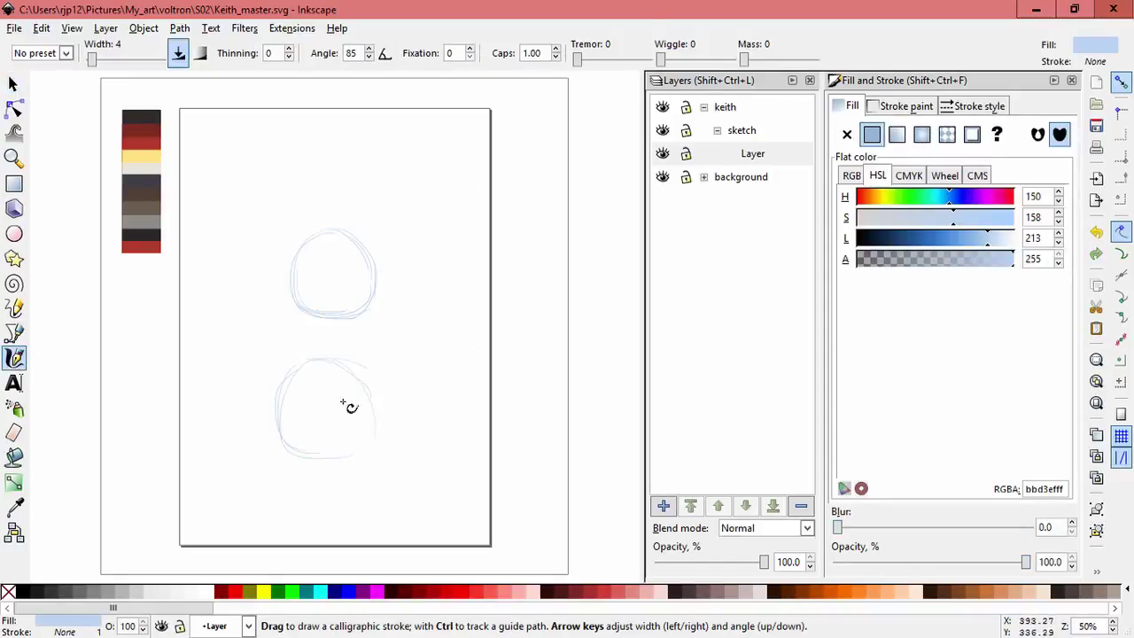
mouse_move(335, 436)
left_mouse_down()
mouse_move(384, 430)
mouse_move(361, 459)
mouse_move(376, 416)
left_mouse_up()
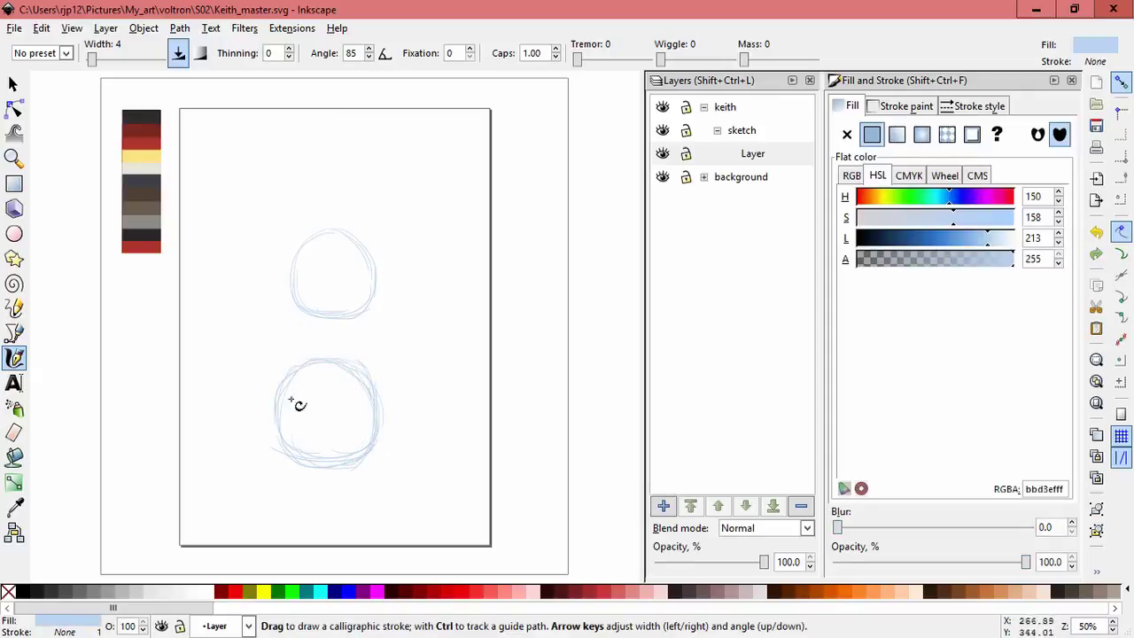
- Adjust and delete stray strokes around the chest circle to leave a cleaner round outline
key("s")
key("Tab")
key("Tab")
key("Escape")
left_click(349, 459)
mouse_move(349, 459)
left_mouse_down()
mouse_move(385, 400)
mouse_move(450, 361)
mouse_move(431, 343)
left_mouse_up()
key("Escape")
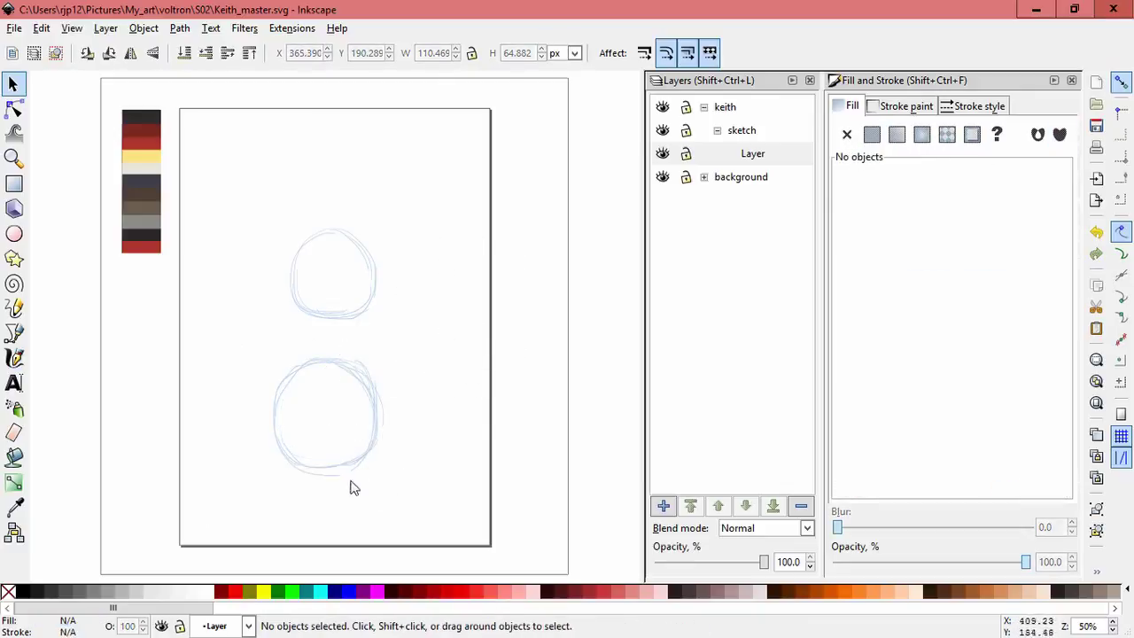
left_click(331, 478)
key("Escape")
mouse_move(341, 469)
left_mouse_down()
mouse_move(443, 410)
mouse_move(346, 435)
mouse_move(306, 462)
left_mouse_up()
key("Escape")
mouse_move(363, 430)
left_mouse_down()
mouse_move(443, 367)
mouse_move(402, 349)
mouse_move(383, 398)
left_mouse_up()
left_click(455, 311)
key("Escape")
left_click(450, 304)
left_click(379, 394)
left_click(406, 347)
key("Delete")
- Select all strokes of the chest circle and move them slightly down and to the right
left_click_drag(188, 341, 389, 483)
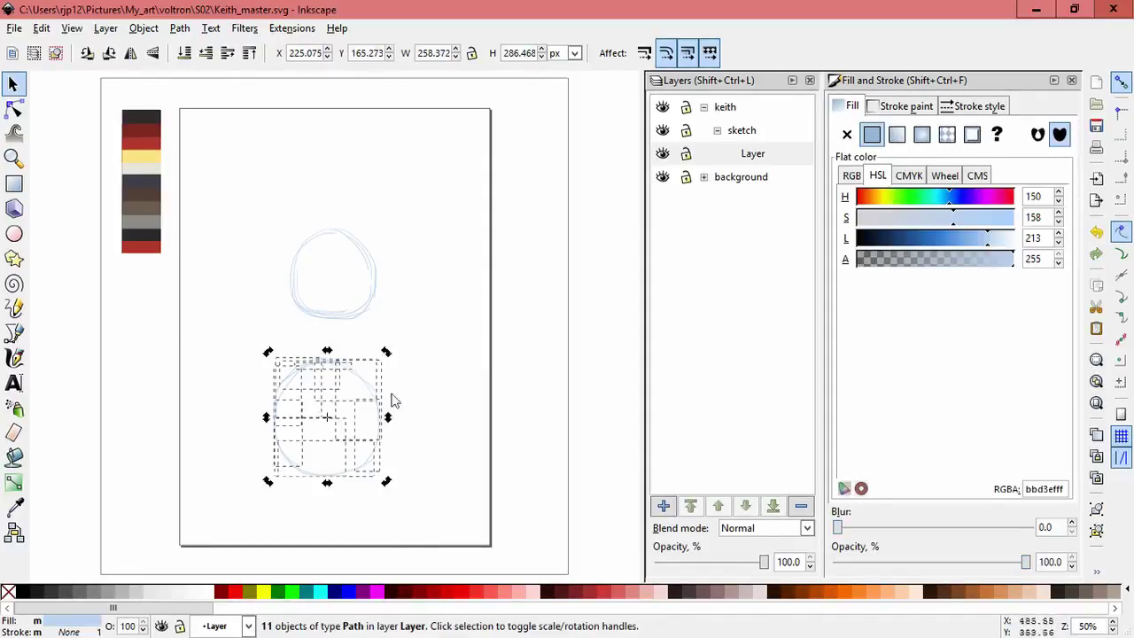
key("Escape")
left_click_drag(387, 397, 394, 403)
key("Escape")
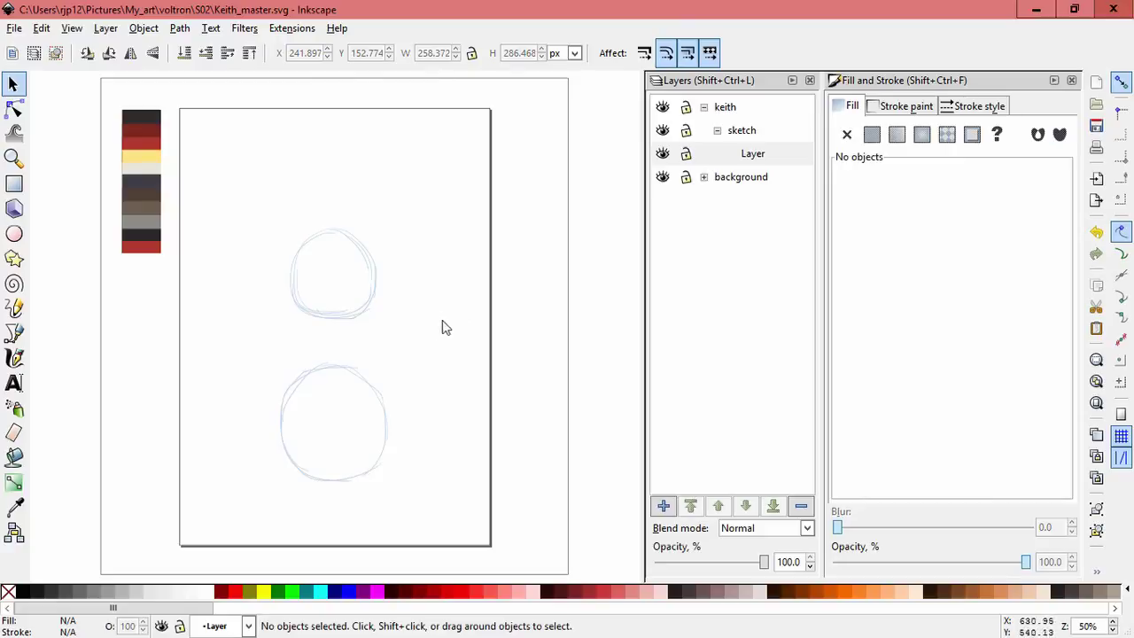
- Move the head circle down so it sits closer to the chest circle
scroll(434, 332, "up", 1)
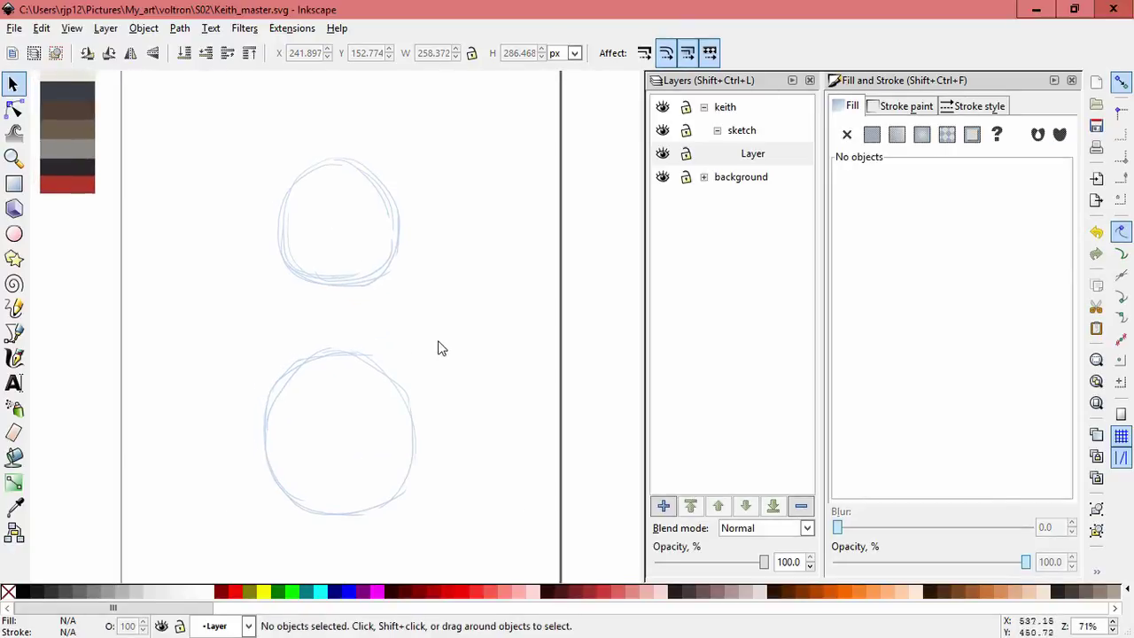
scroll(422, 375, "down", 1)
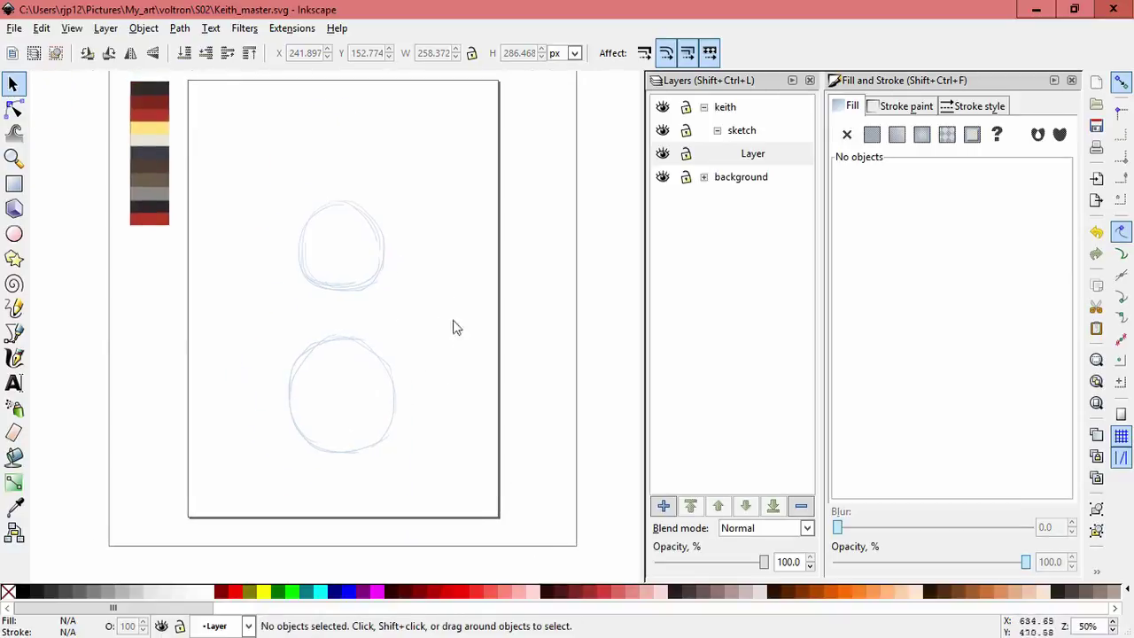
left_click_drag(379, 307, 381, 331)
left_click(444, 342)
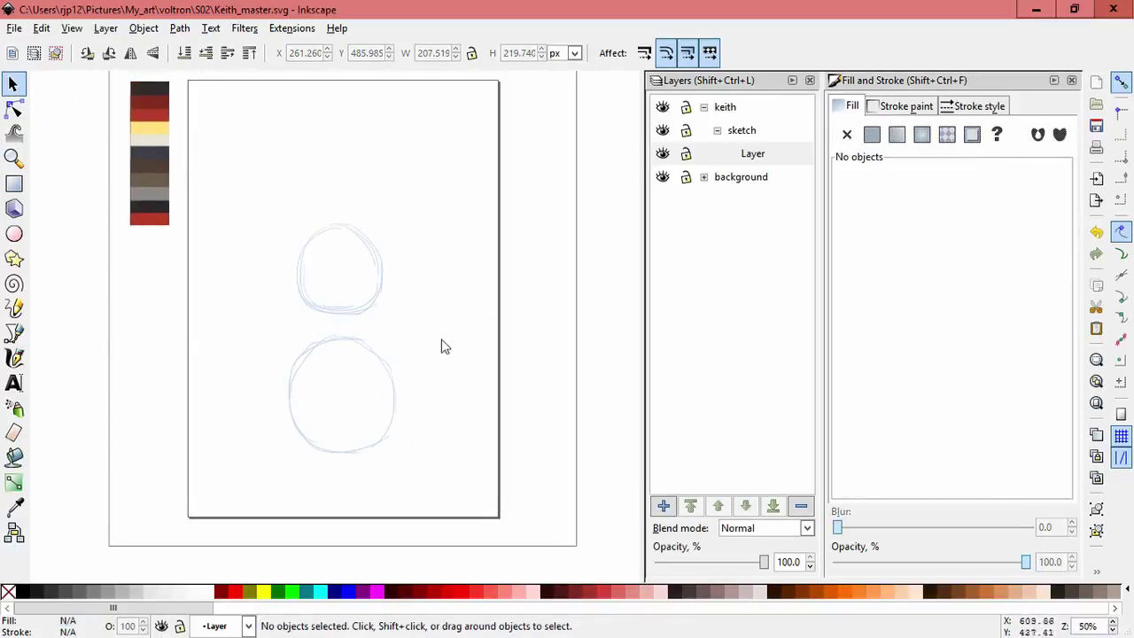
- Add a layer above the current one and sketch the sloping shoulders and tapering torso sides around the chest circle
scroll(420, 368, "down", 1)
key("ctrl+shift+n")
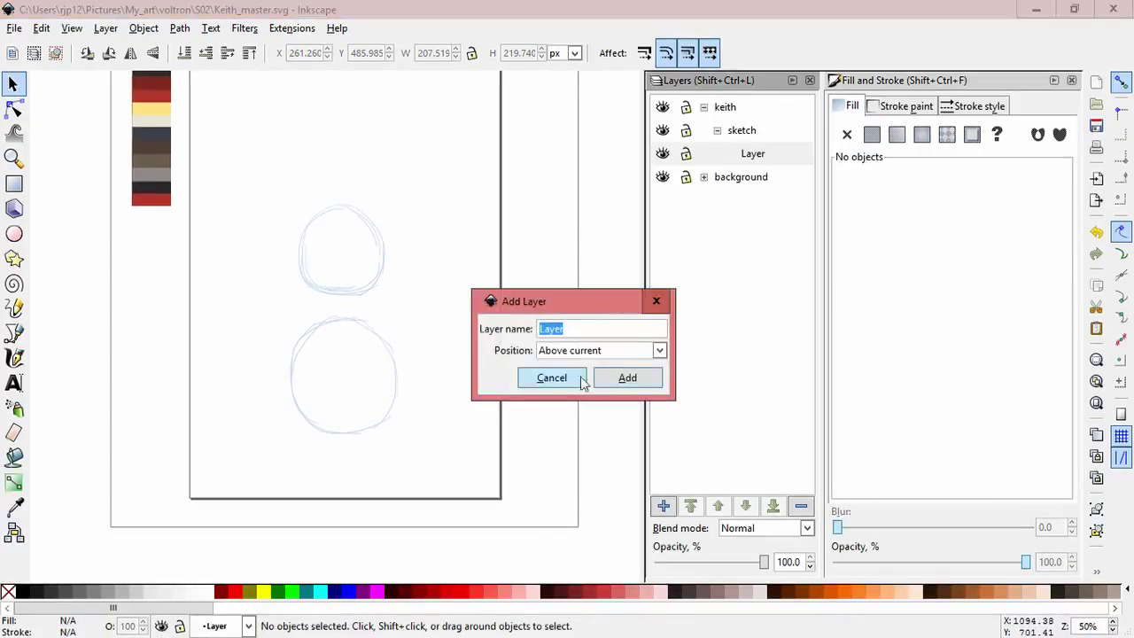
key("Return")
key("c")
scroll(414, 363, "up", 1)
left_click_drag(392, 383, 329, 533)
left_click_drag(235, 364, 276, 506)
left_click_drag(232, 343, 341, 315)
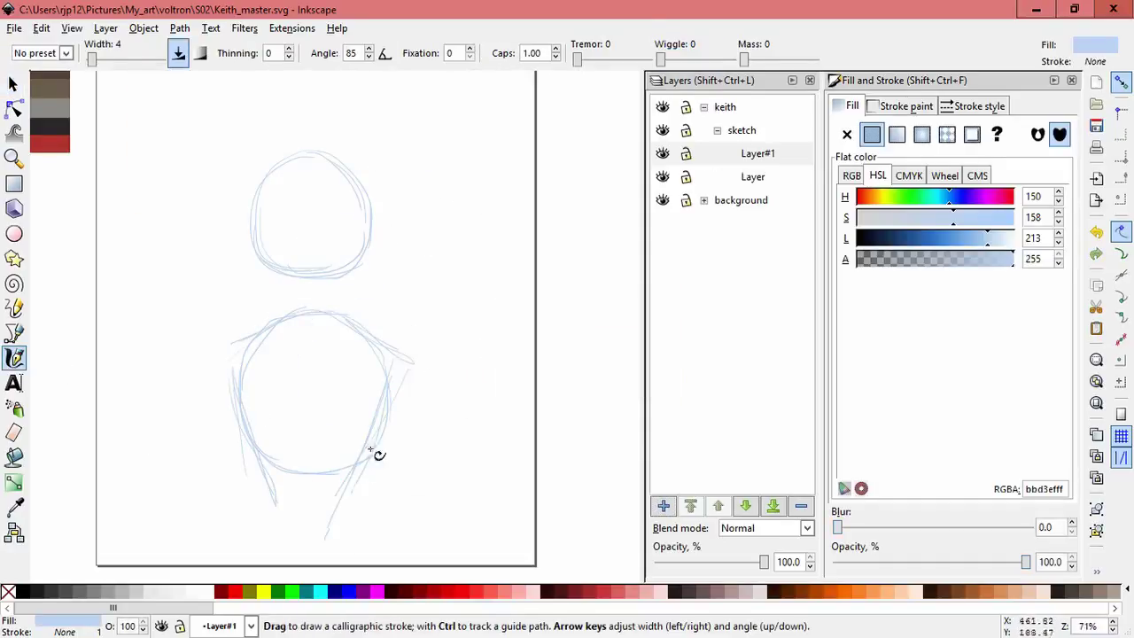
left_click_drag(380, 410, 342, 516)
- Add another layer above and sketch ovals at both shoulders plus short vertical lines below the torso sides
key("ctrl+shift+n")
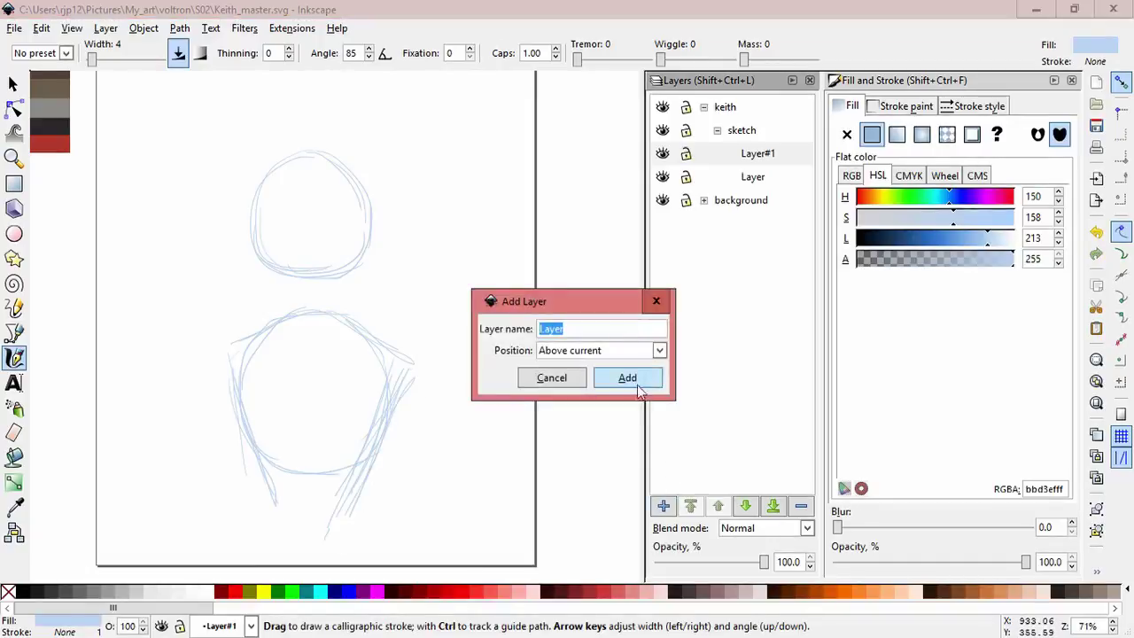
left_click(638, 386)
mouse_move(376, 399)
left_mouse_down()
mouse_move(404, 367)
mouse_move(410, 377)
left_mouse_up()
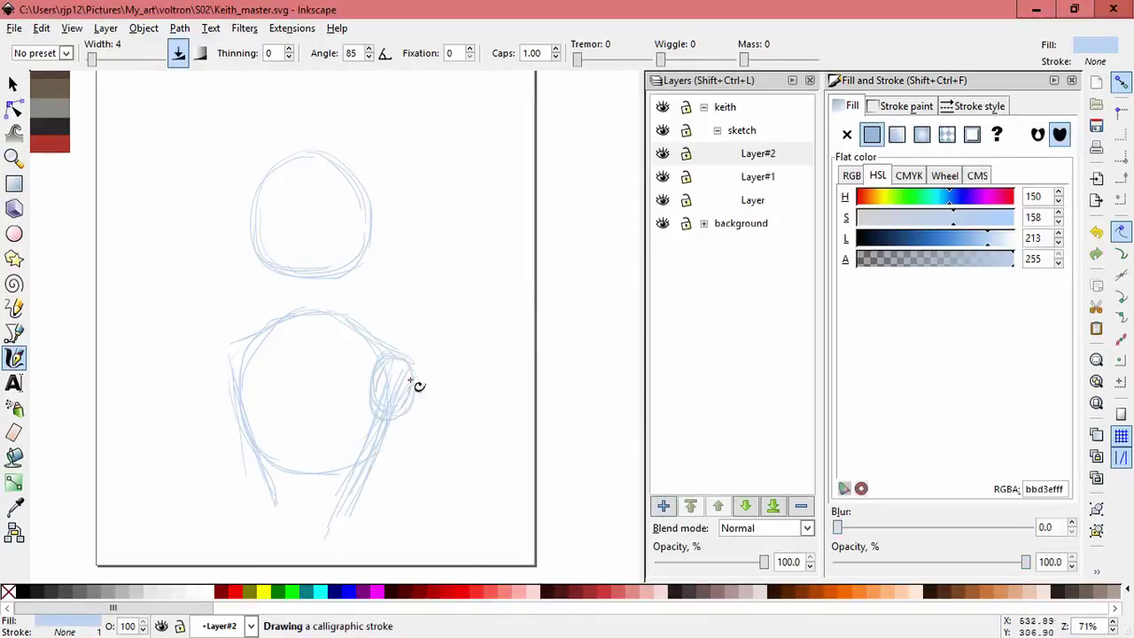
mouse_move(237, 348)
left_mouse_down()
mouse_move(223, 380)
mouse_move(229, 404)
left_mouse_up()
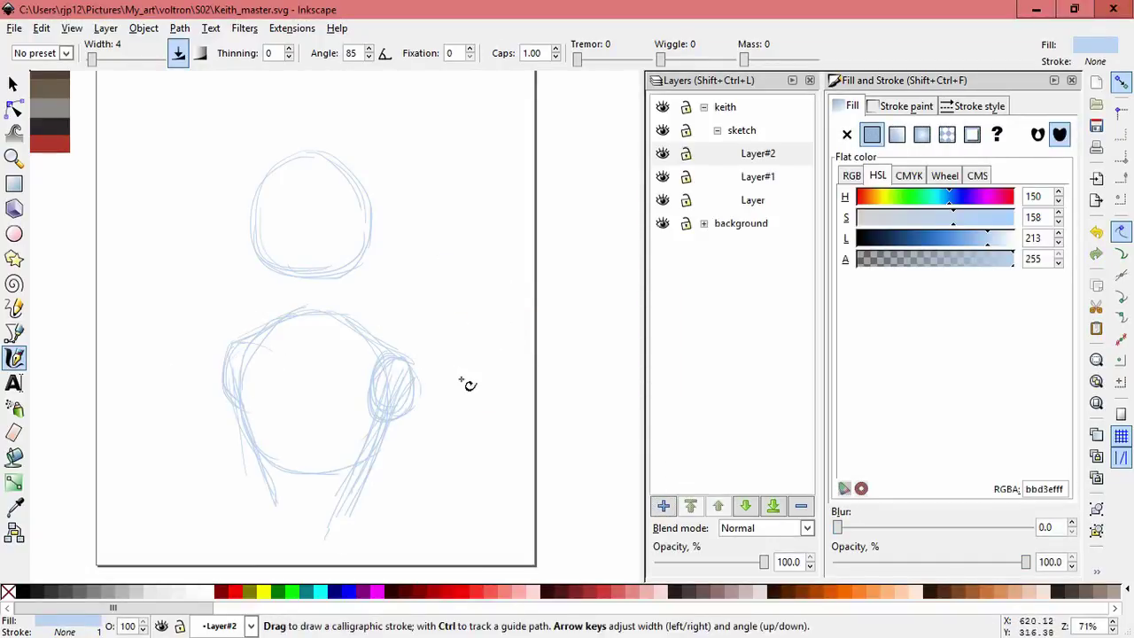
left_click_drag(390, 455, 377, 542)
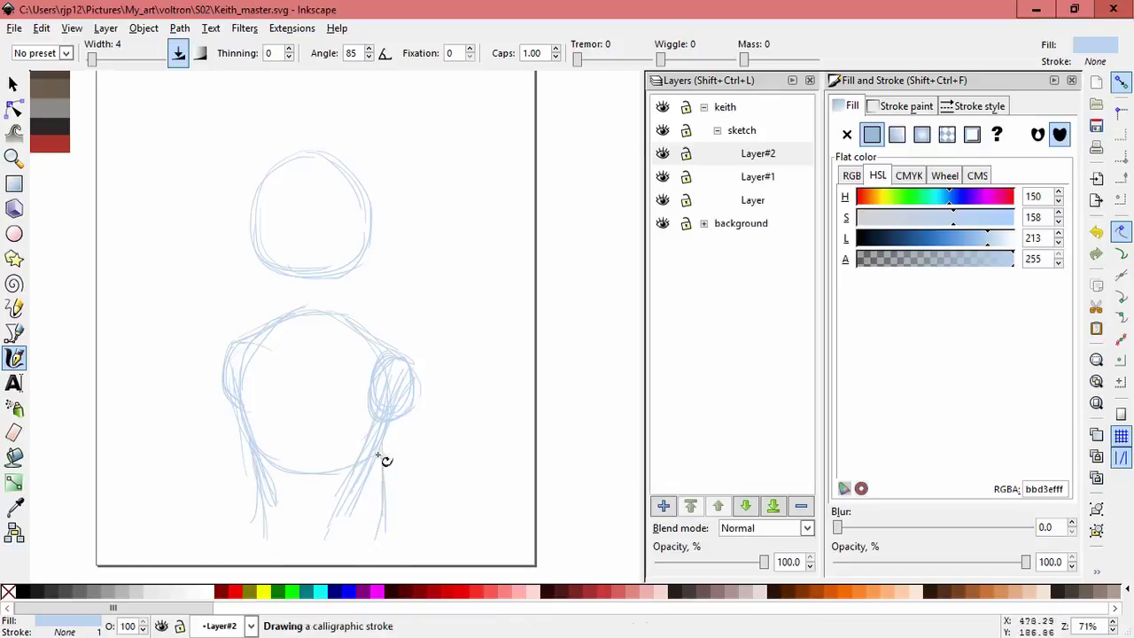
- Add another layer and sketch a circle inside the left shoulder with long lines converging in a V toward the waist
left_click(662, 506)
left_click(641, 368)
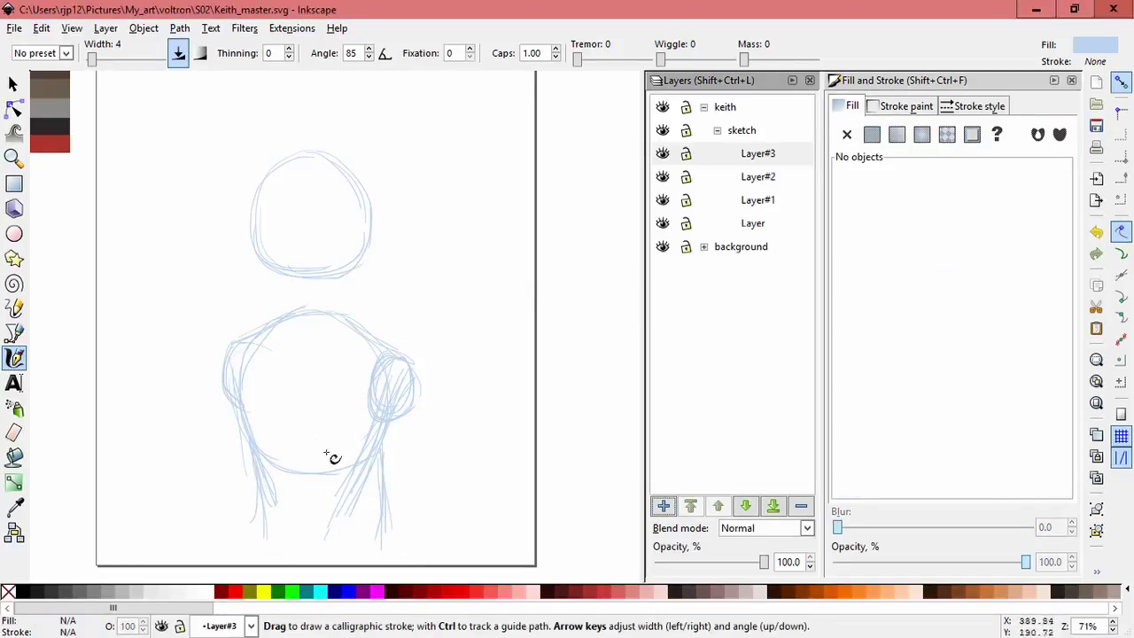
mouse_move(414, 403)
left_mouse_down()
mouse_move(431, 387)
mouse_move(329, 496)
left_mouse_up()
mouse_move(269, 363)
left_mouse_down()
mouse_move(298, 371)
mouse_move(283, 345)
mouse_move(309, 402)
left_mouse_up()
mouse_move(308, 473)
left_mouse_down()
mouse_move(265, 410)
mouse_move(354, 537)
mouse_move(312, 496)
left_mouse_up()
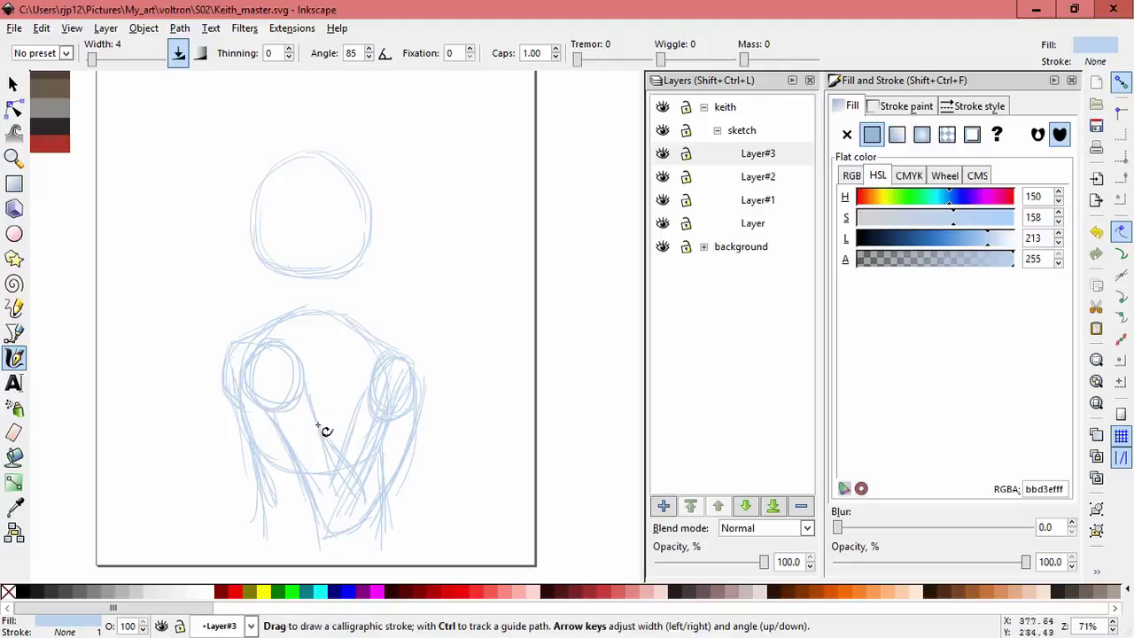
left_click_drag(326, 431, 366, 493)
- Add another layer above and sketch a bent arm extending outward from the left shoulder
left_click(662, 505)
left_click(627, 375)
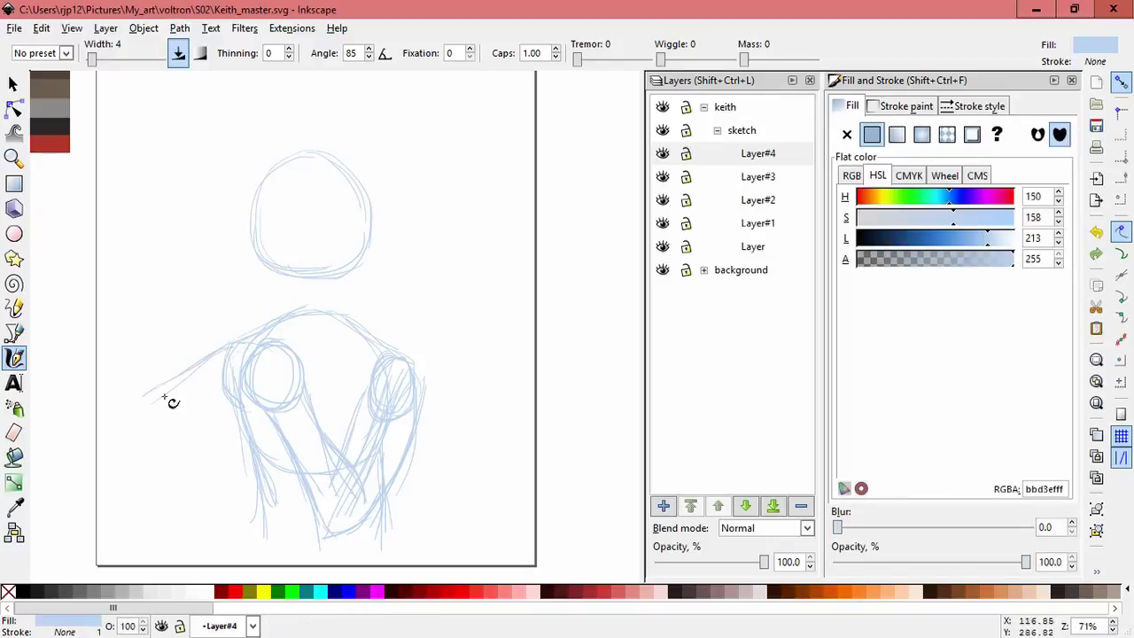
mouse_move(172, 399)
left_mouse_down()
mouse_move(199, 373)
mouse_move(139, 428)
mouse_move(196, 540)
left_mouse_up()
mouse_move(194, 444)
left_mouse_down()
mouse_move(231, 526)
mouse_move(183, 433)
mouse_move(200, 442)
mouse_move(221, 501)
left_mouse_up()
left_click_drag(195, 538, 144, 446)
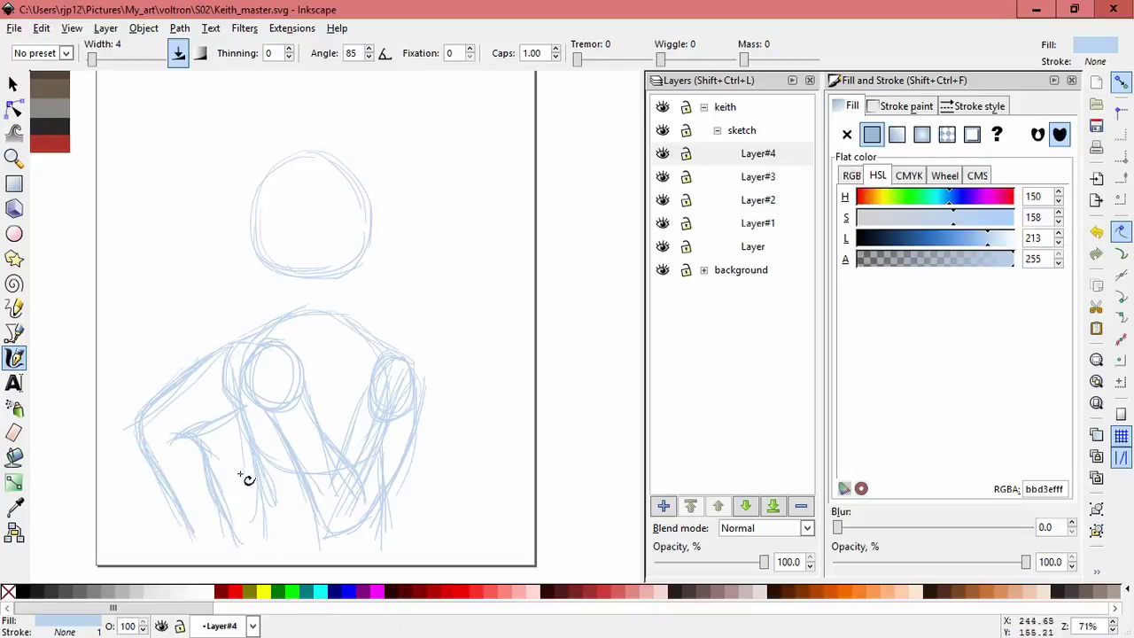
- Lock all sketch sublayers below Layer#4 and delete every arm stroke on Layer#4
left_click(685, 246)
left_click(685, 223)
key("s")
scroll(182, 307, "down", 2)
key("ctrl+a")
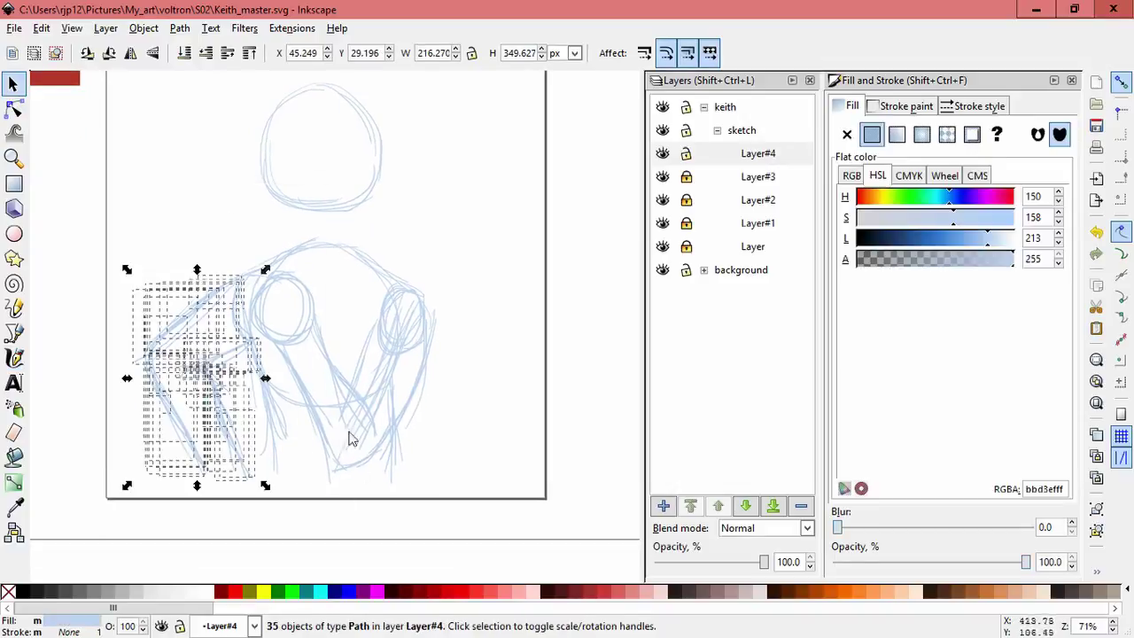
key("Delete")
- Try a second version of the bent left arm on Layer#4 with a more rounded shoulder line
left_click(14, 359)
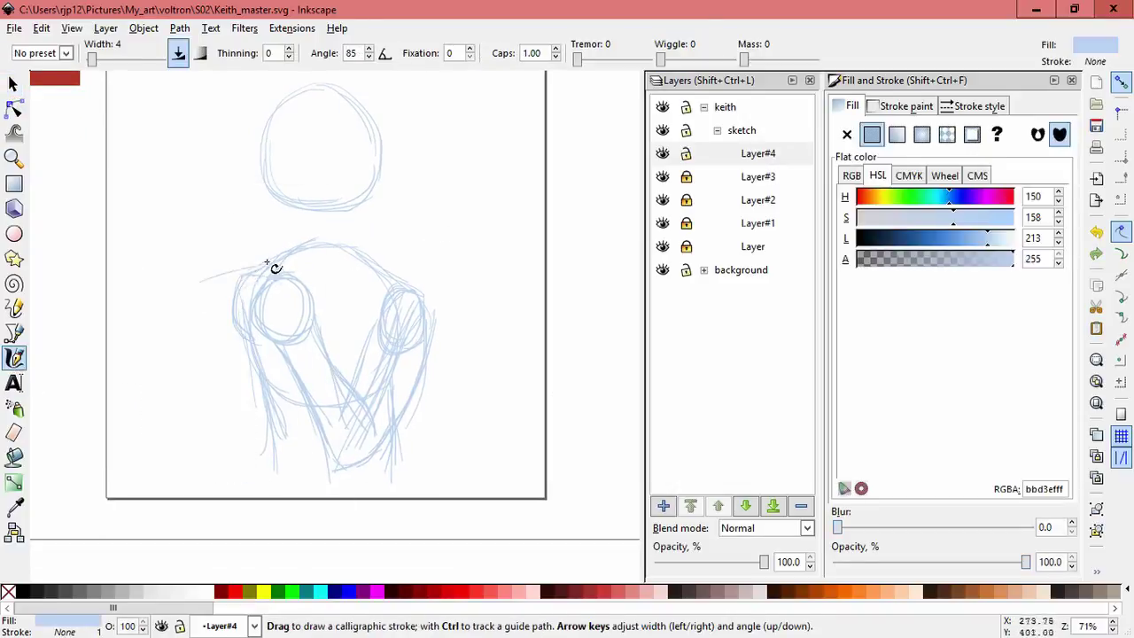
mouse_move(309, 235)
left_mouse_down()
mouse_move(154, 352)
mouse_move(167, 351)
mouse_move(176, 420)
left_mouse_up()
left_click_drag(152, 363, 196, 485)
left_click_drag(185, 354, 226, 451)
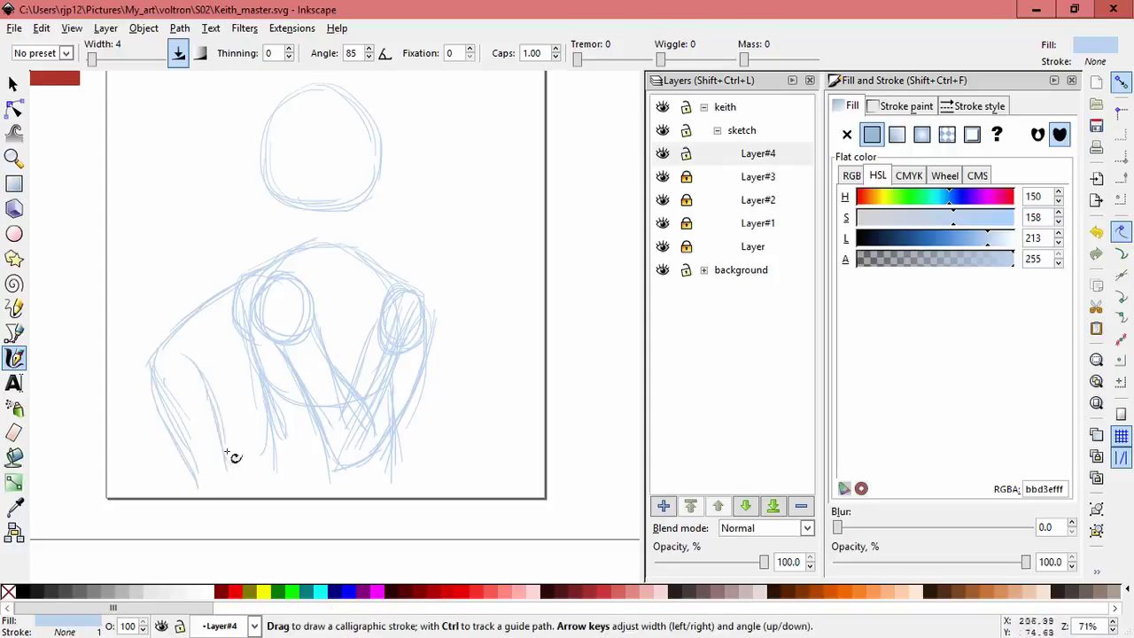
left_click_drag(229, 359, 214, 370)
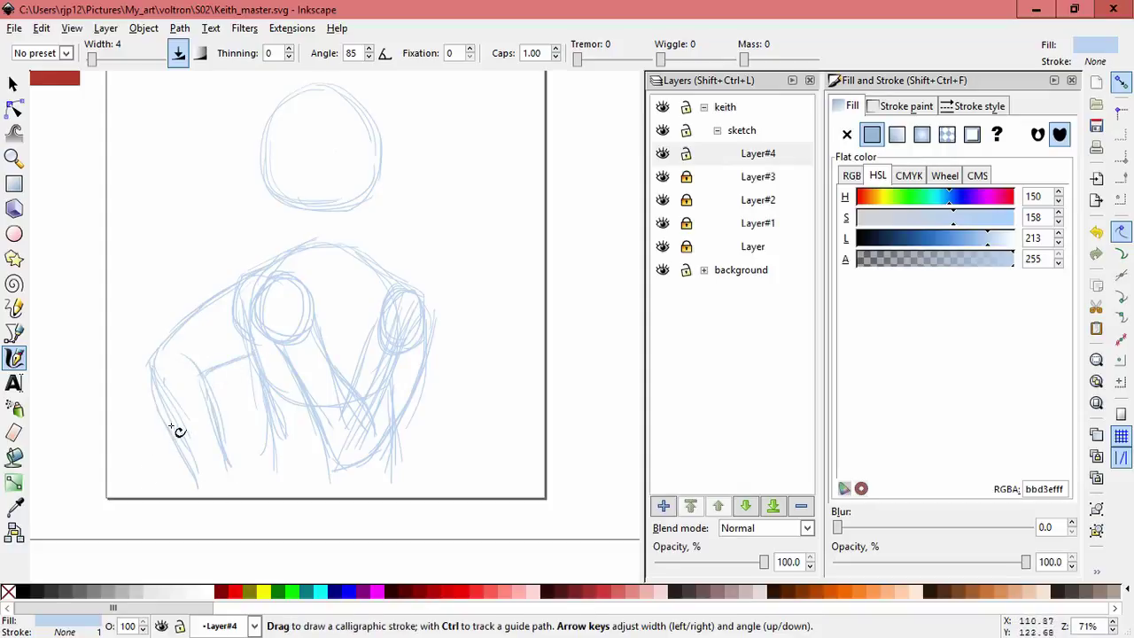
- Delete all strokes of the second arm version from Layer#4
left_click(13, 84)
key("ctrl+a")
key("Delete")
- Try a narrower bent left arm held closer to the torso
key("c")
mouse_move(238, 277)
left_mouse_down()
mouse_move(245, 284)
mouse_move(182, 353)
mouse_move(218, 461)
left_mouse_up()
left_click_drag(228, 363, 257, 459)
mouse_move(210, 357)
left_mouse_down()
mouse_move(237, 374)
mouse_move(256, 357)
mouse_move(248, 363)
left_mouse_up()
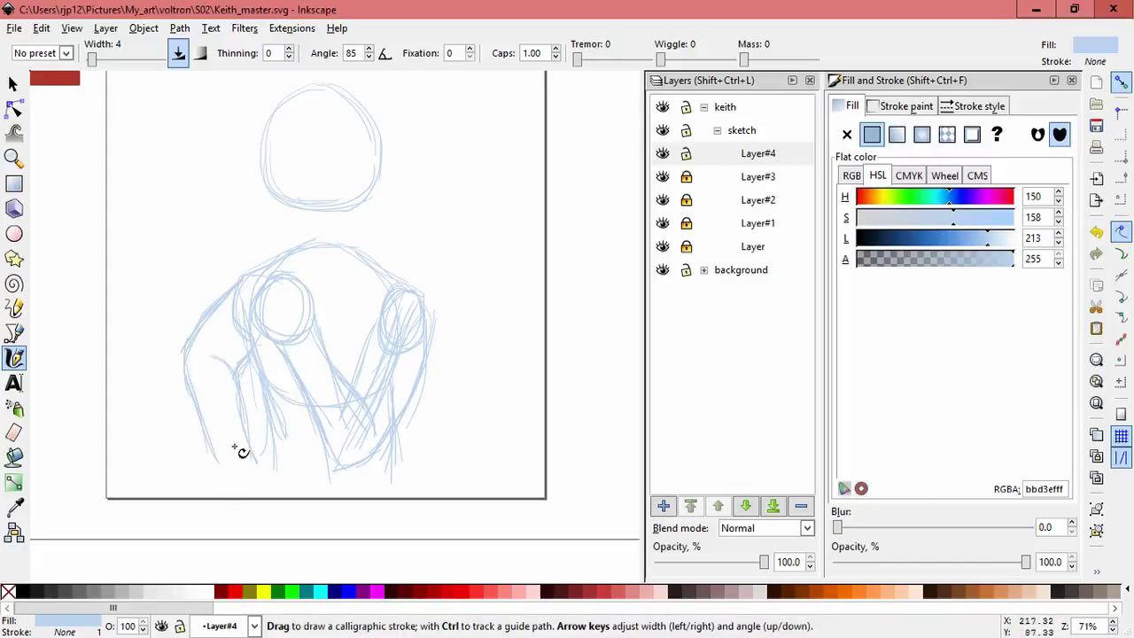
- Delete the narrower arm's strokes from Layer#4
key("s")
left_click(180, 346)
key("Delete")
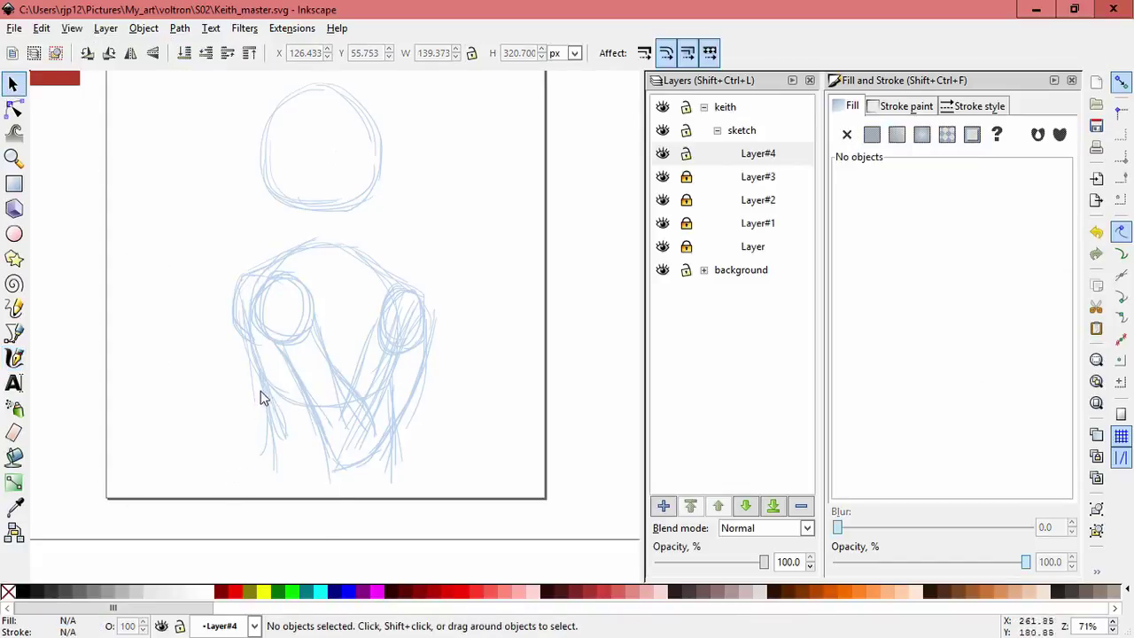
- Try a short stroke at the lower left end of the torso
key("c")
left_click_drag(275, 429, 273, 432)
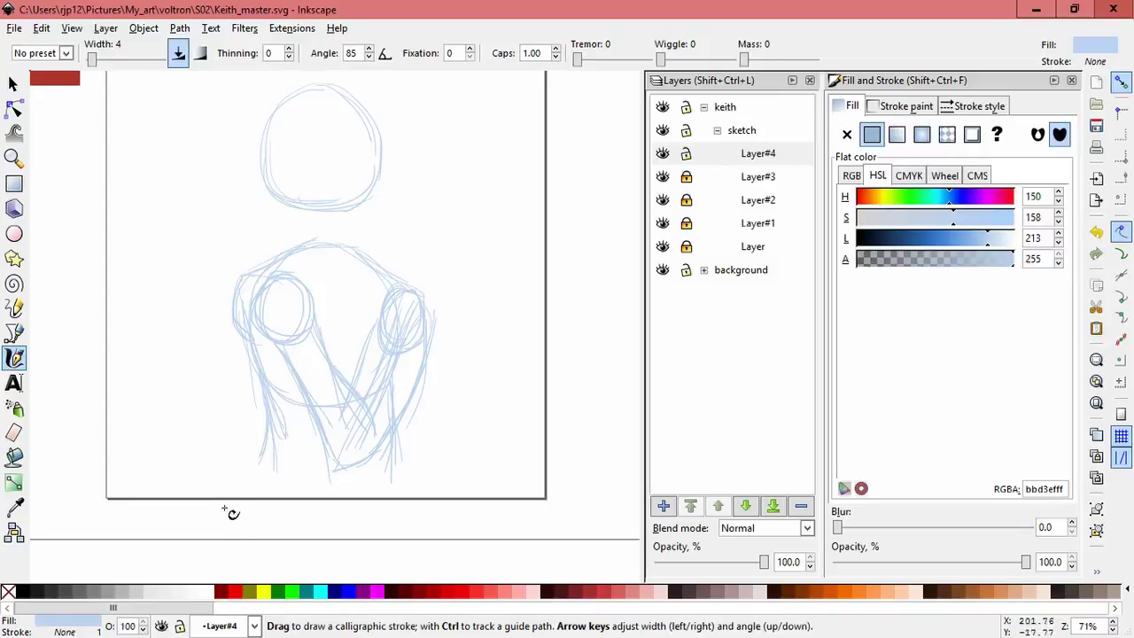
key("Escape")
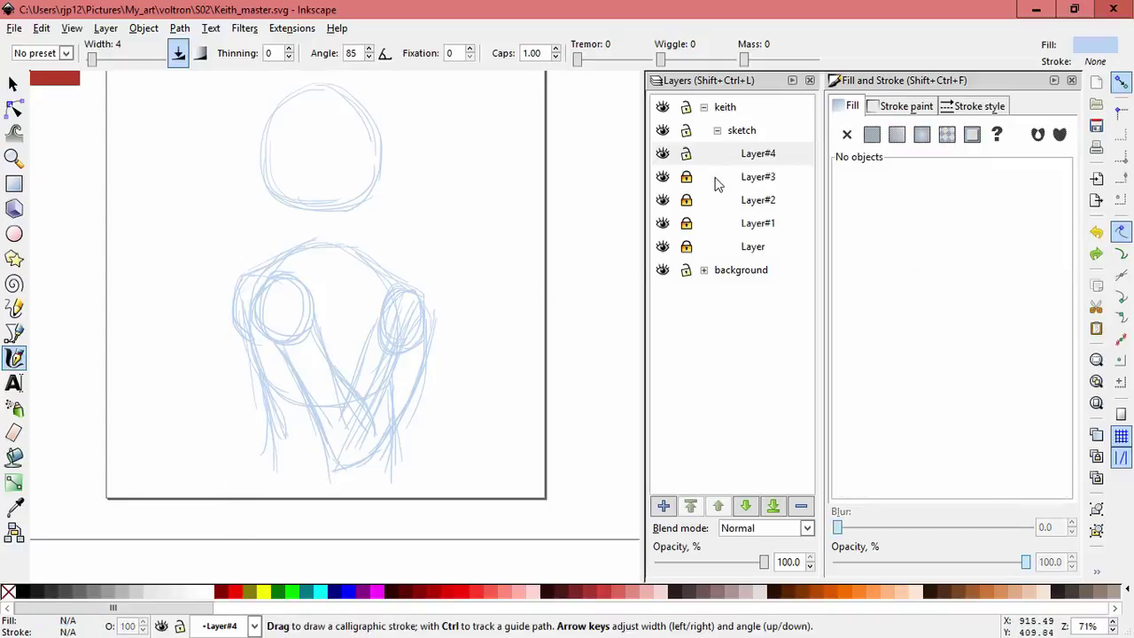
- Check what Layer#3 and Layer#2 contain by toggling their visibility and briefly unlocking Layer#2, keeping Layer#4 active
left_click(663, 176)
left_click(663, 176)
left_click(662, 199)
left_click(663, 200)
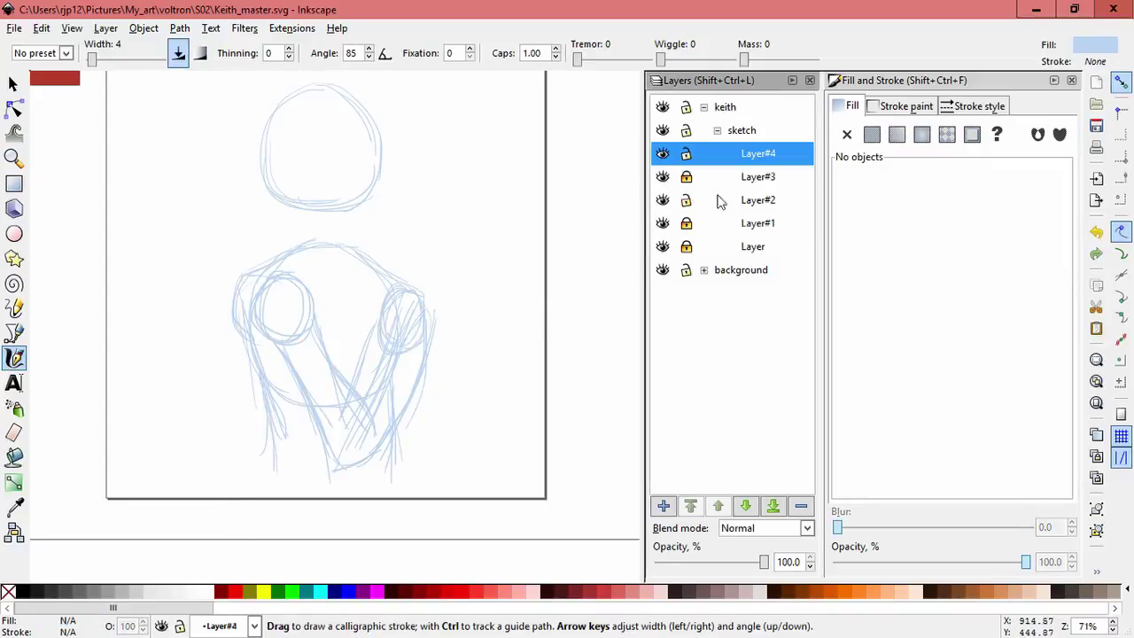
left_click(685, 199)
left_click(273, 409)
left_click(685, 199)
left_click(708, 154)
- Sketch an elbow circle and a lower wrist circle on the left side of the torso on Layer#4
left_click_drag(435, 228, 473, 240)
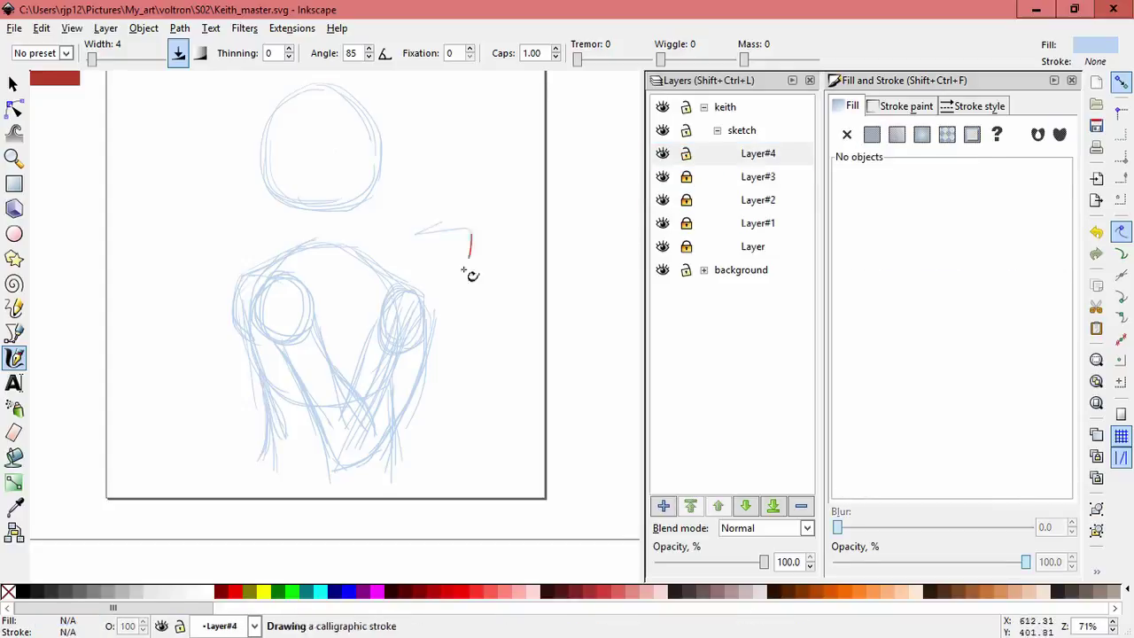
mouse_move(262, 446)
left_mouse_down()
mouse_move(240, 464)
mouse_move(275, 450)
left_mouse_up()
mouse_move(204, 352)
left_mouse_down()
mouse_move(187, 353)
mouse_move(296, 319)
left_mouse_up()
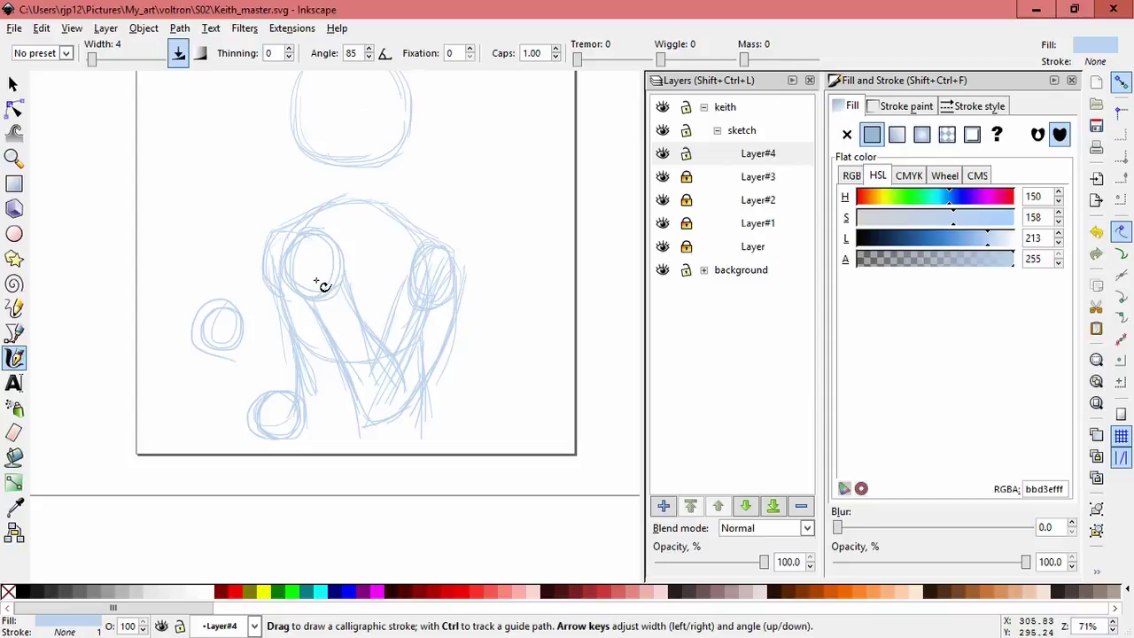
- Sketch the upper-arm and forearm lines connecting the left shoulder, elbow circle and wrist circle
key("Escape")
key("plus")
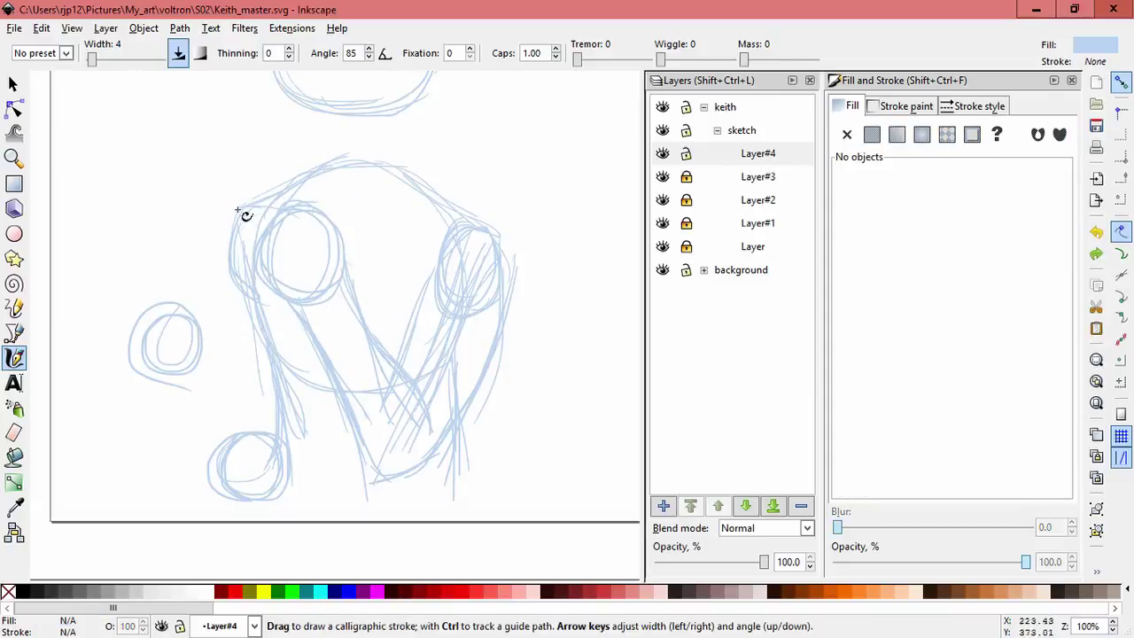
left_click_drag(239, 216, 165, 300)
mouse_move(202, 244)
left_mouse_down()
mouse_move(181, 272)
mouse_move(196, 249)
left_mouse_up()
left_click_drag(256, 417, 226, 377)
mouse_move(157, 365)
left_mouse_down()
mouse_move(198, 425)
mouse_move(192, 435)
mouse_move(172, 403)
left_mouse_up()
left_click_drag(156, 376, 264, 530)
- Undo the latest forearm strokes while keeping the outer upper-arm lines
key("ctrl+z")
key("ctrl+z")
key("ctrl+z")
key("ctrl+z")
key("ctrl+z")
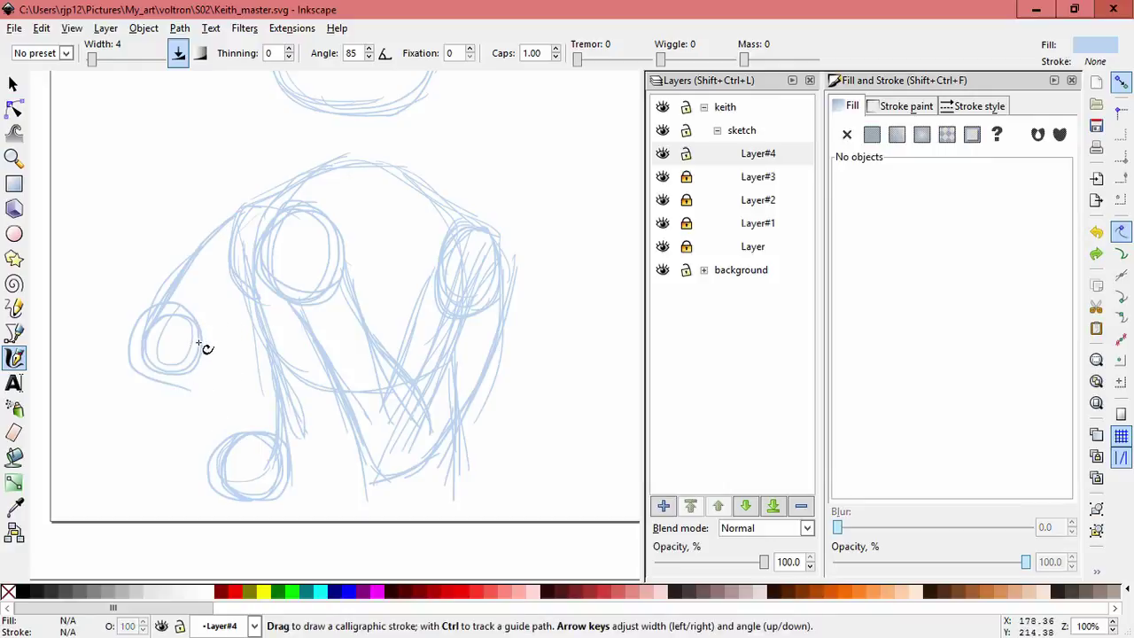
- Try redrawing both sides of the forearm between the elbow and wrist circles
mouse_move(202, 325)
left_mouse_down()
mouse_move(240, 385)
mouse_move(202, 333)
left_mouse_up()
key("ctrl+z")
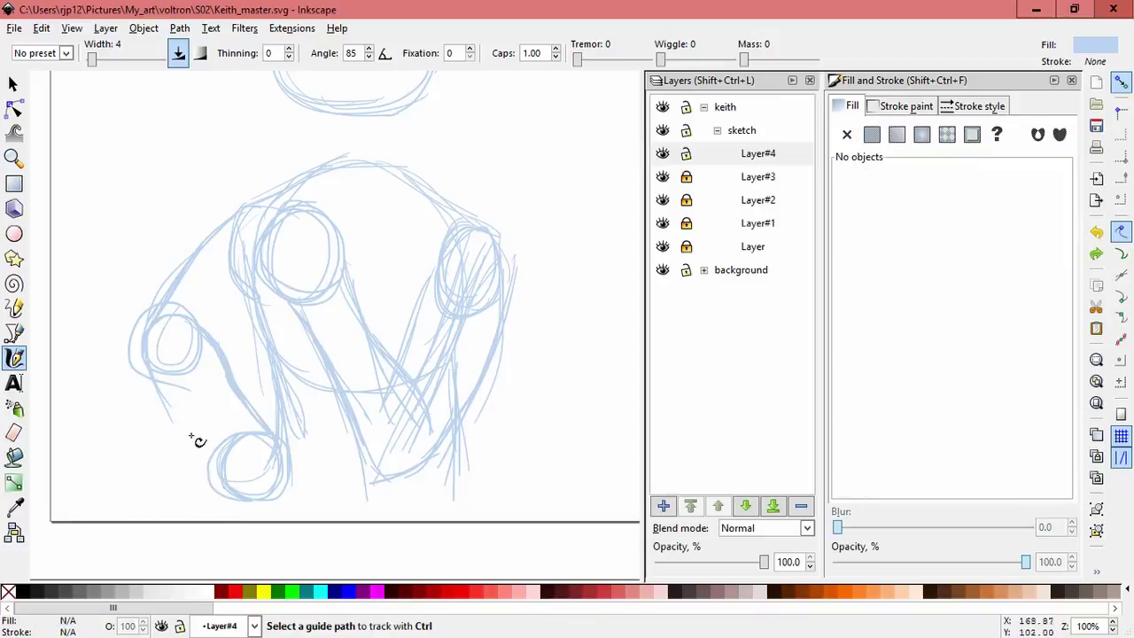
left_click_drag(197, 403, 206, 413)
mouse_move(227, 461)
left_mouse_down()
mouse_move(207, 433)
mouse_move(221, 450)
left_mouse_up()
left_click_drag(240, 473, 272, 503)
- Undo the forearm strokes and most upper-arm strokes, back to a single line from the left shoulder
key("ctrl+z")
key("ctrl+z")
key("ctrl+z")
key("ctrl+z")
key("ctrl+z")
key("ctrl+z")
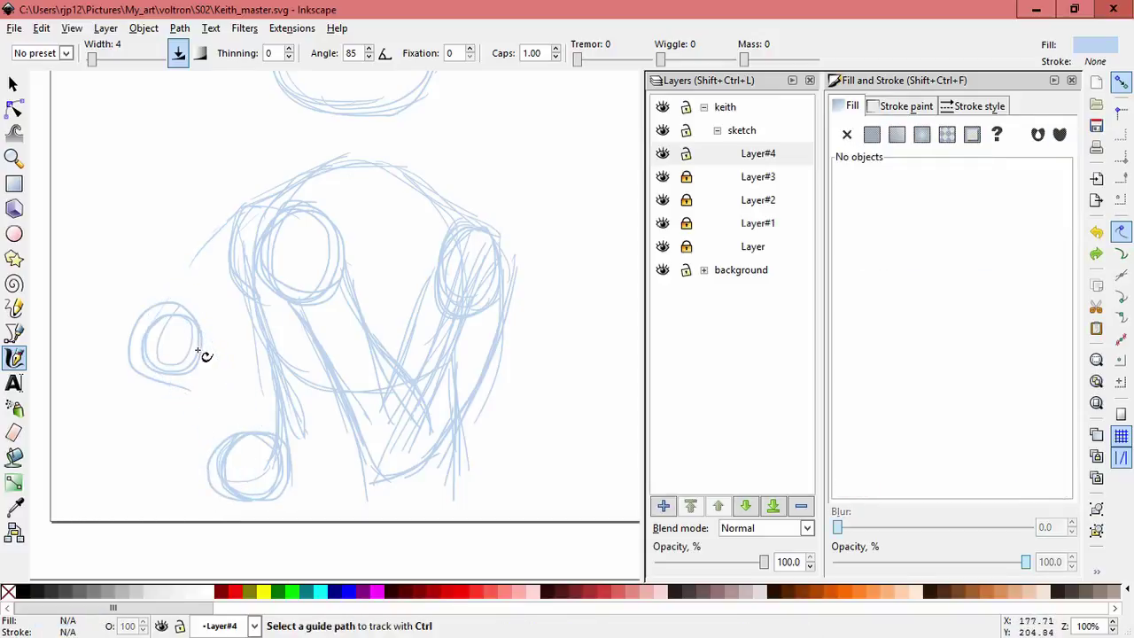
- Redraw the upper-arm and forearm lines joining the left shoulder, elbow circle and wrist circle
mouse_move(185, 314)
left_mouse_down()
mouse_move(275, 438)
mouse_move(213, 347)
mouse_move(171, 387)
left_mouse_up()
key("ctrl+z")
key("ctrl+z")
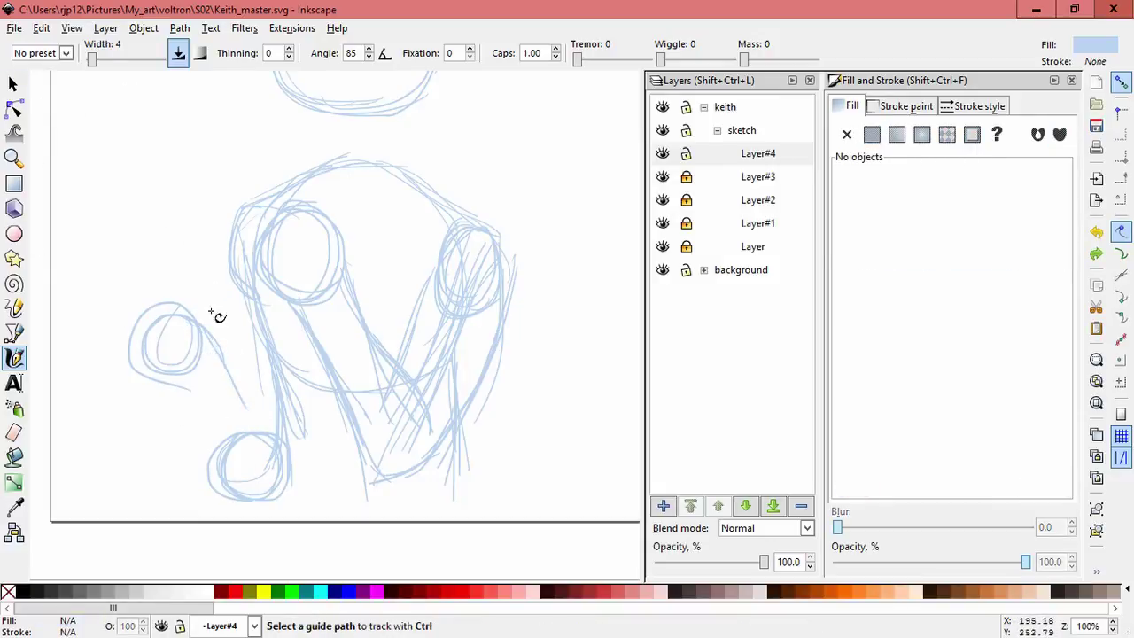
mouse_move(315, 182)
left_mouse_down()
mouse_move(257, 181)
mouse_move(274, 179)
mouse_move(201, 226)
mouse_move(236, 203)
mouse_move(163, 320)
mouse_move(149, 308)
mouse_move(184, 373)
mouse_move(215, 369)
mouse_move(223, 320)
mouse_move(215, 313)
mouse_move(201, 333)
mouse_move(248, 295)
mouse_move(206, 345)
mouse_move(211, 374)
left_mouse_up()
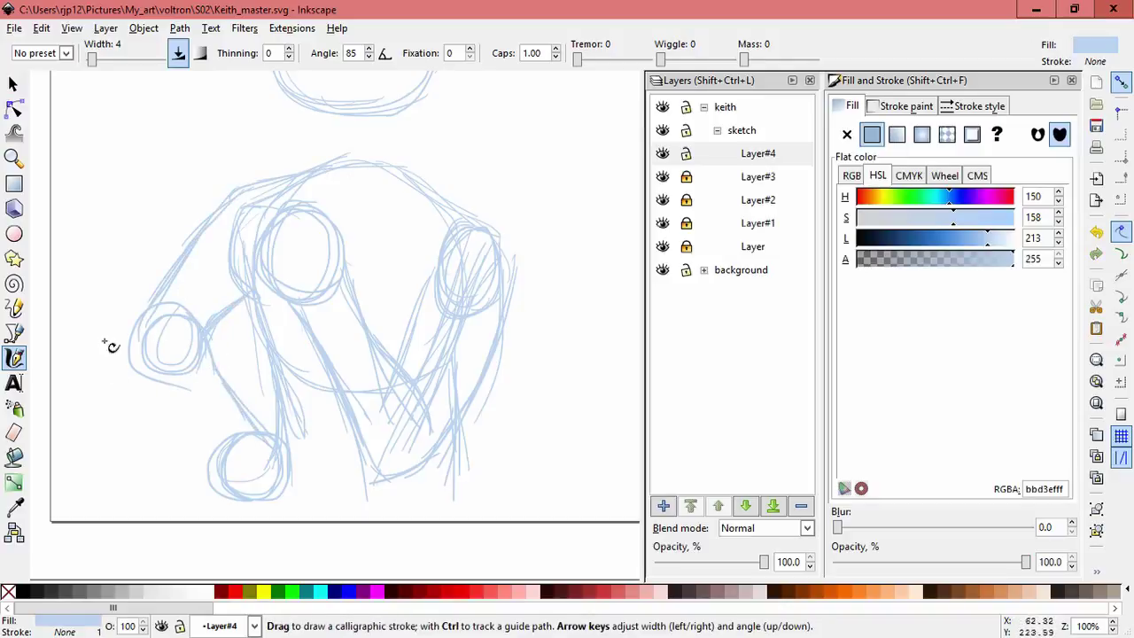
left_click_drag(210, 450, 154, 385)
mouse_move(216, 349)
left_mouse_down()
mouse_move(210, 342)
mouse_move(262, 422)
left_mouse_up()
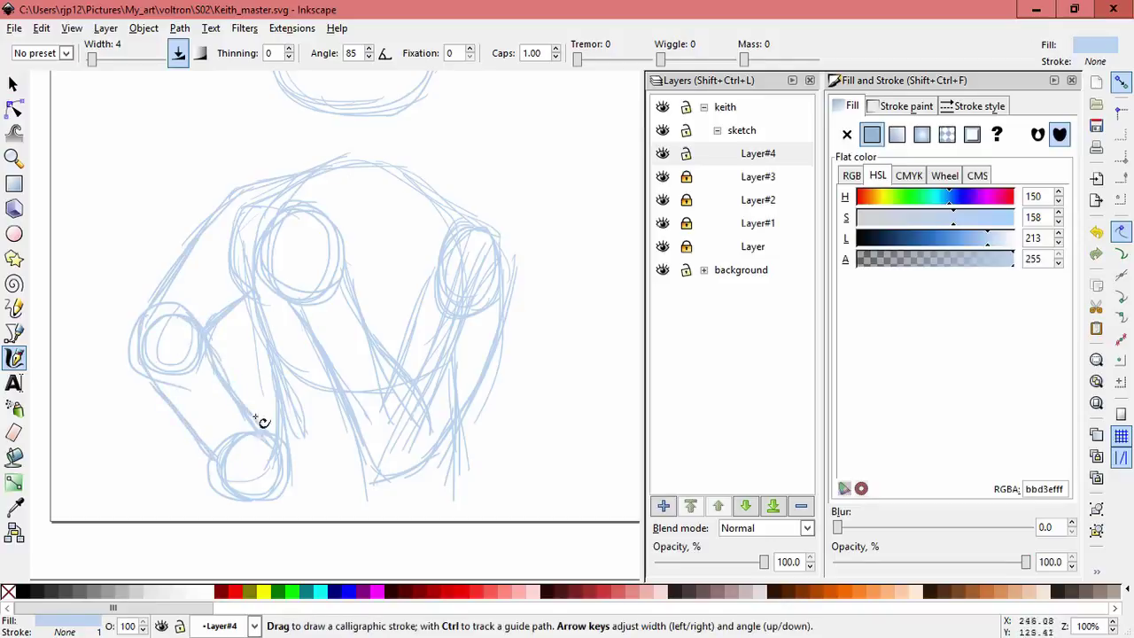
- Reinforce the outer contour of the right shoulder with extra calligraphic strokes
left_click_drag(443, 192, 522, 259)
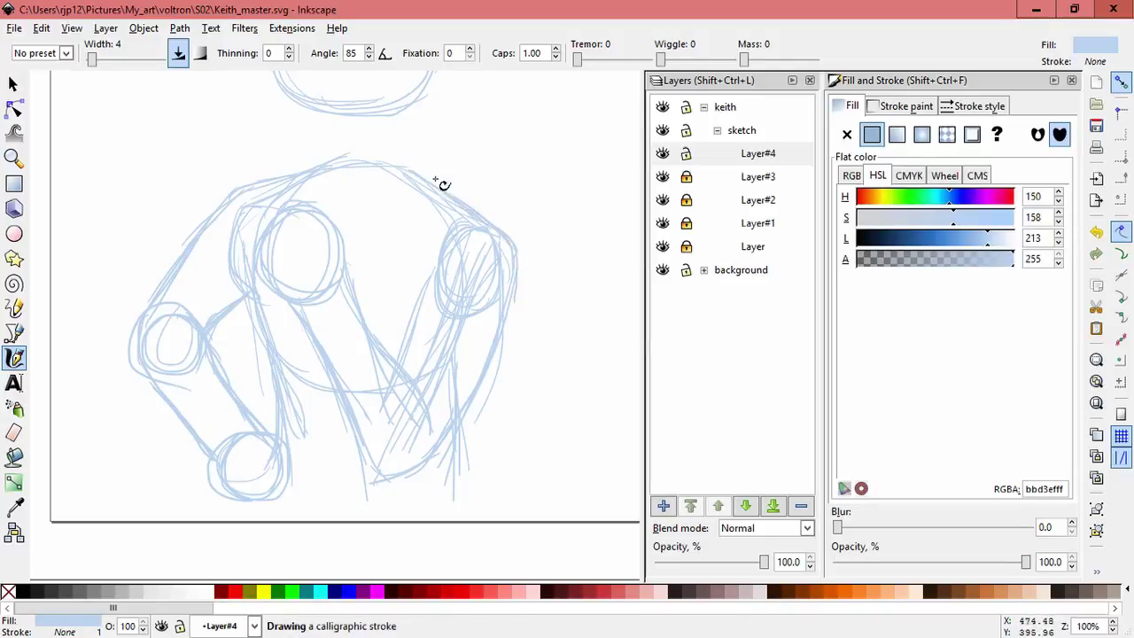
key("space")
left_click_drag(497, 346, 509, 420)
- Add a new layer above Layer#4 and sketch roughly parallel diagonal strokes across the left shoulder circle onto the chest
left_click(663, 505)
key("Return")
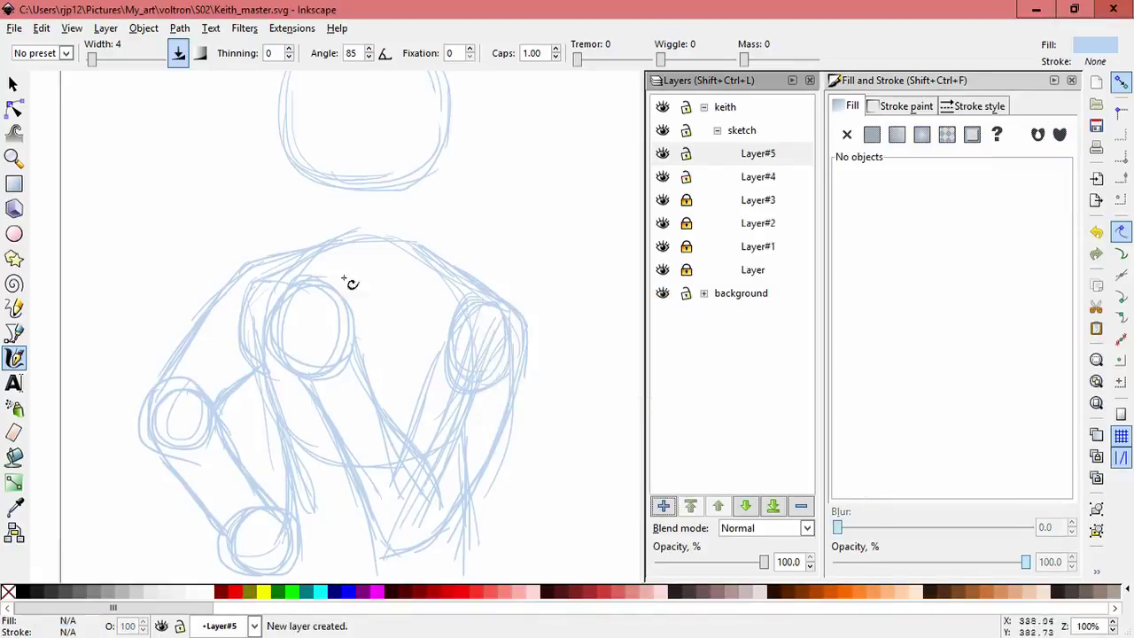
left_click_drag(232, 352, 394, 267)
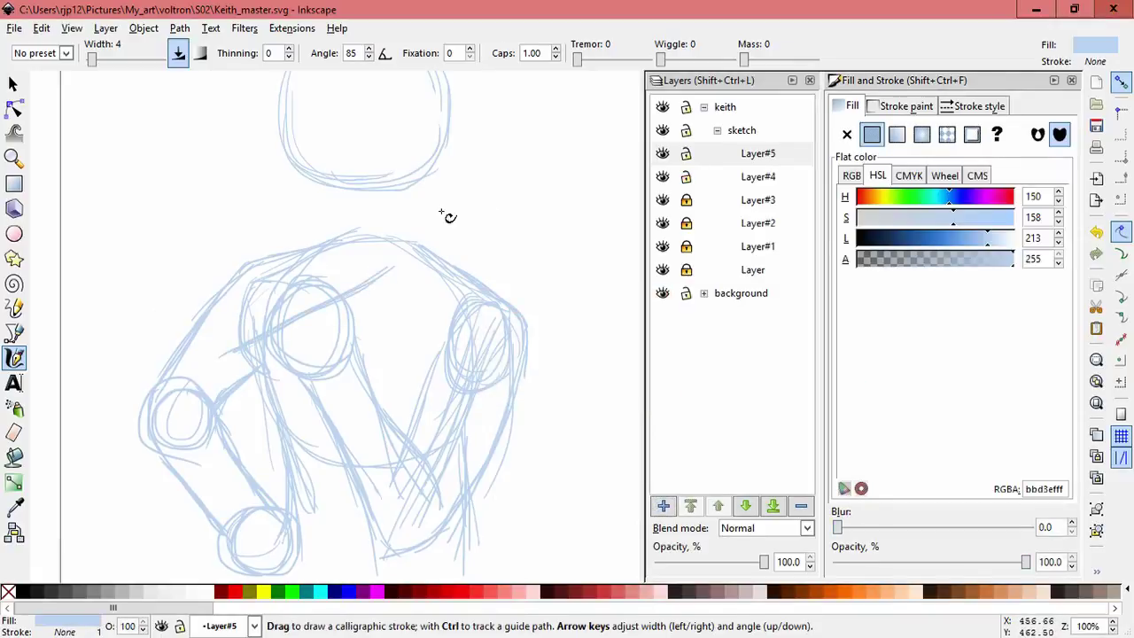
left_click_drag(285, 336, 251, 387)
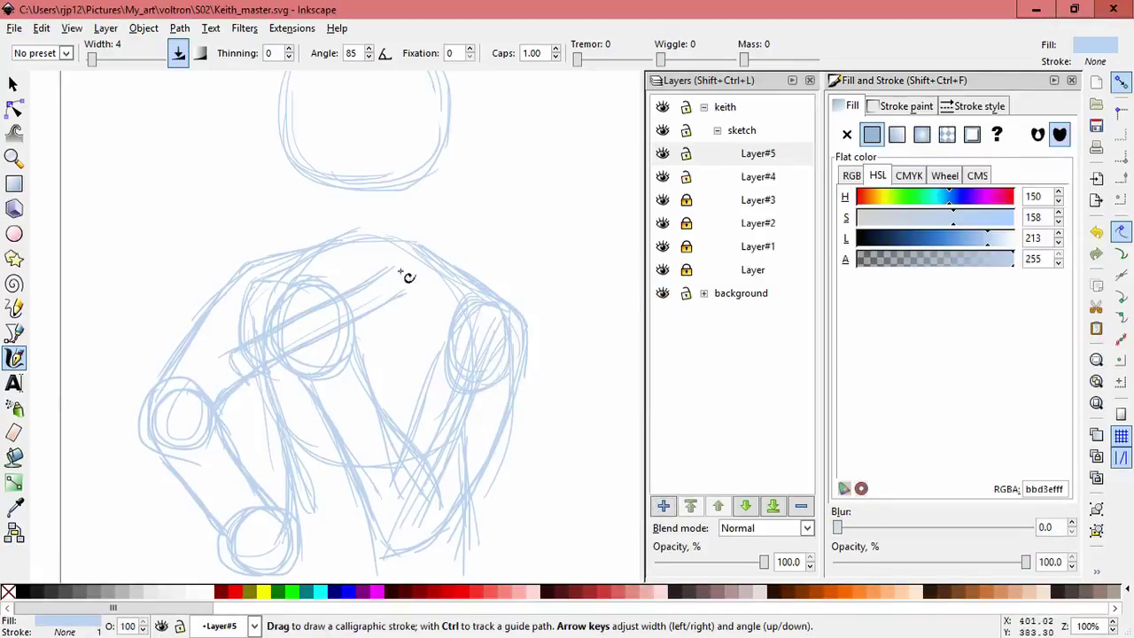
- Lock Layer#4 and rotate the diagonal chest strokes to a slightly steeper angle
key("s")
left_click_drag(145, 203, 438, 405)
left_click(685, 176)
key("ctrl+a")
left_click(375, 319)
left_click_drag(412, 259, 403, 255)
left_click(517, 286)
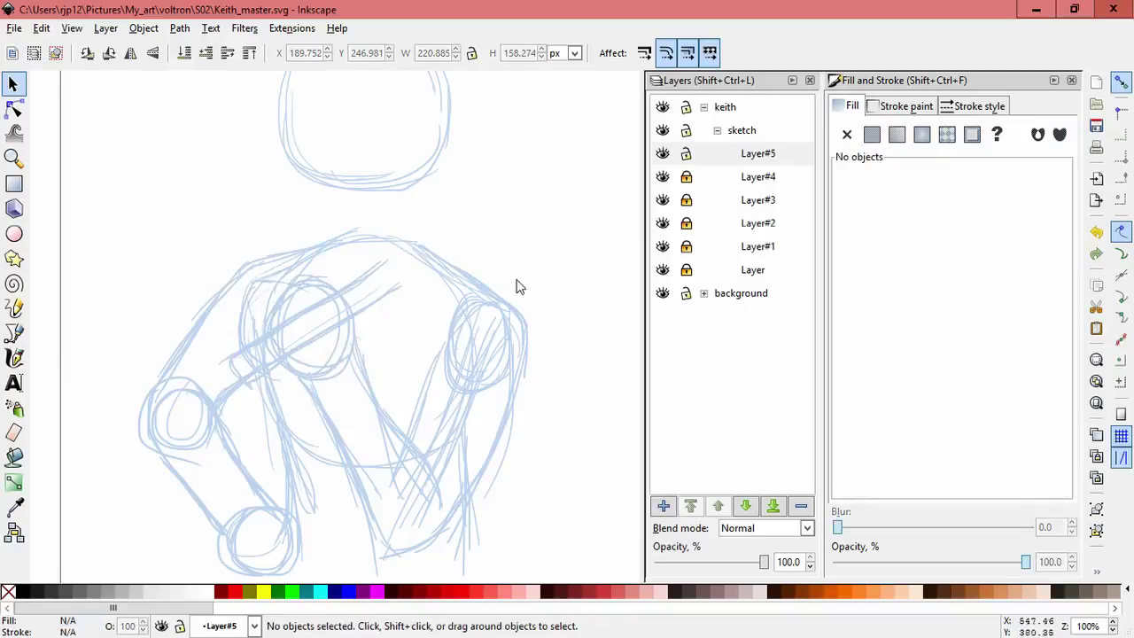
- Lock Layer#5, add a layer named head above it, and create a default-named sublayer inside head
scroll(536, 328, "down", 3)
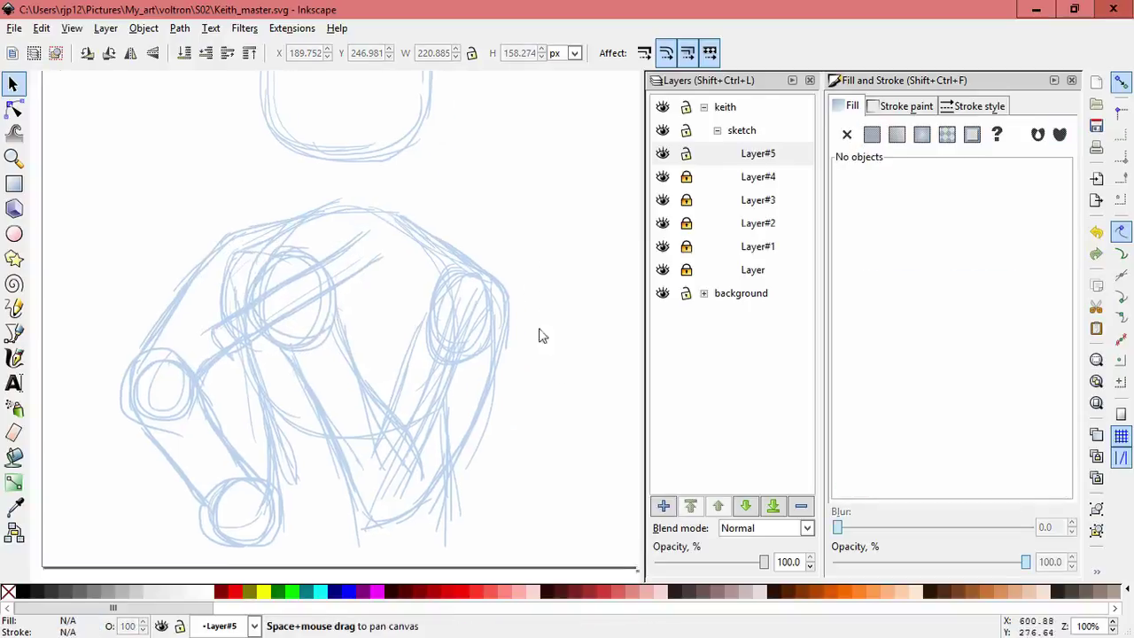
scroll(538, 266, "up", 4)
scroll(549, 248, "up", 3)
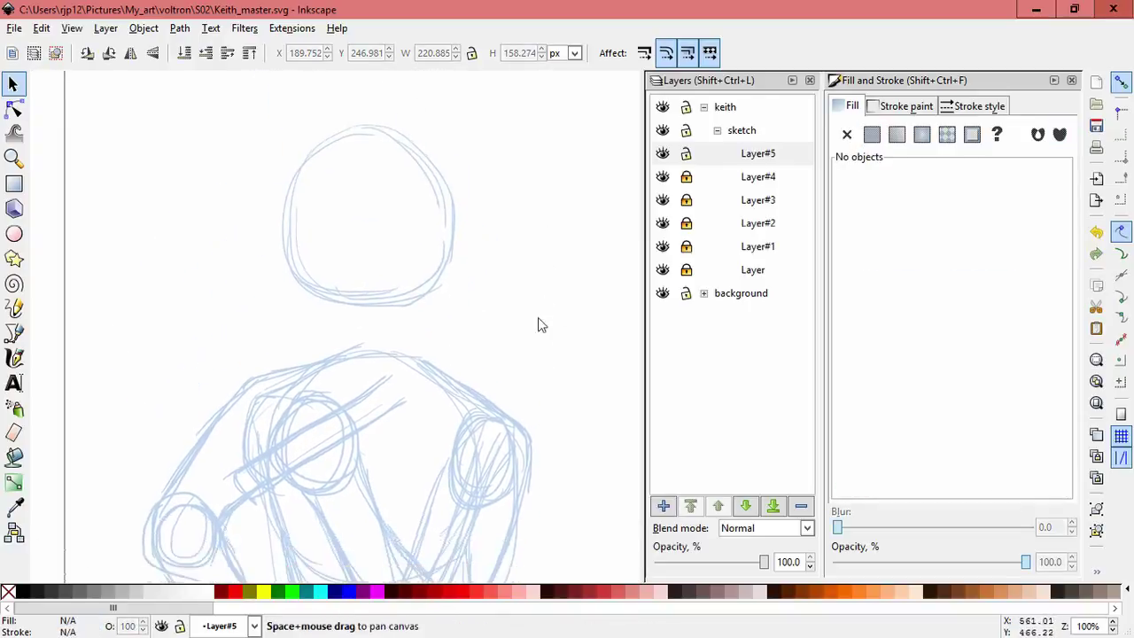
left_click(687, 154)
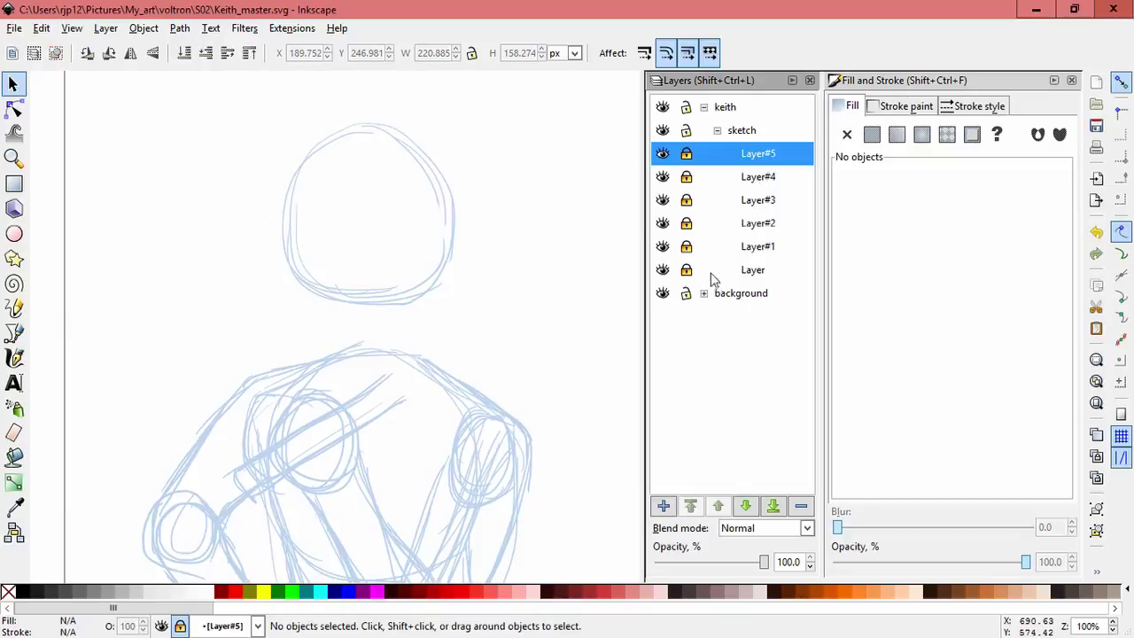
left_click(663, 504)
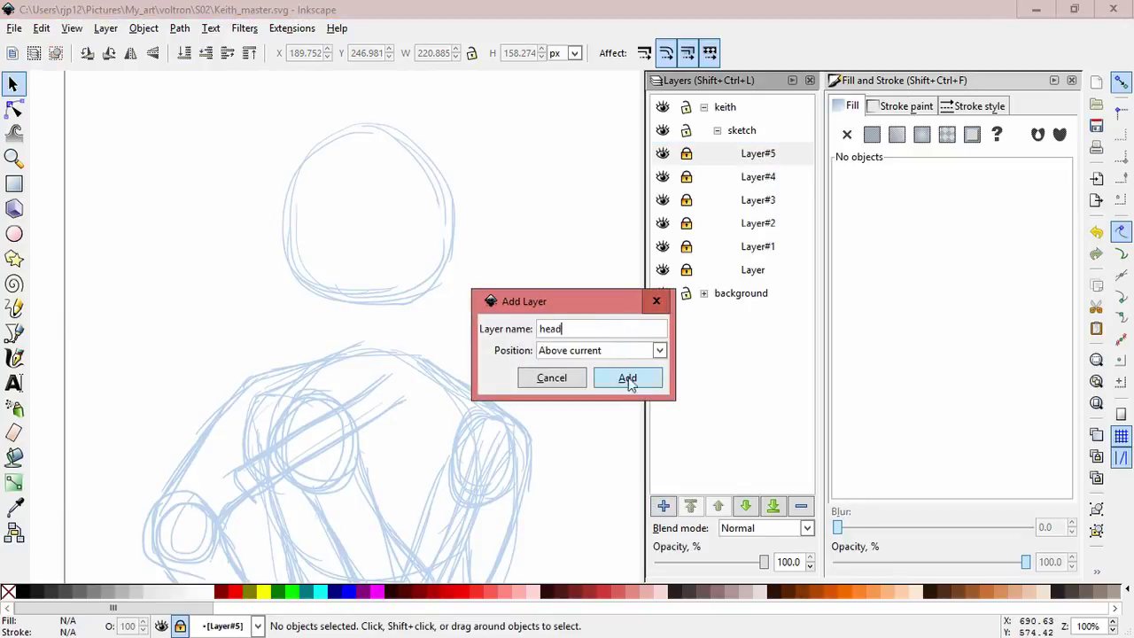
type("head")
left_click(627, 378)
key("ctrl+shift+n")
left_click(620, 350)
left_click(605, 393)
left_click(627, 378)
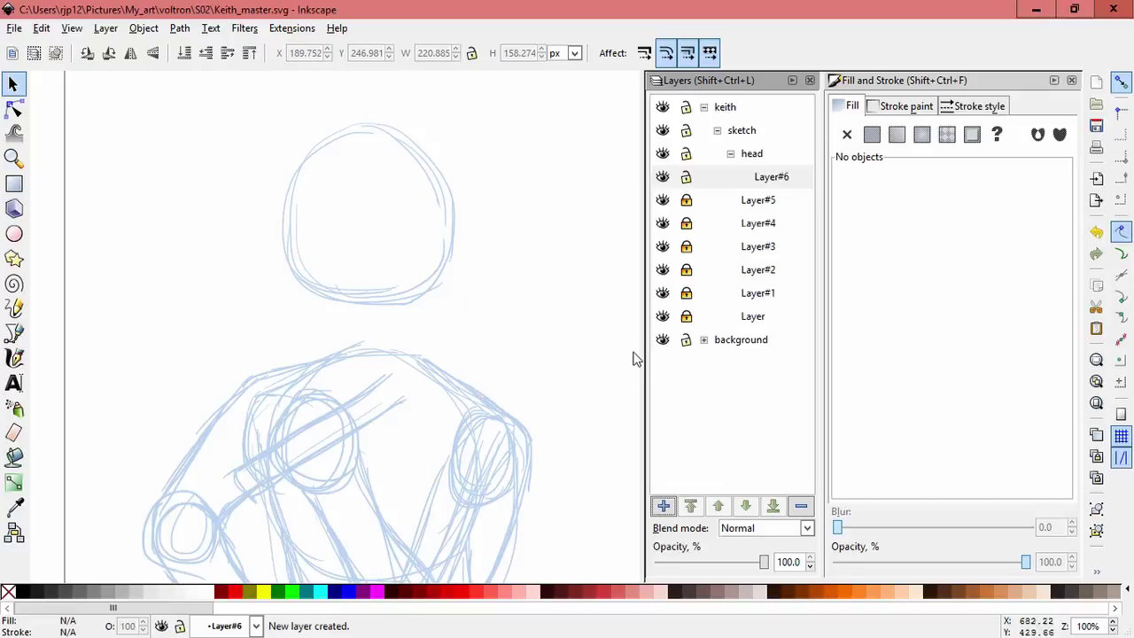
- Sketch the pointed jaw and chin below the head oval with the Calligraphy tool
scroll(536, 328, "down", 4)
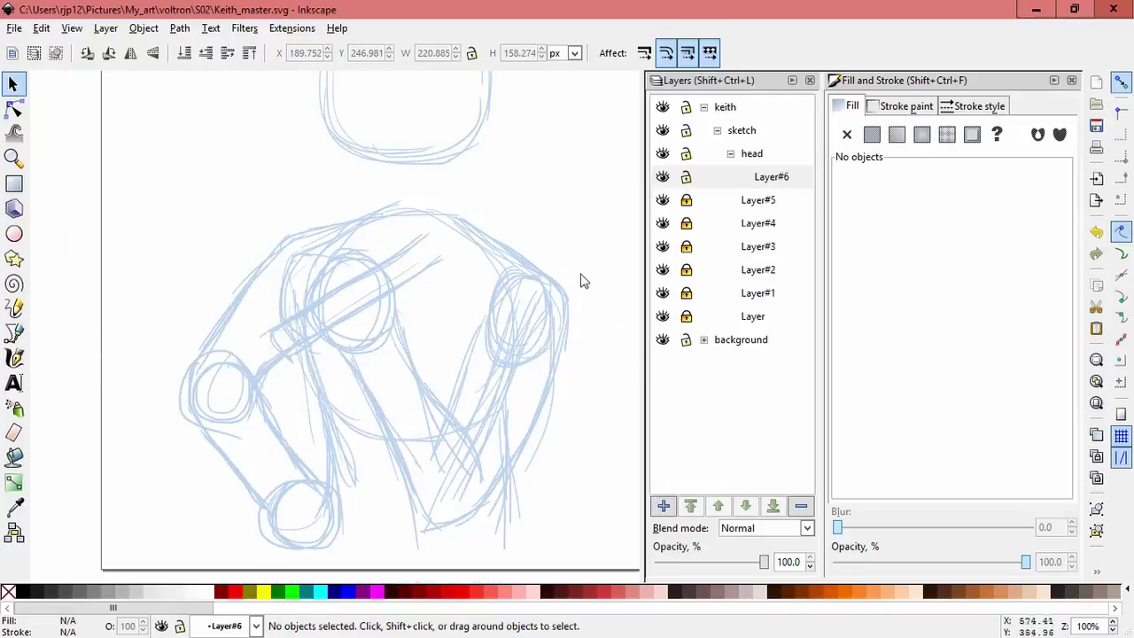
scroll(567, 292, "right", 1)
scroll(556, 304, "up", 5)
left_click(14, 357)
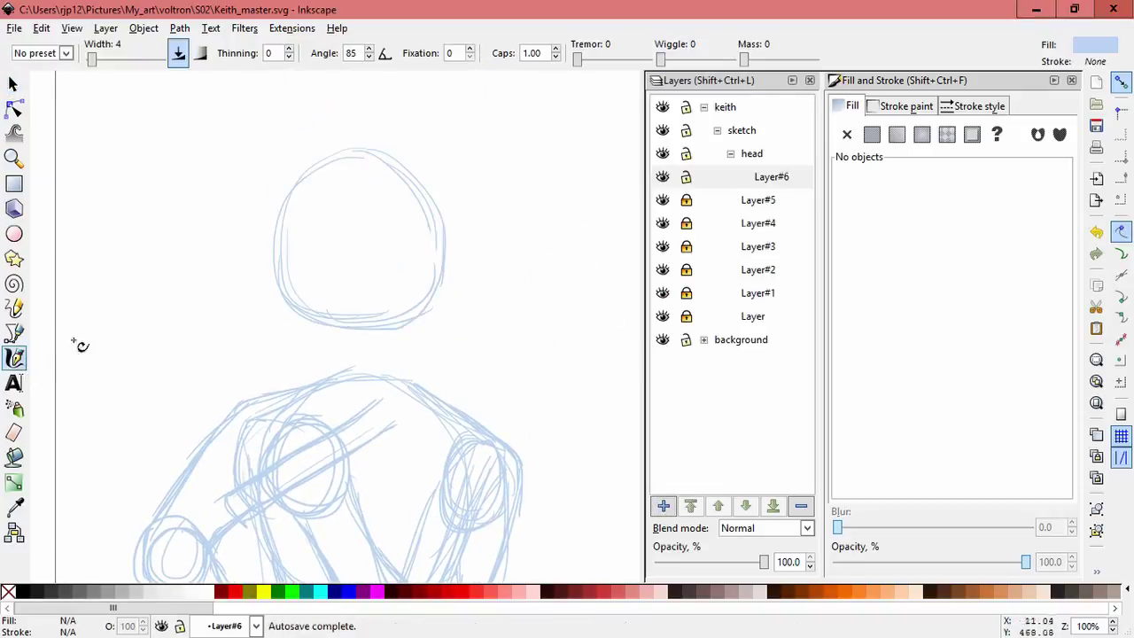
scroll(306, 248, "up", 1)
mouse_move(262, 232)
left_mouse_down()
mouse_move(337, 430)
mouse_move(367, 445)
mouse_move(450, 381)
mouse_move(425, 411)
left_mouse_up()
- Select the jaw strokes and reposition them so they join the bottom of the head oval
key("s")
left_click_drag(180, 207, 519, 431)
key("s")
left_click_drag(356, 337, 363, 252)
left_click_drag(463, 459, 455, 393)
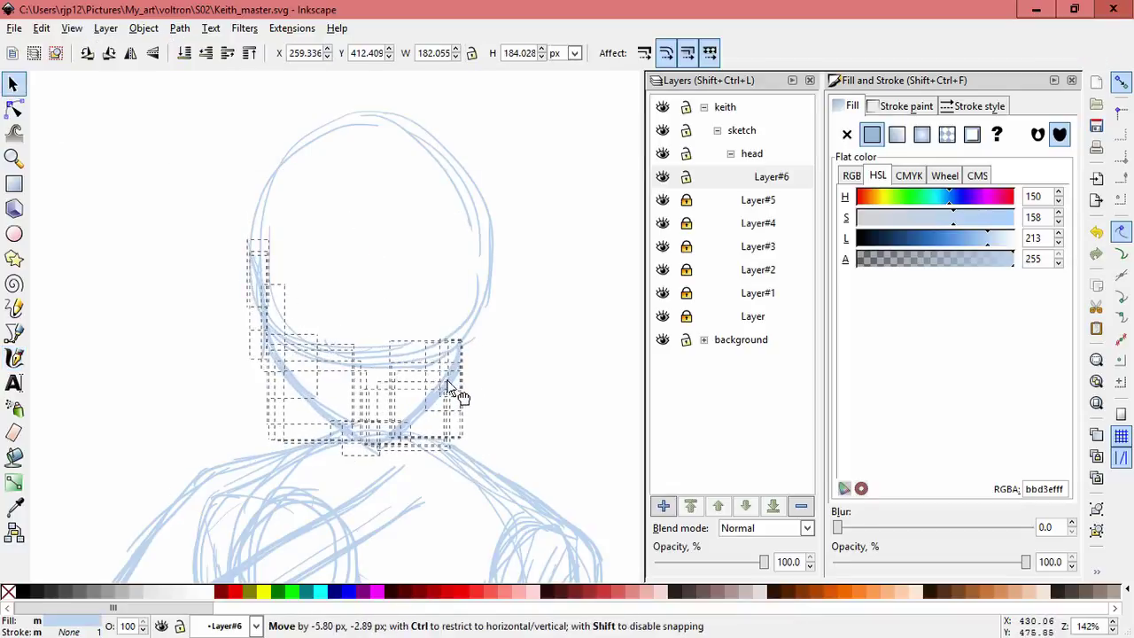
left_click(109, 304)
- Sketch the outer cranium contour around the sides and top of the head oval
key("c")
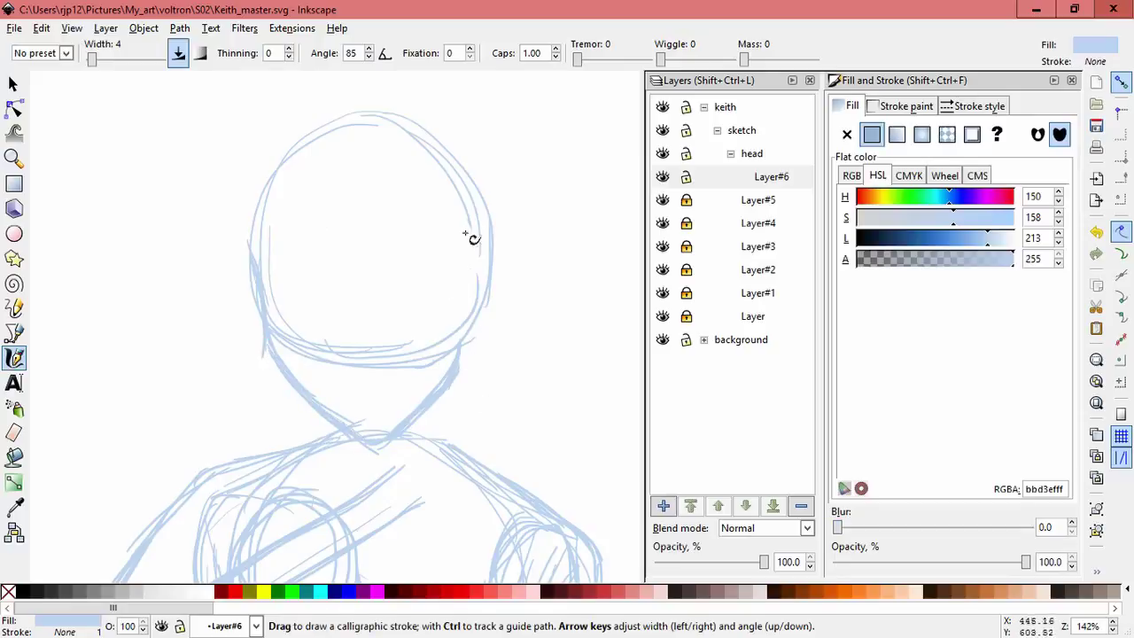
left_click_drag(262, 209, 255, 252)
left_click_drag(274, 154, 250, 231)
mouse_move(263, 178)
left_mouse_down()
mouse_move(278, 154)
mouse_move(258, 238)
left_mouse_up()
left_click_drag(277, 128, 382, 110)
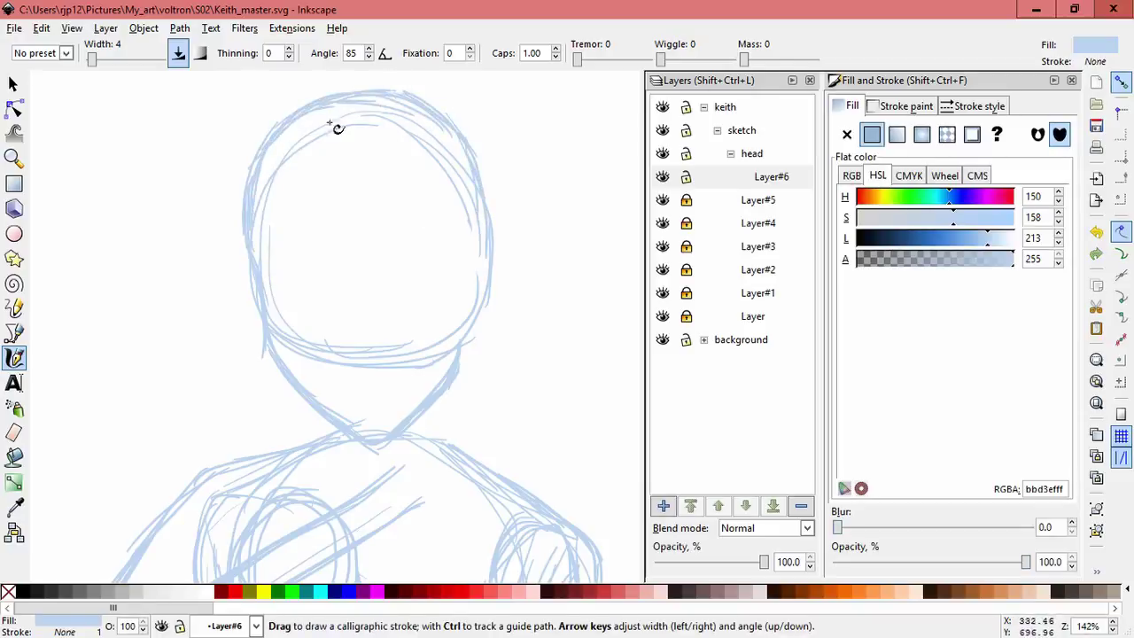
- Scale all jaw and cranium strokes on Layer#6 to about 193 × 288 px and reposition them over the head oval
key("s")
key("1")
key("ctrl+a")
left_click_drag(482, 176, 486, 187)
left_click_drag(325, 418, 339, 398)
- Unlock the bottom sketch layer and cut the original head oval strokes from it
scroll(600, 282, "down", 6)
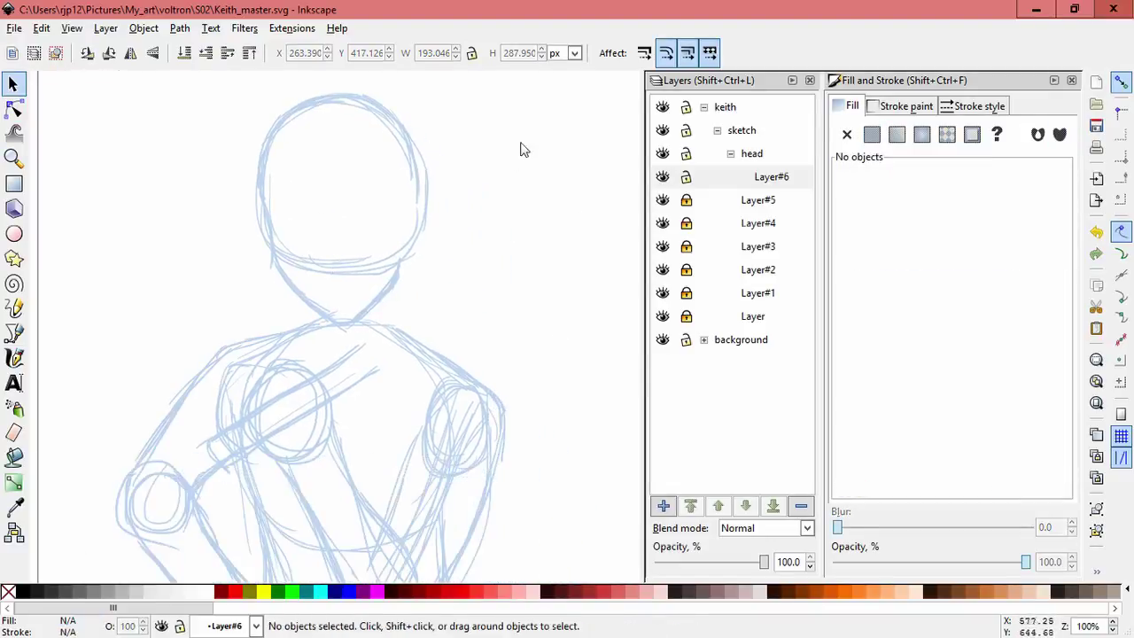
scroll(503, 203, "up", 5)
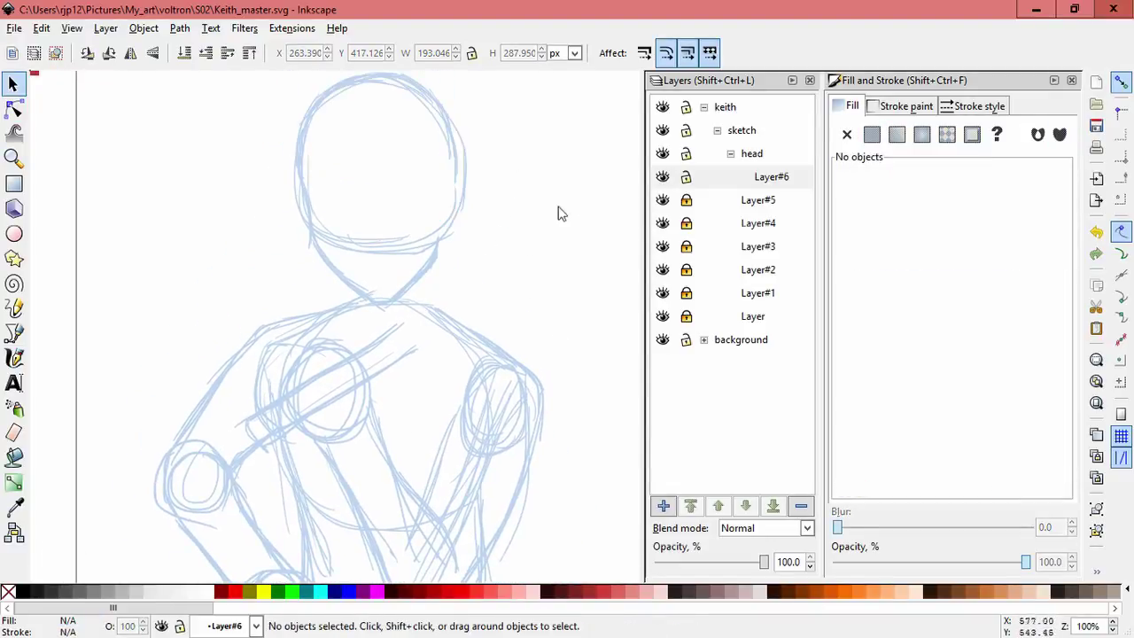
left_click(686, 316, "shift")
scroll(519, 359, "up", 3)
key("ctrl+a")
key("Delete")
- Add a new layer below Layer#6 in the head group and paste the oval strokes in place on it
left_click(739, 182)
left_click(663, 506)
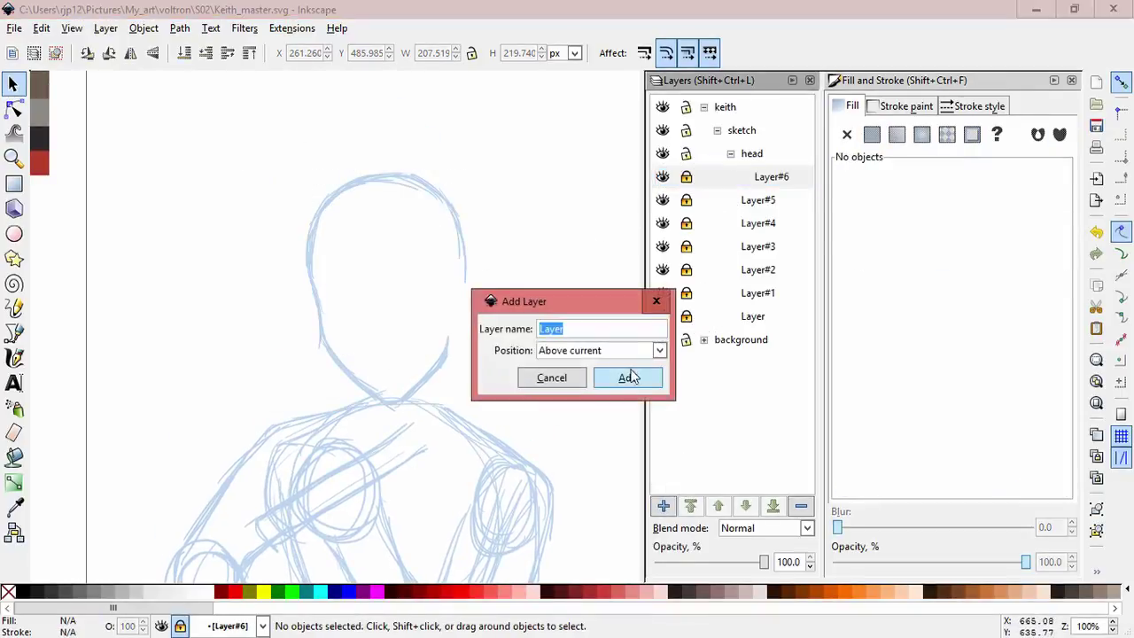
left_click(628, 378)
key("shift+Page_Down")
left_click(41, 27)
left_click(127, 173)
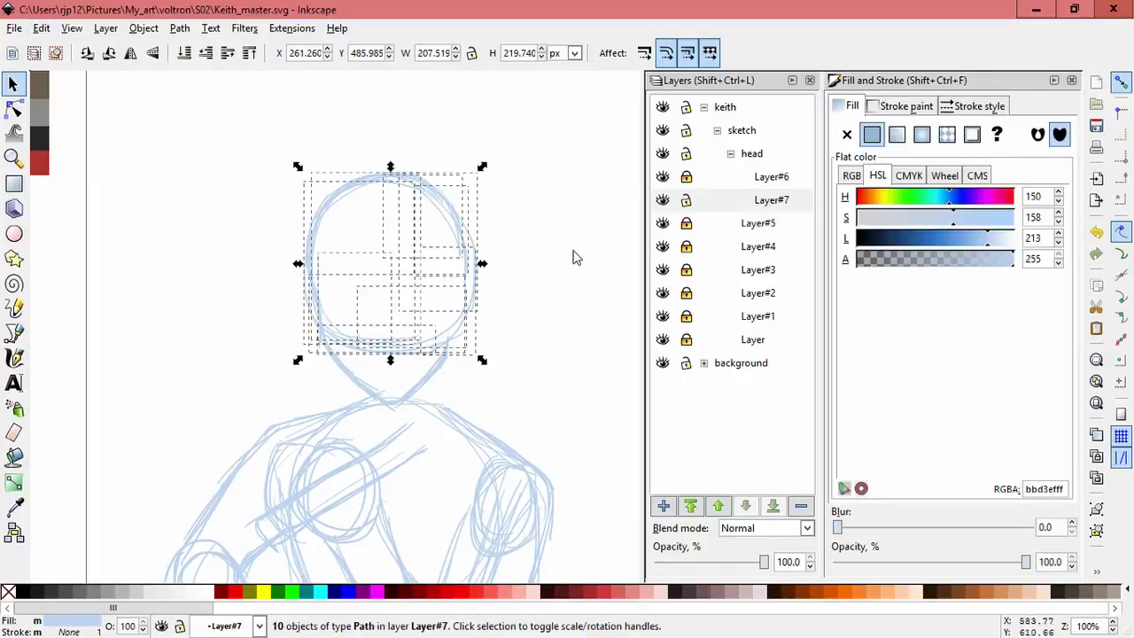
- Unlock Layer#6, then scale the whole head's strokes to about 196 × 272 px and reposition them above the shoulders
left_click(681, 203)
left_click_drag(185, 169, 519, 420)
left_click_drag(484, 159, 472, 180)
left_click_drag(462, 245, 463, 257)
left_click(463, 257)
scroll(473, 260, "down", 2)
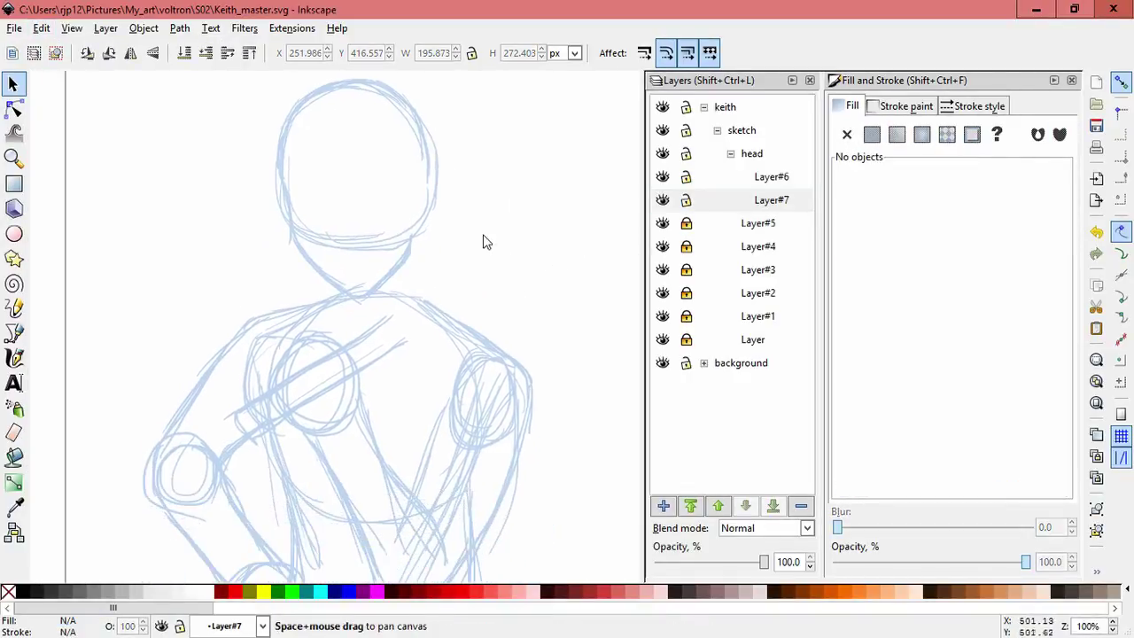
- Shift all the head strokes about 18 px left and 11 px down relative to the shoulders
key("ctrl+alt+a")
left_click_drag(469, 246, 541, 293)
key("Escape")
scroll(496, 226, "down", 3)
scroll(505, 230, "up", 2)
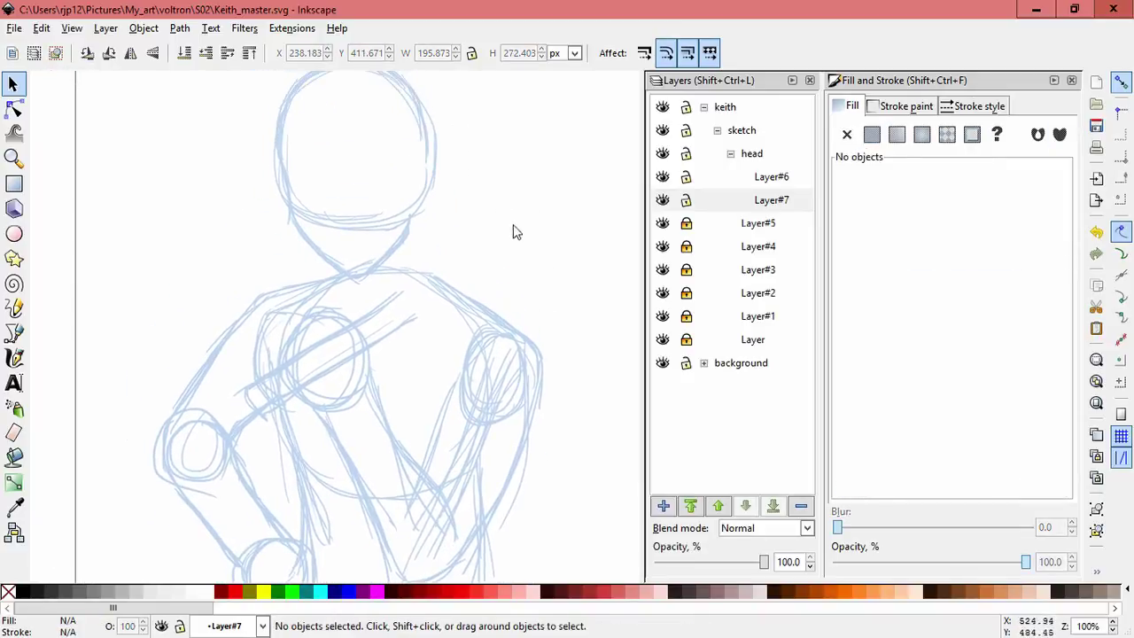
scroll(360, 145, "up", 2)
key("ctrl+alt+a")
key("Escape")
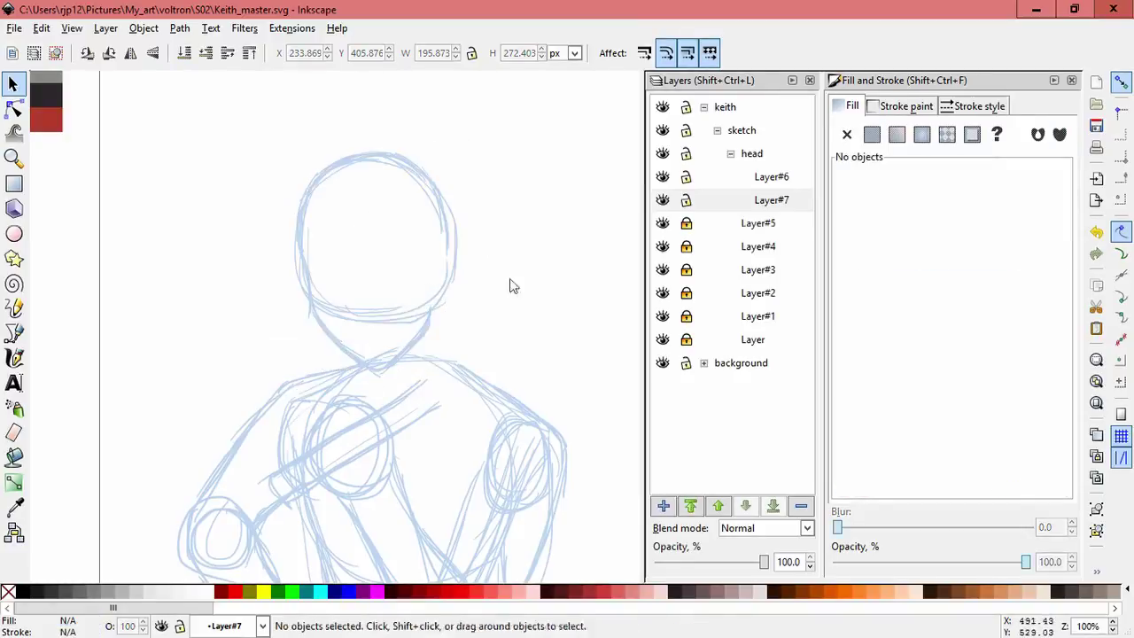
- Lock Layer#6, then scale the inner head oval on Layer#7 to about 181 × 191 px and reposition it within the head
scroll(492, 249, "up", 1)
scroll(492, 249, "down", 2)
scroll(483, 329, "up", 2)
key("Tab")
key("ctrl+a")
scroll(476, 380, "up", 2)
left_click_drag(263, 363, 278, 348)
left_click_drag(439, 283, 428, 277)
left_click(511, 357)
scroll(549, 310, "down", 1)
scroll(585, 266, "right", 1)
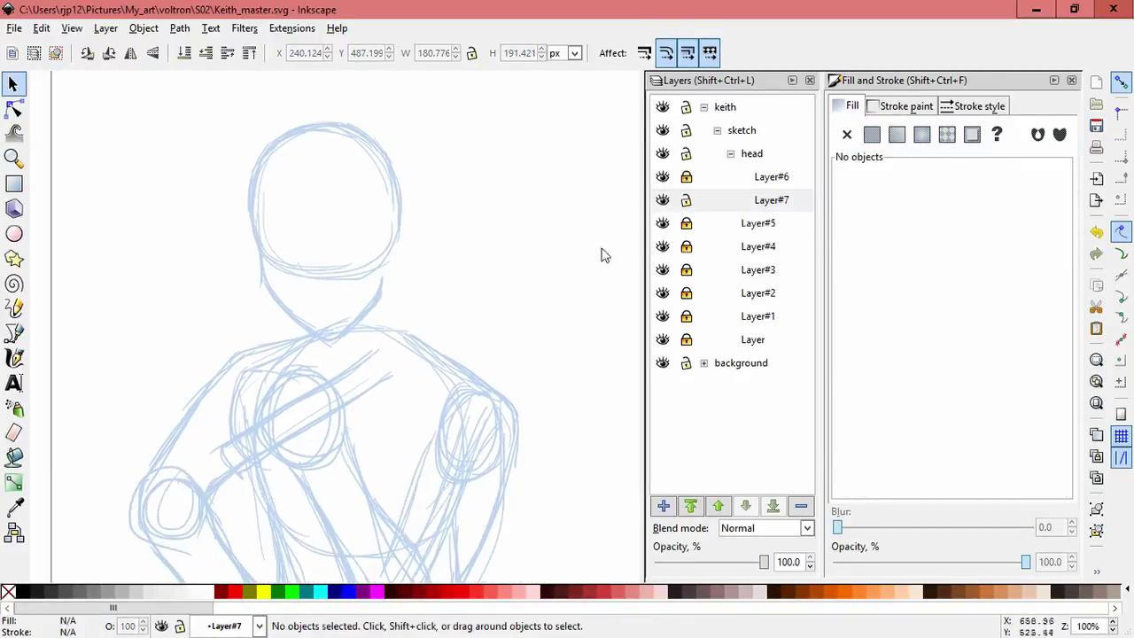
- Lock Layer#7 and add a new layer above Layer#6 in the head group
left_click(687, 201)
left_click(719, 177)
key("ctrl+shift+n")
left_click(632, 374)
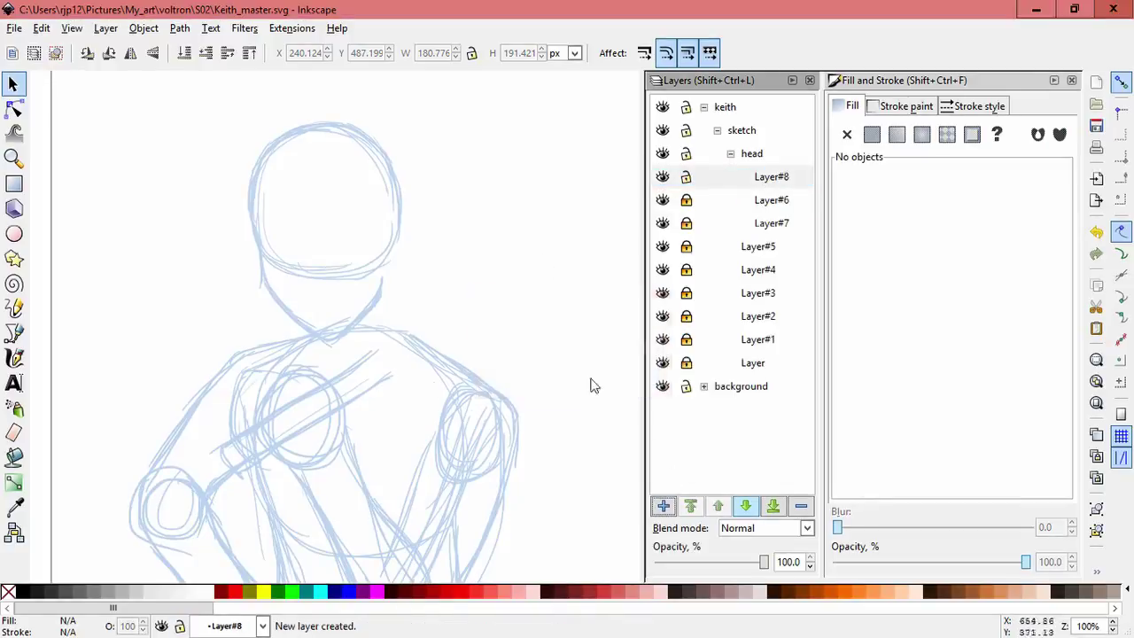
- Sketch the neck line from the right side of the jaw down to the shoulder on the new layer
key("c")
scroll(441, 201, "down", 2)
scroll(443, 200, "up", 1, "ctrl")
mouse_move(400, 88)
left_mouse_down()
mouse_move(423, 251)
mouse_move(407, 157)
left_mouse_up()
left_click_drag(275, 302, 337, 232)
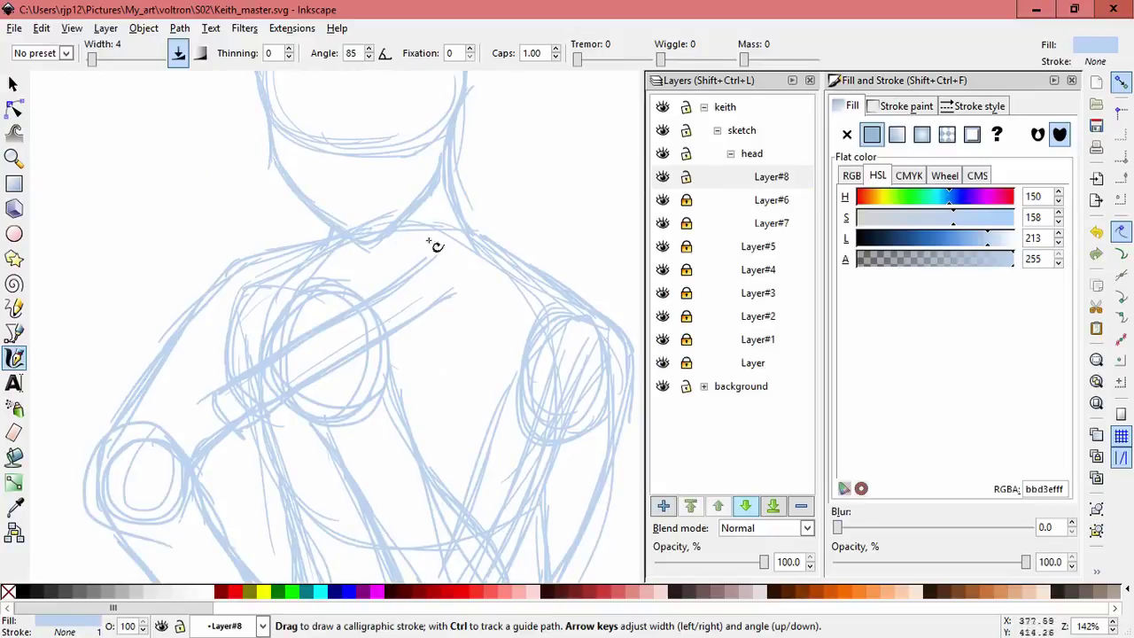
- Select the neck strokes and scale them down to about 29 × 152 px to fit between jaw and shoulder
scroll(526, 281, "down", 2, "ctrl")
key("Escape")
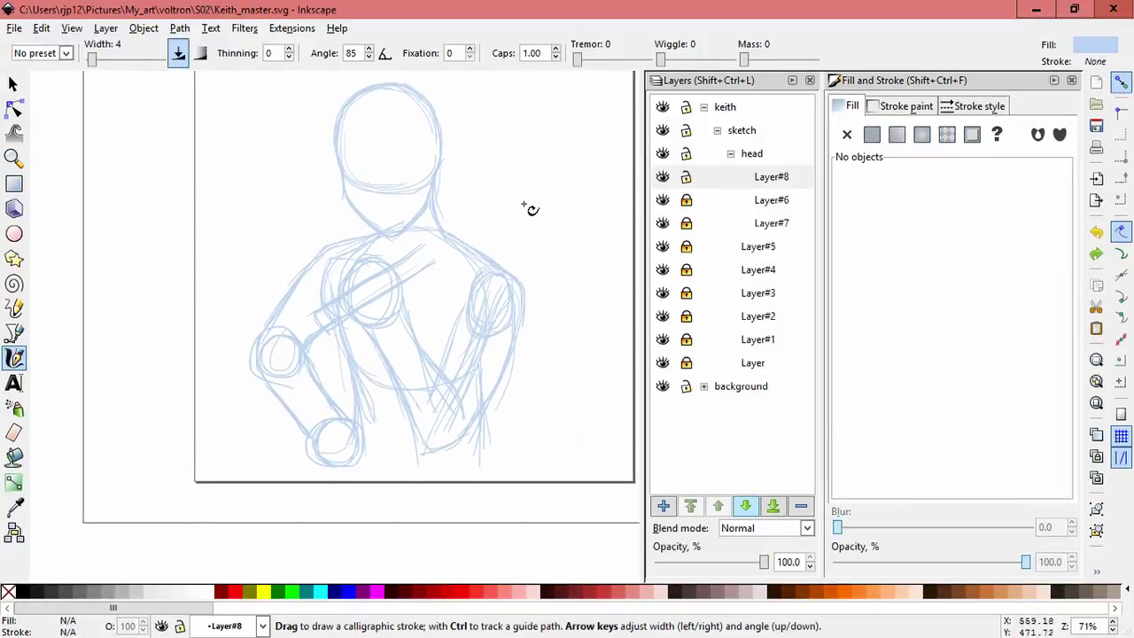
scroll(522, 217, "up", 1, "ctrl")
key("space")
left_click_drag(506, 230, 420, 169)
left_click(434, 276)
key("Escape")
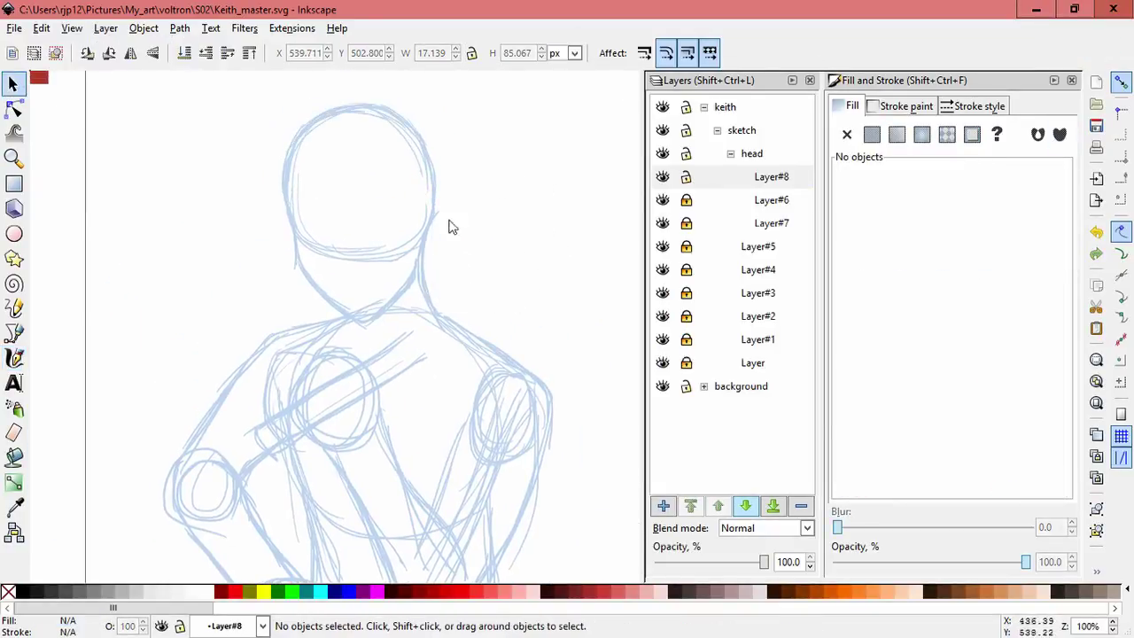
left_click_drag(394, 367, 448, 205)
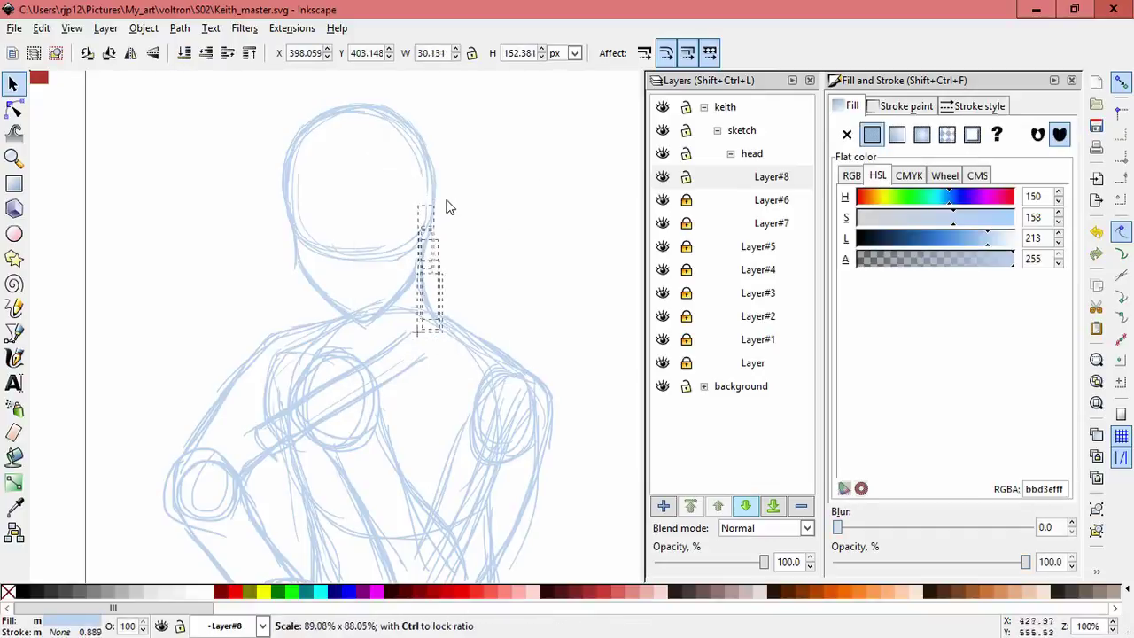
key("Escape")
key("space")
left_click_drag(488, 316, 526, 212)
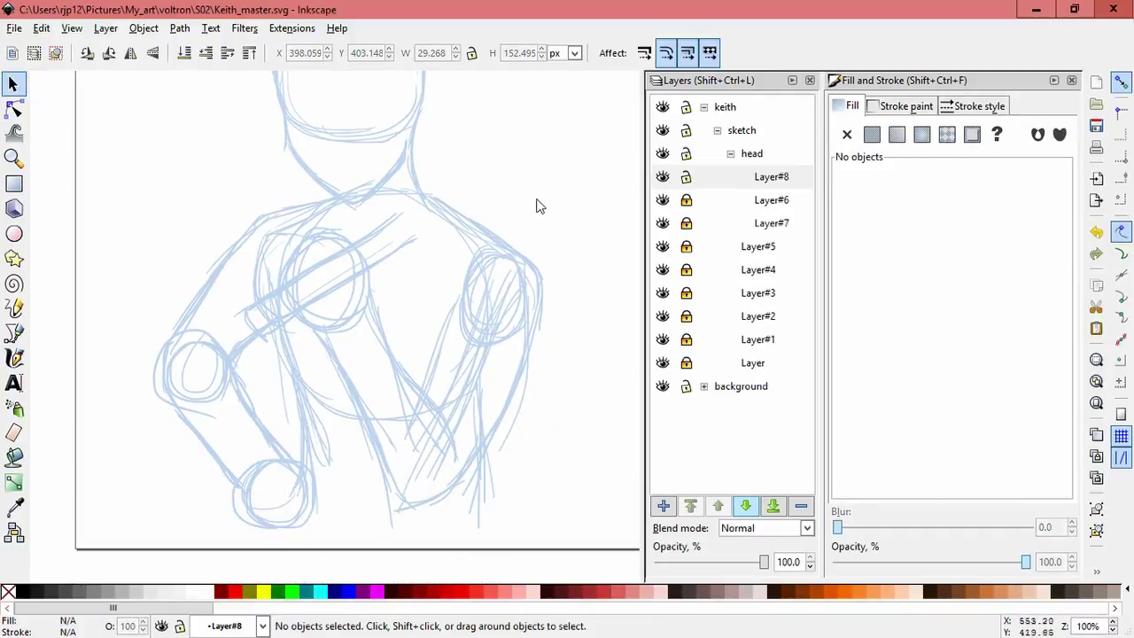
key("space")
left_click_drag(459, 105, 498, 256)
left_click_drag(432, 372, 476, 227)
key("Escape")
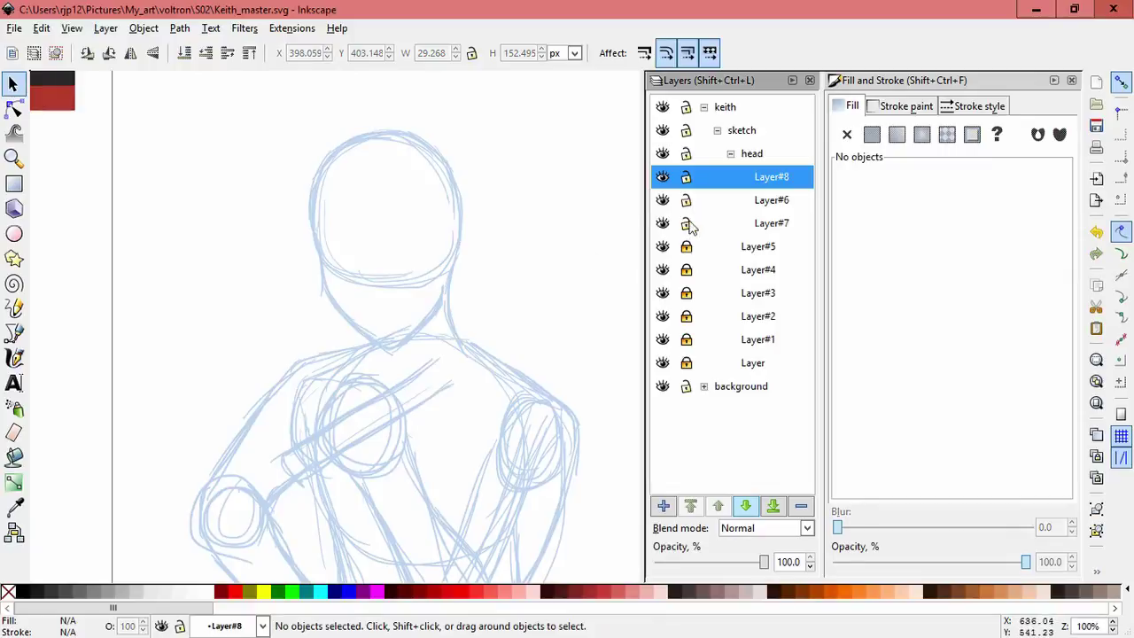
- Lock Layer#8 and move all the head and jaw strokes on Layer#6 and Layer#7 up about 21 px
key("ctrl+alt+a")
left_click_drag(302, 131, 295, 123)
key("ctrl+alt+a")
key("Escape")
key("ctrl+a")
left_click(686, 176)
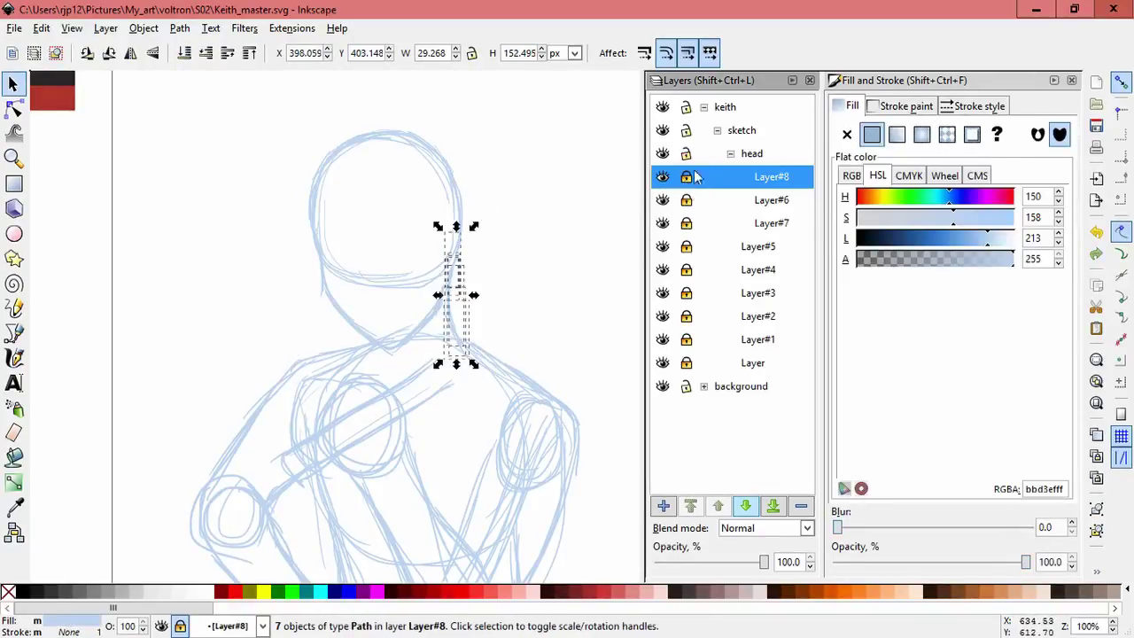
key("ctrl+alt+a")
mouse_move(470, 223)
left_mouse_down()
mouse_move(475, 203)
mouse_move(464, 204)
left_mouse_up()
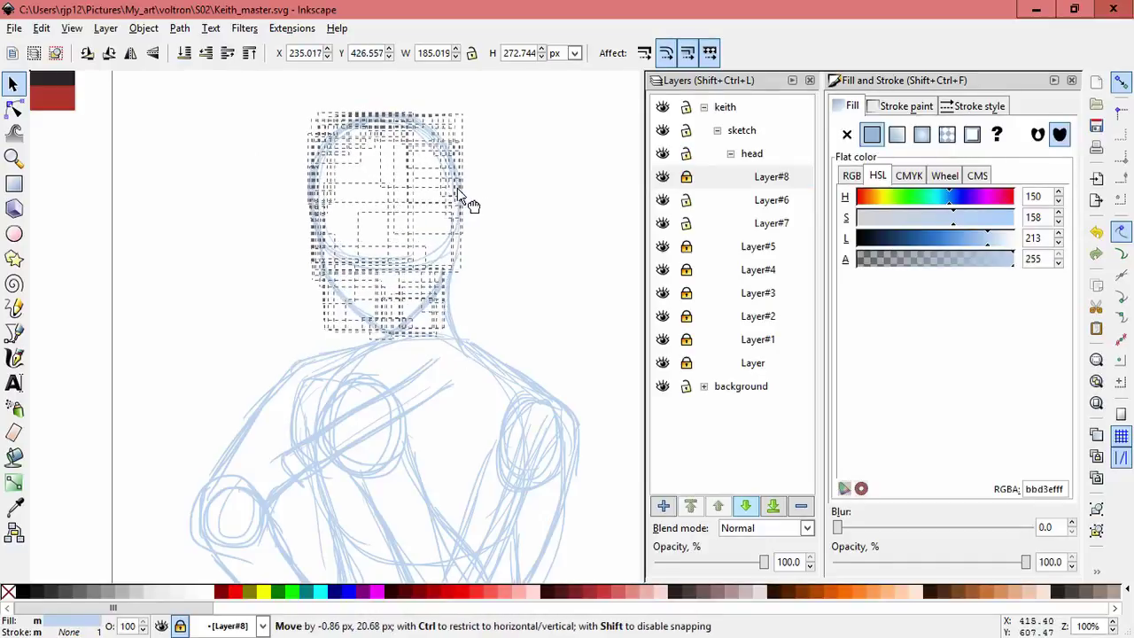
- Unlock Layer#8, lock the other head layers and sketch the far-side neck line just below the chin
key("Escape")
left_click(686, 176, "shift")
left_click_drag(490, 395, 474, 211)
key("Escape")
key("space")
left_click_drag(523, 317, 478, 266)
key("c")
scroll(433, 293, "up", 1)
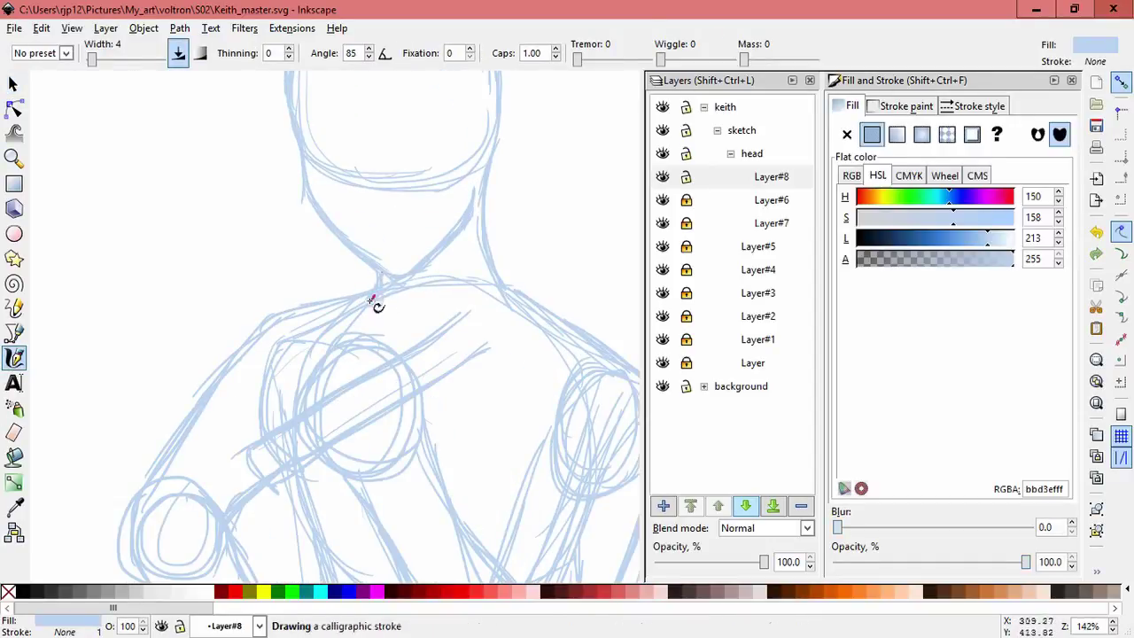
scroll(391, 280, "down", 2)
scroll(527, 255, "up", 2)
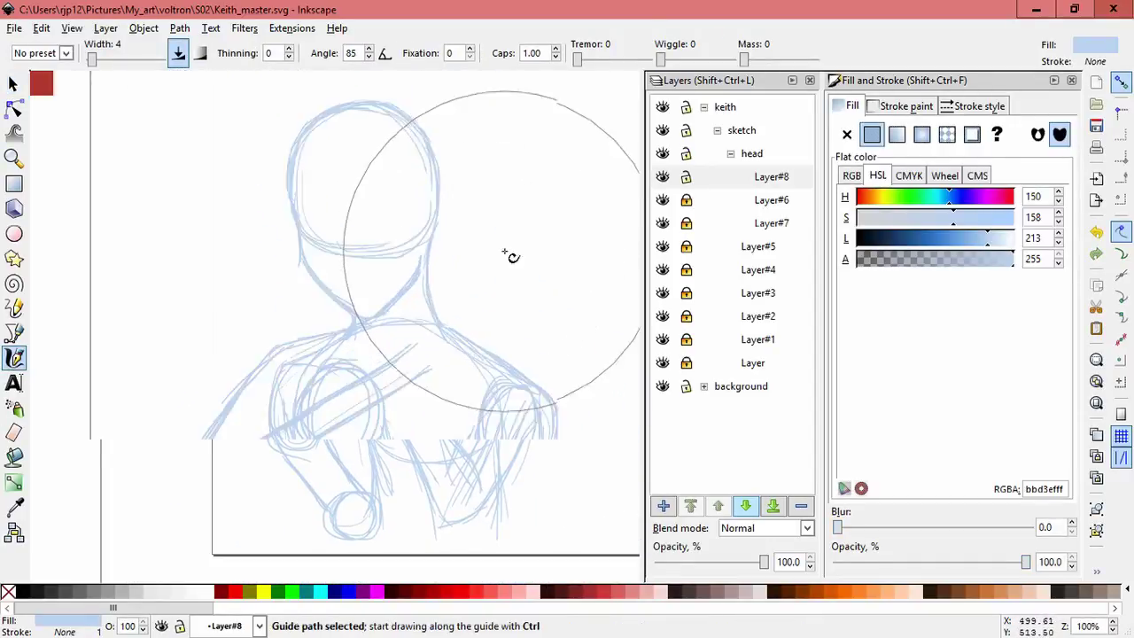
- Lock Layer#8, unlock Layer#6 and scale the jaw strokes slightly to about 137 × 90 px
left_click(685, 176)
key("s")
left_click_drag(429, 400, 215, 258)
left_click_drag(423, 323, 418, 322)
left_click(491, 323)
scroll(352, 328, "up", 1)
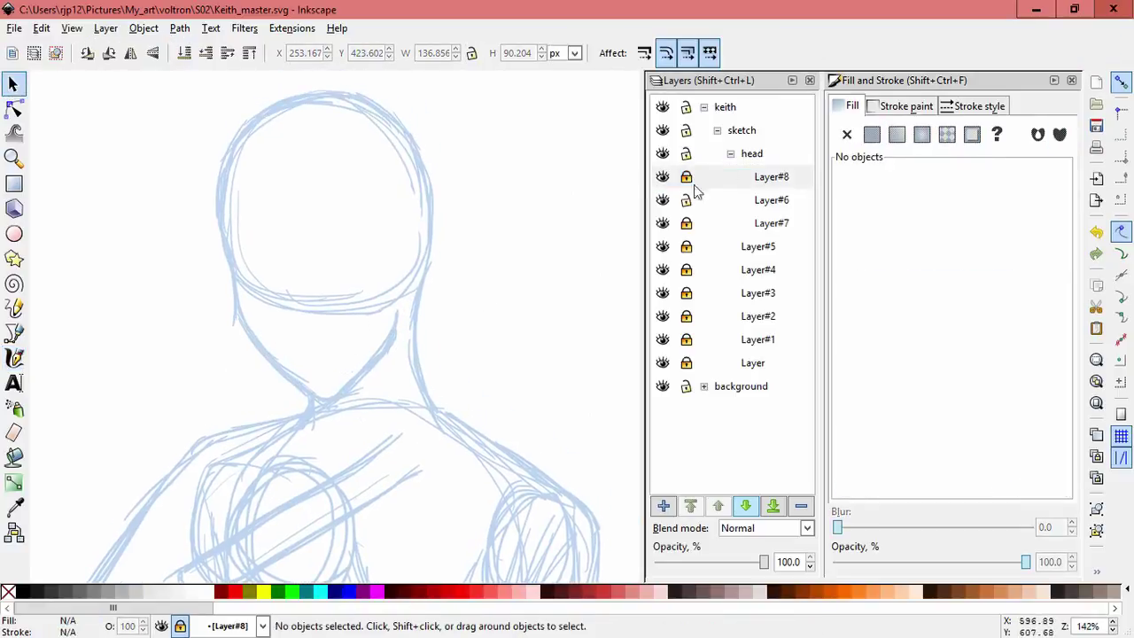
- Lock Layer#6 and add a new layer above Layer#8 in the head group for Calligraphy strokes
left_click(700, 181)
left_click(663, 506)
left_click(628, 374)
left_click(14, 355)
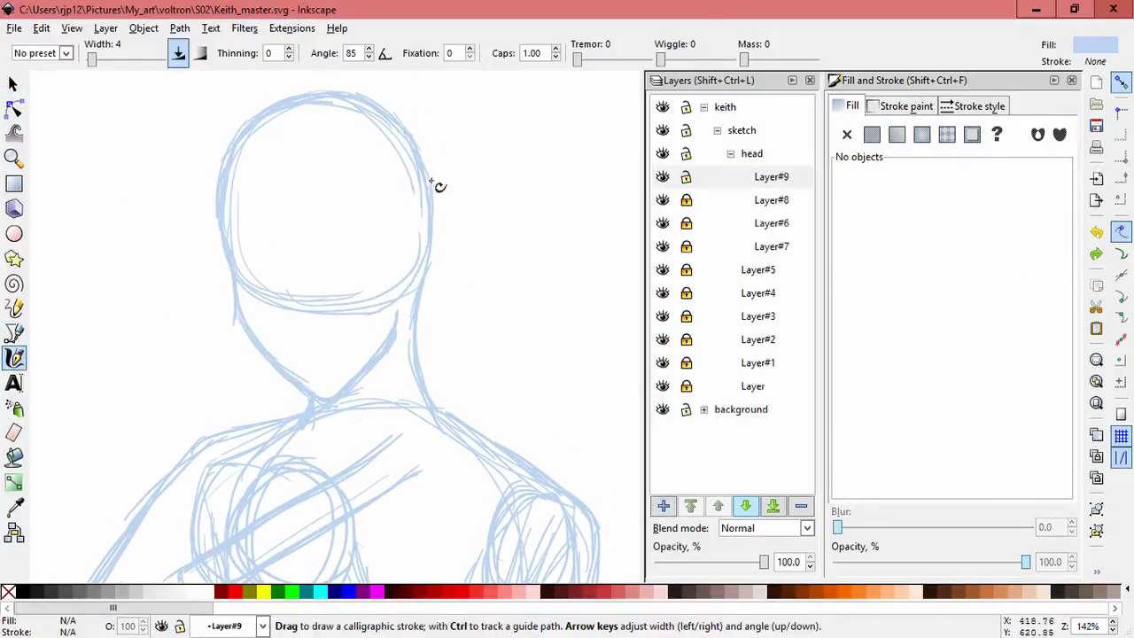
- Sketch the ear on the near side of the head and resize its strokes to about 31 × 63 px
scroll(410, 252, "up", 1)
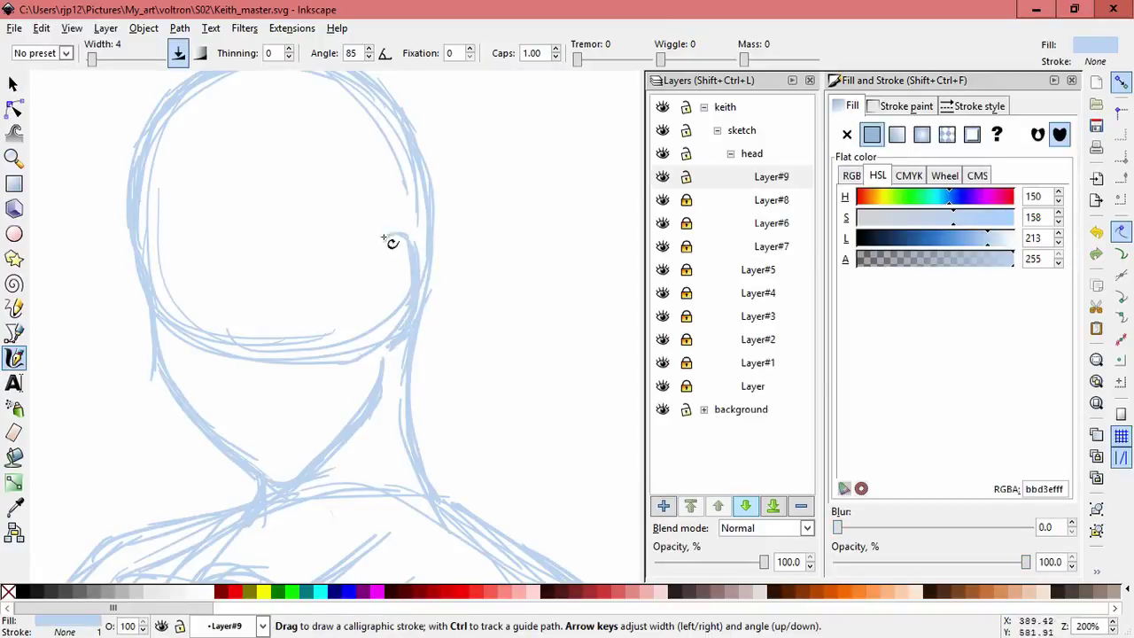
left_click_drag(386, 354, 390, 345)
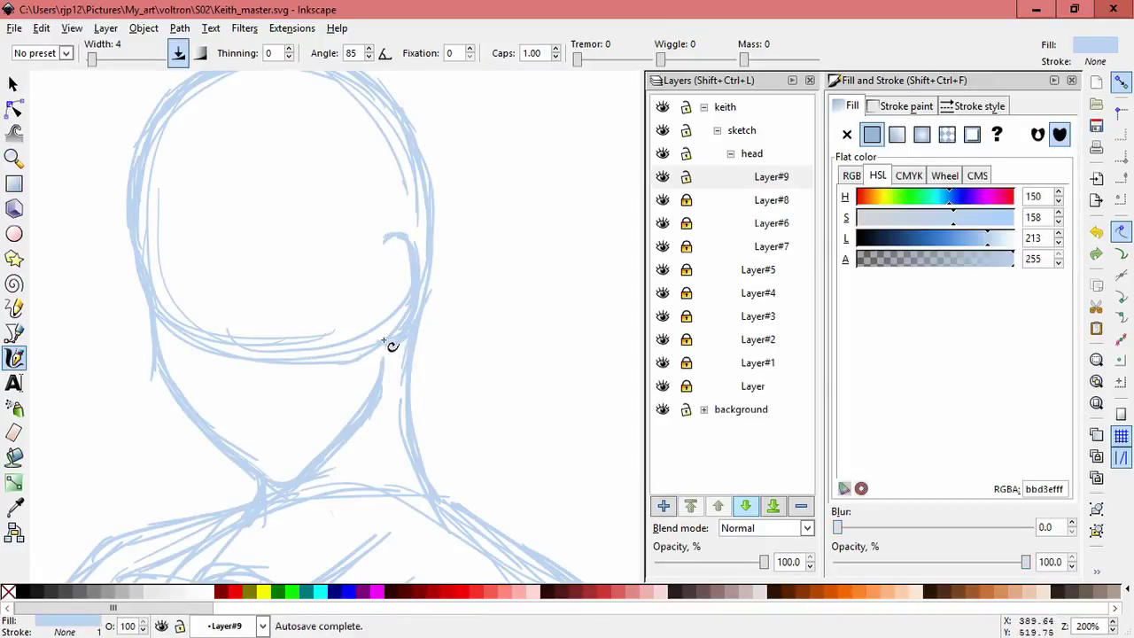
mouse_move(327, 359)
left_mouse_down()
mouse_move(534, 231)
mouse_move(561, 276)
mouse_move(577, 239)
left_mouse_up()
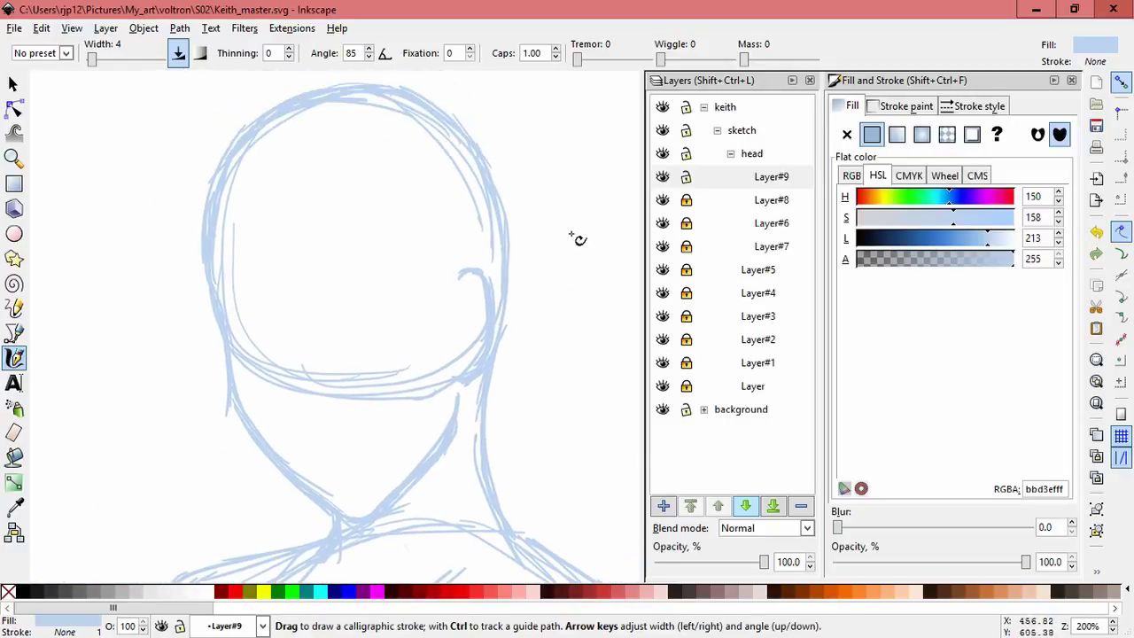
mouse_move(457, 285)
left_mouse_down()
mouse_move(467, 267)
mouse_move(508, 281)
left_mouse_up()
key("s")
key("ctrl+a")
left_click(496, 417)
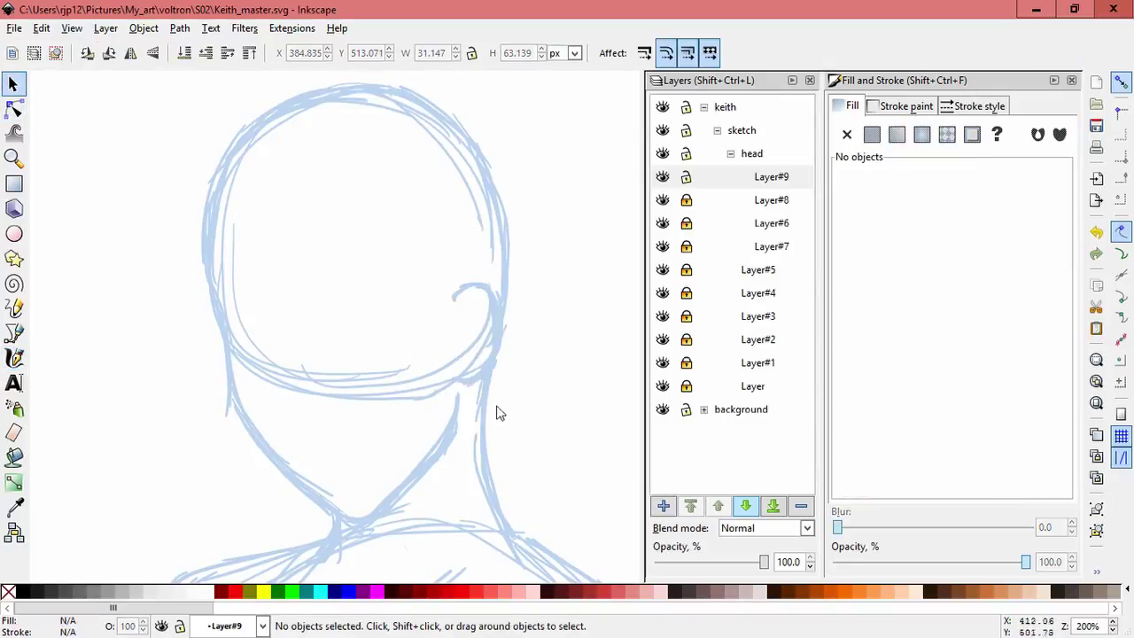
- Lock Layer#9, add a new layer above it and sketch a short slanted mouth line above the chin
left_click(685, 176)
left_click(663, 506)
left_click(627, 377)
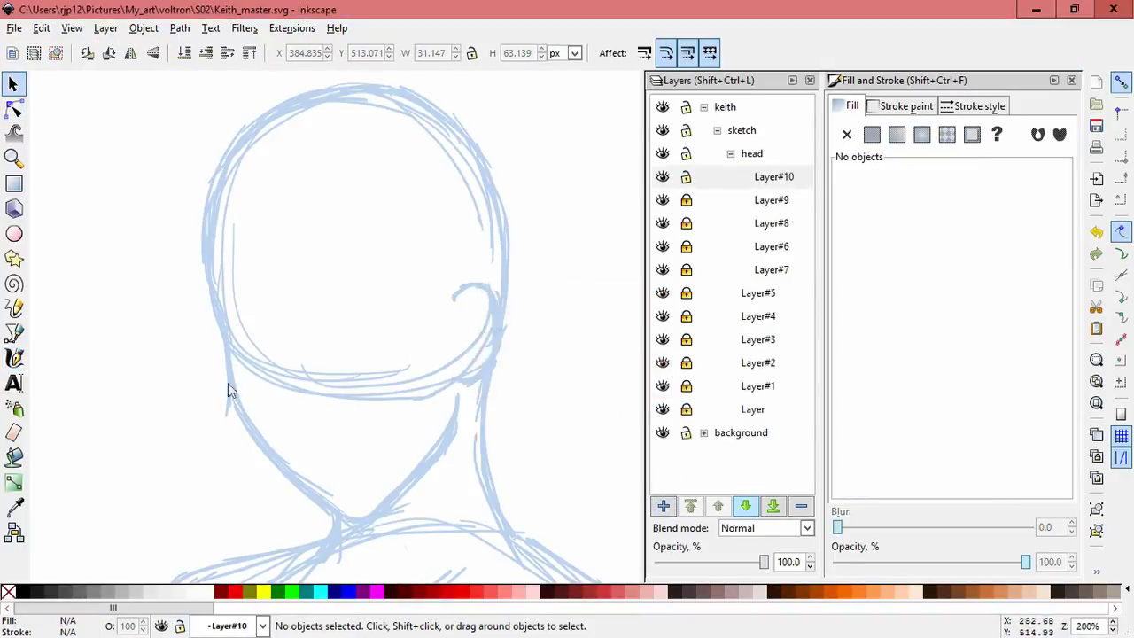
key("c")
scroll(397, 277, "up", 1)
scroll(448, 329, "down", 1)
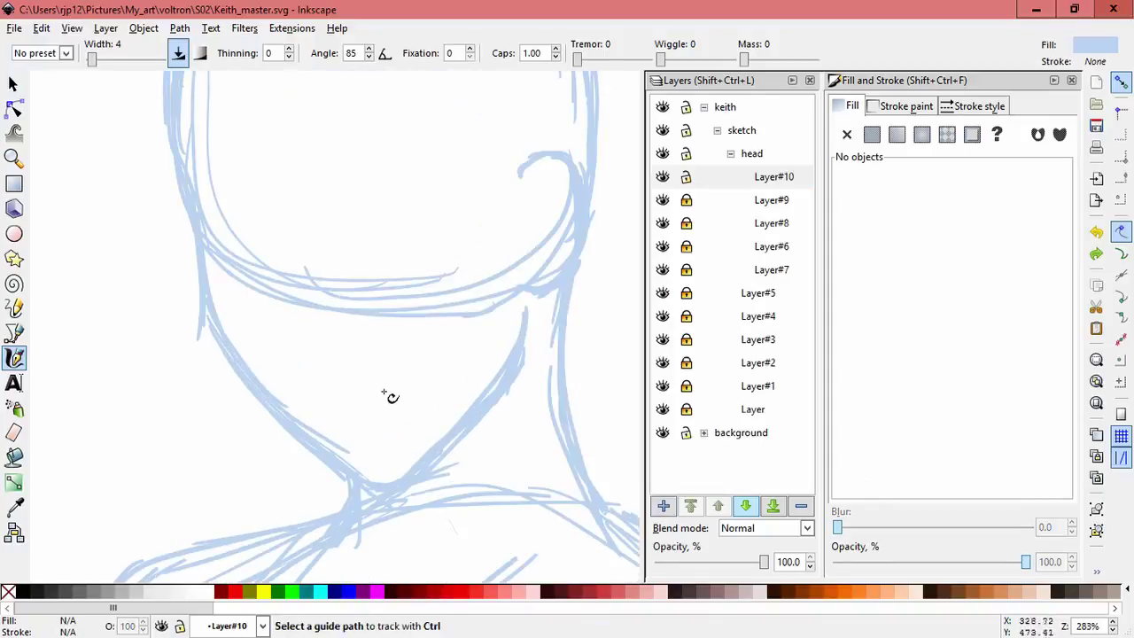
left_click_drag(387, 397, 443, 375)
scroll(443, 375, "up", 1)
- Add a layer above Layer#10, lock Layer#10 and sketch the nose with a small nostril mark
left_click(664, 505)
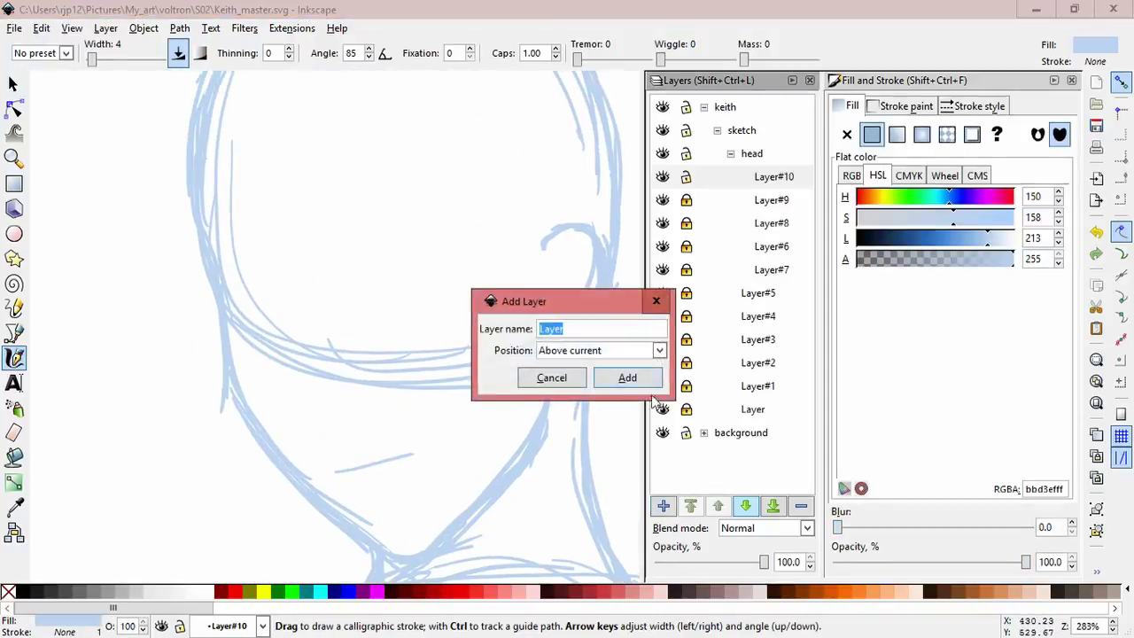
left_click(627, 378)
left_click(686, 200)
mouse_move(299, 365)
left_mouse_down()
mouse_move(293, 380)
mouse_move(341, 410)
left_mouse_up()
- Add a layer above Layer#11, lock Layer#11 and sketch the near eye's upper and lower lid curves
left_click(663, 506)
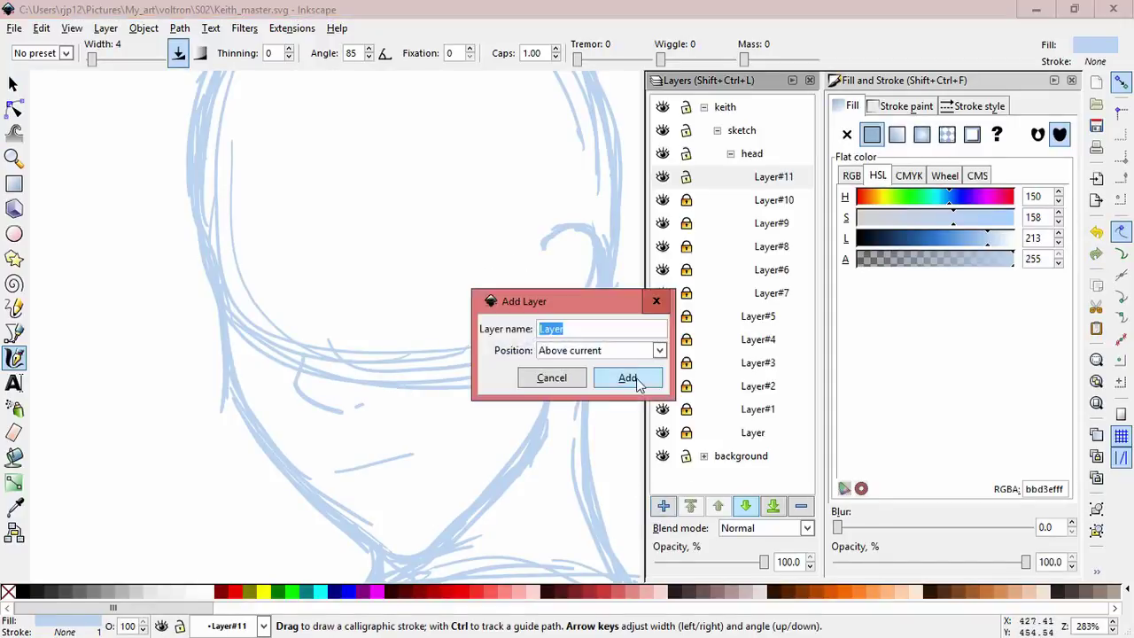
left_click(632, 380)
left_click(686, 200)
left_click_drag(385, 207, 413, 324)
key("ctrl+z")
scroll(406, 298, "up", 1)
mouse_move(342, 317)
left_mouse_down()
mouse_move(403, 287)
mouse_move(452, 293)
left_mouse_up()
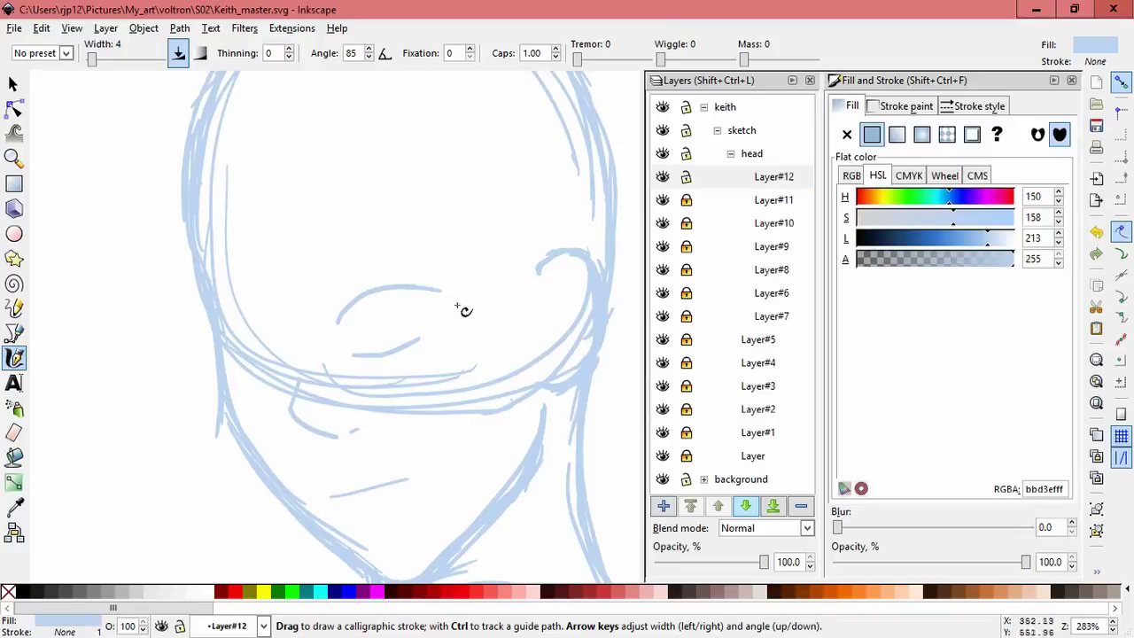
key("ctrl+z")
left_click_drag(351, 349, 429, 324)
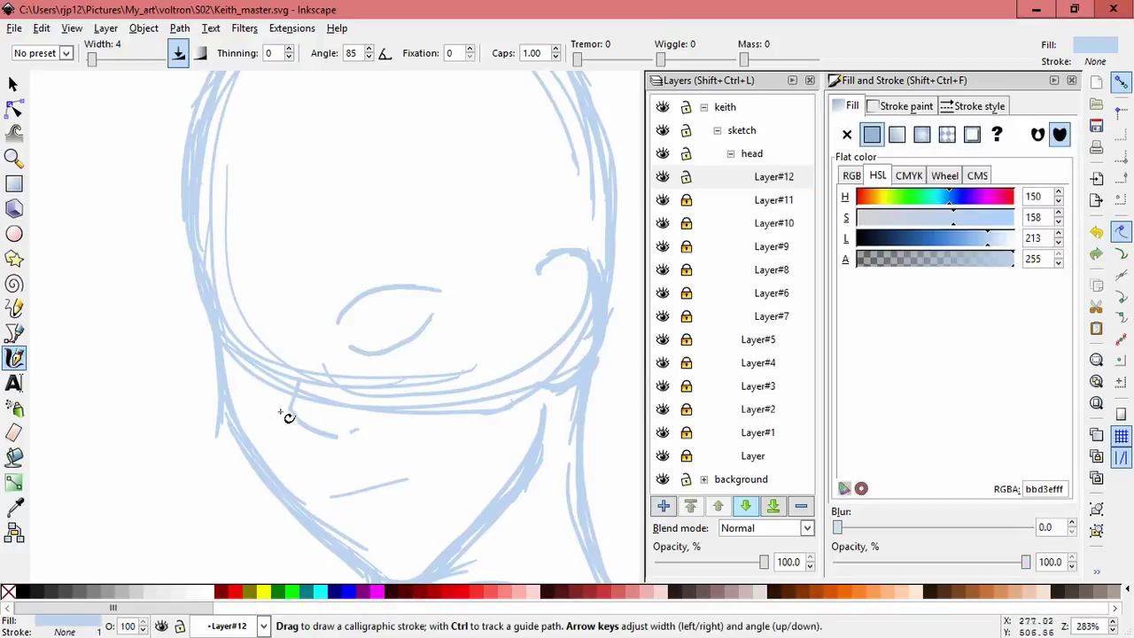
- Select all of the near eye's strokes and adjust them to about 46 × 30 px, slightly higher on the face
key("s")
key("ctrl+a")
left_click_drag(453, 289, 408, 284)
left_click(461, 387)
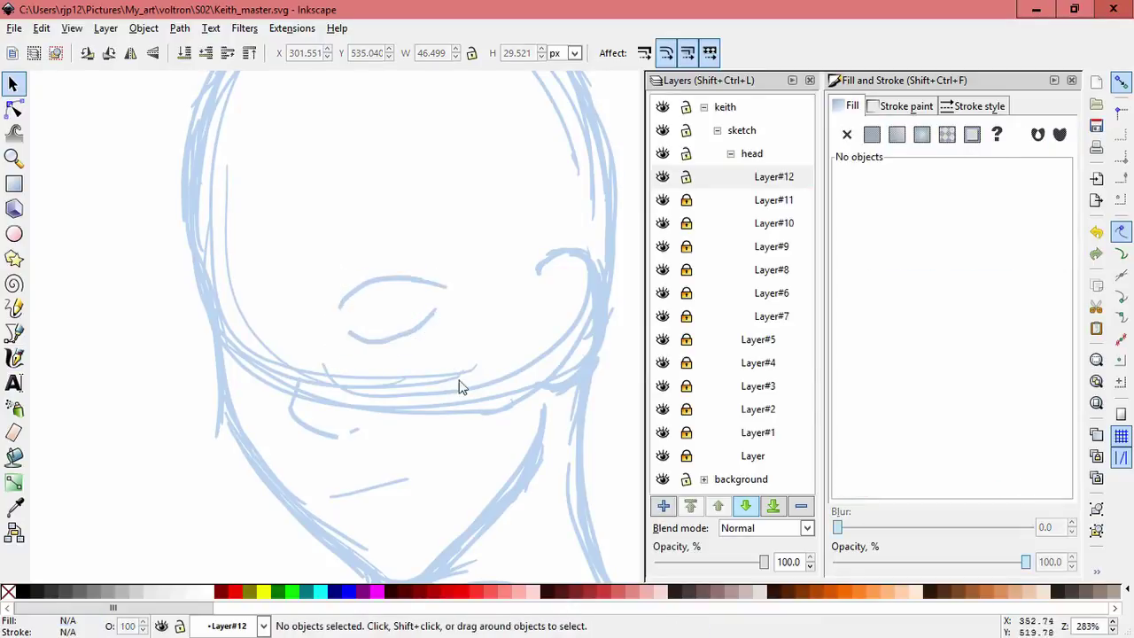
left_click_drag(297, 259, 298, 259)
key("Escape")
- Group the near eye's strokes and try a mirrored copy of about 24 × 25 px as the far eye
key("ctrl+a")
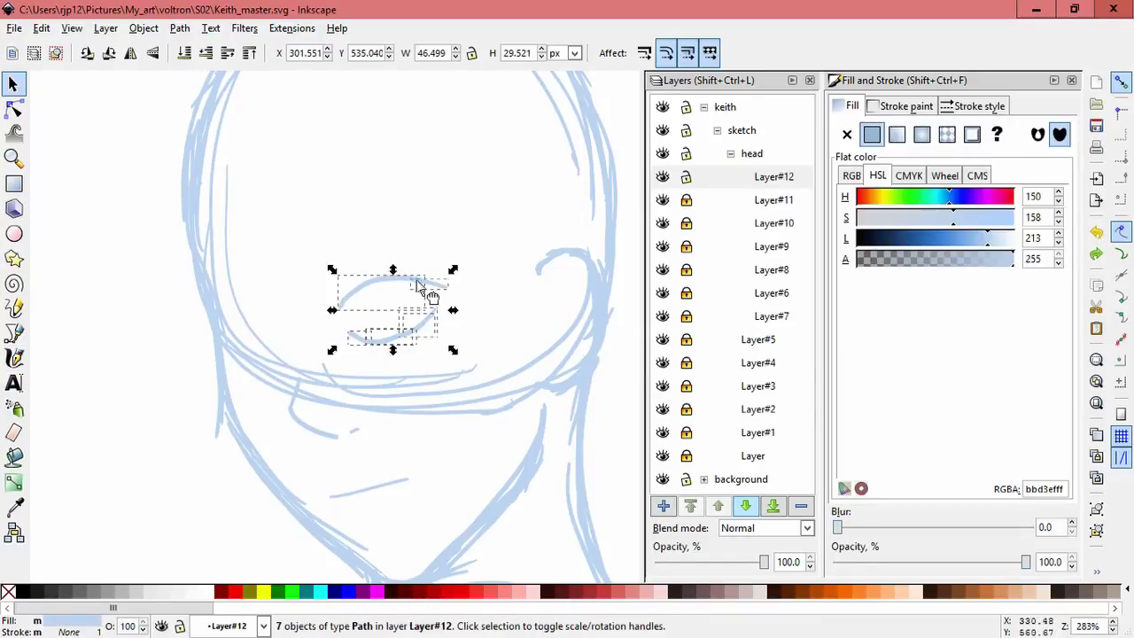
key("ctrl+g")
mouse_move(453, 309)
left_mouse_down()
mouse_move(286, 329)
mouse_move(282, 341)
left_mouse_up()
left_click(251, 330)
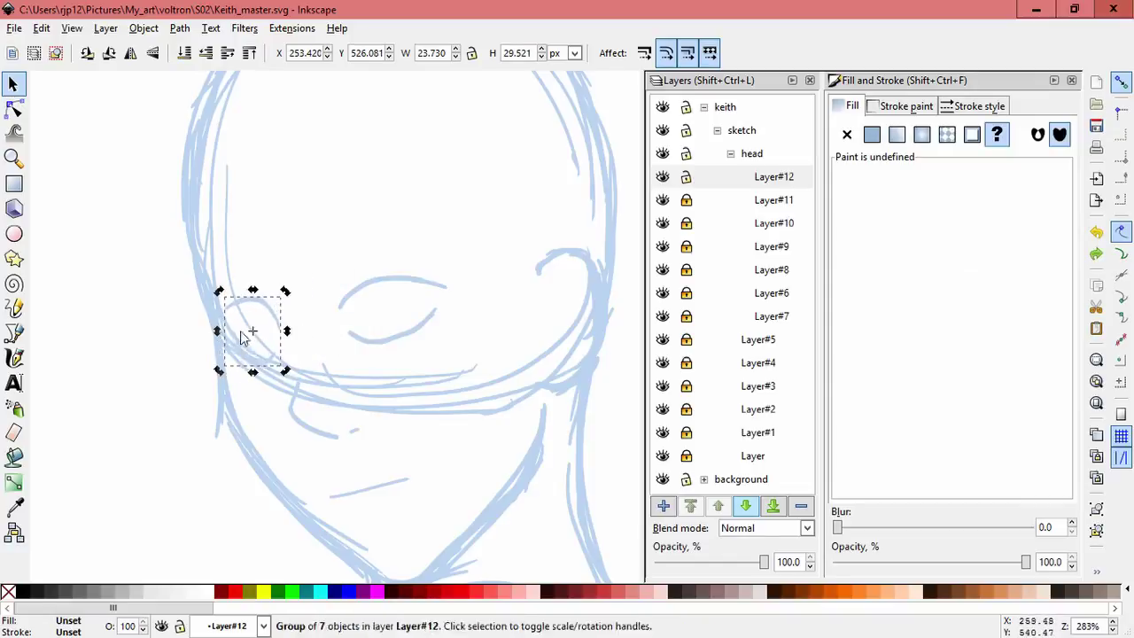
left_click_drag(286, 331, 253, 308)
left_click(310, 337)
left_click_drag(279, 366, 277, 370)
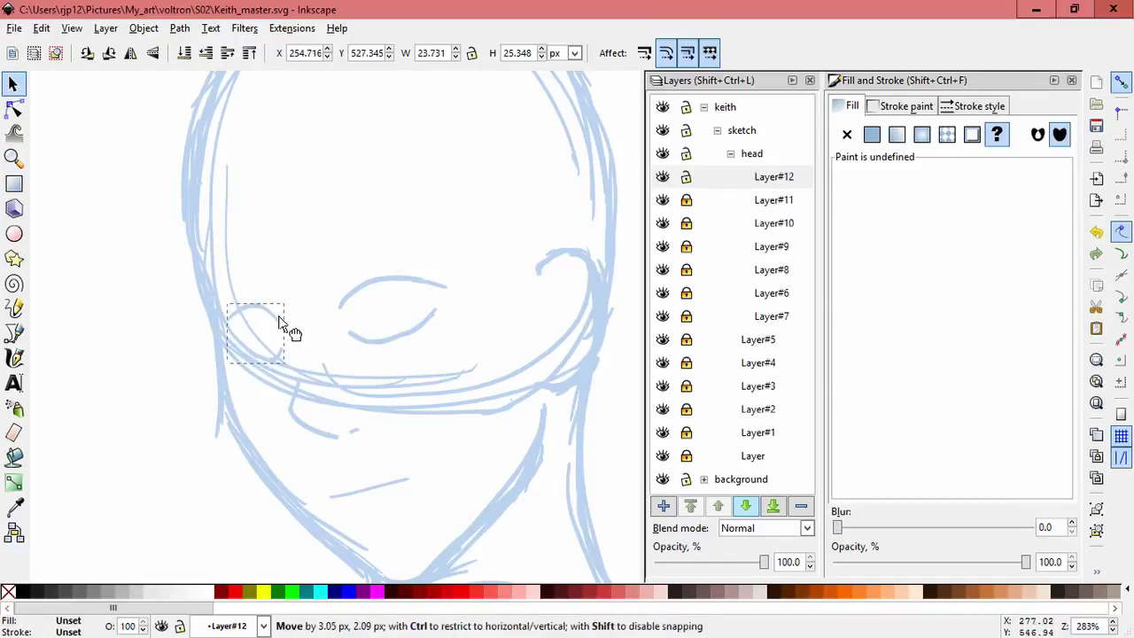
- Undo the last edits to the far eye's mirrored copy
key("ctrl+z")
key("ctrl+z")
key("ctrl+z")
key("ctrl+z")
key("ctrl+z")
- Readjust the near eye and place its mirrored, narrower copy as a far eye about 23 × 26 px in size
left_click_drag(453, 312, 452, 310)
mouse_move(449, 266)
left_mouse_down()
mouse_move(441, 290)
mouse_move(464, 278)
left_mouse_up()
left_click(458, 384)
key("ctrl+a")
left_click(357, 278)
key("ctrl+z")
left_click_drag(219, 261, 228, 262)
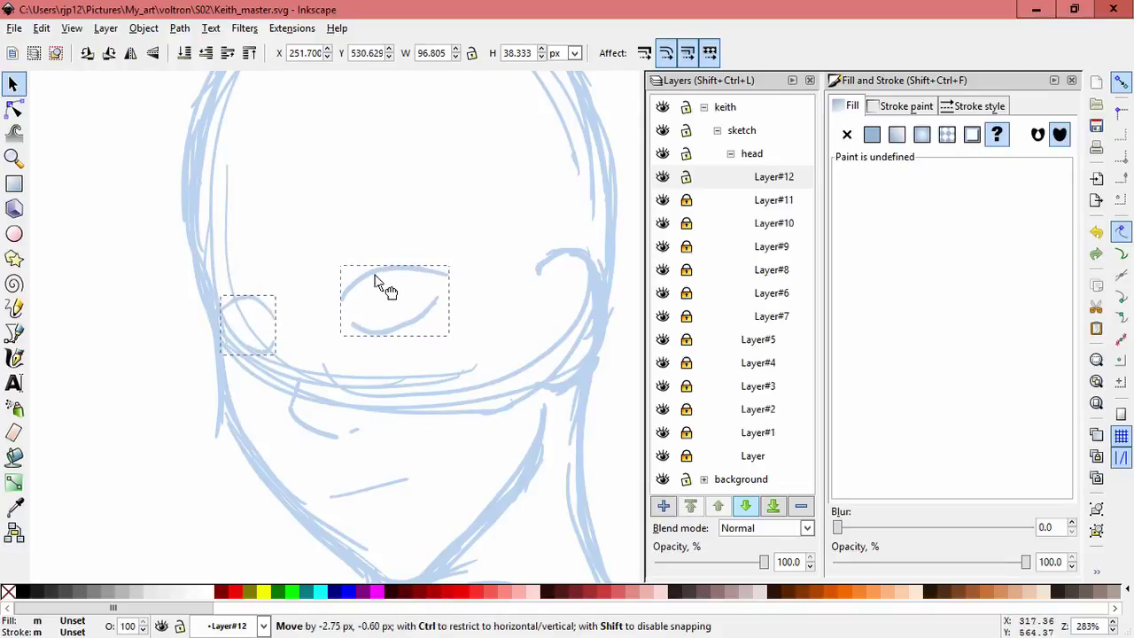
left_click(451, 233)
mouse_move(470, 370)
left_mouse_down()
mouse_move(417, 304)
mouse_move(443, 359)
mouse_move(245, 354)
mouse_move(248, 331)
left_mouse_up()
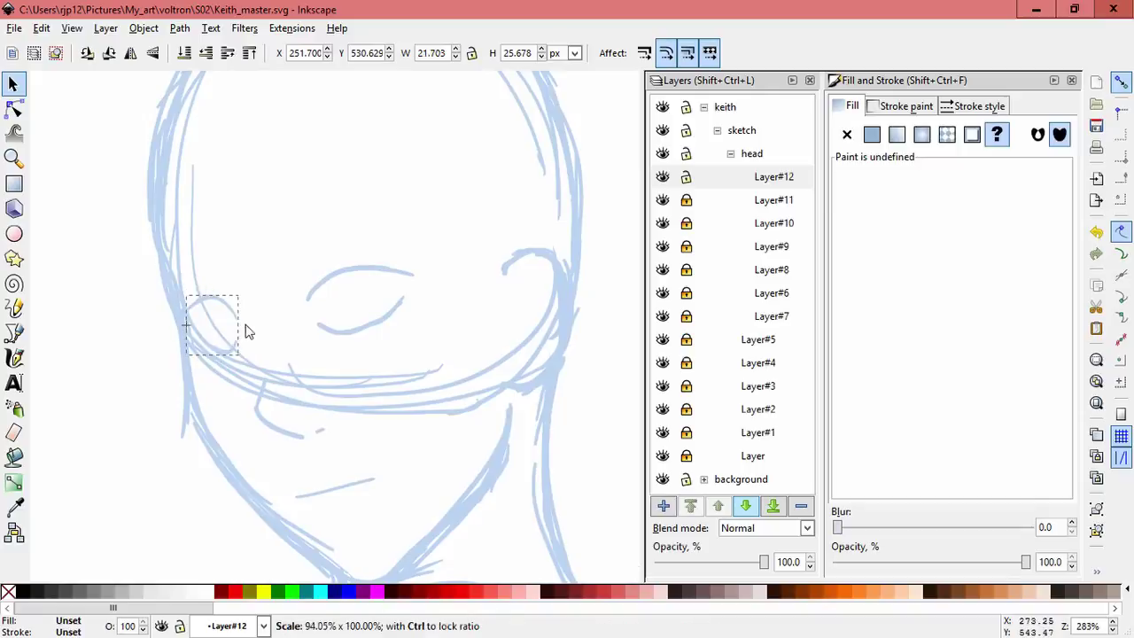
- Hide Layer#7 with the rounded head construction strokes to clear the face area
left_click(771, 270)
left_click(662, 316)
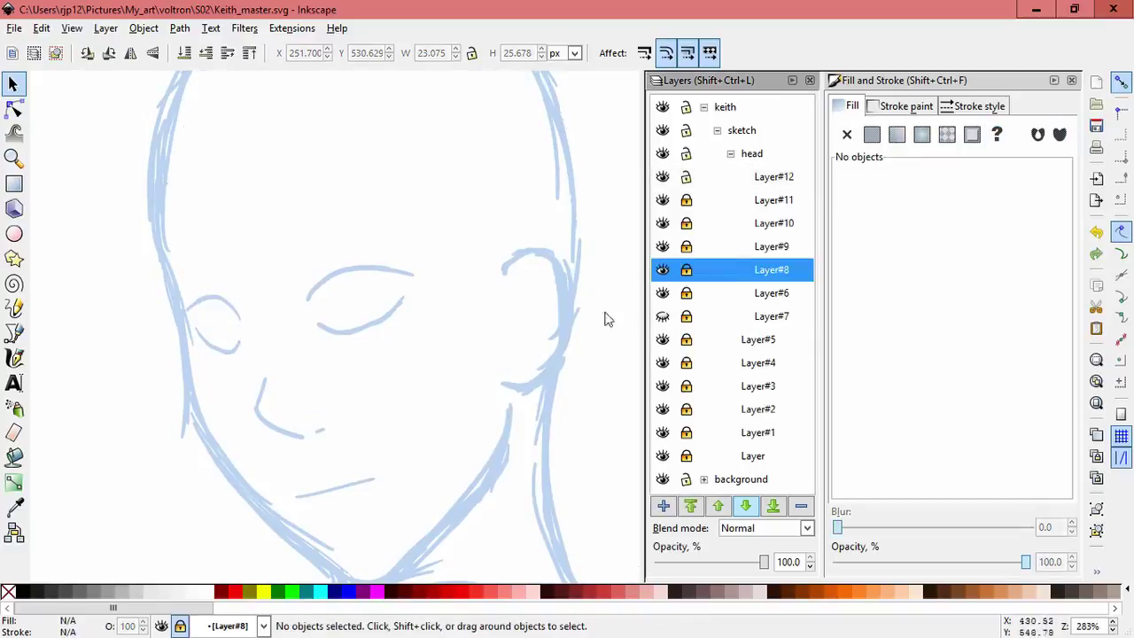
left_click(248, 355)
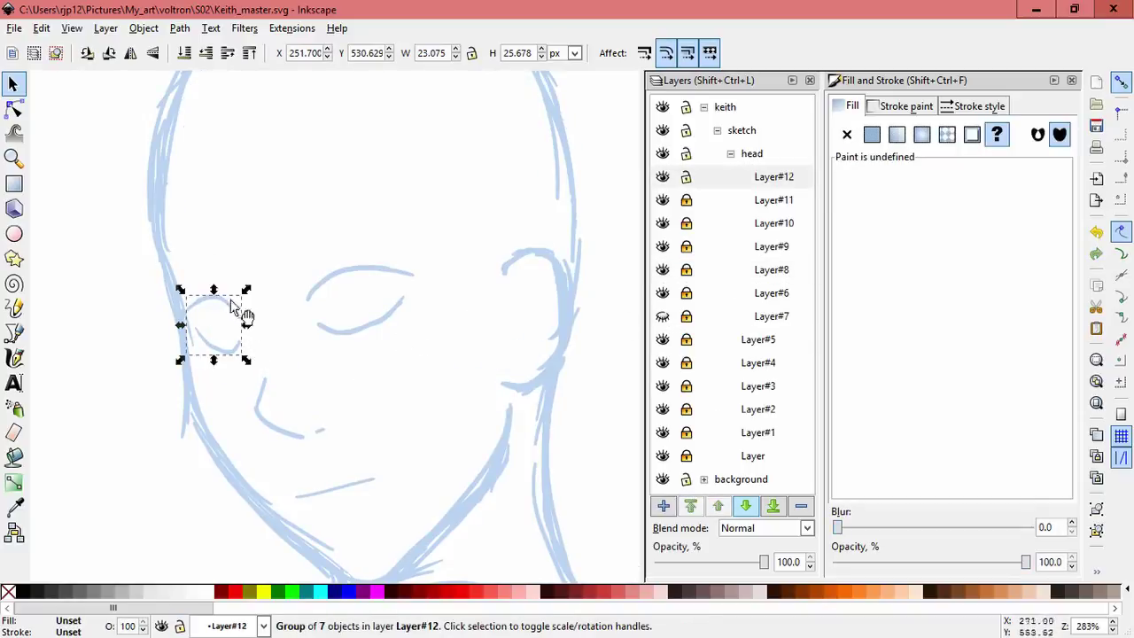
left_click(299, 317)
- Ungroup the far eye and flatten its lower lid strokes to about 19 × 7 px
left_click(237, 357)
left_click(144, 28)
left_click(170, 114)
left_click_drag(249, 376, 193, 359)
left_click(216, 347)
left_click(343, 464)
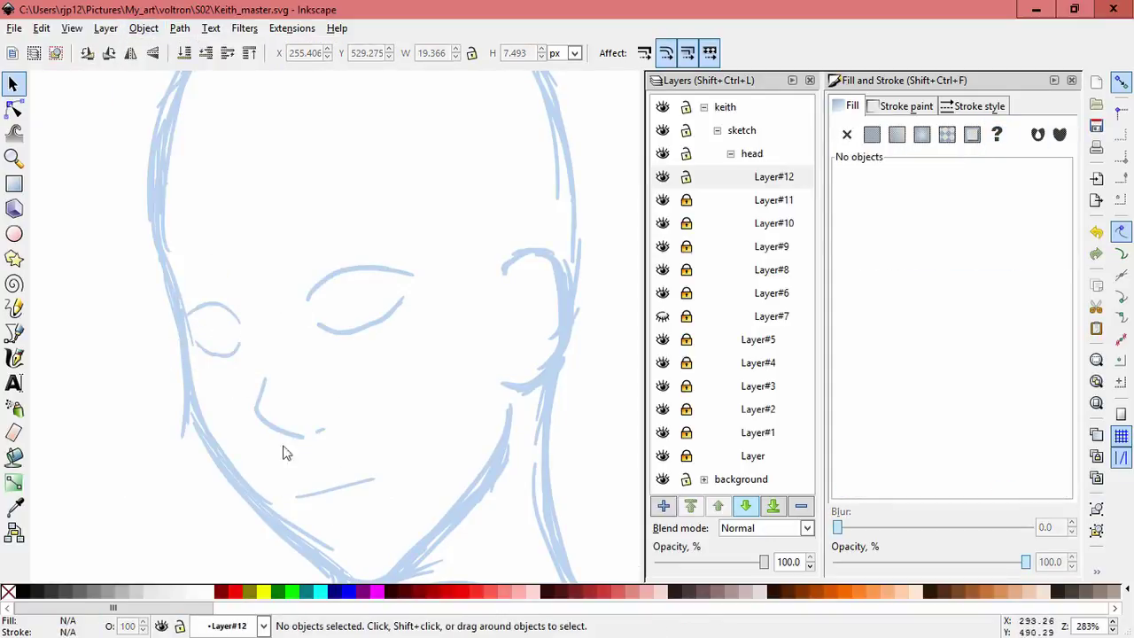
- Select all the far eye's strokes, shift them slightly toward the nose and lock Layer#12
left_click_drag(221, 401, 118, 263)
left_click_drag(245, 321, 252, 323)
left_click(310, 386)
left_click(686, 176)
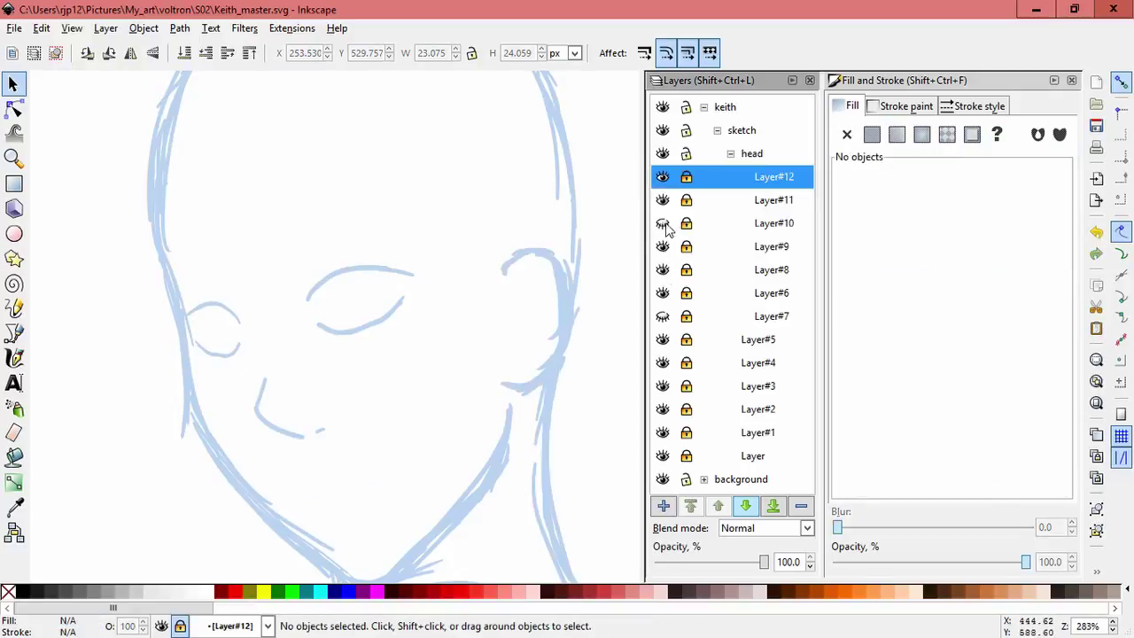
- Unlock Layer#11 and move the nose and nostril strokes toward the far side of the face
left_click(685, 199)
left_click_drag(341, 448, 266, 388)
left_click(435, 435)
left_click(253, 397)
left_click(256, 427, "shift")
left_click_drag(297, 448, 292, 453)
left_click_drag(315, 445, 301, 441)
left_click(366, 456)
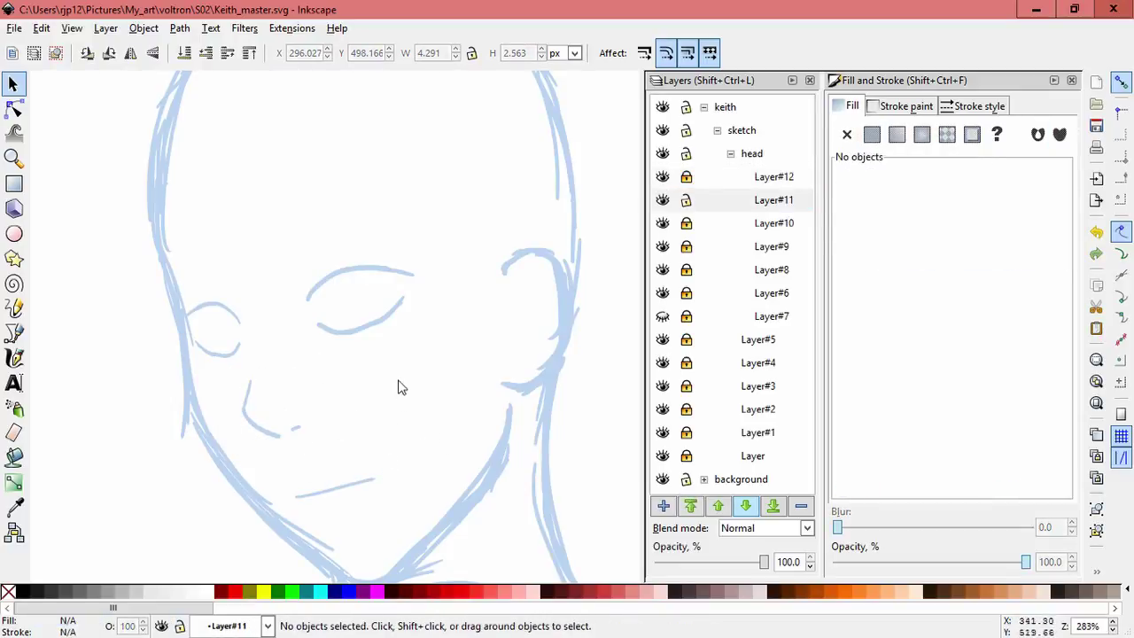
- Lock Layer#11 and add a new layer above Layer#12 for further Calligraphy strokes
left_click(685, 200)
left_click(752, 178)
left_click(668, 507)
key("Return")
key("c")
- Sketch the rounded iris outlines inside the near and far eyes on Layer#13
left_click_drag(367, 197, 394, 217)
left_click_drag(423, 451, 370, 283)
scroll(370, 283, "down", 3)
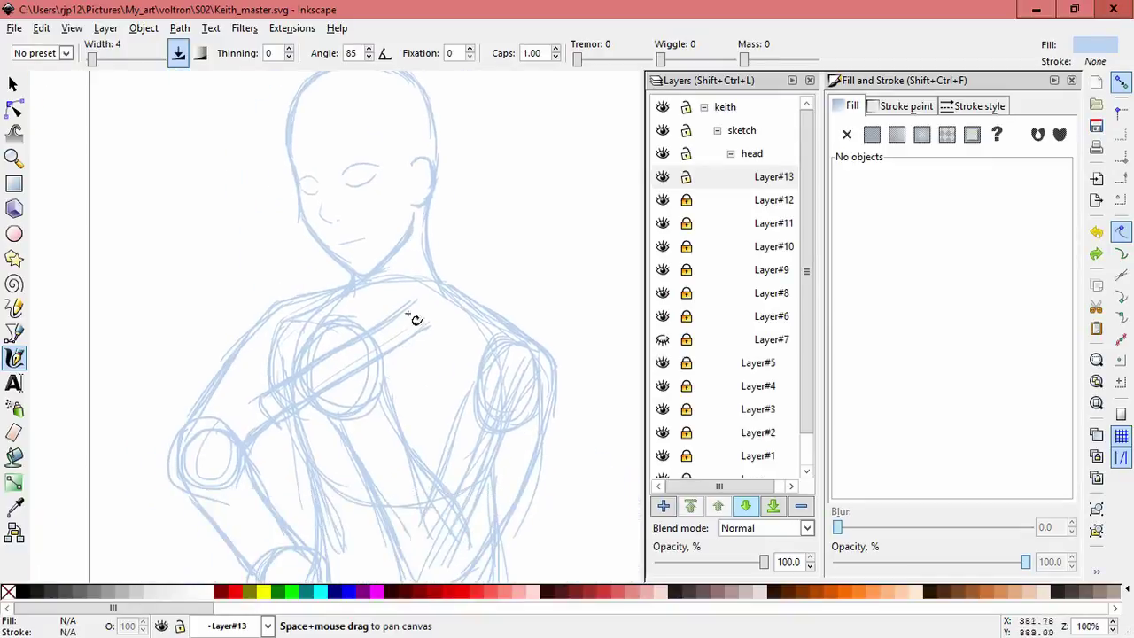
left_click_drag(407, 298, 420, 254)
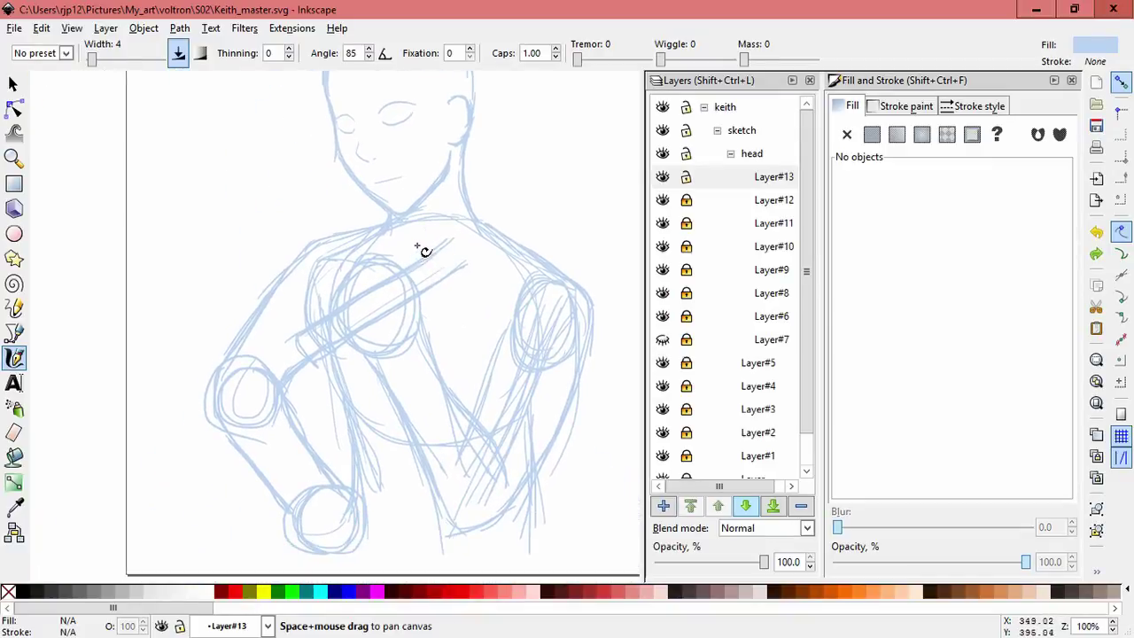
scroll(427, 249, "up", 3)
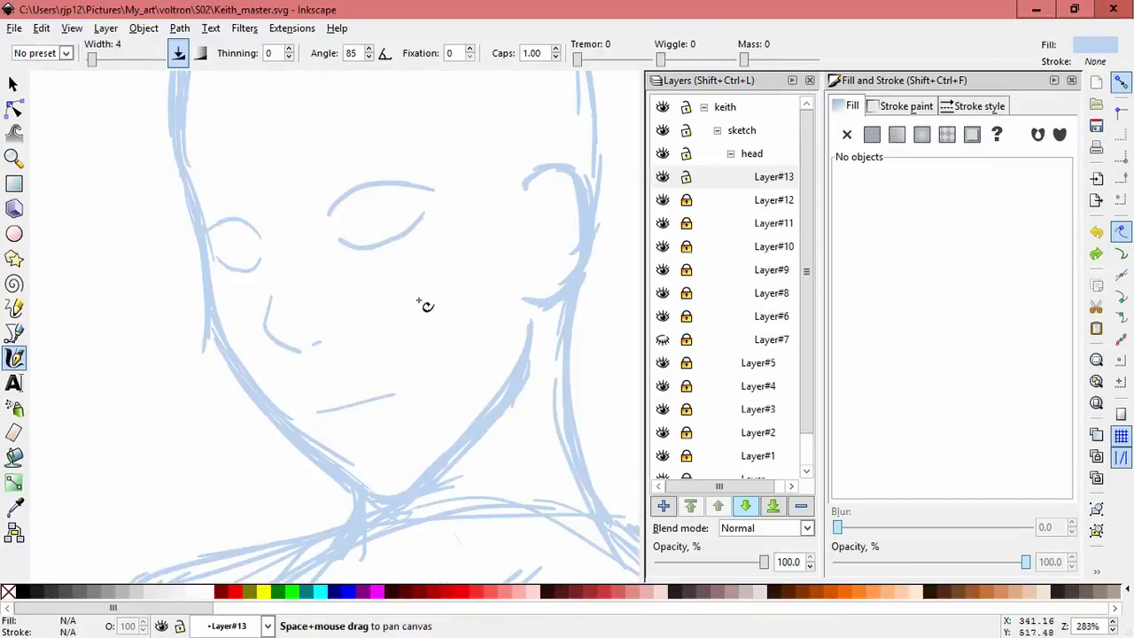
scroll(428, 252, "up", 1)
mouse_move(337, 237)
left_mouse_down()
mouse_move(355, 233)
mouse_move(321, 256)
mouse_move(330, 293)
mouse_move(383, 273)
left_mouse_up()
left_click_drag(148, 281, 177, 319)
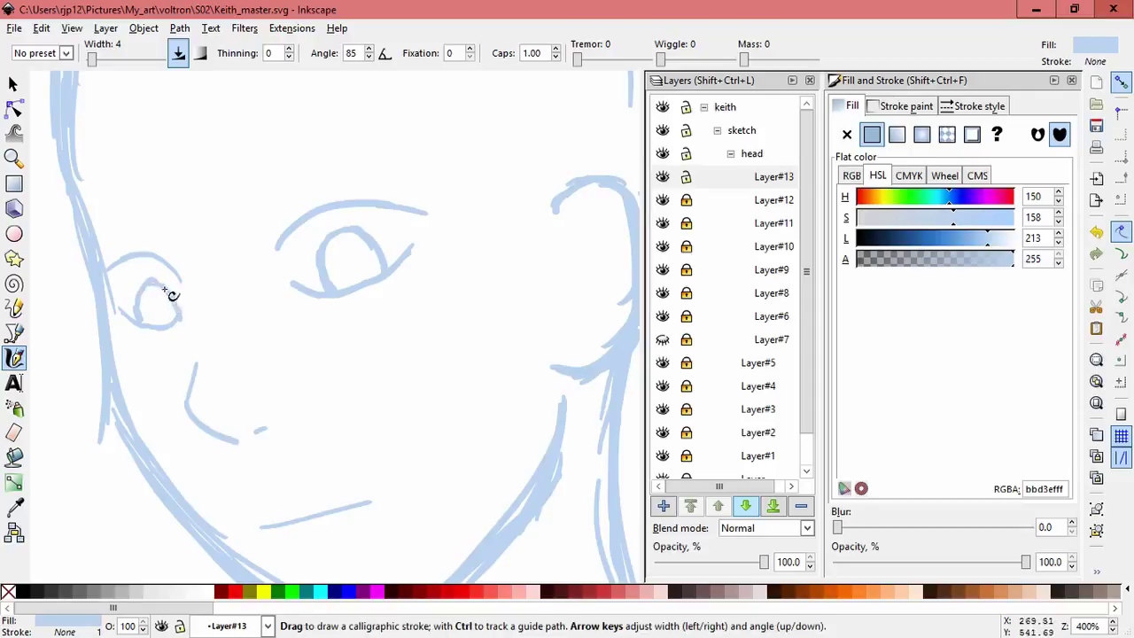
- Sketch a small highlight shape inside each iris
left_click(158, 304)
key("ctrl+z")
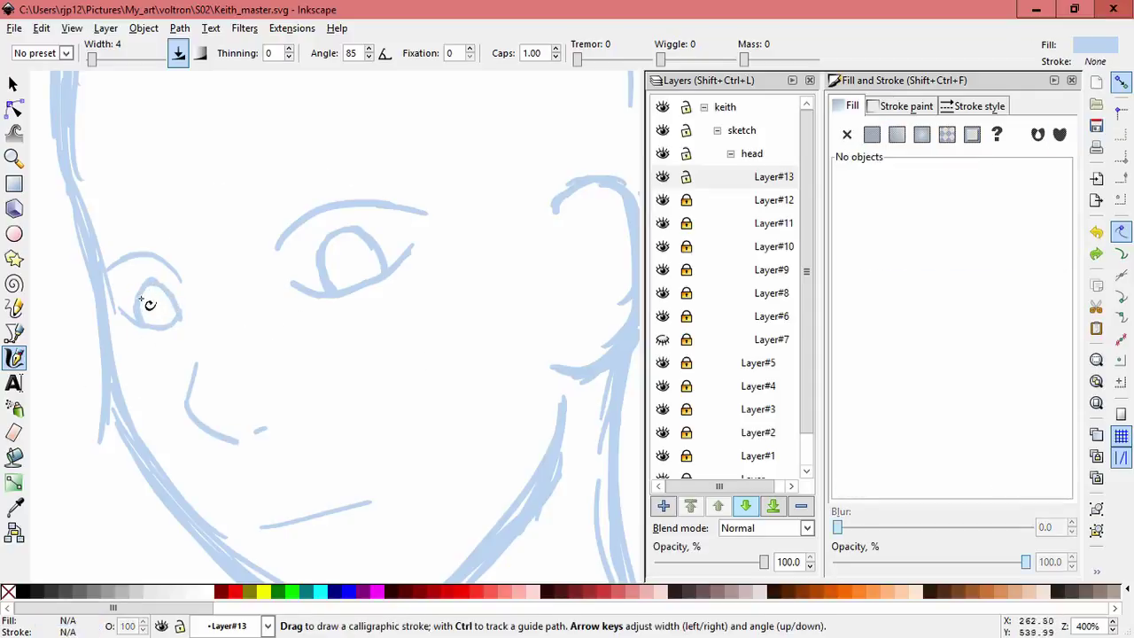
left_click_drag(147, 303, 149, 306)
mouse_move(329, 258)
left_mouse_down()
mouse_move(345, 238)
mouse_move(341, 252)
left_mouse_up()
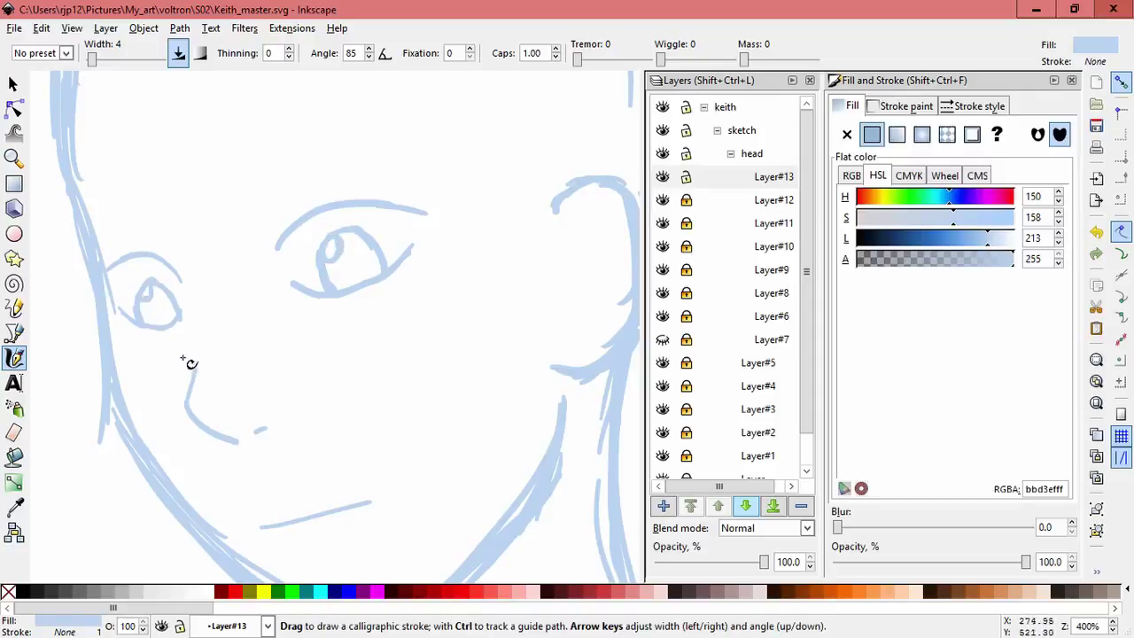
- Add a new layer above Layer#13 and shade both irises around their highlights
left_click(663, 506)
left_click(631, 378)
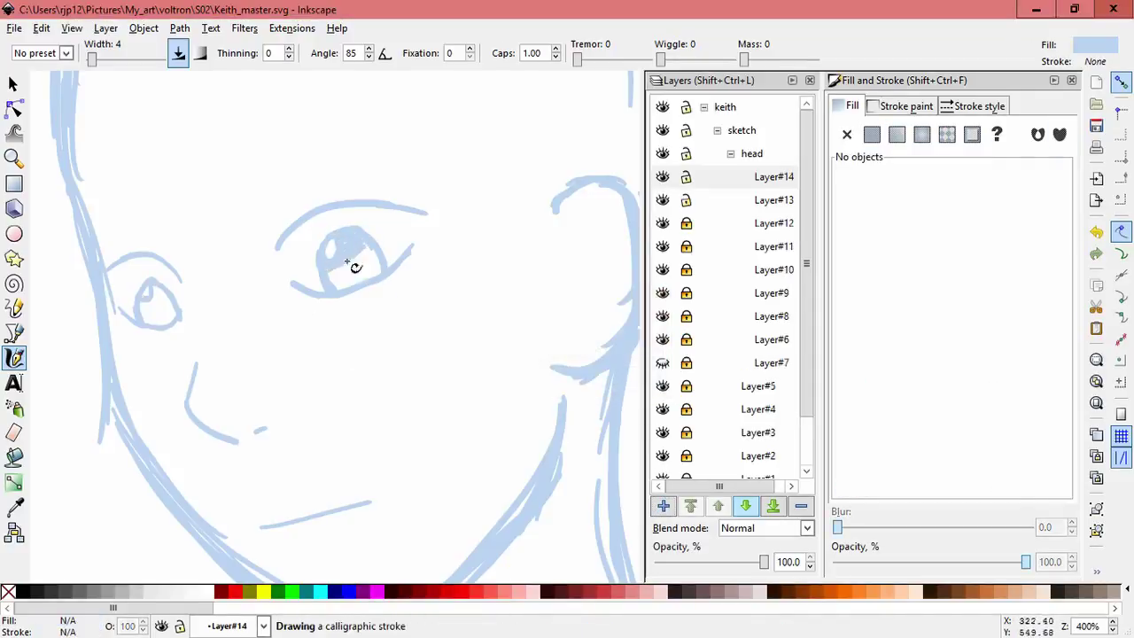
left_click_drag(345, 284, 344, 285)
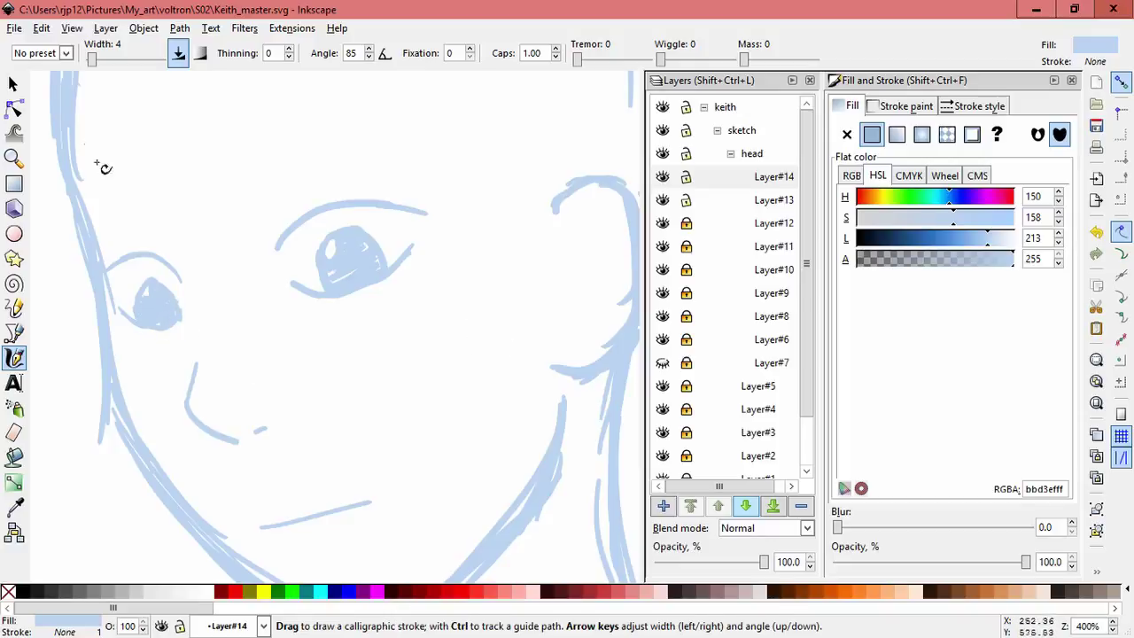
- Select the near eye's iris strokes, move them toward the ear and skew them to about 22 × 21 px
key("s")
left_click_drag(297, 208, 438, 327)
left_click_drag(381, 253, 396, 257)
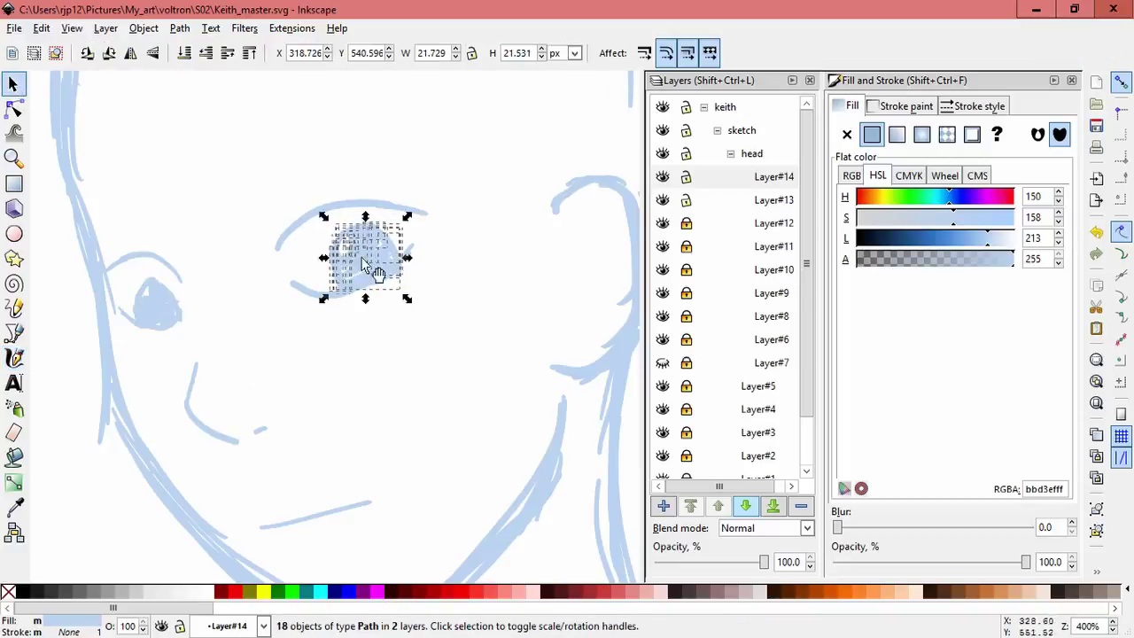
left_click(365, 263)
left_click_drag(323, 257, 324, 252)
left_click_drag(398, 266, 399, 269)
left_click(424, 344)
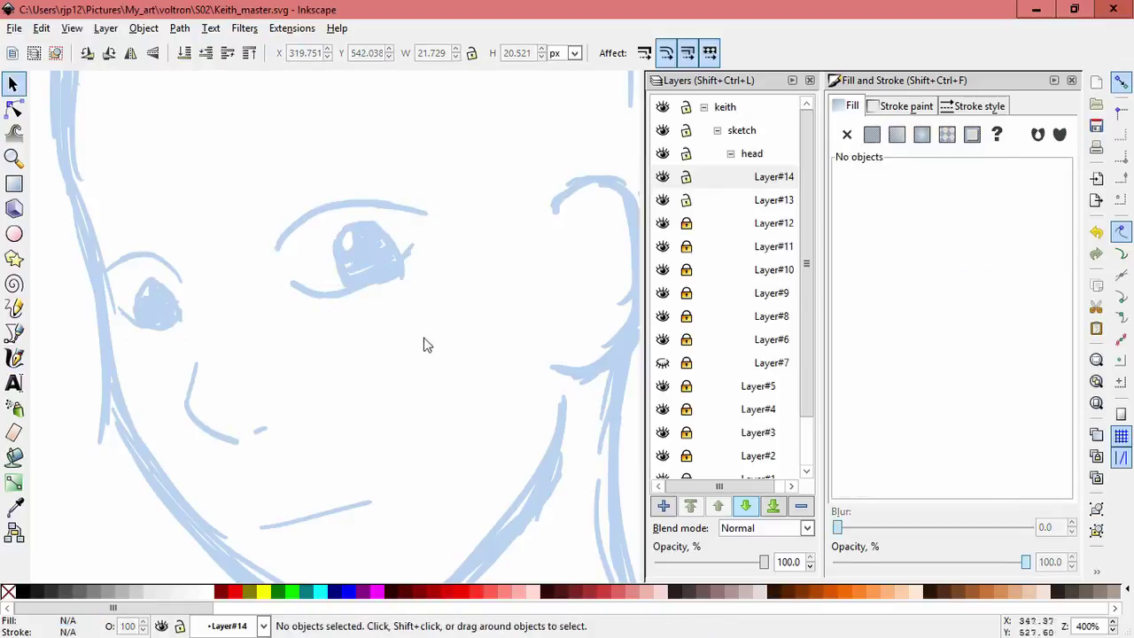
- Check the whole head, then select the far eye's iris strokes and adjust their fit inside the eye
scroll(430, 389, "down", 5)
scroll(414, 266, "up", 5)
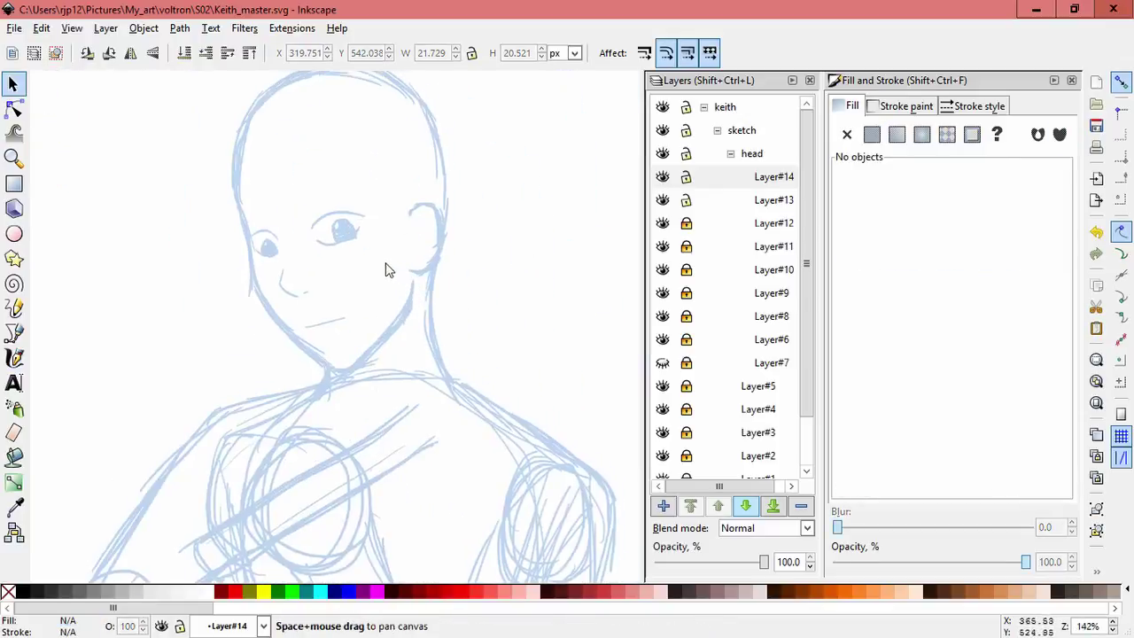
left_click_drag(336, 278, 311, 303)
scroll(311, 303, "up", 1)
left_click_drag(278, 384, 221, 295)
left_click(218, 331)
left_click(253, 347)
key("ctrl+z")
mouse_move(249, 331)
left_mouse_down()
mouse_move(271, 336)
mouse_move(257, 336)
left_mouse_up()
left_click(257, 362)
left_click(219, 359)
left_click(380, 355)
left_click(208, 297)
left_click(212, 292)
- Temporarily hide Layer#14 and adjust the small highlight stroke of the far eye's iris on Layer#13
left_click(661, 177)
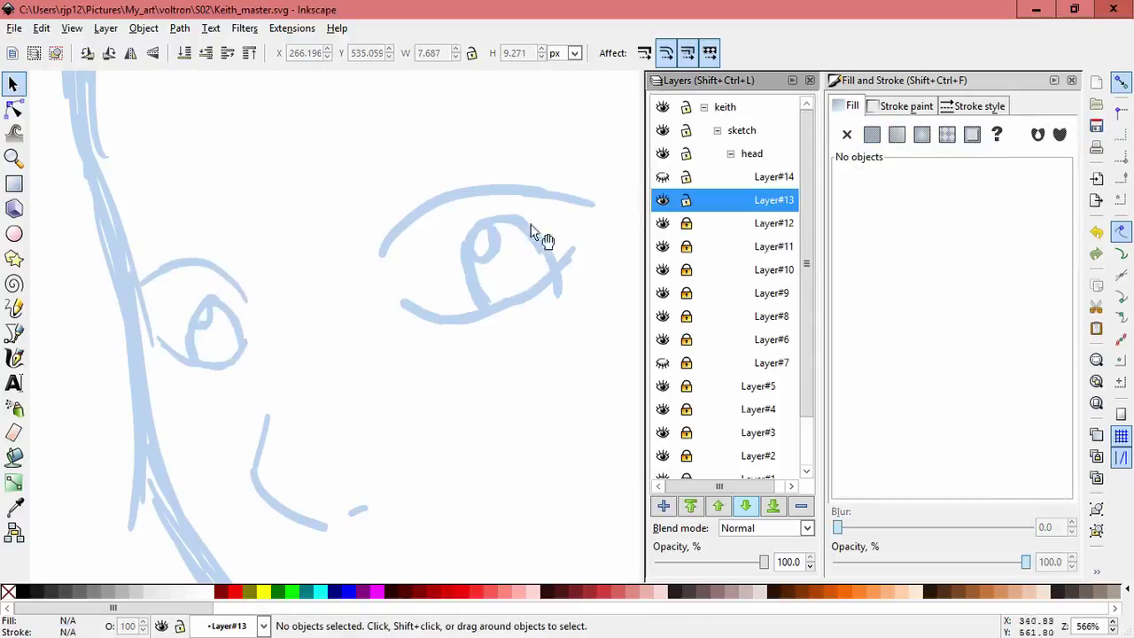
left_click(211, 292)
left_click(245, 254)
key("Tab")
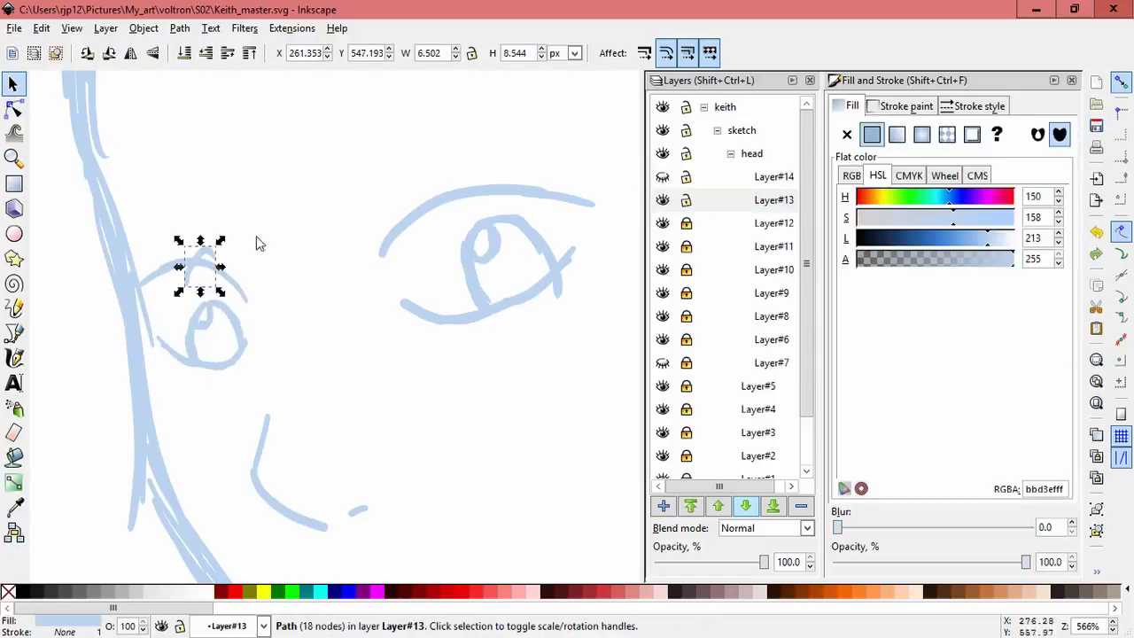
left_click(256, 243)
left_click(662, 176)
- Select the near eye's iris shading on Layer#14 and adjust it to fit its outline
left_click(553, 303)
left_click_drag(568, 316, 559, 310)
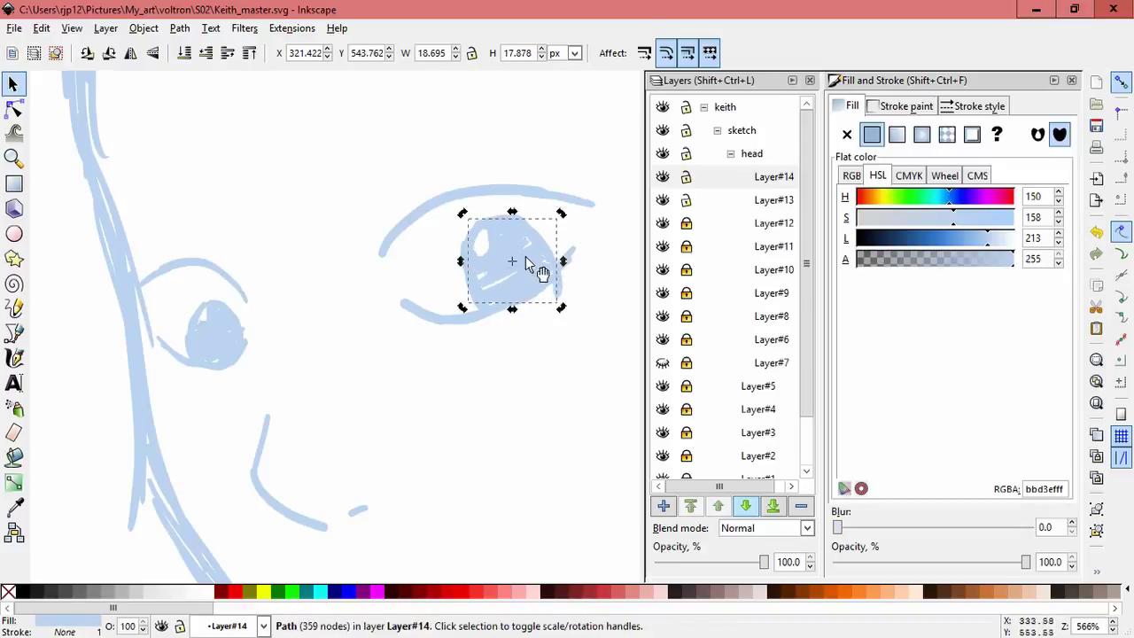
left_click(562, 257)
mouse_move(577, 304)
left_mouse_down()
mouse_move(564, 294)
mouse_move(581, 295)
left_mouse_up()
left_click(581, 295)
- Select the near eye's iris strokes and skew them to about 20 × 21 px
left_click_drag(432, 179, 588, 353)
left_click(519, 246)
left_click_drag(505, 198, 522, 207)
left_click(556, 367)
scroll(532, 387, "down", 4)
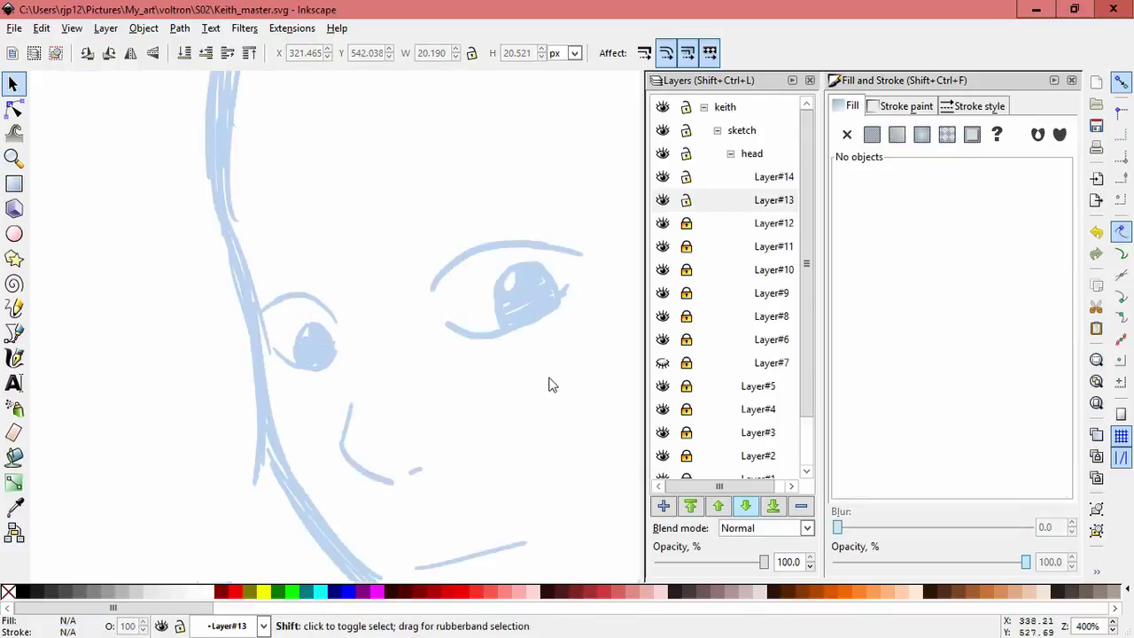
- Shift the far eye's iris slightly toward the nose and fit its Layer#12 lid strokes to about 24 × 24 px
scroll(467, 269, "up", 1)
mouse_move(434, 305)
left_mouse_down()
mouse_move(420, 286)
mouse_move(437, 222)
mouse_move(456, 308)
left_mouse_up()
scroll(416, 305, "up", 1)
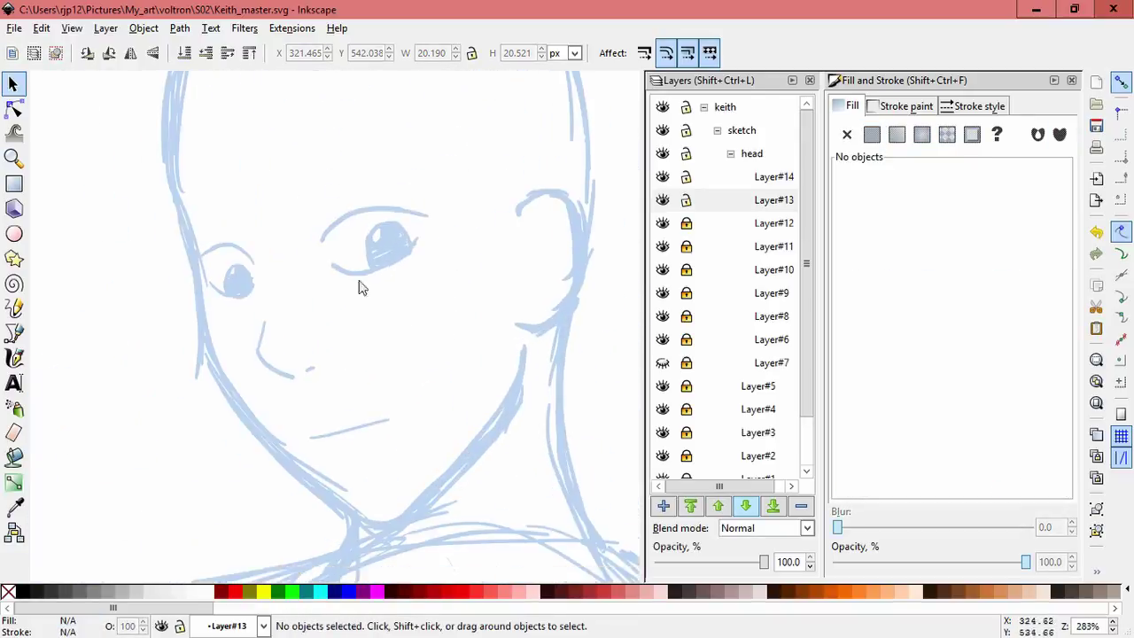
left_click(238, 276)
left_click_drag(262, 274, 274, 282)
left_click(317, 372)
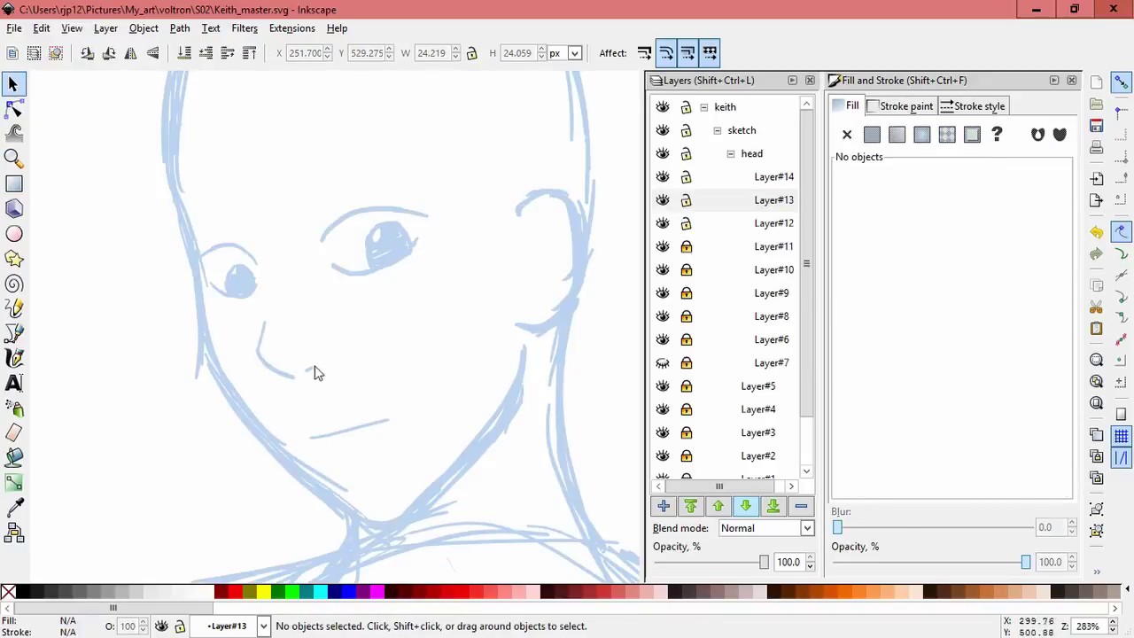
- Unlock Layer#10 and reposition the mouth line slightly higher, resizing it to about 41 × 12 px
left_click(686, 269)
mouse_move(343, 432)
left_mouse_down()
mouse_move(338, 422)
mouse_move(401, 398)
left_mouse_up()
left_click(435, 361)
left_click(386, 413)
left_click(440, 388)
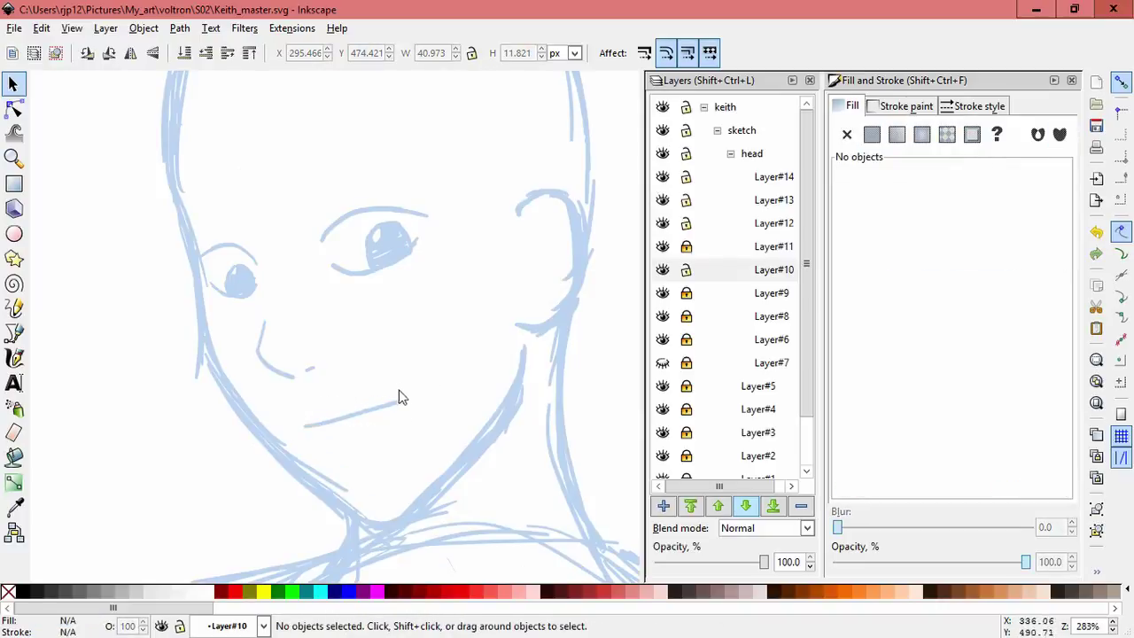
- Bend the mouth line into a slight frown with the Tweak tool's push mode at width 31
key("w")
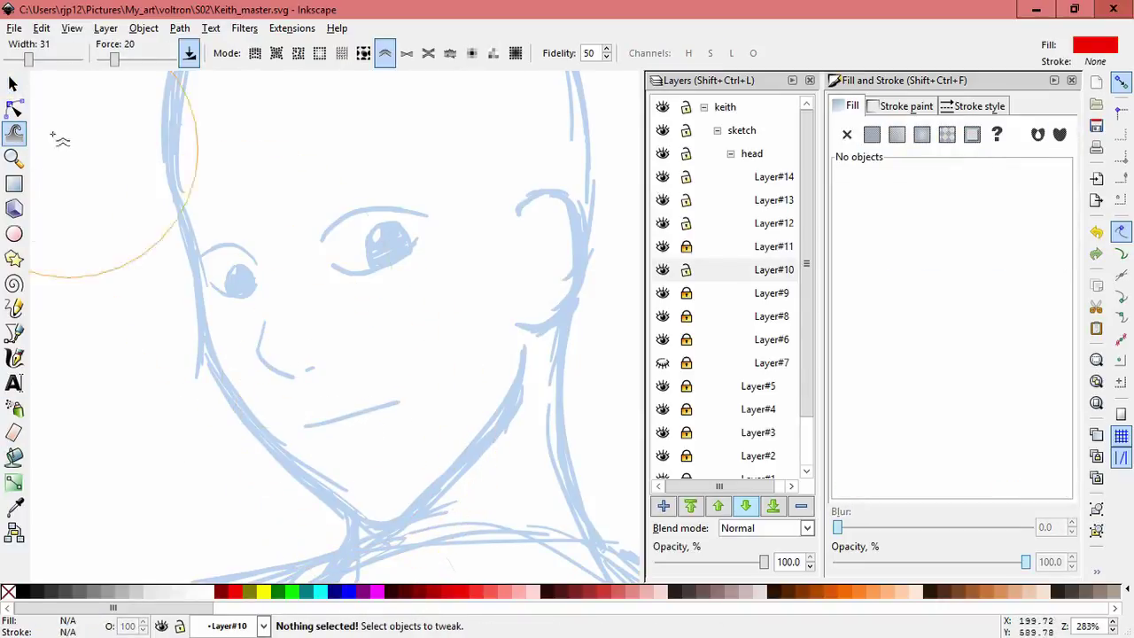
key("s")
key("Tab")
left_click(16, 134)
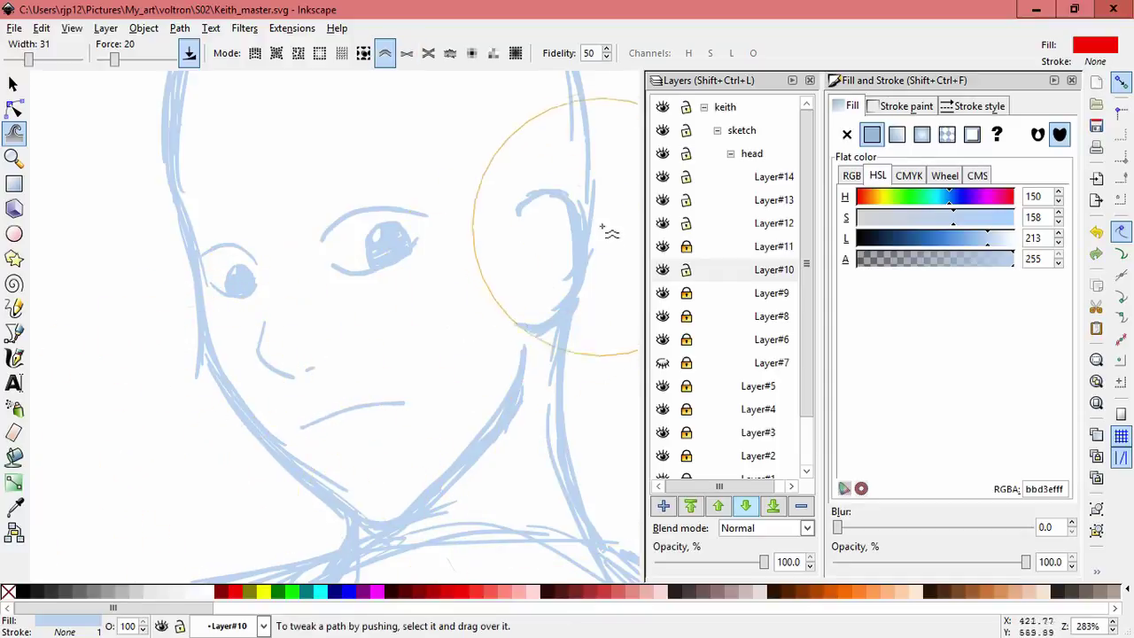
- Set the Tweak tool's width to 20 and try pushing the mouth line into a stronger curve
key("shift+s")
key("shift+p")
left_click_drag(29, 58, 21, 59)
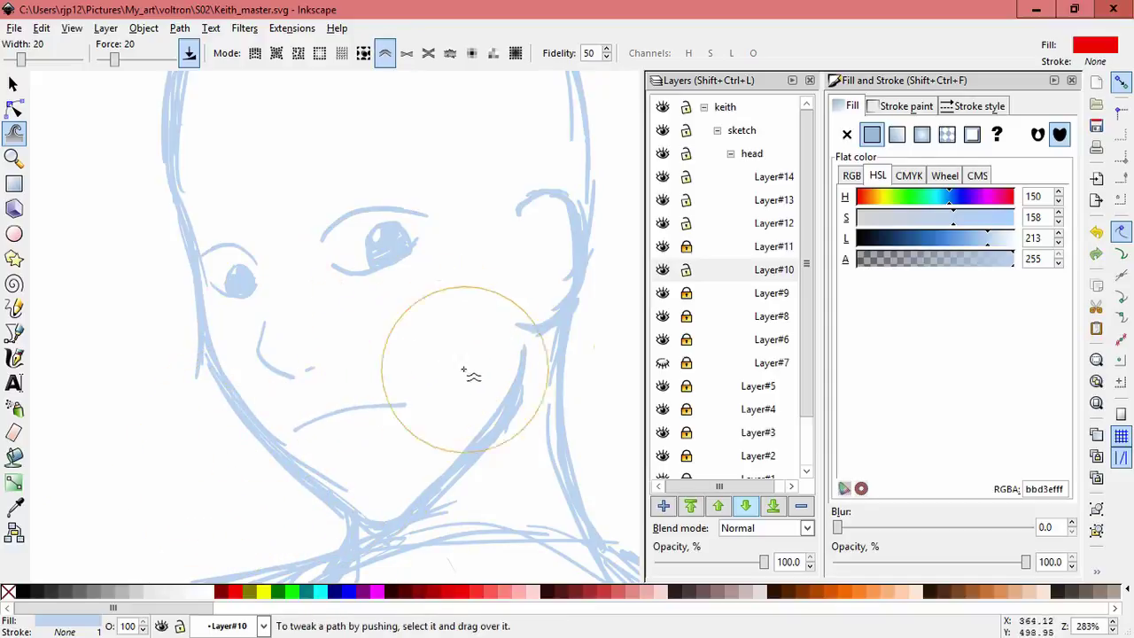
- Try to resize and reposition the tweaked mouth line, and undo back to the earlier curve
key("s")
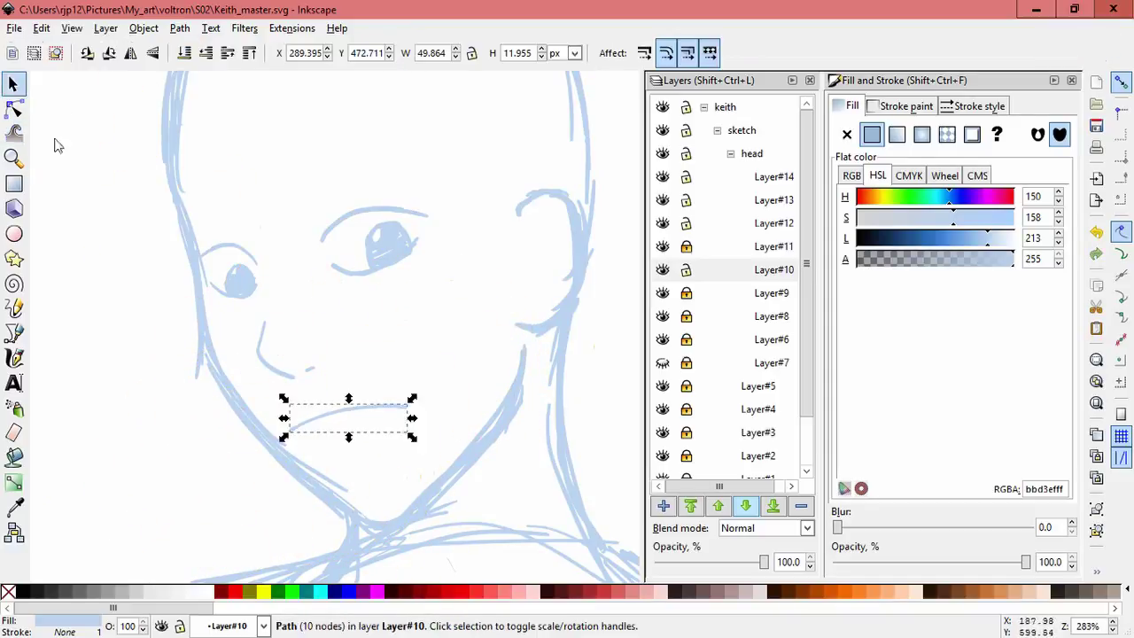
left_click(375, 405)
left_click(404, 406)
left_click(405, 406)
mouse_move(412, 412)
left_mouse_down()
mouse_move(396, 398)
mouse_move(430, 399)
mouse_move(395, 406)
left_mouse_up()
left_click(475, 368)
left_click(447, 351)
key("ctrl+z")
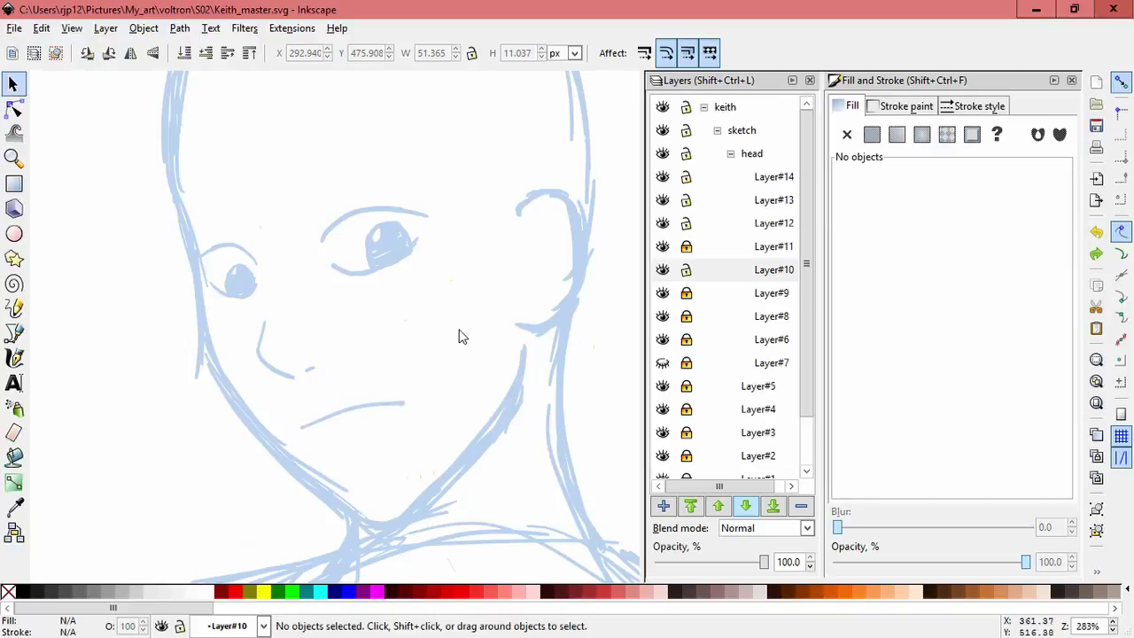
- Select the mouth line and resize it to about 45 × 10 px
left_click(375, 410)
mouse_move(411, 394)
left_mouse_down()
mouse_move(410, 422)
mouse_move(417, 406)
left_mouse_up()
left_click(447, 376)
- Lock Layer#10 and Layers #12 to #14, and unlock Layer#6 with the head outline
scroll(434, 354, "down", 2)
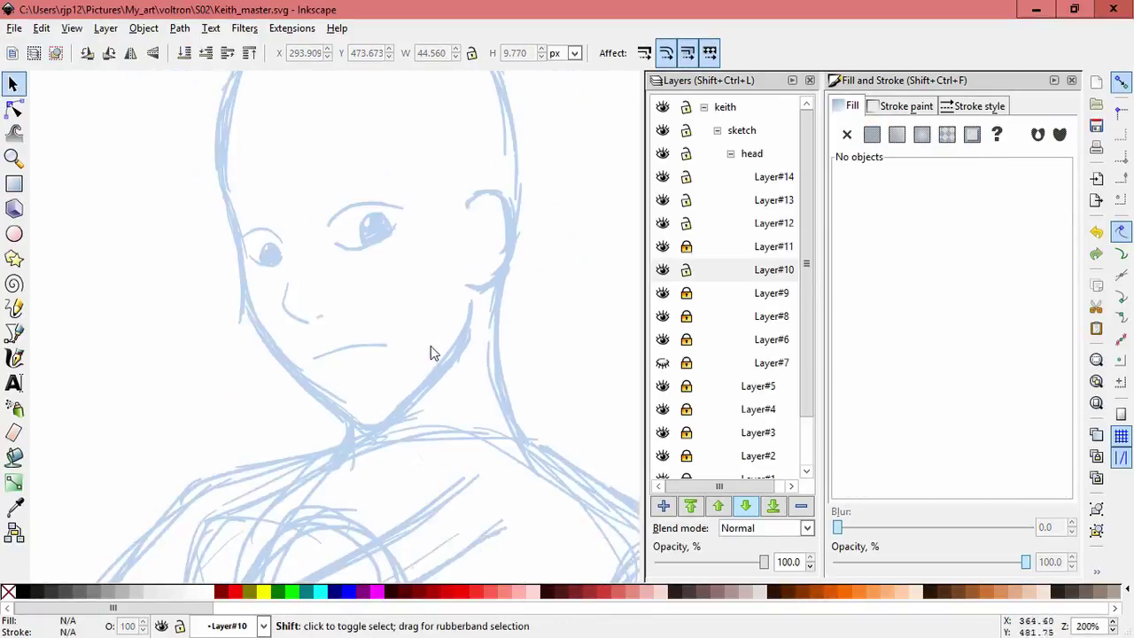
scroll(443, 341, "up", 1)
left_click(686, 270)
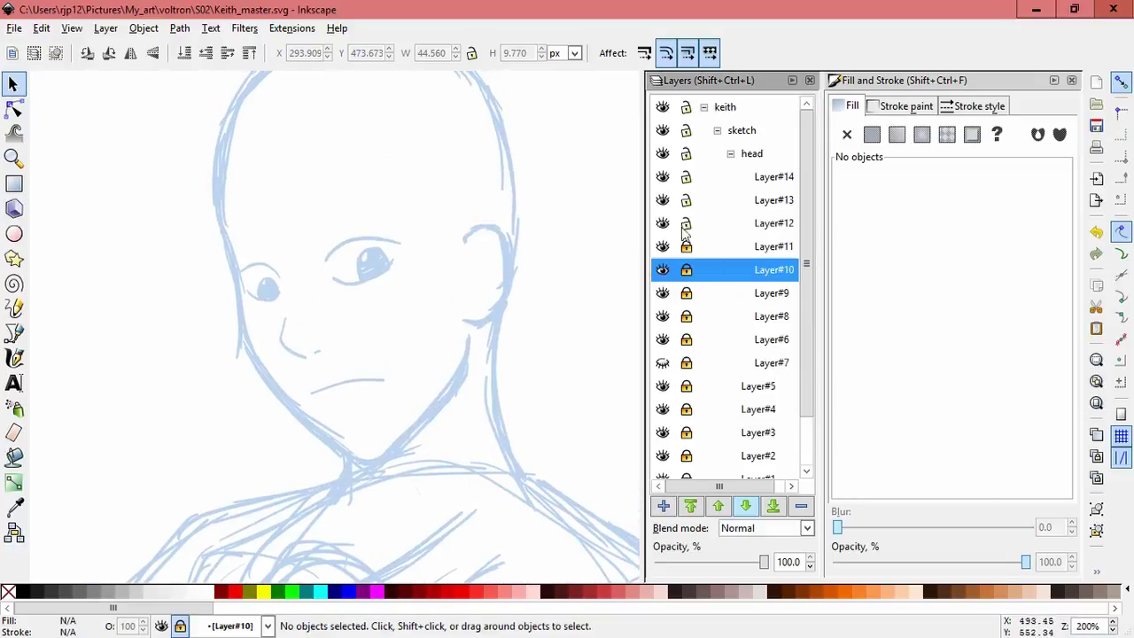
left_click(686, 339)
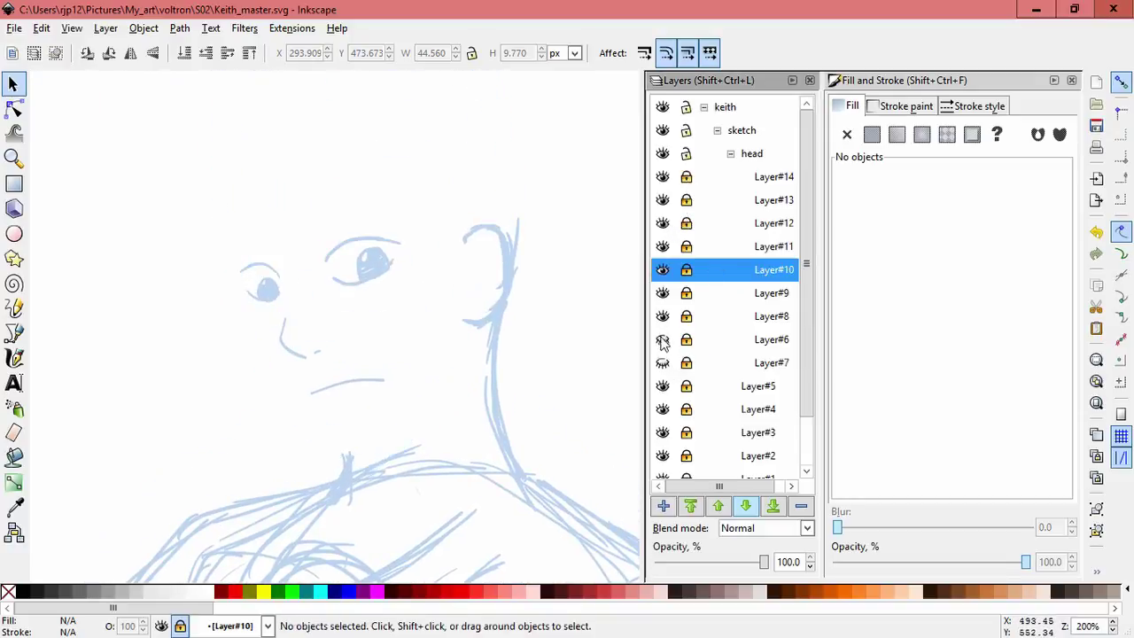
- Select all head outline strokes on Layer#6 and squash them slightly down from the crown
scroll(534, 293, "down", 1)
key("ctrl+alt+a")
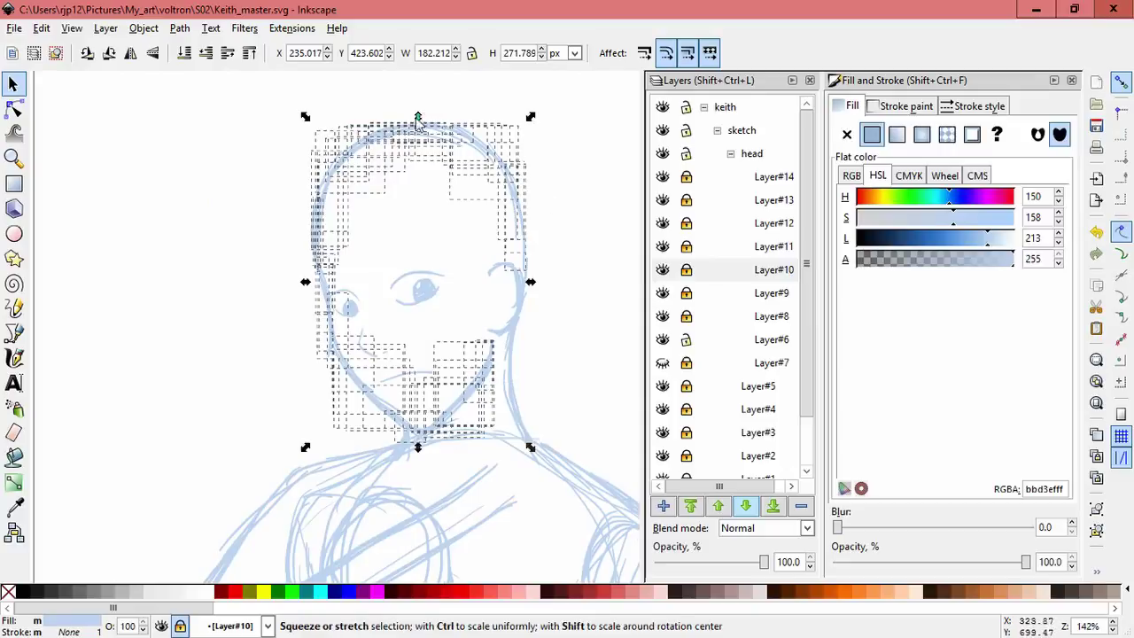
left_click_drag(418, 119, 418, 131)
left_click(555, 209)
key("space")
- Select the lower face strokes of the head outline and shorten the chin, fitting them to about 151 × 144 px
left_click_drag(537, 324, 309, 423)
left_click_drag(329, 329, 328, 329)
left_click_drag(416, 440, 417, 435)
left_click_drag(541, 455, 284, 299)
mouse_move(409, 445)
left_mouse_down()
mouse_move(405, 435)
mouse_move(408, 445)
left_mouse_up()
left_click(551, 245)
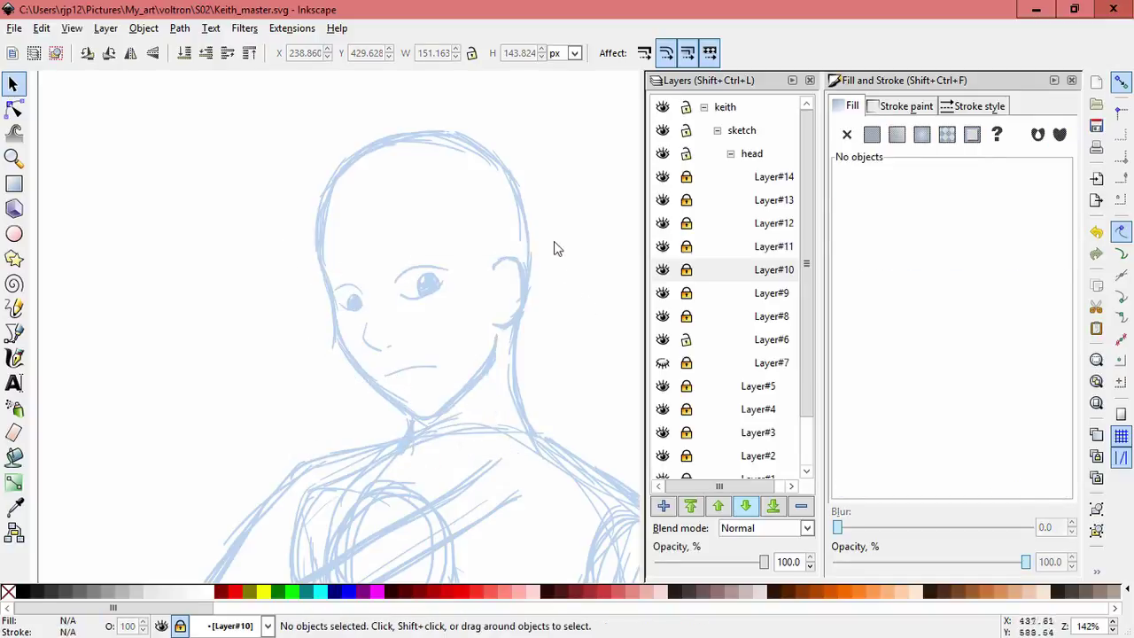
- Move the jaw strokes below the ear slightly inward on Layer#6 and undo the last adjustment
left_click_drag(524, 463, 270, 256)
left_click_drag(498, 447, 493, 445)
key("Escape")
left_click_drag(489, 399, 480, 400)
key("Escape")
left_click_drag(502, 446, 496, 449)
key("Escape")
key("ctrl+z")
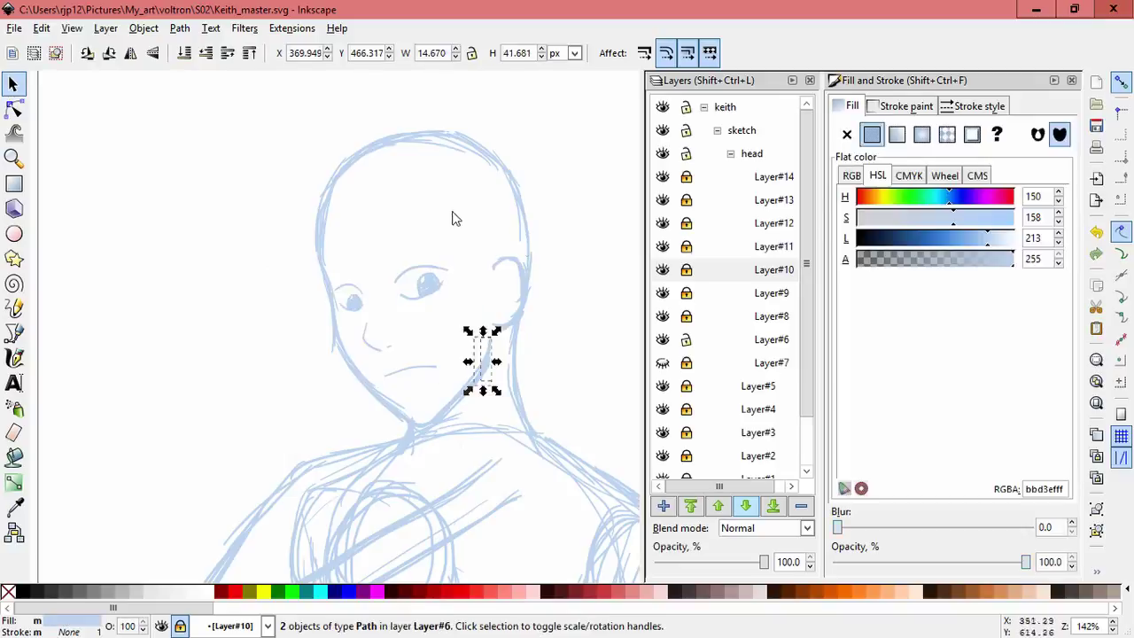
key("Escape")
- Select the ear strokes on Layer#9 and nudge them slightly, checking them against the head outline
left_click(663, 293)
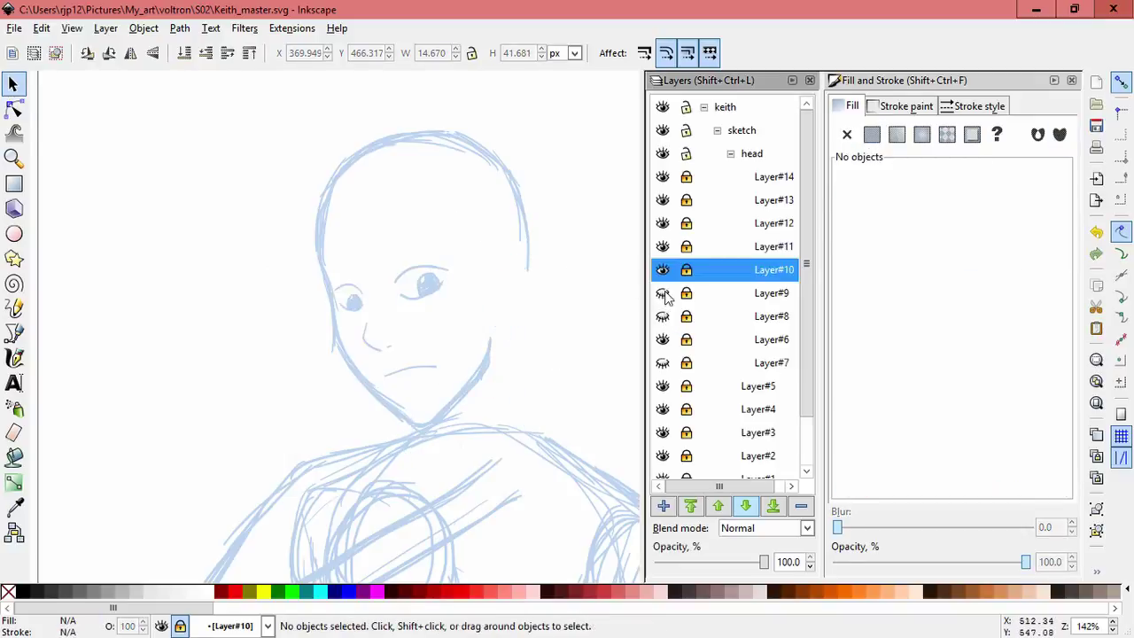
mouse_move(552, 379)
left_mouse_down()
mouse_move(504, 329)
mouse_move(484, 250)
left_mouse_up()
left_click_drag(507, 301, 501, 297)
left_click(597, 368)
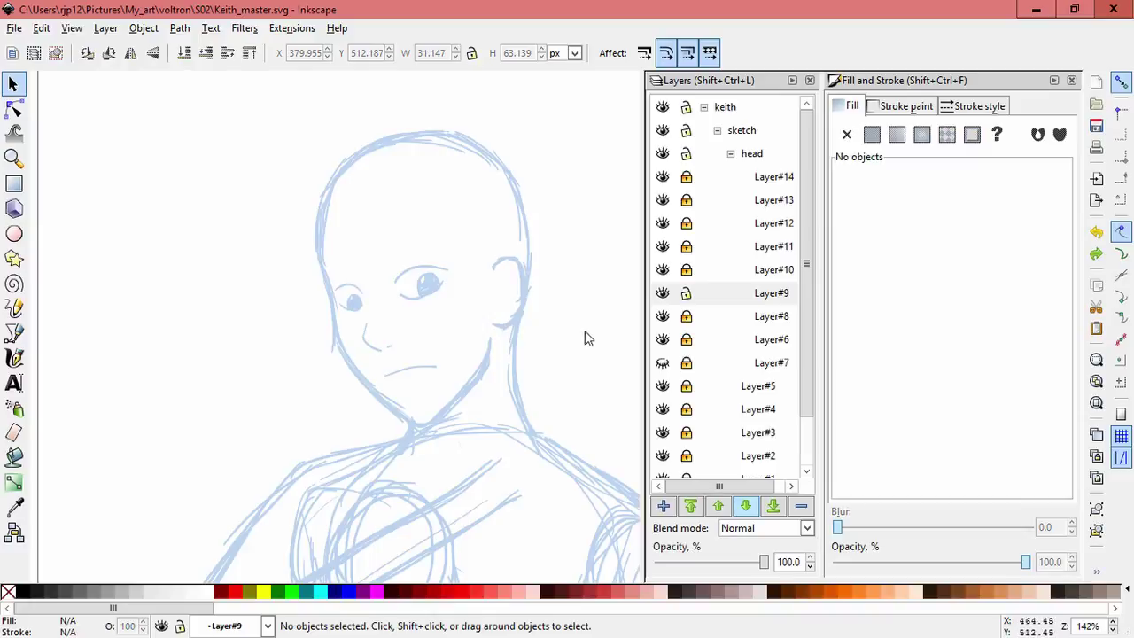
- Lock Layer#9 and toggle the visibility of the head and body layers to examine which strokes each holds
left_click(686, 293)
left_click(663, 409)
left_click(663, 409)
left_click(663, 433)
left_click(663, 432)
left_click(663, 387)
left_click(662, 386)
left_click(662, 340)
left_click(663, 339)
left_click(663, 293)
left_click(662, 293)
left_click(663, 339)
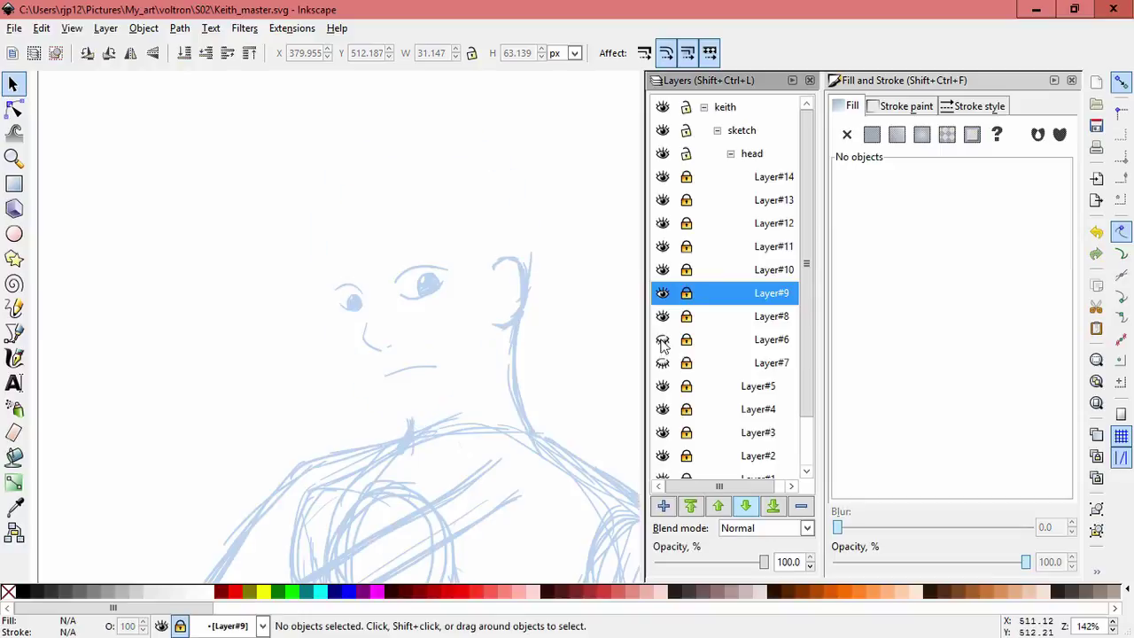
left_click(663, 340)
- Try narrowing the selected head outline and neck strokes of Layer#6 and Layer#8, and undo the change
mouse_move(285, 124)
left_mouse_down()
mouse_move(486, 461)
mouse_move(595, 491)
left_mouse_up()
left_click_drag(572, 296, 539, 293)
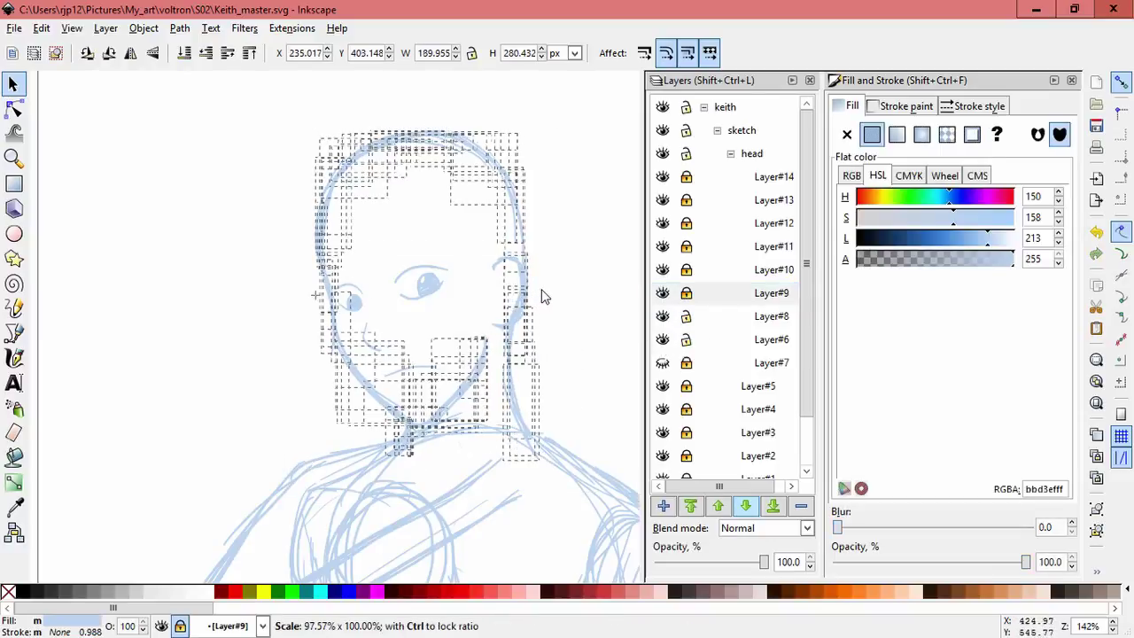
key("Escape")
key("Escape")
key("ctrl+z")
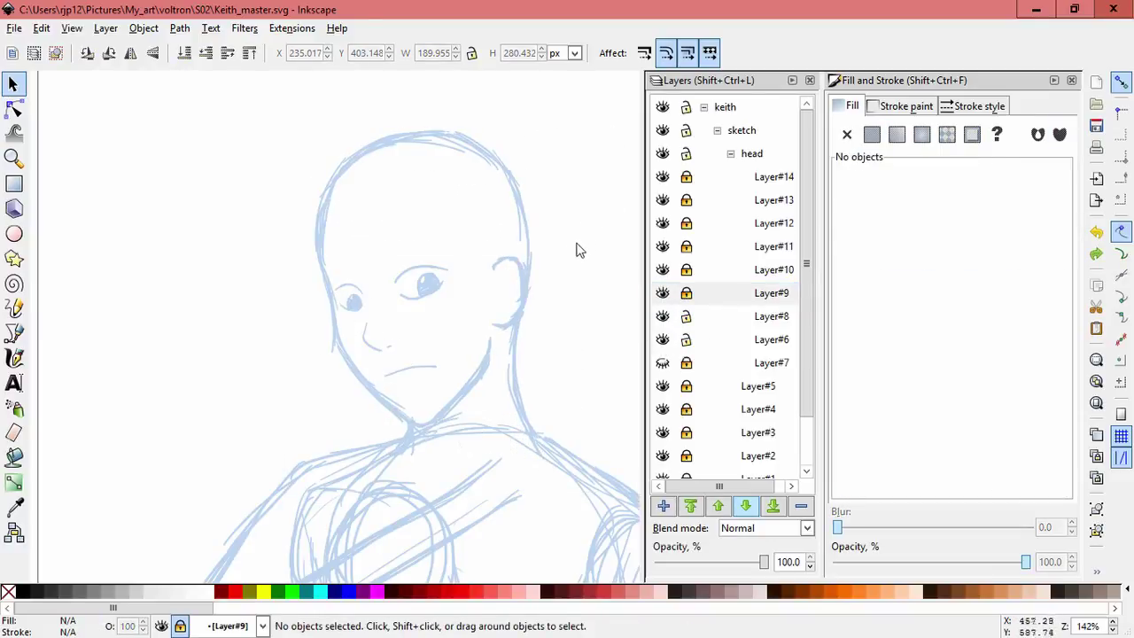
- Select all head outline and neck strokes and narrow them to about 190 × 280 px
key("ctrl+alt+a")
left_click_drag(544, 293, 531, 295)
key("Escape")
key("Escape")
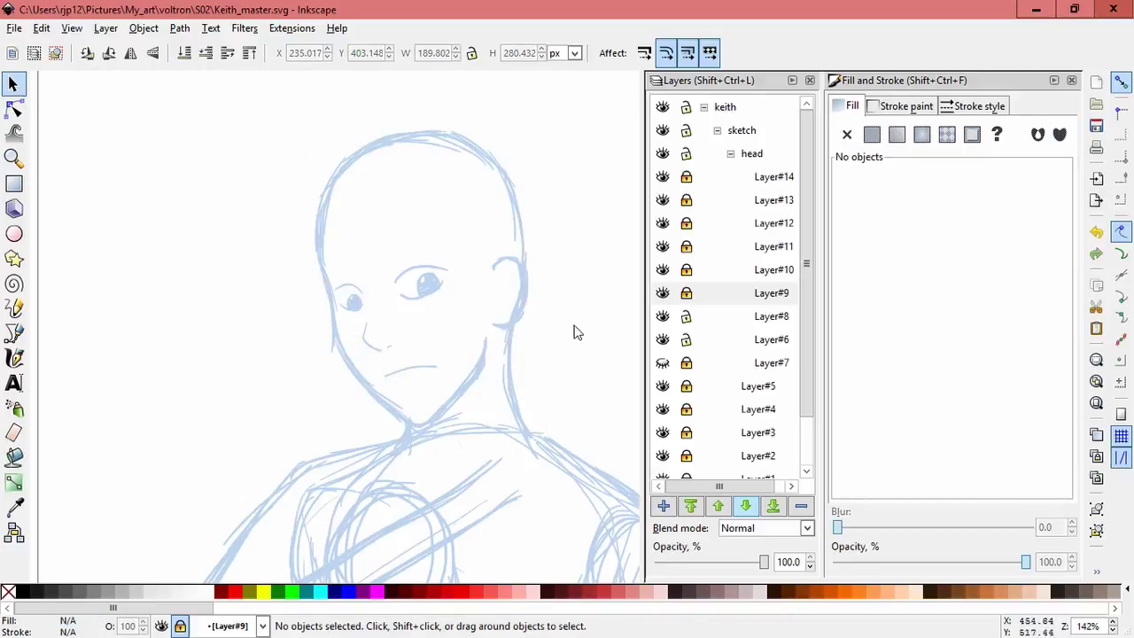
- Select the lower face strokes and reshape the face outline toward the chin
left_click_drag(574, 328, 494, 268)
scroll(539, 316, "down", 4)
scroll(544, 322, "up", 4)
scroll(547, 306, "down", 1)
scroll(521, 243, "up", 1)
mouse_move(453, 441)
left_mouse_down()
mouse_move(253, 228)
mouse_move(270, 202)
left_mouse_up()
left_click_drag(365, 420, 470, 357)
left_click(544, 257)
- Adjust the individual cheek and jaw strokes of the face outline on Layer#6, undoing one move
left_click_drag(379, 390, 589, 269)
key("Escape")
left_click_drag(299, 336, 168, 417)
key("ctrl+z")
left_click(456, 274)
left_click(329, 346)
left_click(446, 205)
left_click(311, 328)
left_click(282, 320)
left_click(310, 337)
left_click_drag(398, 434, 257, 305)
left_click(255, 353)
- Select the jaw and chin strokes on Layer#6 and skew them slightly to about 124 × 85 px
left_click_drag(485, 450, 271, 294)
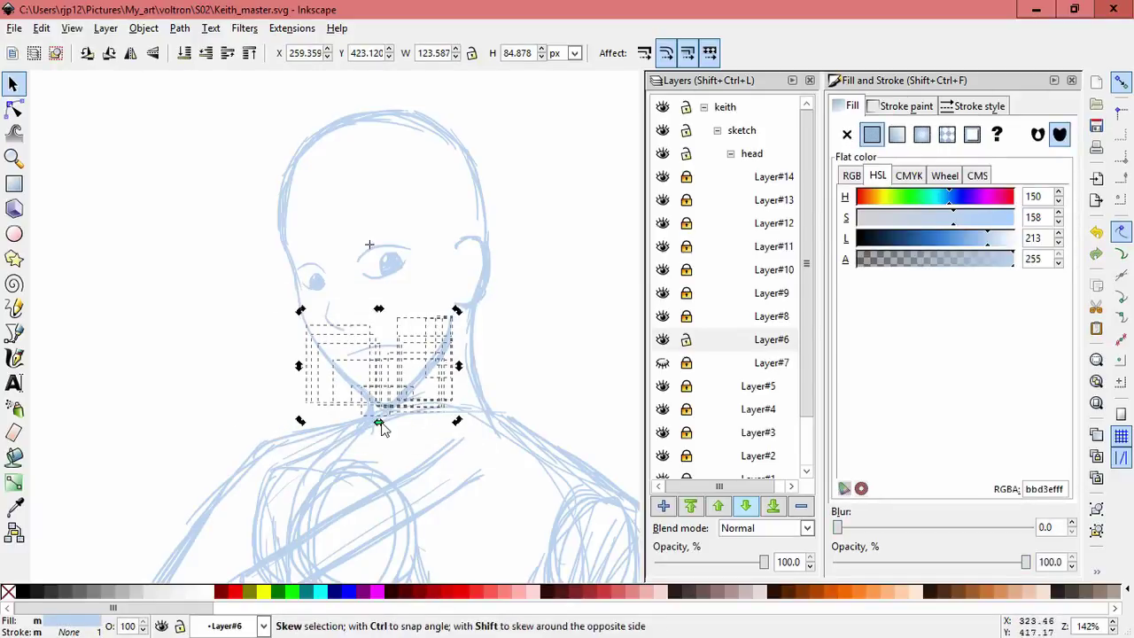
left_click_drag(379, 425, 382, 425)
left_click(521, 325)
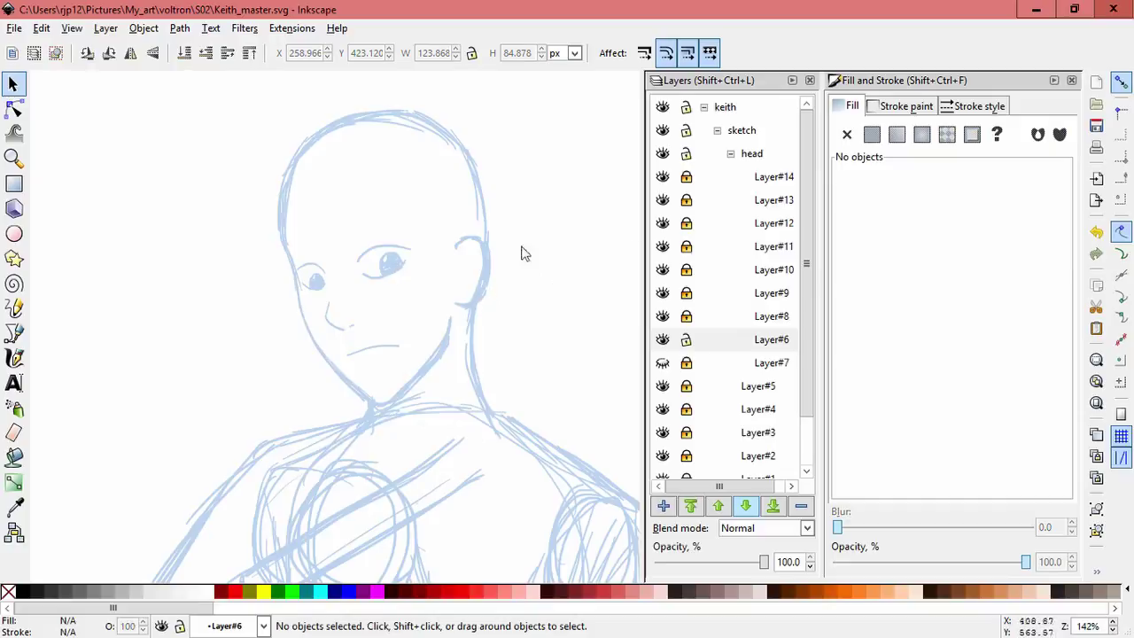
- Unlock Layer#12, add a new layer above it and activate the Calligraphy tool
left_click(686, 203)
left_click(686, 223)
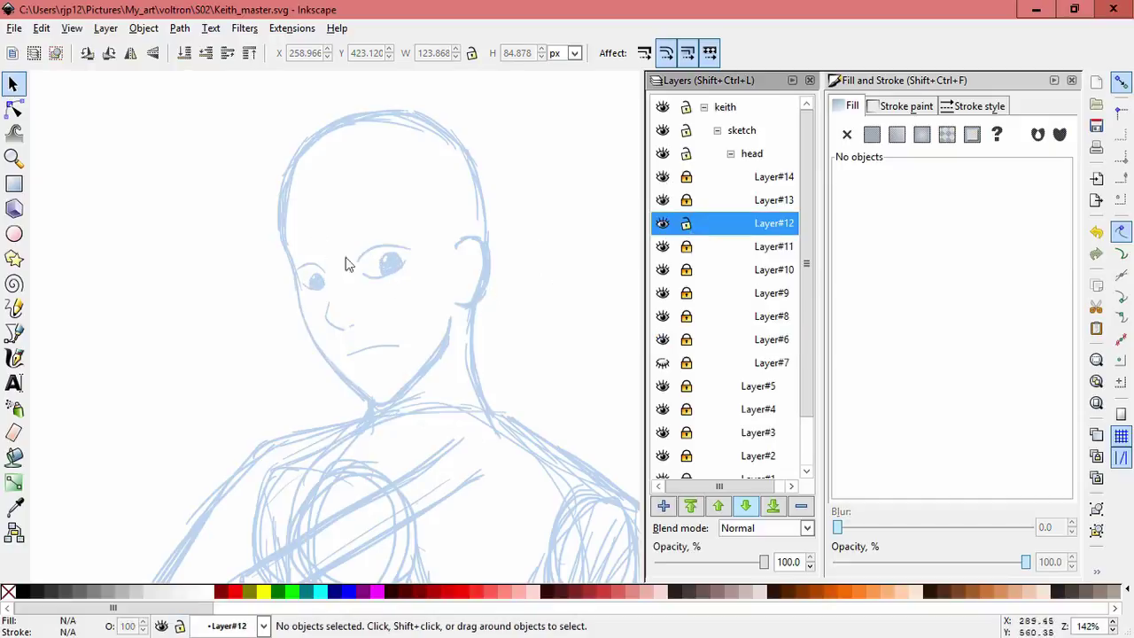
scroll(398, 313, "up", 2)
left_click_drag(285, 299, 152, 213)
scroll(286, 224, "up", 1)
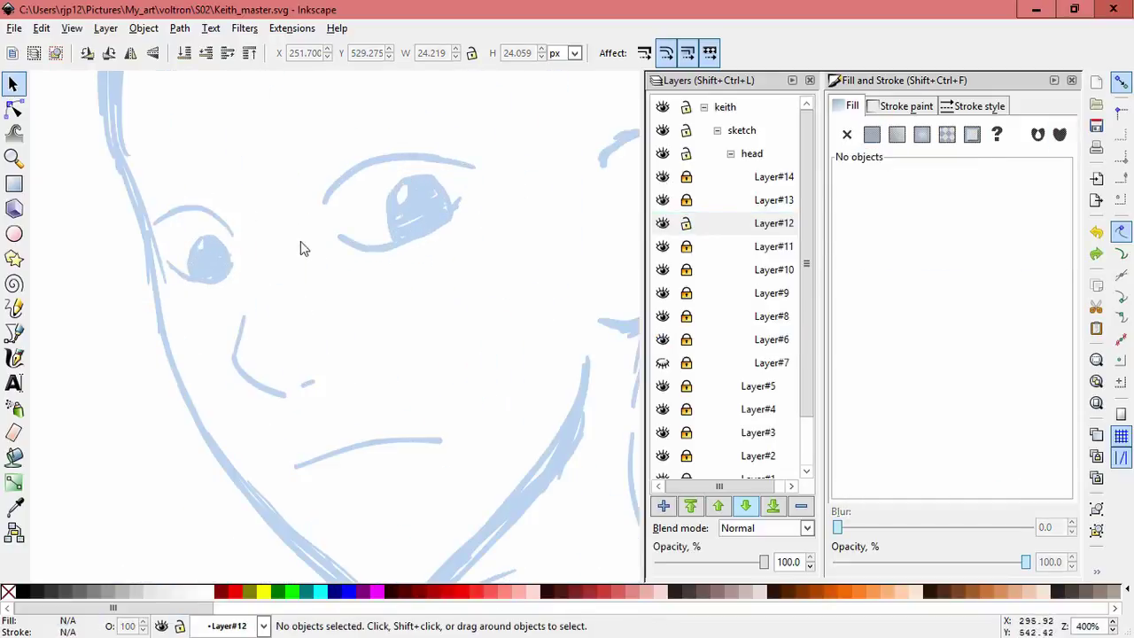
left_click(663, 506)
left_click(630, 383)
left_click(14, 358)
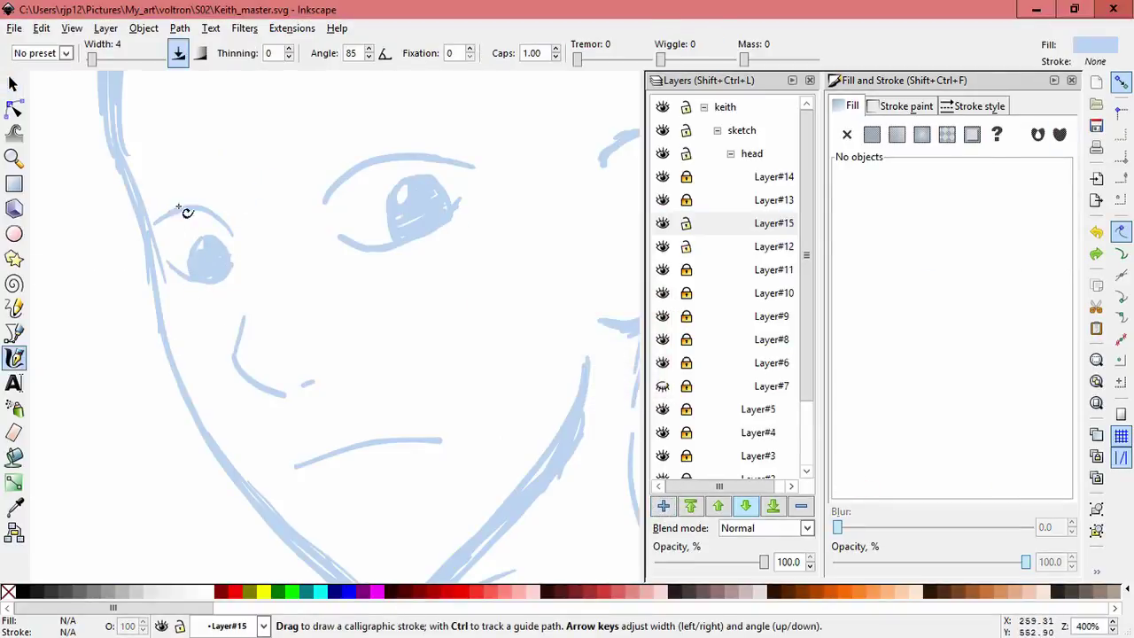
- Select the far eye's lid strokes and reposition the upper and lower lids around the iris
key("s")
mouse_move(127, 185)
left_mouse_down()
mouse_move(264, 272)
mouse_move(171, 281)
left_mouse_up()
left_click(255, 313)
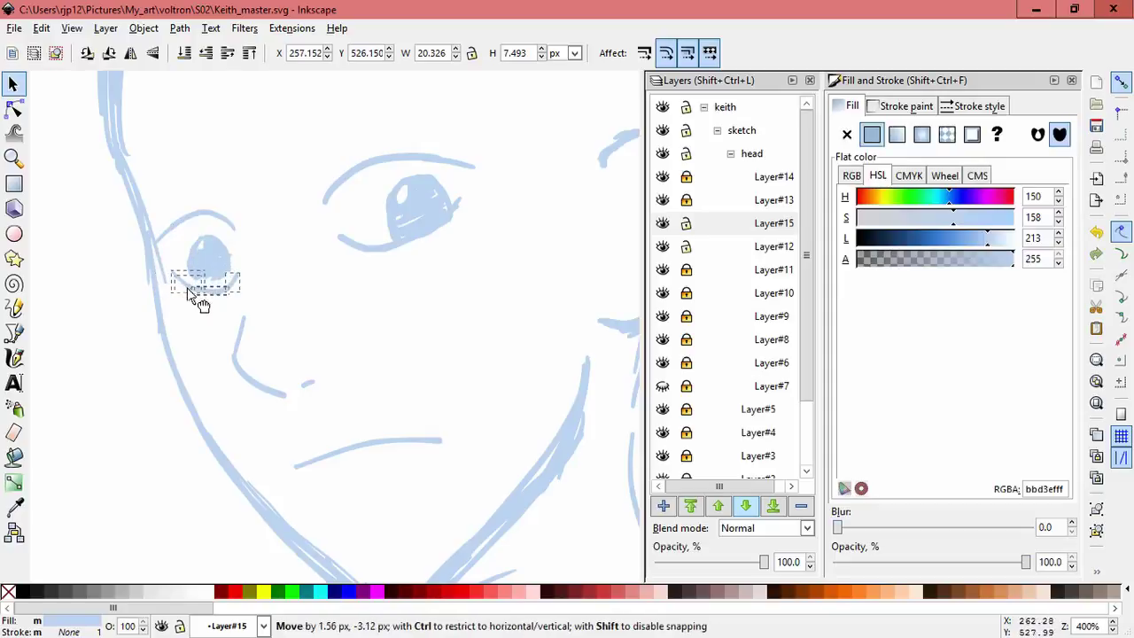
left_click_drag(282, 258, 193, 215)
left_click(198, 245)
left_click(299, 332)
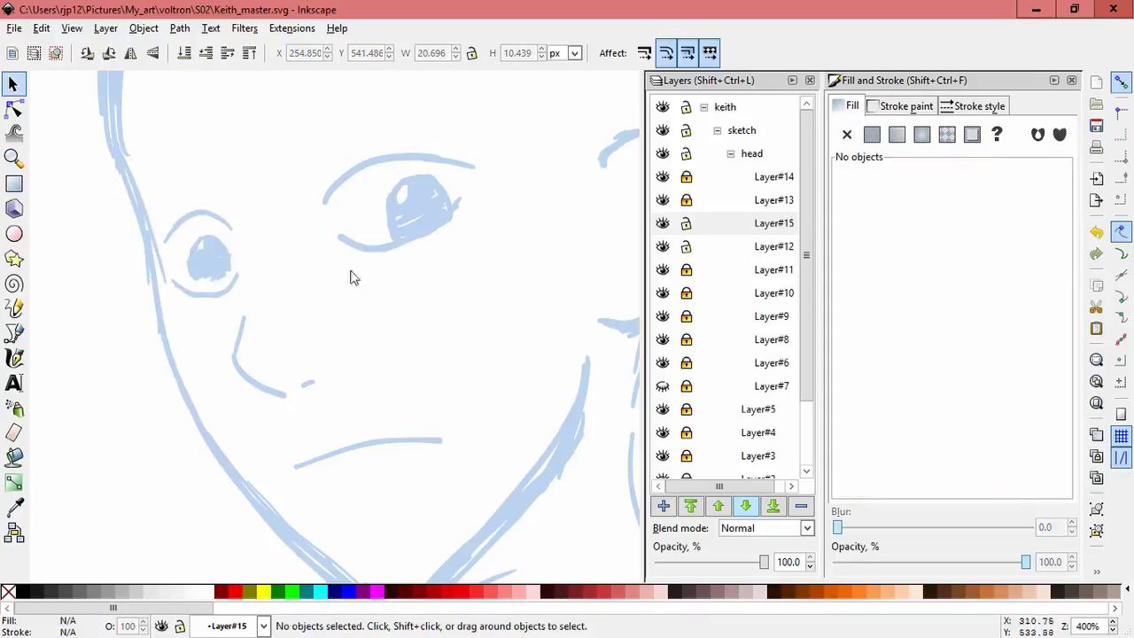
- Select both lower lid strokes of the far eye and fit them under the iris at about 20 × 8 px
mouse_move(213, 312)
left_mouse_down()
mouse_move(228, 283)
mouse_move(246, 286)
left_mouse_up()
left_click(250, 301, "shift")
left_click(318, 377)
scroll(352, 310, "down", 4)
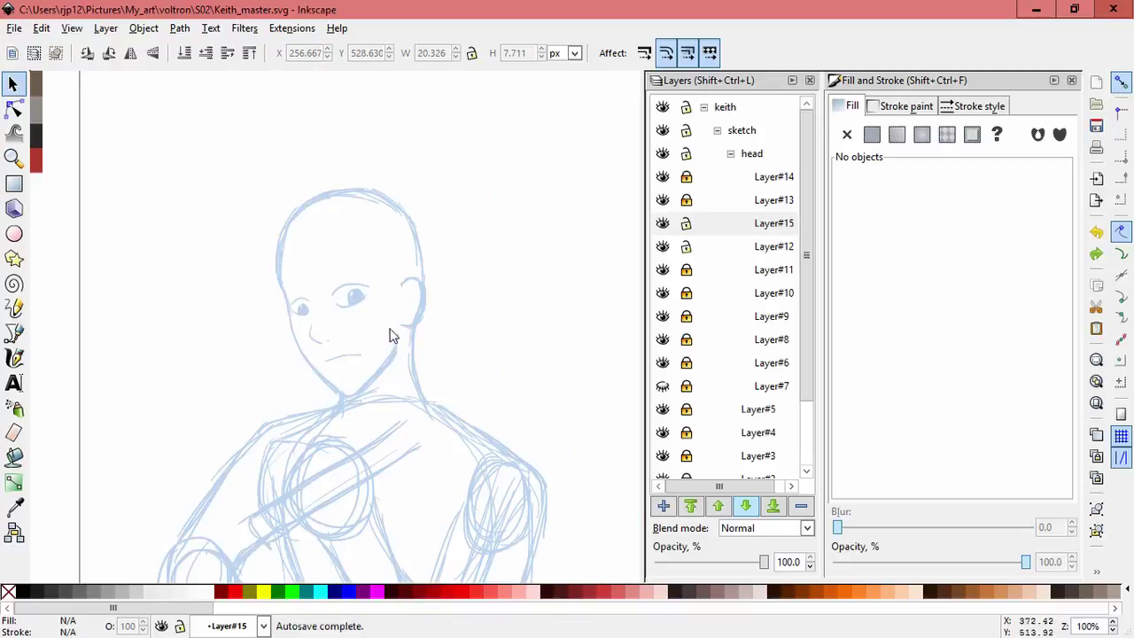
scroll(321, 317, "up", 4)
- Toggle the iris outline and shading layers to identify them, and unlock Layer#13 and Layer#14
left_click(670, 222)
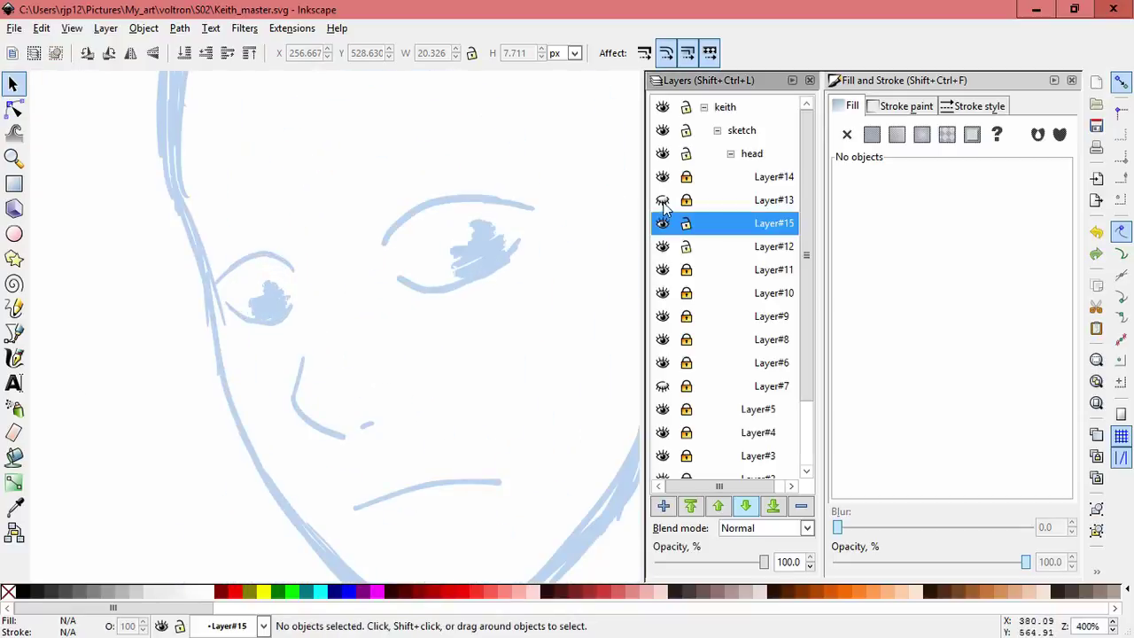
left_click(664, 178)
left_click(686, 177)
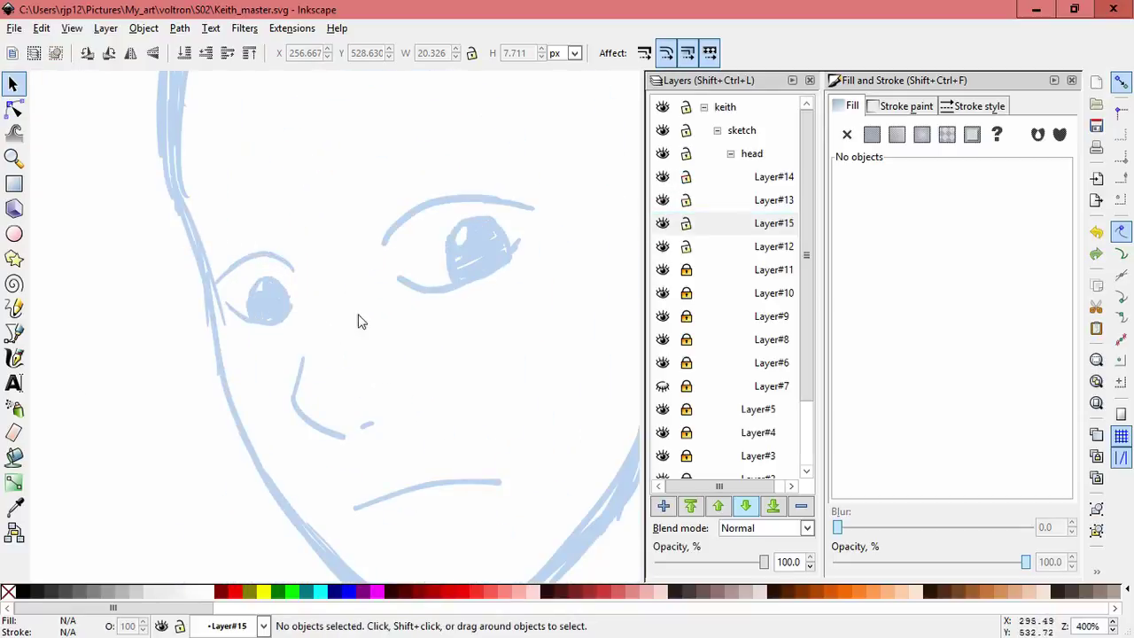
- Lock Layer#13 and Layer#14, and delete the far eye's upper and lower lid strokes
left_click(685, 200)
left_click(686, 177)
left_click_drag(327, 352, 212, 237)
key("Delete")
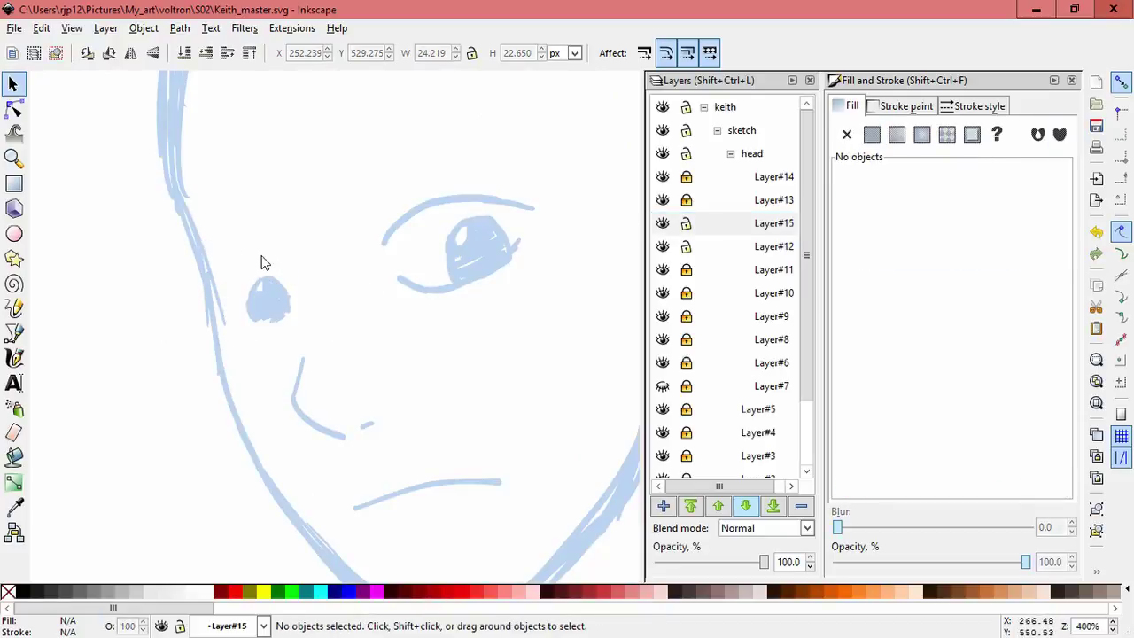
- Redraw the far eye's upper and lower lids around the iris with the Calligraphy tool
left_click(13, 357)
mouse_move(292, 270)
left_mouse_down()
mouse_move(226, 281)
mouse_move(235, 270)
mouse_move(232, 323)
mouse_move(301, 305)
left_mouse_up()
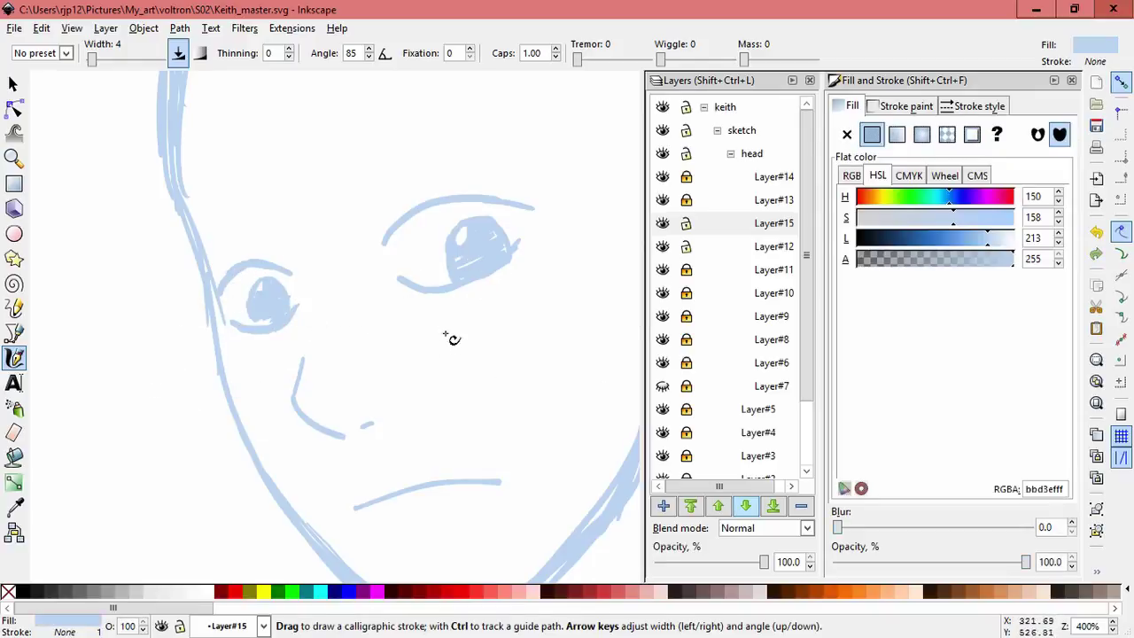
key("Escape")
key("s")
scroll(433, 261, "down", 3)
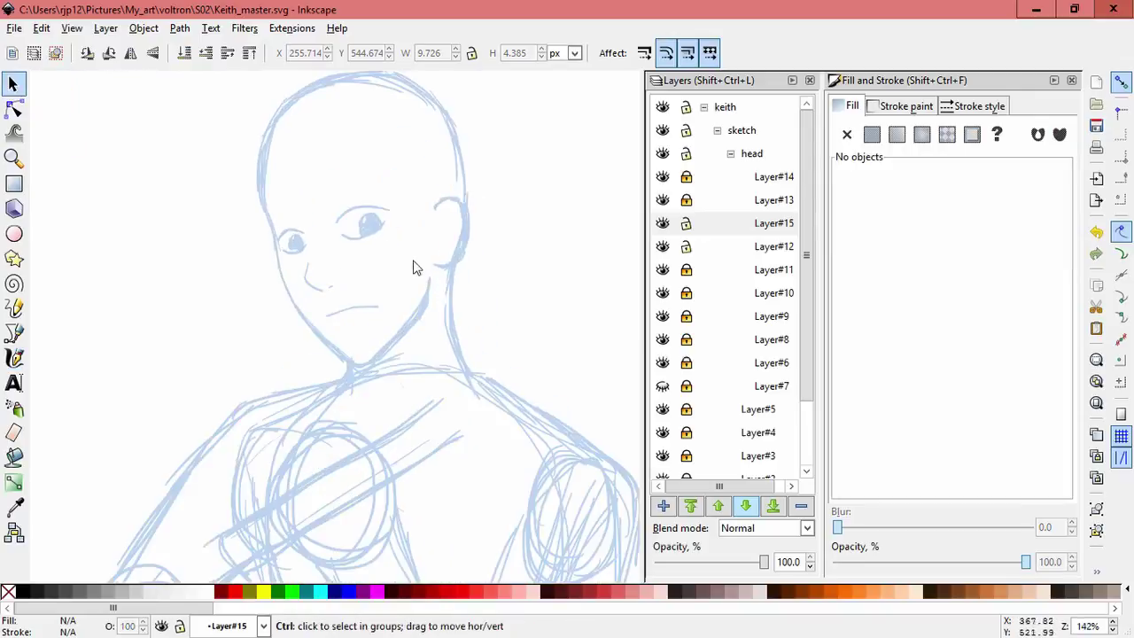
scroll(413, 266, "up", 3)
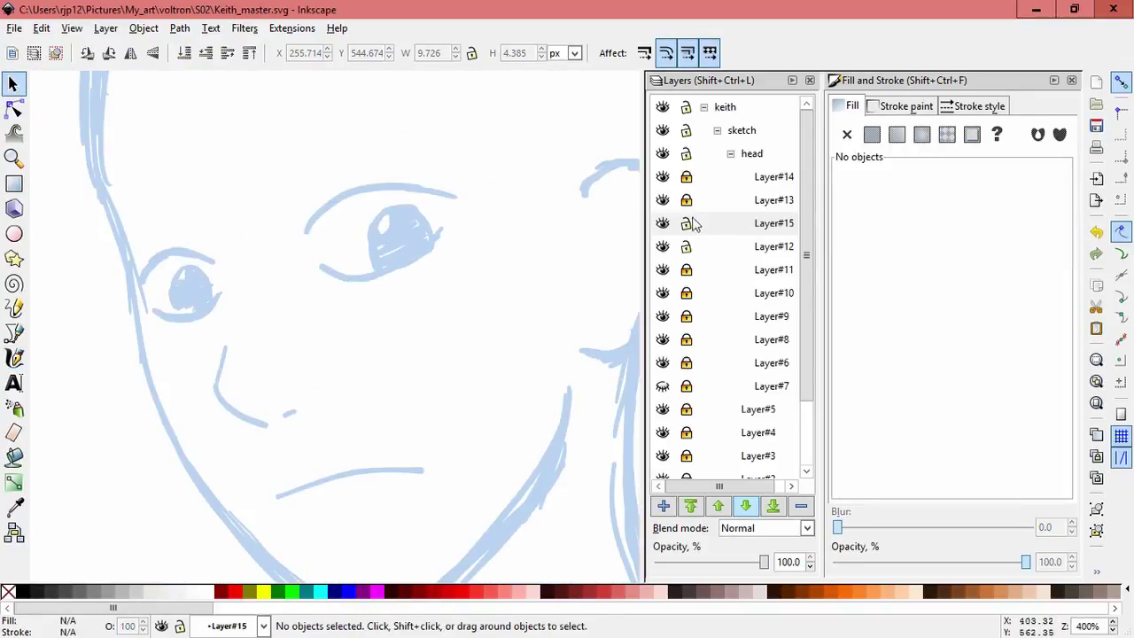
- Unlock Layer#13 and Layer#14, select the whole near eye, scale it to about 42 × 27 px and reposition it
left_click(336, 191)
left_click(685, 200)
left_click(685, 177)
left_click(273, 185)
key("ctrl+alt+a")
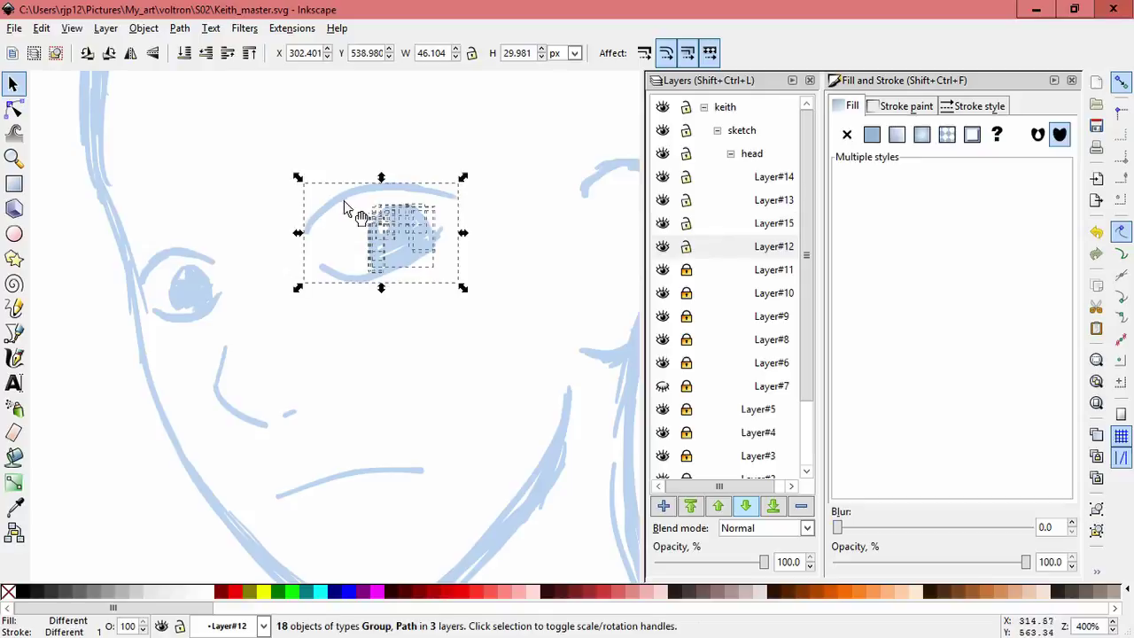
left_click_drag(345, 209, 333, 211)
left_click(383, 348)
left_click_drag(471, 298, 247, 161)
left_click_drag(450, 177, 455, 189)
left_click_drag(380, 194, 382, 196)
key("Escape")
scroll(501, 355, "down", 3)
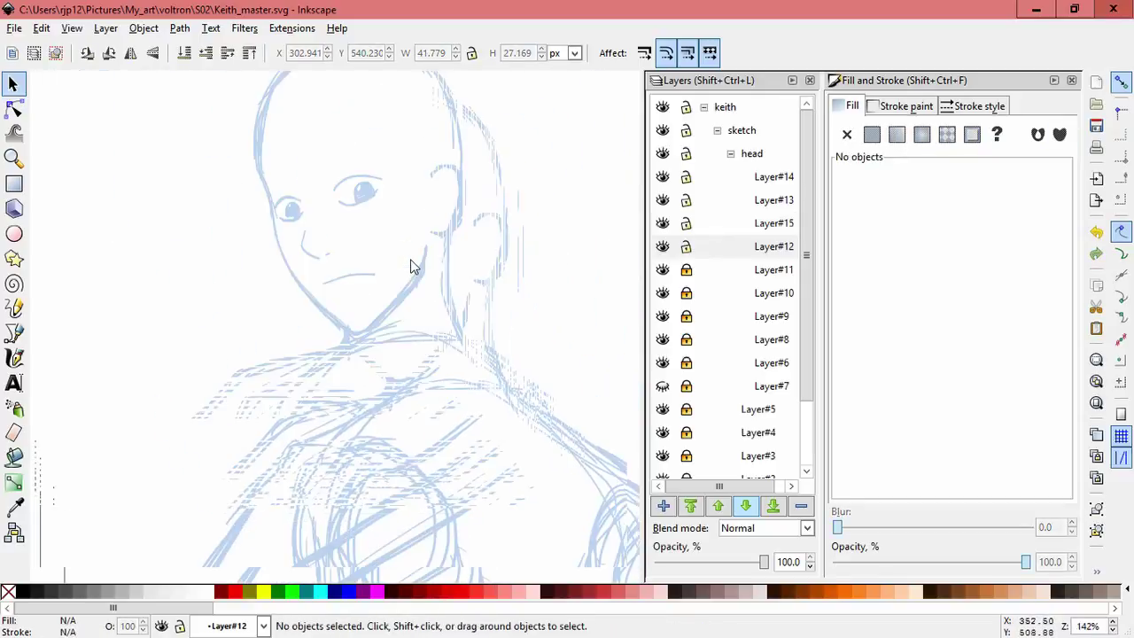
scroll(403, 246, "up", 2)
scroll(403, 246, "up", 1)
- Lock Layer#12 to Layer#15, unlock Layer#11 and draw a curve down the nose side of the far eye
left_click_drag(686, 247, 687, 200)
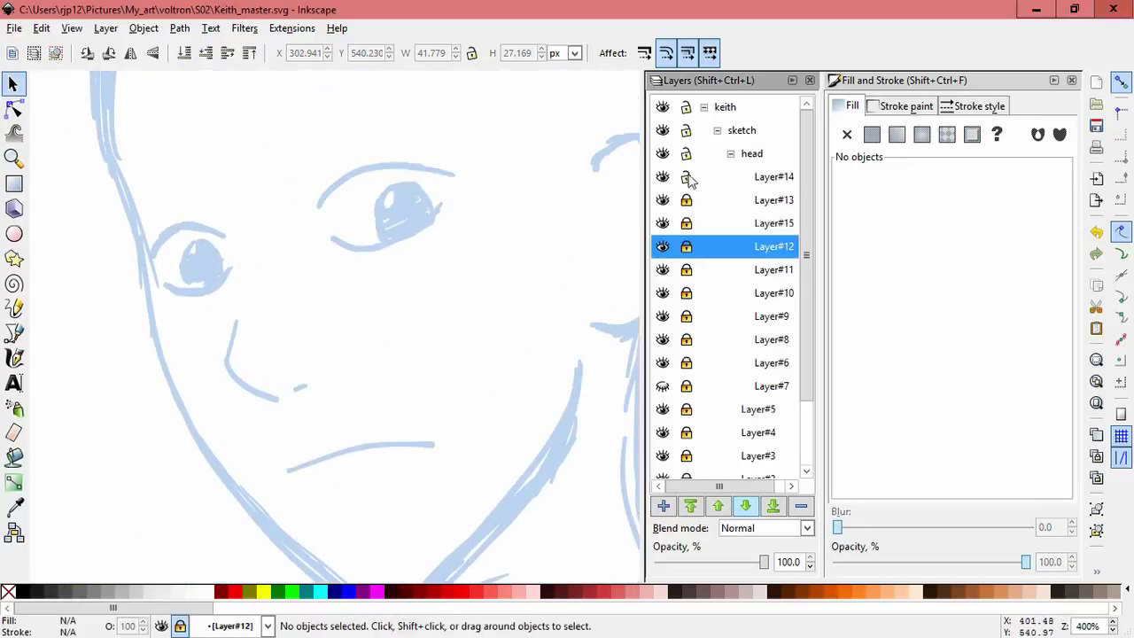
left_click(686, 269)
key("c")
scroll(192, 245, "up", 1)
left_click_drag(220, 222, 239, 278)
mouse_move(222, 240)
left_mouse_down()
mouse_move(232, 306)
mouse_move(219, 355)
left_mouse_up()
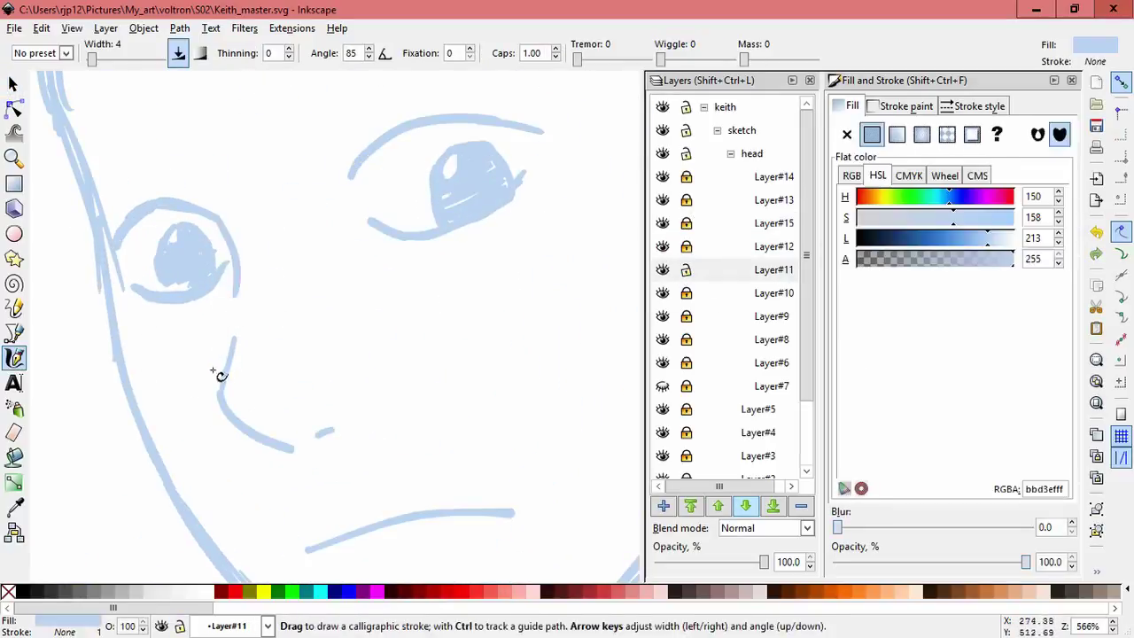
- Lock Layer#11 and add a new layer on top of the head layers
scroll(454, 382, "down", 2)
scroll(434, 243, "down", 1)
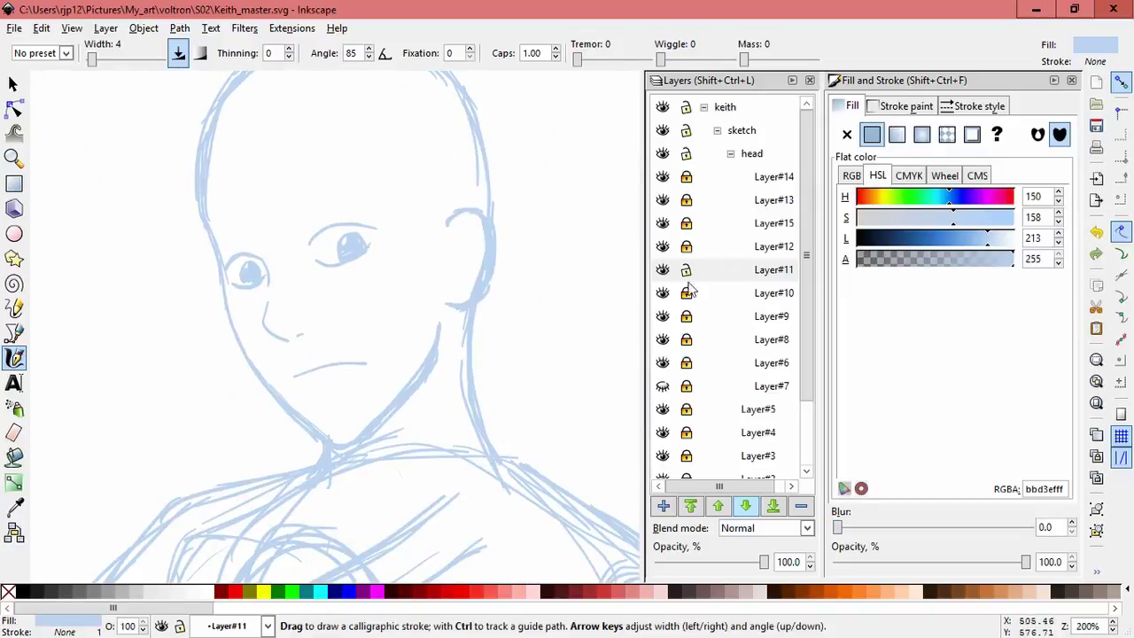
key("shift+ctrl+n")
key("Return")
scroll(437, 339, "up", 2)
- Try to sketch the near eyebrow as long slanted strokes rising over the eye, and undo the strokes
left_click_drag(256, 315, 447, 209)
mouse_move(255, 315)
left_mouse_down()
mouse_move(412, 202)
mouse_move(470, 187)
left_mouse_up()
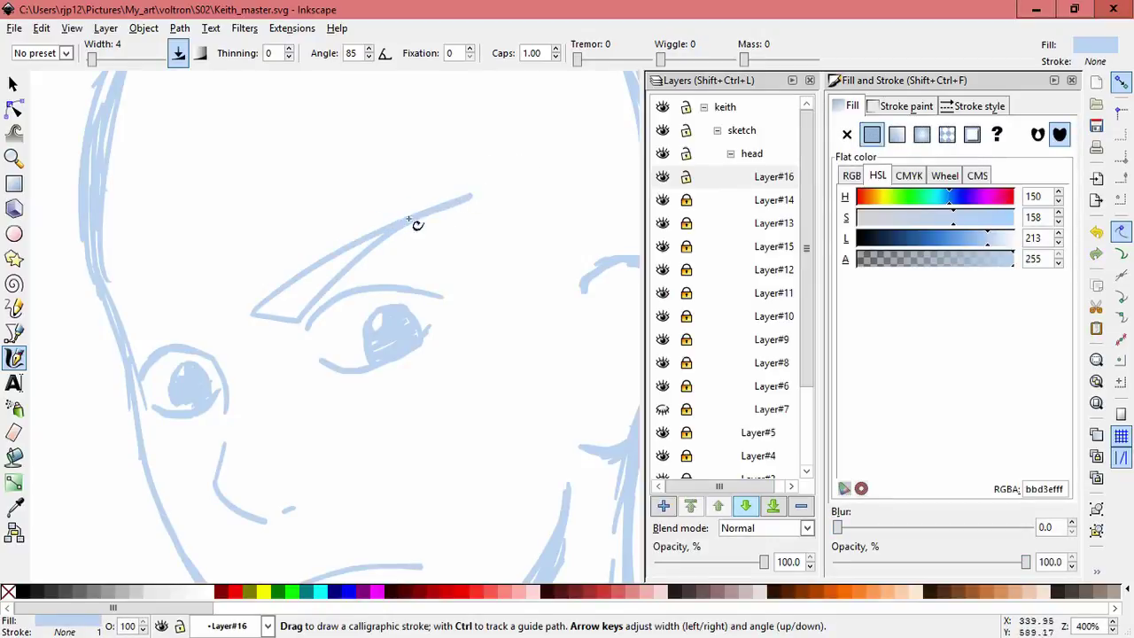
key("ctrl+z")
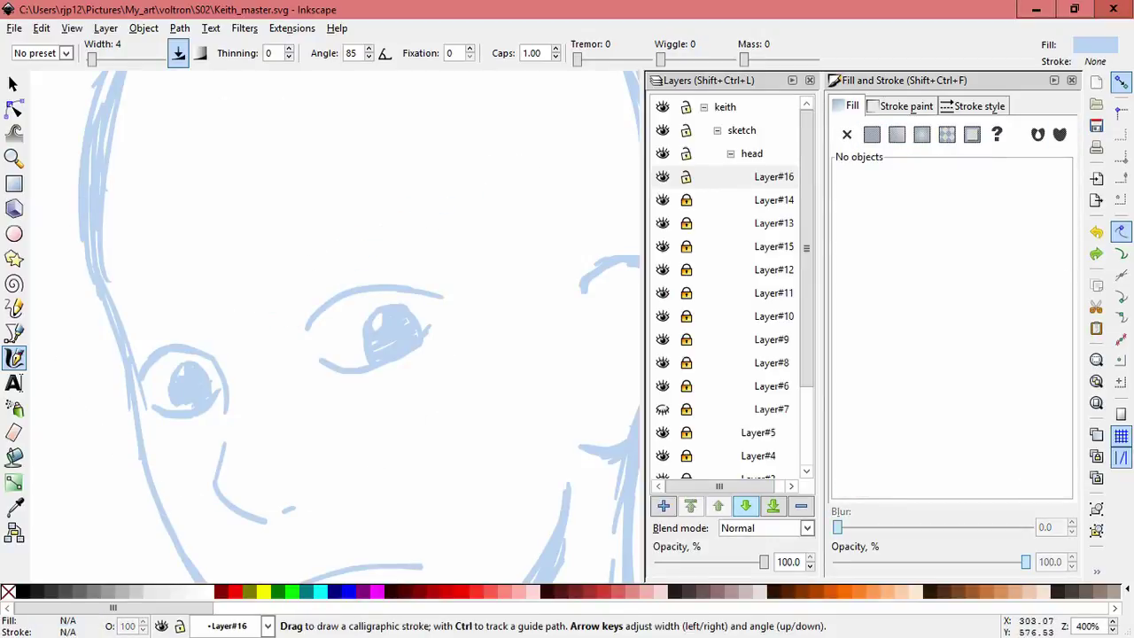
key("ctrl+shift+z")
key("z")
key("ctrl+z")
key("c")
key("ctrl+shift+z")
key("z")
key("ctrl+z")
- Sketch the near eyebrow as a tapered shape slanting up from the nose above the near eye
left_click(15, 359)
left_click_drag(400, 245, 503, 232)
left_click_drag(250, 314, 299, 333)
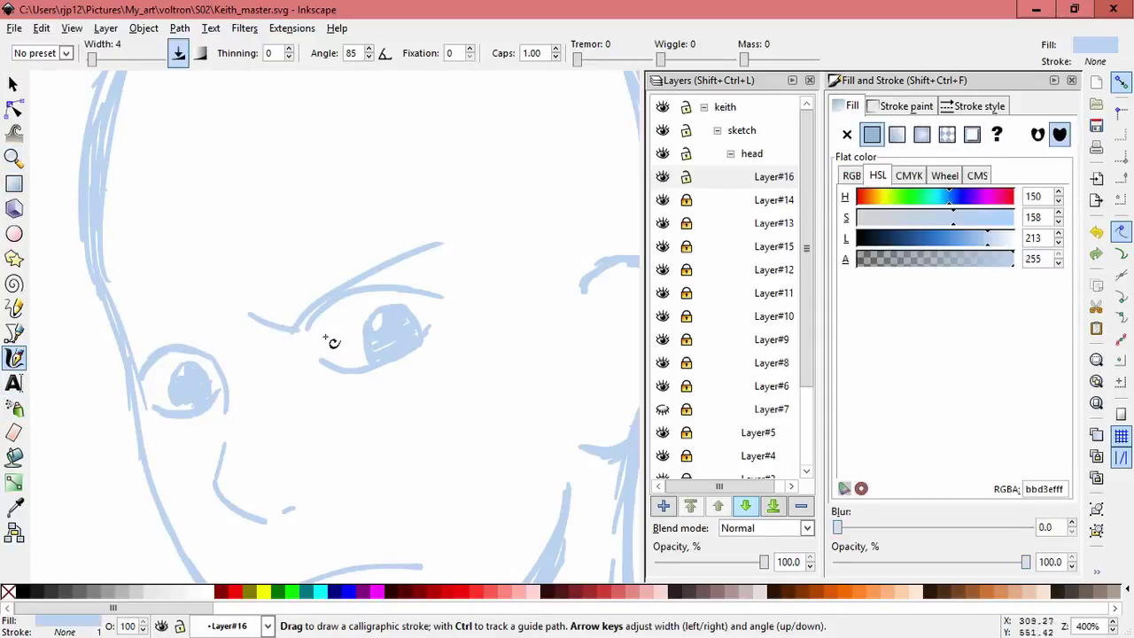
key("s")
mouse_move(449, 244)
left_mouse_down()
mouse_move(463, 275)
mouse_move(392, 247)
mouse_move(390, 261)
left_mouse_up()
scroll(375, 286, "down", 3)
scroll(374, 286, "up", 2)
- Select all the near eyebrow's strokes and group them
left_click(480, 193)
mouse_move(280, 281)
left_mouse_down()
mouse_move(284, 292)
mouse_move(260, 271)
mouse_move(301, 265)
left_mouse_up()
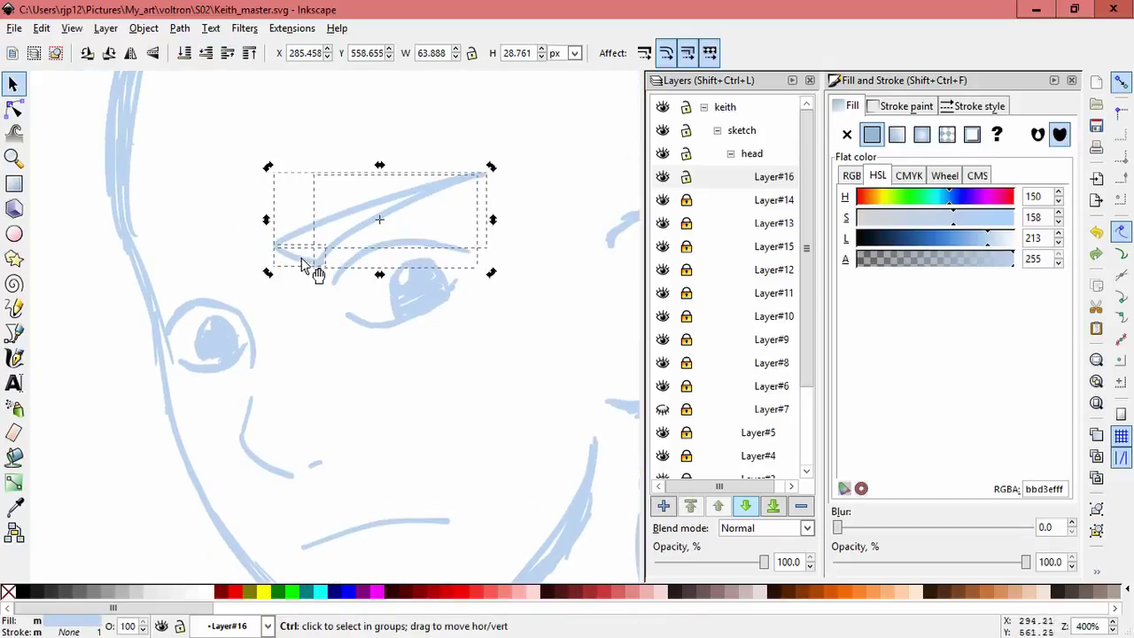
key("Escape")
key("ctrl+a")
key("ctrl+g")
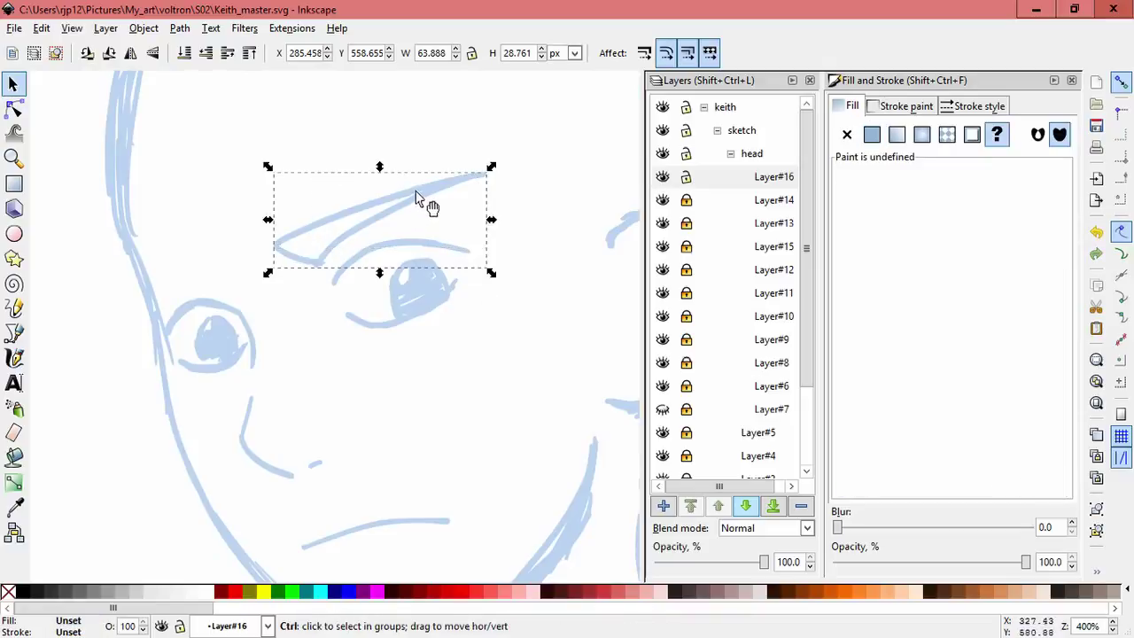
- Try to form the far eyebrow from a mirrored, narrowed and rotated copy of the near eyebrow
left_click_drag(492, 219, 218, 235)
left_click(238, 197)
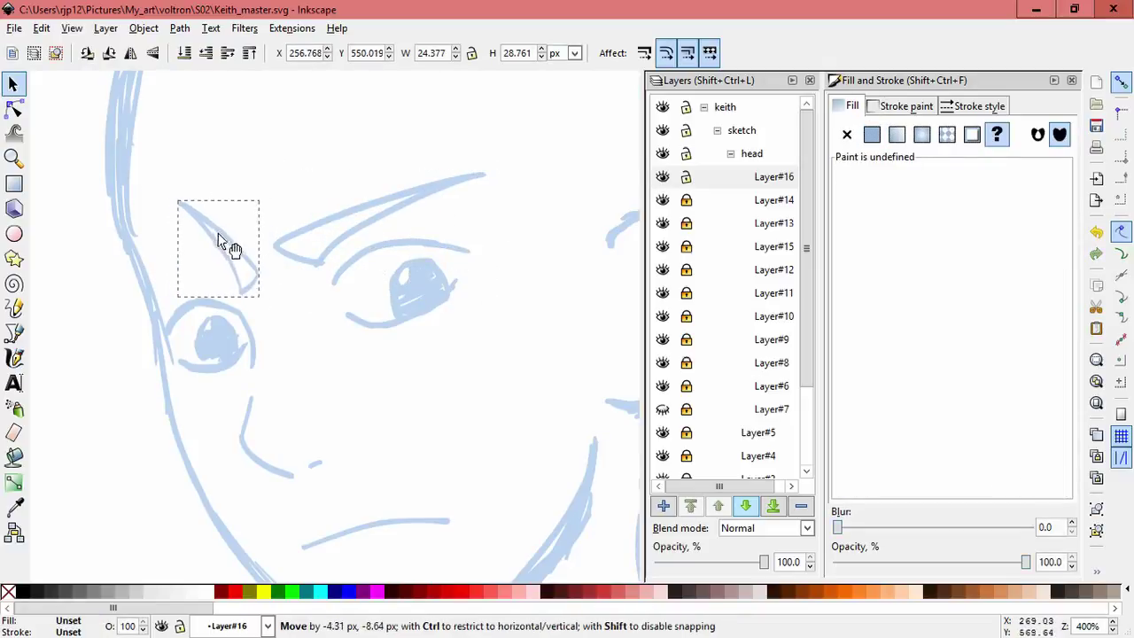
left_click_drag(172, 196, 241, 295)
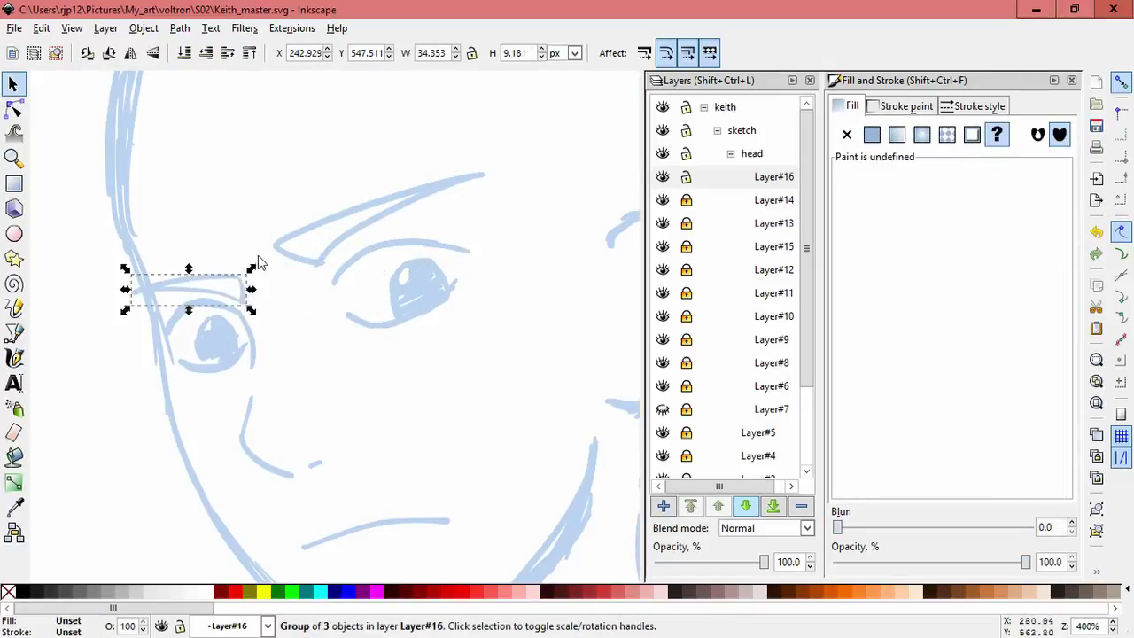
left_click_drag(248, 294, 259, 294)
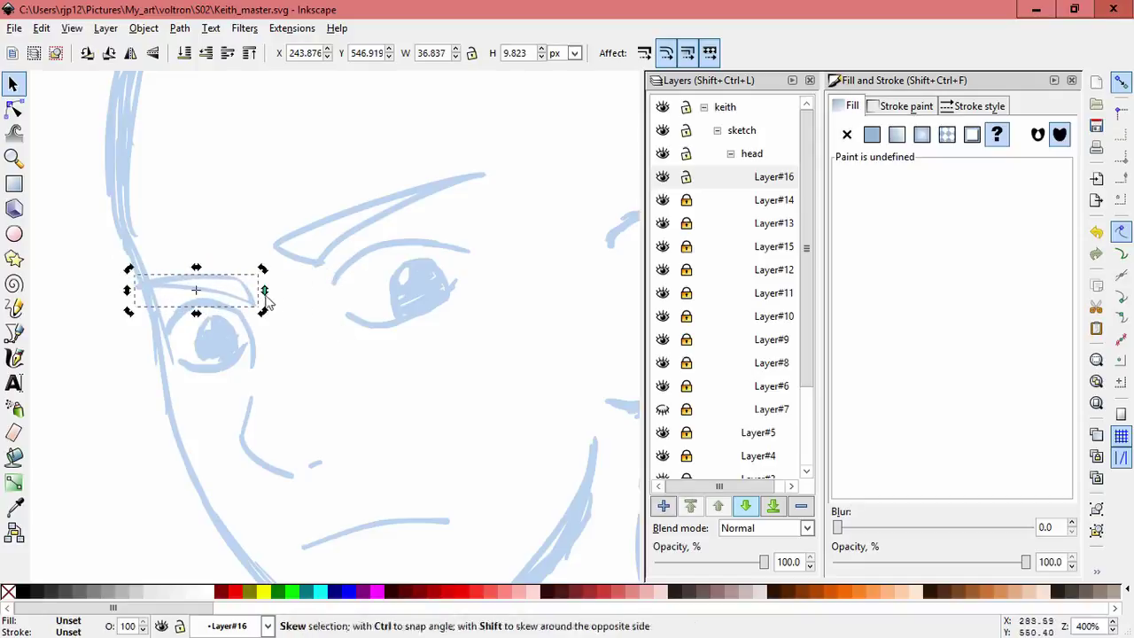
key("Delete")
- Rotate the near eyebrow to a steeper slant above the near eye
left_click(411, 186)
mouse_move(411, 186)
left_mouse_down()
mouse_move(491, 192)
mouse_move(425, 197)
left_mouse_up()
key("Escape")
- Draw the far eyebrow above the far eye with the Calligraphy tool and adjust its inner end stroke
left_click(14, 358)
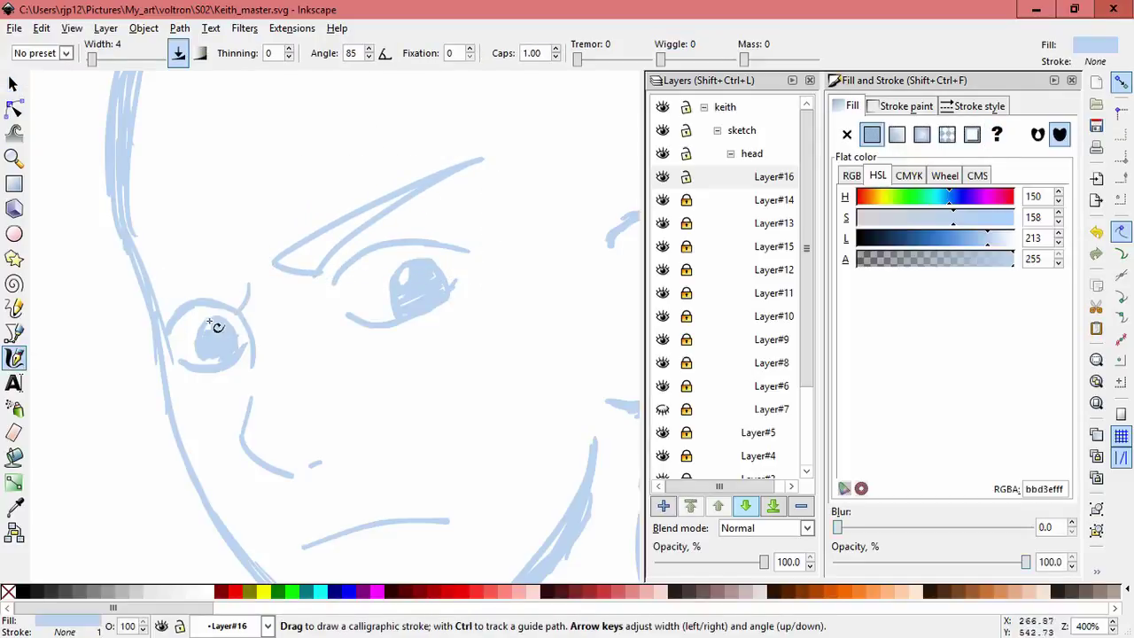
mouse_move(248, 285)
left_mouse_down()
mouse_move(235, 308)
mouse_move(134, 317)
left_mouse_up()
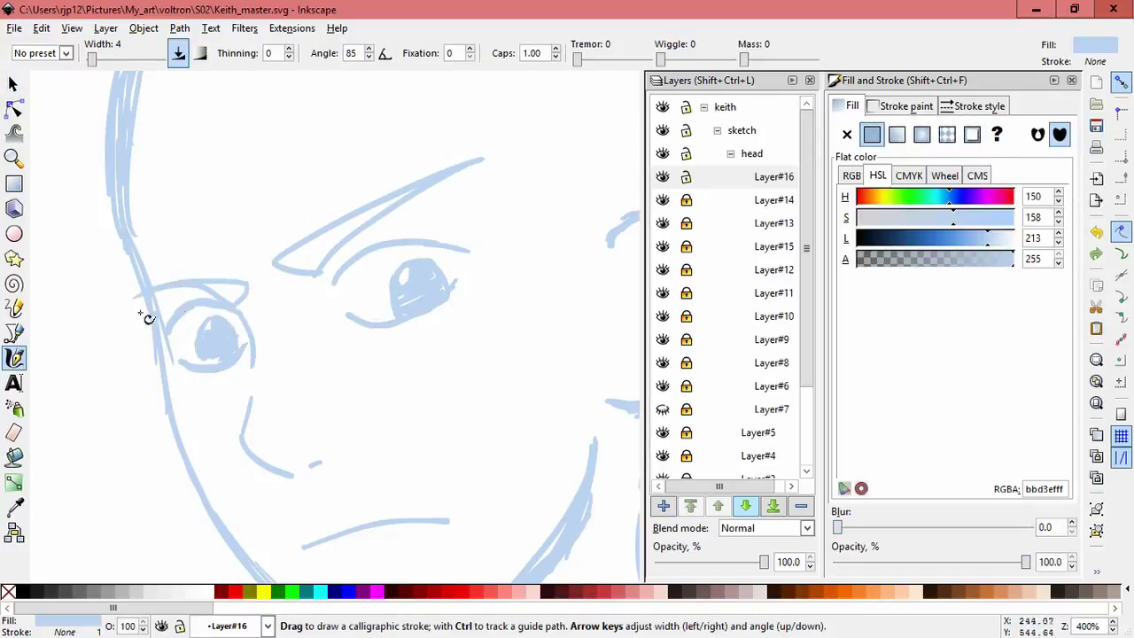
key("s")
left_click(260, 295)
mouse_move(255, 273)
left_mouse_down()
mouse_move(246, 269)
mouse_move(256, 294)
left_mouse_up()
left_click(522, 309)
- Group the far eyebrow's strokes, rotate the group slightly and reposition it at about 33 × 9 px
scroll(483, 354, "down", 3)
scroll(397, 352, "up", 4)
left_click_drag(284, 314, 142, 267)
left_click_drag(261, 295, 266, 294)
key("ctrl+g")
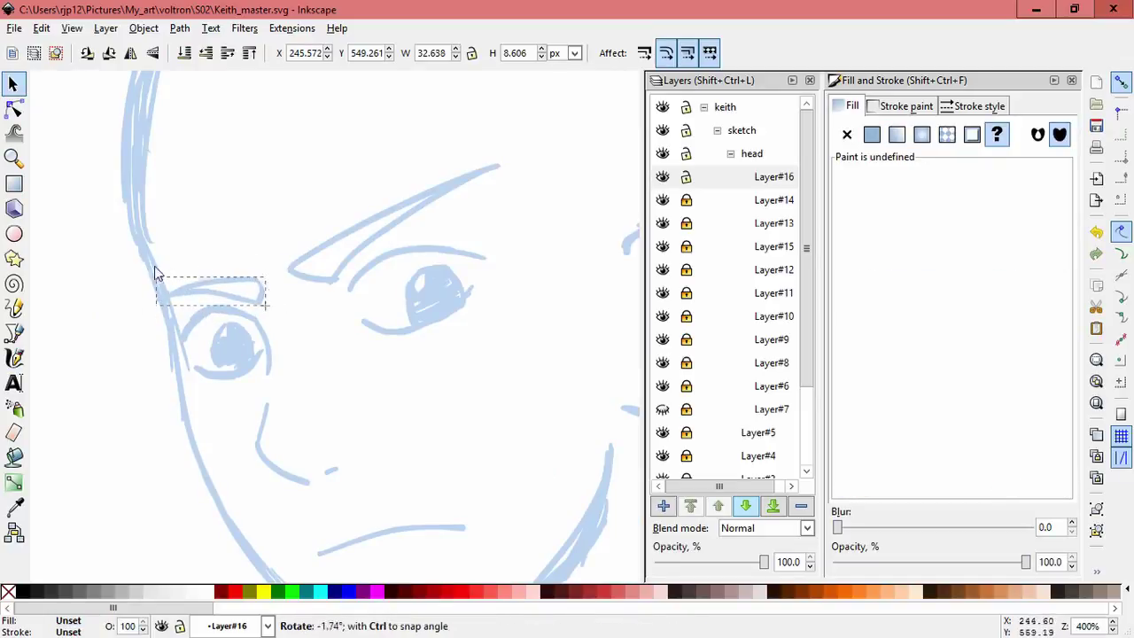
left_click_drag(251, 288, 249, 288)
left_click(470, 321)
left_click_drag(470, 322, 354, 369)
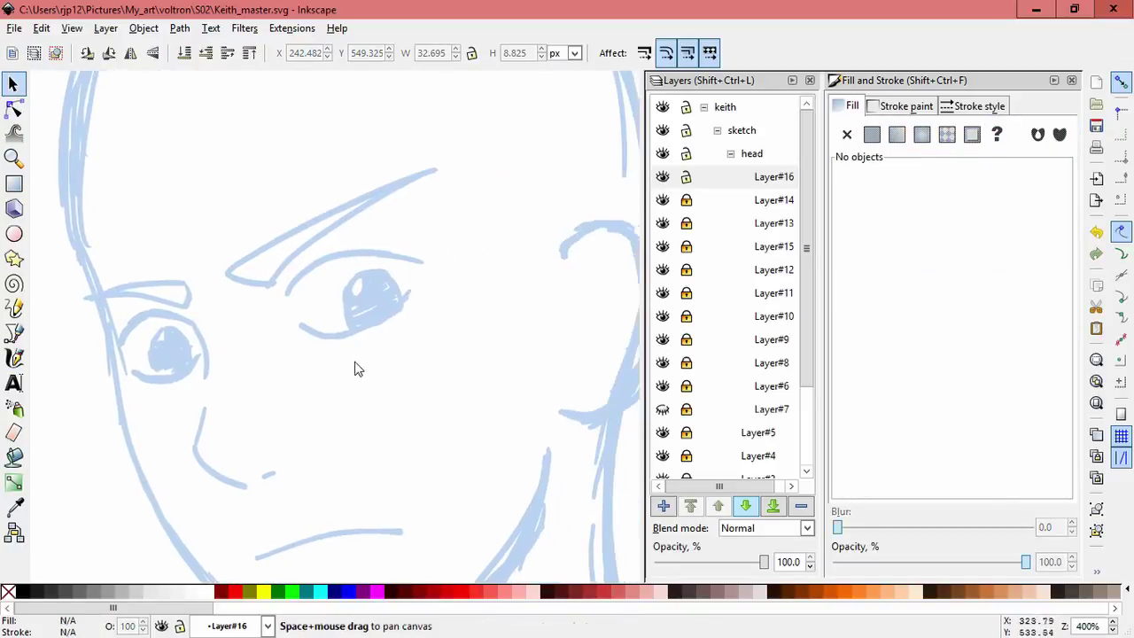
- Rotate and resize the near eyebrow to about 66 × 33 px and reposition it above the eye
left_click(380, 215)
left_click_drag(346, 170, 352, 171)
left_click_drag(232, 252, 233, 232)
left_click_drag(458, 170, 466, 185)
left_click_drag(346, 241, 347, 242)
left_click(297, 387)
scroll(344, 267, "down", 2)
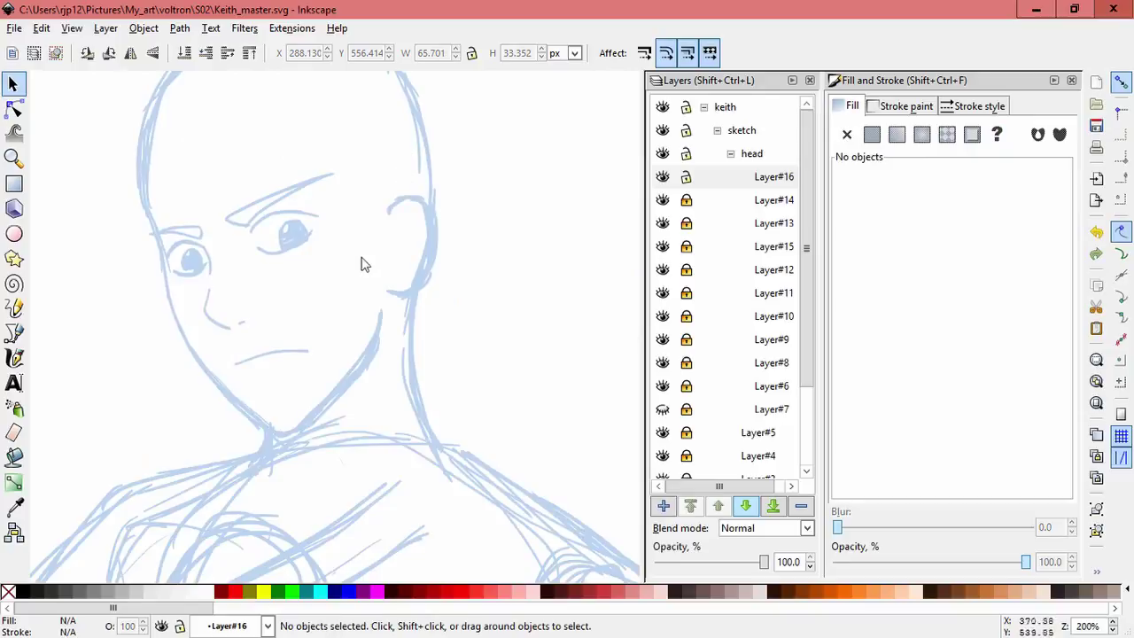
- Adjust the far eyebrow's placement and shrink the near eyebrow to about 57 × 29 px
left_click(211, 235)
left_click(222, 248)
left_click(260, 221)
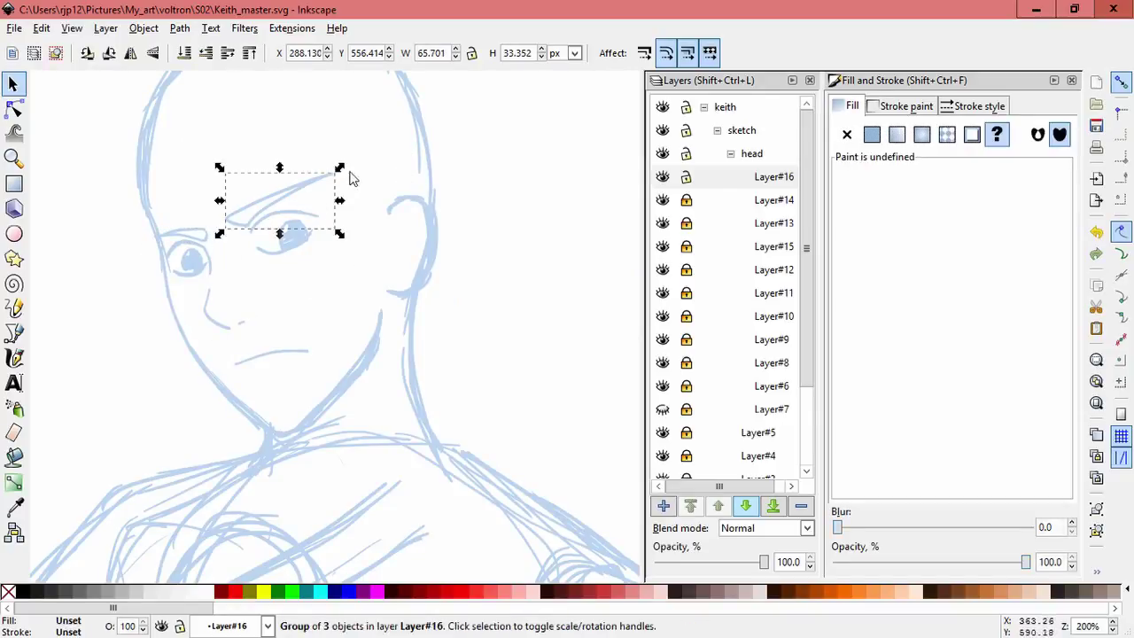
left_click_drag(334, 184, 334, 177)
left_click_drag(290, 217, 291, 215)
left_click(278, 374)
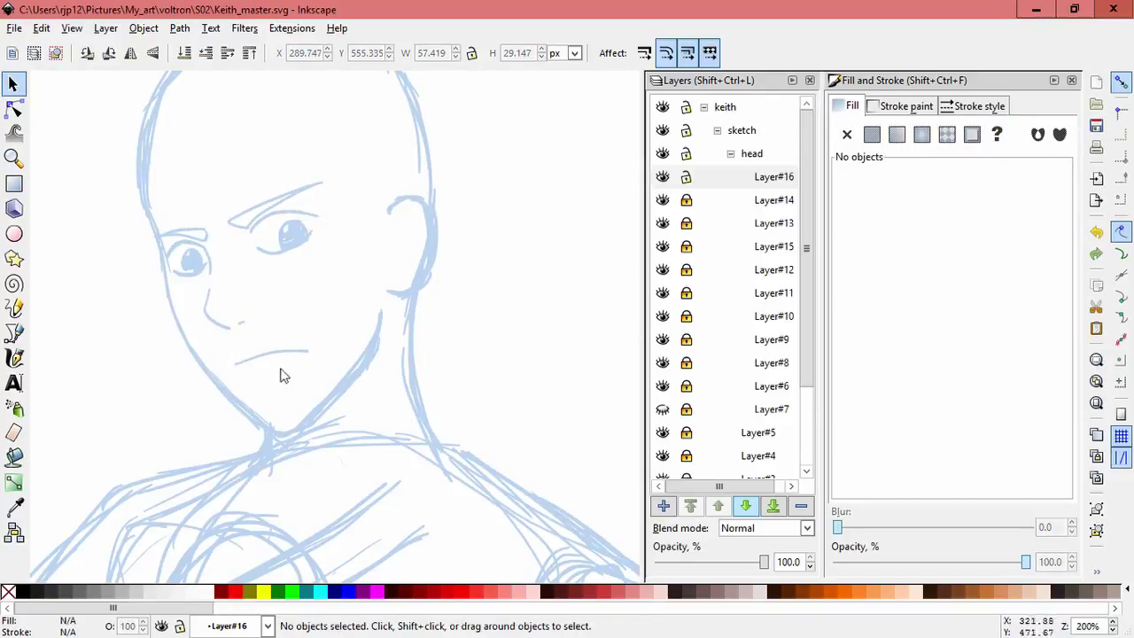
- Rotate the far eyebrow slightly so it fits the head outline at about 33 × 10 px
left_click_drag(135, 215, 219, 276)
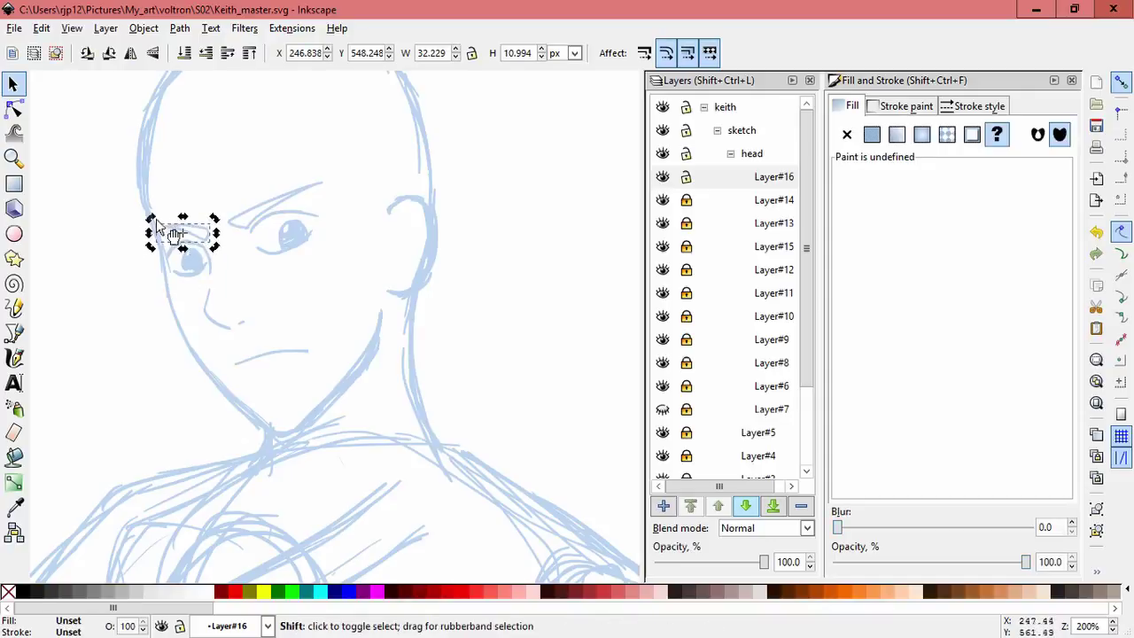
left_click_drag(151, 227, 155, 228)
key("Escape")
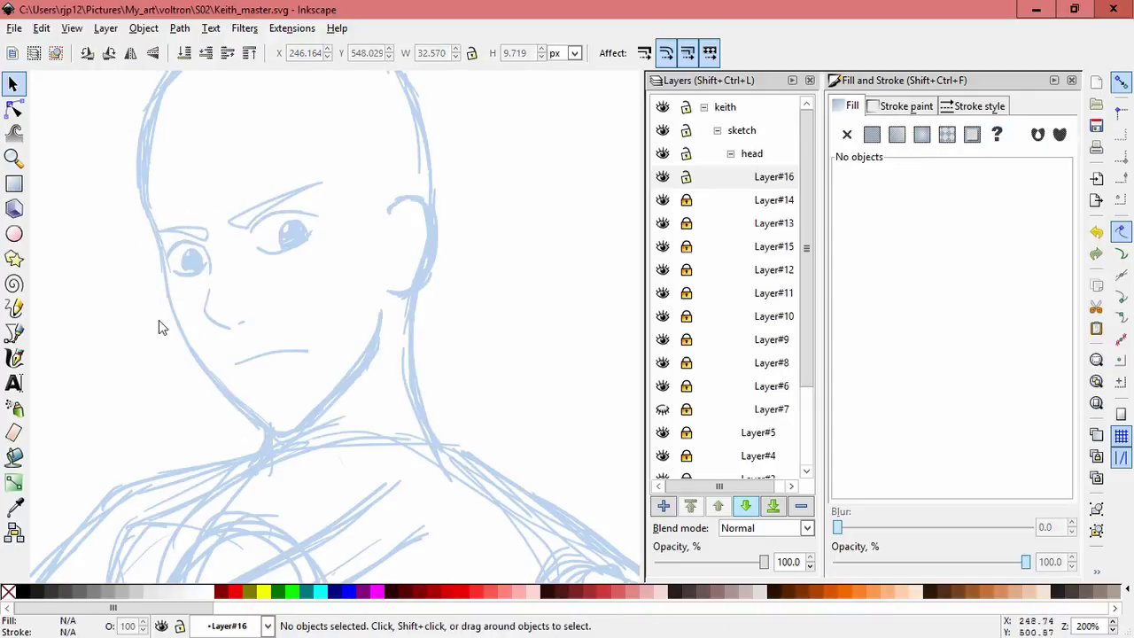
- Lock Layer#16, add a new layer above it and activate the Calligraphy tool
scroll(331, 311, "down", 4)
scroll(476, 374, "up", 1)
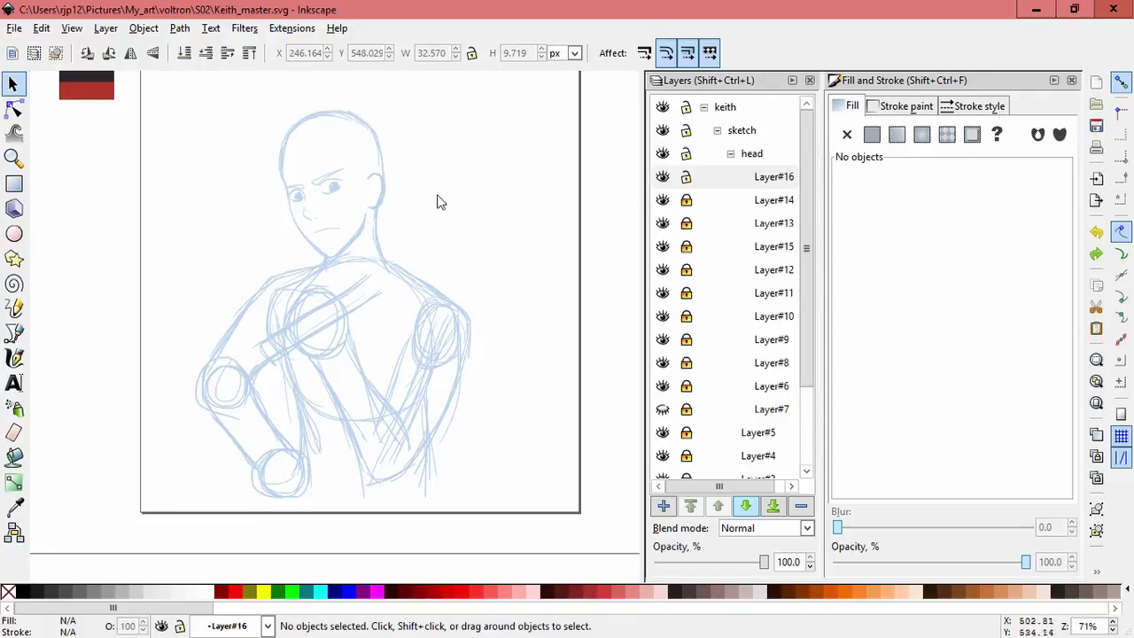
scroll(434, 193, "up", 2)
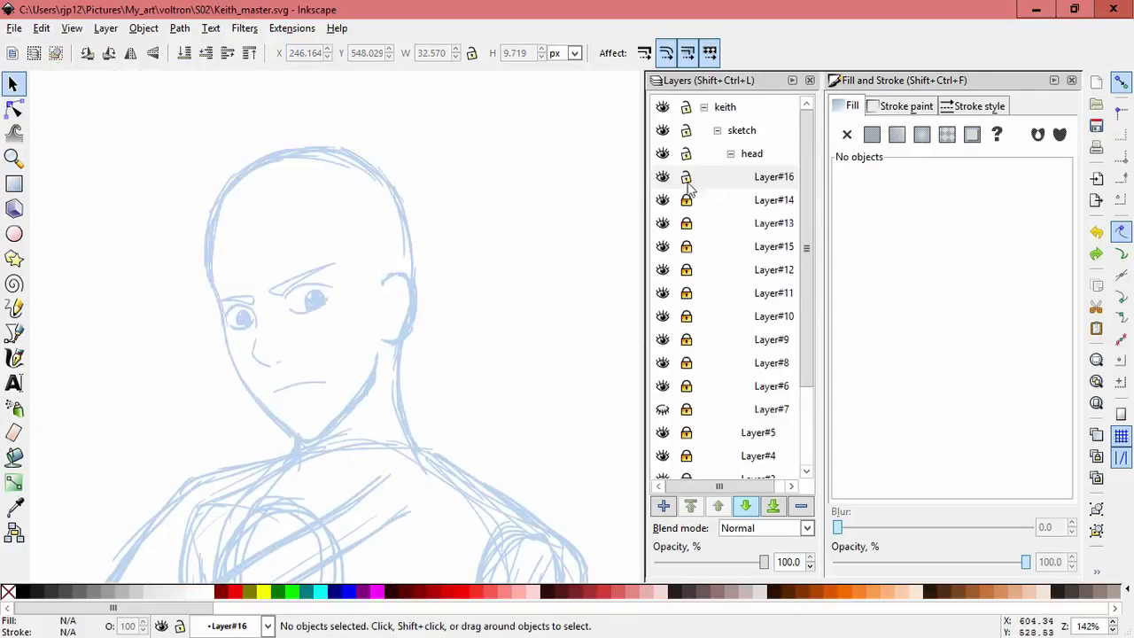
key("shift+ctrl+n")
key("Return")
key("c")
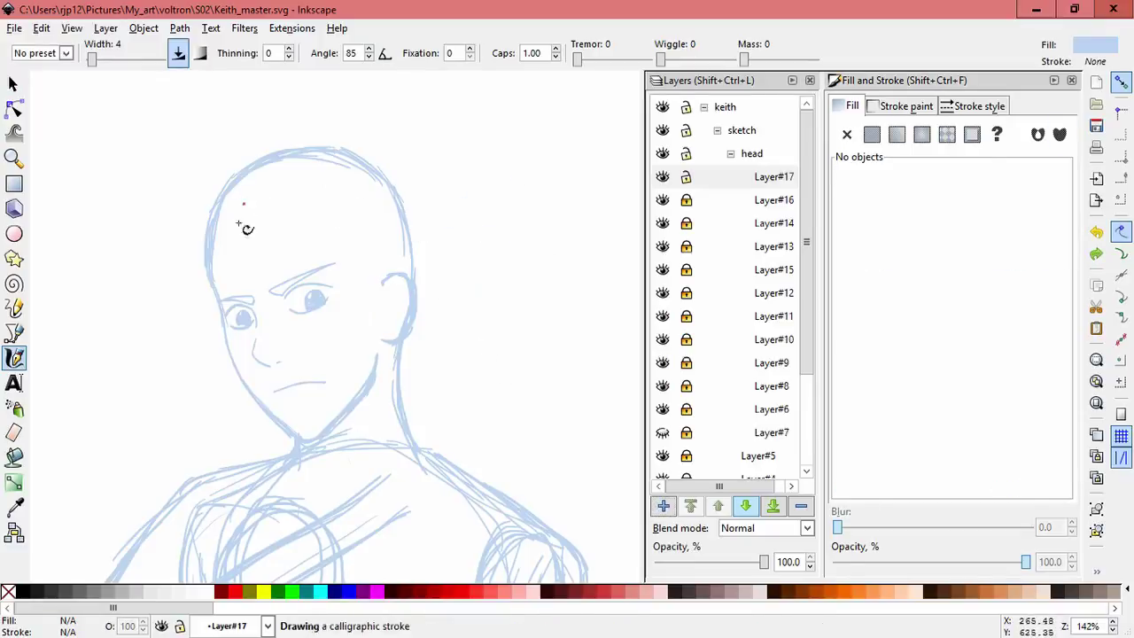
- Sketch the bangs across the forehead and eyes, with side strands in front of the ear
left_click_drag(237, 205, 309, 326)
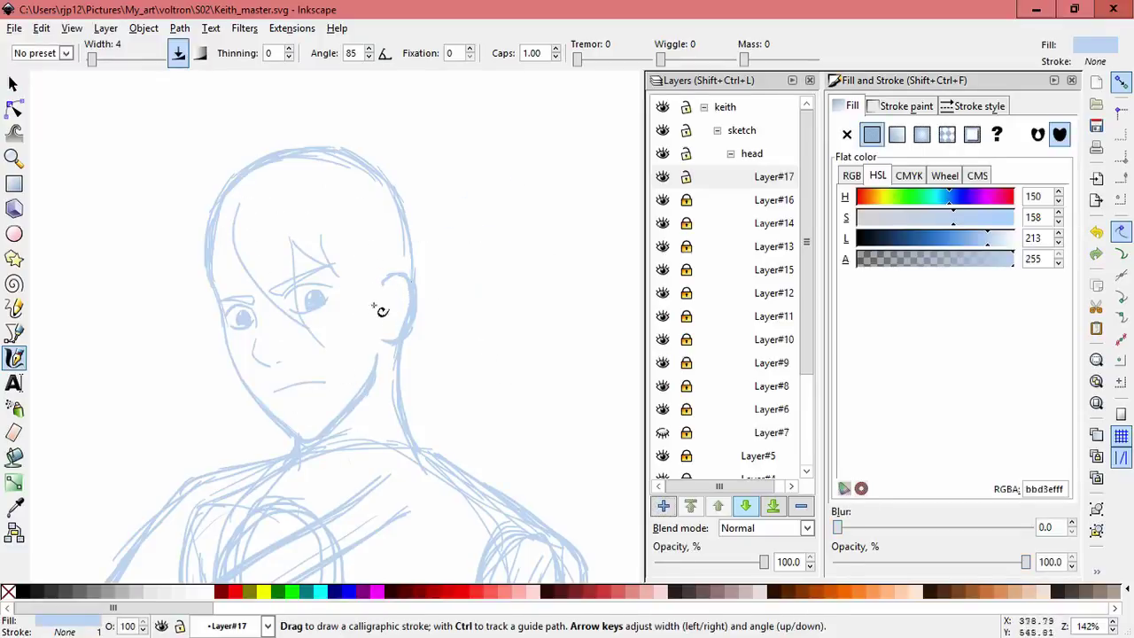
left_click_drag(337, 331, 364, 395)
left_click_drag(229, 282, 233, 312)
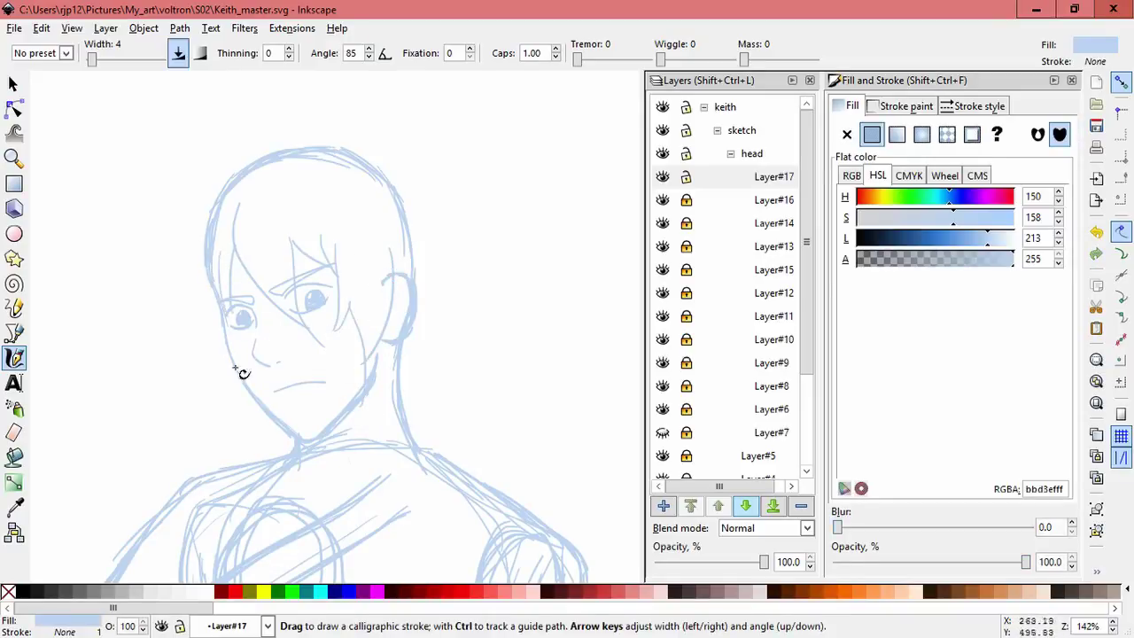
key("ctrl+z")
- Sketch the outer hair outline around the skull, down the far side of the face and over the back of the head
mouse_move(181, 218)
left_mouse_down()
mouse_move(244, 387)
mouse_move(213, 264)
left_mouse_up()
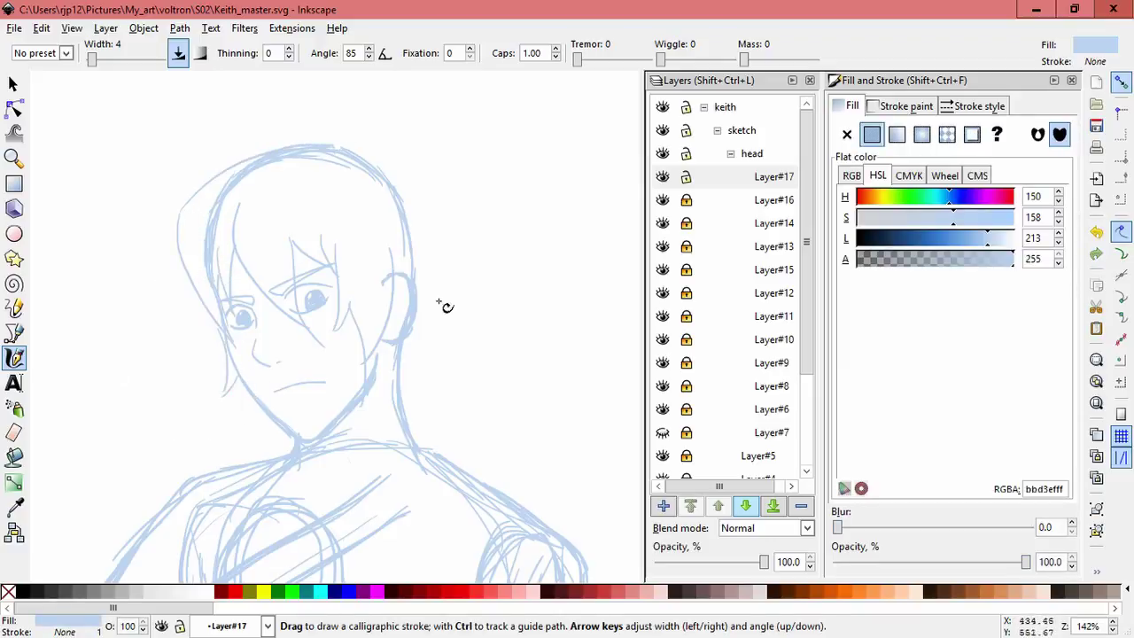
scroll(416, 239, "right", 2)
left_click_drag(295, 162, 371, 251)
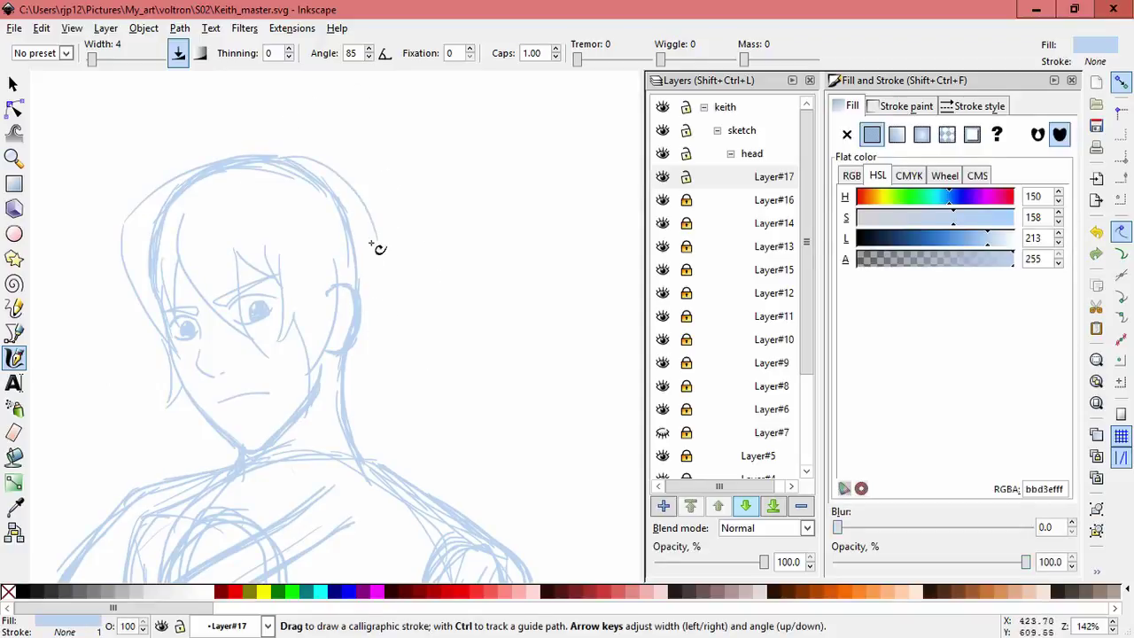
- Sketch the pointed hair ends at the nape and the small flicks of hair beneath the jaw
left_click_drag(333, 358, 353, 421)
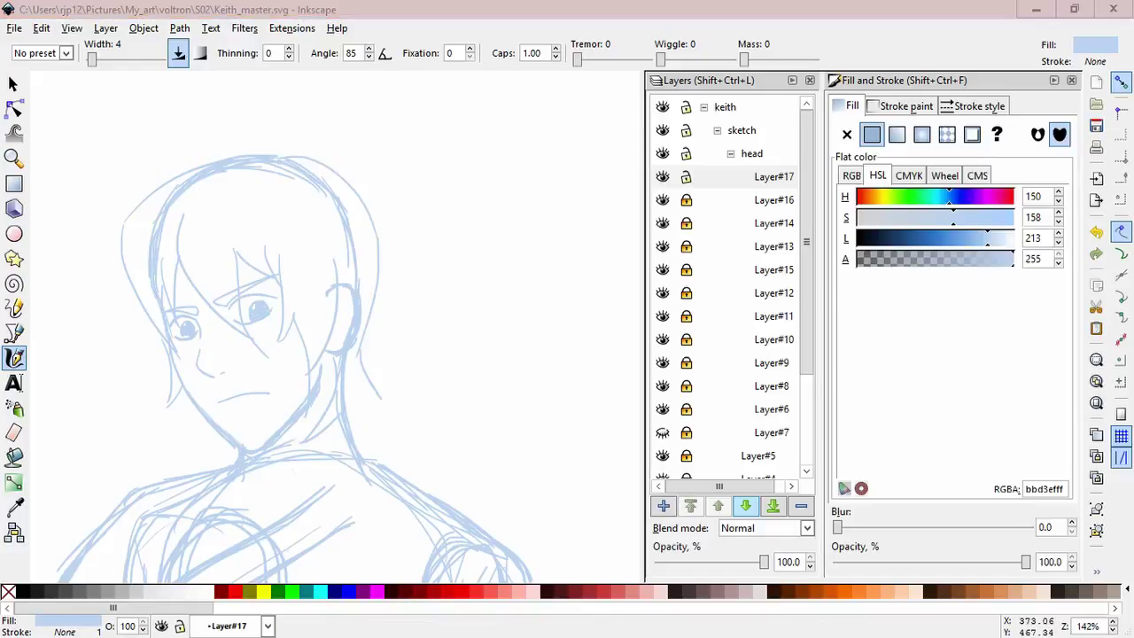
mouse_move(367, 410)
left_mouse_down()
mouse_move(401, 396)
mouse_move(365, 452)
left_mouse_up()
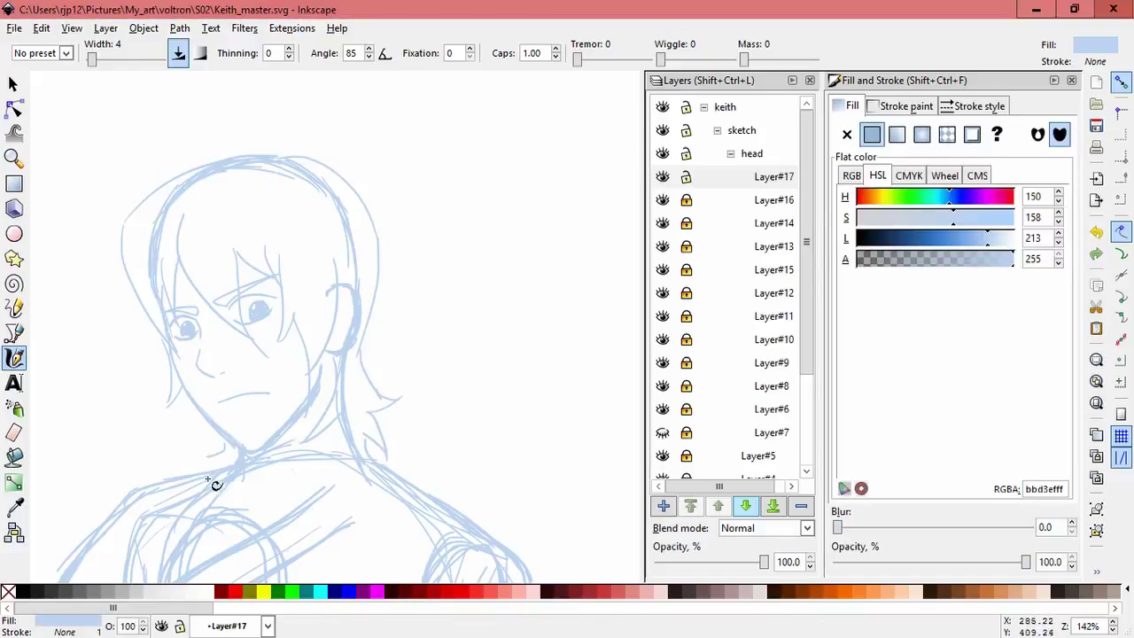
left_click_drag(221, 463, 235, 453)
left_click_drag(221, 452, 229, 441)
scroll(447, 214, "up", 2)
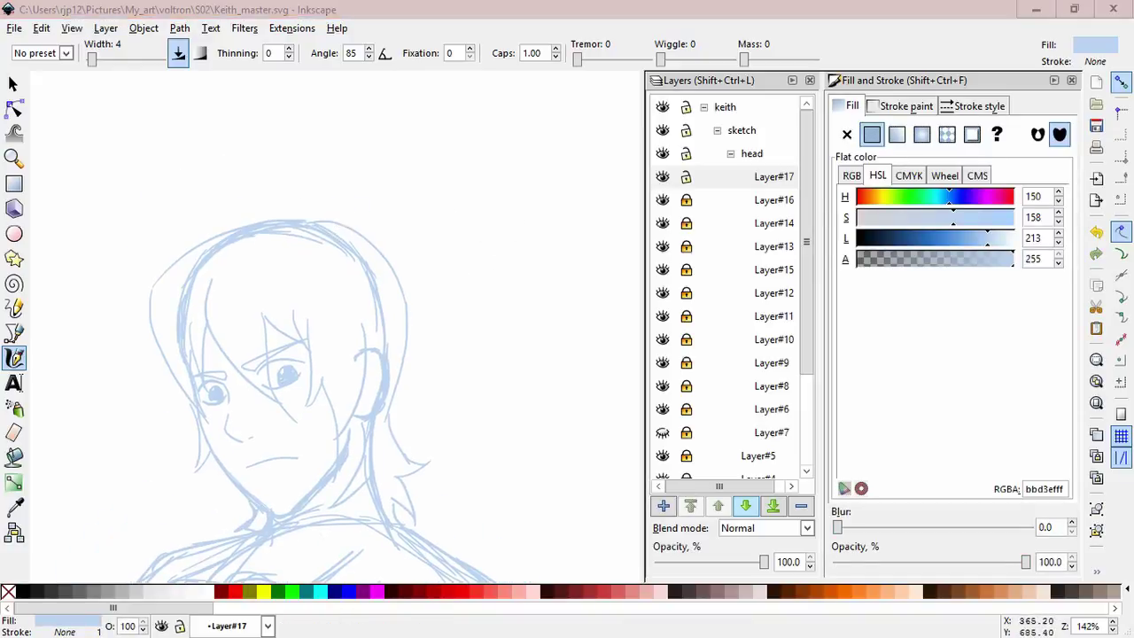
- Sketch a small flicked tuft of hair at the crown, redoing its first stroke
scroll(379, 251, "up", 1)
scroll(337, 160, "left", 1)
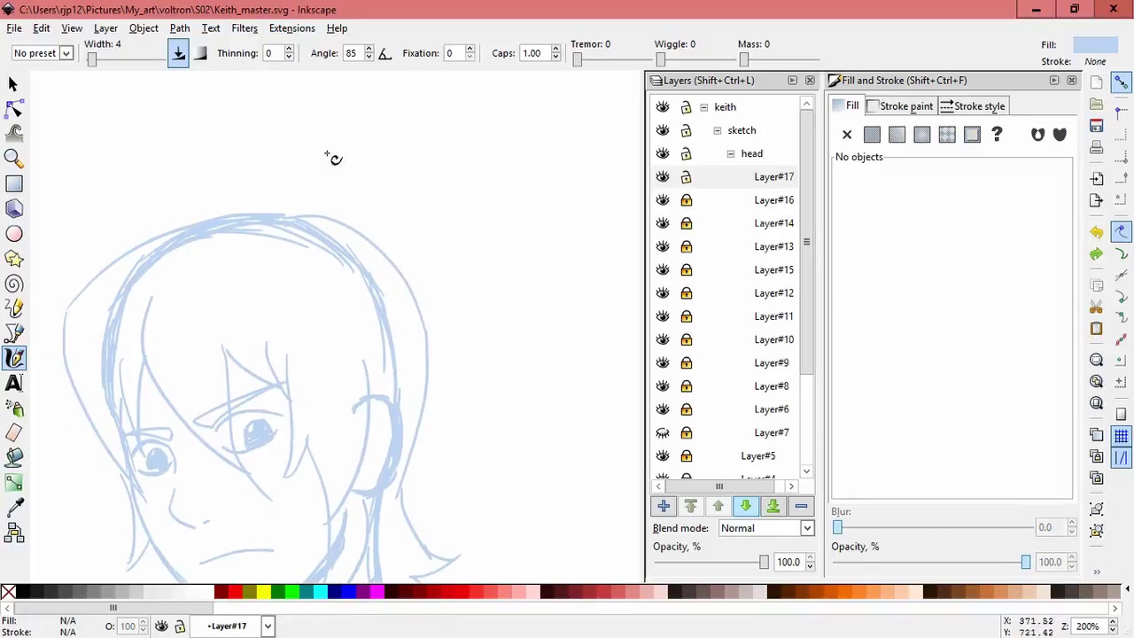
mouse_move(274, 181)
left_mouse_down()
mouse_move(272, 237)
mouse_move(287, 213)
left_mouse_up()
key("ctrl+z")
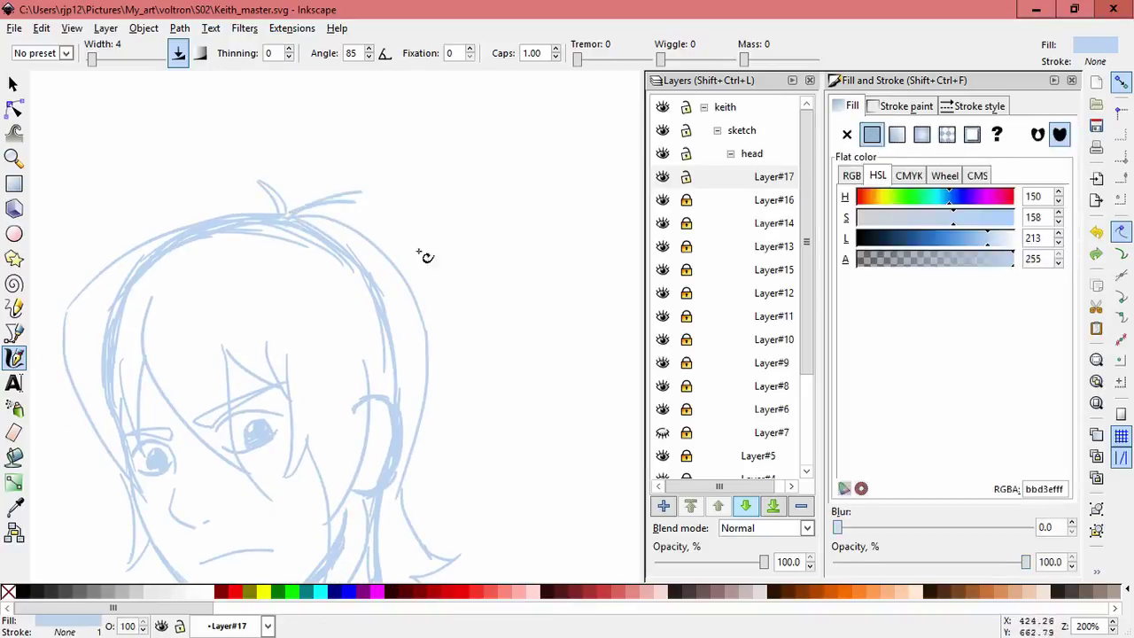
scroll(392, 260, "down", 1)
- Select the hair strokes on Layer#17 and adjust the placement of the outline around the crown
left_click_drag(450, 238, 471, 310)
key("5")
key("1")
key("s")
key("ctrl+a")
left_click(381, 202)
mouse_move(415, 202)
left_mouse_down()
mouse_move(416, 236)
mouse_move(415, 222)
left_mouse_up()
key("z")
left_click(223, 196)
key("s")
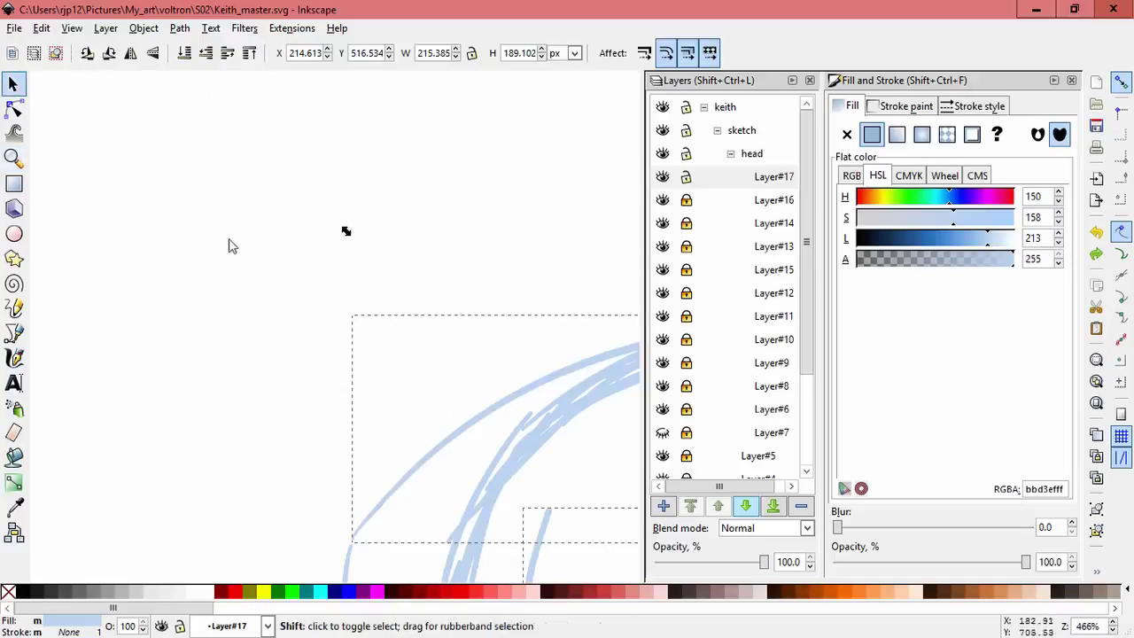
key("3")
key("minus")
left_click_drag(295, 327, 298, 355)
key("Escape")
left_click_drag(542, 328, 540, 276)
key("Escape")
- Adjust the lower far-side hair outline stroke to about 51 × 116 px so it joins the rest of the hair
left_click(525, 202)
left_click_drag(217, 139, 416, 367)
left_click(416, 367)
mouse_move(296, 297)
left_mouse_down()
mouse_move(286, 260)
mouse_move(293, 254)
mouse_move(301, 268)
mouse_move(298, 233)
mouse_move(325, 240)
mouse_move(296, 245)
mouse_move(296, 257)
left_mouse_up()
left_click(223, 337)
left_click(345, 223)
left_click(304, 265)
left_click(294, 222)
left_click(324, 258)
left_click(264, 276)
scroll(516, 207, "right", 2)
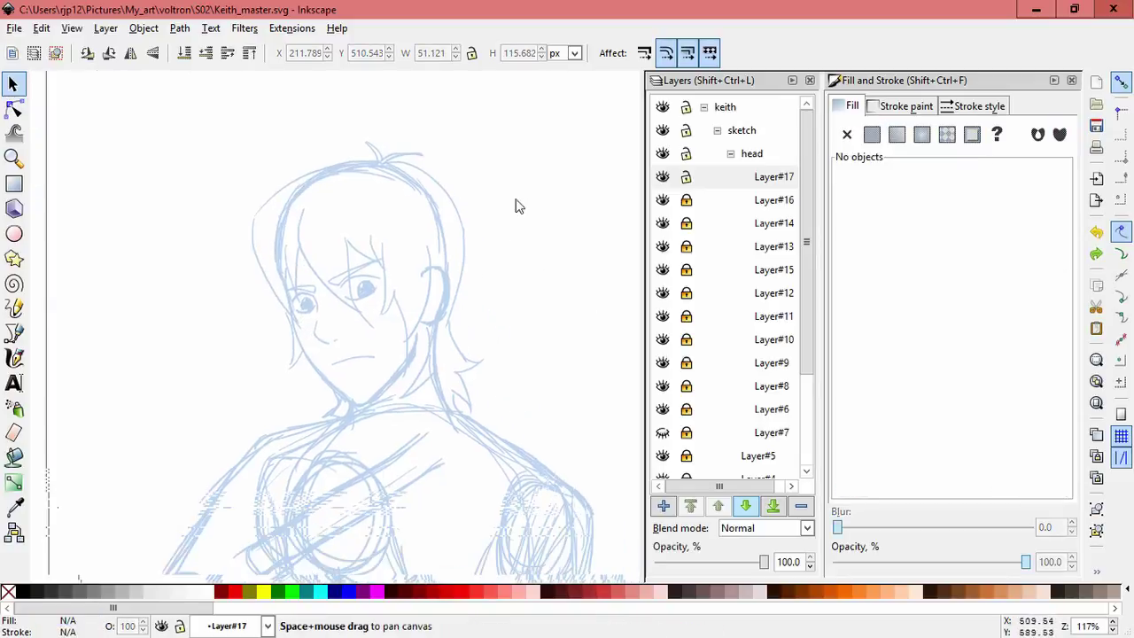
- Select all the hair strokes and scale them to about 243 × 296 px
scroll(498, 299, "down", 3)
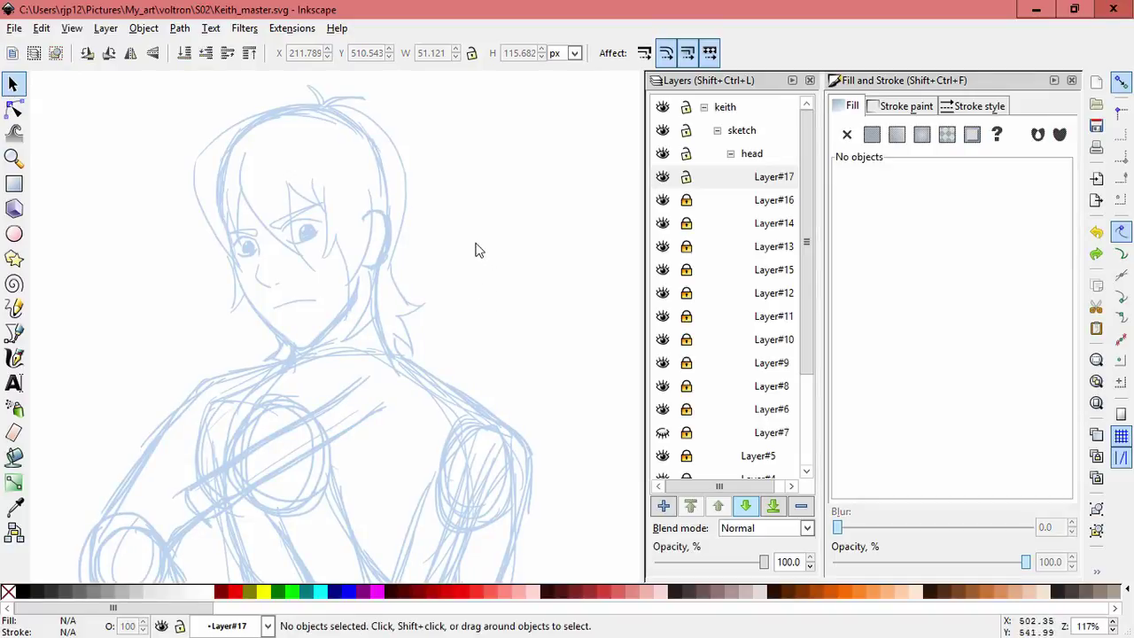
scroll(498, 277, "down", 1)
scroll(463, 236, "up", 2)
left_click_drag(145, 94, 502, 481)
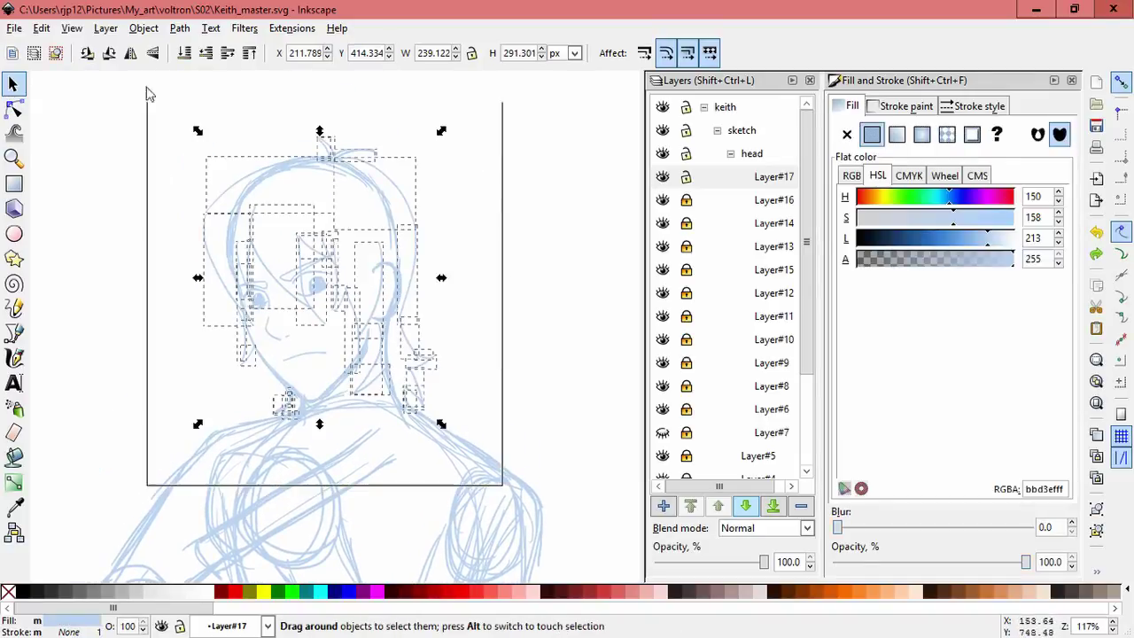
left_click_drag(199, 427, 195, 432)
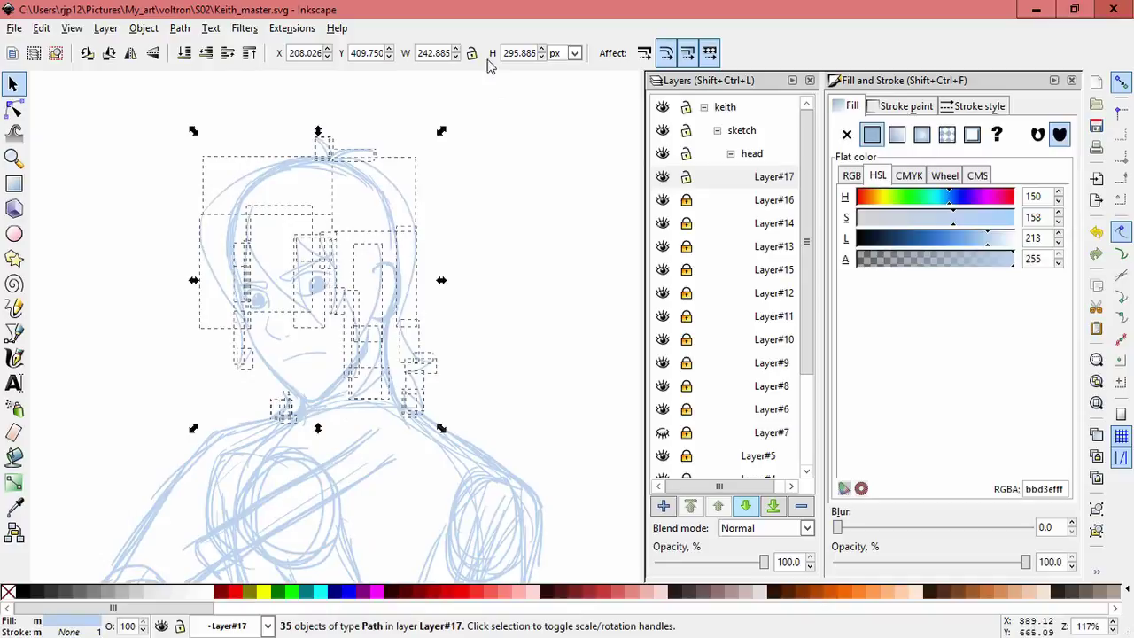
left_click(542, 186)
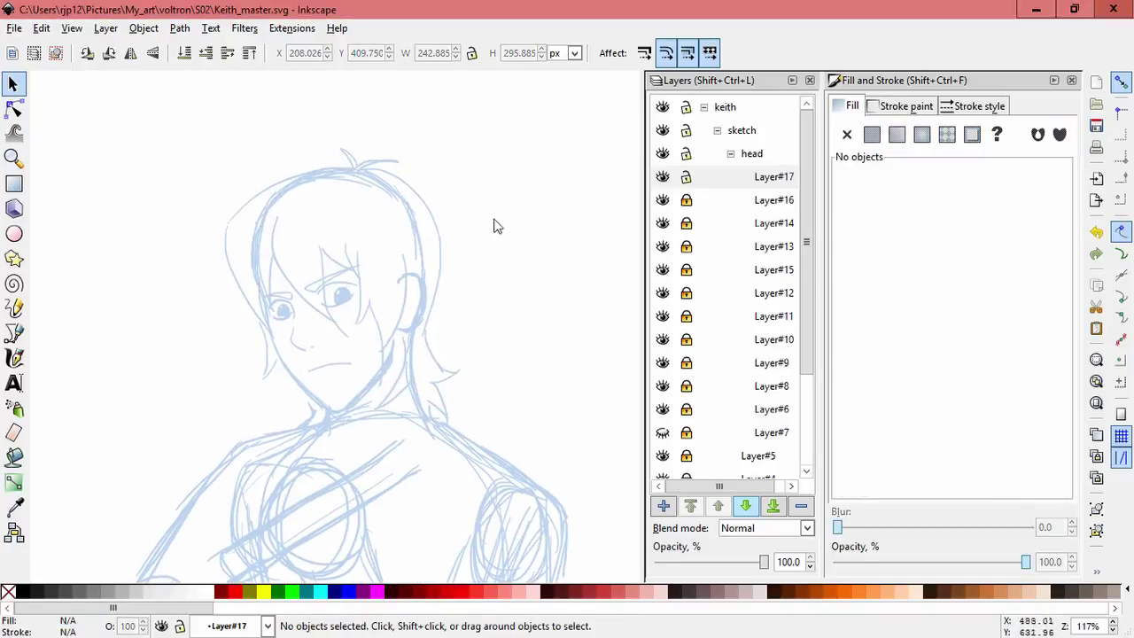
- Shrink the upper far-side hair outline stroke to about 121 × 58 px
left_click_drag(479, 272, 469, 228)
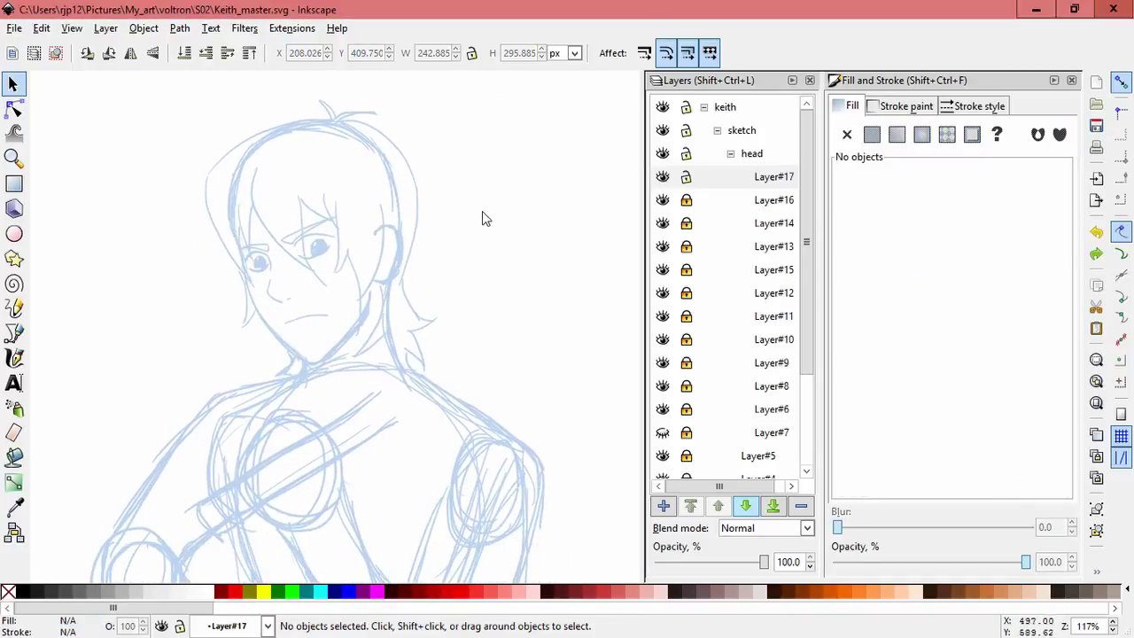
left_click(220, 215)
left_click(248, 163)
left_click(205, 182)
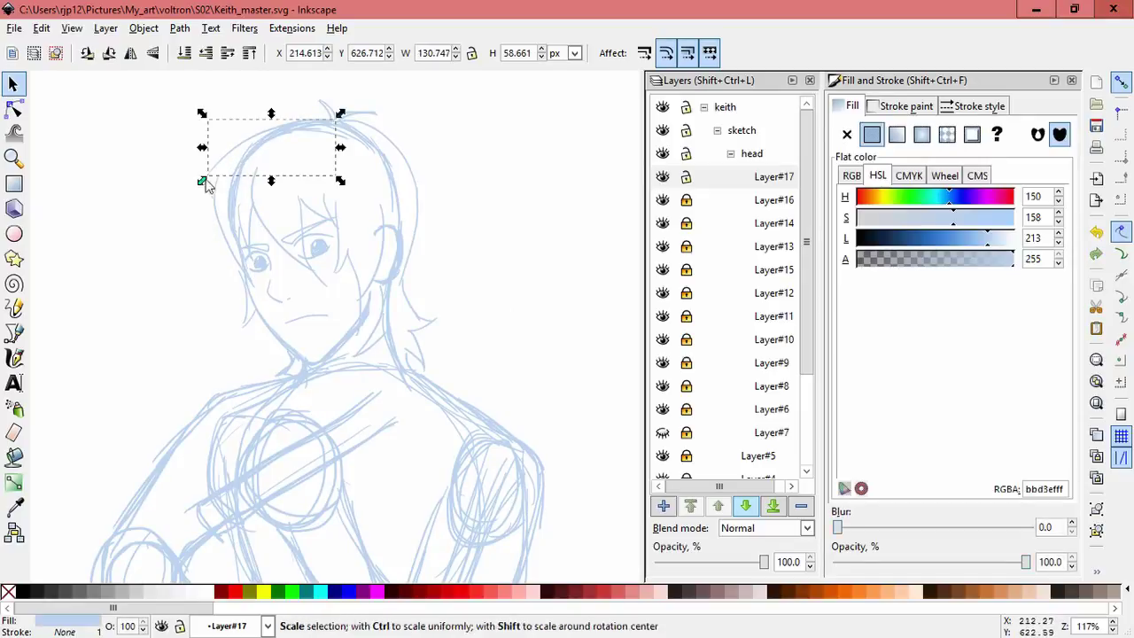
key("Escape")
left_click_drag(518, 286, 479, 273)
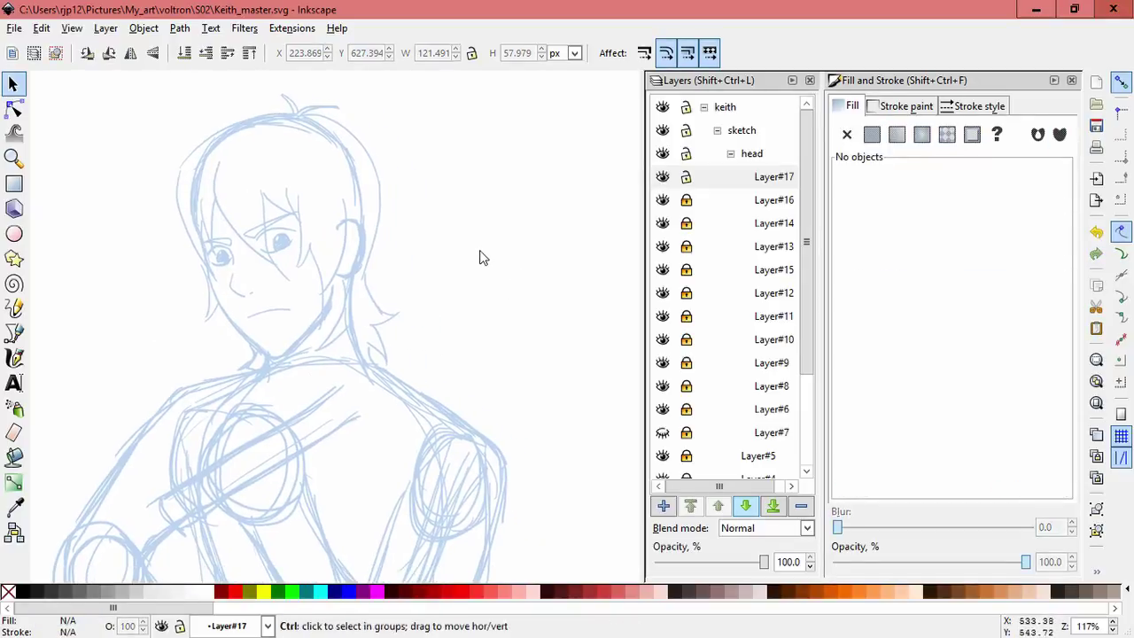
- Unlock all the sketch layers except the hidden Layer#7
key("5")
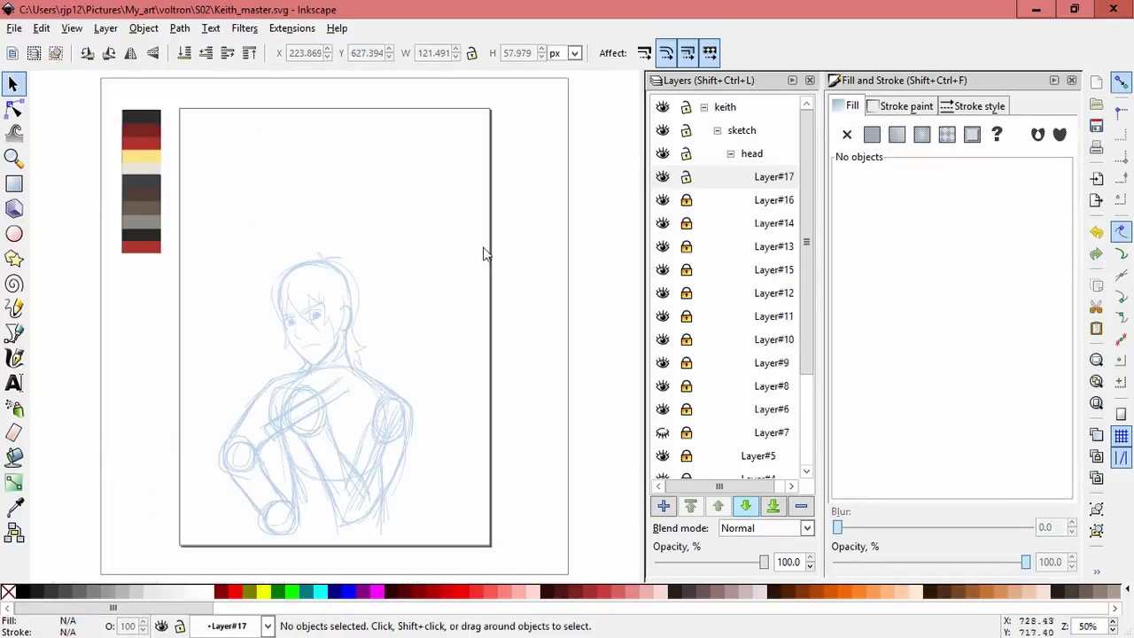
left_click_drag(685, 200, 693, 244)
left_click_drag(689, 329, 689, 379)
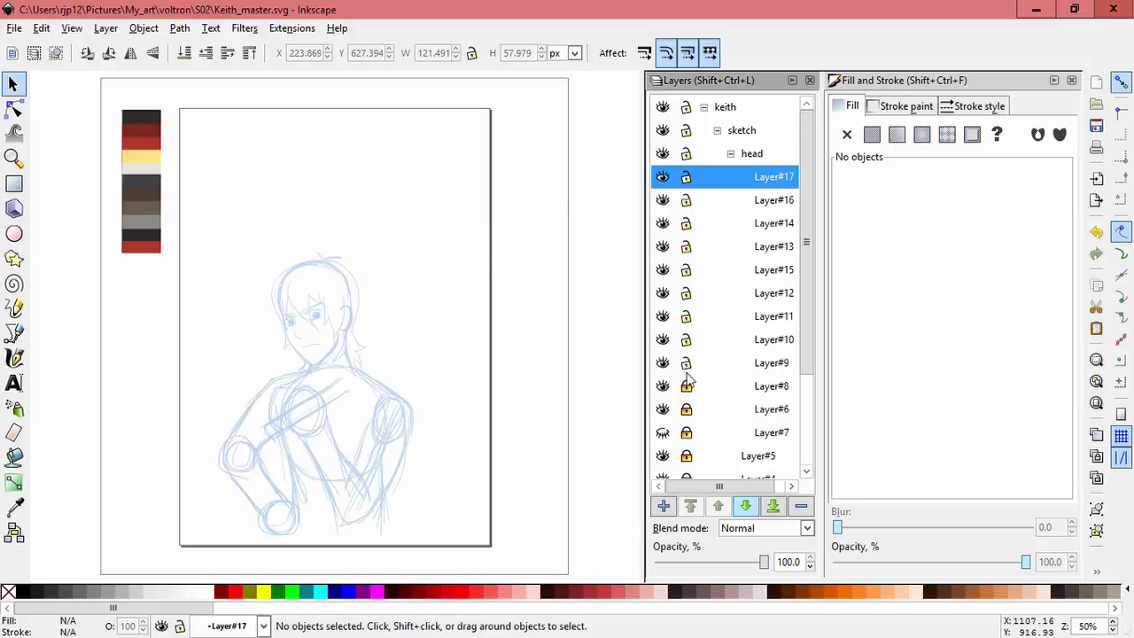
scroll(755, 306, "down", 3)
- Select the whole figure, enlarge it to about 589 × 860 px and reposition it on the page
left_click_drag(157, 228, 496, 564)
mouse_move(423, 245)
left_mouse_down()
mouse_move(481, 183)
mouse_move(452, 205)
left_mouse_up()
left_click_drag(362, 208, 340, 209)
left_click(458, 229)
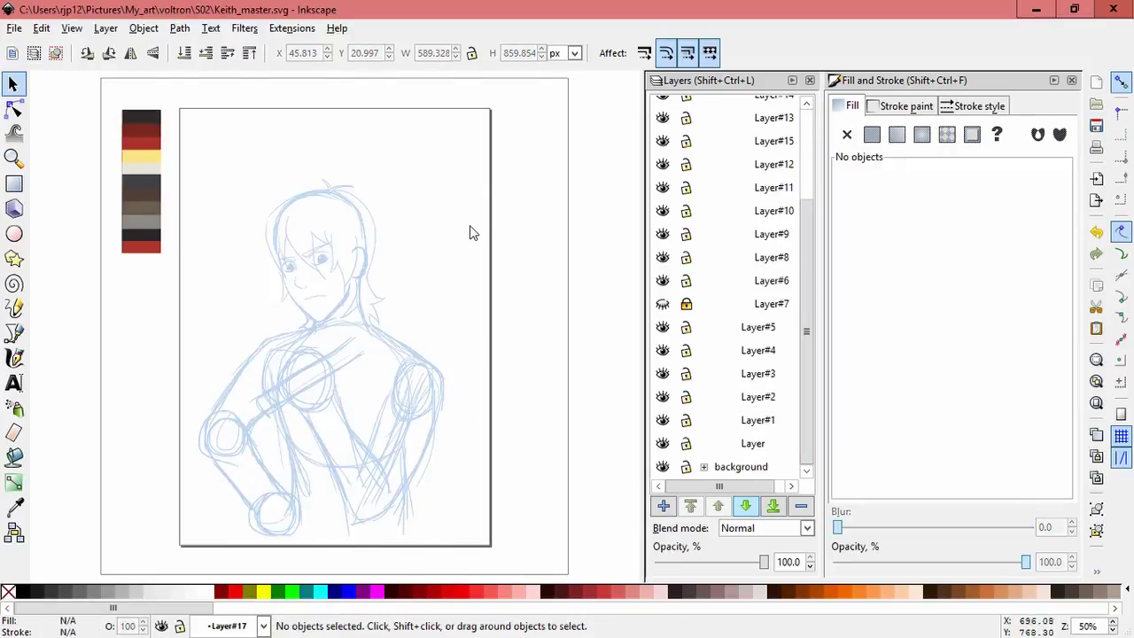
left_click_drag(440, 275, 480, 228)
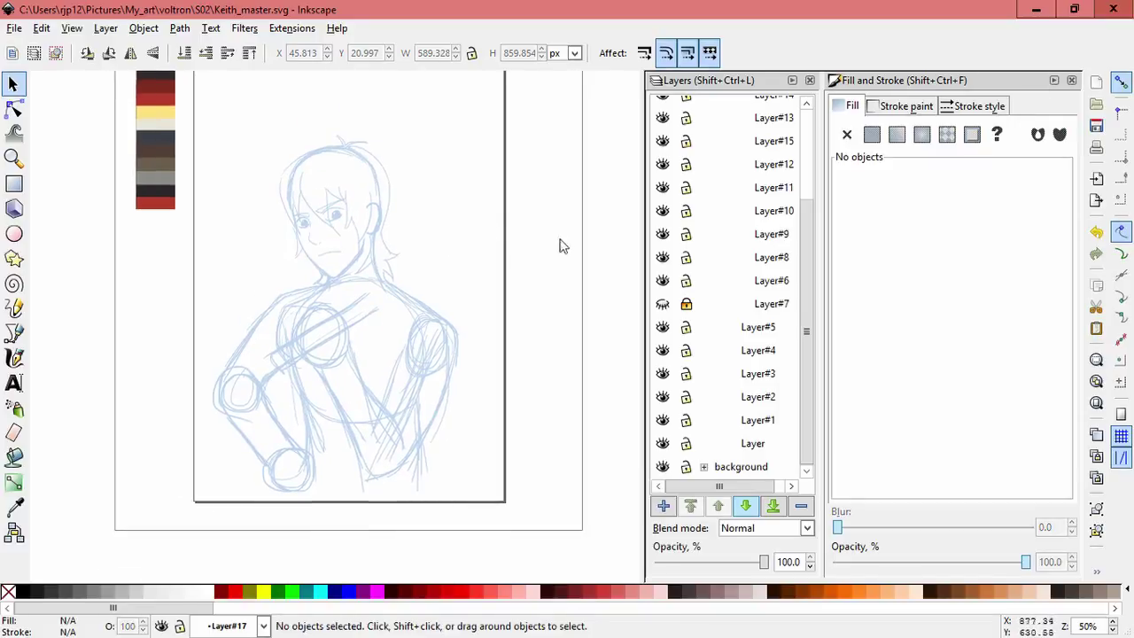
- Lock the layers inside the head group and Layer#5, and collapse the head group
scroll(689, 206, "up", 3)
left_click(686, 177)
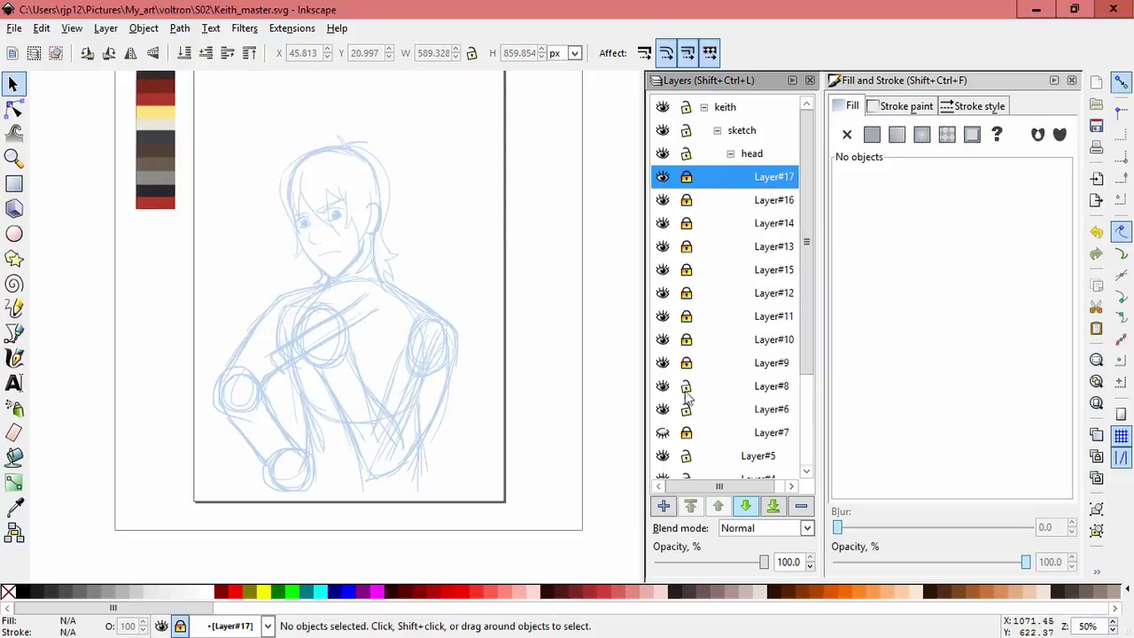
left_click(730, 153)
- Toggle the visibility of Layer#4 through Layer#1 to check which body strokes each one holds
left_click(662, 200)
left_click(662, 200)
left_click(663, 223)
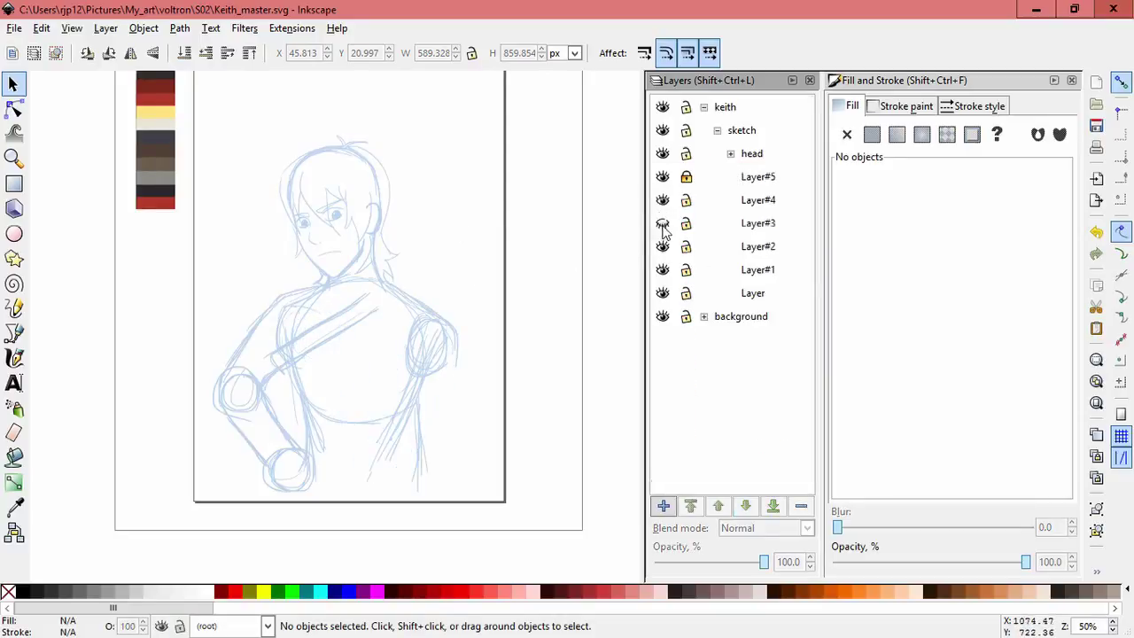
left_click(663, 223)
left_click(663, 246)
left_click(663, 246)
left_click(662, 246)
left_click(662, 247)
left_click(663, 269)
left_click(662, 270)
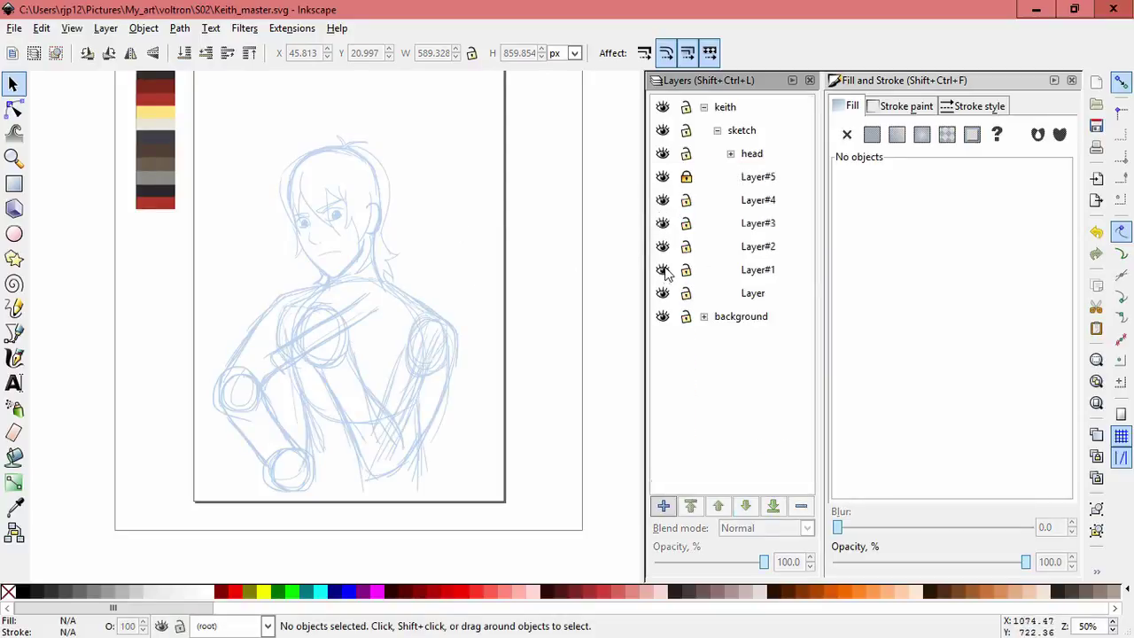
- Lock Layer#4 and Layer#3, and hide Layer#2, Layer#1 and Layer
left_click(662, 270)
left_click(663, 292)
left_click(662, 246)
left_click(663, 246)
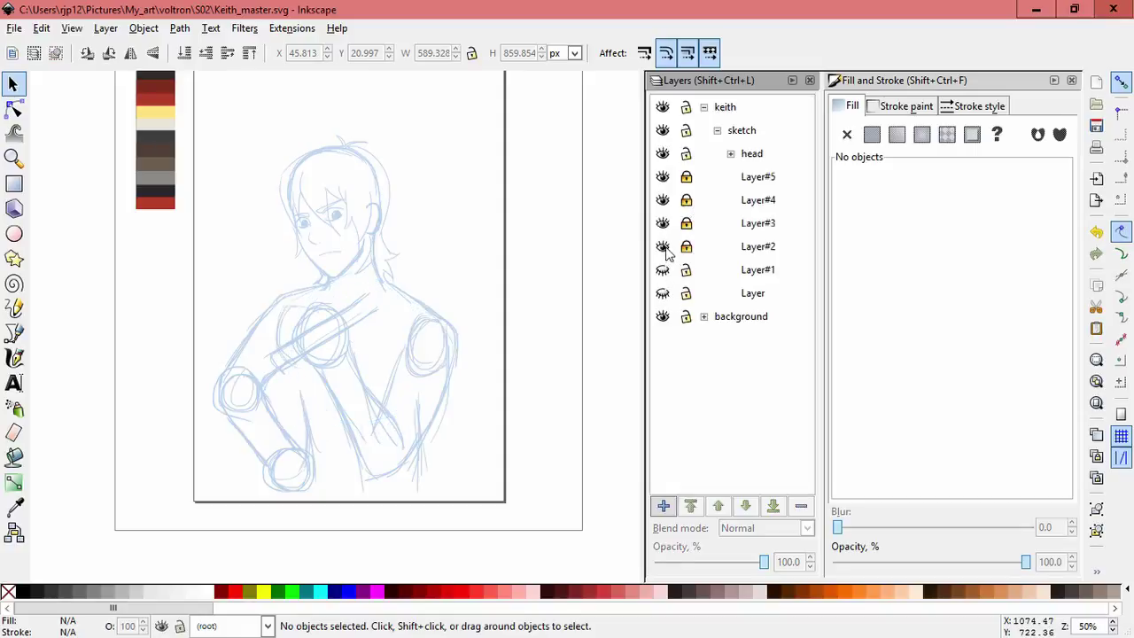
key("ctrl+a")
key("Escape")
left_click(662, 269)
key("ctrl+a")
key("Escape")
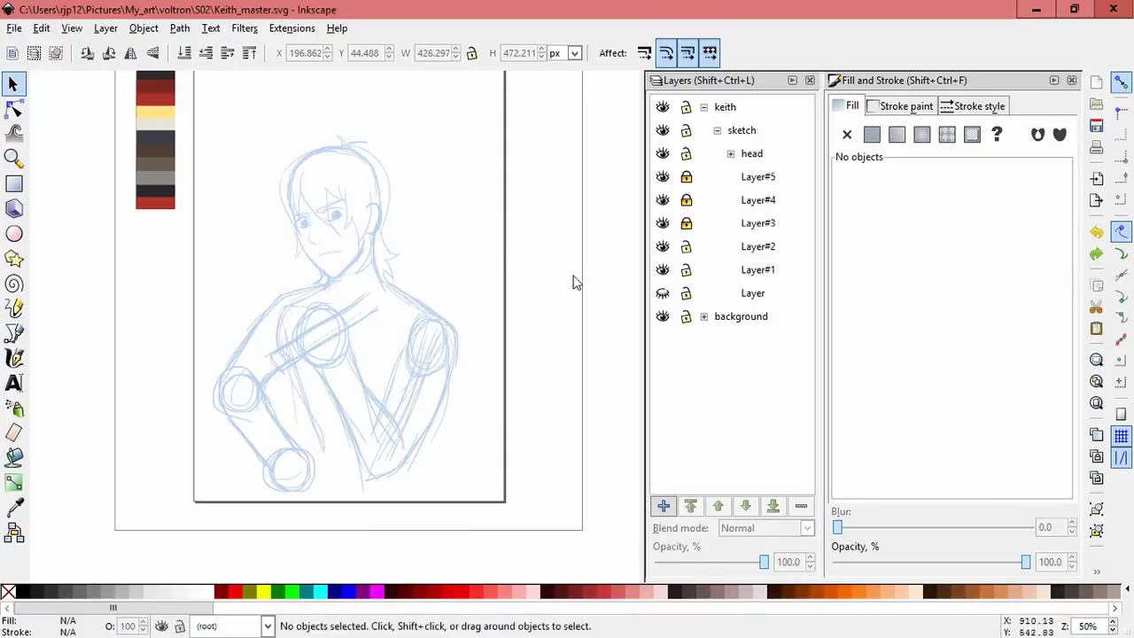
left_click(662, 246)
left_click(662, 269)
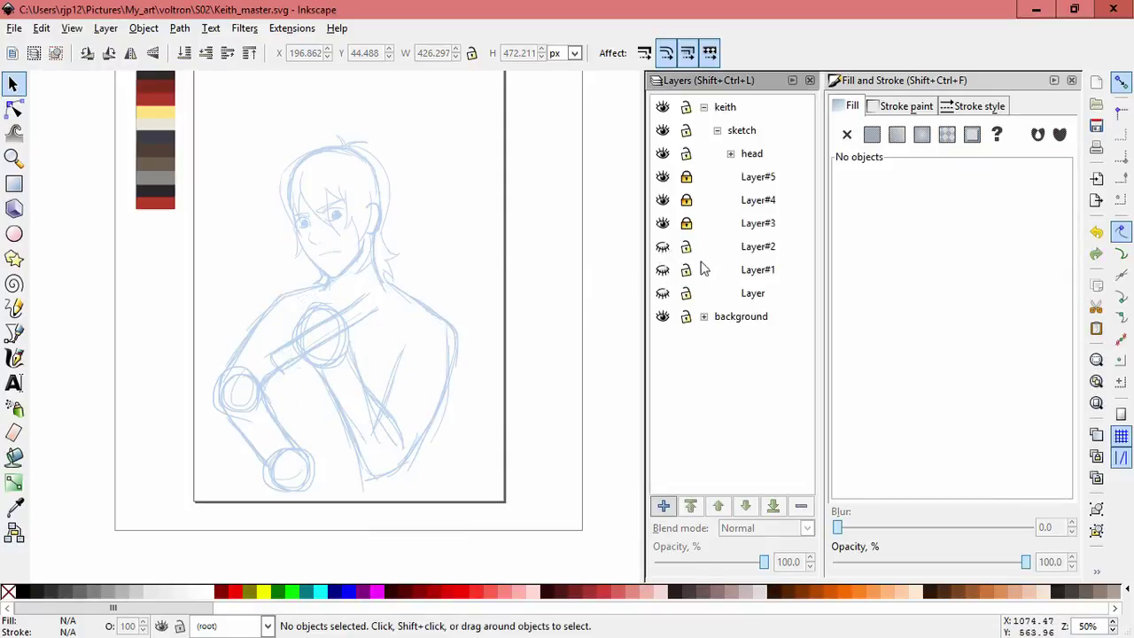
- Add a new layer above Layer#2 and activate the Calligraphy tool
left_click(757, 246)
left_click(662, 506)
key("Return")
key("c")
- Sketch the torso's two side contours from the chest down to the waist behind the arms
scroll(377, 373, "up", 1)
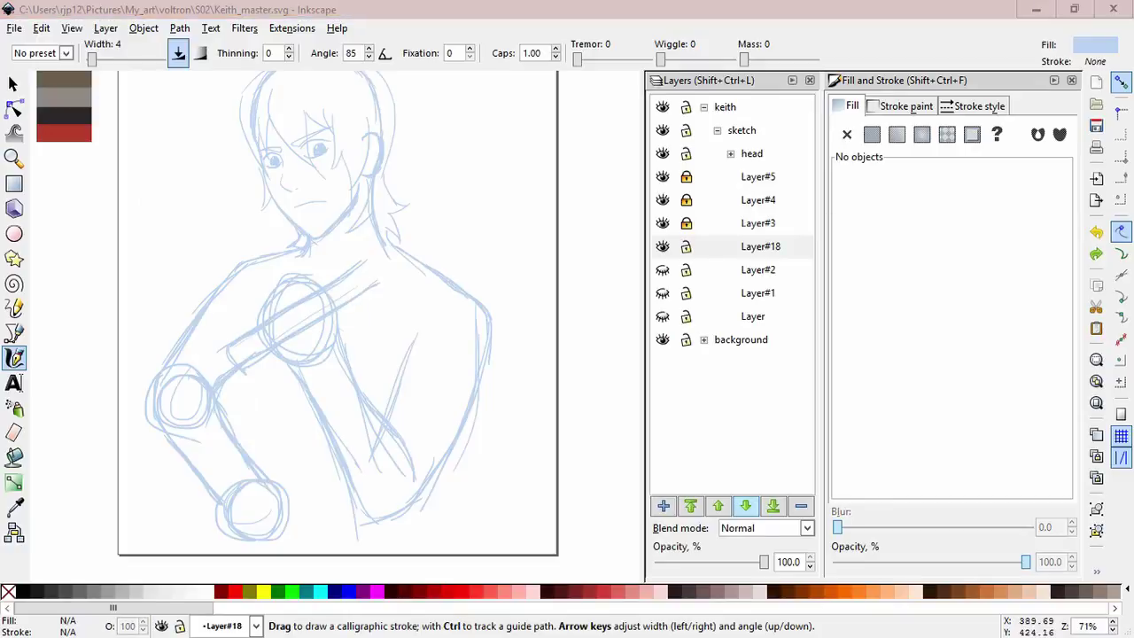
left_click_drag(469, 183, 486, 283)
scroll(331, 329, "up", 1)
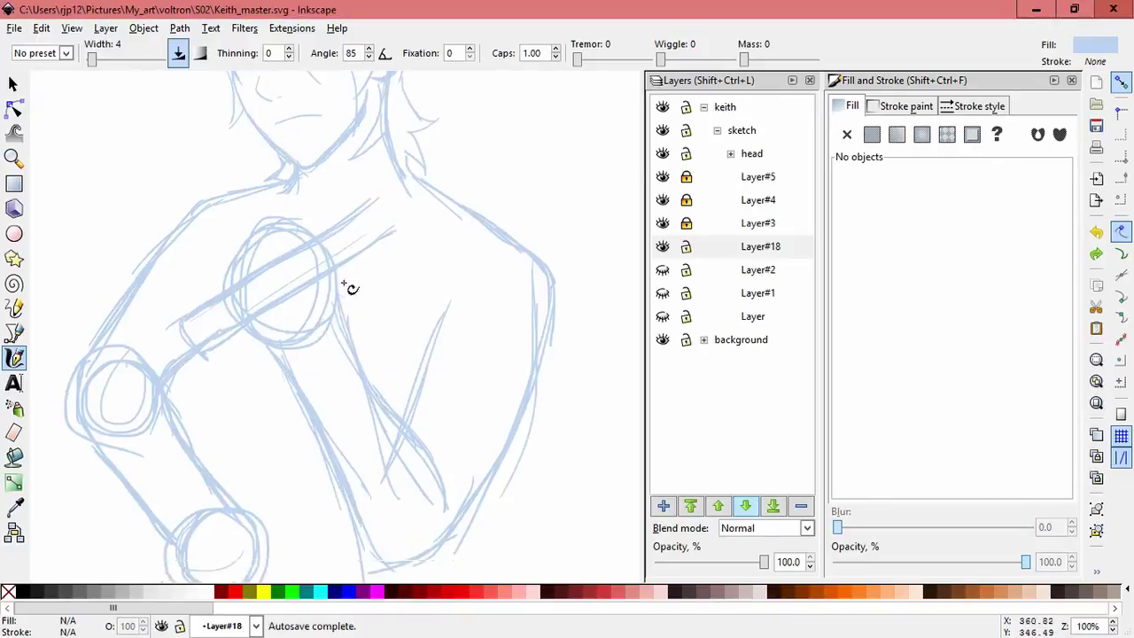
scroll(222, 266, "down", 2)
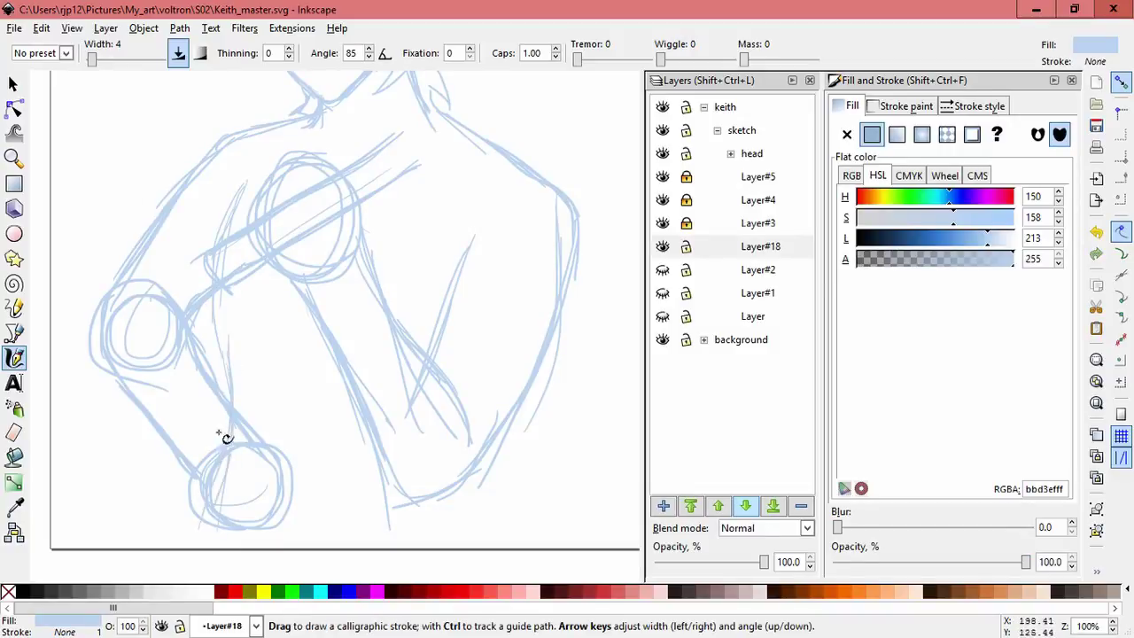
mouse_move(501, 250)
left_mouse_down()
mouse_move(478, 545)
mouse_move(468, 458)
mouse_move(474, 542)
left_mouse_up()
scroll(270, 312, "up", 5)
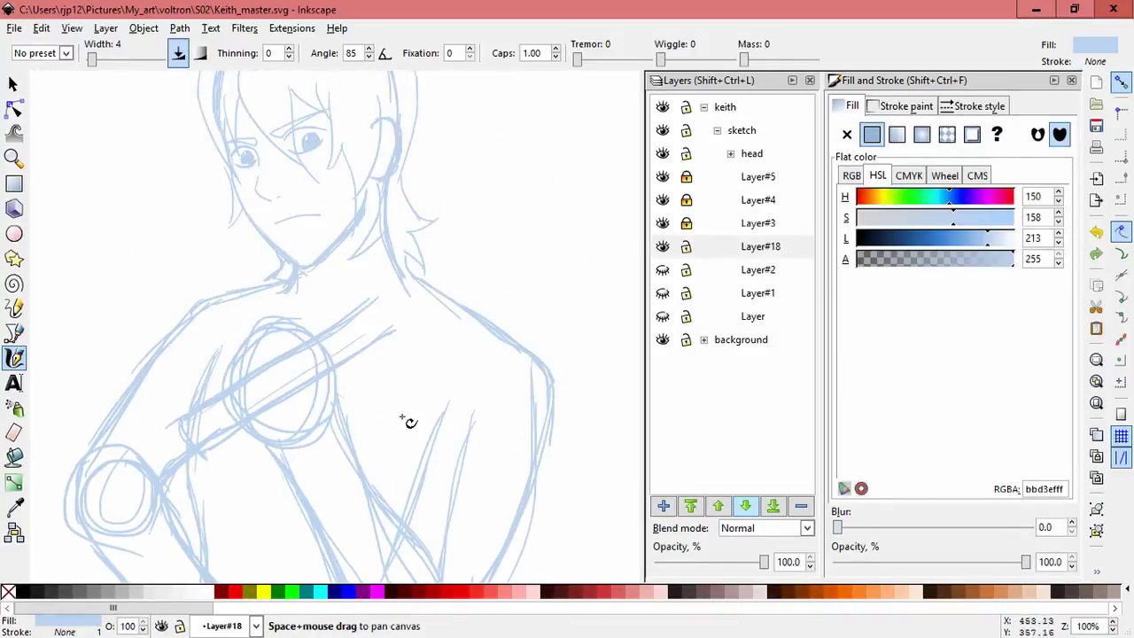
scroll(523, 296, "down", 1)
scroll(483, 259, "right", 2)
- Select the torso contour strokes on the figure's right side of the drawing and shift them slightly outward
key("s")
left_click_drag(268, 383, 284, 377)
left_click(328, 388)
left_click_drag(489, 496, 409, 252)
left_click_drag(425, 299, 434, 299)
left_click(521, 323)
- Adjust the height and placement of the torso contour strokes beside the bent arm on the left of the drawing
left_click(257, 380)
left_click_drag(260, 226, 260, 213)
left_click(328, 493)
left_click(269, 248)
left_click_drag(311, 528, 152, 171)
left_click_drag(259, 211, 256, 240)
key("Escape")
- Nudge the torso contour strokes on the right of the drawing inward in small steps
left_click_drag(491, 496, 375, 233)
key("Left")
key("Left")
key("Left")
key("Left")
key("Left")
key("Left")
key("Left")
key("Left")
key("Left")
key("Left")
left_click(510, 495)
- Move the torso contour on the left of the drawing to about X 182, Y -2 px
left_click_drag(351, 501, 133, 188)
left_click_drag(258, 304, 256, 296)
key("Escape")
key("minus")
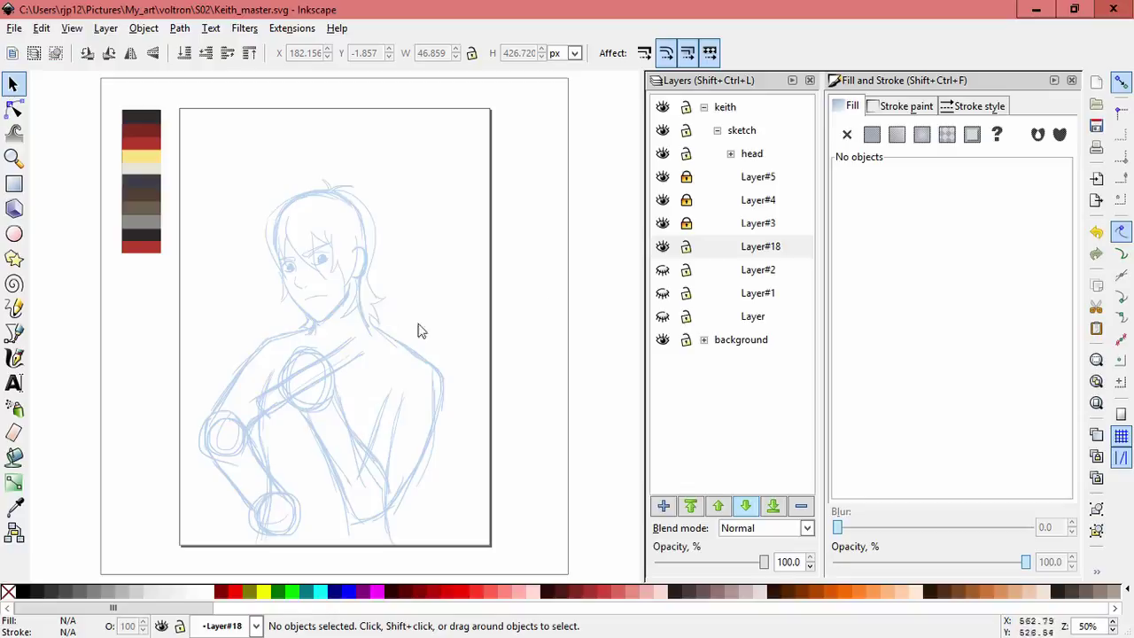
- Lock Layer#18, unlock Layer#4 and resize the bent arm's strokes to about 307 × 540 px
left_click(686, 246)
mouse_move(336, 311)
left_mouse_down()
mouse_move(156, 546)
mouse_move(173, 553)
left_mouse_up()
key("Escape")
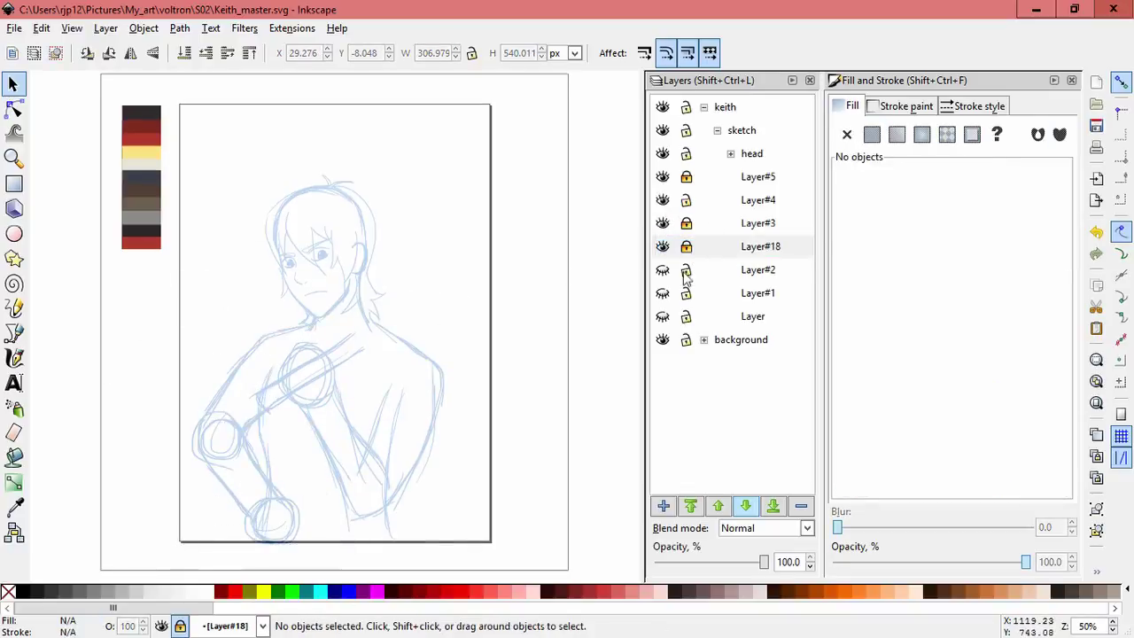
- Lock Layer#4, unlock Layer#18 and move the torso contour beside the bent arm to about X 195, Y 4 px
left_click(686, 246)
left_click_drag(193, 291, 295, 460)
left_click_drag(280, 470, 274, 467)
left_click(417, 256)
mouse_move(271, 518)
left_mouse_down()
mouse_move(144, 321)
mouse_move(271, 518)
left_mouse_up()
left_click_drag(293, 414, 286, 445)
left_click(327, 512)
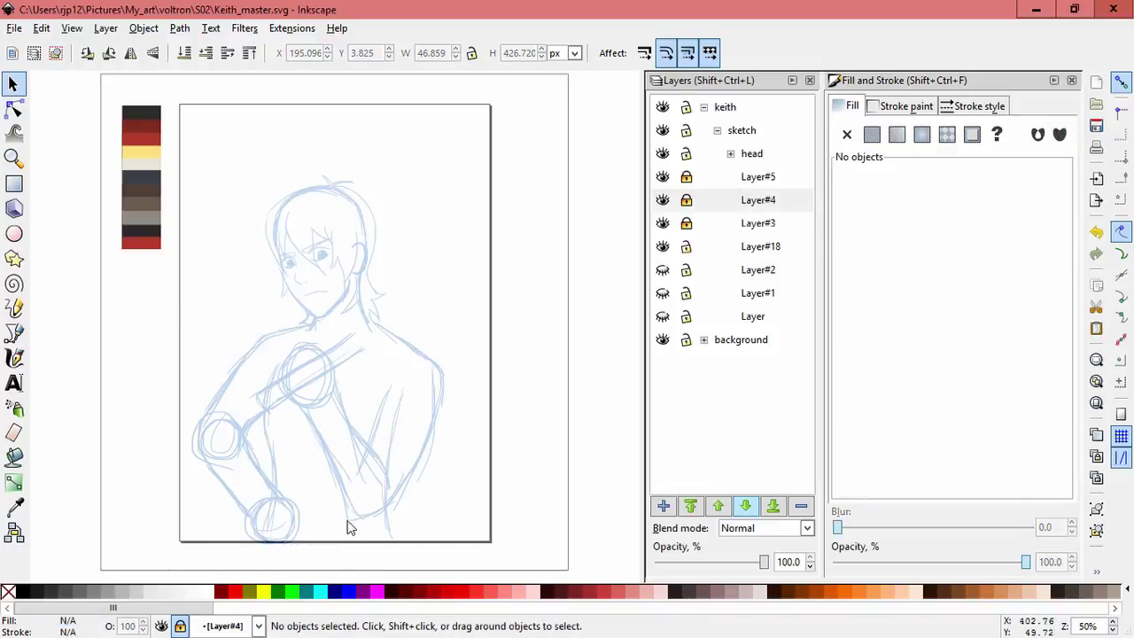
- Lock Layer#18, unlock Layer#4 and stretch the bent arm's strokes to about 307 × 572 px, saving the drawing
left_click(660, 200)
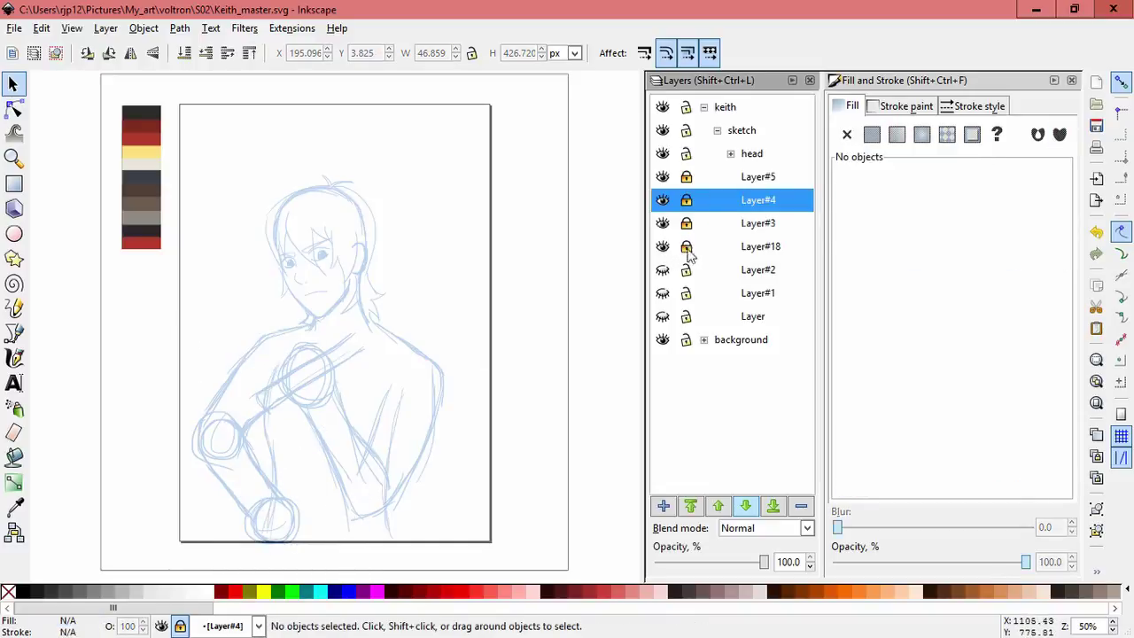
left_click(662, 201)
left_click(662, 200)
left_click(686, 200)
key("ctrl+a")
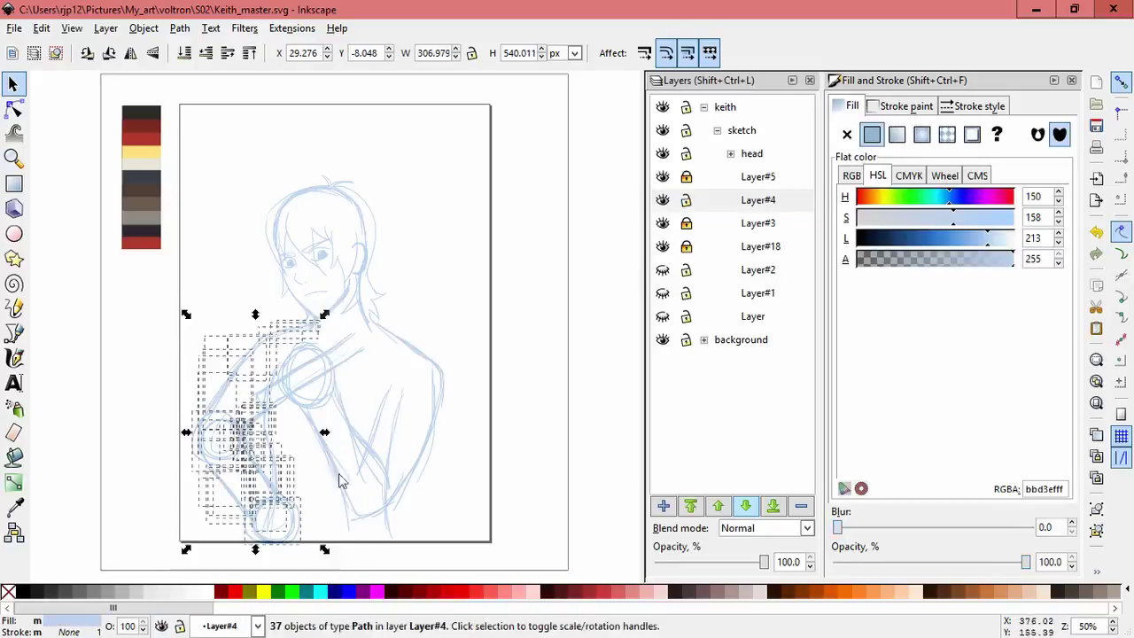
scroll(296, 458, "down", 3)
left_click_drag(294, 458, 296, 470)
left_click(370, 401)
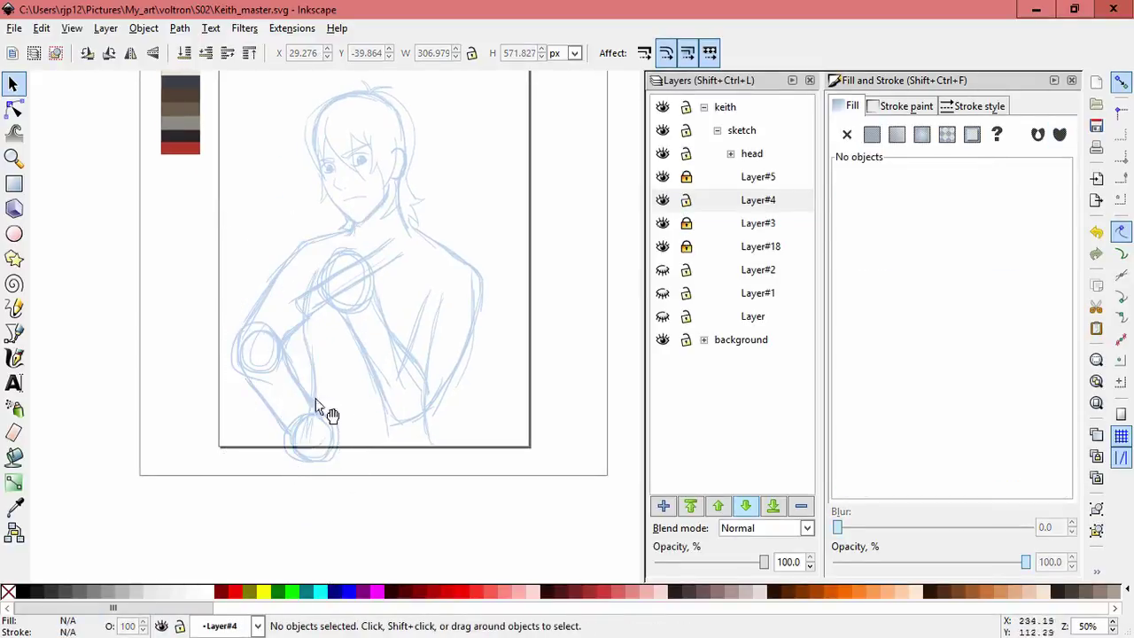
key("5")
key("ctrl+s")
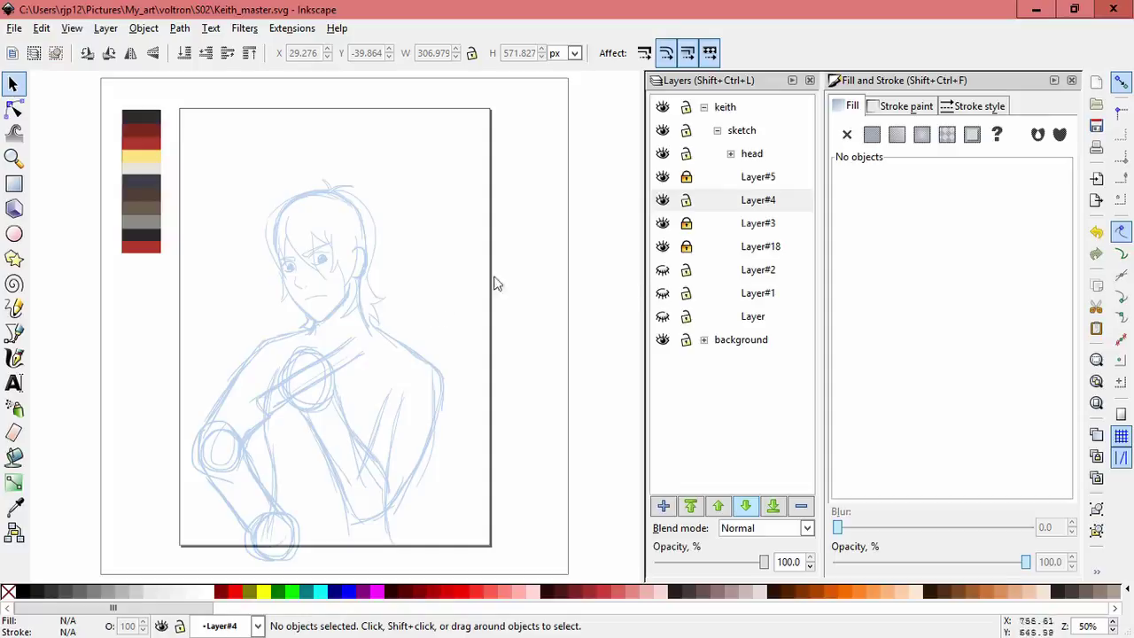
- Unlock Layer#3 and Layer#18 and move the arms and torso together to about X 24, Y -52 px
key("ctrl+a")
left_click(686, 223)
left_click(686, 247)
left_click(758, 199)
left_click_drag(168, 531, 403, 360)
key("Escape")
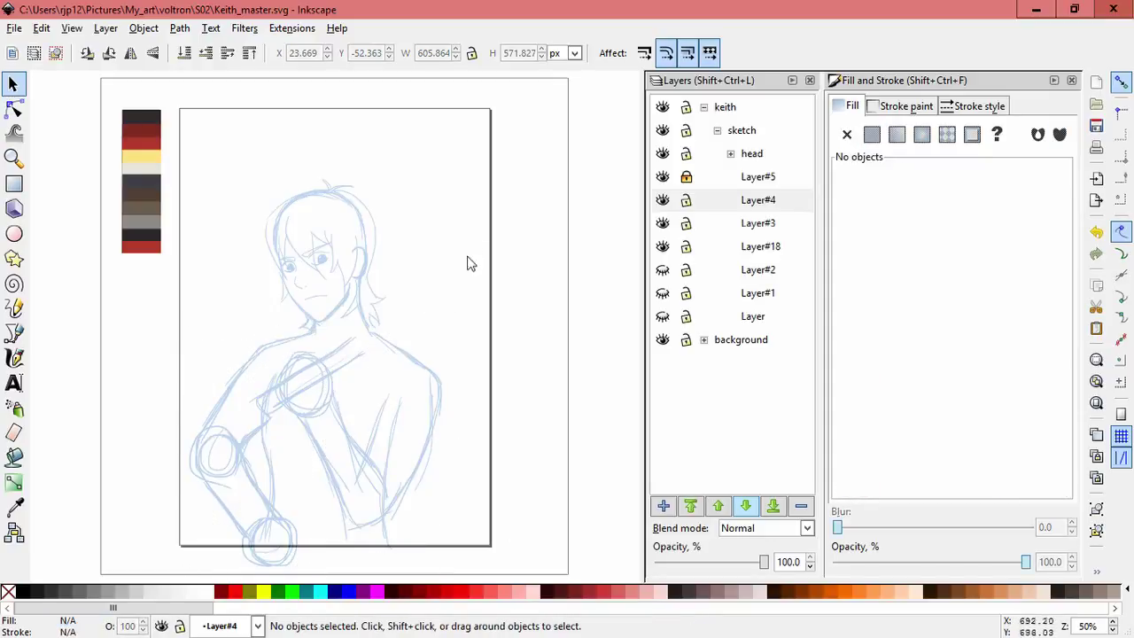
- Lock the body layers, hide the rough hair on Layer#17 and unlock the head layers from Layer#6 to Layer#16
left_click(675, 202)
left_click(663, 178)
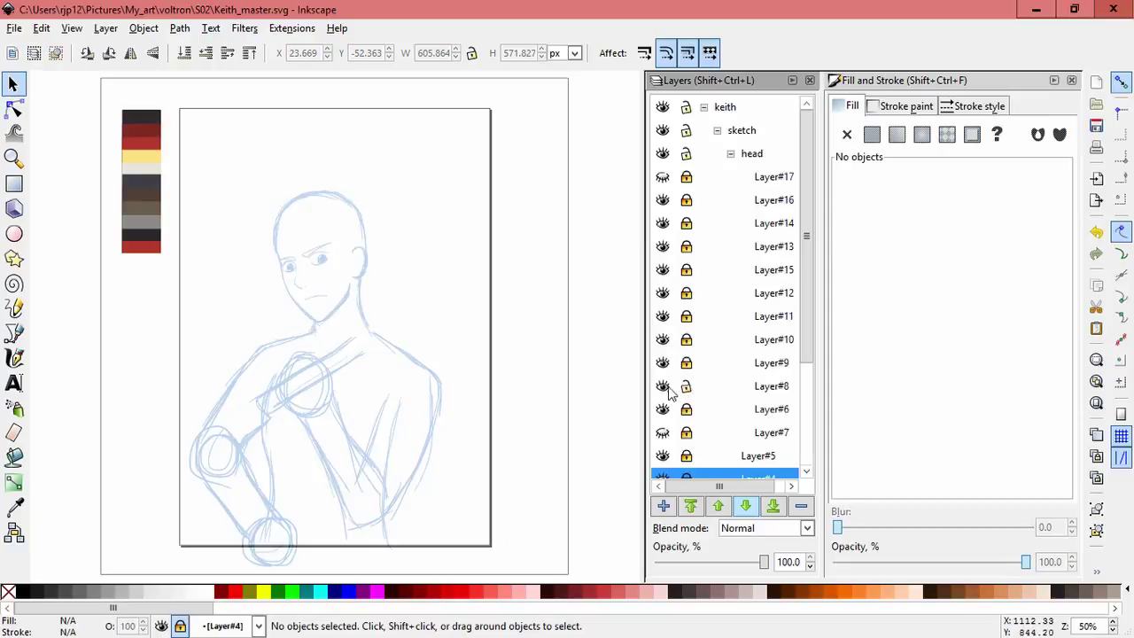
left_click_drag(344, 253, 375, 336)
left_click(423, 347)
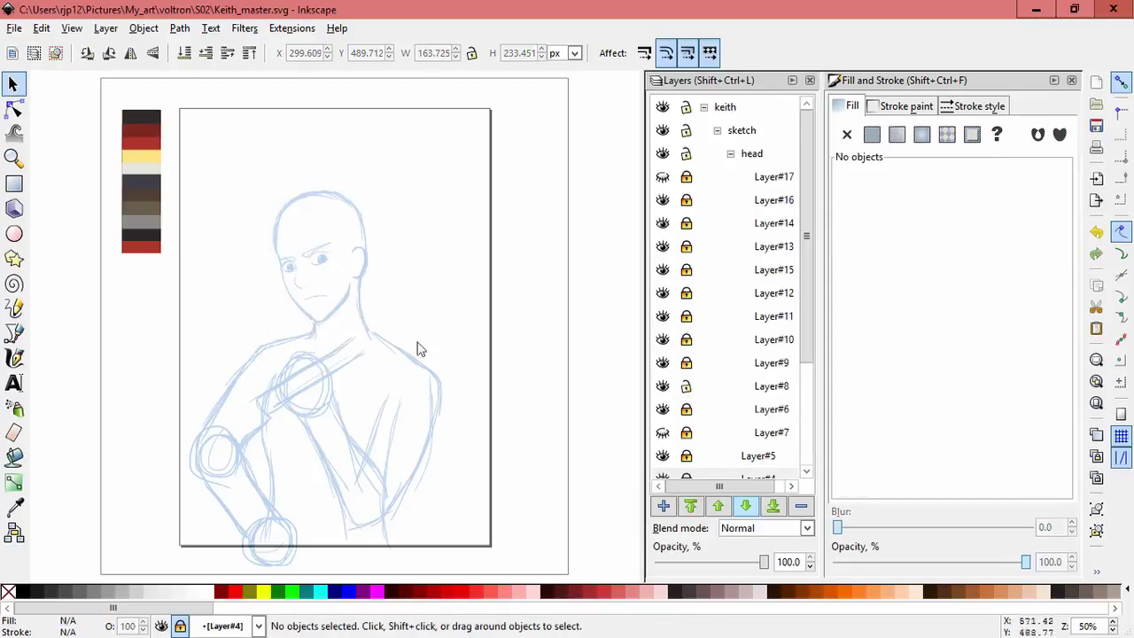
scroll(399, 341, "up", 1, "ctrl")
left_click(686, 385)
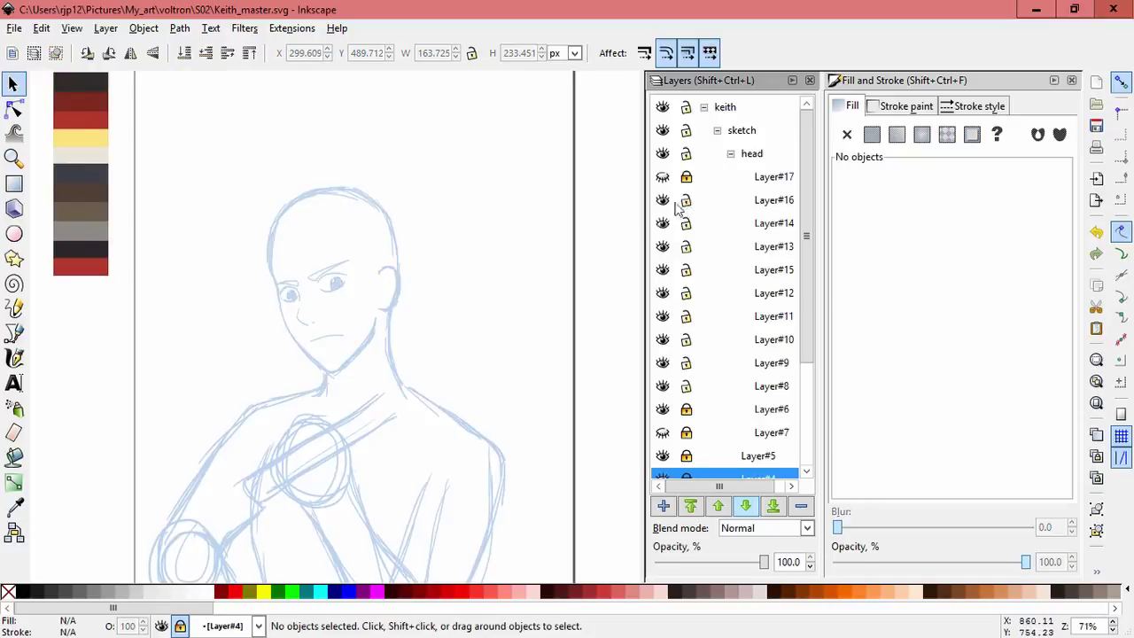
left_click(662, 433)
- Move all the head and neck strokes together to about X 226, Y 500 px
key("ctrl+alt+a")
left_click_drag(392, 370, 388, 354)
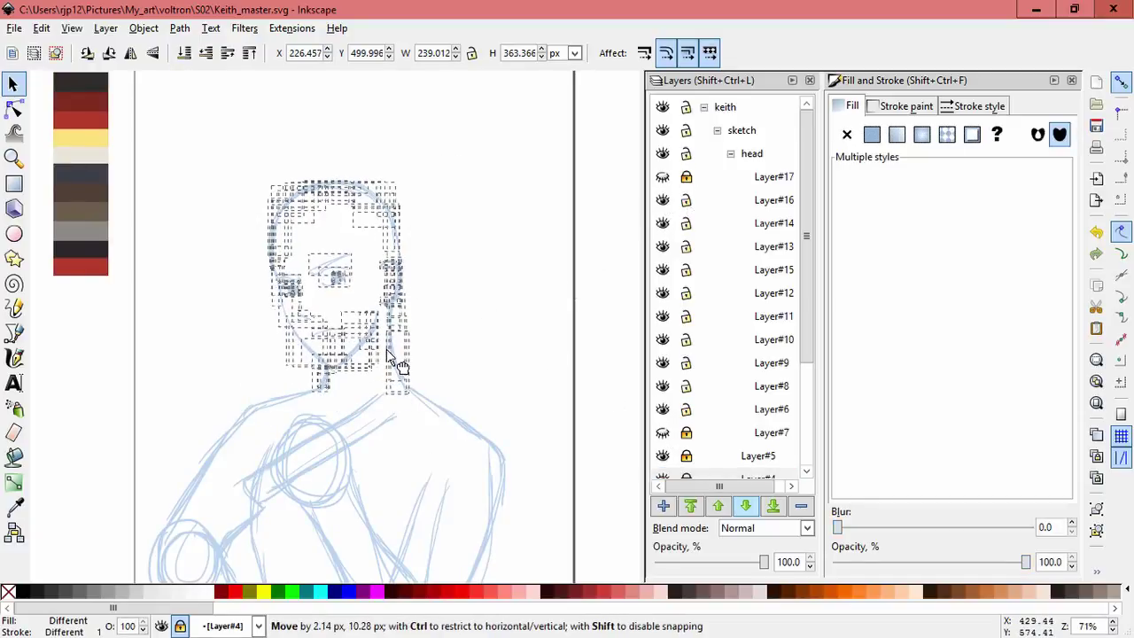
key("Escape")
left_click(314, 385)
key("Escape")
key("1")
- Adjust the neck strokes and fit the head onto the shoulders at about 231 × 359 px, X 227, Y 499 px
left_click(350, 398)
left_click_drag(359, 407, 263, 398)
left_click_drag(346, 387, 349, 363)
key("Escape")
left_click(346, 363)
left_click(498, 247)
left_click(427, 390)
mouse_move(589, 251)
left_mouse_down()
mouse_move(467, 367)
mouse_move(476, 373)
left_mouse_up()
left_click_drag(428, 296, 506, 430)
key("Escape")
scroll(491, 273, "down", 1)
key("ctrl+alt+a")
left_click_drag(457, 344, 463, 354)
key("Escape")
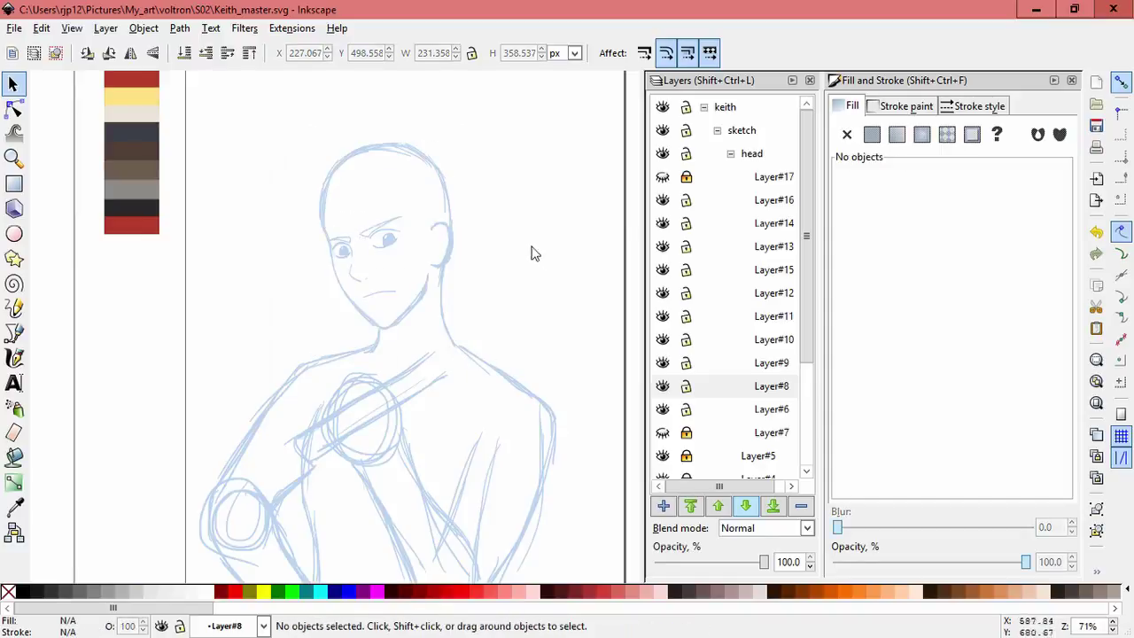
- Lock the head layers, show and unlock Layer#17 and fit the rough hair strokes over the head
scroll(531, 266, "down", 2)
left_click(662, 177)
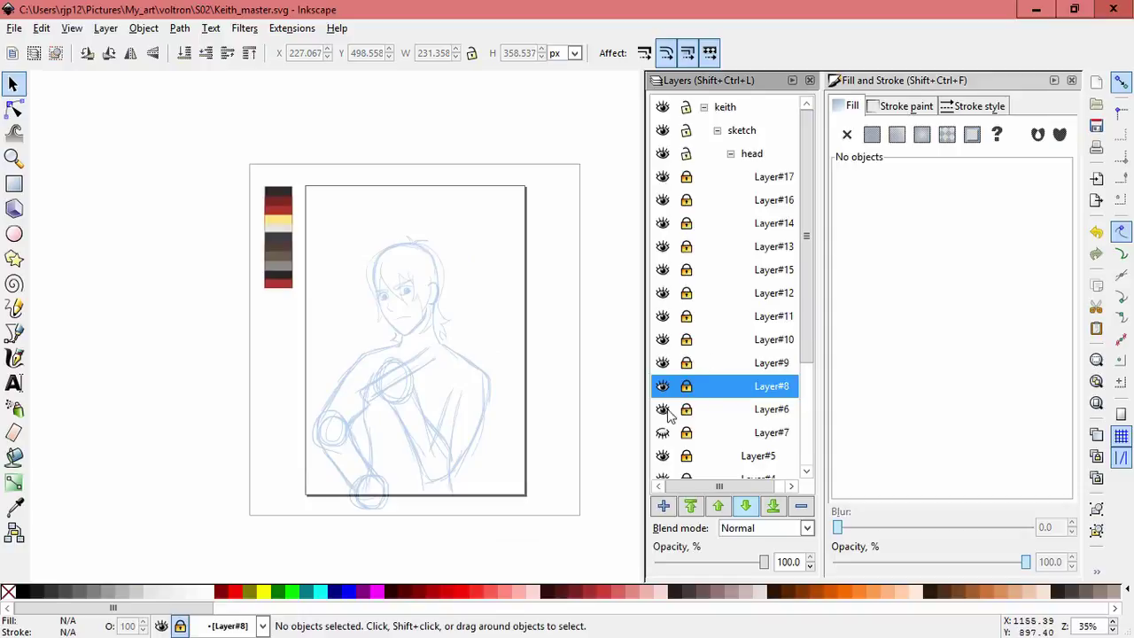
left_click(686, 178)
key("ctrl+a")
scroll(486, 327, "up", 3)
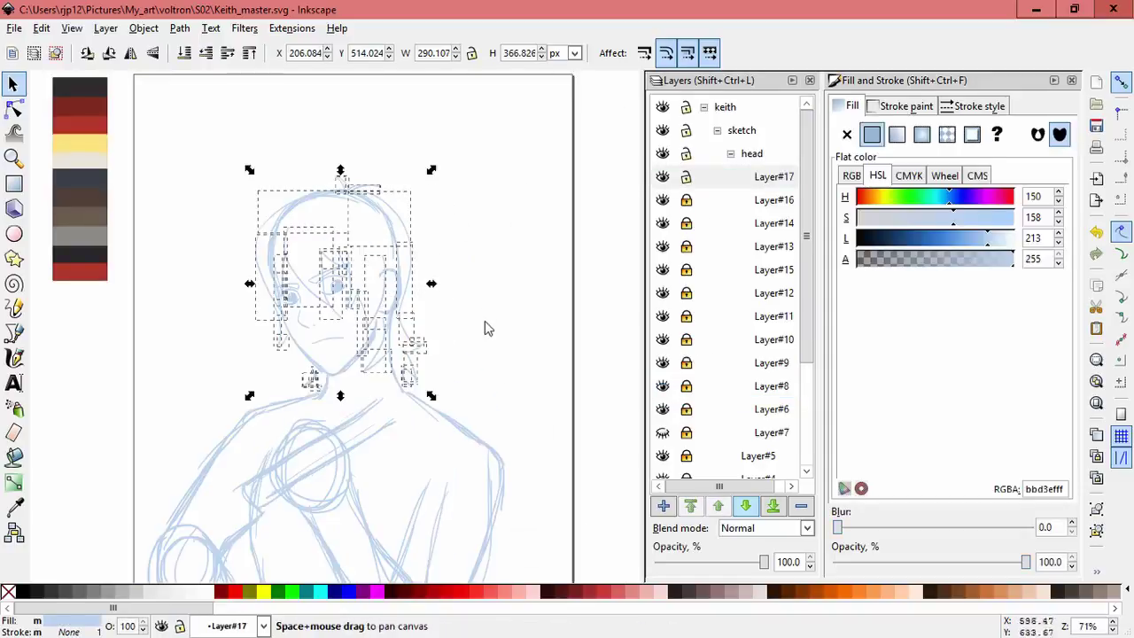
left_click_drag(470, 208, 468, 203)
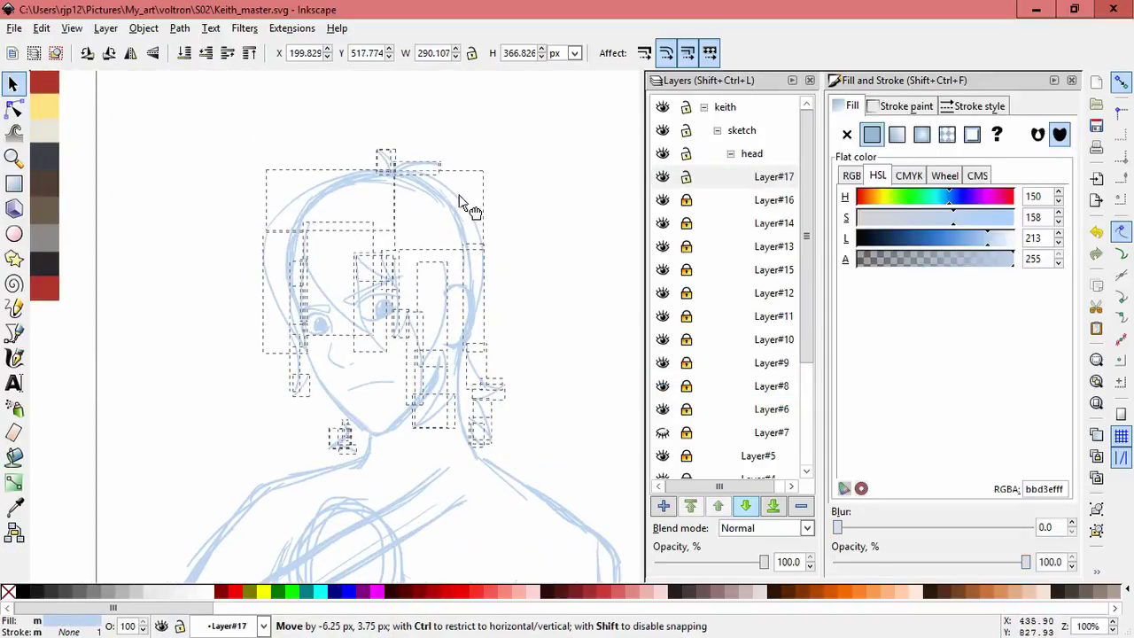
key("Escape")
mouse_move(539, 498)
left_mouse_down()
mouse_move(203, 182)
mouse_move(202, 146)
left_mouse_up()
left_click_drag(471, 322, 488, 385)
- Adjust the hair tufts on both sides of the neck, making the left one about 33 × 59 px
left_click_drag(443, 450, 354, 421)
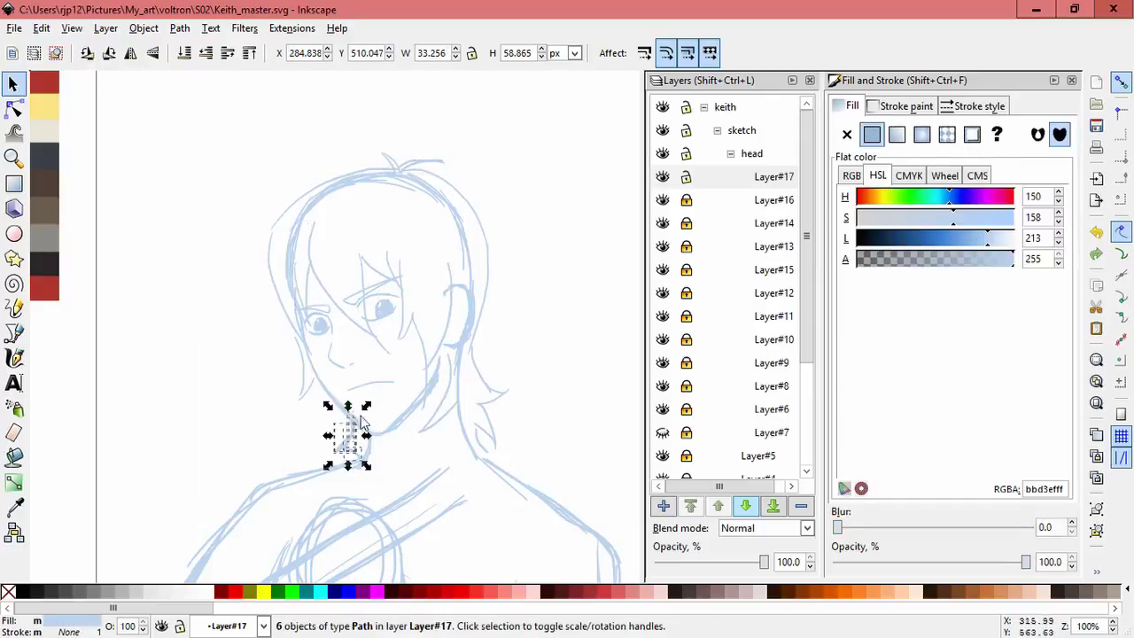
left_click(509, 478)
left_click(483, 451)
left_click(509, 411)
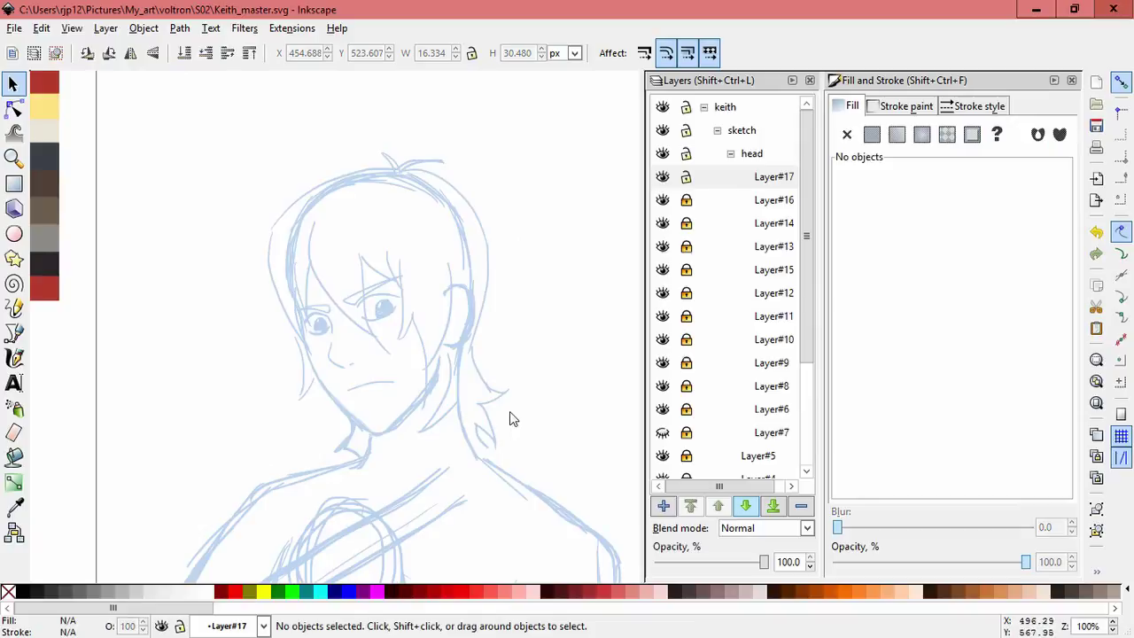
left_click(488, 455)
mouse_move(483, 447)
left_mouse_down()
mouse_move(481, 460)
mouse_move(468, 443)
left_mouse_up()
left_click(524, 416)
scroll(435, 248, "down", 2)
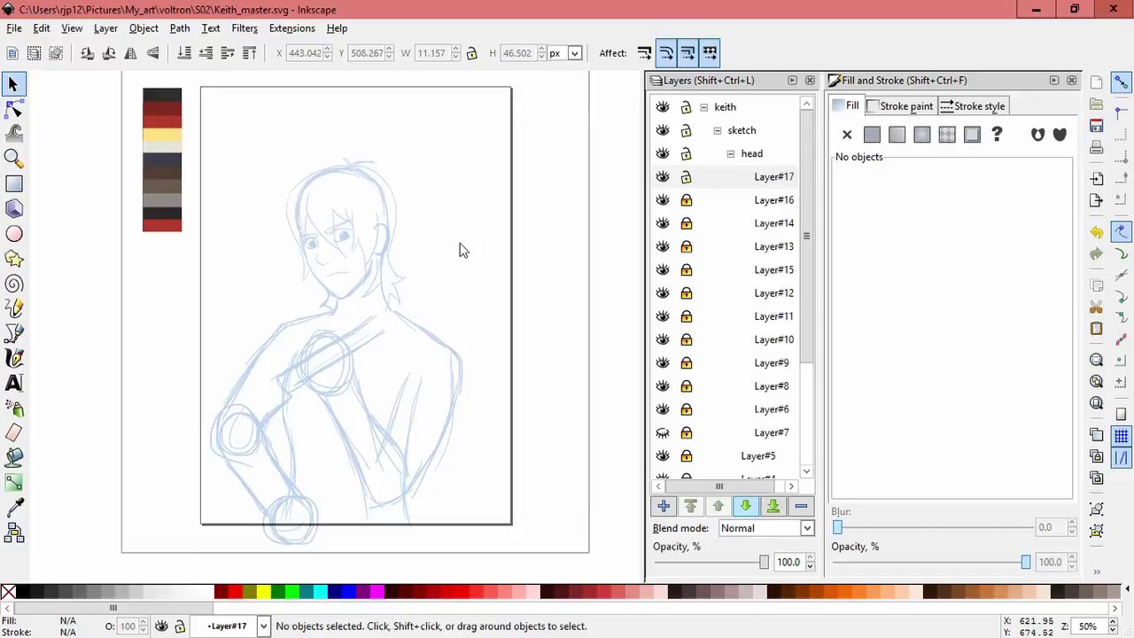
- Lock Layer#17, collapse the head group and unlock Layer#3 and Layer#4
left_click(696, 177)
left_click(730, 154)
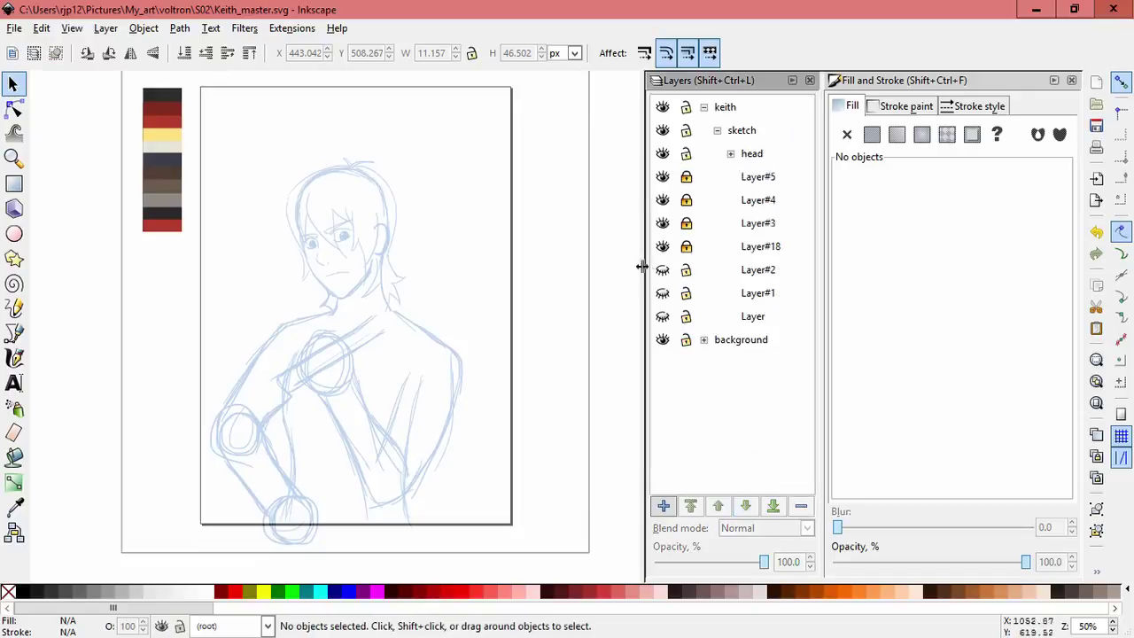
left_click(685, 223)
left_click_drag(271, 310, 499, 289)
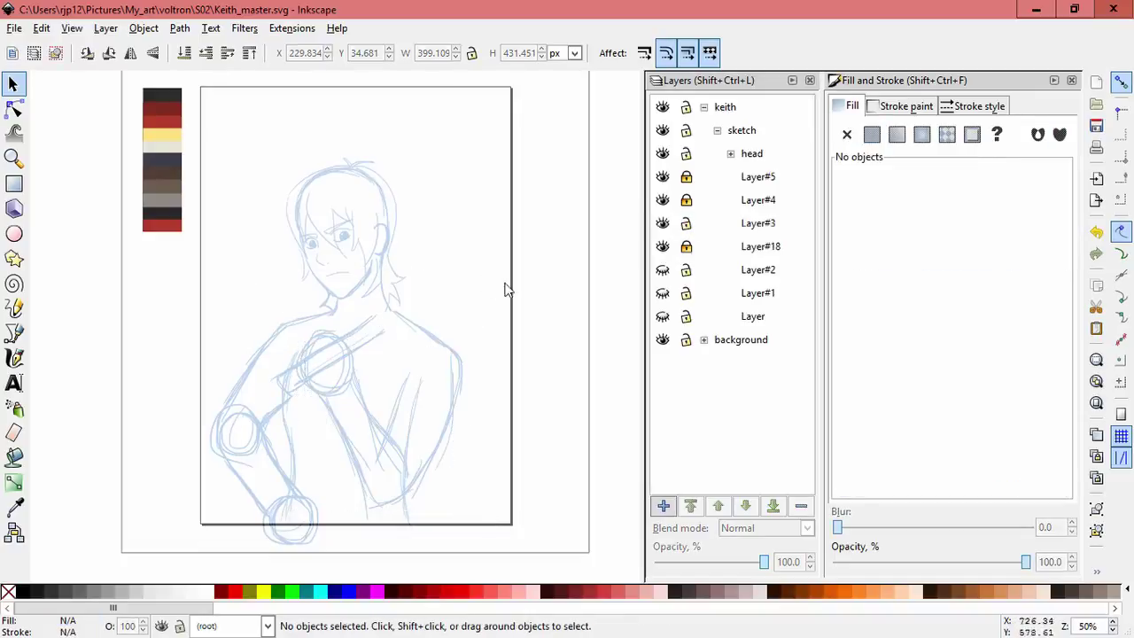
left_click(686, 200)
- Rotate the crossed arm, chest circle and shoulder strokes slightly and place them at about X 205, Y 28 px
mouse_move(278, 303)
left_mouse_down()
mouse_move(481, 524)
mouse_move(488, 307)
left_mouse_up()
key("Escape")
mouse_move(387, 321)
left_mouse_down()
mouse_move(306, 383)
mouse_move(361, 356)
mouse_move(340, 439)
mouse_move(412, 471)
mouse_move(518, 450)
mouse_move(449, 301)
left_mouse_up()
left_click(453, 356)
left_click_drag(459, 526, 469, 518)
left_click(499, 343)
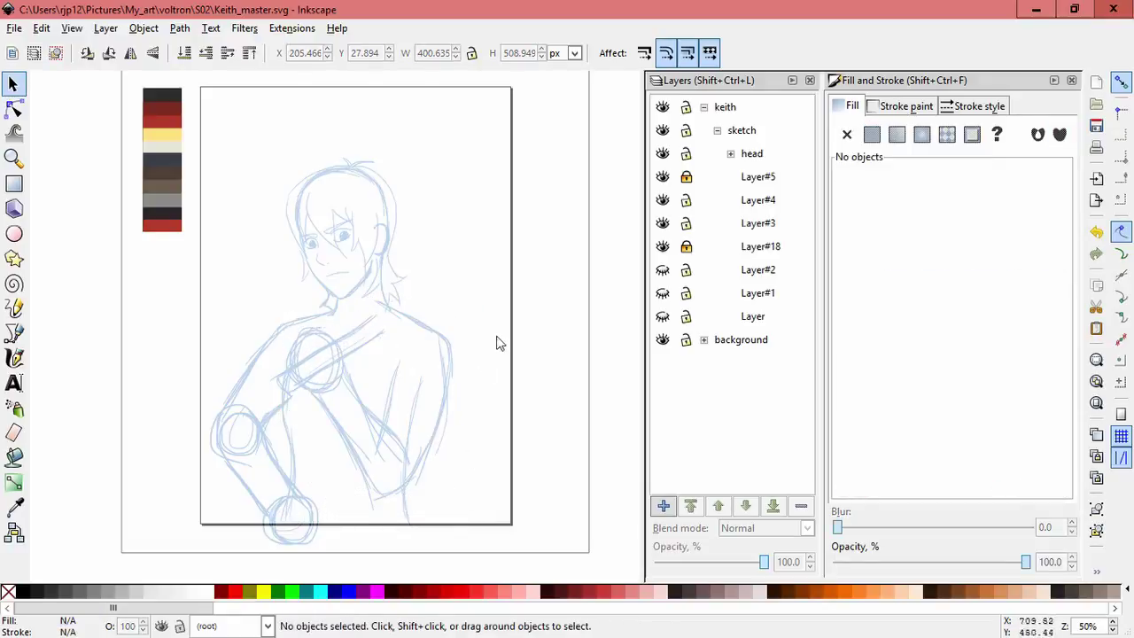
left_click(44, 28)
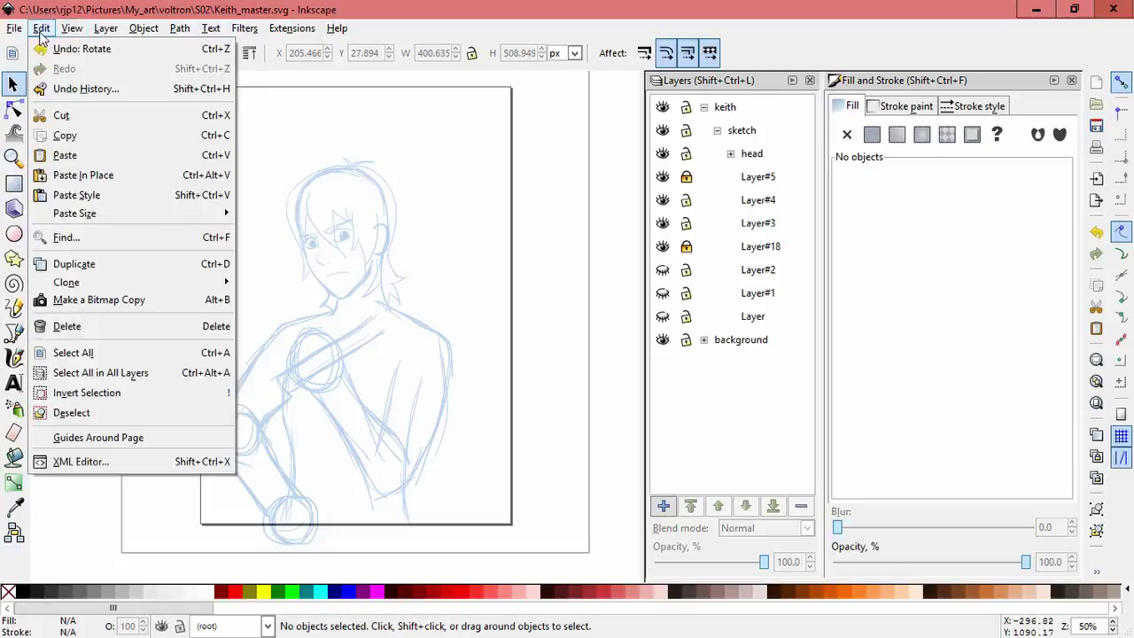
left_click(82, 49)
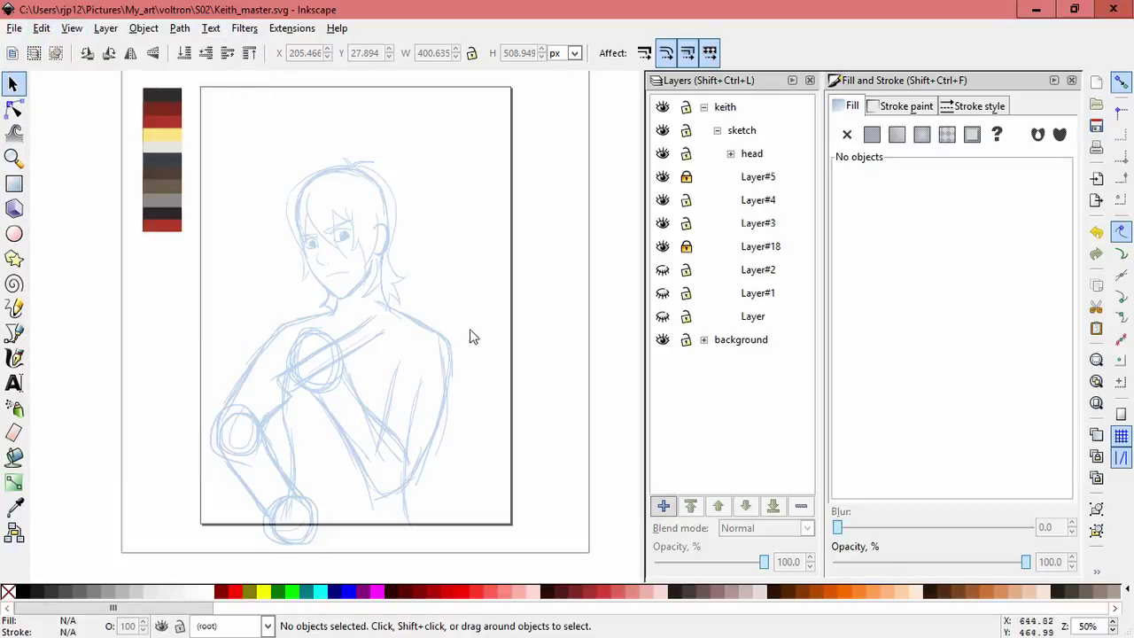
- Readjust the crossed arm and shoulder strokes to about 401 × 509 px at X 218, Y 19 px
mouse_move(355, 324)
left_mouse_down()
mouse_move(419, 302)
mouse_move(435, 362)
mouse_move(380, 504)
mouse_move(260, 385)
mouse_move(441, 368)
mouse_move(450, 403)
left_mouse_up()
key("Escape")
left_click(440, 334)
left_click(452, 347)
key("Escape")
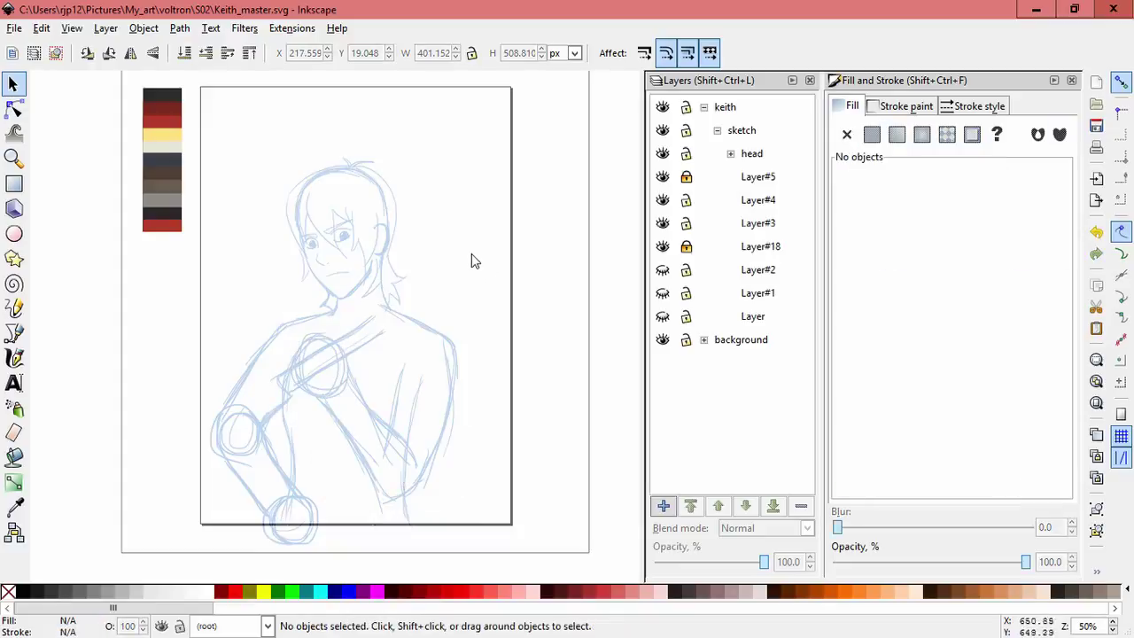
- Reselect the crossed arm, chest circle and shoulder strokes and shift them slightly toward the body
left_click_drag(485, 537, 266, 349)
left_click(461, 519)
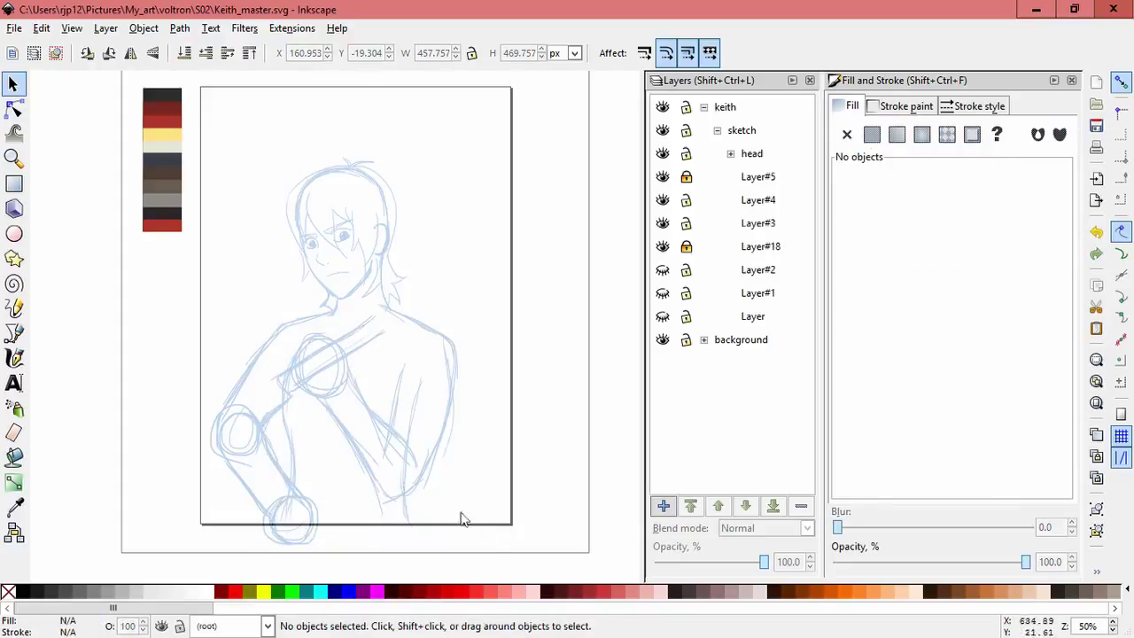
left_click_drag(461, 519, 330, 340)
left_click_drag(482, 491, 271, 335)
mouse_move(496, 235)
left_mouse_down()
mouse_move(372, 394)
mouse_move(381, 403)
left_mouse_up()
left_click_drag(281, 328, 413, 443)
left_click_drag(499, 464, 283, 325)
mouse_move(482, 510)
left_mouse_down()
mouse_move(340, 420)
mouse_move(466, 503)
left_mouse_up()
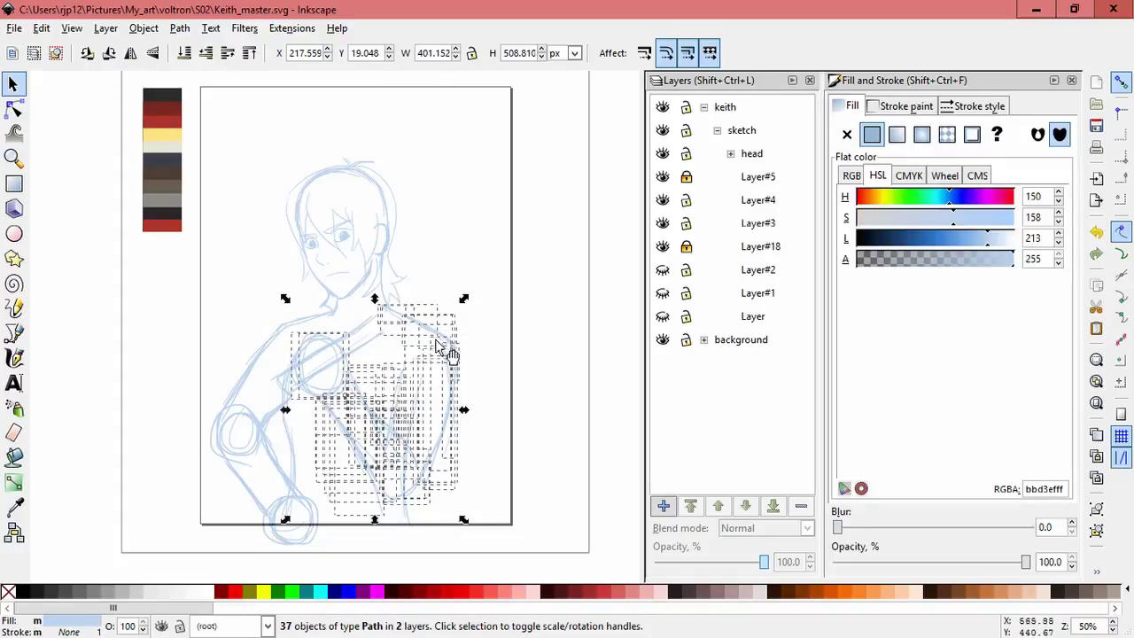
left_click_drag(447, 353, 440, 357)
left_click(480, 336)
- Adjust the shoulder contour strokes beside the neck on the right of the drawing
left_click_drag(438, 316, 428, 266)
left_click(410, 393)
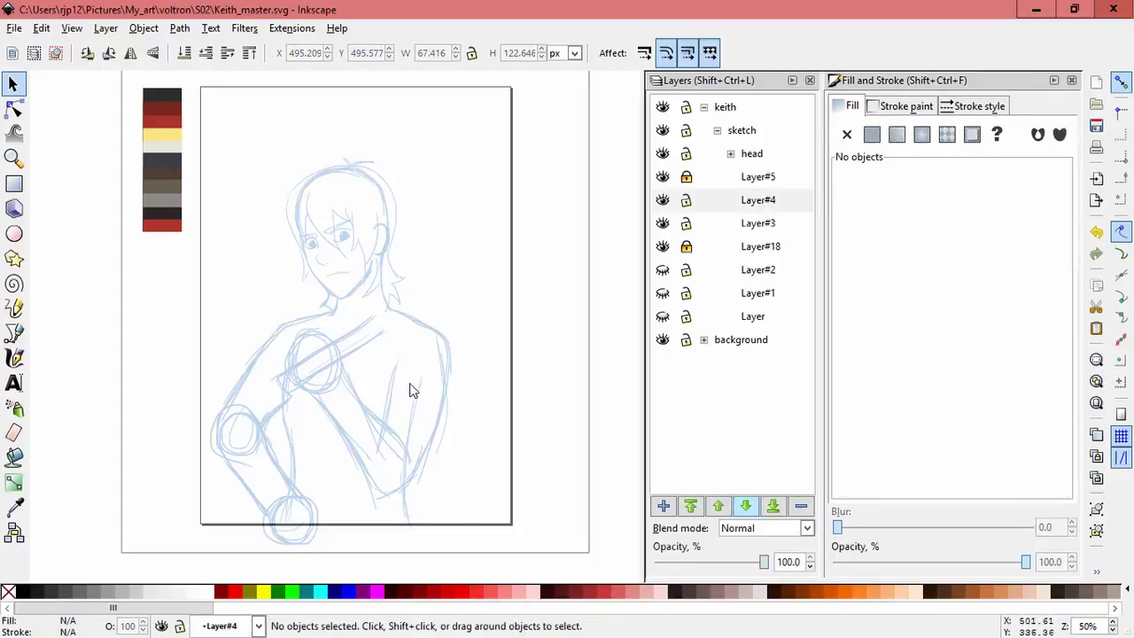
left_click(349, 382)
left_click(447, 496)
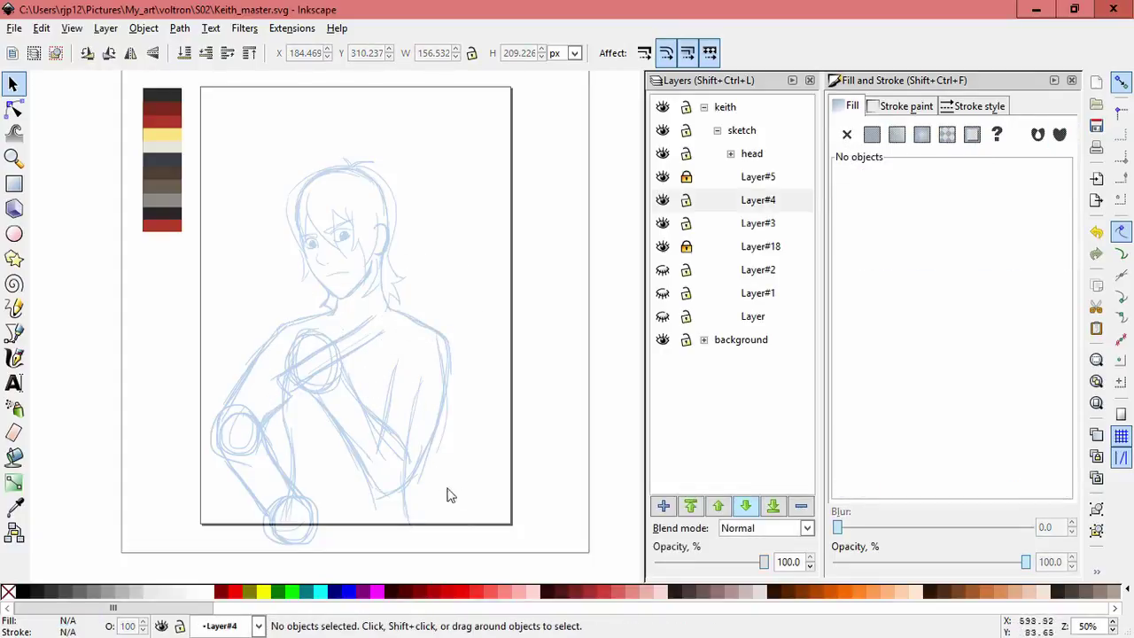
- Remove the surplus strokes along the outer edge of the crossed arm's upper arm
left_click_drag(497, 387, 497, 387)
left_click(449, 451)
left_click_drag(458, 303, 470, 177)
left_click_drag(497, 237, 498, 237)
left_click_drag(532, 299, 560, 443)
left_click(392, 514)
left_click(481, 398)
left_click(459, 497)
left_click(513, 348)
left_click(453, 474)
scroll(471, 405, "up", 1)
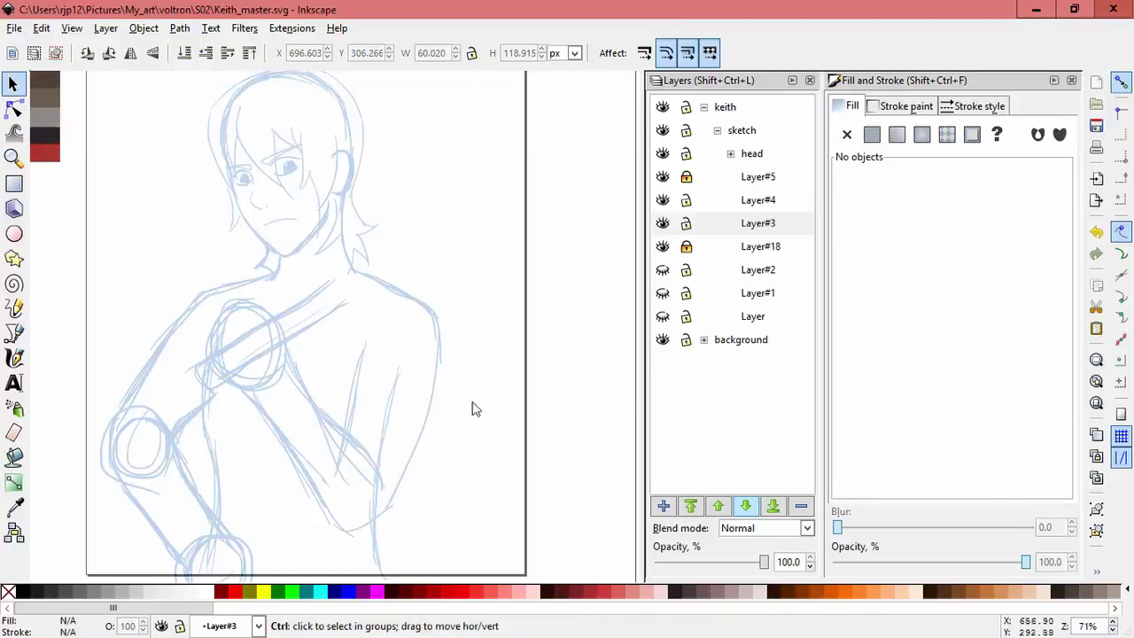
- Refine the crossed forearm and elbow strokes, placing the upper forearm contour at about X 334, Y 177 px
scroll(470, 405, "down", 1)
left_click_drag(453, 474, 314, 291)
left_click(470, 453)
mouse_move(419, 437)
left_mouse_down()
mouse_move(438, 277)
mouse_move(368, 423)
left_mouse_up()
mouse_move(448, 310)
left_mouse_down()
mouse_move(438, 430)
mouse_move(414, 390)
left_mouse_up()
mouse_move(423, 278)
left_mouse_down()
mouse_move(329, 363)
mouse_move(340, 282)
left_mouse_up()
left_click_drag(435, 468, 435, 439)
left_click(457, 341)
scroll(457, 341, "down", 1)
scroll(457, 341, "down", 2)
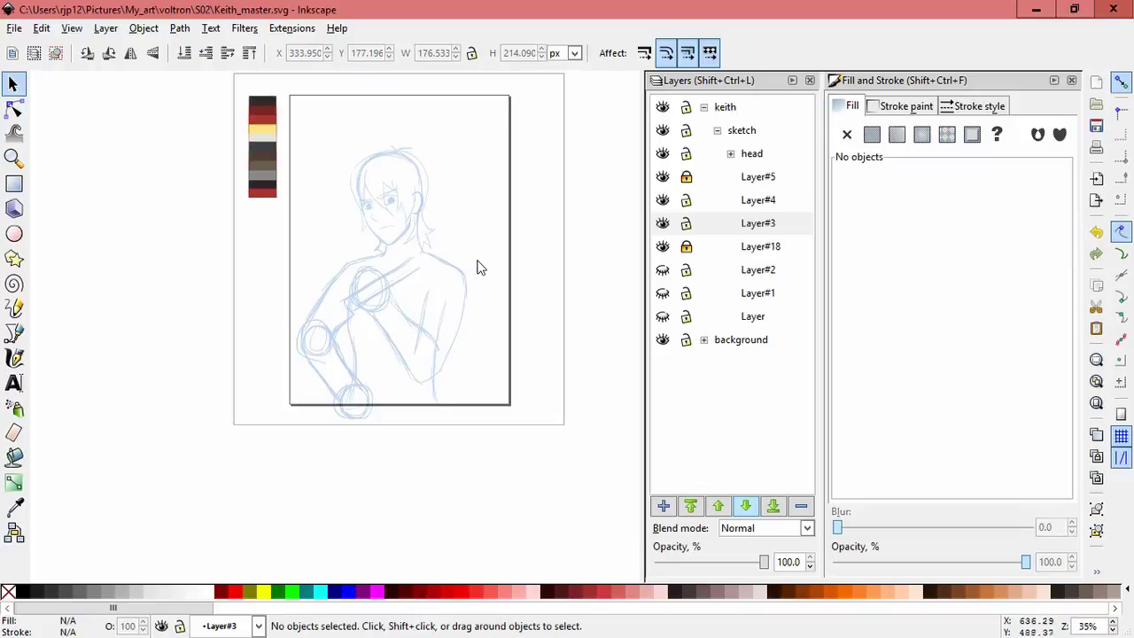
- Lock Layer#3 and Layer#4 and unlock Layer#5
scroll(478, 265, "up", 1)
left_click(717, 177)
left_click(662, 223)
left_click(663, 223)
left_click(686, 176)
left_click(686, 199)
- Move the diagonal strokes across the chest to about X 165, Y 307 px and save the drawing
left_click_drag(235, 195, 403, 346)
left_click(387, 280)
left_click_drag(401, 252, 395, 250)
left_click(450, 209)
key("ctrl+s")
key("5")
key("ctrl+s")
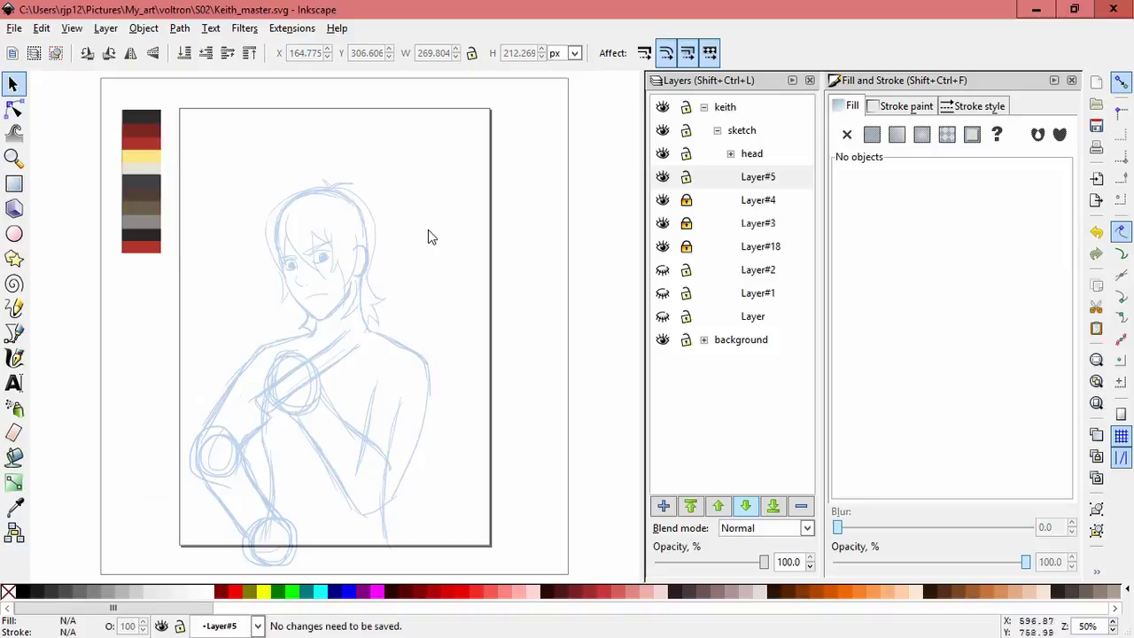
- Lock Layer#5, unlock Layer#18 and adjust the left torso contour to about 69 × 425 px at X 168, Y -7 px, saving the drawing
left_click(684, 247)
left_click(685, 177)
left_click_drag(304, 556, 253, 544)
key("Escape")
left_click(475, 333)
left_click_drag(306, 359, 241, 580)
left_click(481, 357)
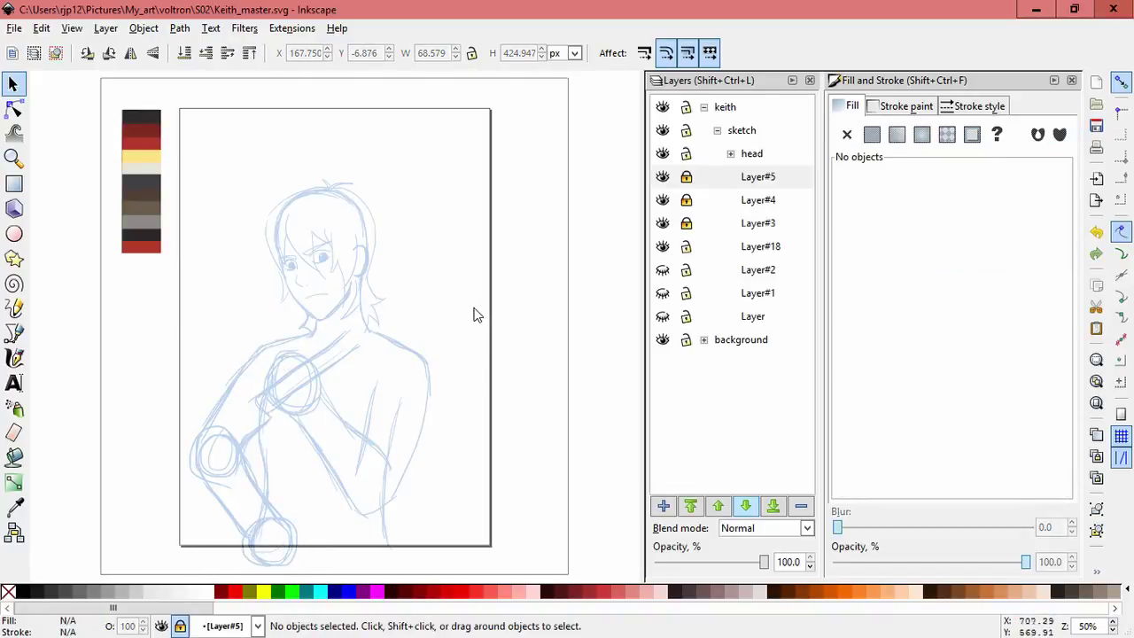
key("ctrl+s")
- Pick the sketch's light blue for the calligraphic pen, turn off its stroke paint and undo the test stroke beside the chest lines
key("z")
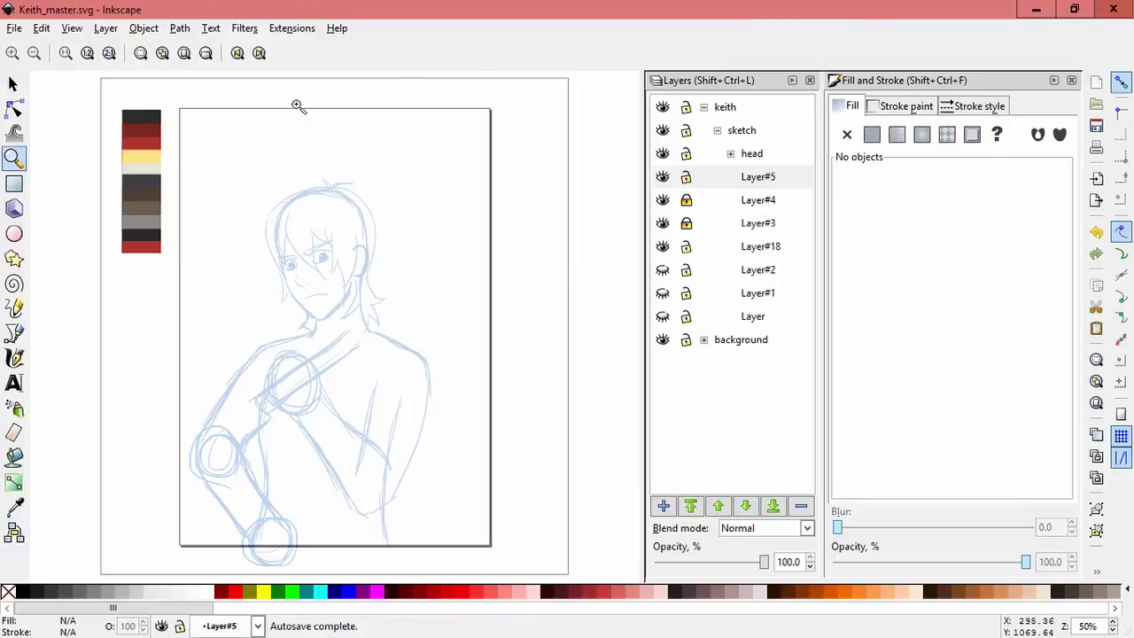
key("c")
key("d")
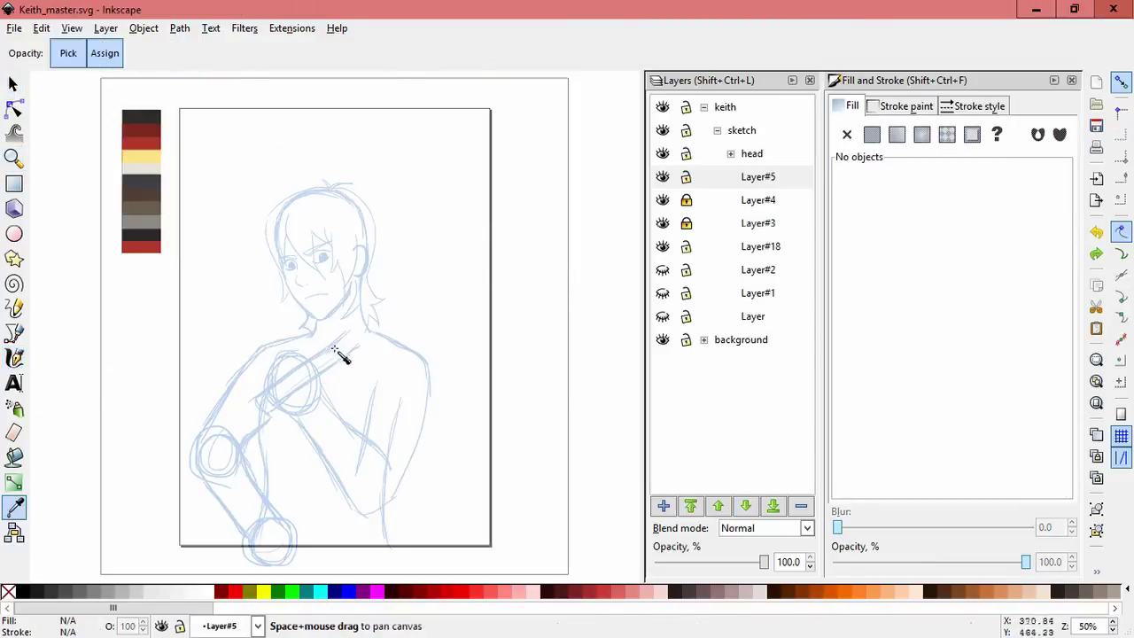
scroll(342, 354, "up", 7)
left_click(369, 372)
left_click_drag(363, 232, 609, 186)
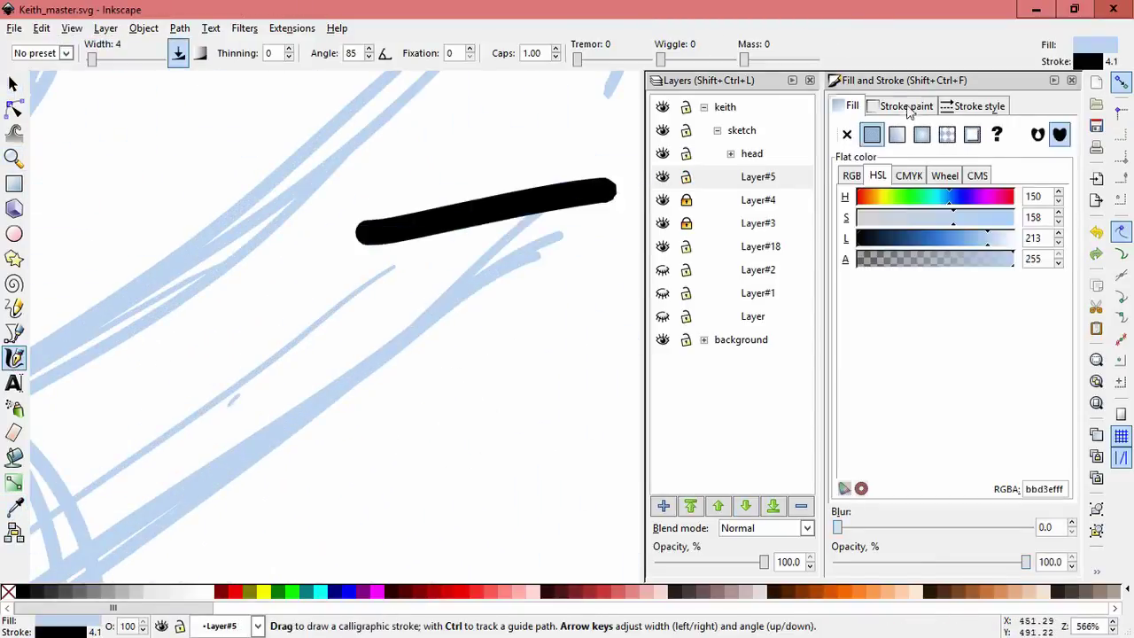
key("ctrl+z")
key("ctrl+shift+z")
key("ctrl+z")
scroll(493, 369, "down", 2)
scroll(492, 368, "down", 3)
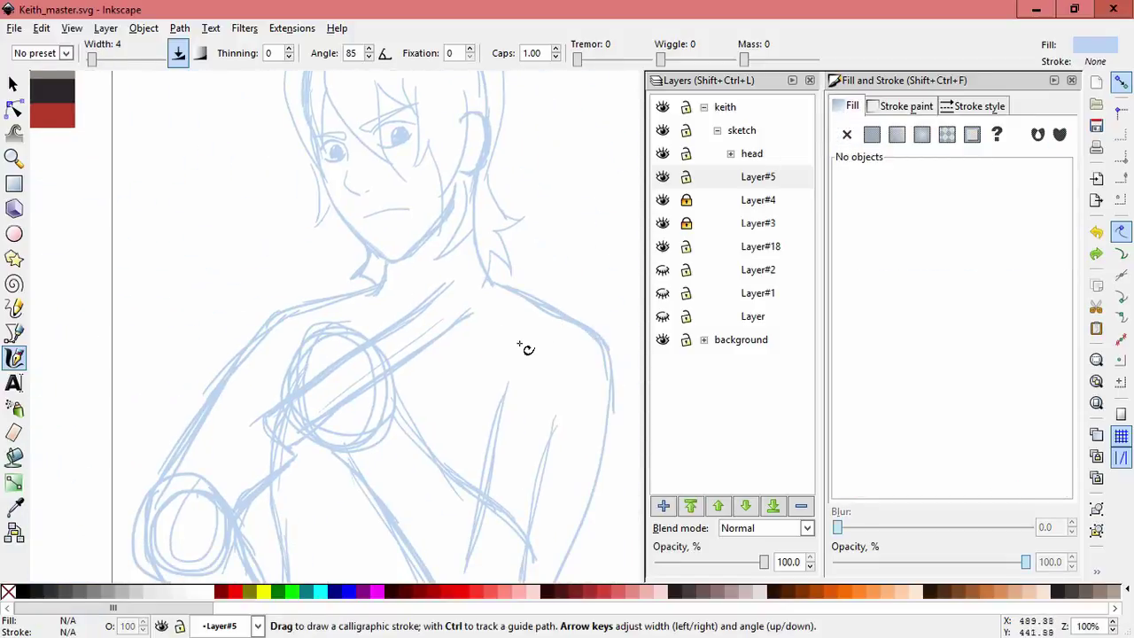
- Add a new layer above Layer#5 and lock Layer#5
left_click(663, 506)
left_click(626, 379)
left_click_drag(524, 304, 439, 418)
key("Escape")
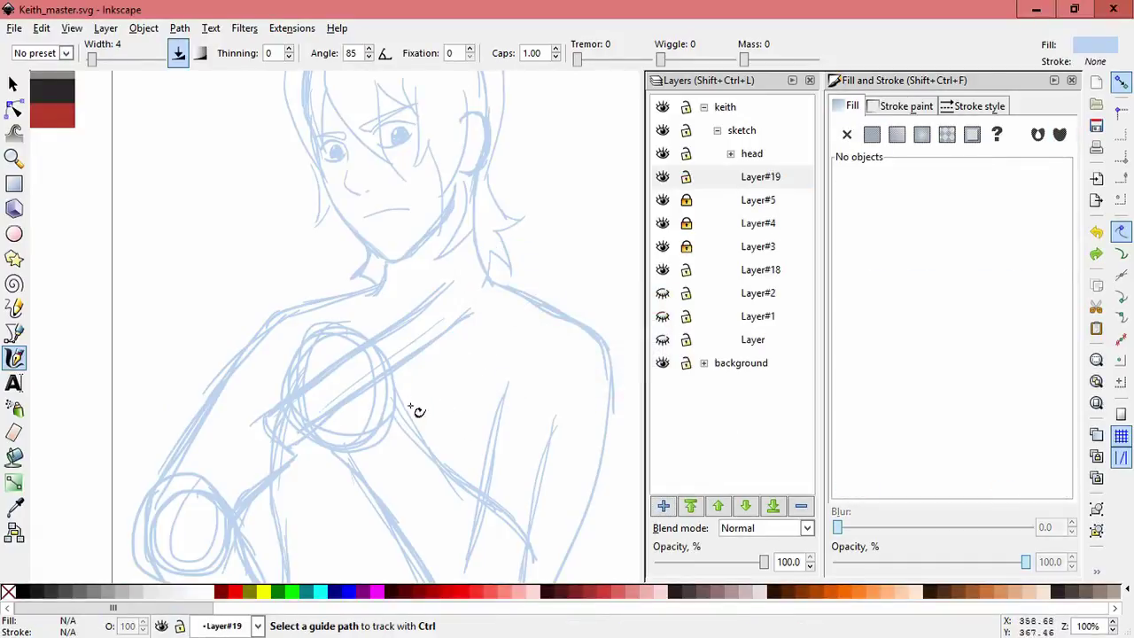
- Lower Layer#5's opacity to 39.7% and trace the flared lower end of the diagonal weapon grip on Layer#19
scroll(417, 410, "up", 2, "ctrl")
left_click(718, 182)
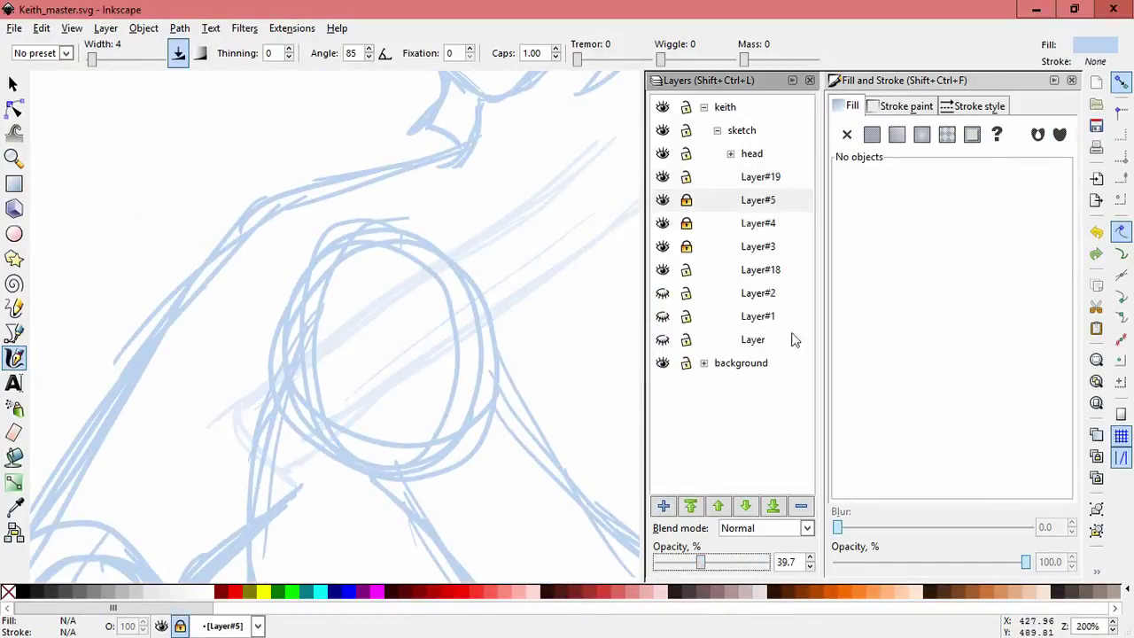
mouse_move(263, 384)
left_mouse_down()
mouse_move(219, 398)
mouse_move(187, 491)
left_mouse_up()
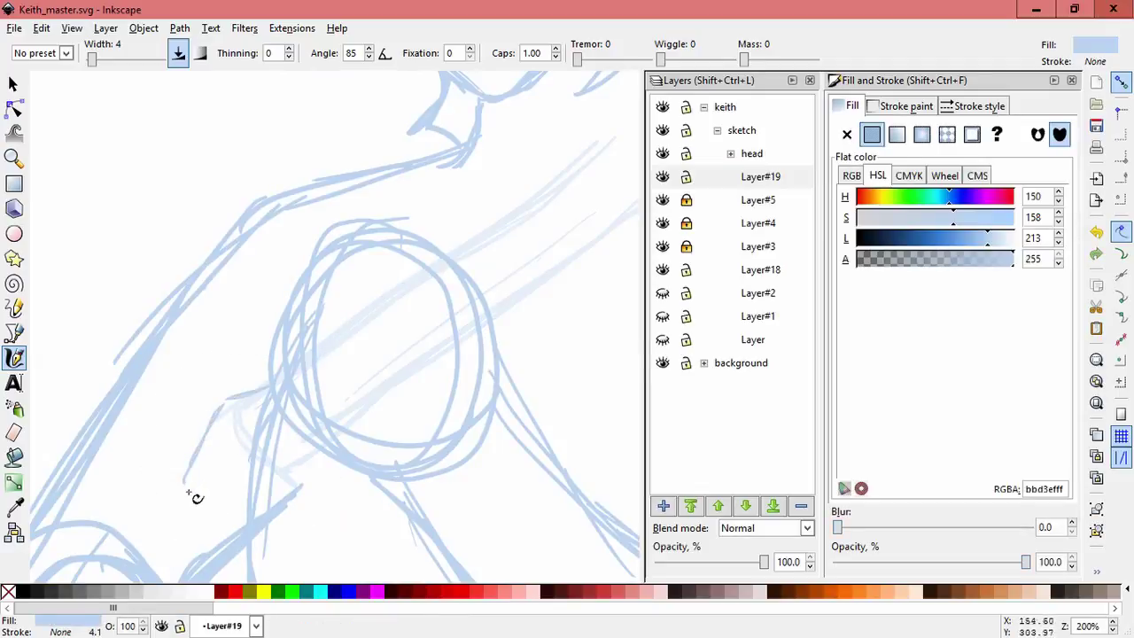
mouse_move(559, 304)
left_mouse_down()
mouse_move(390, 394)
mouse_move(514, 301)
left_mouse_up()
- Trace the grip's two long edges and its rounded upper end across the chest on Layer#19
mouse_move(311, 357)
left_mouse_down()
mouse_move(443, 265)
mouse_move(404, 331)
left_mouse_up()
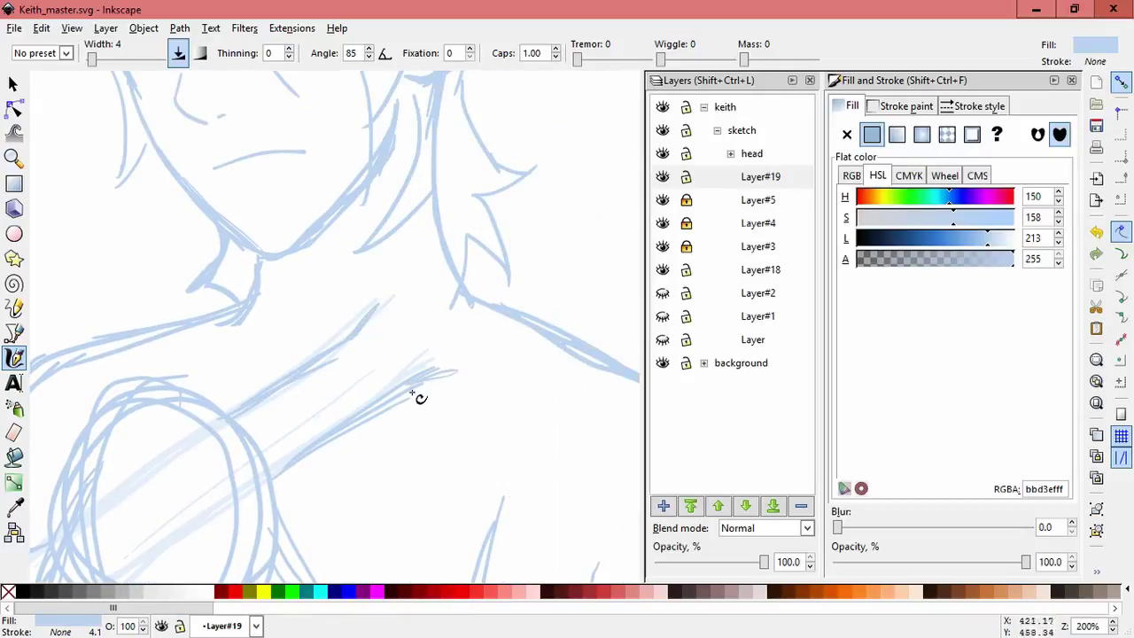
left_click_drag(447, 375, 399, 386)
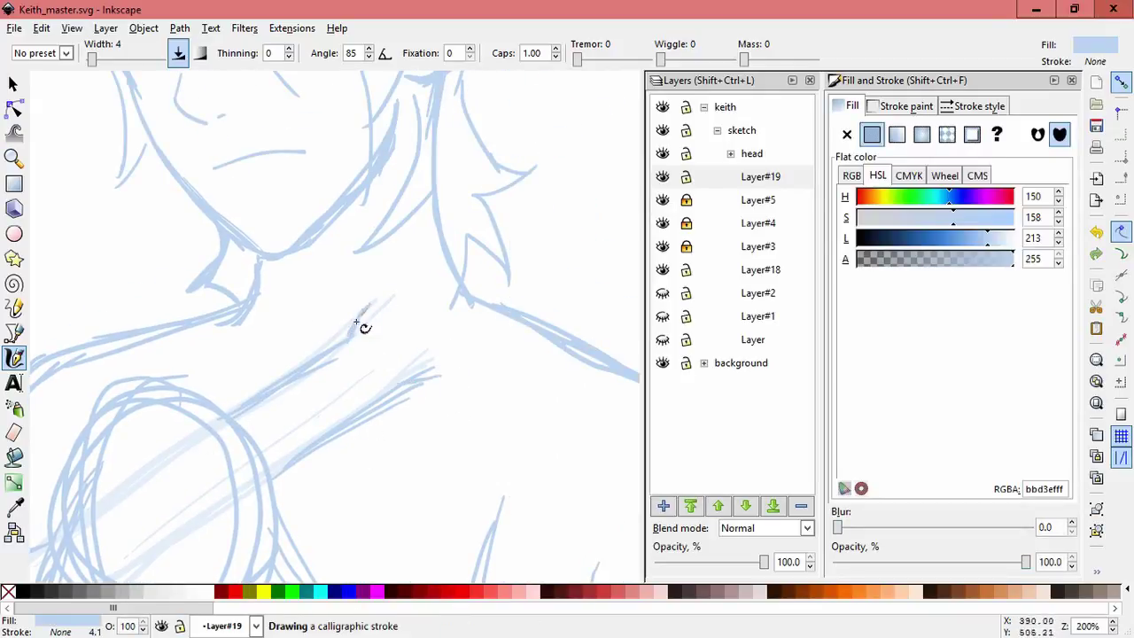
mouse_move(354, 330)
left_mouse_down()
mouse_move(398, 343)
mouse_move(403, 362)
mouse_move(515, 324)
mouse_move(488, 406)
left_mouse_up()
scroll(491, 407, "down", 2)
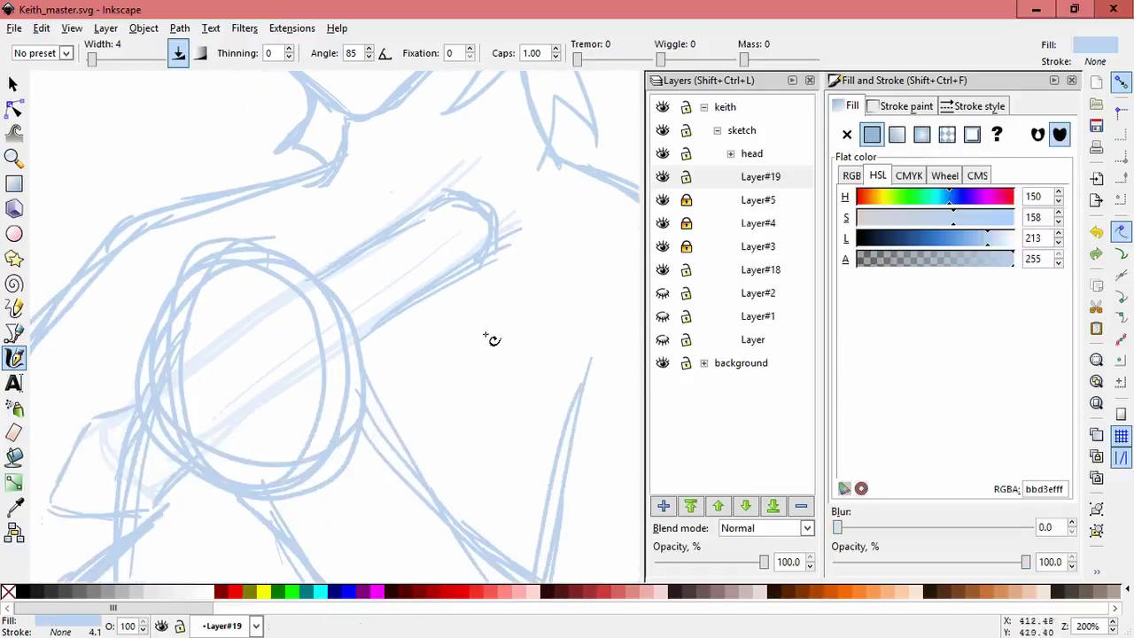
- Unlock Layer#5, lock Layer#18, and rotate and nudge all grip strokes to about 265 × 245 px at X 153, Y 287 px
left_click(714, 184)
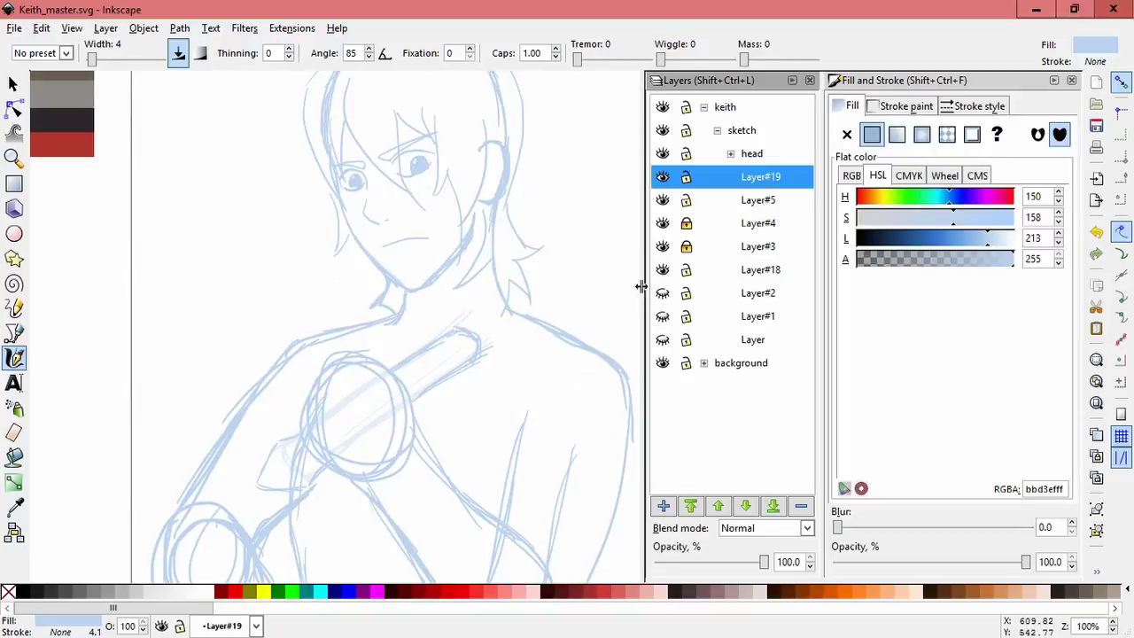
left_click(13, 83)
key("ctrl+a")
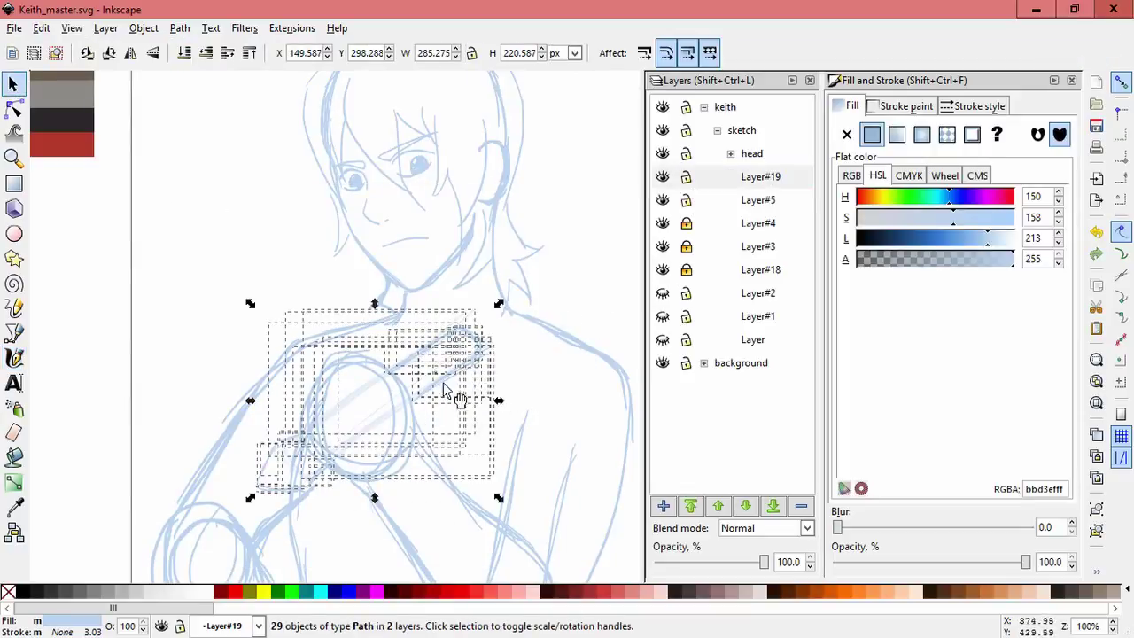
left_click_drag(498, 304, 481, 286)
left_click_drag(447, 364, 451, 375)
left_click(536, 425)
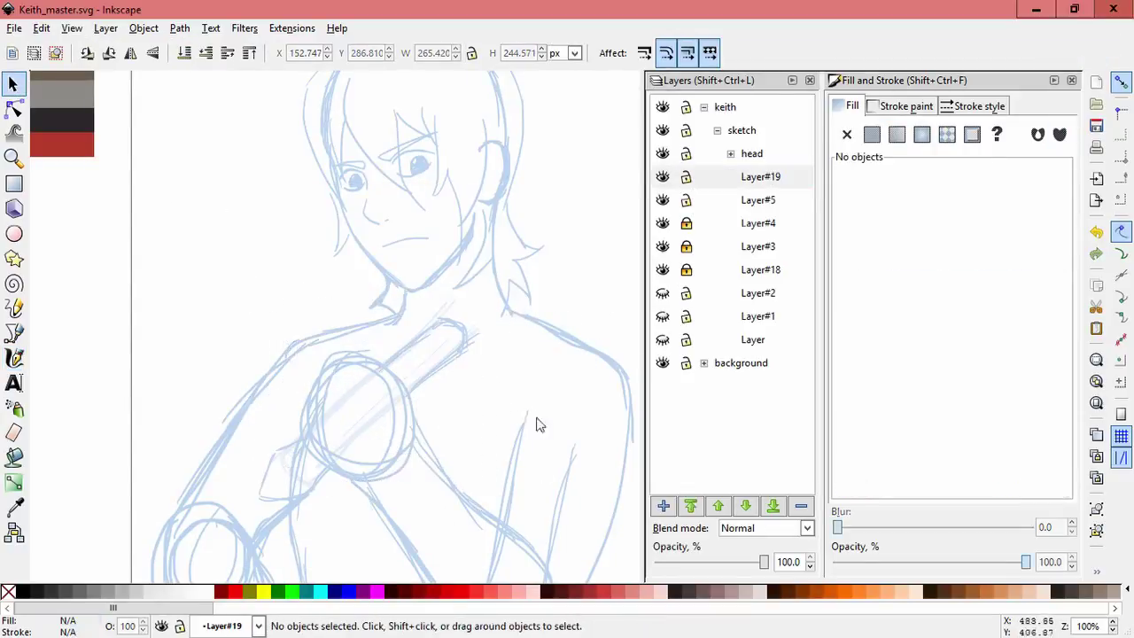
- Lock Layer#19 and Layer#5, add a new layer above Layer#19 and return to the calligraphic pen
left_click(685, 176)
left_click(685, 199)
left_click(662, 505)
left_click(625, 378)
left_click(13, 357)
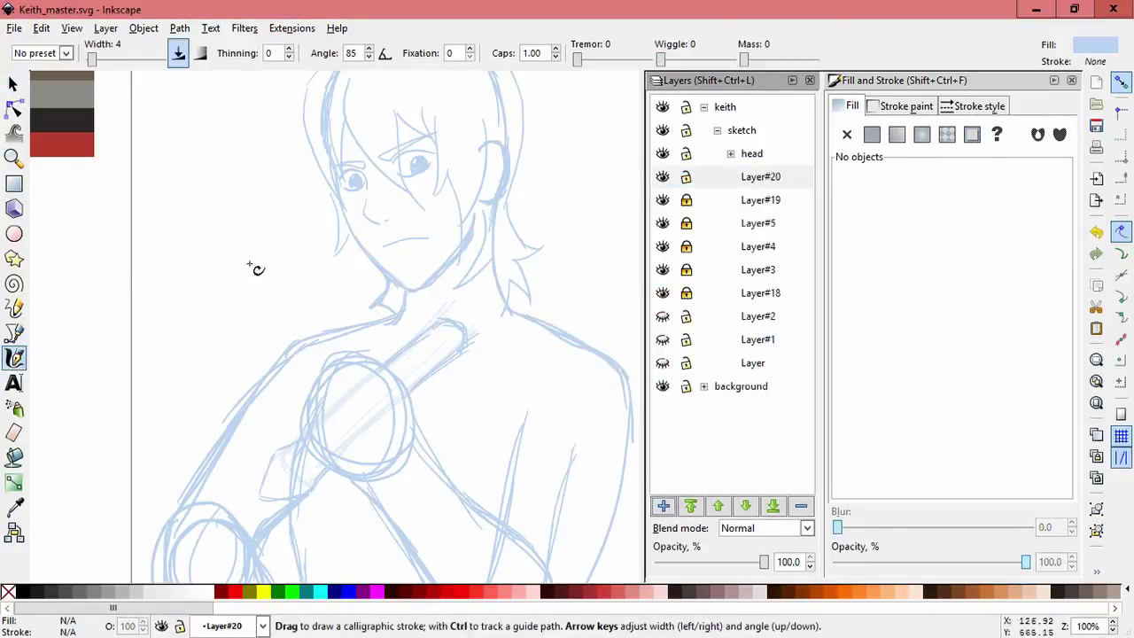
- Undo the new layer and the locking of Layer#19
scroll(517, 278, "up", 1, "ctrl")
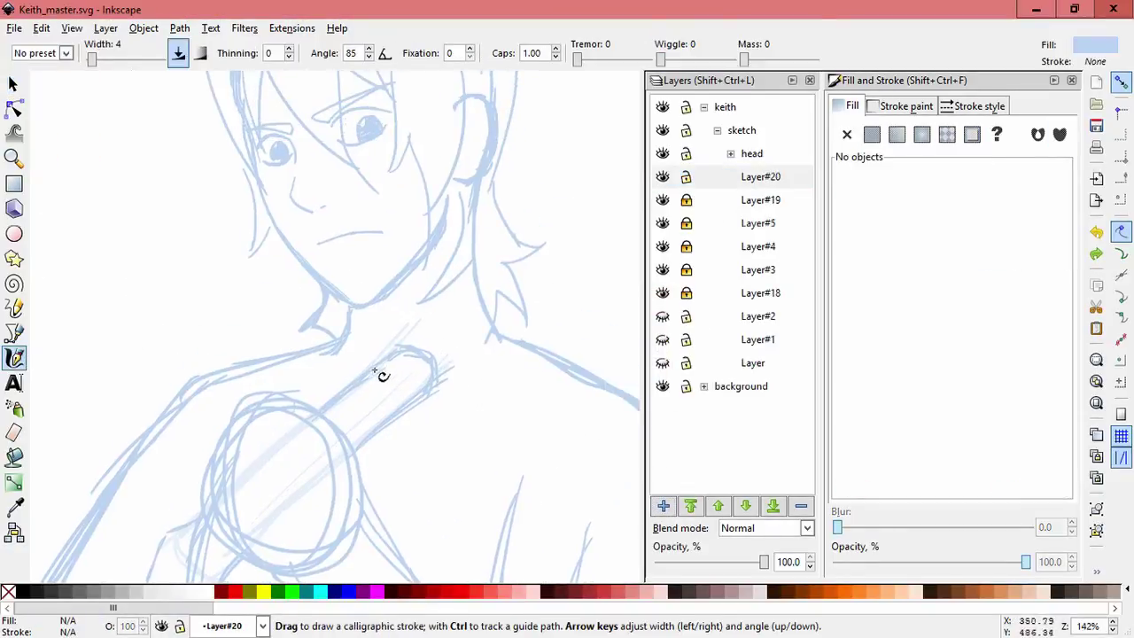
scroll(399, 349, "down", 3)
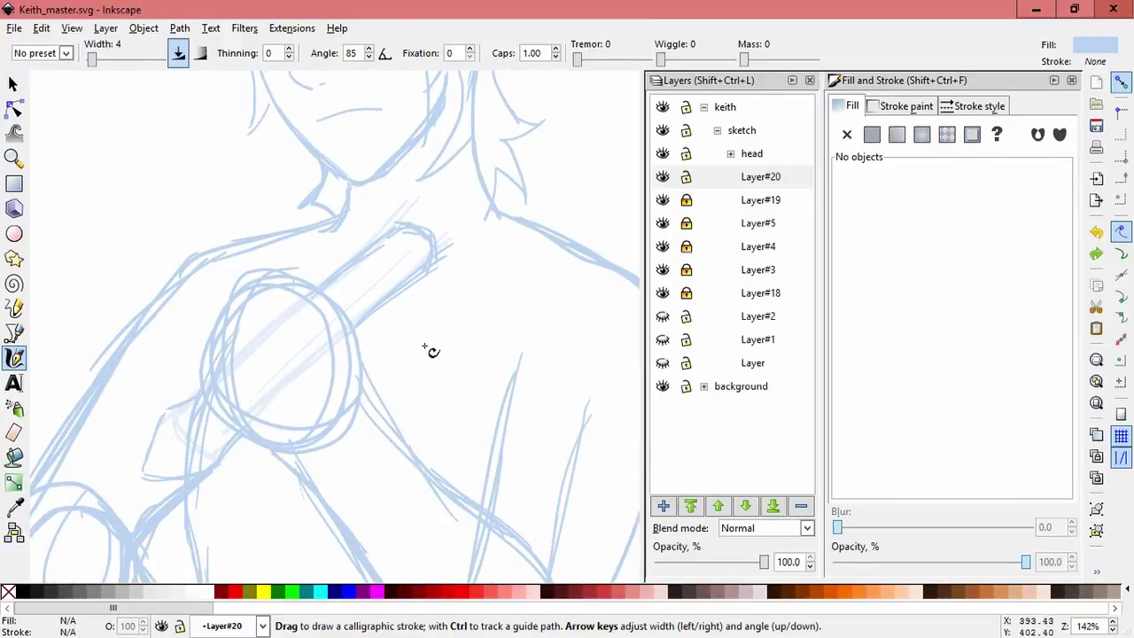
key("ctrl+z")
key("ctrl+z")
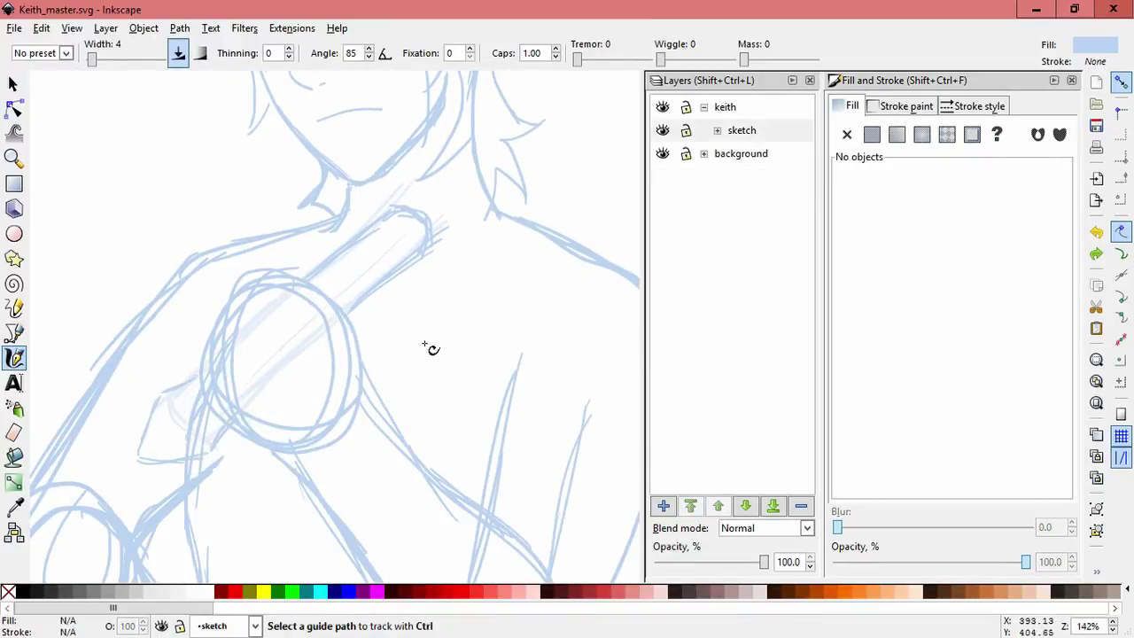
key("ctrl+z")
key("ctrl+z")
key("ctrl+z")
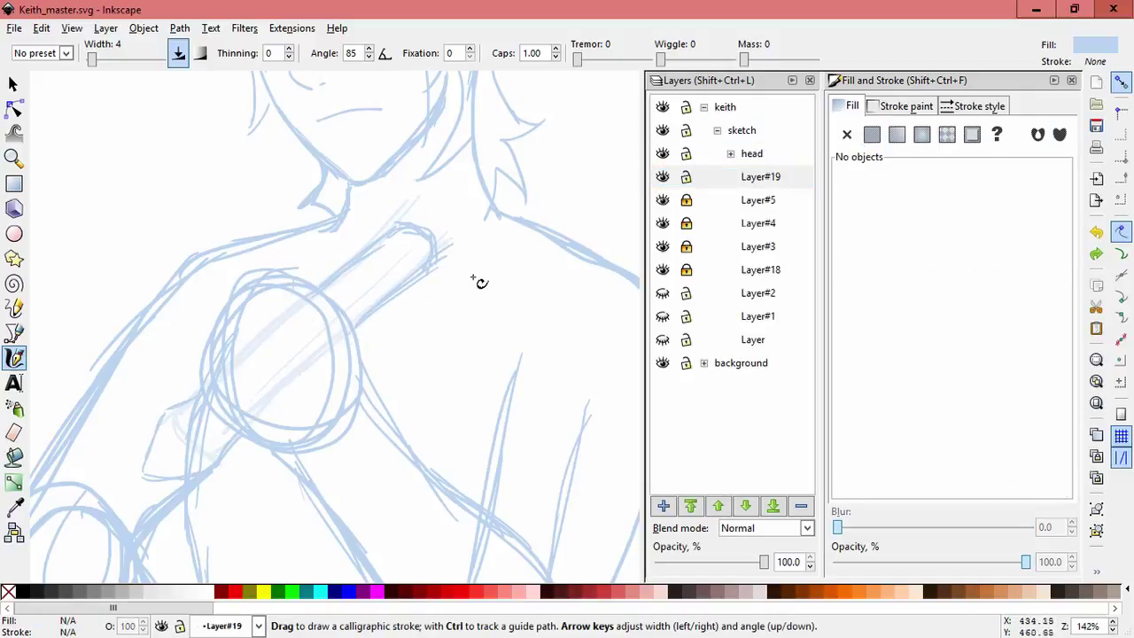
- Sketch the weapon's guard around the grip's upper end on Layer#19, with one arm toward the neck and one pointing down
scroll(484, 317, "up", 4)
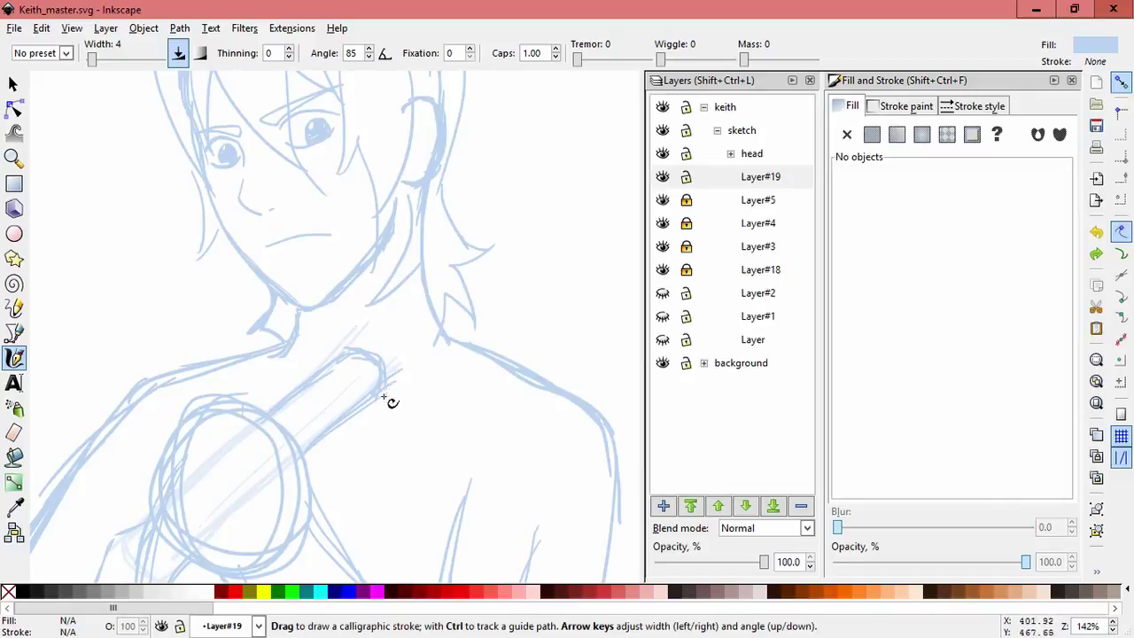
mouse_move(382, 386)
left_mouse_down()
mouse_move(400, 456)
mouse_move(386, 428)
left_mouse_up()
left_click_drag(354, 351, 294, 355)
mouse_move(390, 356)
left_mouse_down()
mouse_move(413, 333)
mouse_move(433, 333)
mouse_move(422, 432)
mouse_move(398, 436)
left_mouse_up()
mouse_move(404, 317)
left_mouse_down()
mouse_move(368, 338)
mouse_move(347, 330)
mouse_move(384, 318)
mouse_move(321, 336)
mouse_move(351, 329)
mouse_move(294, 361)
left_mouse_up()
- Add a new layer above Layer#19 and sketch the blade's short base strokes on both sides of the guard
left_click(664, 506)
key("Return")
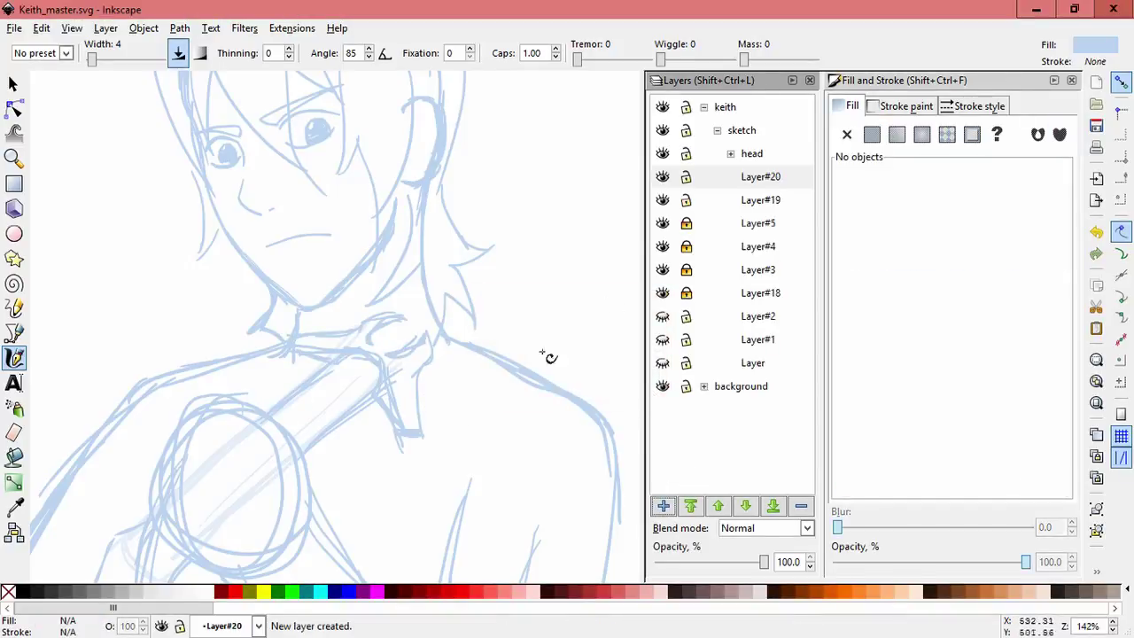
mouse_move(493, 385)
left_mouse_down()
mouse_move(449, 410)
mouse_move(366, 424)
mouse_move(405, 425)
left_mouse_up()
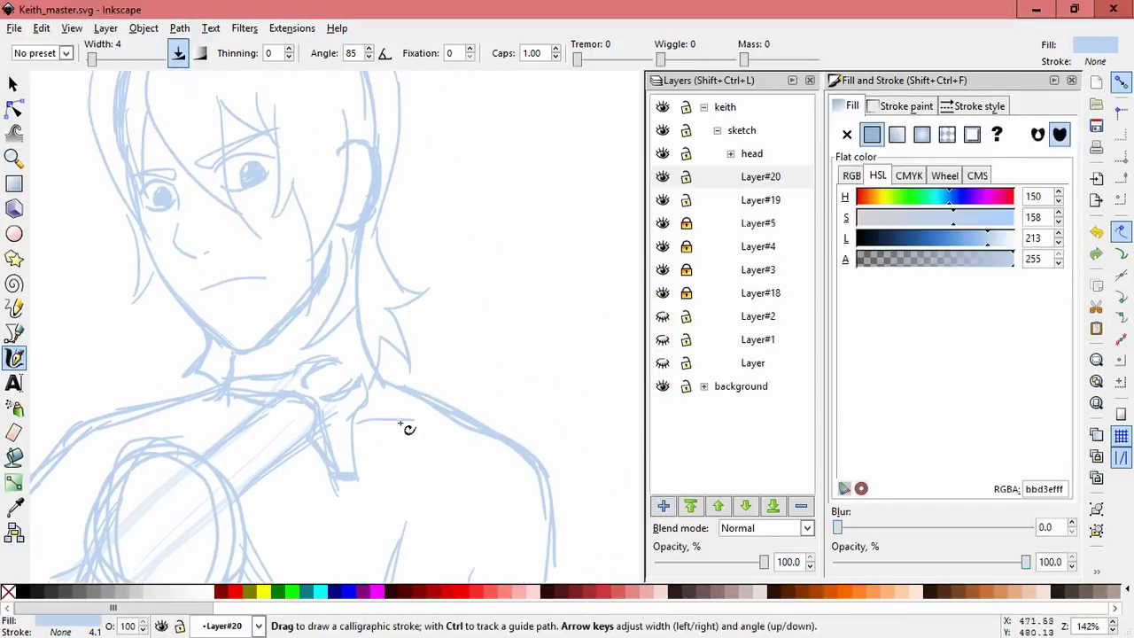
left_click_drag(286, 337, 301, 370)
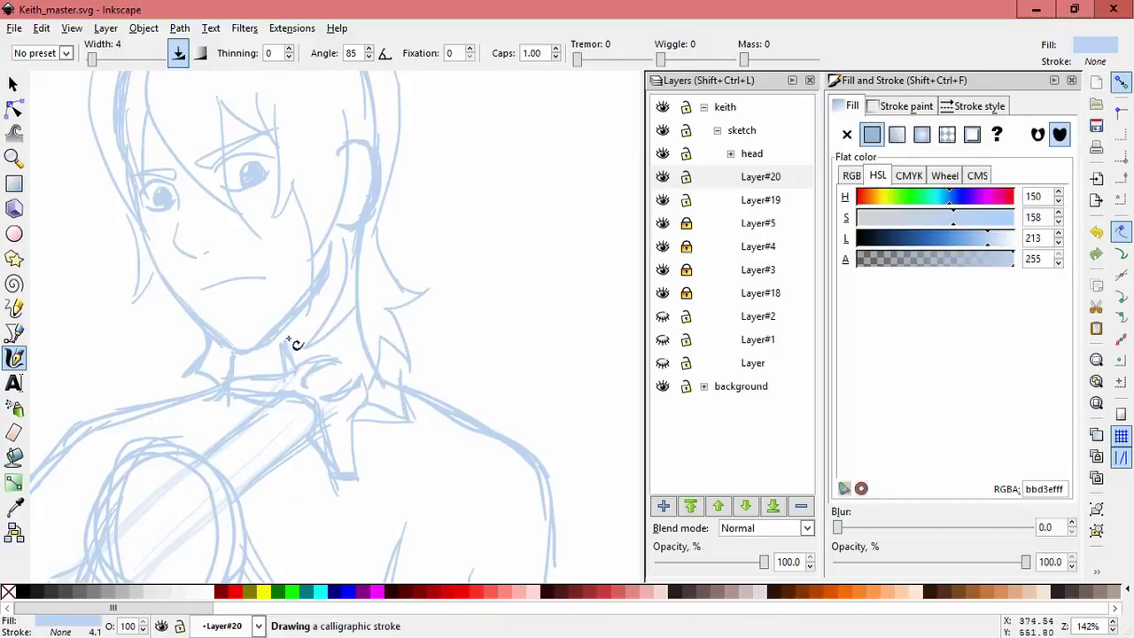
- Draw the blade's two long edges and angled tip from the guard up over the shoulder
scroll(407, 393, "up", 2)
scroll(406, 393, "right", 2)
left_click_drag(366, 449, 436, 344)
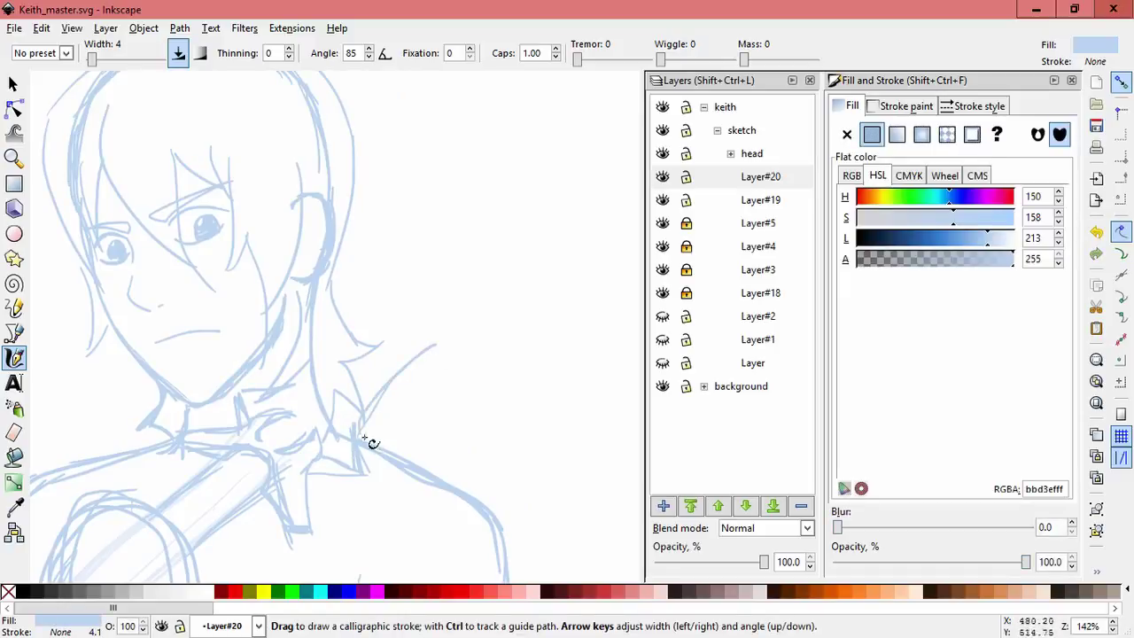
mouse_move(310, 371)
left_mouse_down()
mouse_move(440, 281)
mouse_move(387, 312)
left_mouse_up()
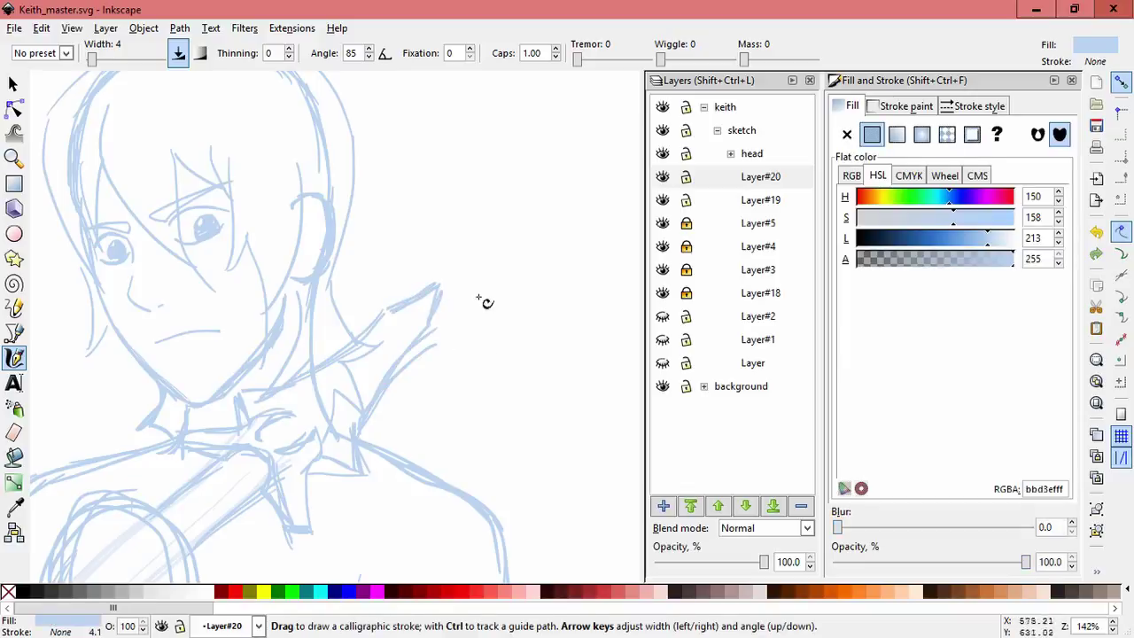
- Add a new layer above Layer#20 and draw a second contour along the blade's lower edge and tip
key("shift+ctrl+n")
left_click(617, 380)
left_click_drag(400, 407, 409, 372)
left_click_drag(448, 324, 404, 397)
mouse_move(453, 264)
left_mouse_down()
mouse_move(448, 326)
mouse_move(413, 308)
left_mouse_up()
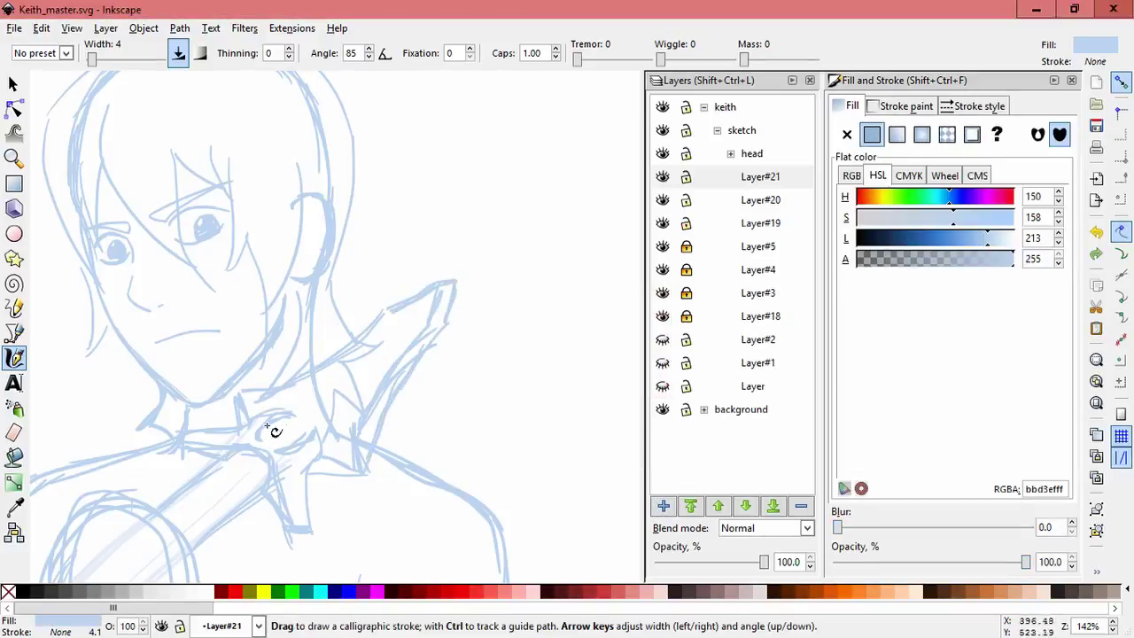
- Add a new layer above Layer#21 and sketch an oval emblem at the centre of the guard
key("shift+ctrl+n")
key("Return")
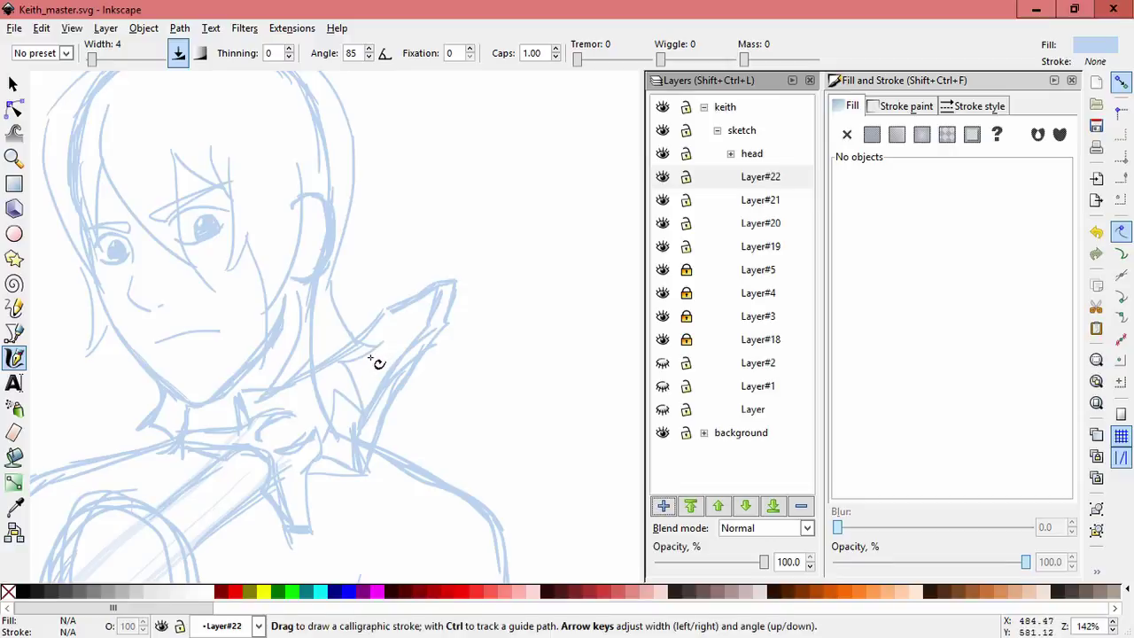
key("shift+ctrl+n")
left_click(535, 379)
scroll(408, 438, "up", 2)
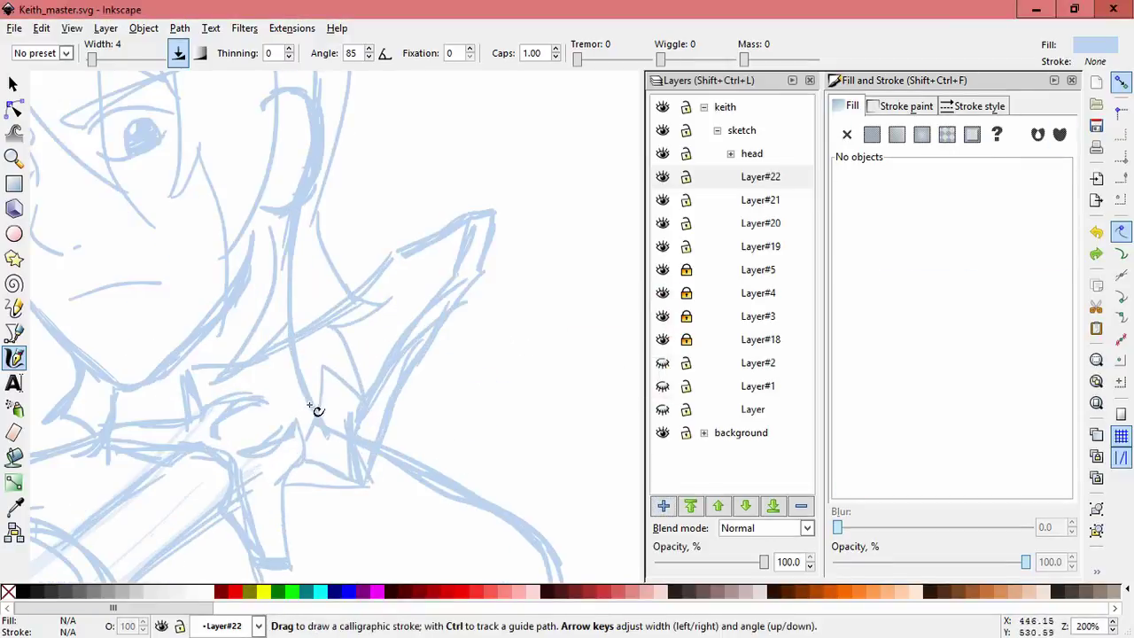
mouse_move(285, 381)
left_mouse_down()
mouse_move(313, 417)
mouse_move(228, 407)
left_mouse_up()
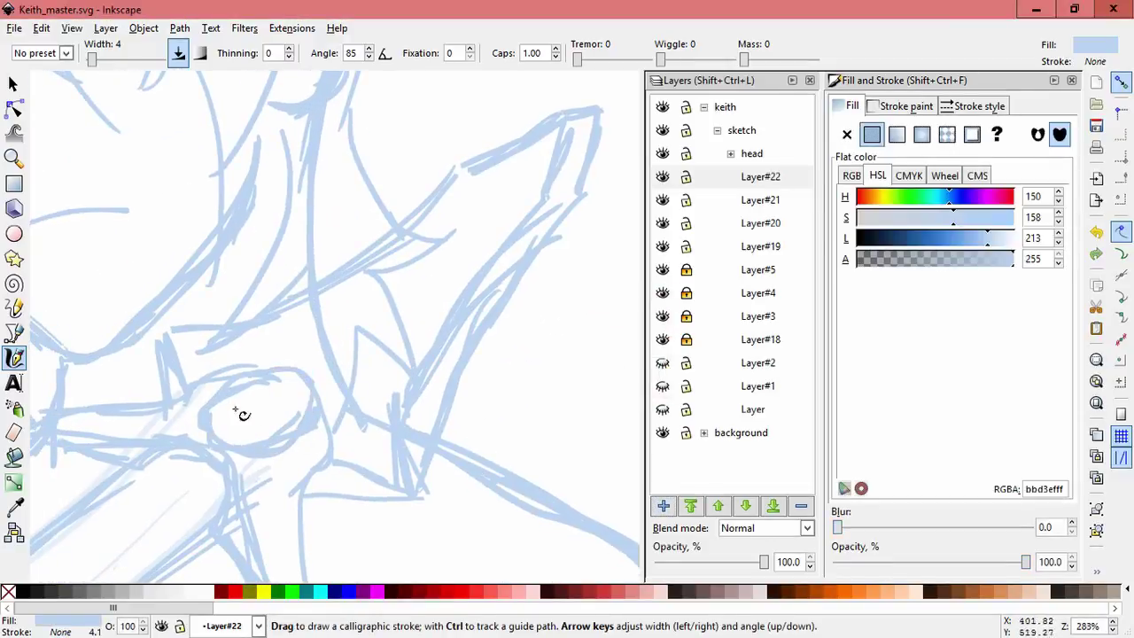
- Add a new layer above Layer#22 and try a few strokes inside the guard's oval
left_click(664, 505)
key("Return")
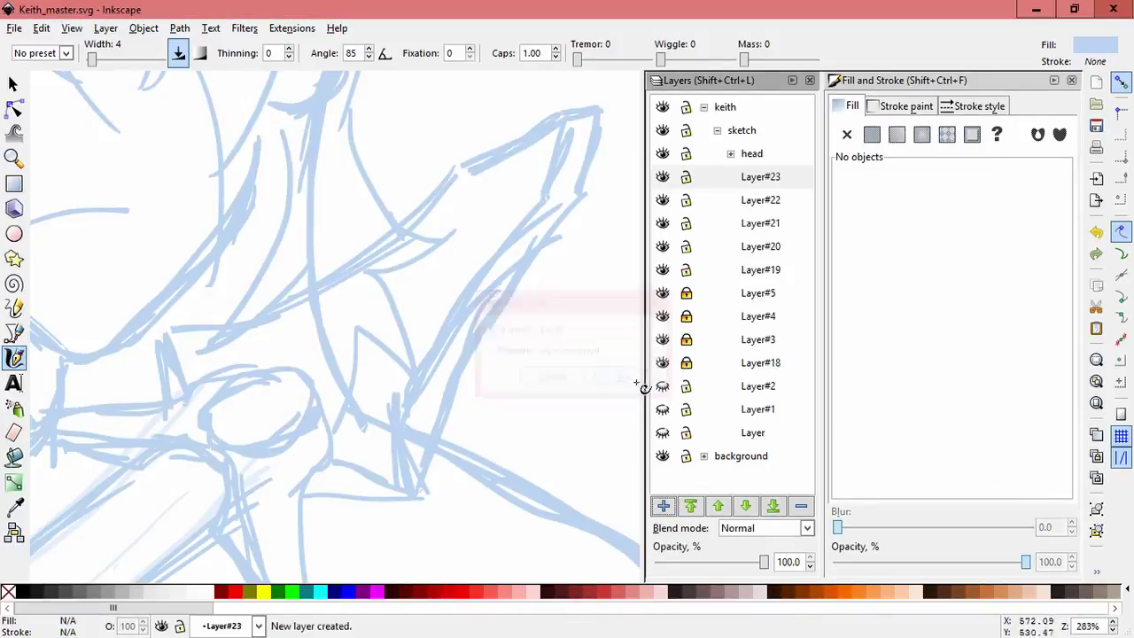
mouse_move(245, 406)
left_mouse_down()
mouse_move(291, 399)
mouse_move(274, 429)
left_mouse_up()
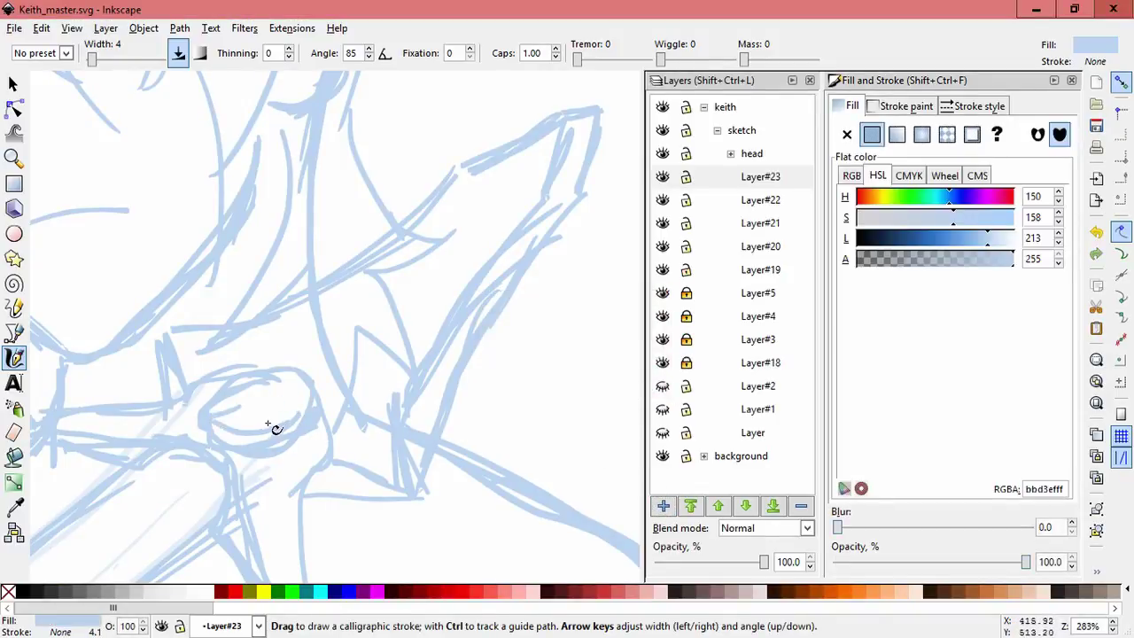
key("Escape")
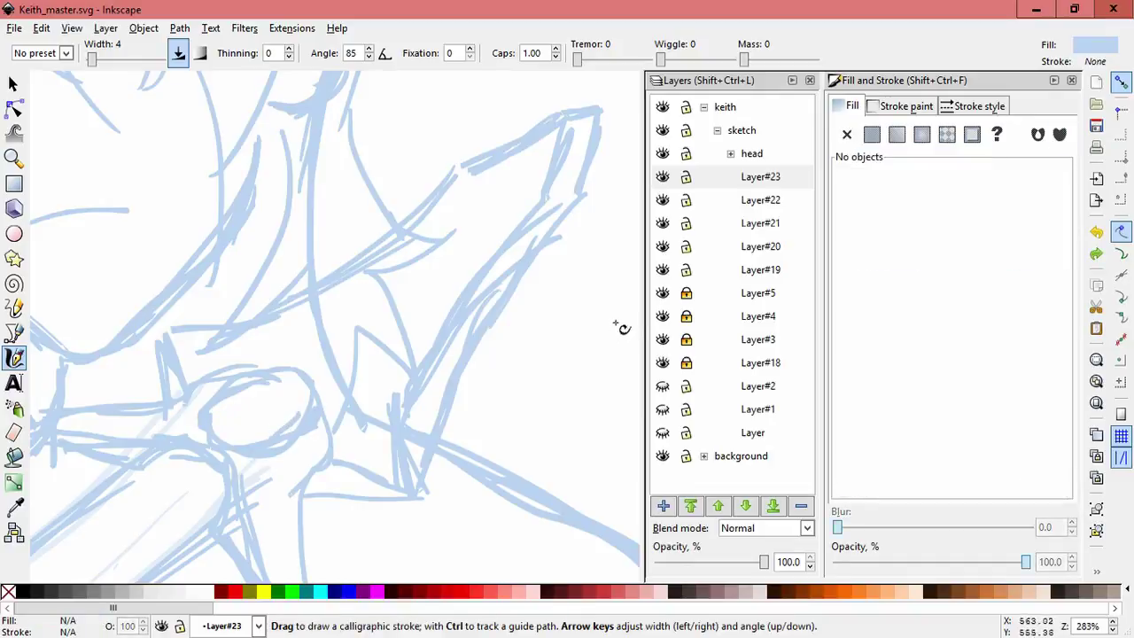
- Sketch the curved, pointed emblem symbol in the empty area beside the blade, about 28 × 77 px
left_click_drag(585, 335, 567, 401)
mouse_move(624, 297)
left_mouse_down()
mouse_move(625, 321)
mouse_move(620, 311)
left_mouse_up()
left_click_drag(606, 241, 620, 308)
mouse_move(600, 352)
left_mouse_down()
mouse_move(595, 301)
mouse_move(575, 278)
left_mouse_up()
mouse_move(584, 282)
left_mouse_down()
mouse_move(572, 269)
mouse_move(606, 258)
left_mouse_up()
mouse_move(564, 394)
left_mouse_down()
mouse_move(612, 361)
mouse_move(620, 319)
left_mouse_up()
left_click_drag(606, 248, 623, 315)
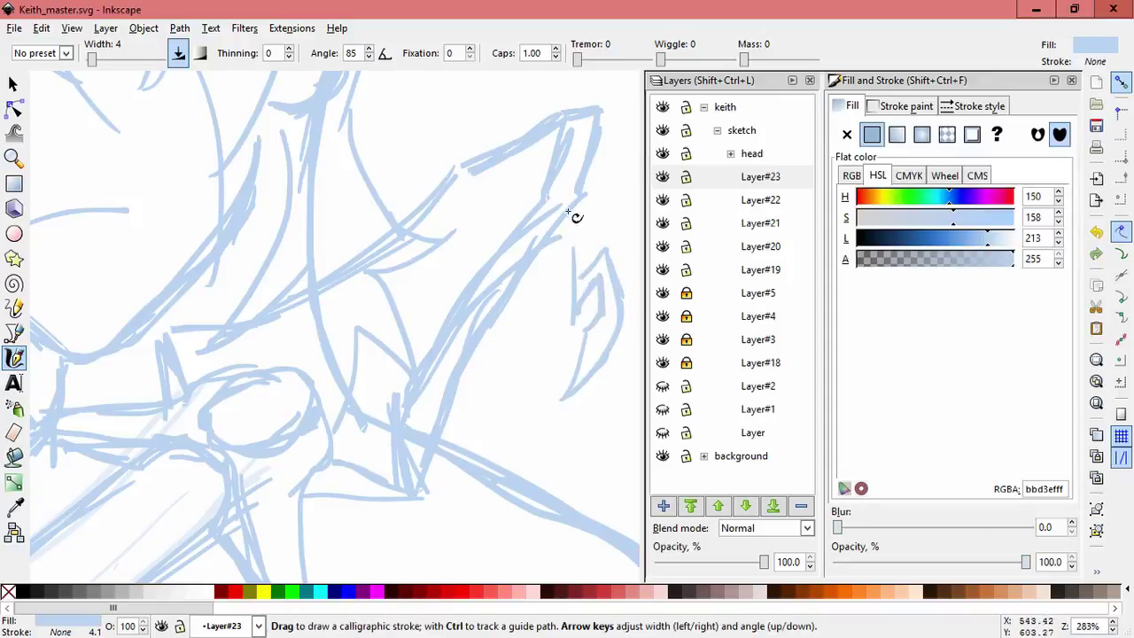
left_click_drag(578, 270, 605, 229)
- Duplicate the symbol and fit the copy inside the guard's oval at about 38 × 16 px, X 394, Y 514 px
key("s")
left_click_drag(519, 433, 631, 211)
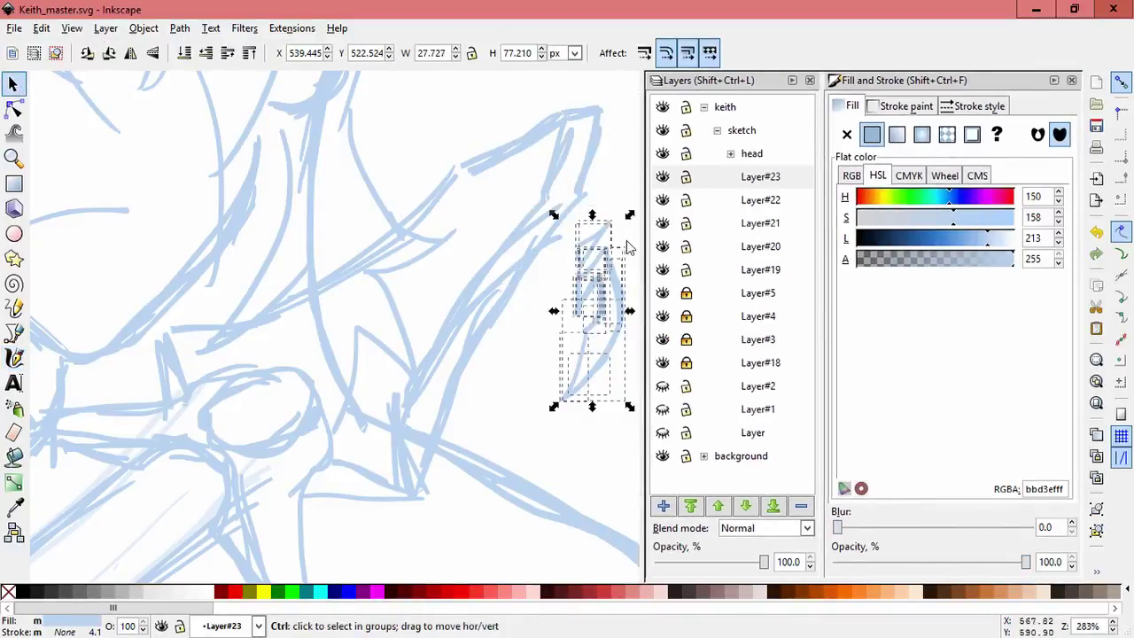
key("ctrl+d")
mouse_move(611, 294)
left_mouse_down()
mouse_move(322, 324)
mouse_move(431, 165)
mouse_move(473, 195)
mouse_move(494, 239)
mouse_move(484, 283)
mouse_move(478, 248)
mouse_move(425, 260)
mouse_move(308, 409)
left_mouse_up()
left_click(430, 165)
key("Escape")
left_click(331, 405)
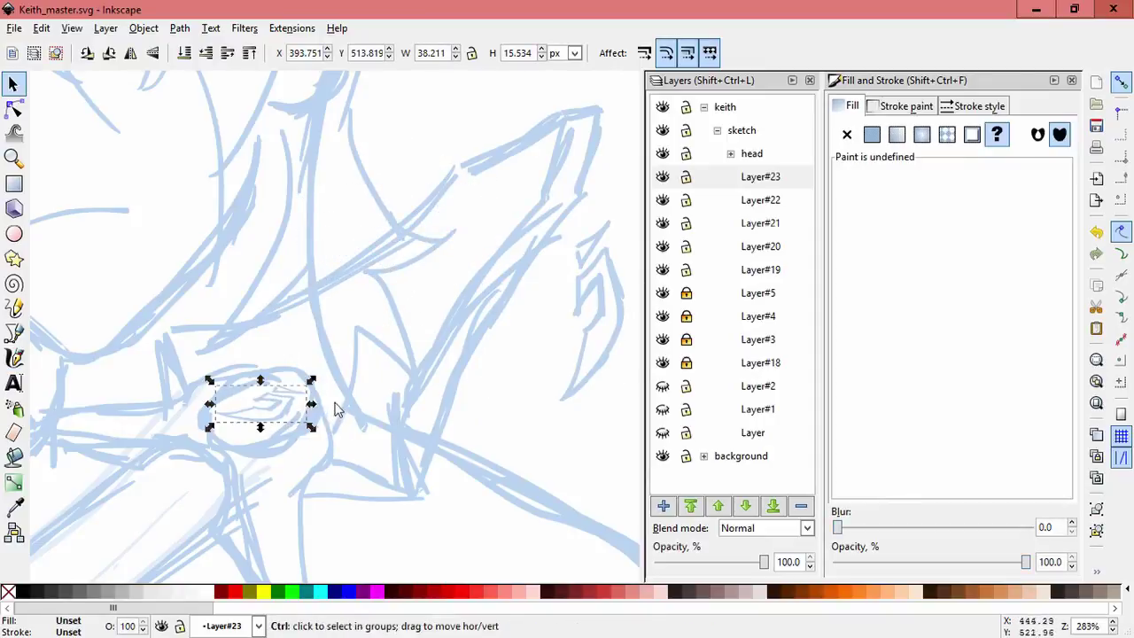
key("Escape")
- Add a new layer above Layer#23, hide Layer#23 and paste the oval's symbol in place on the new layer
left_click(662, 505)
left_click(629, 374)
left_click(663, 200)
left_click(41, 28)
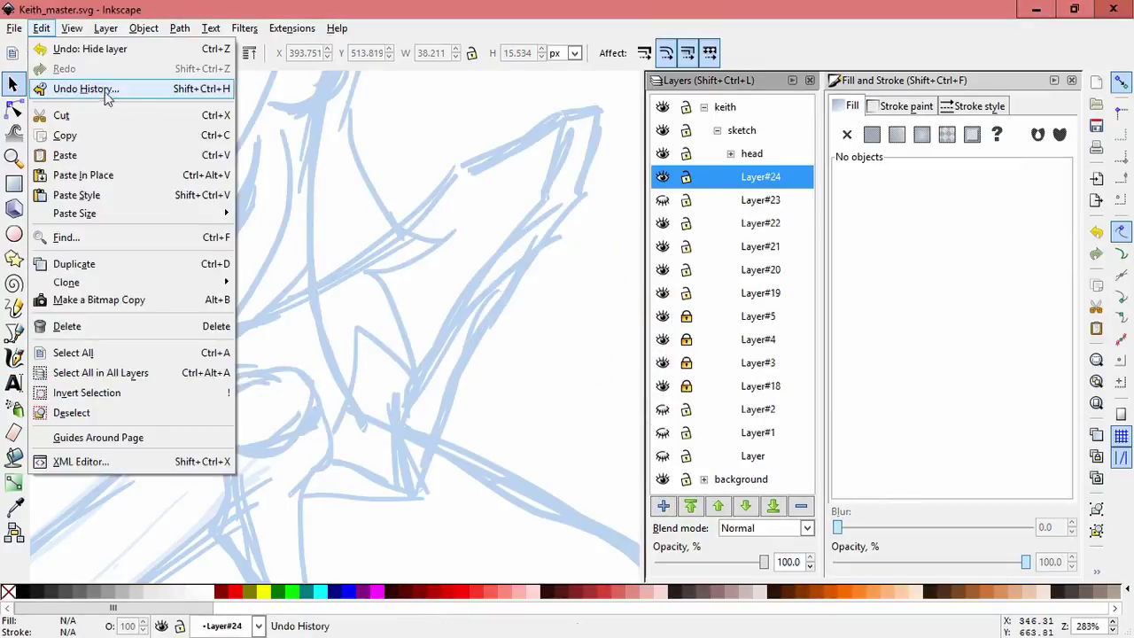
left_click(71, 175)
key("Escape")
scroll(521, 299, "down", 2)
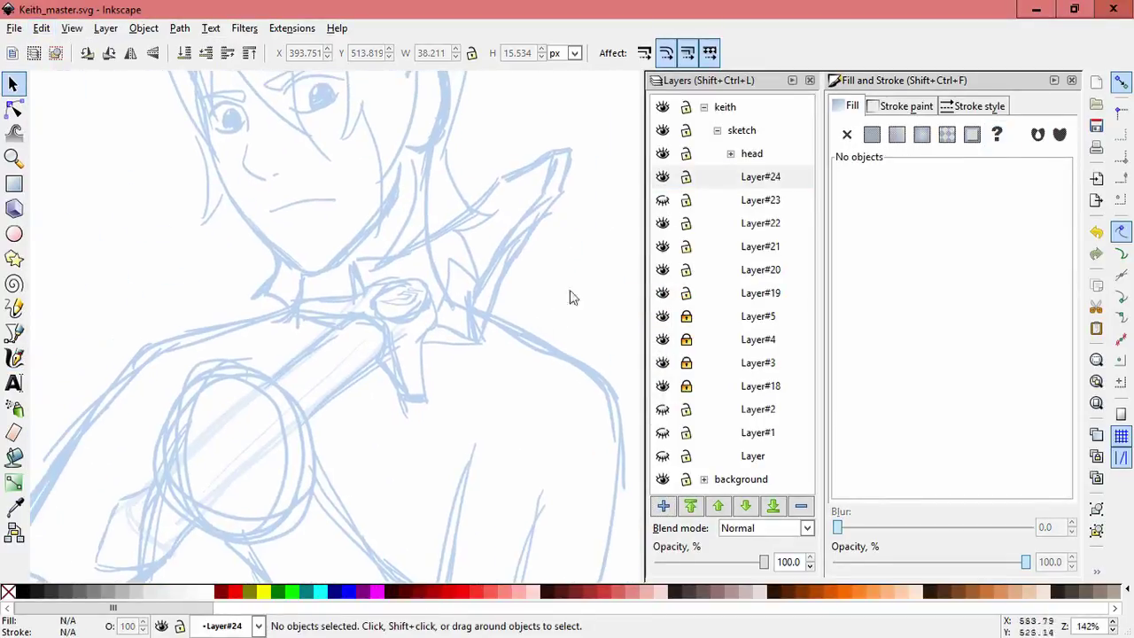
- Unlock Layer#5, select the weapon strokes across all unlocked layers and shrink them to about 346 × 309 px at X 153, Y 287 px
left_click(663, 316)
left_click(664, 319)
scroll(570, 284, "down", 1)
key("ctrl+alt+a")
left_click_drag(578, 183, 526, 232)
left_click(589, 309)
- Check the weapon layers' visibility, leaving Layer#19 shown and Layer#5 hidden and locked
left_click(664, 316)
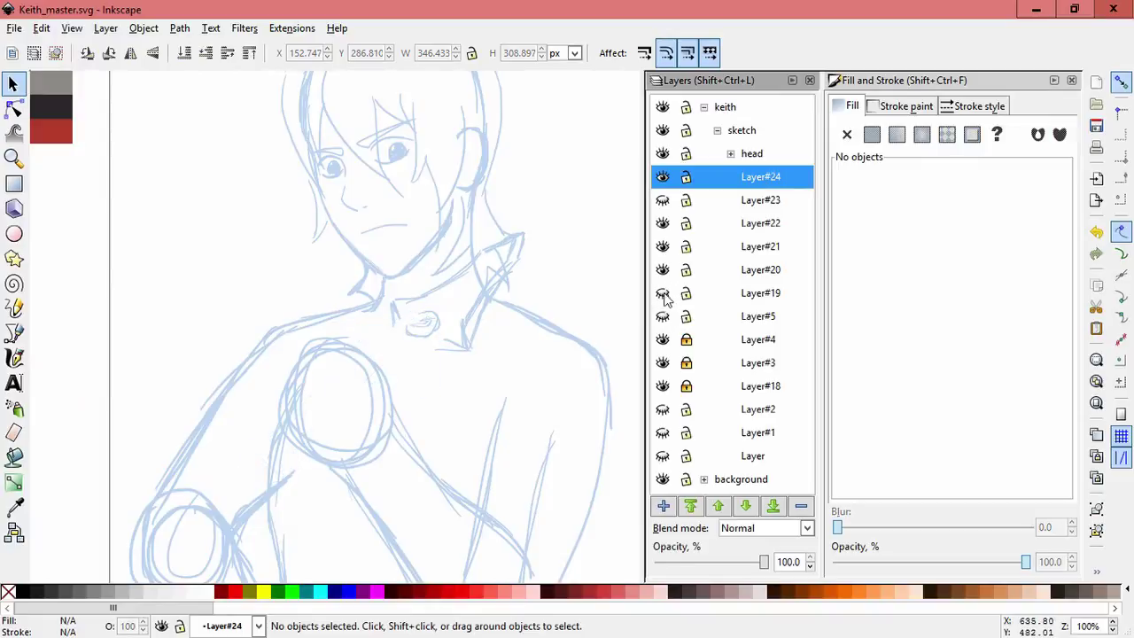
left_click(665, 316)
left_click(664, 316)
- Select the guard strokes together with the oval emblem and cut them from their layers
left_click_drag(354, 298, 455, 397)
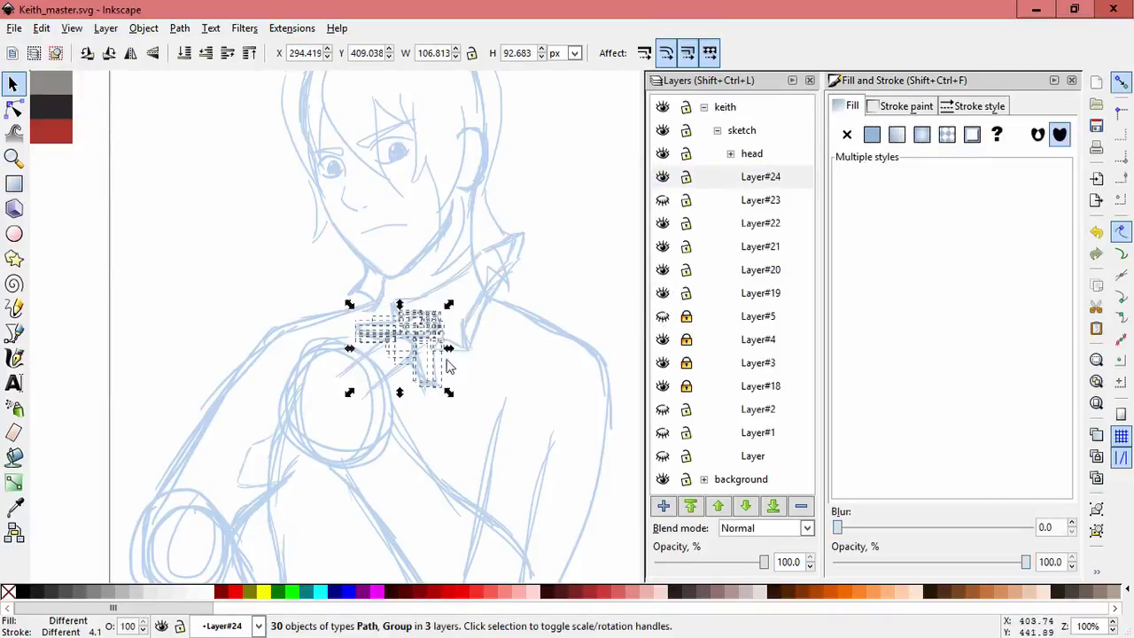
key("ctrl+x")
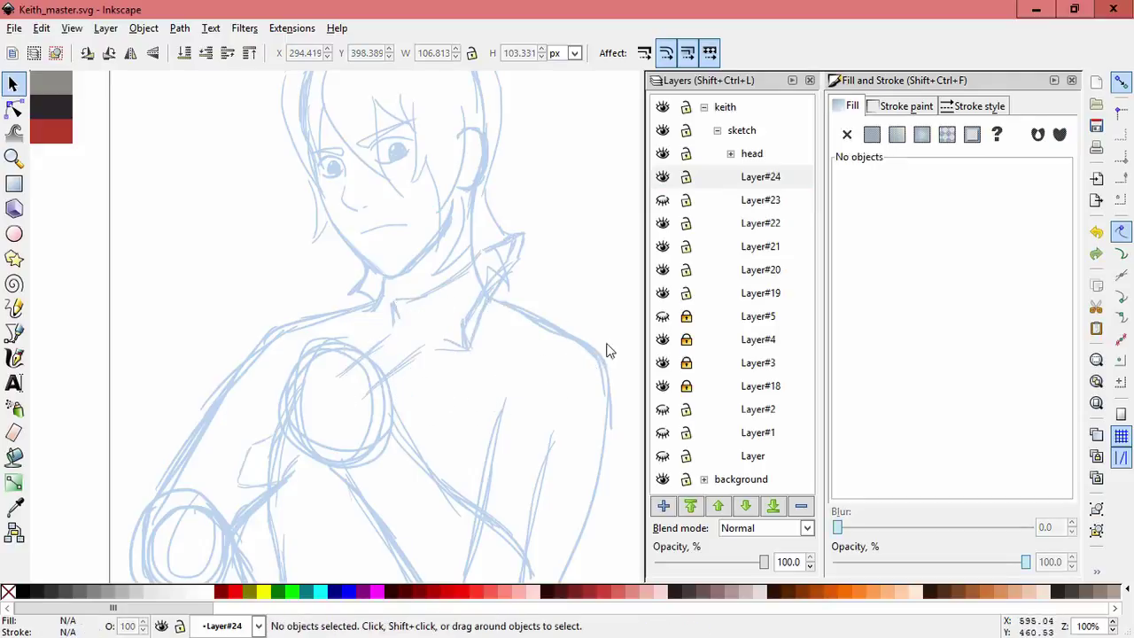
left_click(669, 180)
left_click(662, 200)
left_click(662, 153)
left_click(662, 153)
- Add a new layer above Layer#19 and paste the guard and emblem in place on it
left_click(721, 295)
left_click(664, 507)
left_click(634, 379)
left_click(42, 27)
left_click(84, 175)
- Check the visibility of the guard layer and Layer#19, and lock Layer#19
left_click(572, 310)
left_click(670, 295)
left_click(663, 316)
left_click(686, 316)
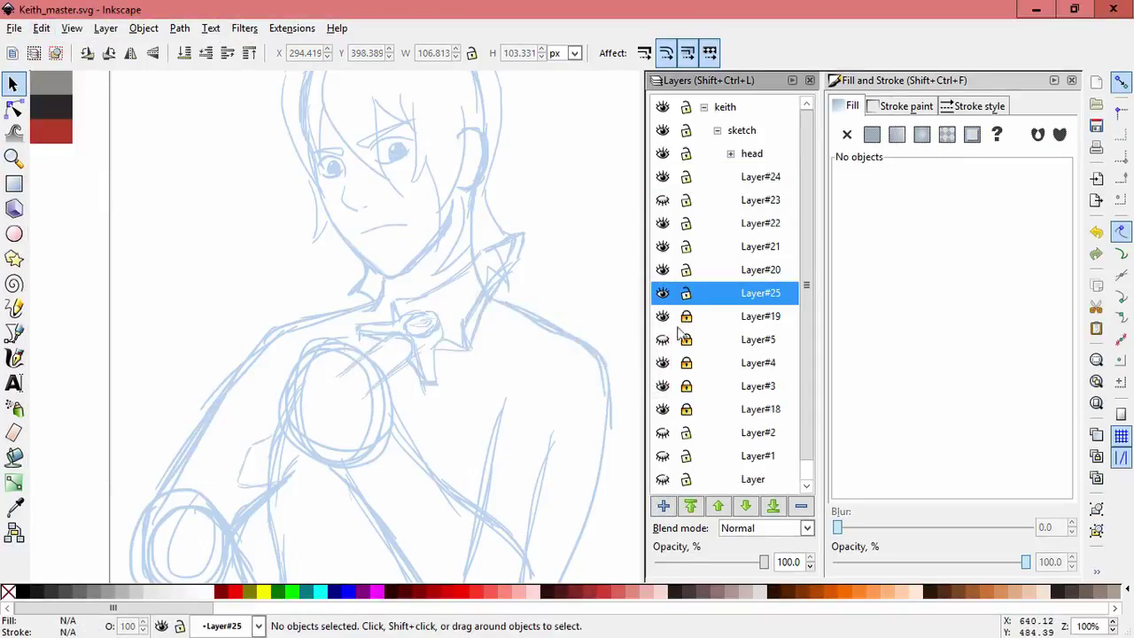
- Select the blade, guard and emblem strokes across the chest and enlarge them to about 245 by 236 px
left_click_drag(590, 421, 306, 214)
left_click_drag(529, 403, 551, 422)
mouse_move(515, 243)
left_mouse_down()
mouse_move(523, 260)
mouse_move(498, 237)
left_mouse_up()
left_click(584, 320)
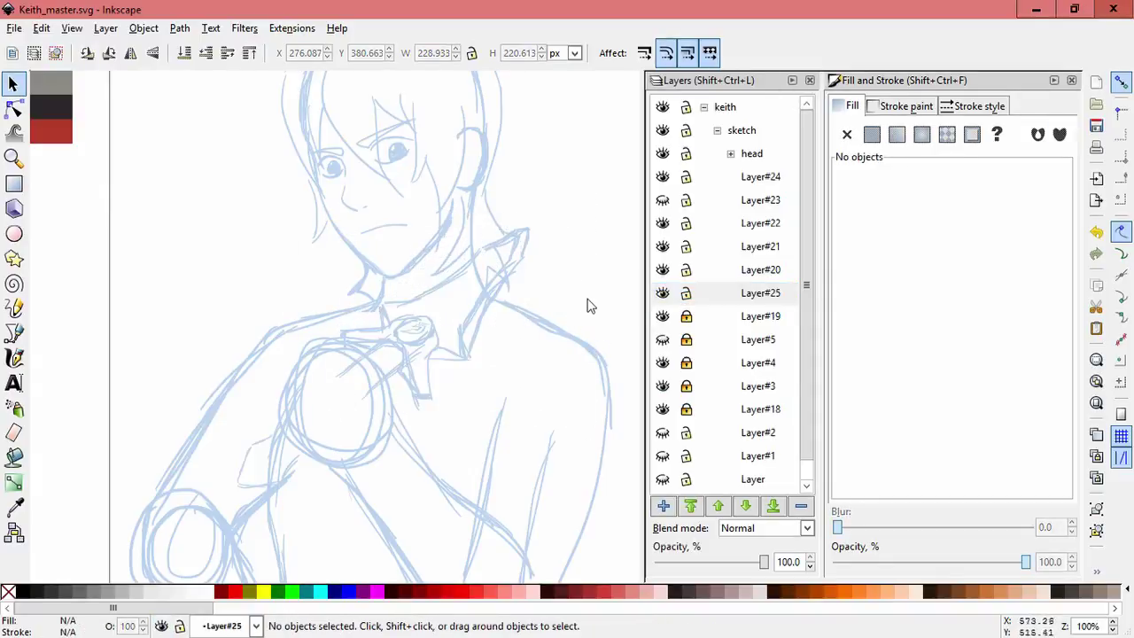
key("ctrl+alt+a")
left_click_drag(562, 231, 523, 275)
left_click(575, 304)
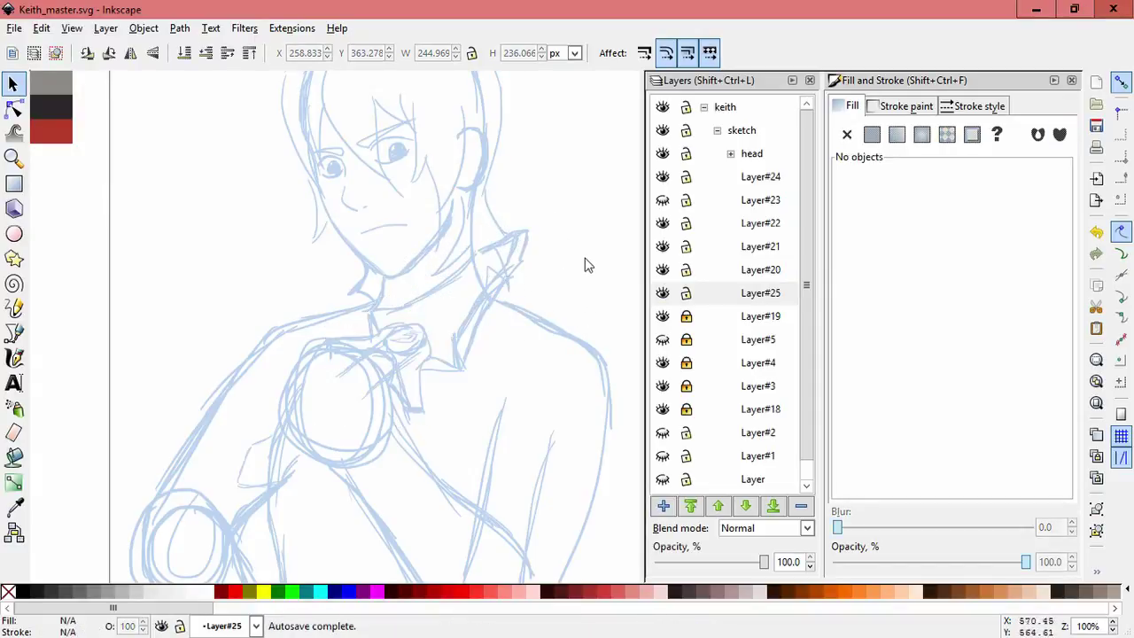
- Unlock Layer#19, select all the weapon strokes including the pommel, and rotate and shift the weapon to a flatter angle across the chest
left_click(708, 293)
left_click_drag(141, 171, 584, 575)
left_click_drag(537, 219, 577, 274)
left_click_drag(446, 388, 435, 363)
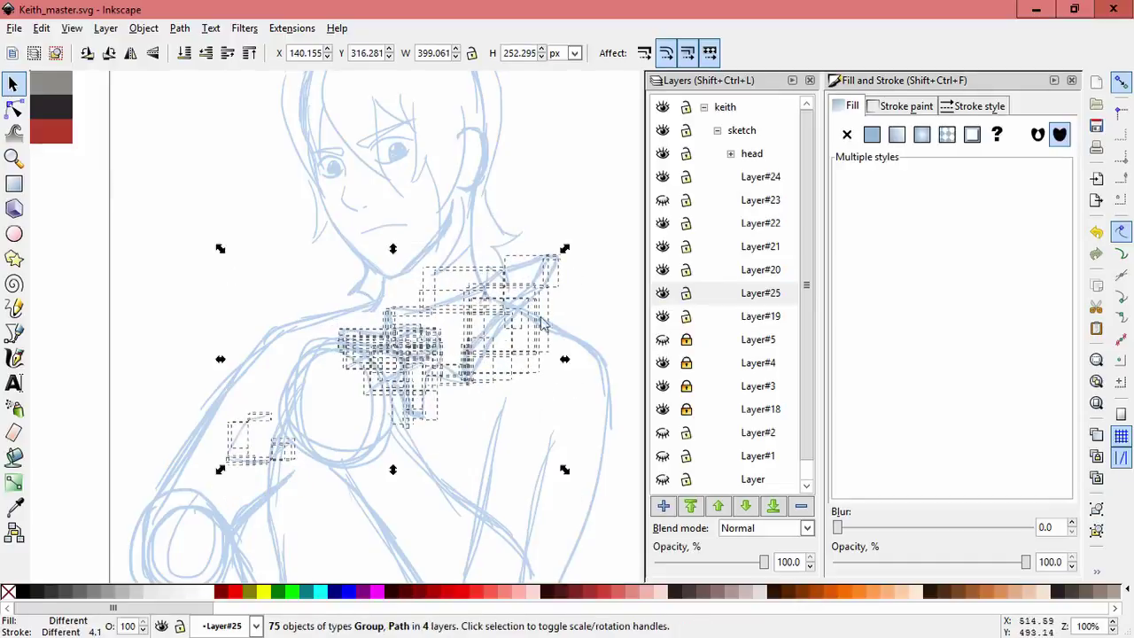
left_click(561, 336)
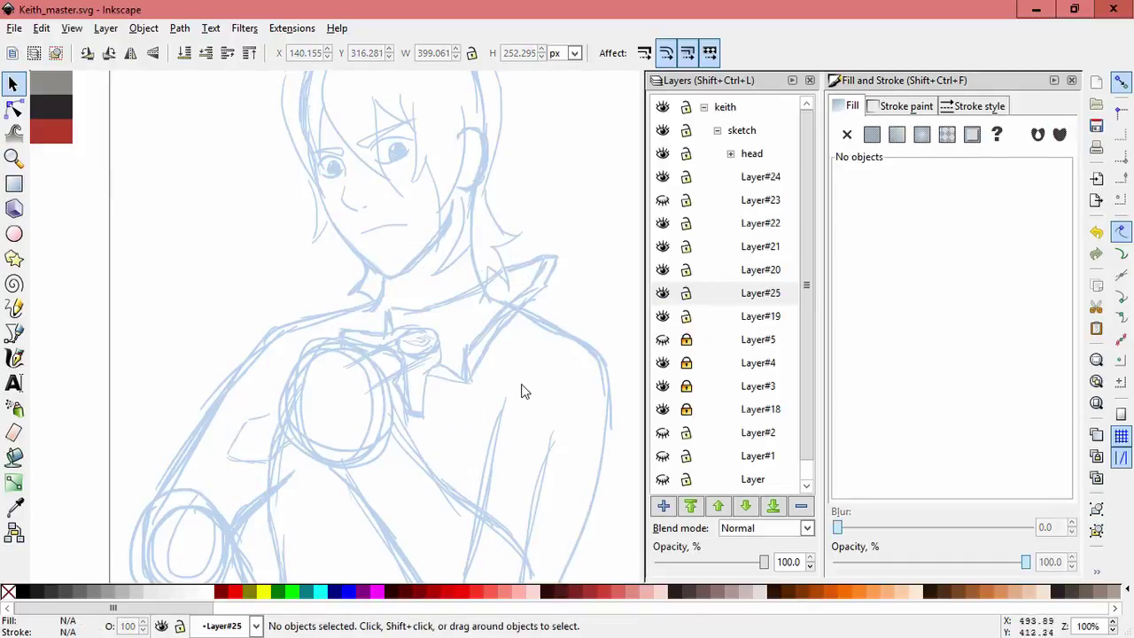
- Lock Layer#19, Layer#25, Layer#22 and Layer#24, hide Layer#22, and check which strokes Layer#25 and Layer#21 hold
left_click(685, 316)
left_click(662, 293)
left_click(663, 294)
left_click(684, 293)
left_click(662, 247)
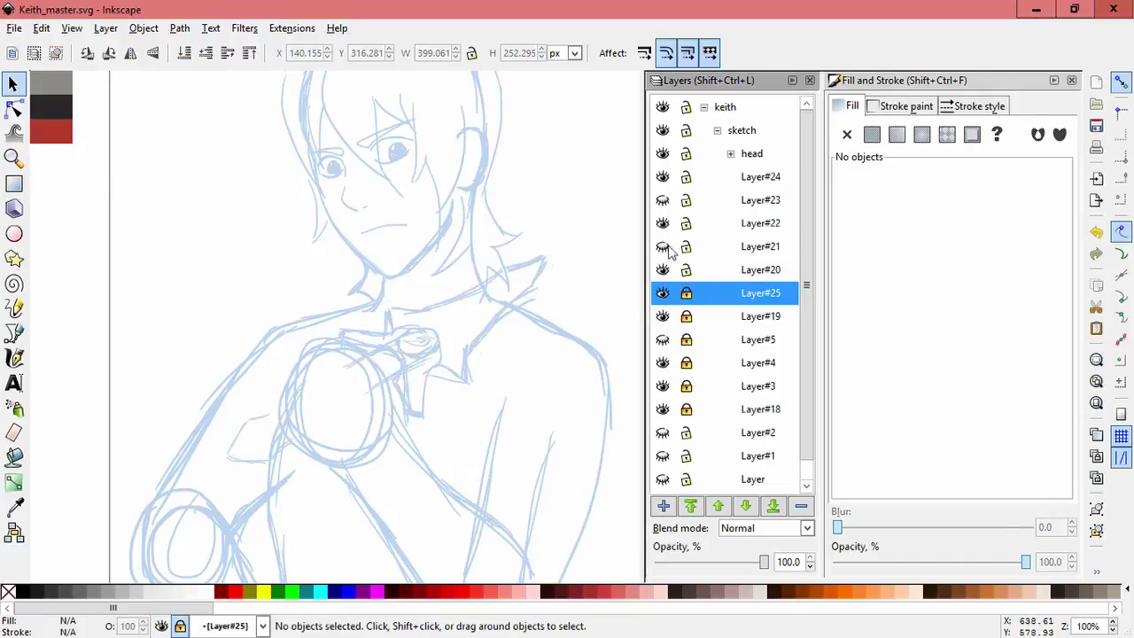
left_click(685, 223)
left_click(662, 224)
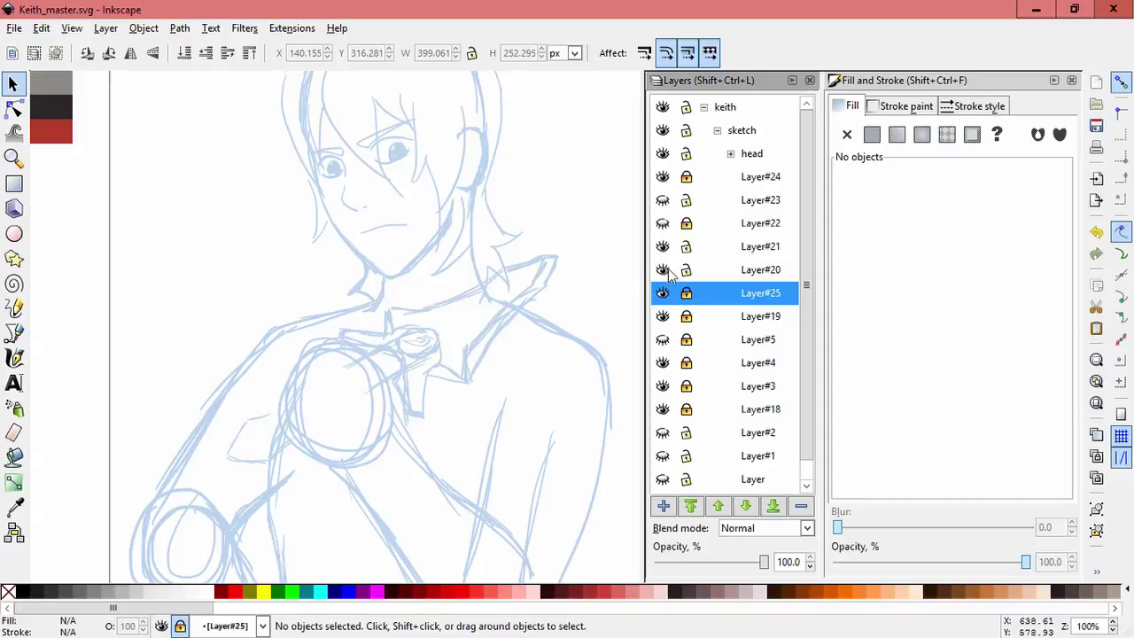
- Select the blade strokes on Layer#20 and Layer#21 and stretch them to about 228 px wide
key("ctrl+alt+a")
left_click_drag(565, 317, 571, 333)
left_click_drag(471, 253, 487, 251)
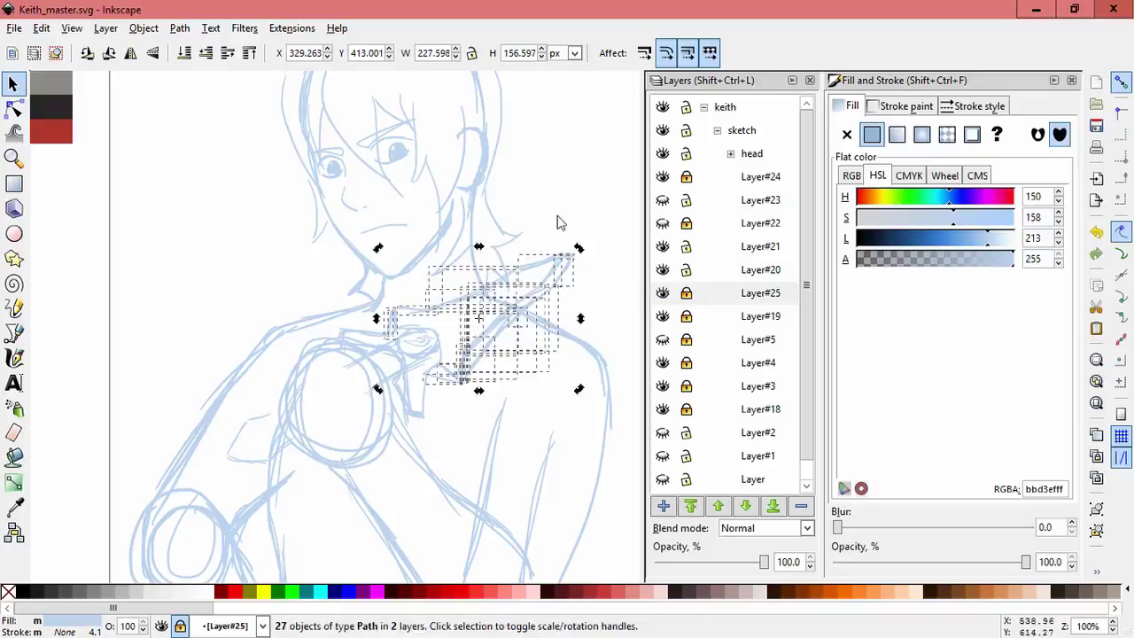
left_click(599, 334)
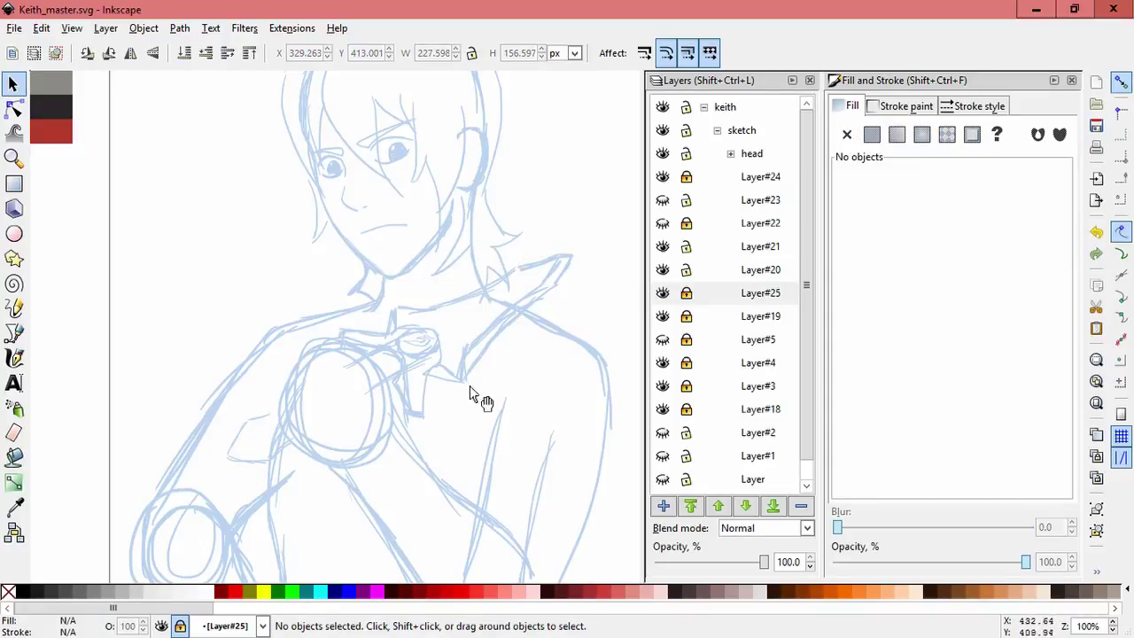
- Check the visibility of the guard and blade layers, and lock Layer#21
scroll(470, 394, "up", 2)
left_click(657, 288)
left_click(663, 270)
left_click(662, 246)
- Try to adjust the Layer#20 strokes at the base of the blade
left_click(435, 416)
key("Escape")
mouse_move(404, 402)
left_mouse_down()
mouse_move(411, 349)
mouse_move(370, 394)
mouse_move(423, 376)
mouse_move(496, 451)
left_mouse_up()
key("Escape")
key("ctrl+z")
key("Escape")
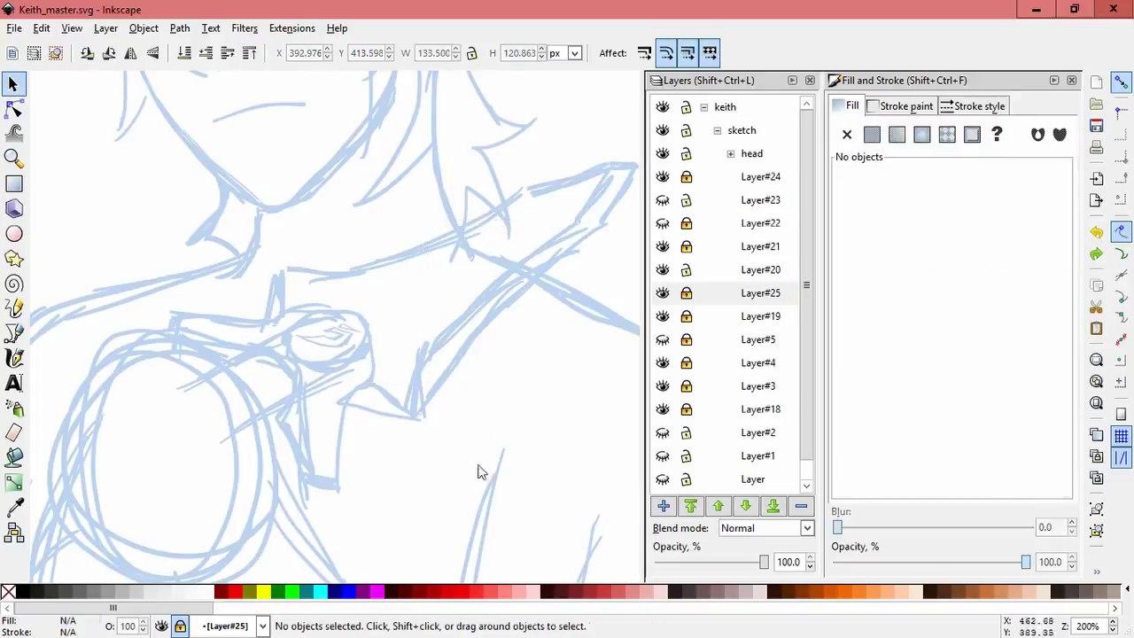
- Move the short strokes at the blade's lower corner on Layer#20 outward, away from the emblem
mouse_move(422, 385)
left_mouse_down()
mouse_move(379, 431)
mouse_move(474, 486)
left_mouse_up()
key("Escape")
left_click(541, 430)
mouse_move(541, 430)
left_mouse_down()
mouse_move(468, 460)
mouse_move(432, 381)
mouse_move(420, 434)
mouse_move(427, 390)
mouse_move(469, 393)
left_mouse_up()
left_click(458, 456)
left_click(549, 443)
left_click(493, 397)
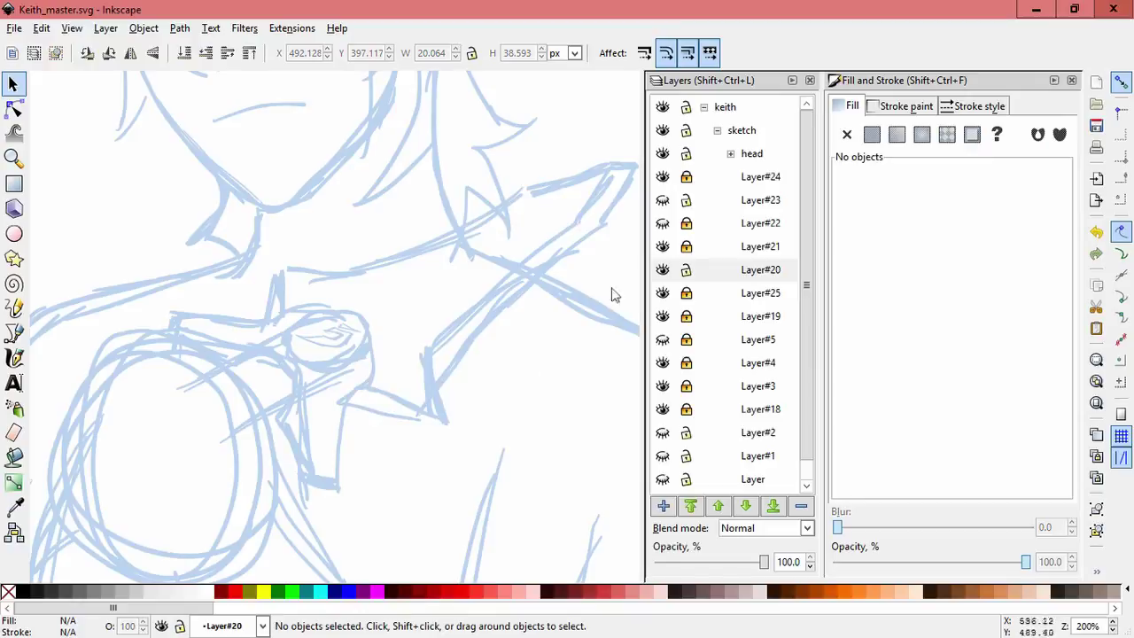
- Adjust the blade's lower-edge strokes on Layer#21 to meet its base corner, and delete the surplus stroke
left_click(678, 266)
left_click(685, 268)
left_click_drag(482, 425, 378, 436)
left_click_drag(531, 513, 303, 236)
left_click_drag(306, 436, 336, 448)
left_click_drag(468, 289, 423, 246)
left_click(685, 269)
left_click(537, 372)
left_click_drag(444, 455, 518, 321)
key("Delete")
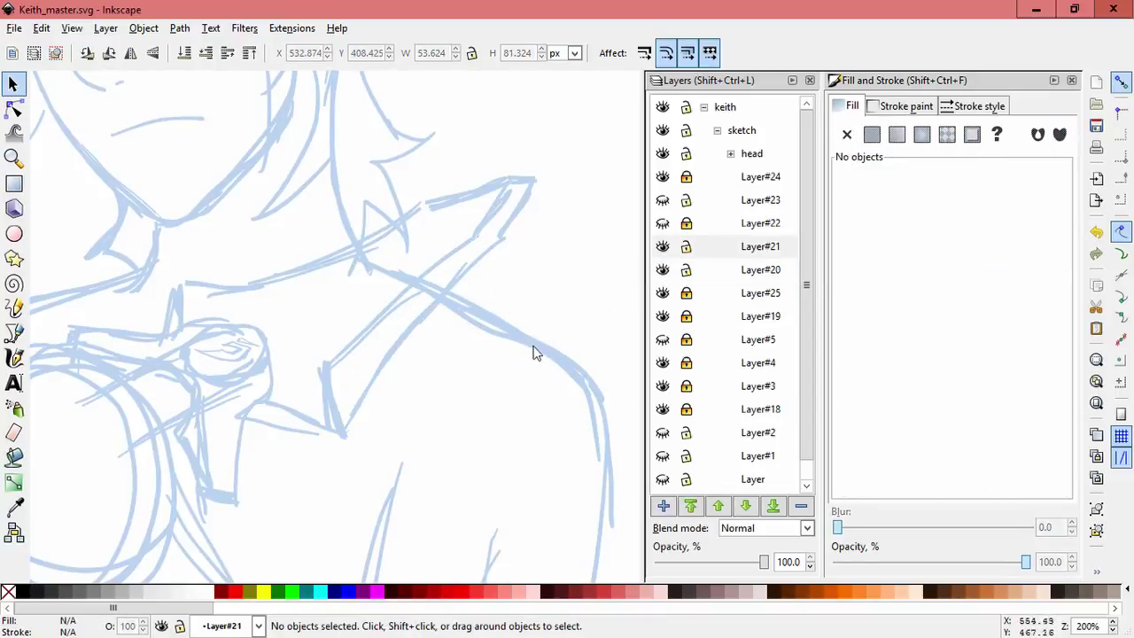
- Lock Layer#20 and Layer#21, unlock Layer#24, and draw a thin calligraphic line across the blade near its base
left_click(686, 247)
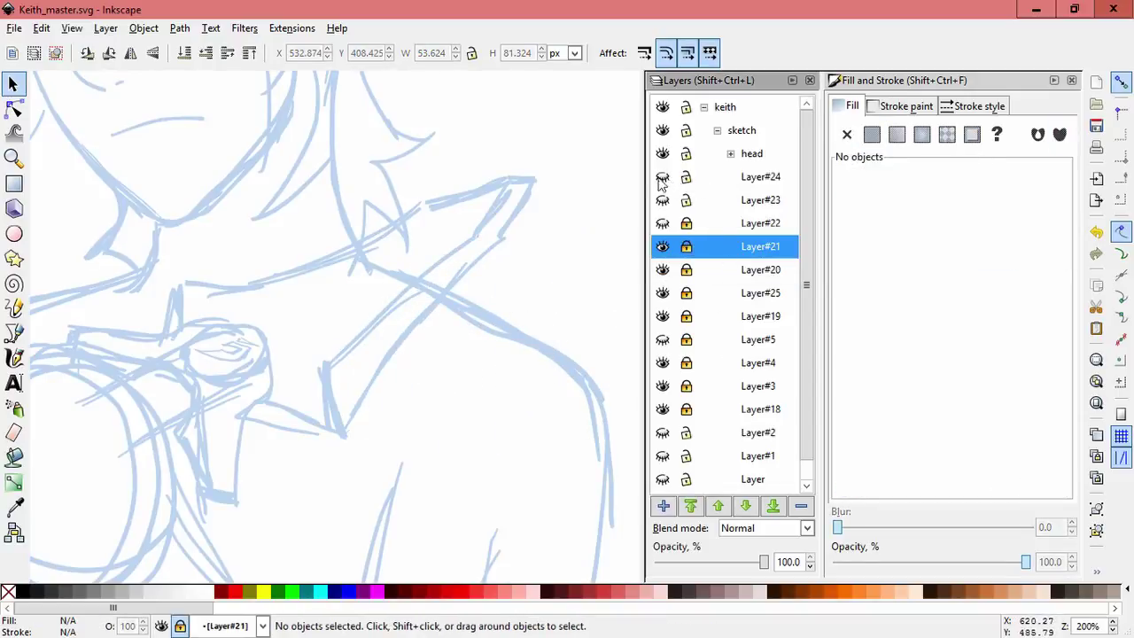
left_click(660, 182)
key("c")
left_click_drag(510, 359, 399, 394)
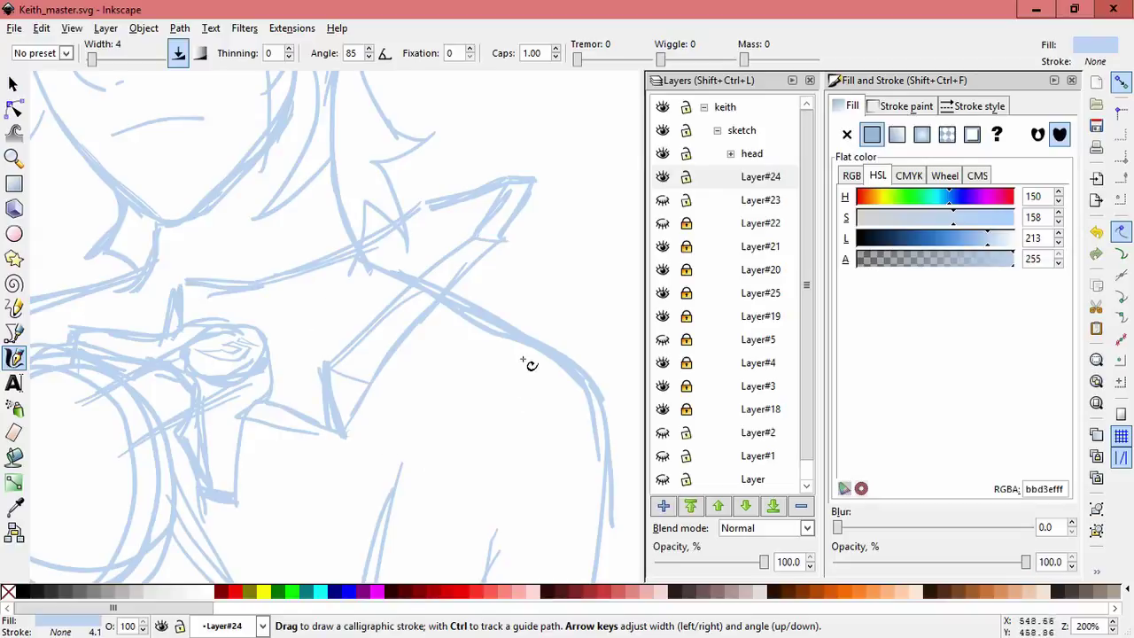
- Lock Layer#24, check the visibility of the blade and guard layers, and unlock Layer#19
left_click(686, 176)
left_click(662, 246)
left_click(663, 269)
left_click(665, 293)
left_click(663, 293)
- Select the grip strokes on Layer#19 below the emblem and stretch them to about 108 by 80 px
left_click(13, 83)
left_click_drag(76, 463, 89, 475)
scroll(278, 460, "down", 2)
left_click_drag(319, 287, 302, 307)
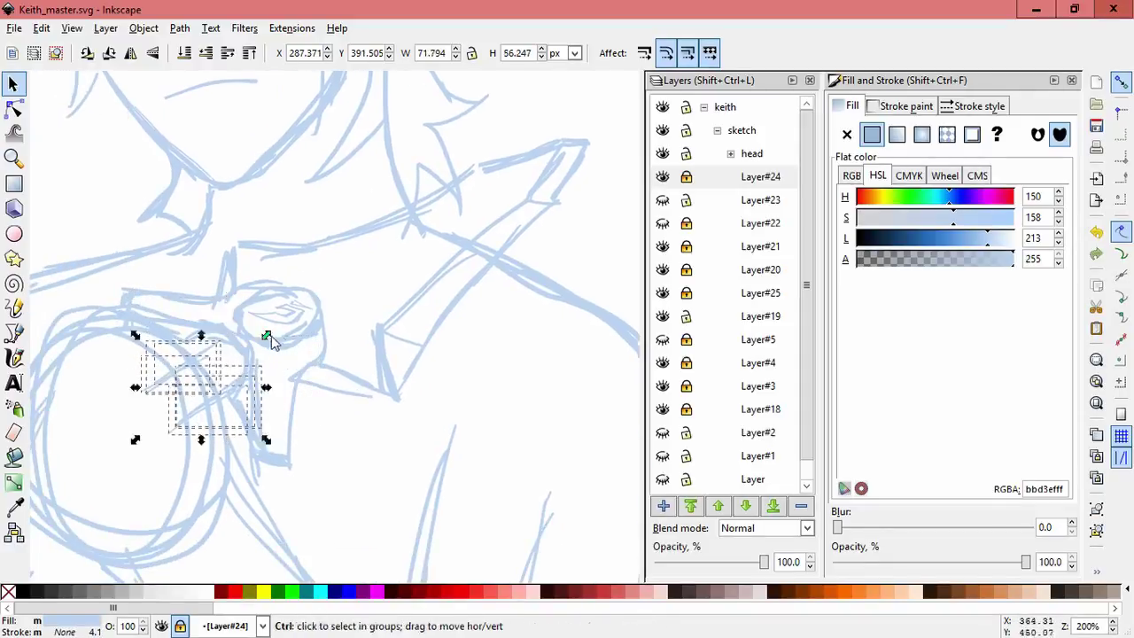
left_click_drag(139, 448, 128, 453)
key("Escape")
- Move the pommel strokes closer to the grip and draw a short rounded calligraphic stroke on the pommel's upper corner in Layer#24
scroll(425, 319, "down", 3)
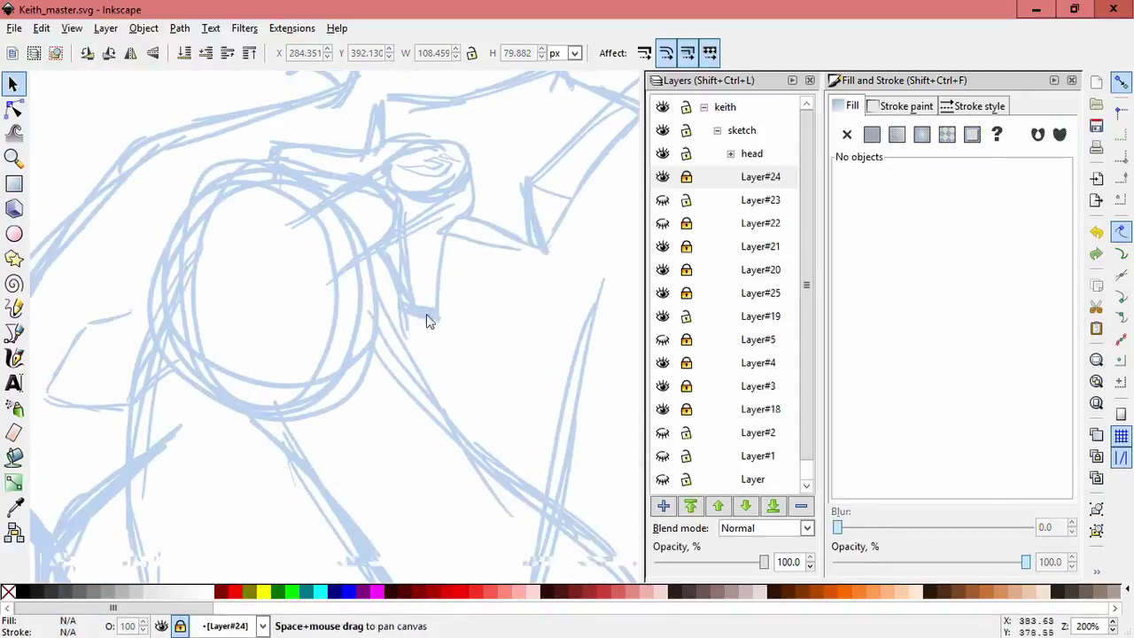
left_click_drag(266, 434, 91, 278)
left_click_drag(251, 413, 278, 404)
scroll(384, 432, "up", 1)
key("Escape")
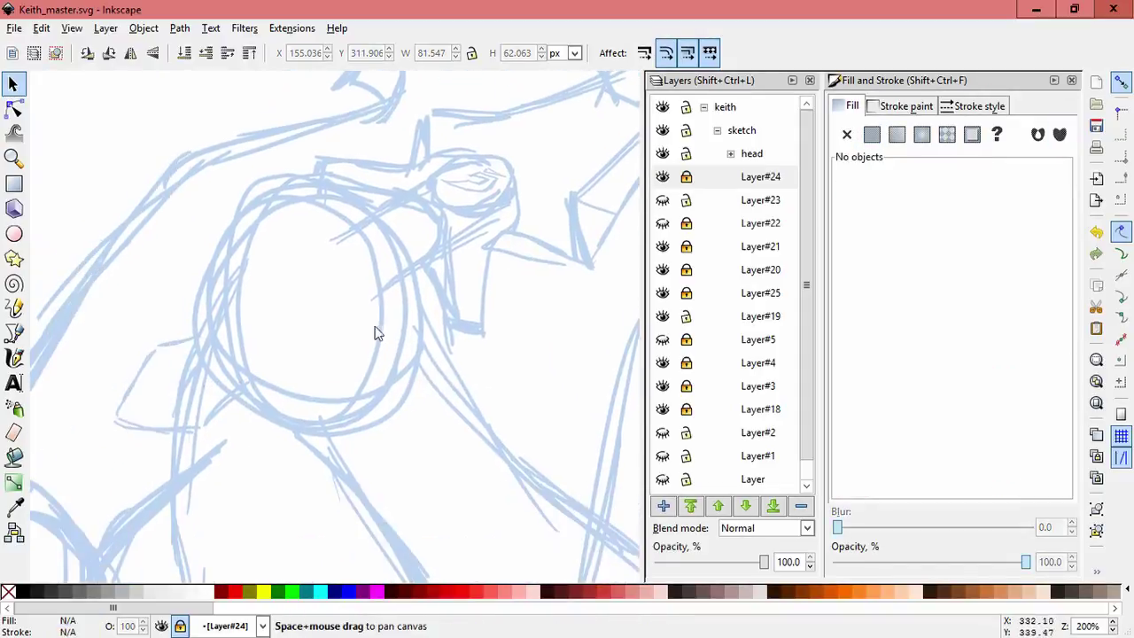
key("c")
mouse_move(181, 346)
left_mouse_down()
mouse_move(231, 448)
mouse_move(164, 354)
left_mouse_up()
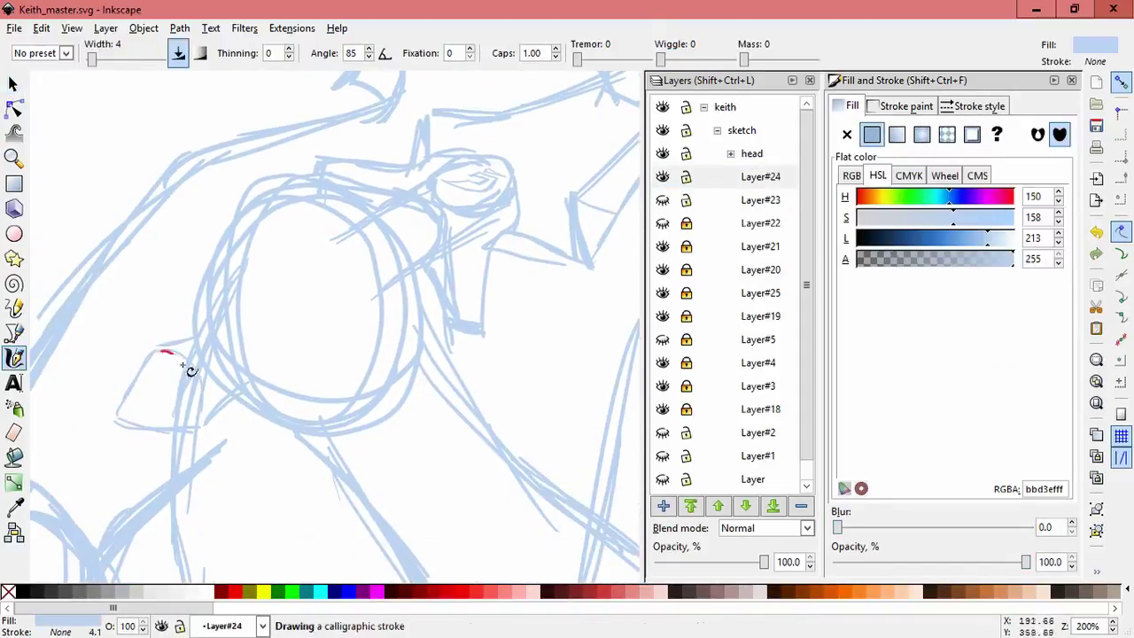
- Unlock Layer#21, Layer#20, Layer#25 and Layer#19, select the entire weapon, and nudge it slightly up and to the left
scroll(380, 382, "down", 2)
scroll(517, 319, "down", 1)
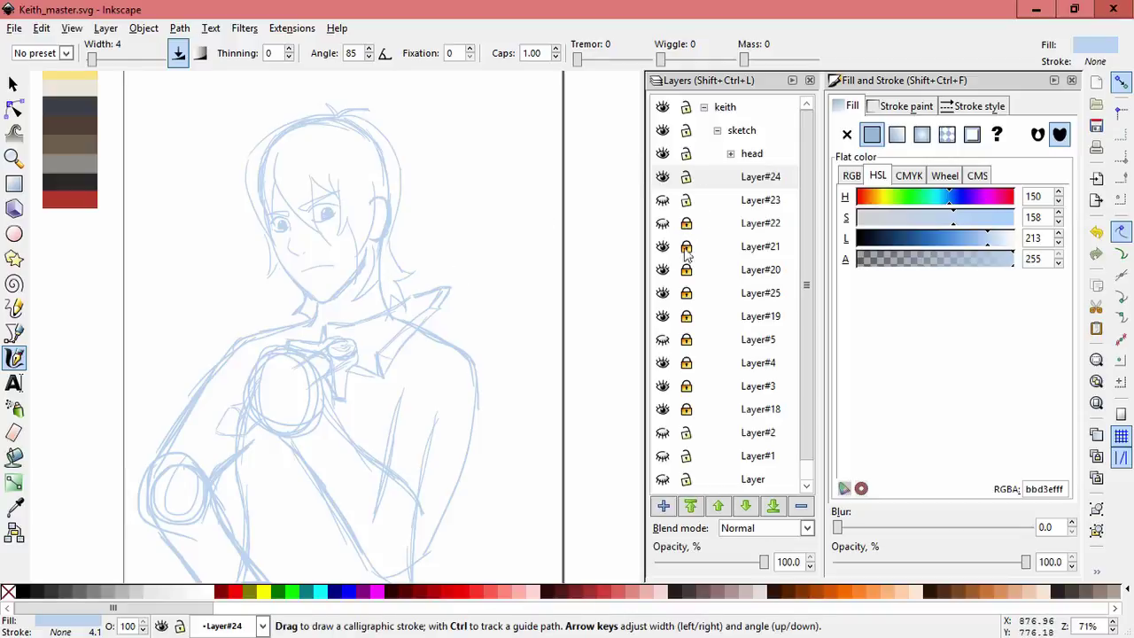
left_click_drag(687, 255, 686, 316)
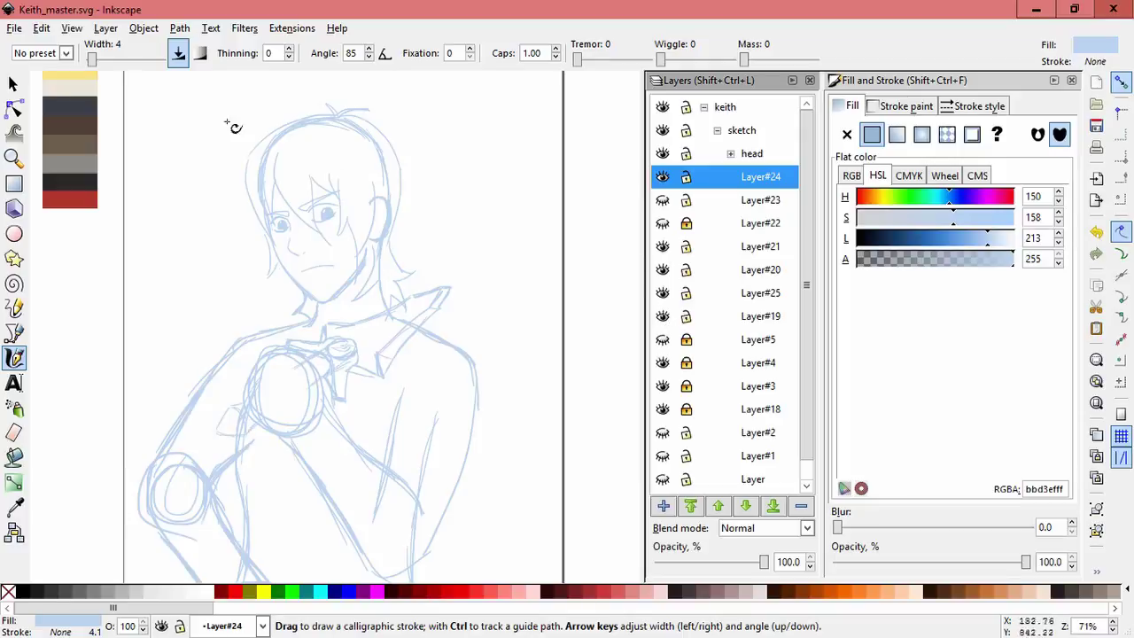
key("s")
key("ctrl+alt+a")
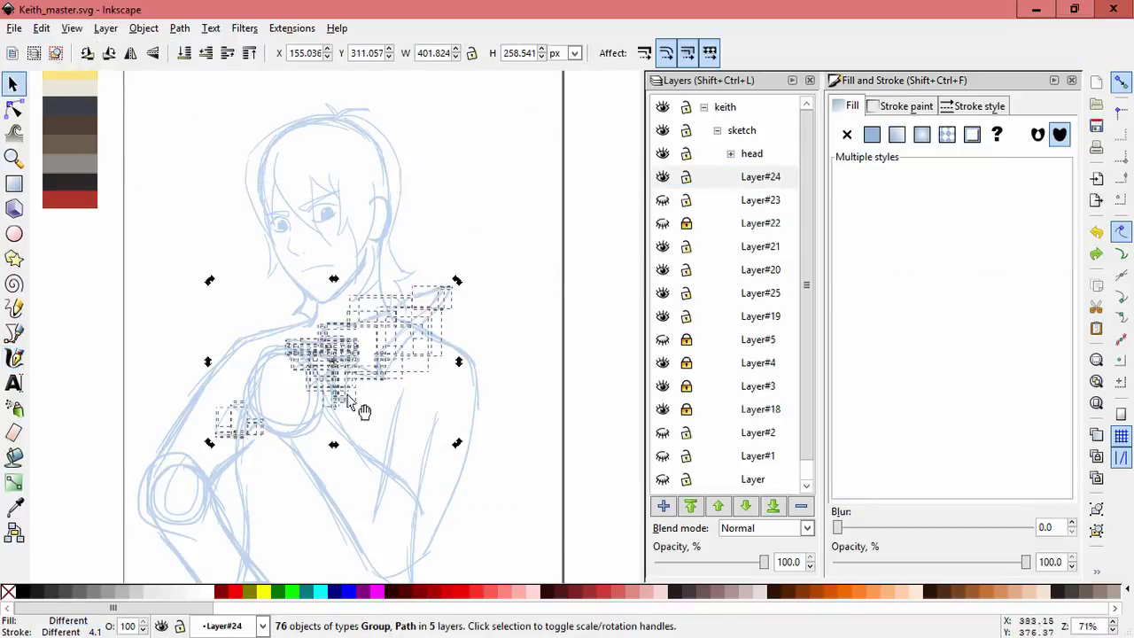
left_click_drag(478, 352, 481, 347)
left_click(518, 267)
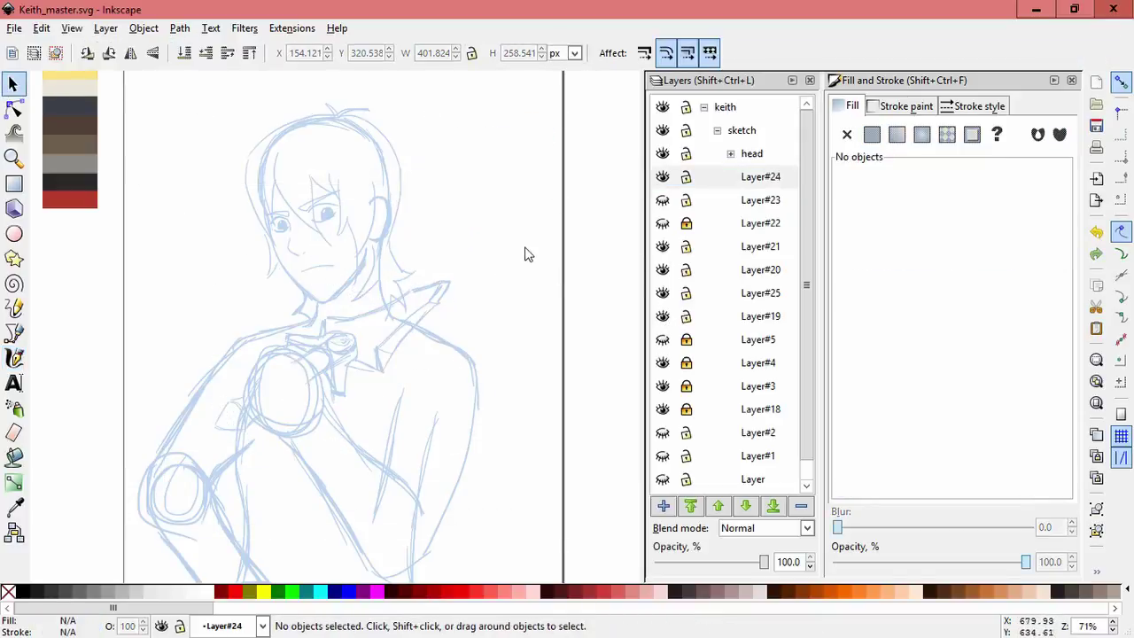
mouse_move(479, 550)
left_mouse_down()
mouse_move(168, 278)
mouse_move(169, 240)
left_mouse_up()
left_click_drag(390, 379, 387, 372)
left_click(509, 361)
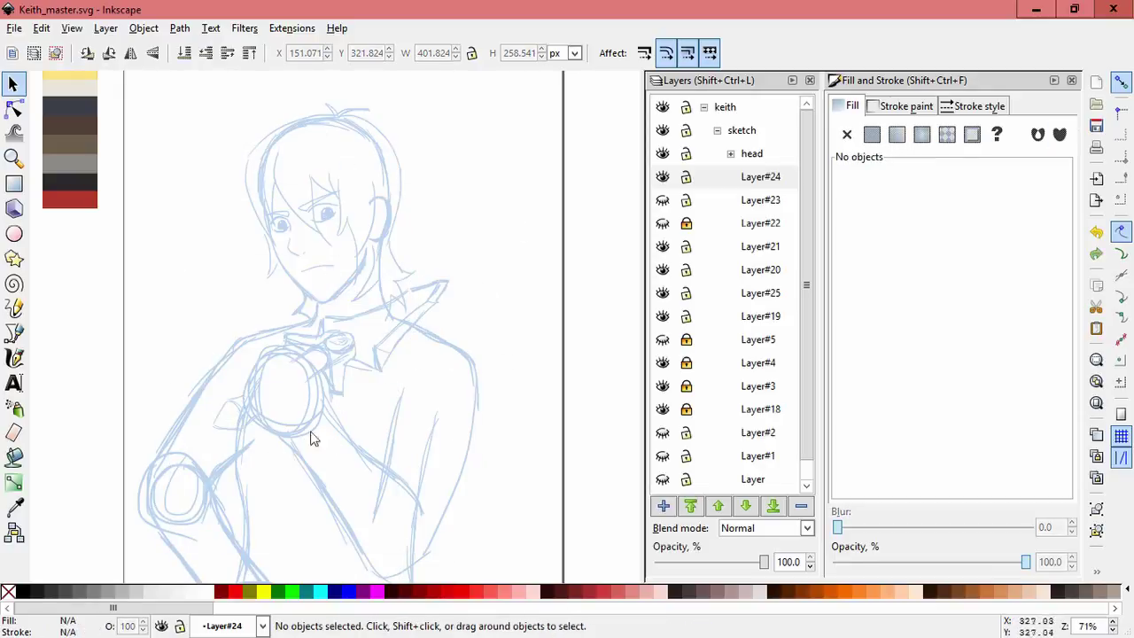
- Try a different position for the pommel strokes, undo it, and shift the pommel slightly downward instead
left_click_drag(310, 438, 265, 436)
left_click(498, 361)
key("ctrl+z")
key("ctrl+shift+z")
key("ctrl+z")
left_click_drag(202, 411, 209, 426)
left_click(501, 399)
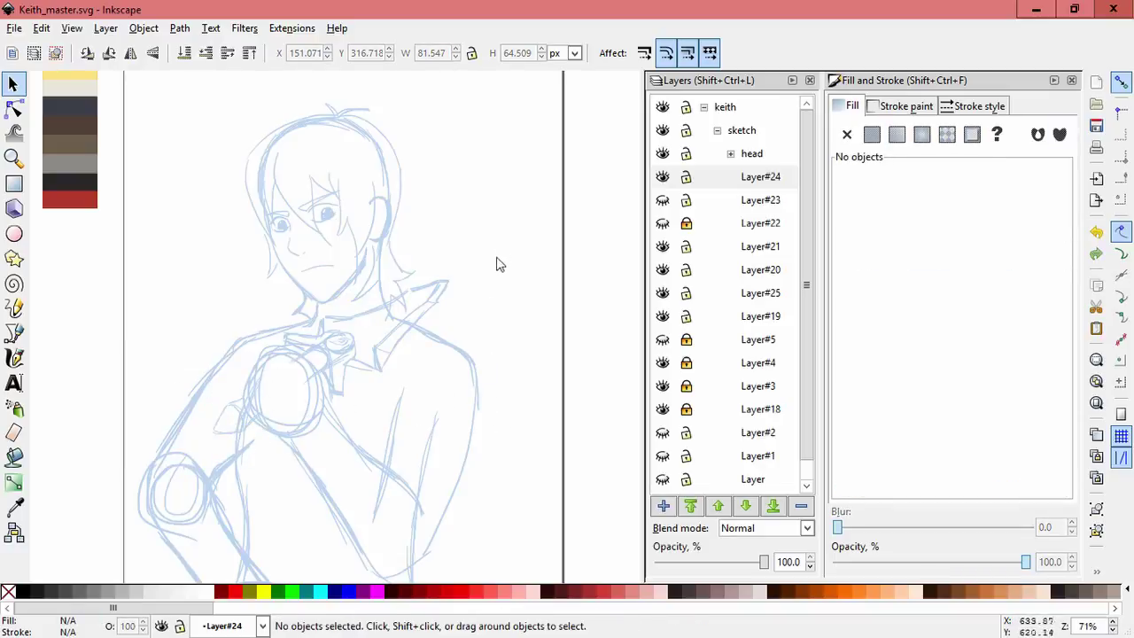
- Lock the layers from Layer#24 down to Layer#19, and toggle the body and weapon layers to check their contents
left_click(685, 178)
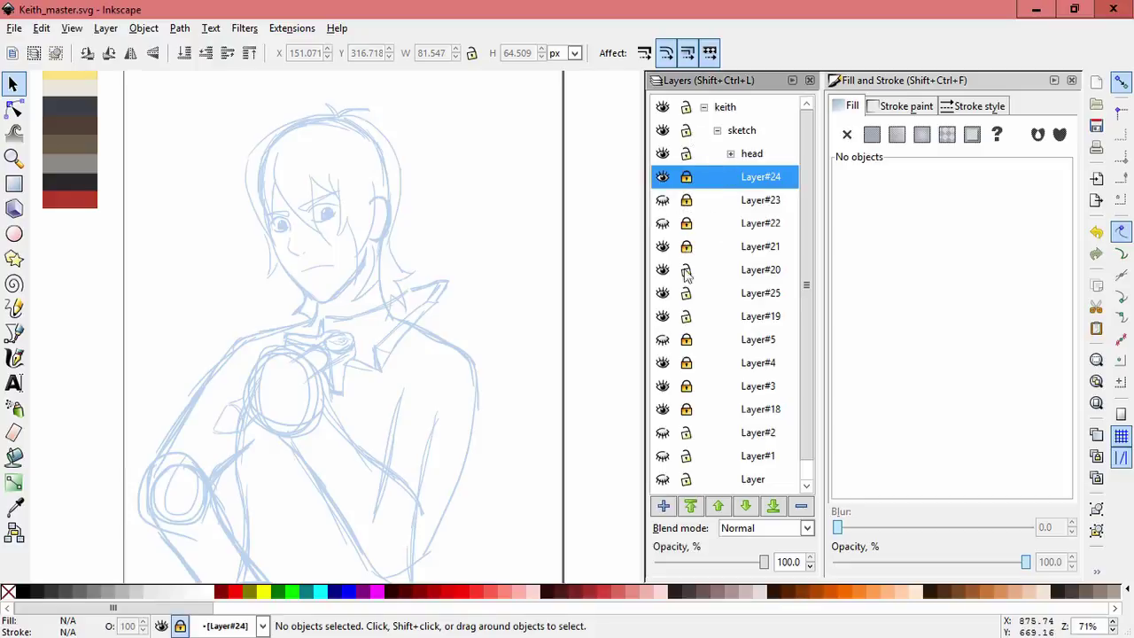
left_click(663, 409)
left_click(663, 386)
left_click(663, 362)
left_click(662, 316)
left_click(662, 292)
left_click(663, 269)
left_click(662, 270)
left_click(662, 293)
left_click(663, 316)
left_click(662, 387)
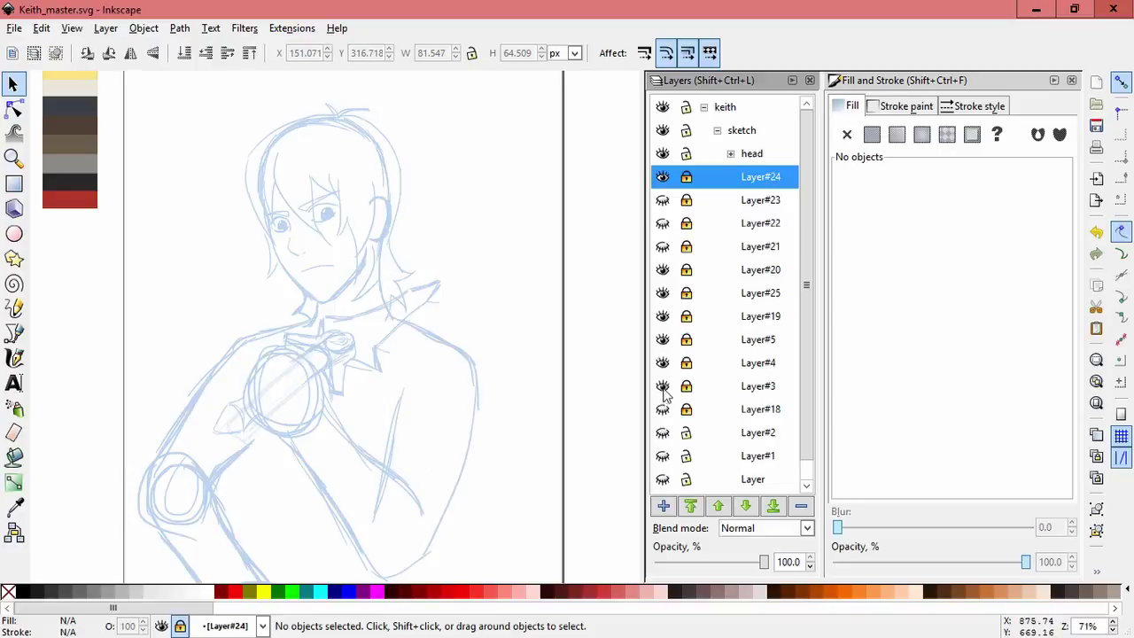
- Expand the head group, unlock its sublayers and the body layers Layer#4, Layer#3 and Layer#18, and show the body again
left_click(662, 386)
left_click(663, 316)
left_click(731, 154)
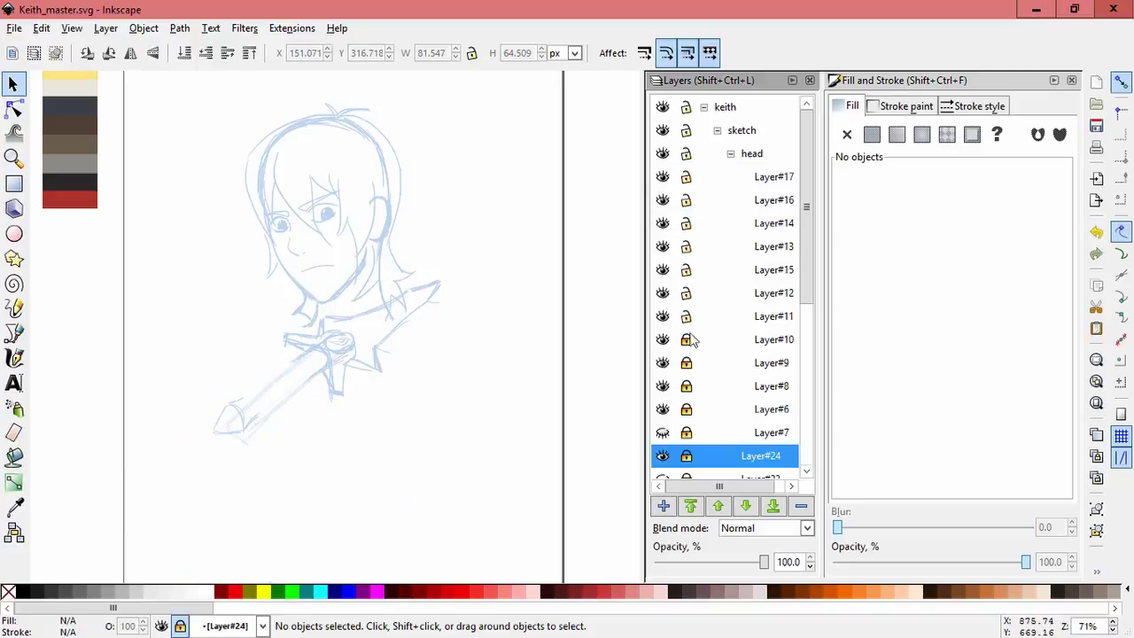
scroll(686, 385, "down", 5)
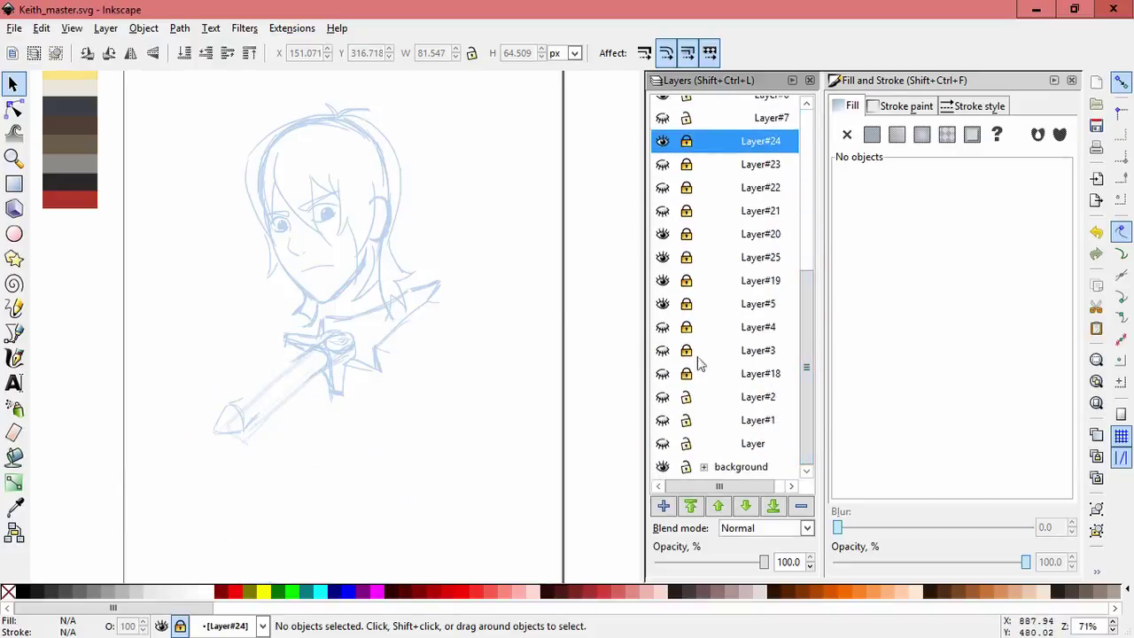
left_click(665, 328)
scroll(526, 337, "down", 1)
scroll(662, 301, "up", 4)
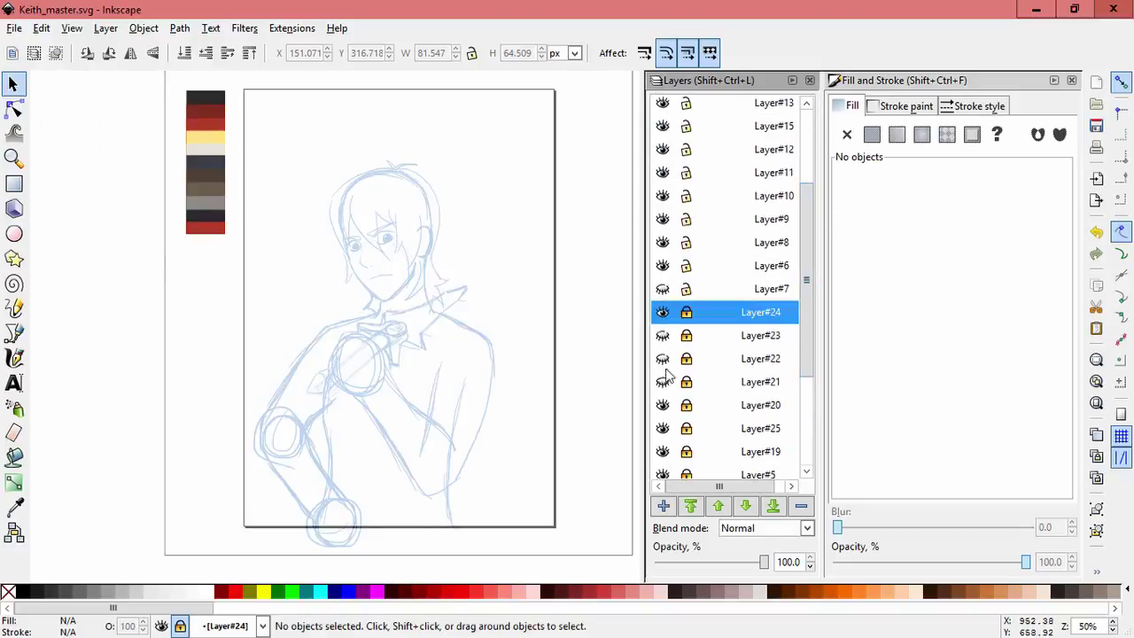
- Select all the head and body strokes and stretch them horizontally to about 591 px wide
left_click_drag(568, 549, 211, 127)
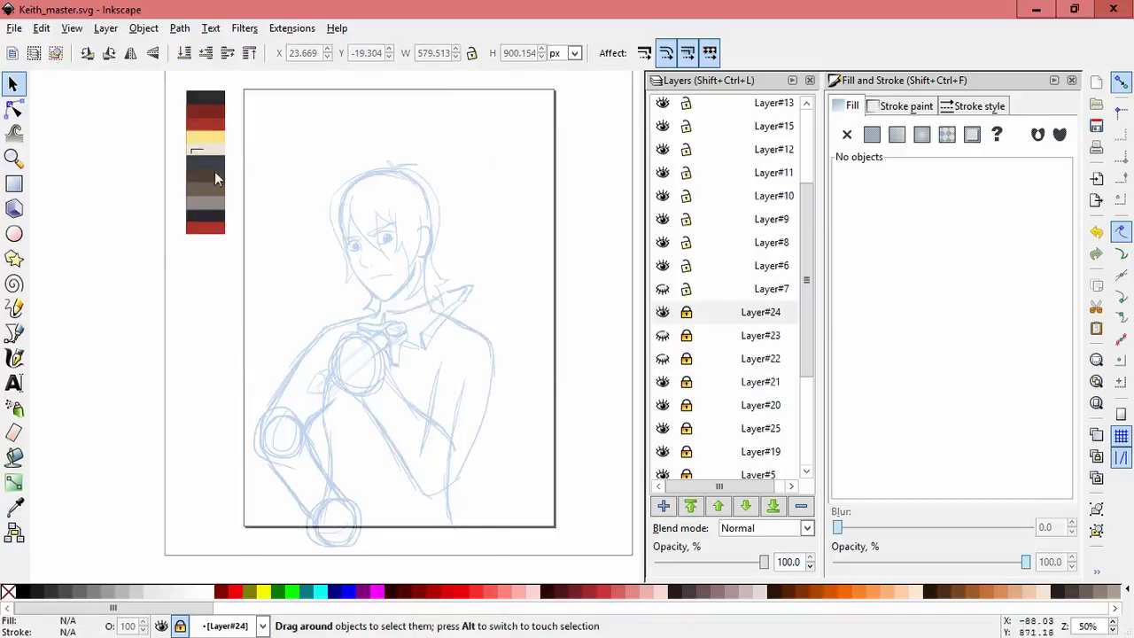
left_click_drag(189, 165, 573, 572)
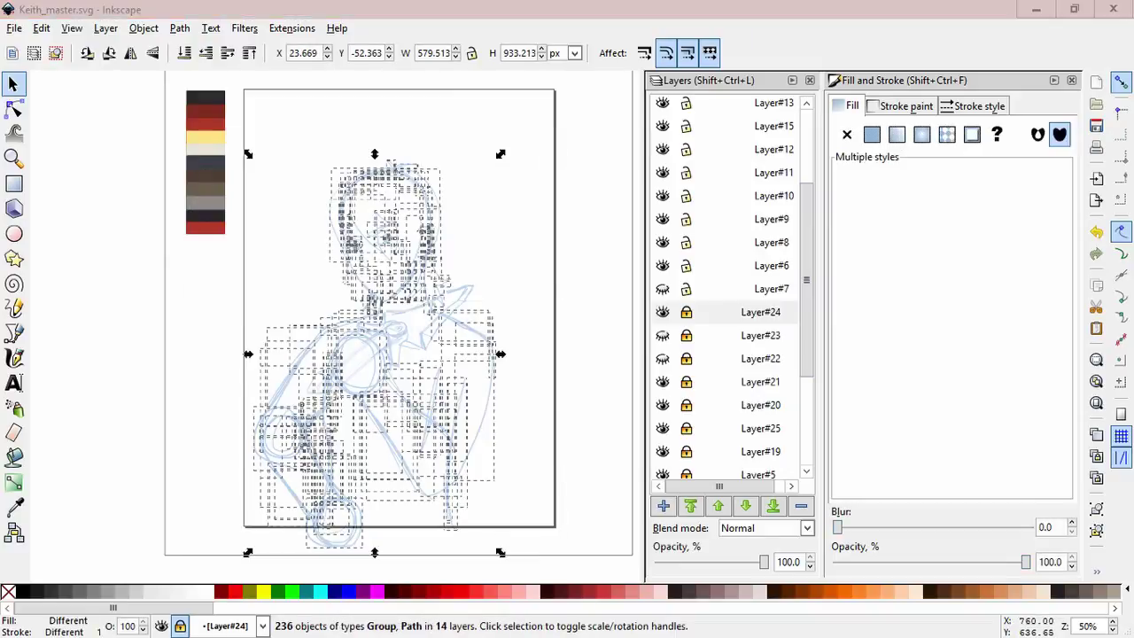
left_click(21, 7)
left_click(610, 345)
key("ctrl+alt+a")
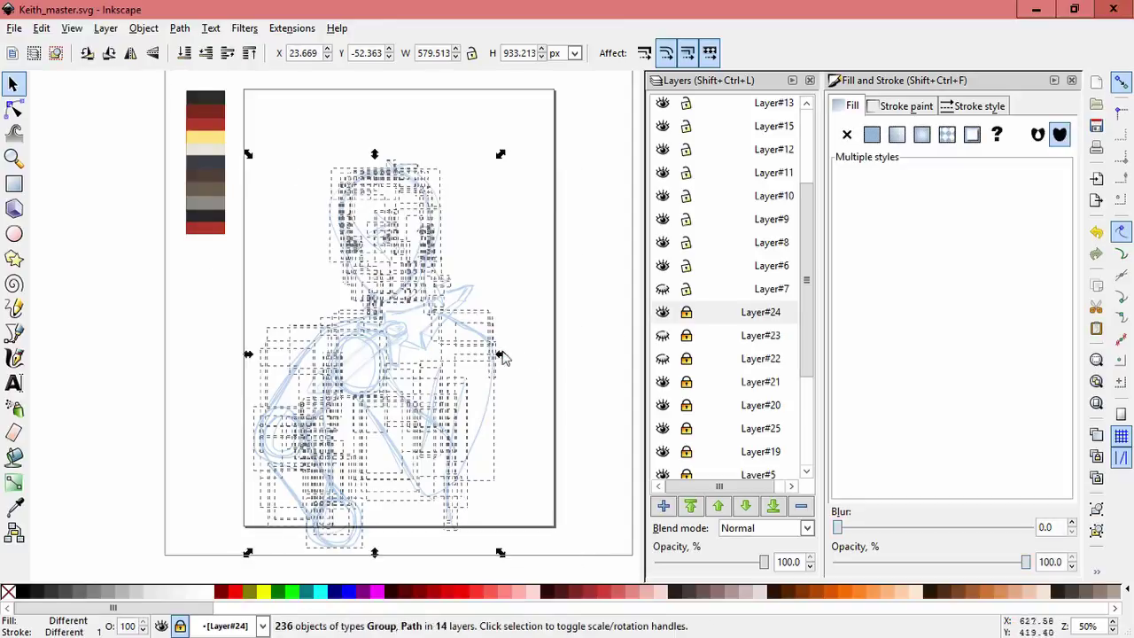
left_click_drag(498, 354, 503, 359)
left_click(581, 309)
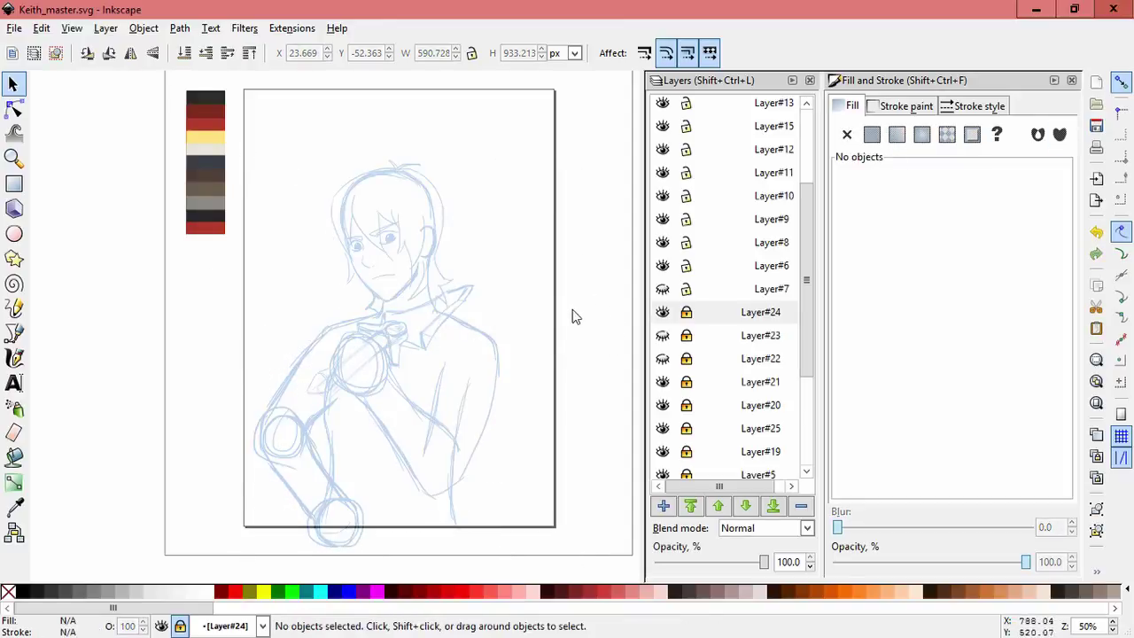
- Collapse the head group and lock it together with Layer#4, Layer#3 and Layer#18
left_click(702, 314)
left_click(687, 386)
left_click(686, 409)
scroll(807, 456, "down", 3)
scroll(798, 282, "up", 3)
- Hide Layer#21, Layer#20, Layer#25 and Layer#19 to identify the old weapon guide strokes, and delete Layer#5
left_click(663, 247)
left_click(662, 269)
left_click(663, 293)
left_click(663, 316)
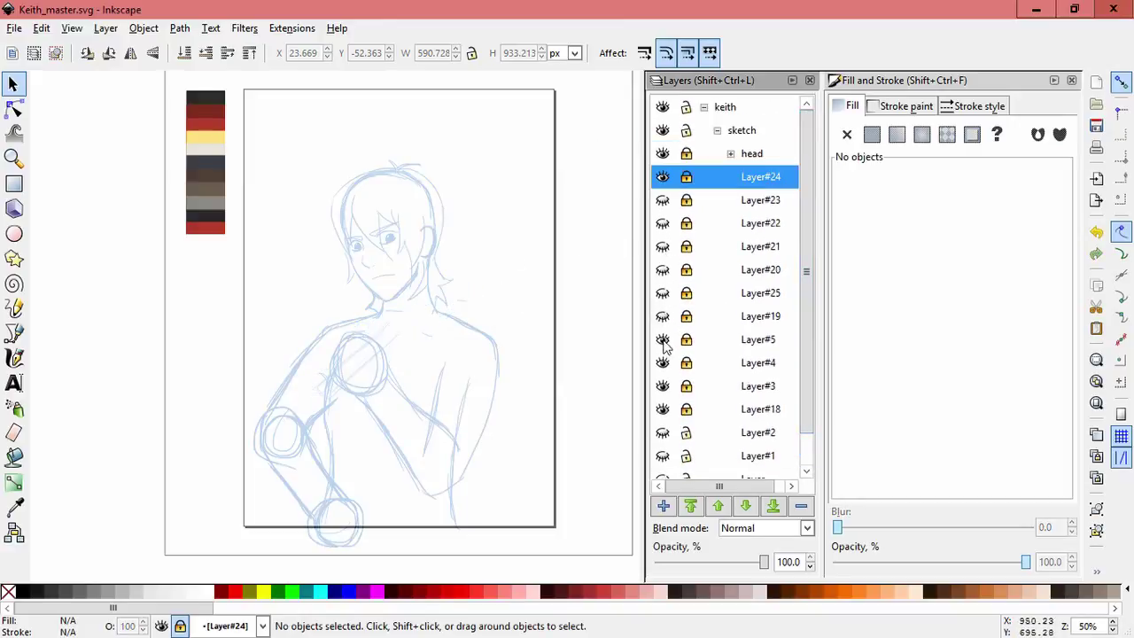
left_click(670, 341)
key("Delete")
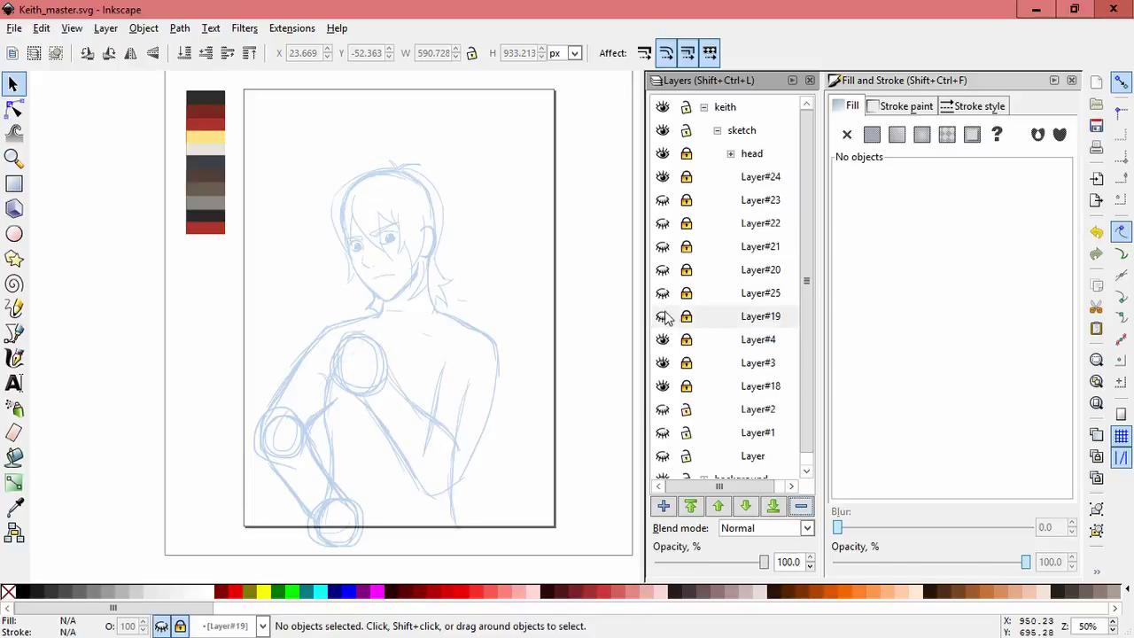
- Show and unlock the weapon layers Layer#21, Layer#20, Layer#25 and Layer#19
left_click(731, 316)
left_click(686, 269)
- Try to rotate the whole weapon to a steeper angle across the chest
key("ctrl+alt+a")
left_click(516, 488)
key("ctrl+alt+a")
left_click(525, 339)
key("ctrl+alt+a")
left_click(462, 436)
key("ctrl+z")
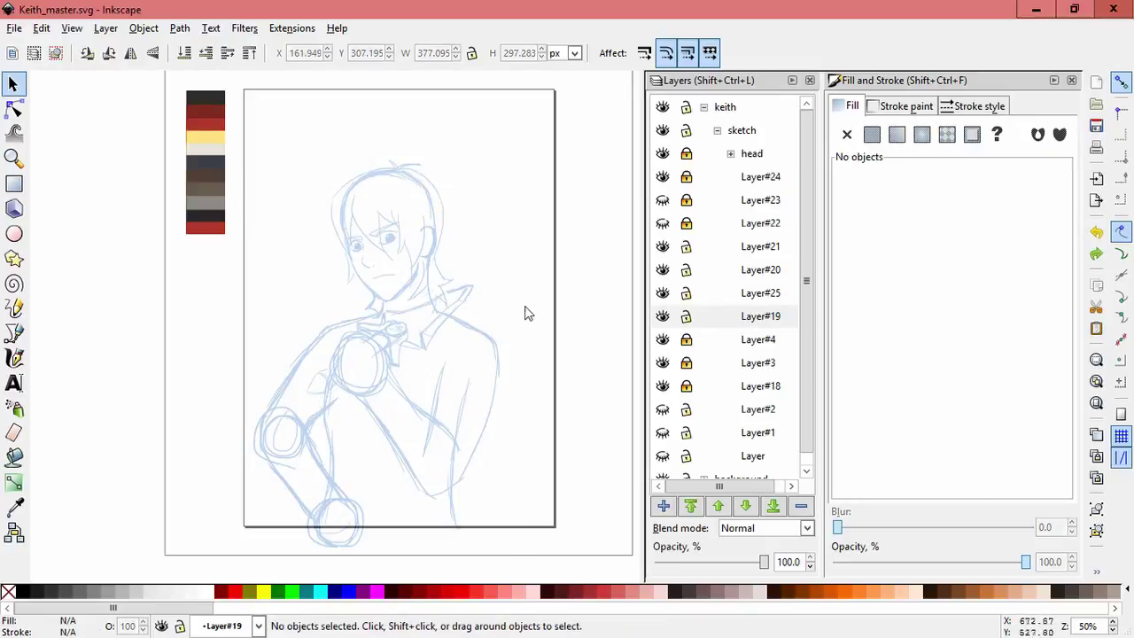
- Lock Layer#21, Layer#20, Layer#25, Layer#19, Layer#4 and Layer#3, toggling the body layers' visibility to identify the torso layer
left_click(686, 316)
left_click(662, 385)
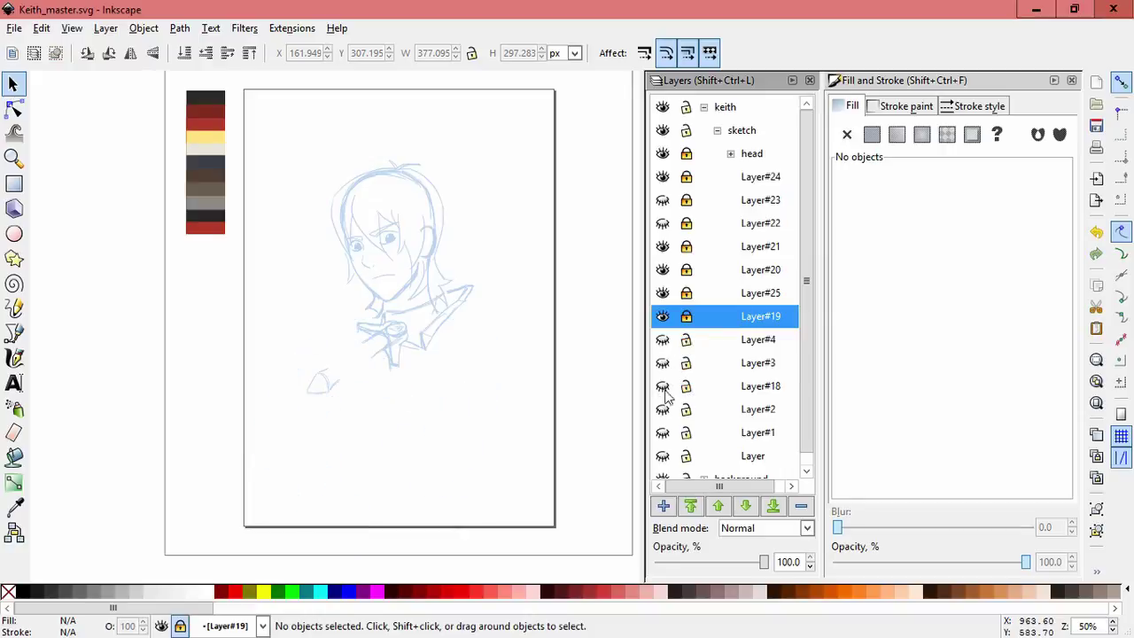
left_click(663, 385)
left_click(662, 339)
left_click(663, 339)
left_click(685, 339)
left_click(686, 363)
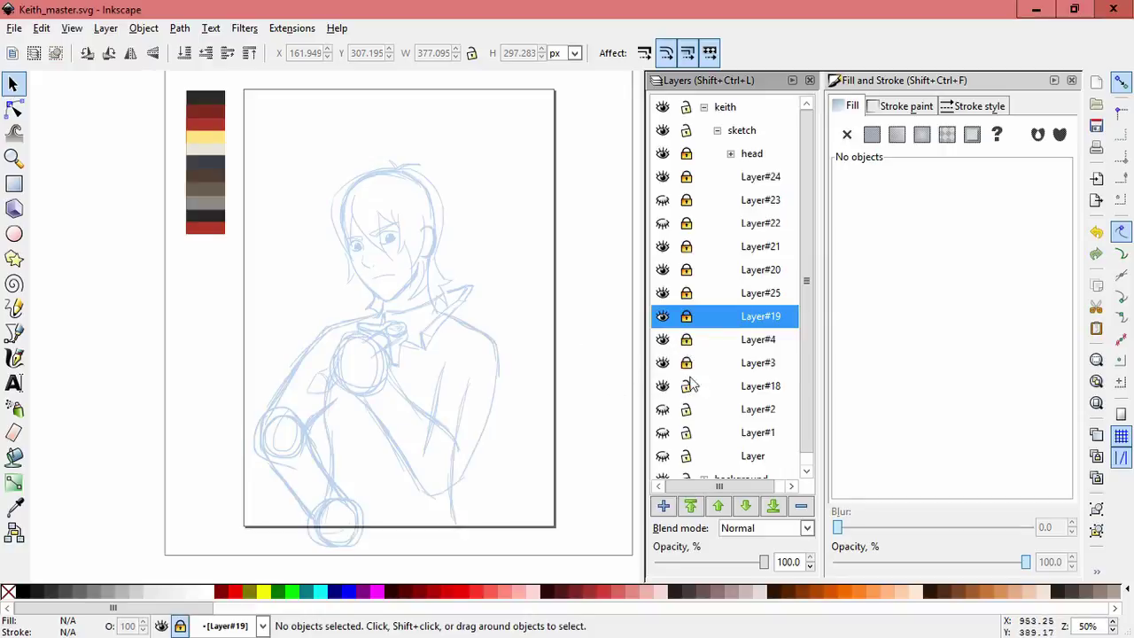
- Select the torso strokes on Layer#18 and resize them slightly, to about 362 by 428 px
left_click(760, 385)
left_click_drag(266, 278, 531, 553)
left_click(507, 366)
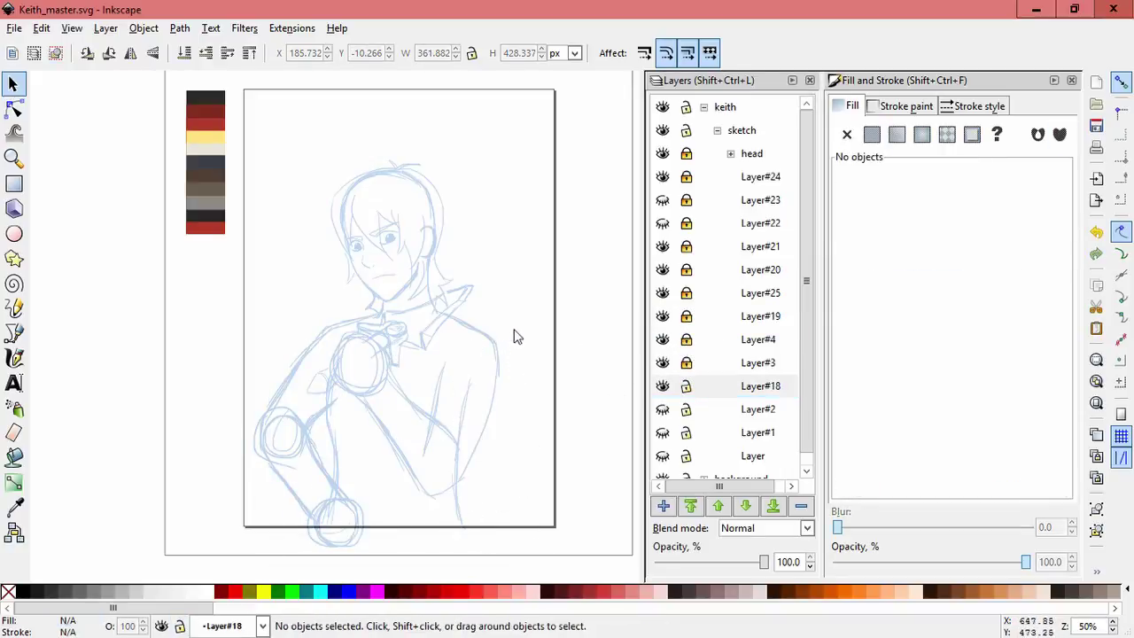
- Lock Layer#18, unlock Layer#4 and narrow its arm strokes slightly, to about 298 by 572 px
left_click(686, 386)
left_click_drag(240, 265, 424, 581)
left_click(503, 457)
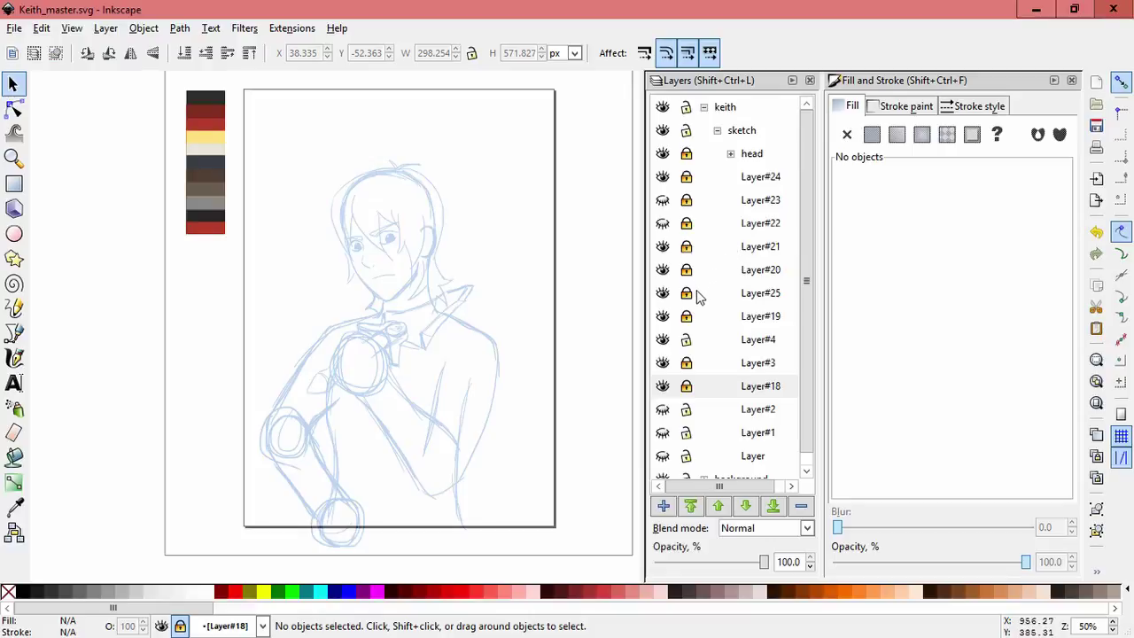
- Unlock the visible sketch layers and enlarge the whole character proportionally to about 633 by 1025 px
scroll(559, 328, "down", 2)
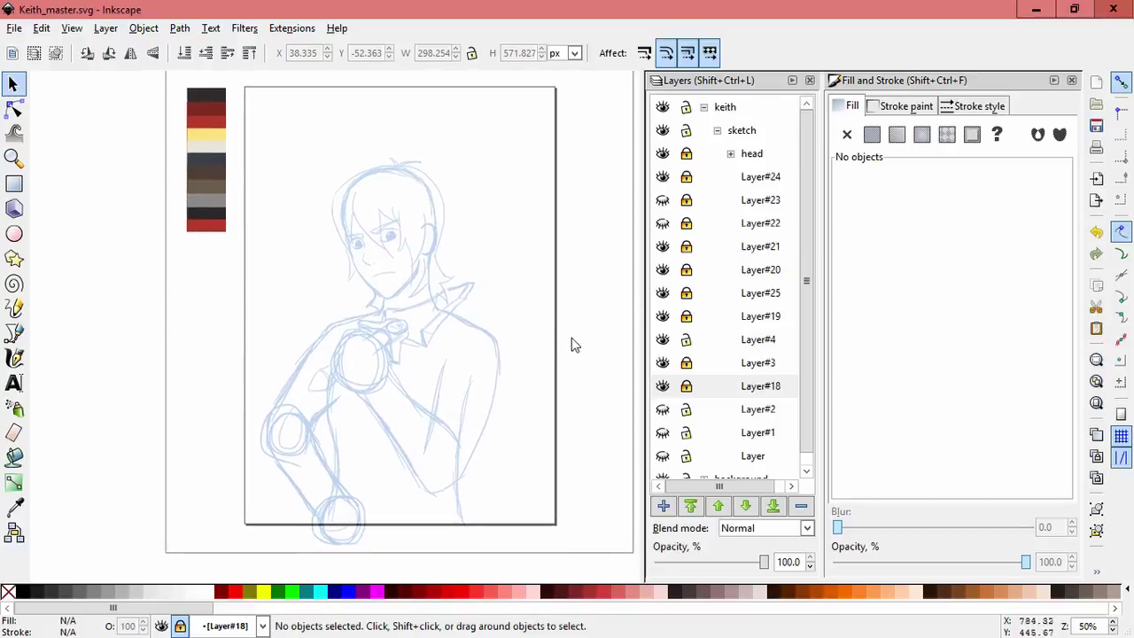
left_click(669, 386)
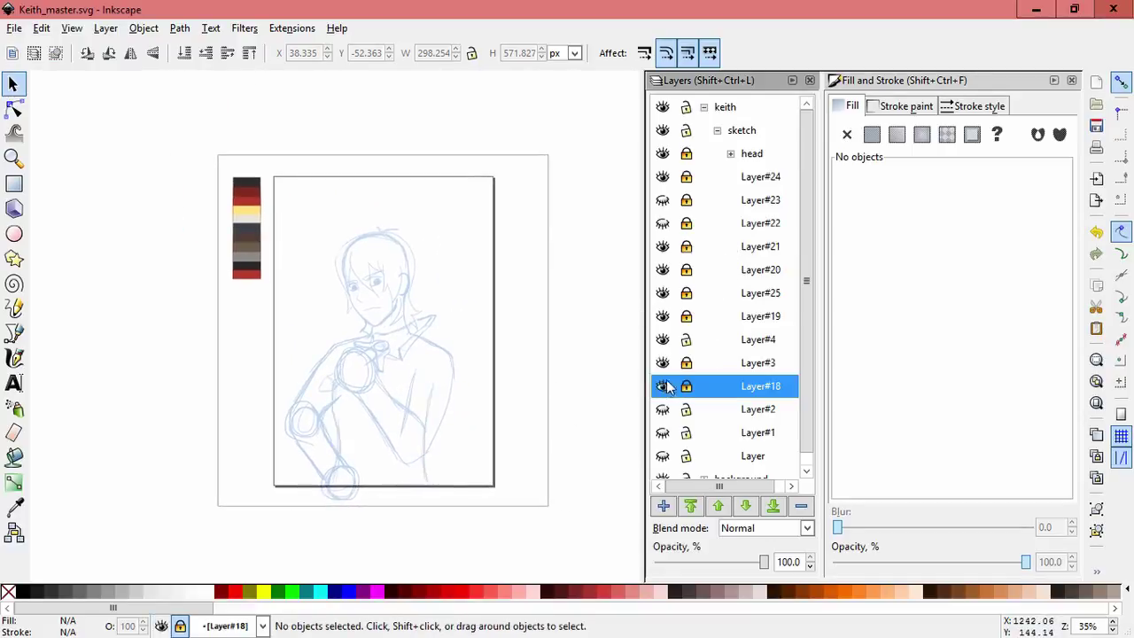
left_click(662, 317)
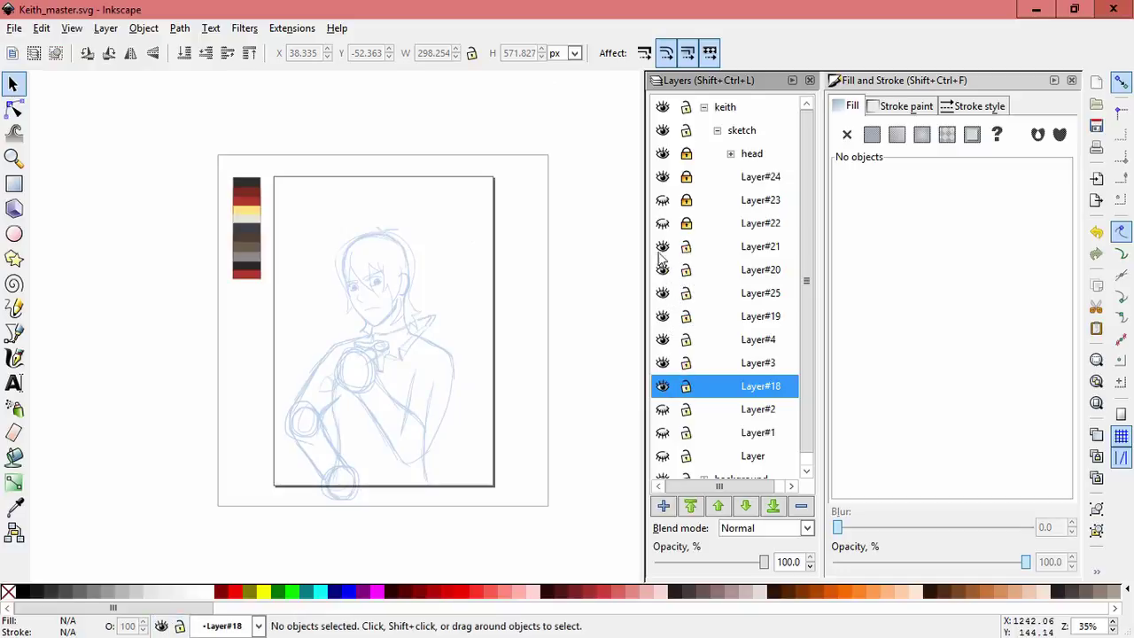
left_click_drag(266, 207, 588, 543)
left_click_drag(417, 371, 539, 362)
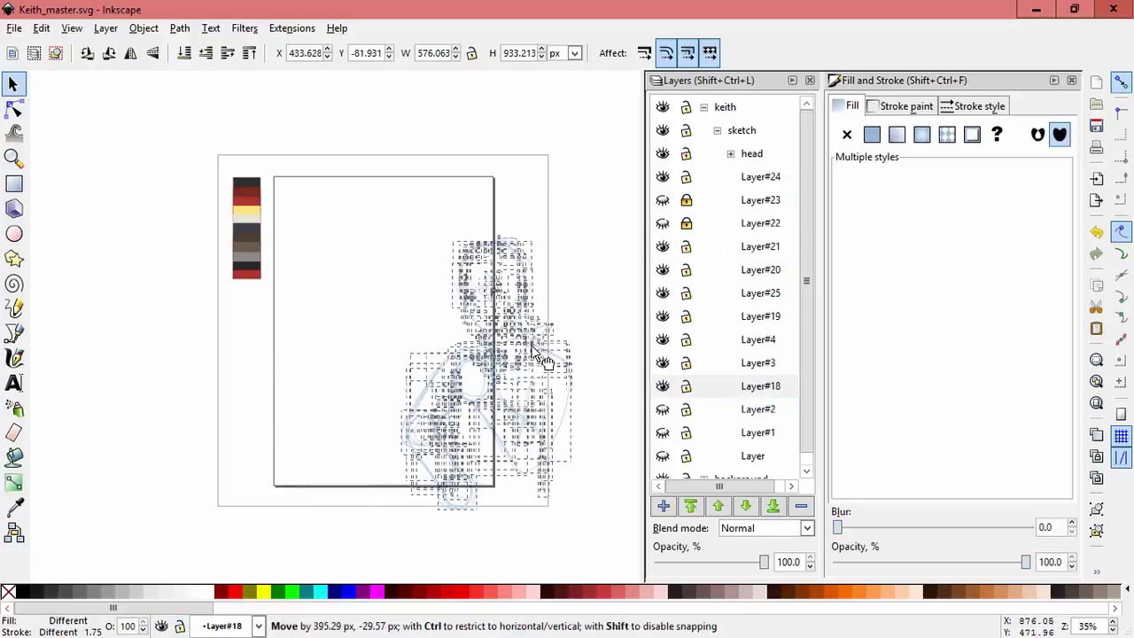
key("Escape")
left_click_drag(458, 222, 485, 196)
left_click(592, 268)
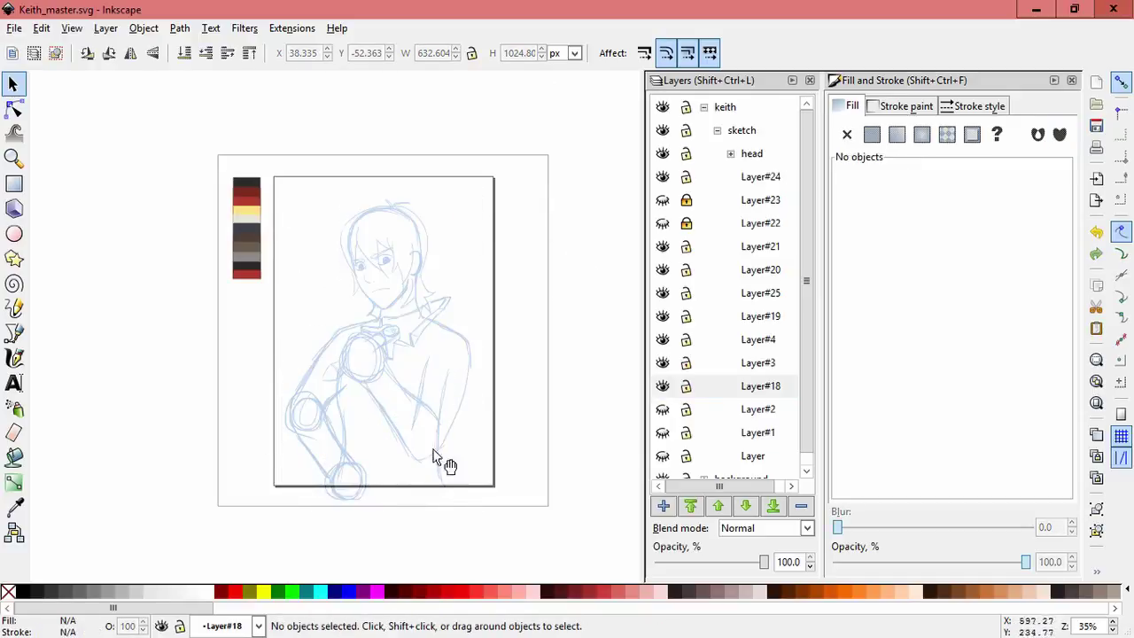
- Relock the visible sketch layers except Layer#4, hiding and showing the body layers to identify the arm strokes
left_click(662, 386)
left_click(663, 362)
left_click(663, 339)
left_click(685, 316)
left_click(686, 292)
left_click(686, 269)
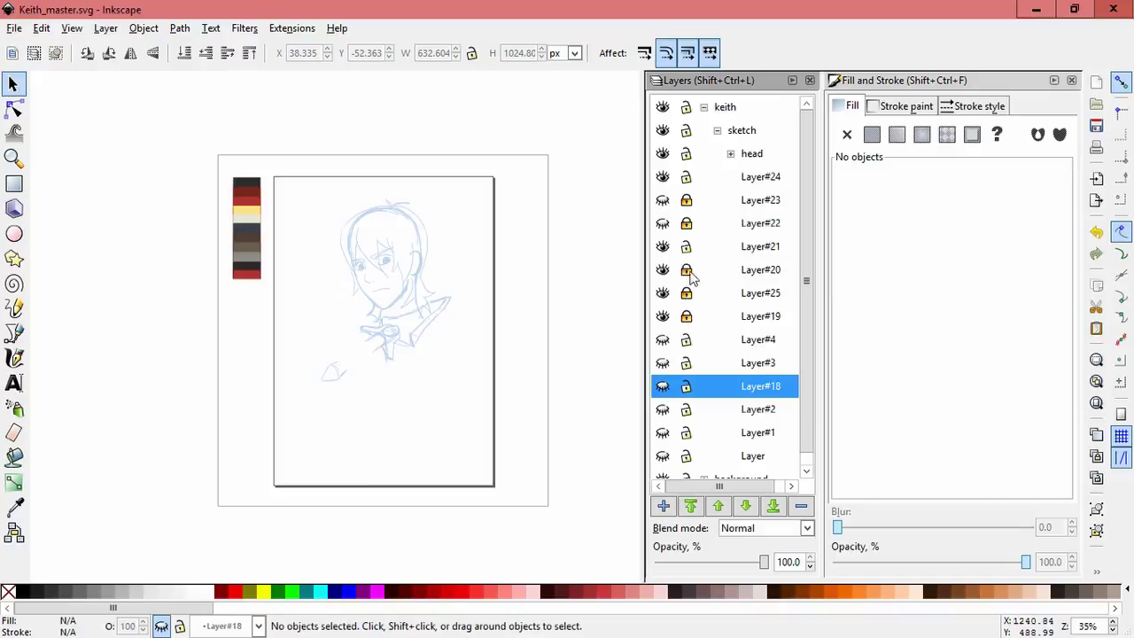
left_click(686, 386)
left_click(663, 363)
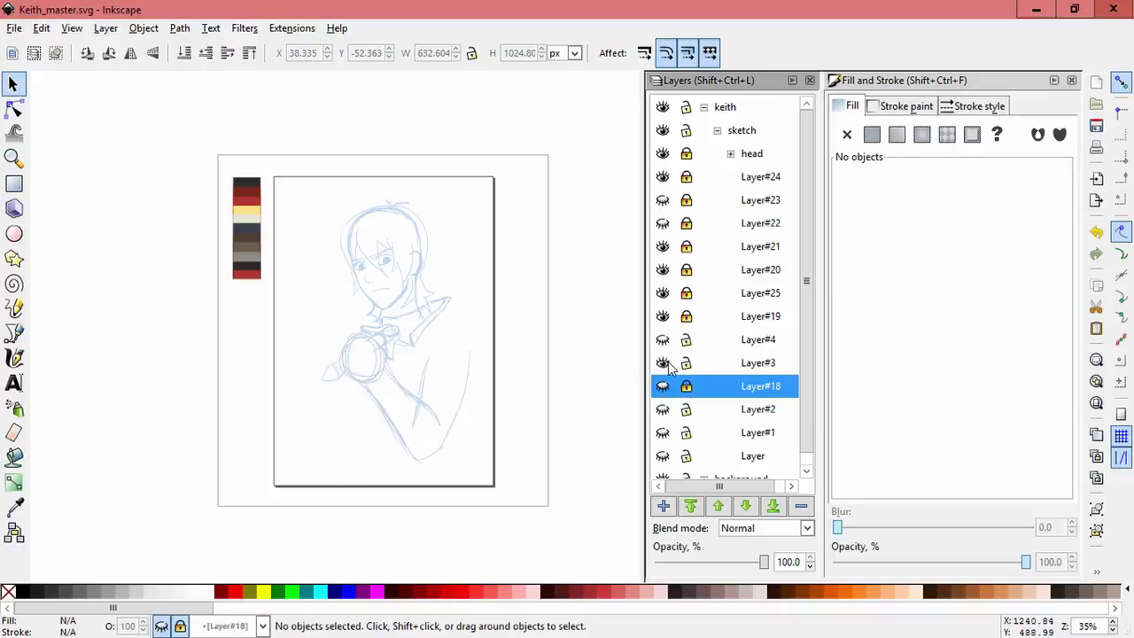
left_click(663, 339)
- Try to shorten the forearm and wrist strokes on Layer#4, to about 257 by 277 px
left_click_drag(400, 526, 251, 404)
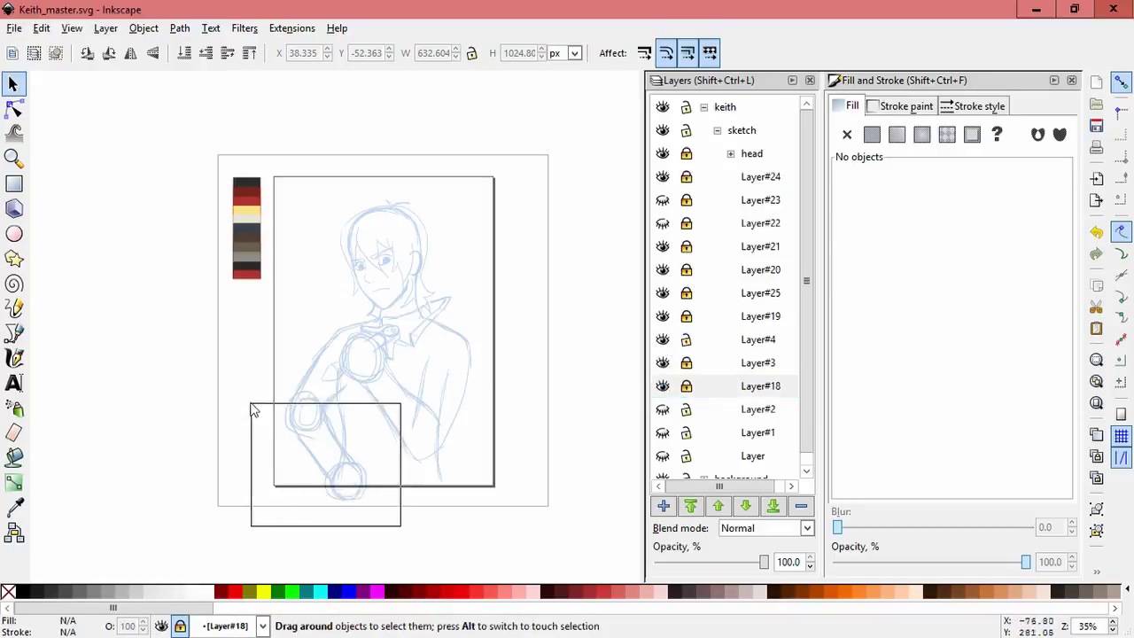
key("Escape")
left_click_drag(564, 369, 519, 351)
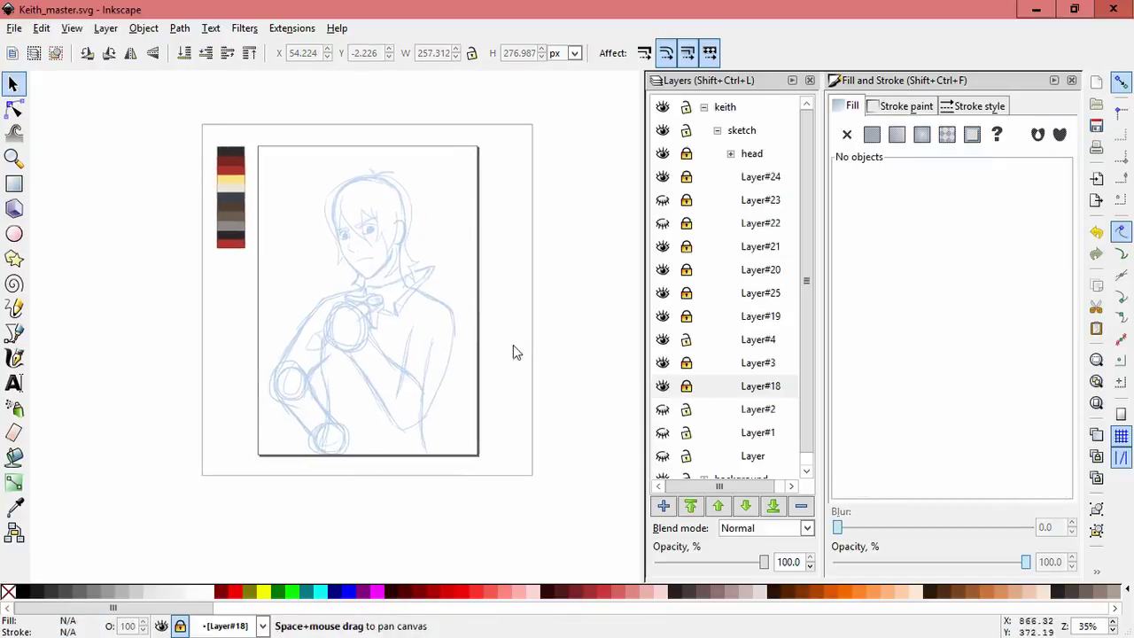
scroll(523, 355, "up", 1)
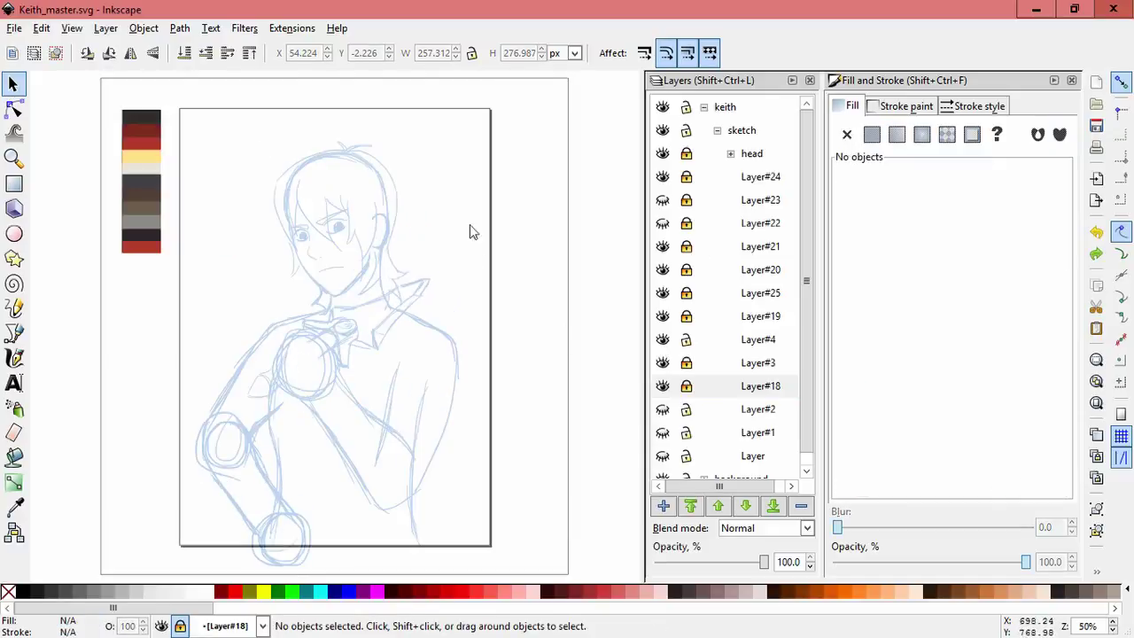
- Narrow the arm strokes on Layer#4 toward the body, to about 328 by 628 px
left_click_drag(335, 552, 191, 421)
scroll(265, 443, "down", 2)
key("Escape")
left_click_drag(218, 223, 314, 263)
left_click(538, 262)
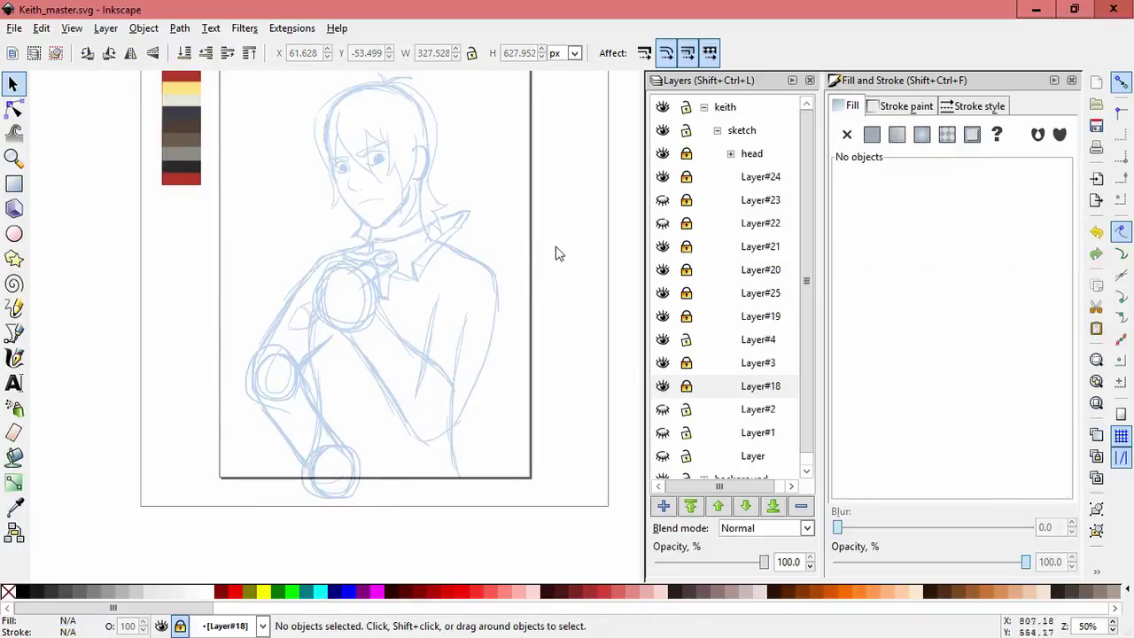
- Lock Layer#4, unlock Layer#18 and adjust the torso side stroke behind the bent arm
left_click(686, 385)
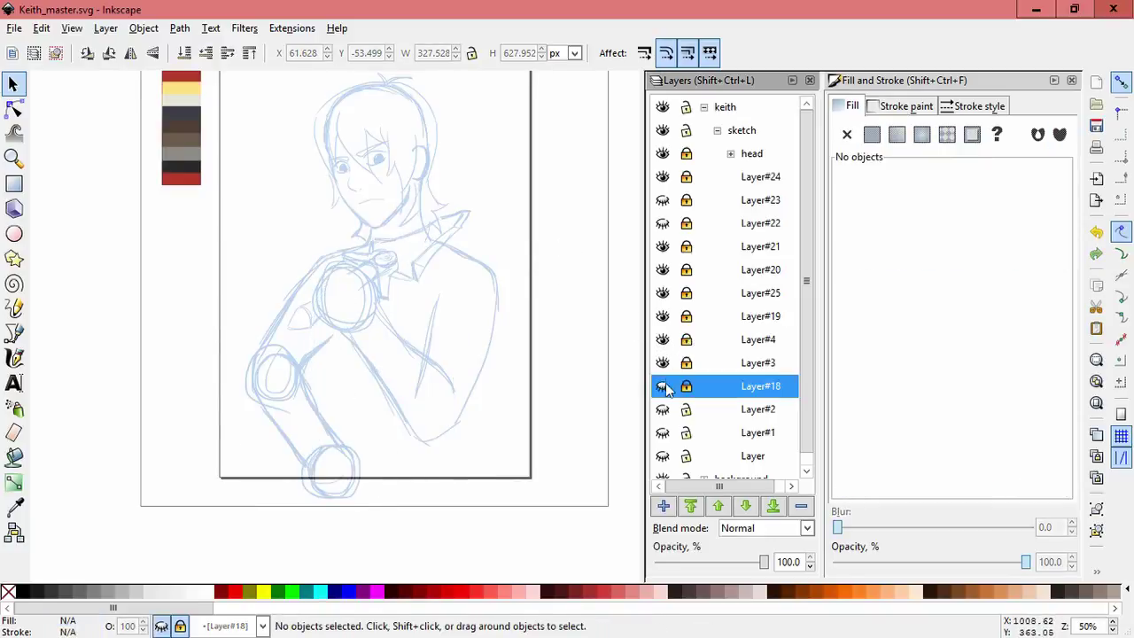
left_click_drag(325, 409, 347, 407)
left_click(580, 234)
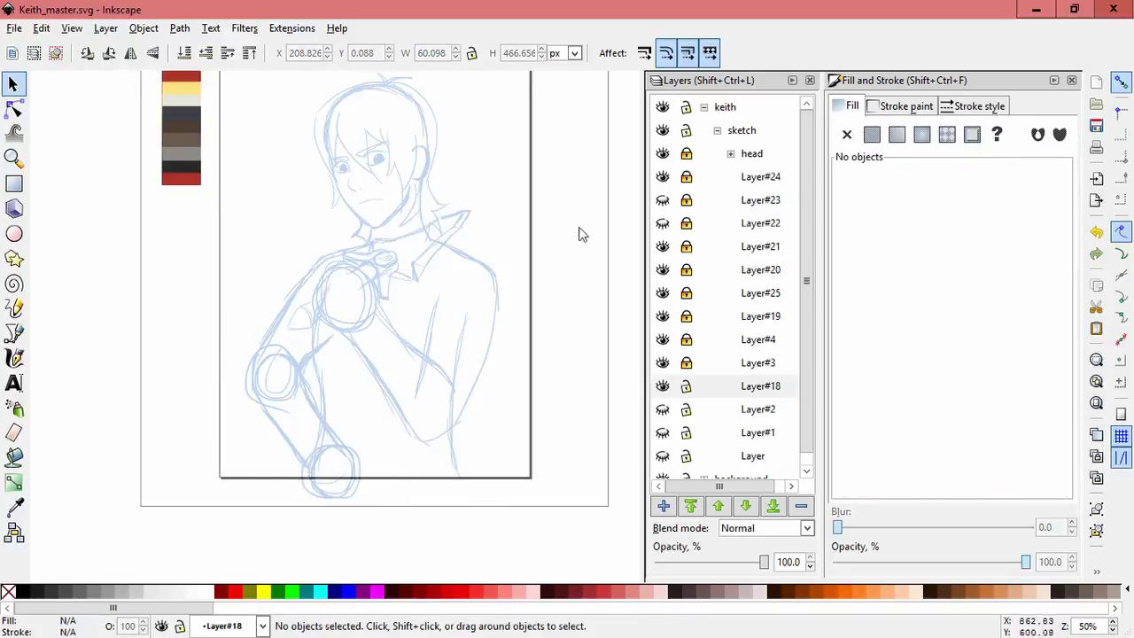
- Lock Layer#18, add a new layer above Layer#24 and switch to the Calligraphy tool
left_click(743, 177)
left_click(663, 505)
left_click(630, 383)
key("c")
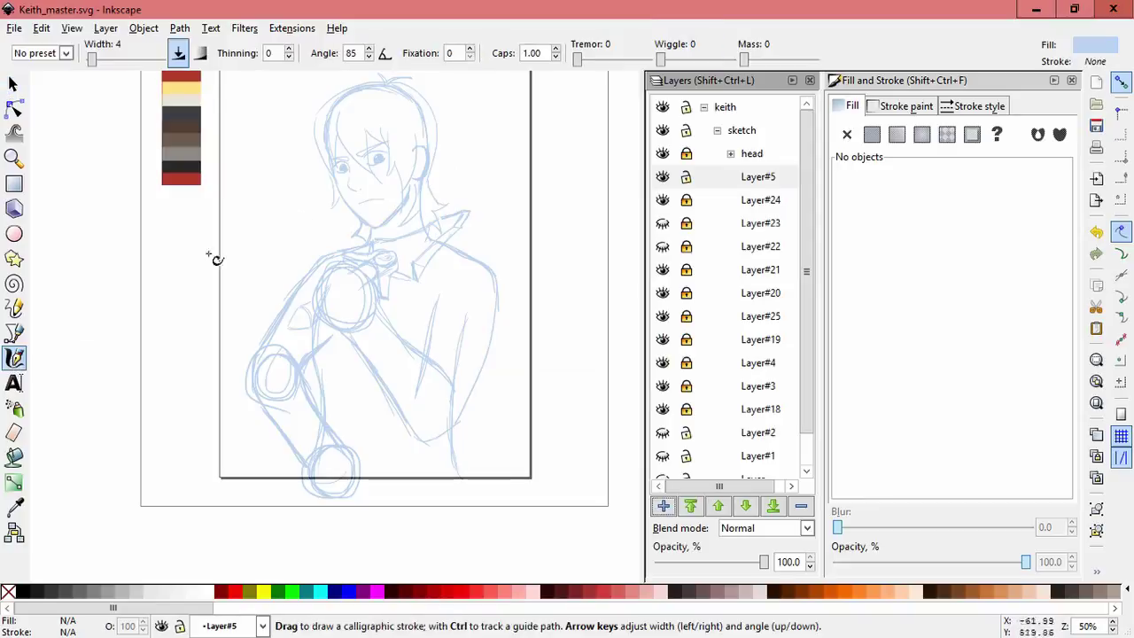
- Change the calligraphy colour to black, draw a test stroke beside the head and undo it
scroll(562, 280, "up", 3)
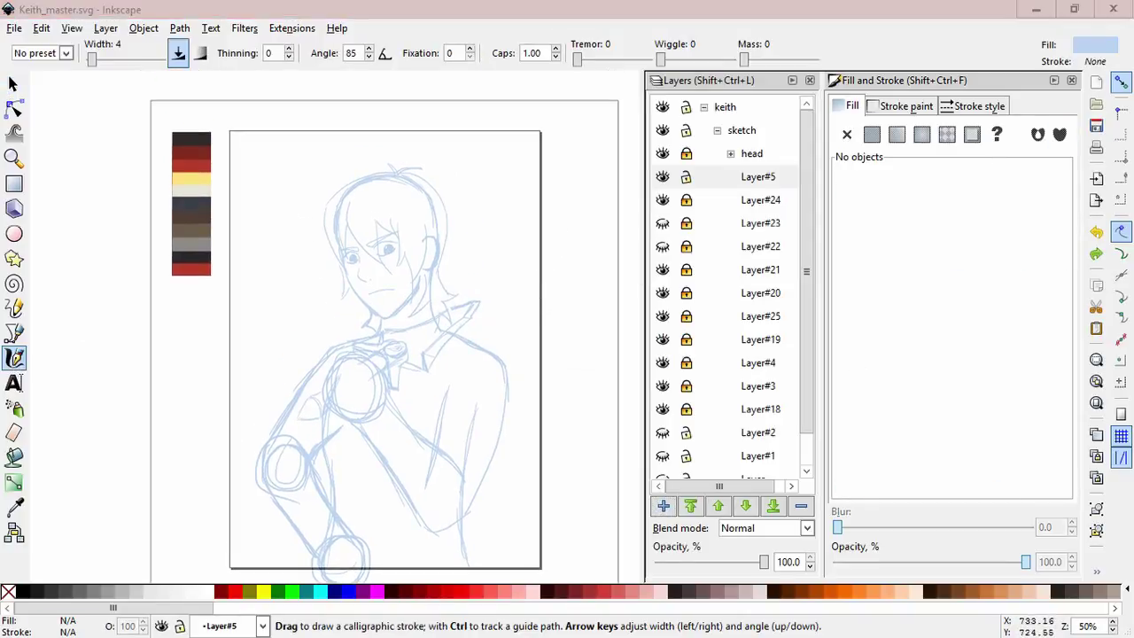
left_click(14, 507)
left_click(192, 259)
mouse_move(291, 172)
left_mouse_down()
mouse_move(349, 187)
mouse_move(266, 248)
left_mouse_up()
key("ctrl+z")
key("ctrl+z")
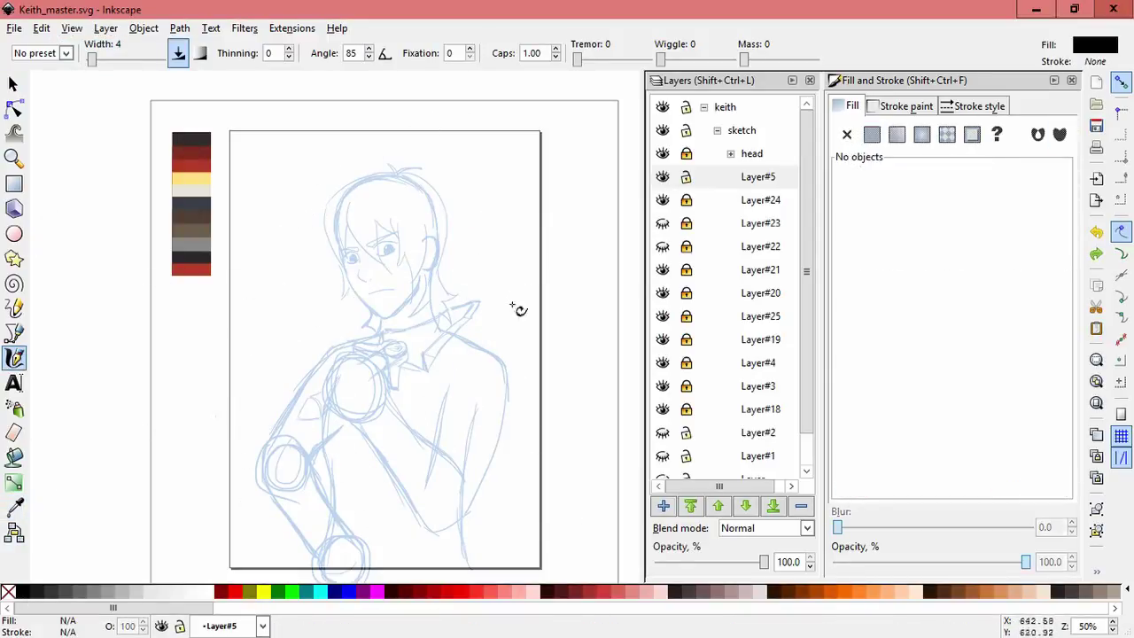
- Raise the new layer above the head group and rename it "cloths"
left_click(719, 505)
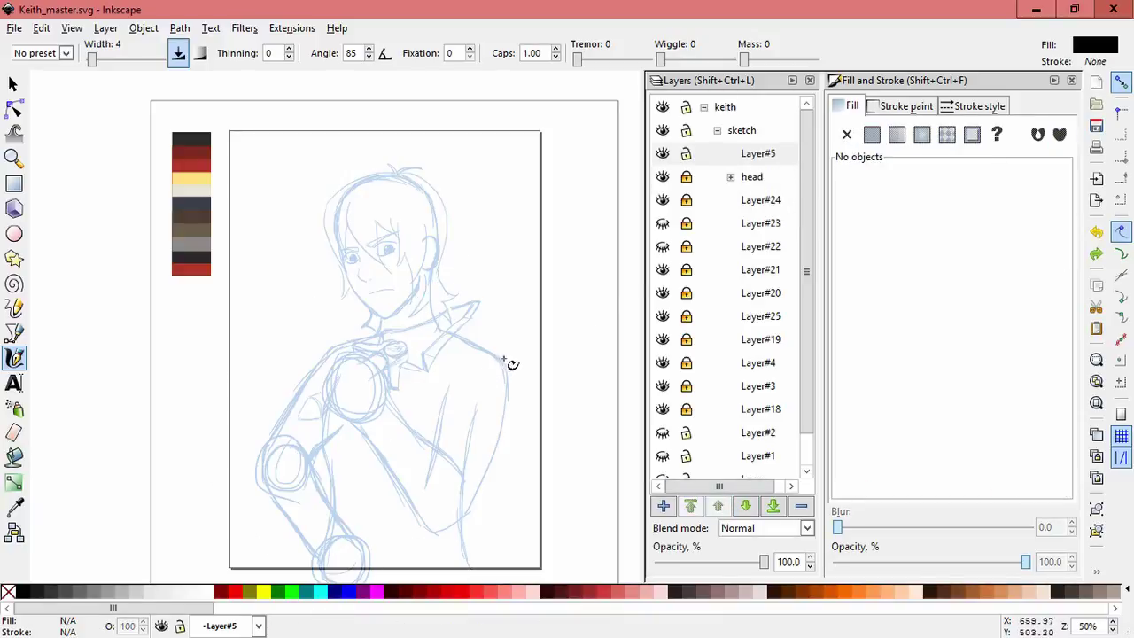
left_click(780, 159)
type("cloths")
key("Return")
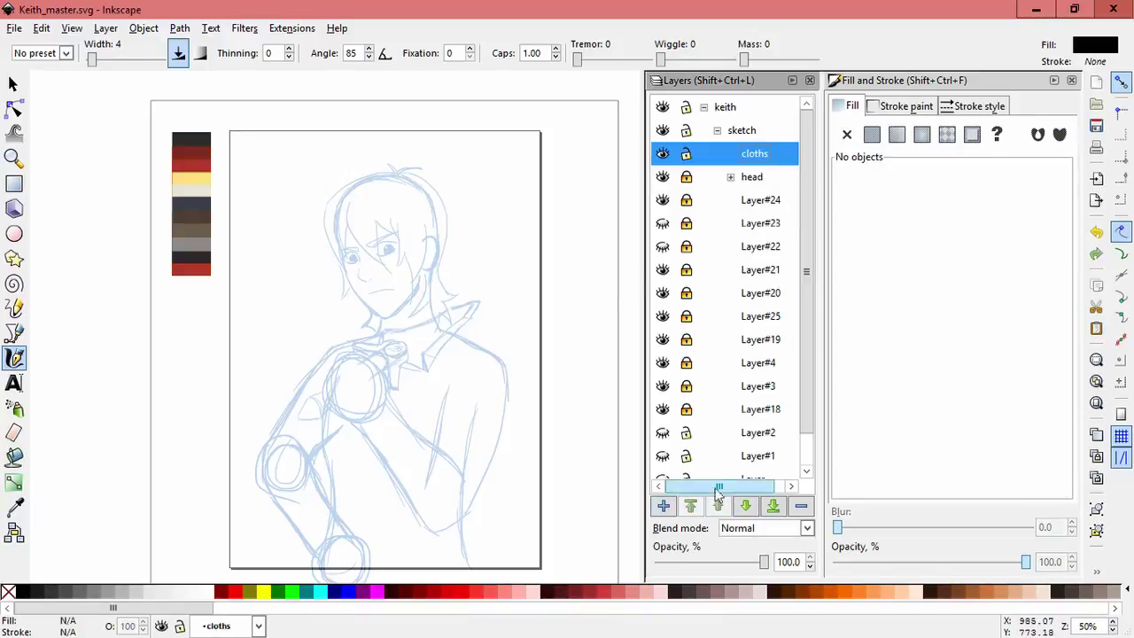
- Add a new sublayer inside the cloths layer
left_click(663, 506)
left_click(611, 347)
left_click(580, 405)
left_click(651, 390)
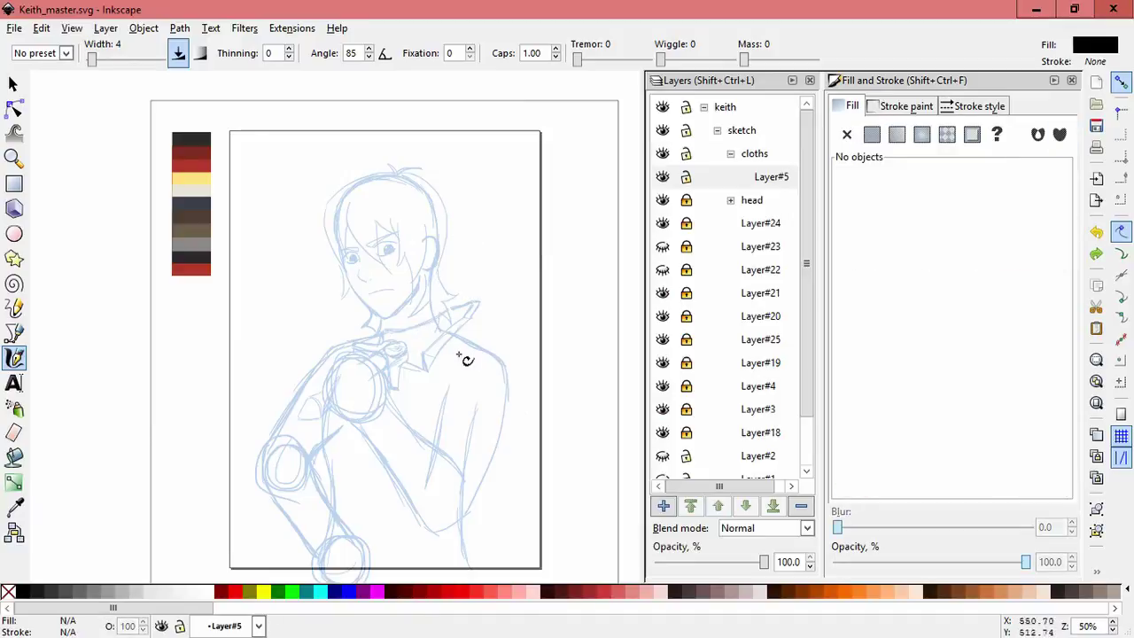
- Ink the inner edge of the jacket's collar flap and the small triangle at its lower end in black
scroll(453, 337, "up", 4)
mouse_move(359, 456)
left_mouse_down()
mouse_move(497, 223)
mouse_move(527, 213)
mouse_move(547, 235)
left_mouse_up()
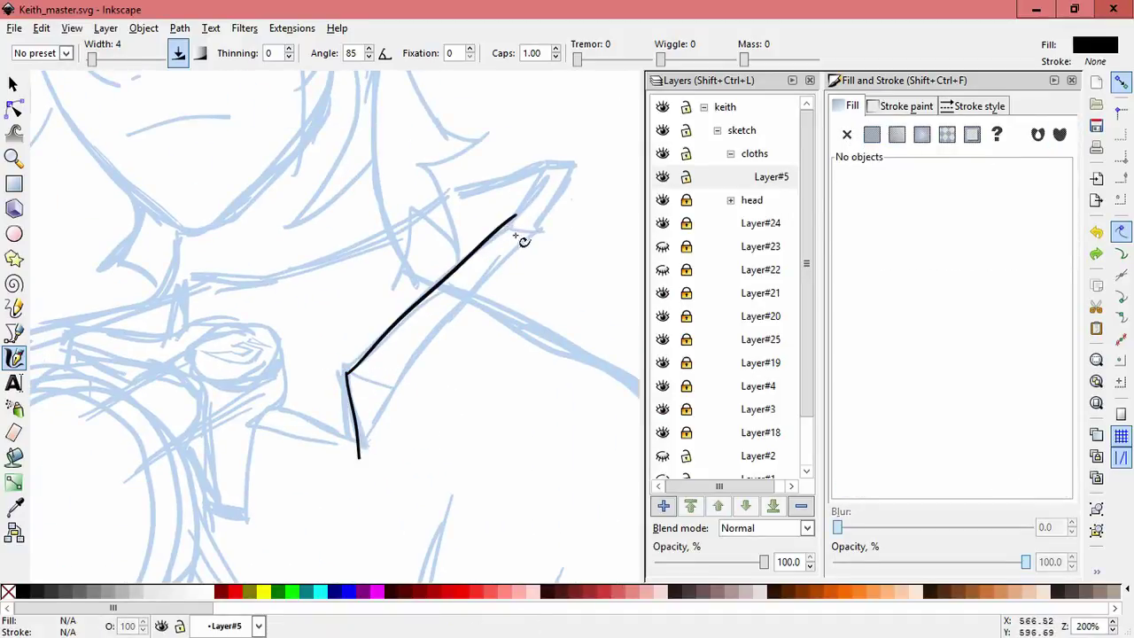
left_click(14, 83)
left_click(14, 357)
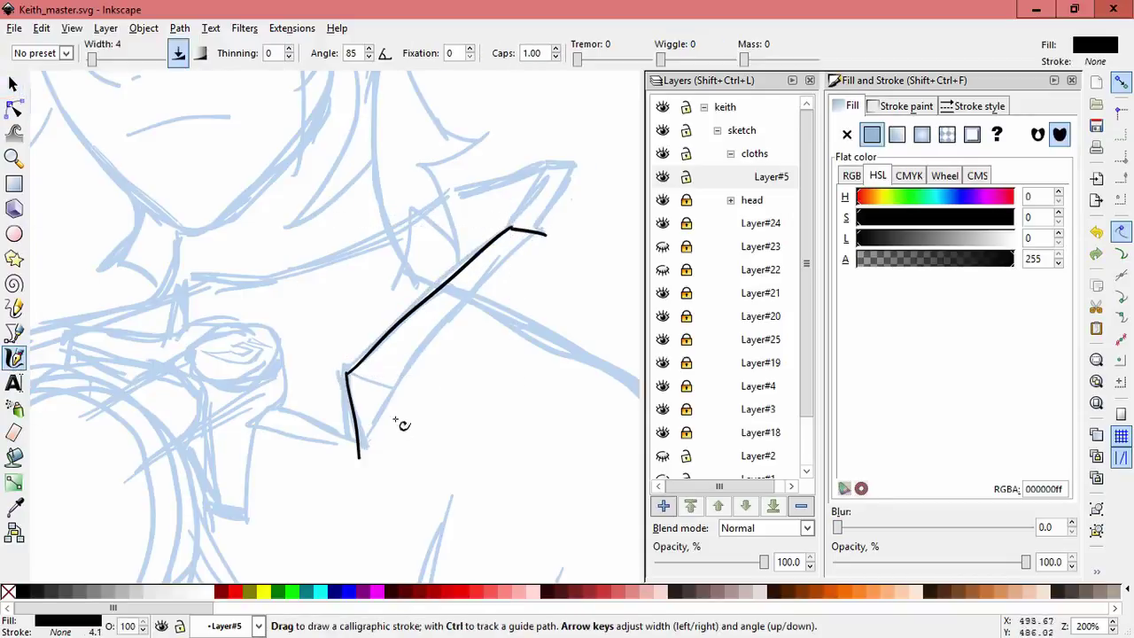
key("Escape")
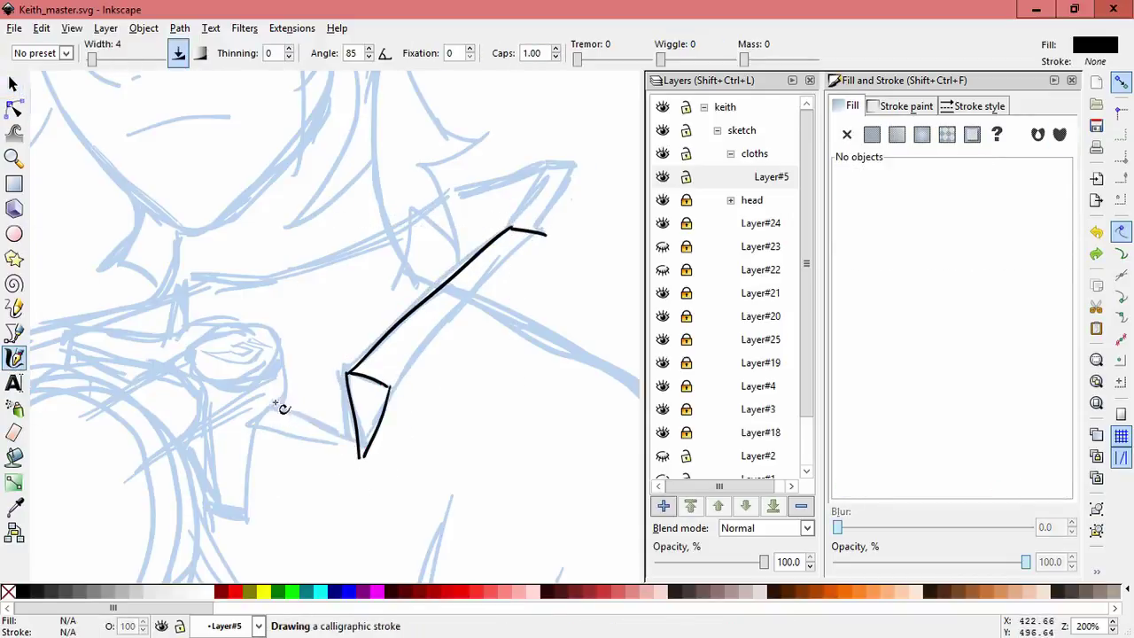
- Ink the upper line running from the chest to the collar's lower corner and fit the adjoining strokes together
key("s")
left_click(278, 410)
left_click_drag(354, 443, 363, 444)
left_click(374, 466)
left_click(375, 474)
left_click(365, 473)
left_click(359, 472)
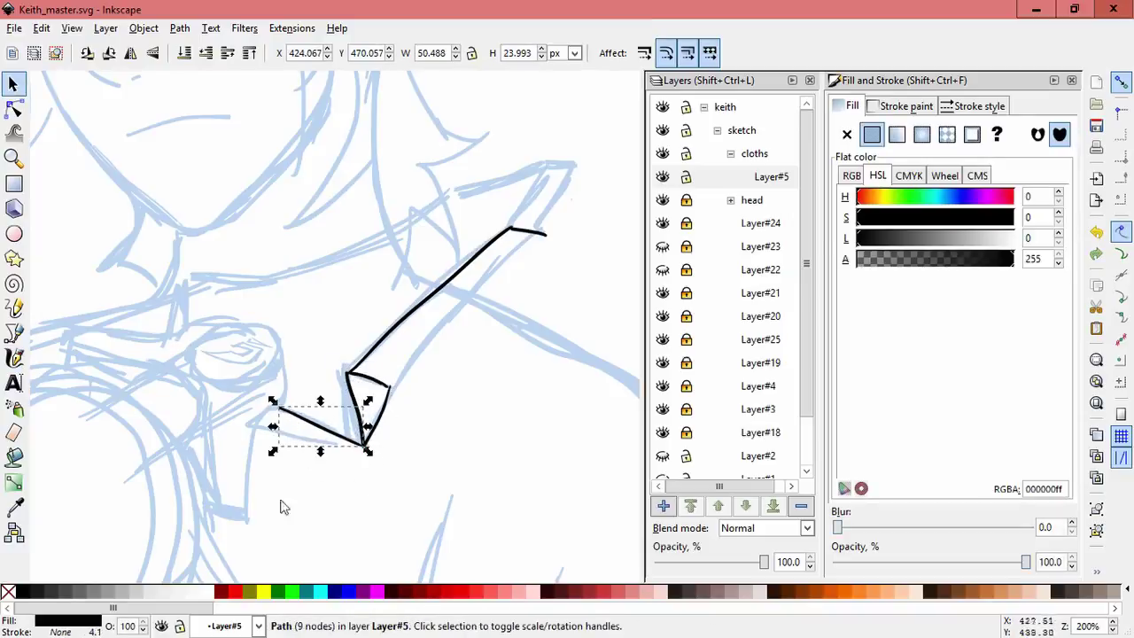
left_click(370, 434)
left_click_drag(359, 458, 379, 464)
key("Escape")
- Ink a second line below it along the collar's lower edge and align it with the corner point
key("c")
left_click_drag(257, 432, 380, 475)
key("s")
left_click(393, 465)
left_click(257, 434)
- Ink the collar flap's outer edge and its pointed upper tip beside the neck, undoing the stray stroke
left_click(13, 357)
mouse_move(524, 249)
left_mouse_down()
mouse_move(390, 387)
mouse_move(547, 230)
left_mouse_up()
key("s")
left_click(13, 357)
mouse_move(573, 174)
left_mouse_down()
mouse_move(452, 287)
mouse_move(567, 166)
left_mouse_up()
key("ctrl+z")
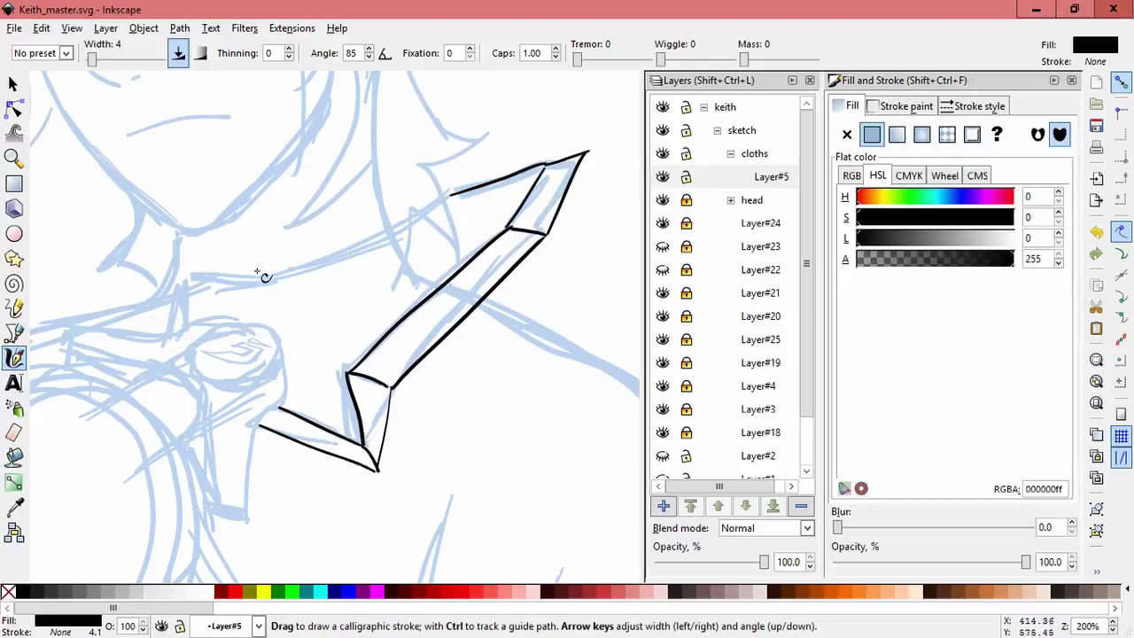
- Redraw the collar's curved neckline and stretch it to about 154 by 55 px to meet the raised flap
key("ctrl+z")
mouse_move(193, 273)
left_mouse_down()
mouse_move(465, 177)
mouse_move(453, 193)
left_mouse_up()
key("s")
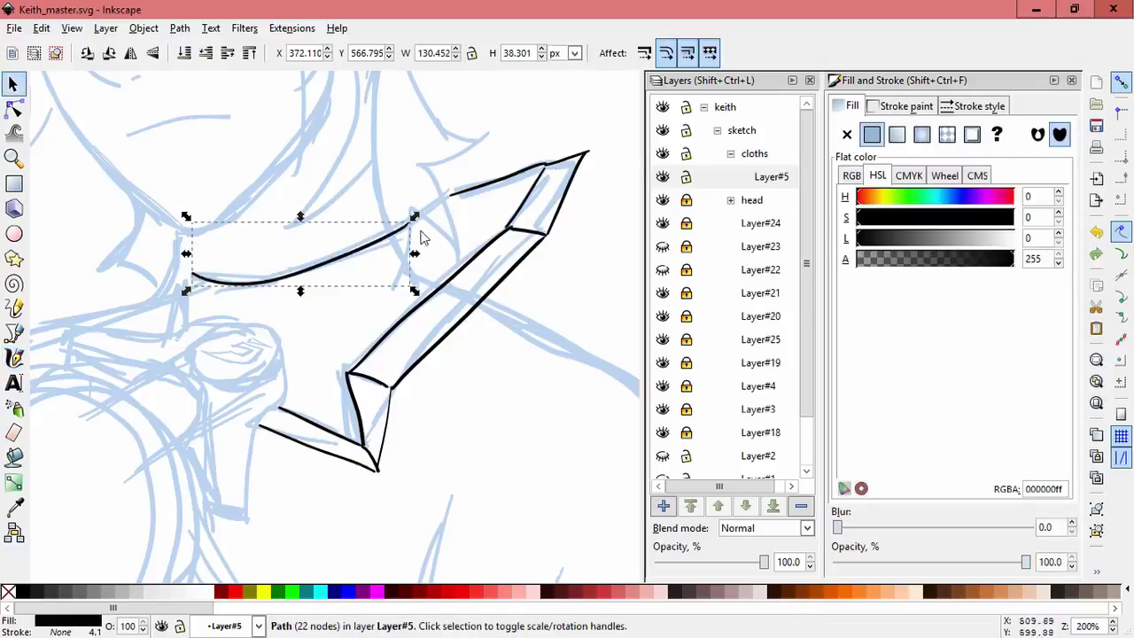
left_click_drag(186, 291, 188, 294)
left_click(195, 360)
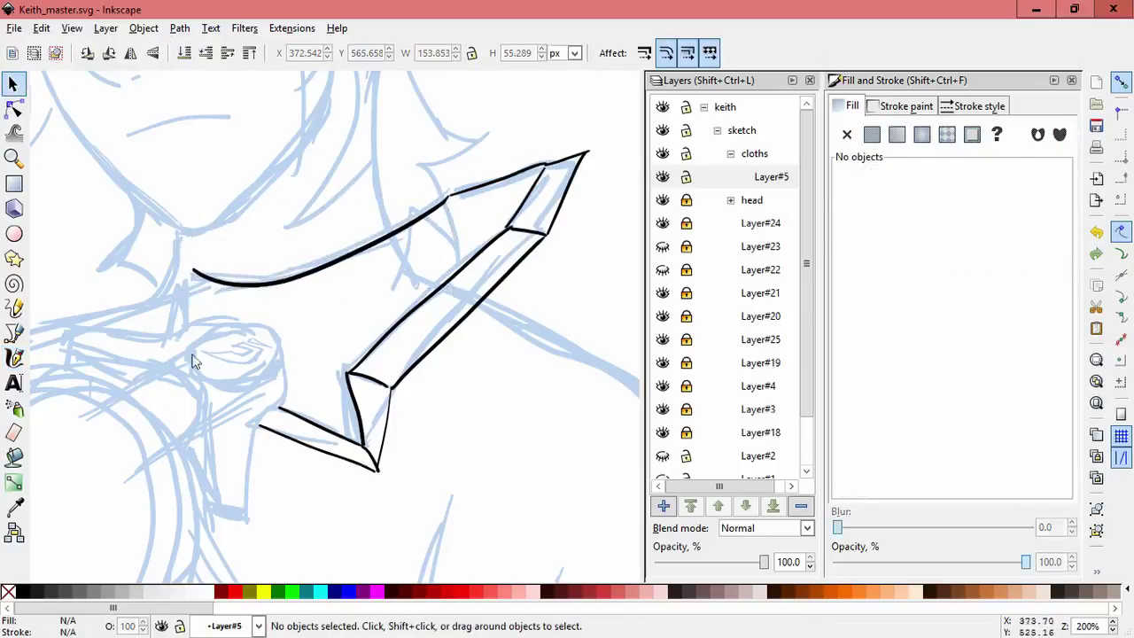
- Push the neckline's low curve slightly upward with the Tweak tool at width 20 and force 20
left_click(239, 286)
key("w")
mouse_move(286, 239)
left_mouse_down()
mouse_move(228, 245)
mouse_move(286, 230)
left_mouse_up()
key("ctrl+z")
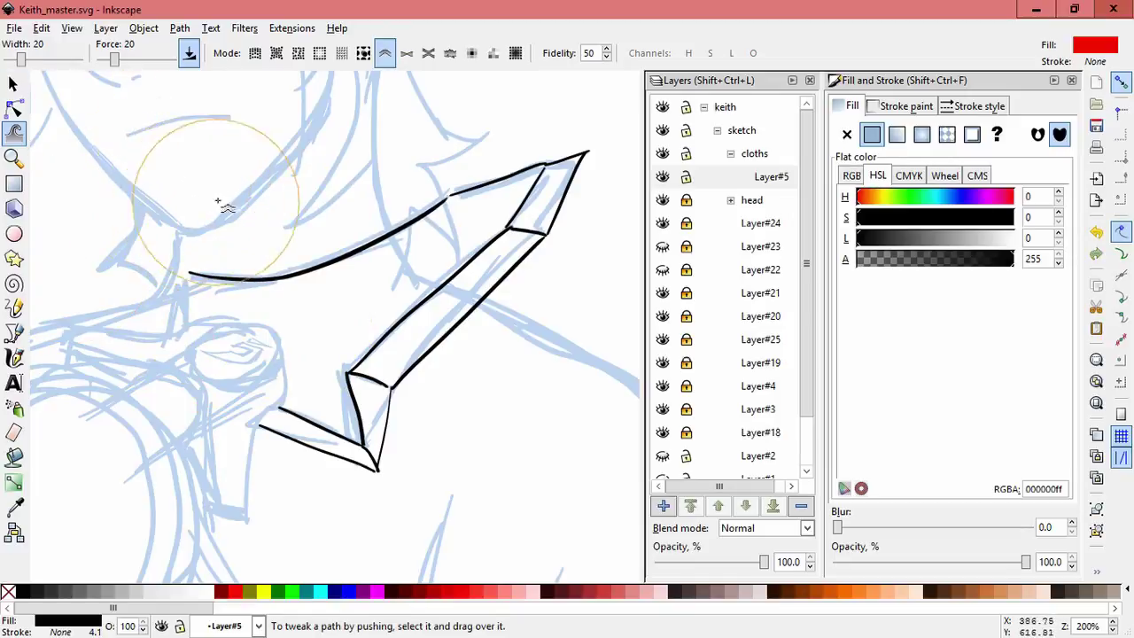
- Ink the two short front edges of the collar opening and fit a second neckline stroke above the first
left_click(18, 356)
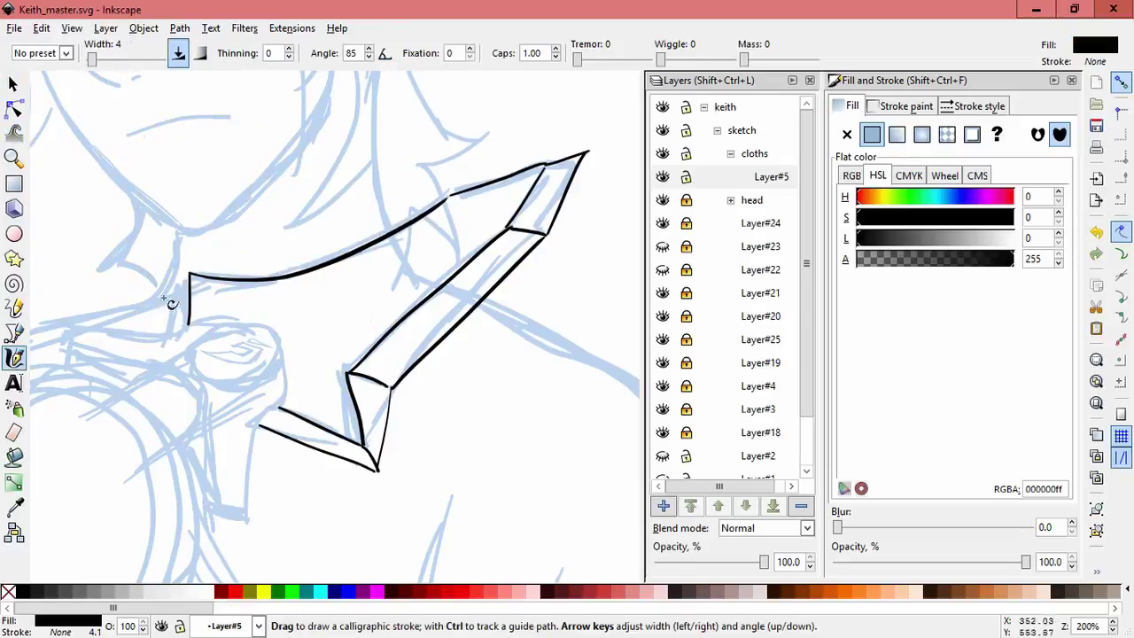
left_click(102, 297)
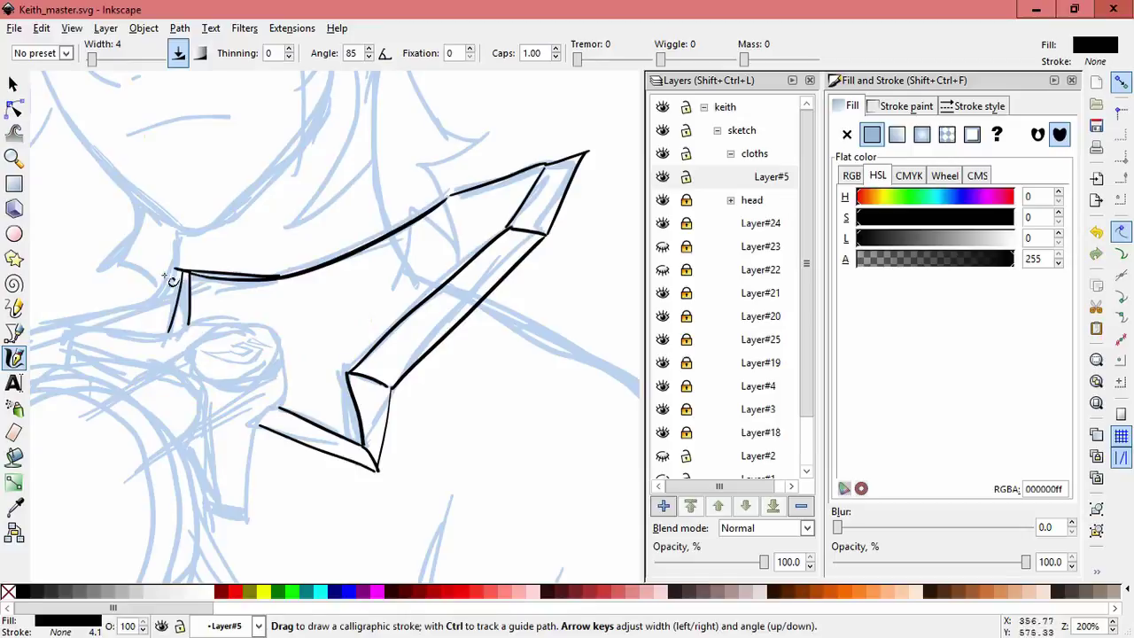
left_click(13, 83)
left_click(266, 275)
left_click_drag(286, 260, 296, 261)
left_click(162, 379)
scroll(443, 354, "down", 1)
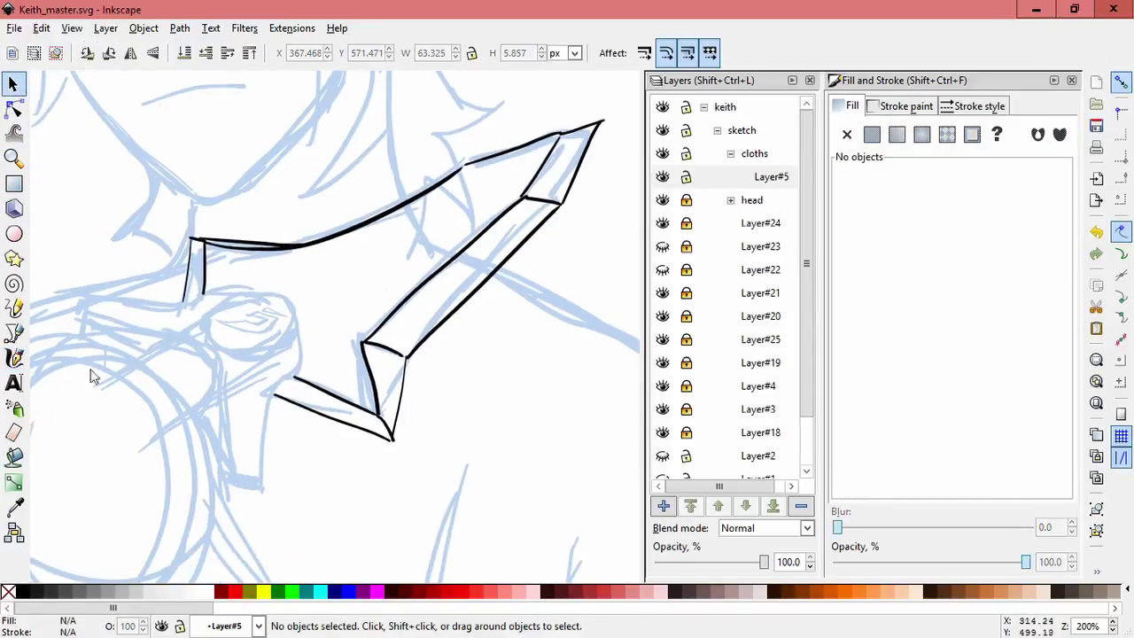
left_click(14, 357)
scroll(301, 390, "down", 1)
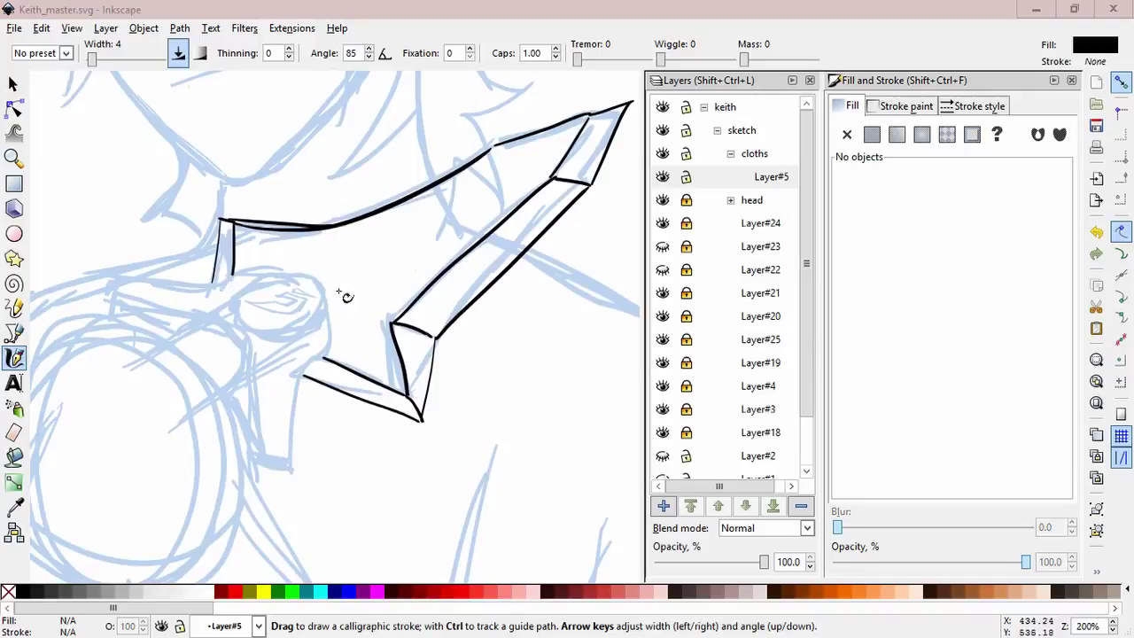
- Ink the short edge below the round badge and the curved edge around its outer side, adjusting the curve's placement
left_click_drag(250, 327, 247, 364)
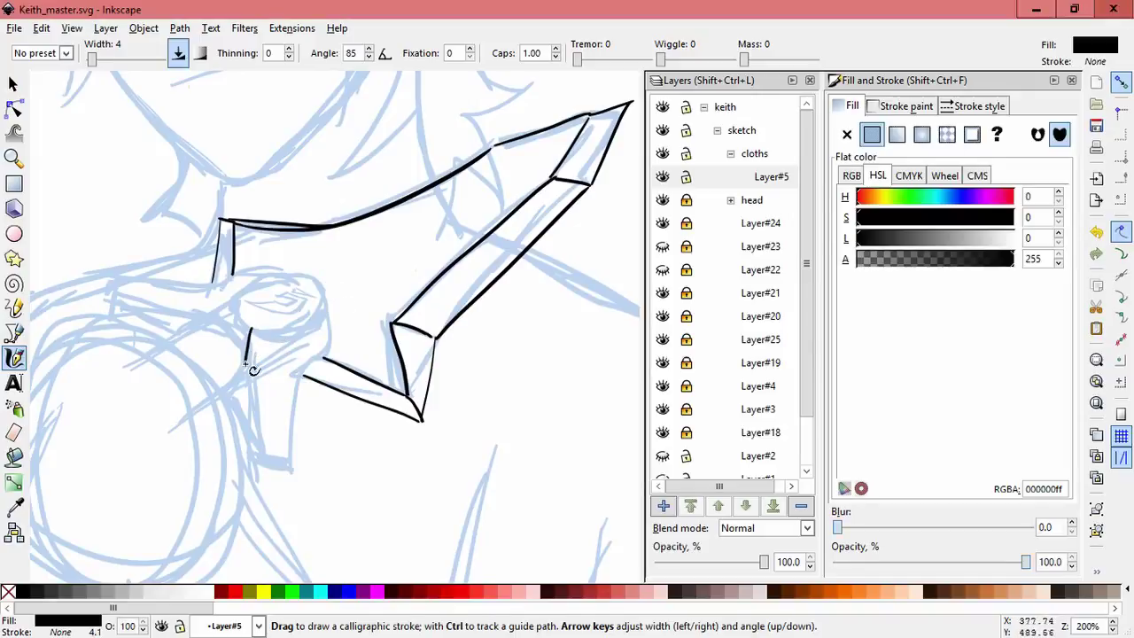
left_click_drag(326, 285, 328, 285)
mouse_move(291, 398)
left_mouse_down()
mouse_move(286, 384)
mouse_move(321, 396)
left_mouse_up()
key("ctrl+z")
key("ctrl+shift+z")
key("s")
left_click(338, 321)
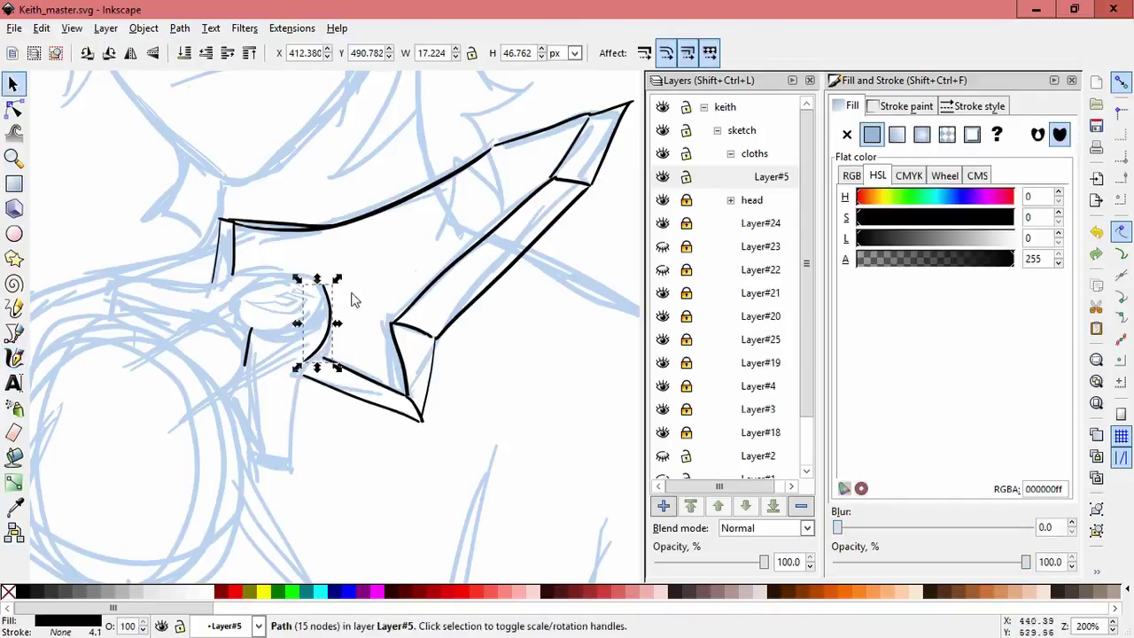
key("c")
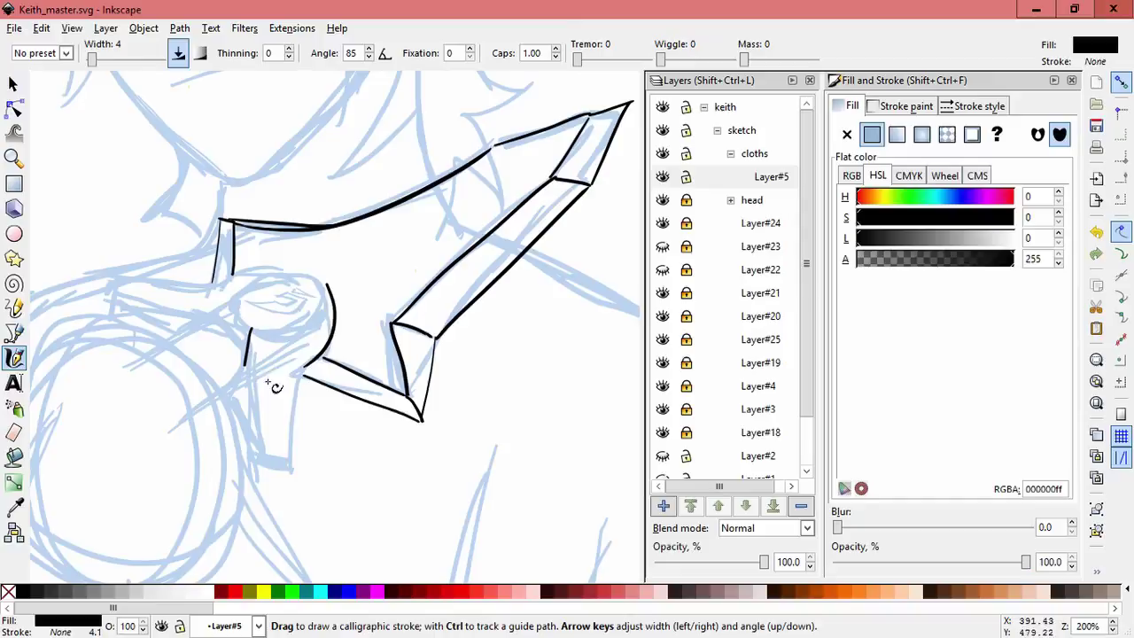
- Ink the long sides and bottom edge of the strap hanging below the badge, with a diagonal fold line across it
left_click_drag(288, 462, 255, 463)
mouse_move(248, 420)
left_mouse_down()
mouse_move(251, 330)
mouse_move(251, 387)
left_mouse_up()
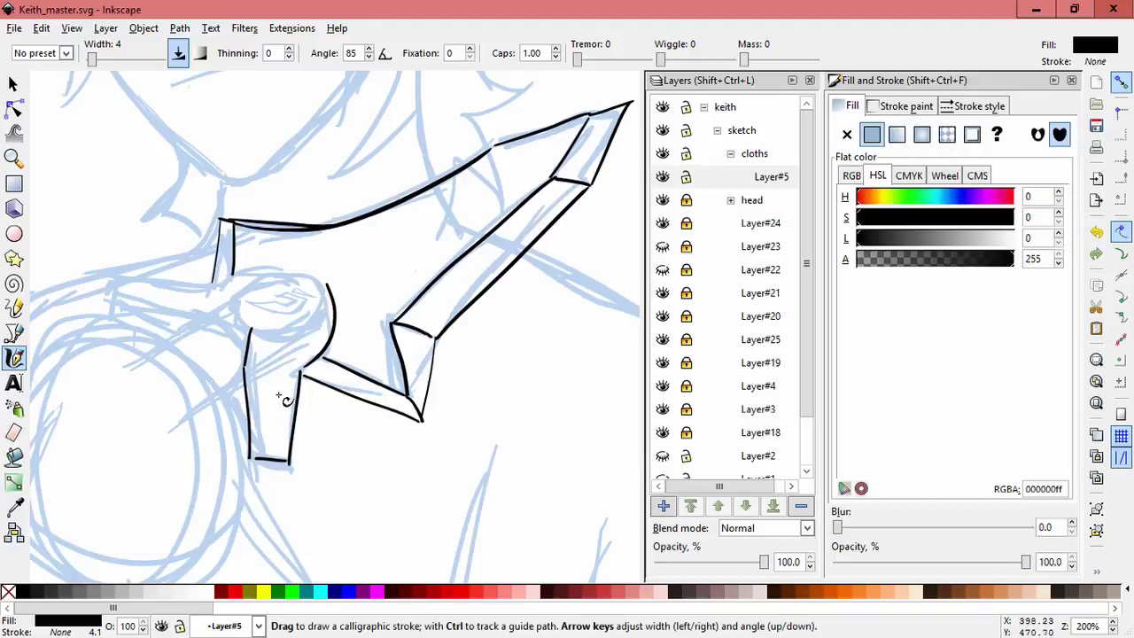
left_click_drag(250, 440, 292, 390)
- Ink the badge's curved lower rim from the strap's top corner to the tip of the outer curve
left_click_drag(271, 332, 273, 332)
left_click_drag(328, 291, 330, 292)
mouse_move(302, 337)
left_mouse_down()
mouse_move(251, 333)
mouse_move(311, 324)
left_mouse_up()
key("s")
left_click(238, 394)
left_click(276, 340)
left_click(15, 133)
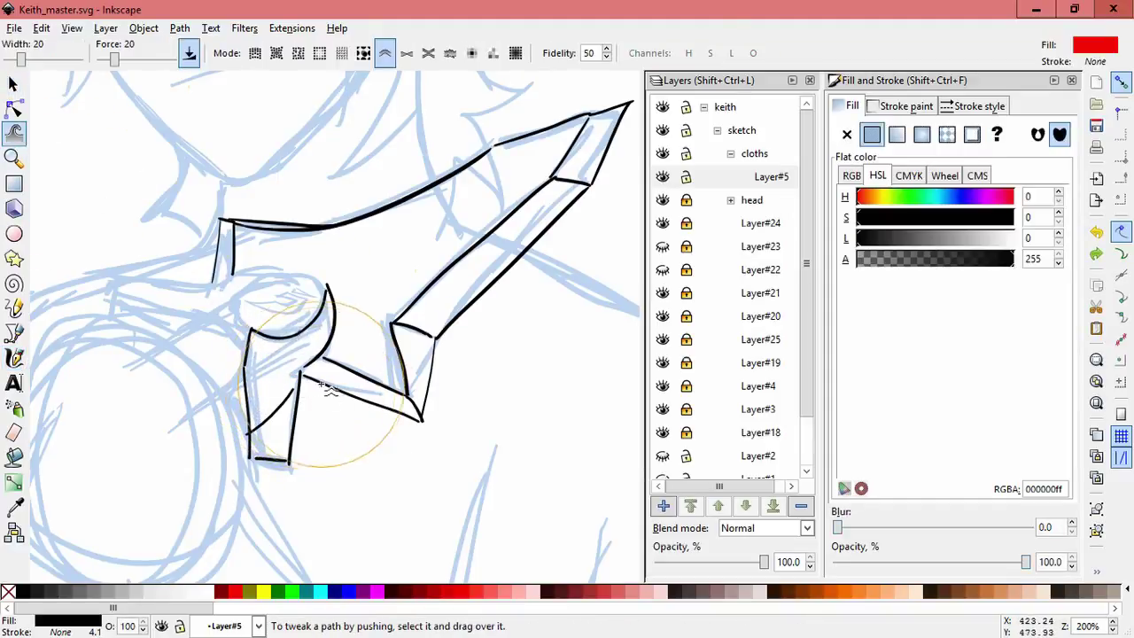
- Adjust the strap's diagonal fold line and ink the small pointed fold along the strap's outer side
left_click(14, 83)
left_click(241, 452)
mouse_move(268, 416)
left_mouse_down()
mouse_move(241, 452)
mouse_move(226, 397)
mouse_move(246, 374)
left_mouse_up()
key("c")
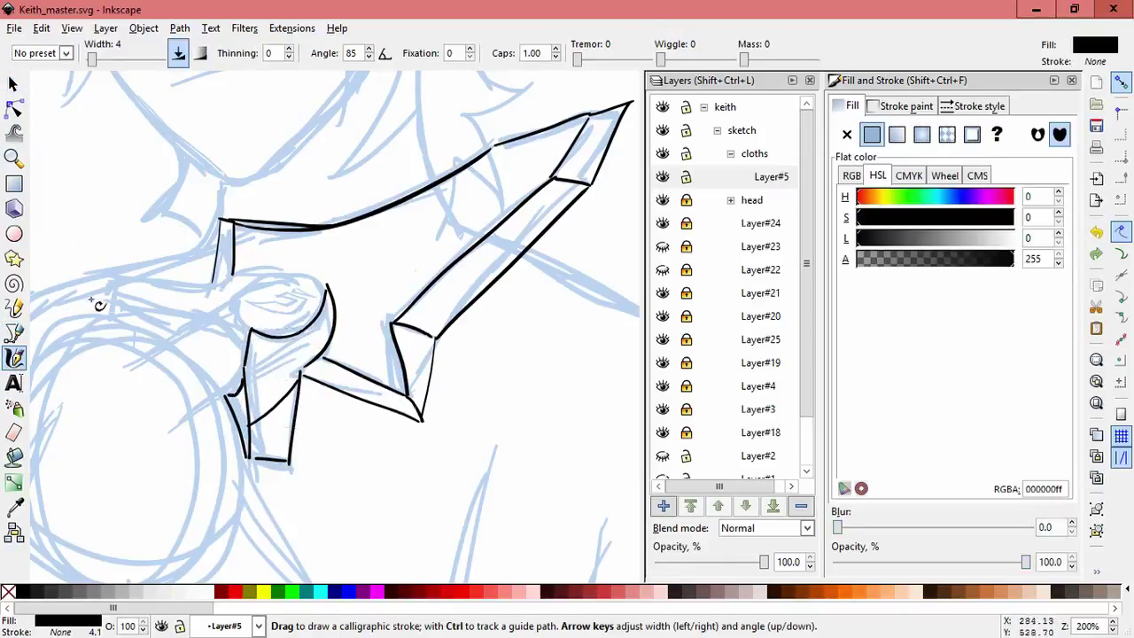
- Add a new layer above the jacket line layer and ink the round badge's upper rim to close the oval
key("Escape")
key("shift+ctrl+n")
key("Return")
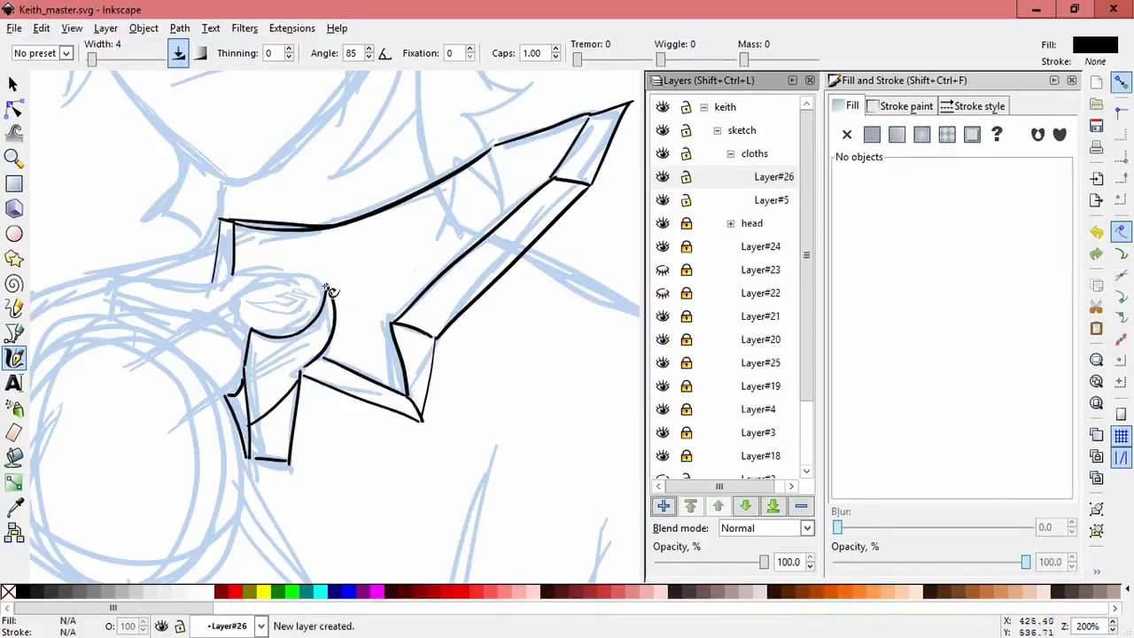
left_click(269, 278)
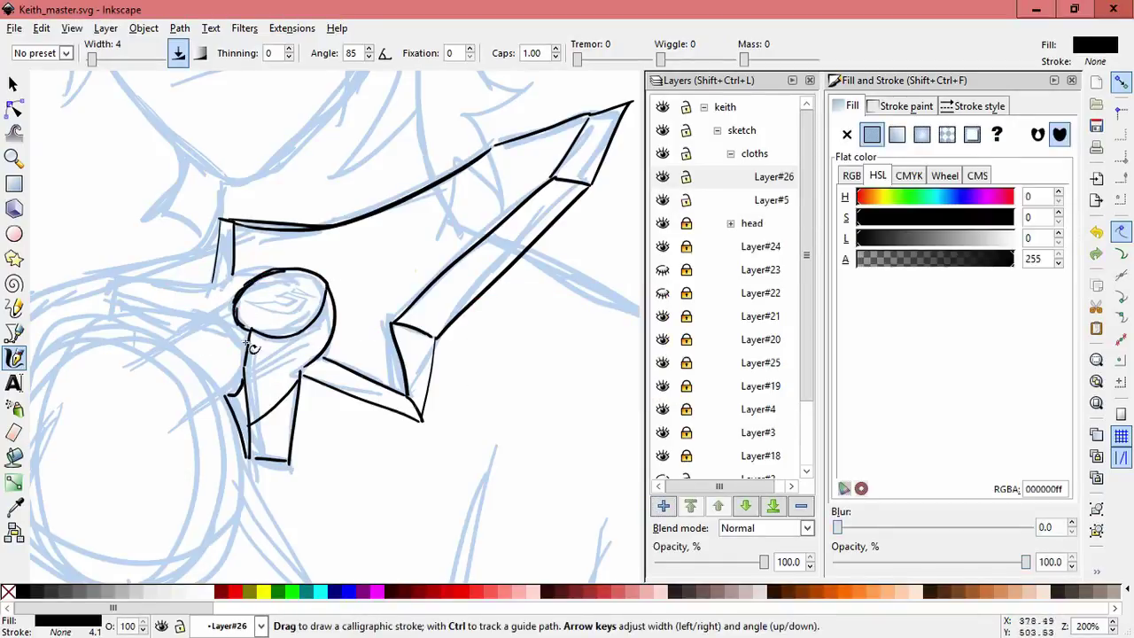
- Return to Layer#5 and ink the pointed shoulder flap's middle line and lower edges running outward from the badge
key("ctrl+Page_Down")
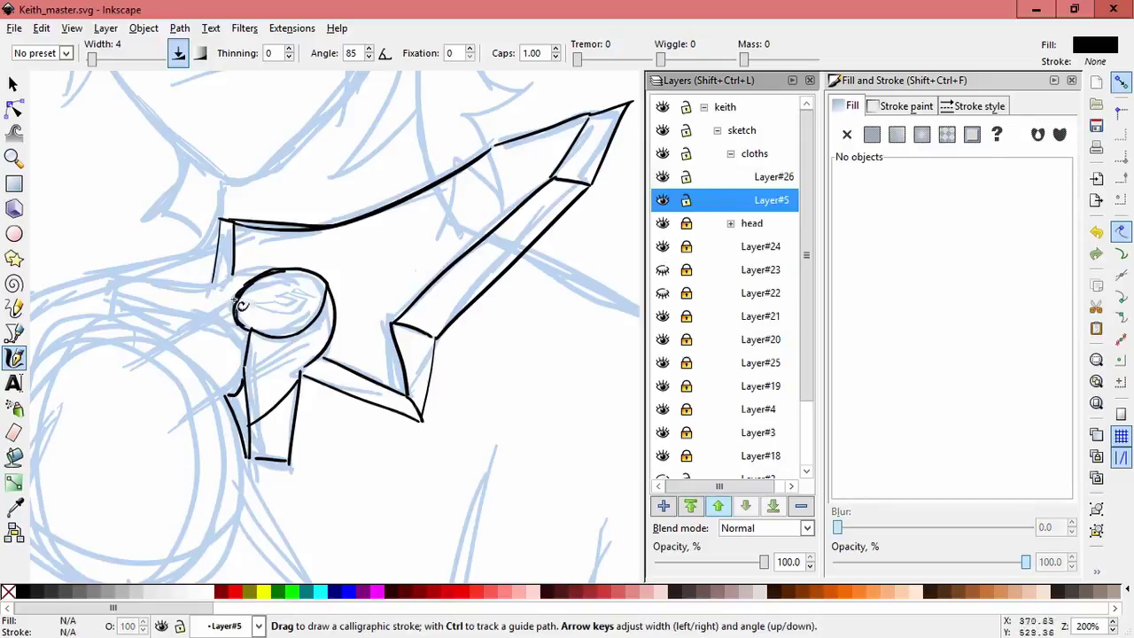
mouse_move(237, 308)
left_mouse_down()
mouse_move(53, 289)
mouse_move(103, 297)
left_mouse_up()
left_click(13, 85)
left_click(13, 357)
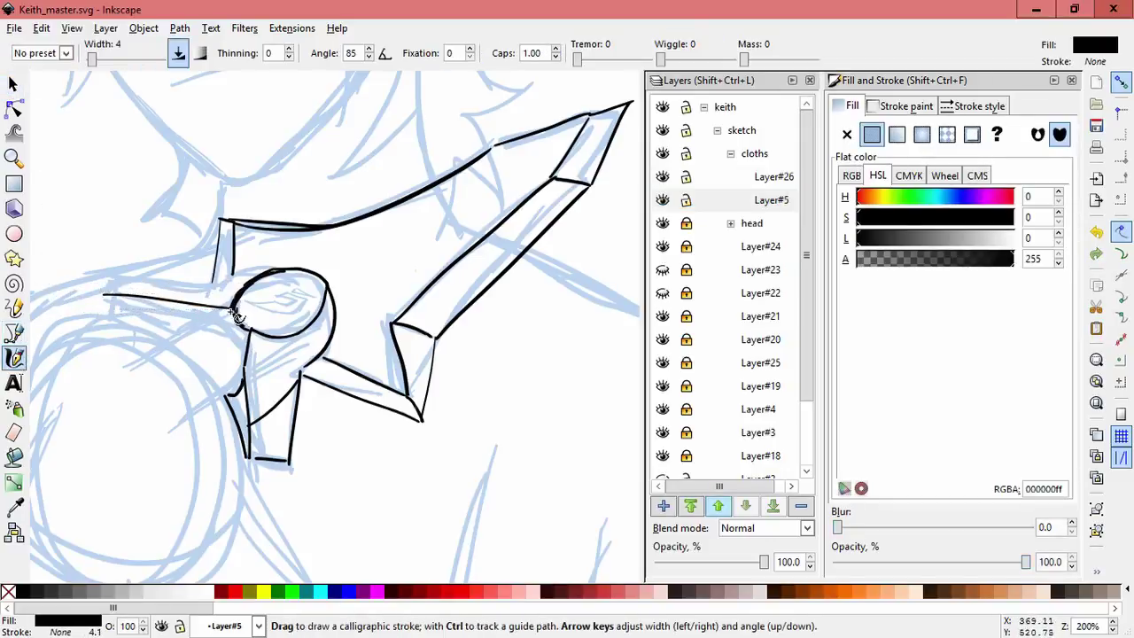
key("Escape")
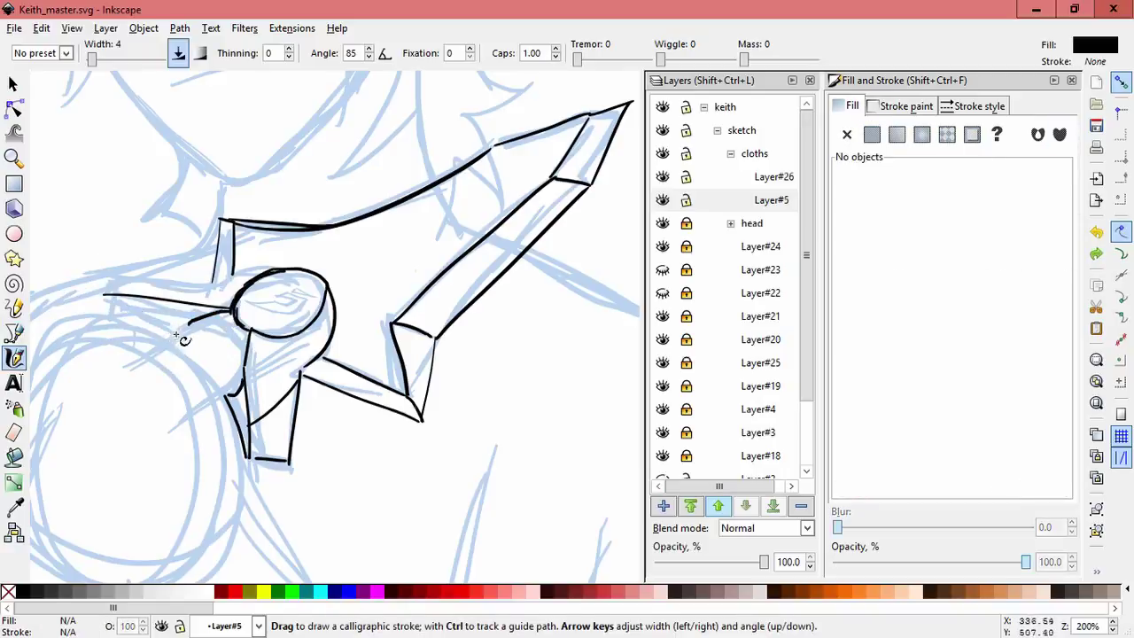
left_click_drag(182, 338, 105, 295)
- Ink and fit the shoulder flap's upper edge, then add its short outer end and a small crease line
left_click_drag(225, 289, 114, 282)
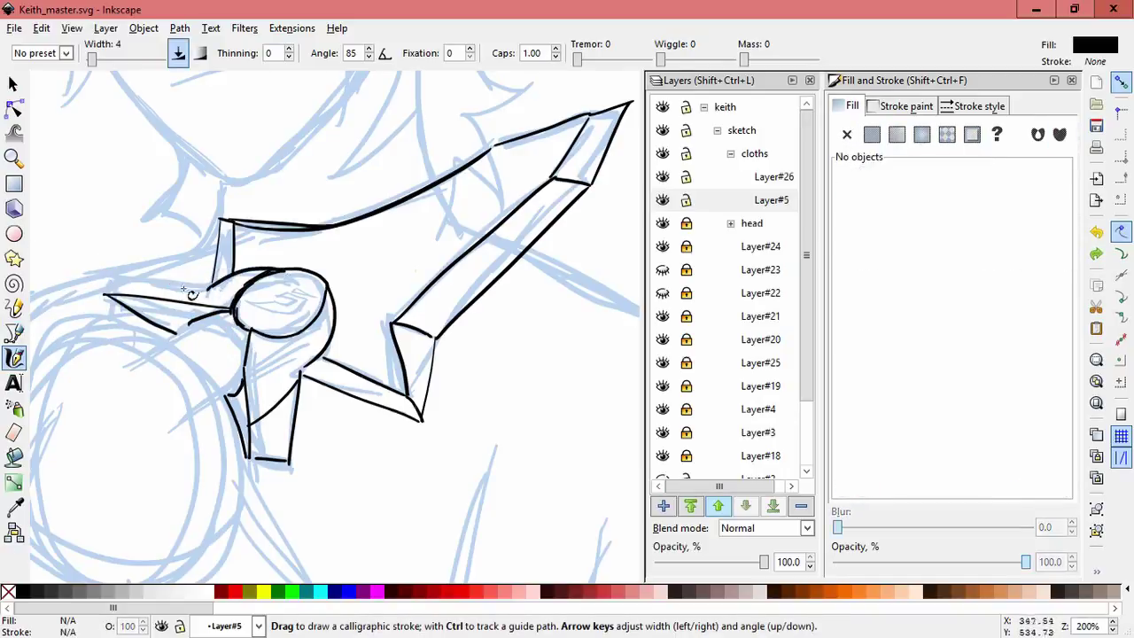
key("s")
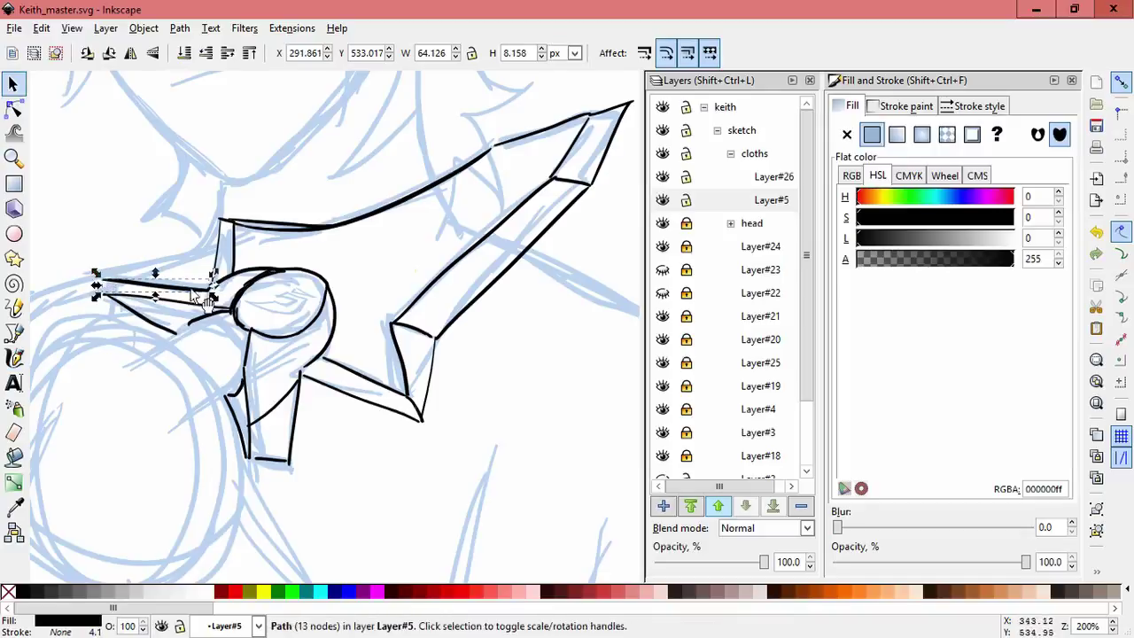
left_click_drag(214, 300, 213, 298)
key("c")
mouse_move(110, 288)
left_mouse_down()
mouse_move(185, 287)
mouse_move(147, 298)
left_mouse_up()
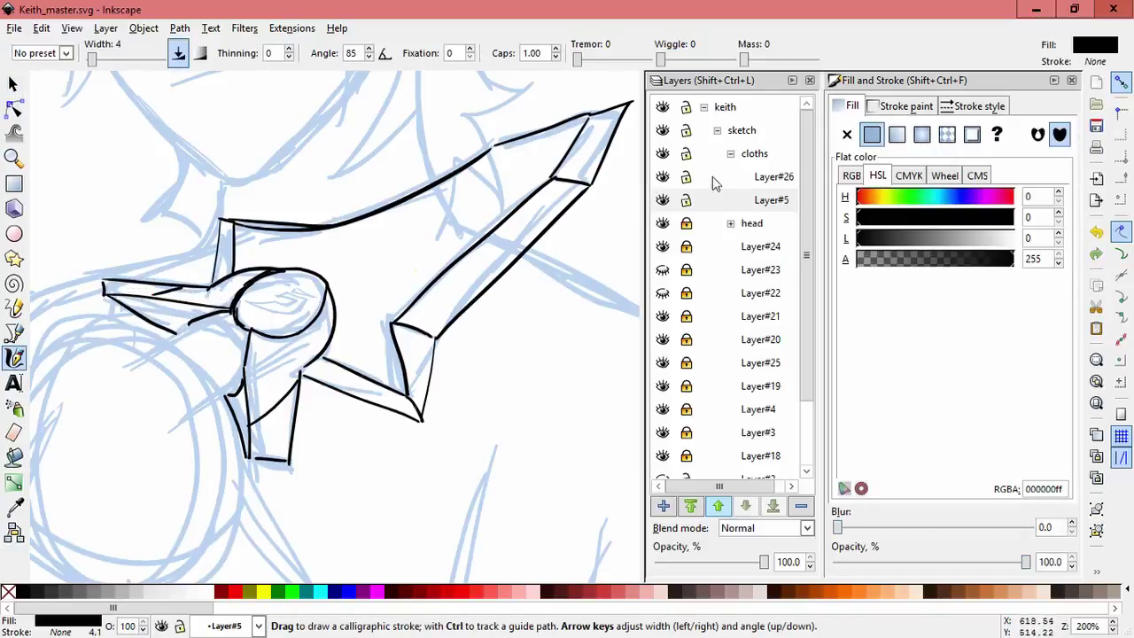
- Add another new layer and ink the angular emblem inside the round badge, following the sketch
key("ctrl+shift+n")
key("Return")
scroll(306, 301, "up", 3)
left_click_drag(306, 295, 300, 301)
mouse_move(414, 332)
left_mouse_down()
mouse_move(354, 312)
mouse_move(412, 296)
mouse_move(375, 319)
mouse_move(318, 293)
mouse_move(285, 307)
mouse_move(345, 319)
left_mouse_up()
key("space")
left_click(294, 308)
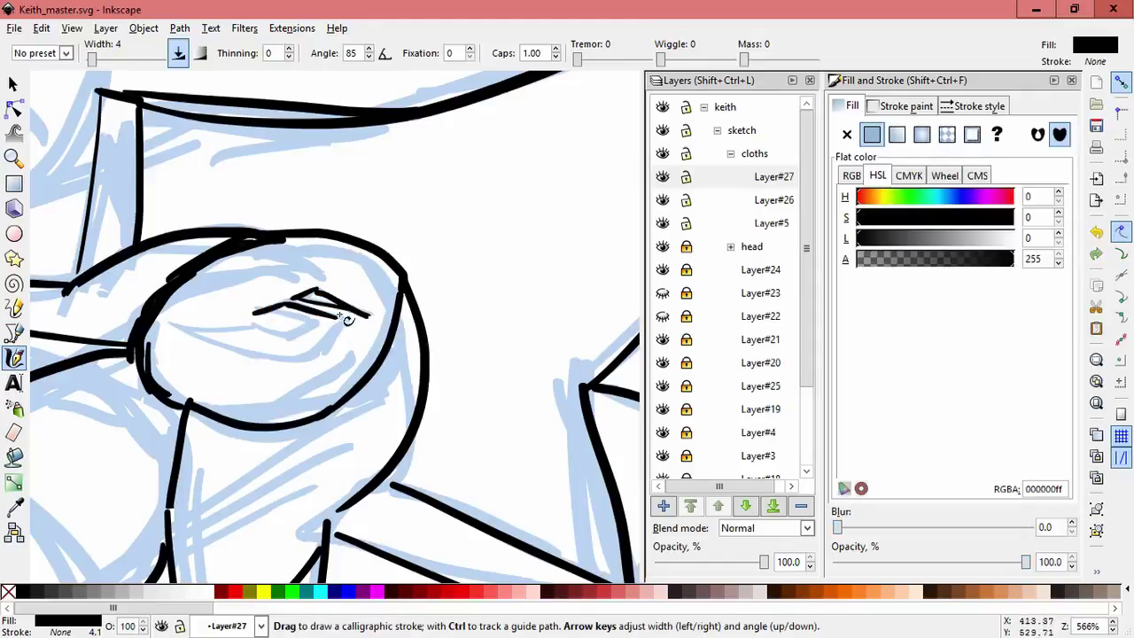
mouse_move(172, 324)
left_mouse_down()
mouse_move(198, 351)
mouse_move(343, 361)
left_mouse_up()
left_click_drag(176, 326, 285, 336)
scroll(385, 435, "down", 3)
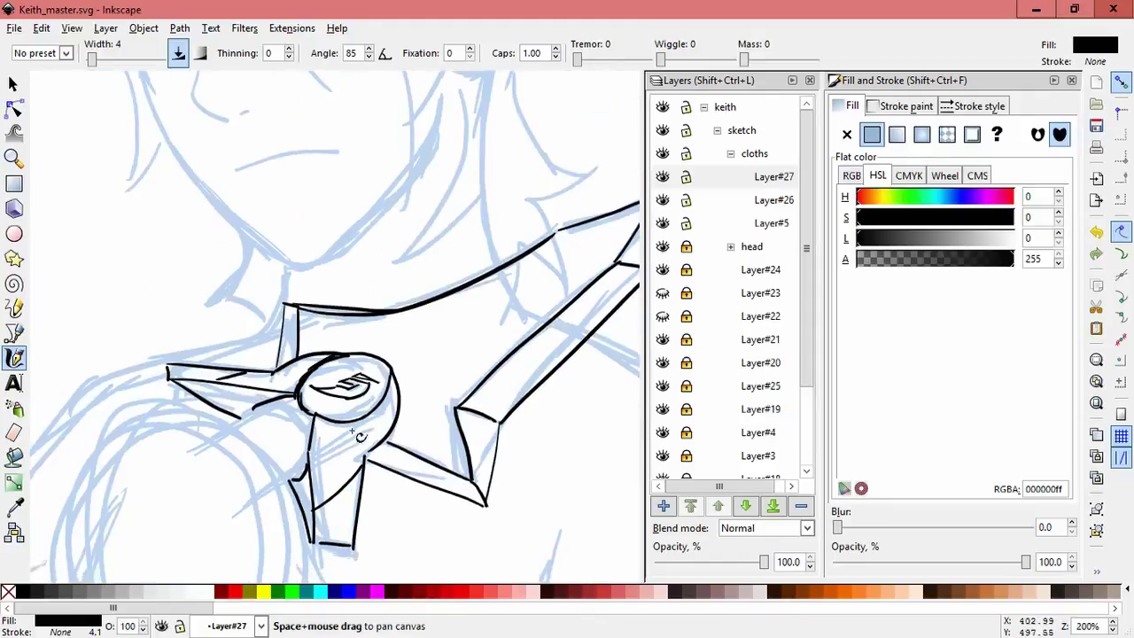
- Add a new layer and draw calligraphic strokes for the dagger's grip lines and the inner edge of its pommel
key("shift+ctrl+n")
key("Return")
scroll(308, 467, "up", 1)
left_click_drag(354, 384, 256, 403)
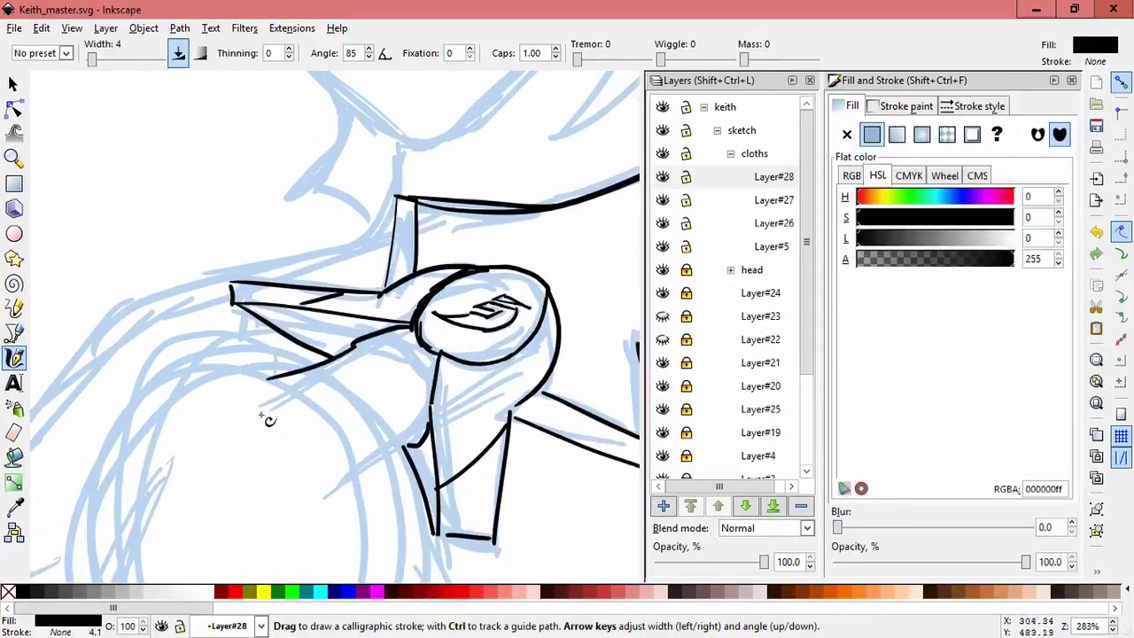
left_click_drag(323, 523, 346, 352)
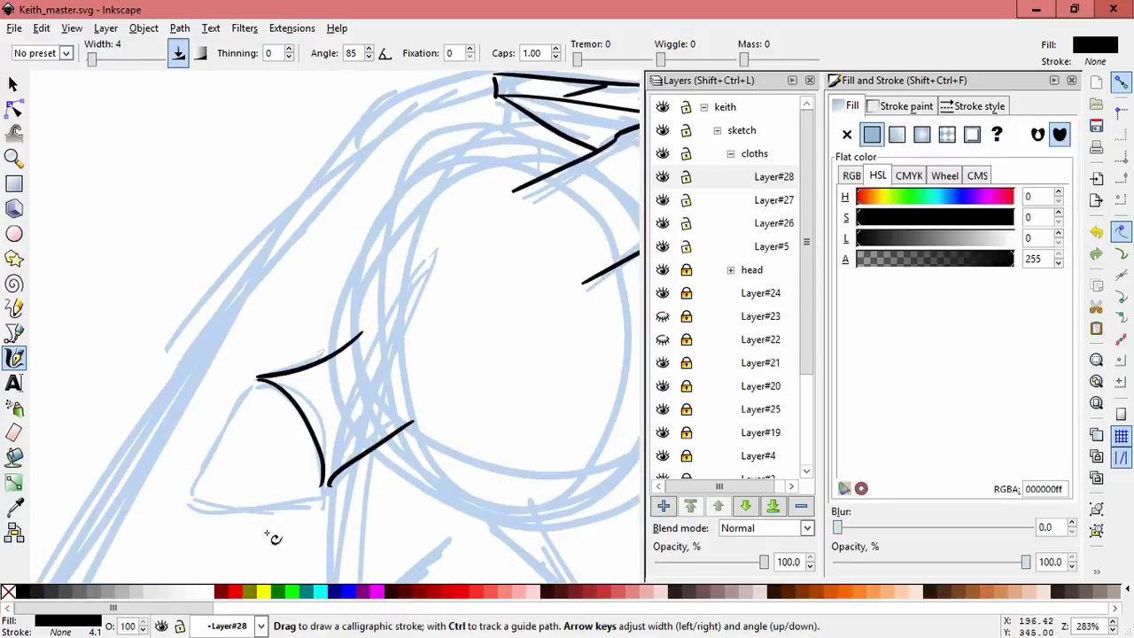
- Redraw the pommel's curved inner edge and draw the slanted outer edge and base of its rounded triangle
key("ctrl+z")
mouse_move(260, 381)
left_mouse_down()
mouse_move(311, 417)
mouse_move(324, 480)
left_mouse_up()
mouse_move(183, 487)
left_mouse_down()
mouse_move(181, 499)
mouse_move(250, 383)
left_mouse_up()
mouse_move(156, 511)
left_mouse_down()
mouse_move(336, 509)
mouse_move(328, 494)
mouse_move(207, 508)
left_mouse_up()
key("ctrl+z")
scroll(524, 423, "down", 3)
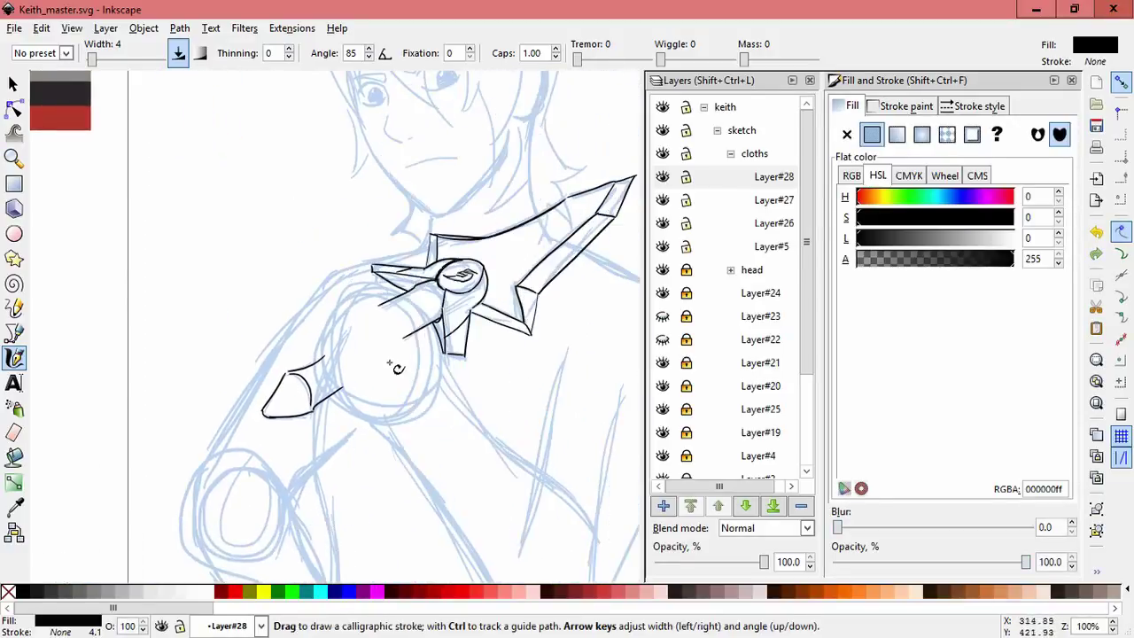
- Select all the pommel strokes, shift them slightly up along the arm and adjust their overall size
key("s")
key("ctrl+a")
mouse_move(347, 403)
left_mouse_down()
mouse_move(329, 397)
mouse_move(345, 386)
left_mouse_up()
left_click(330, 396)
left_click(380, 468)
key("ctrl+a")
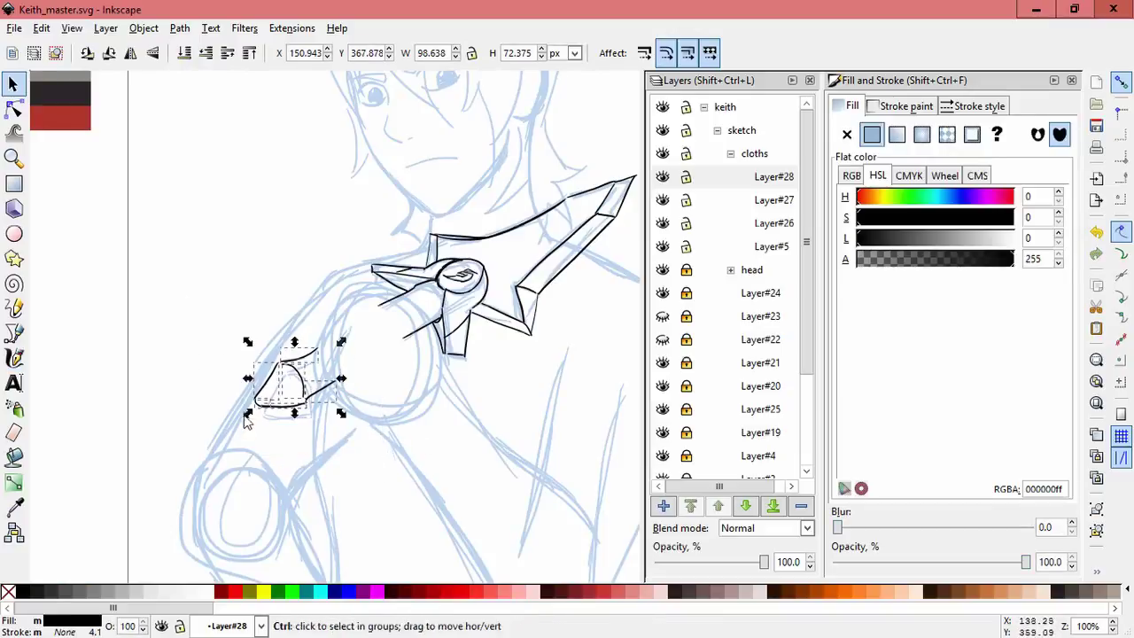
left_click(314, 443)
key("ctrl+a")
left_click_drag(246, 420, 266, 420)
left_click(351, 433)
- Scale the pommel's curved inner edge, and its outer edge and base strokes, so that their corners meet
scroll(352, 433, "up", 1)
scroll(352, 433, "up", 1)
left_click_drag(259, 330, 256, 334)
left_click_drag(270, 379, 292, 400)
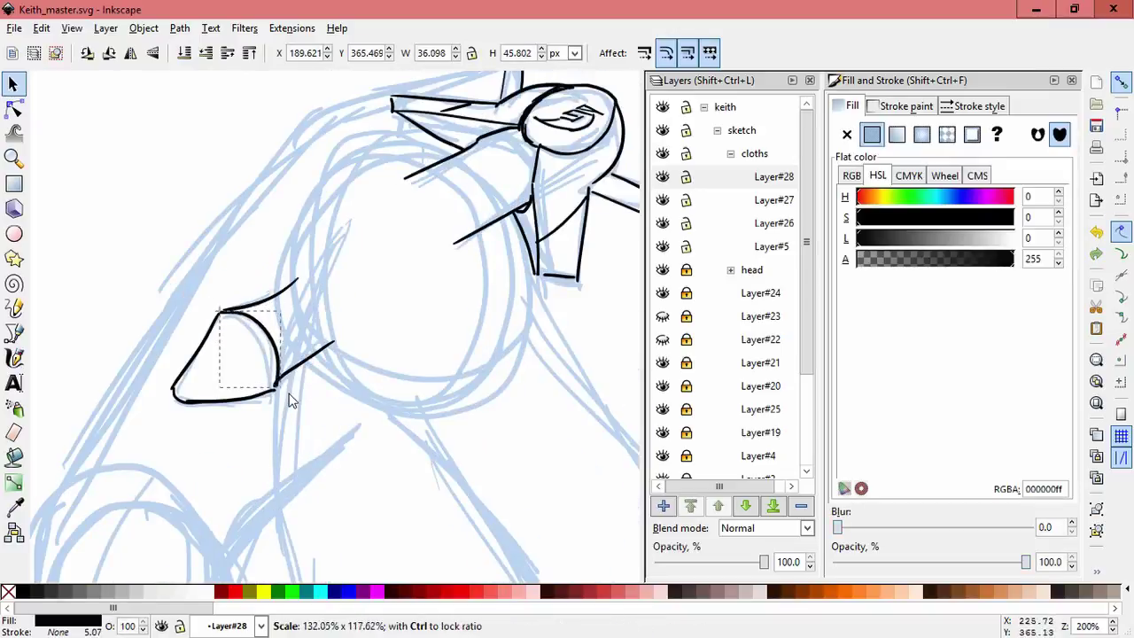
left_click_drag(281, 463, 114, 312)
left_click(181, 360)
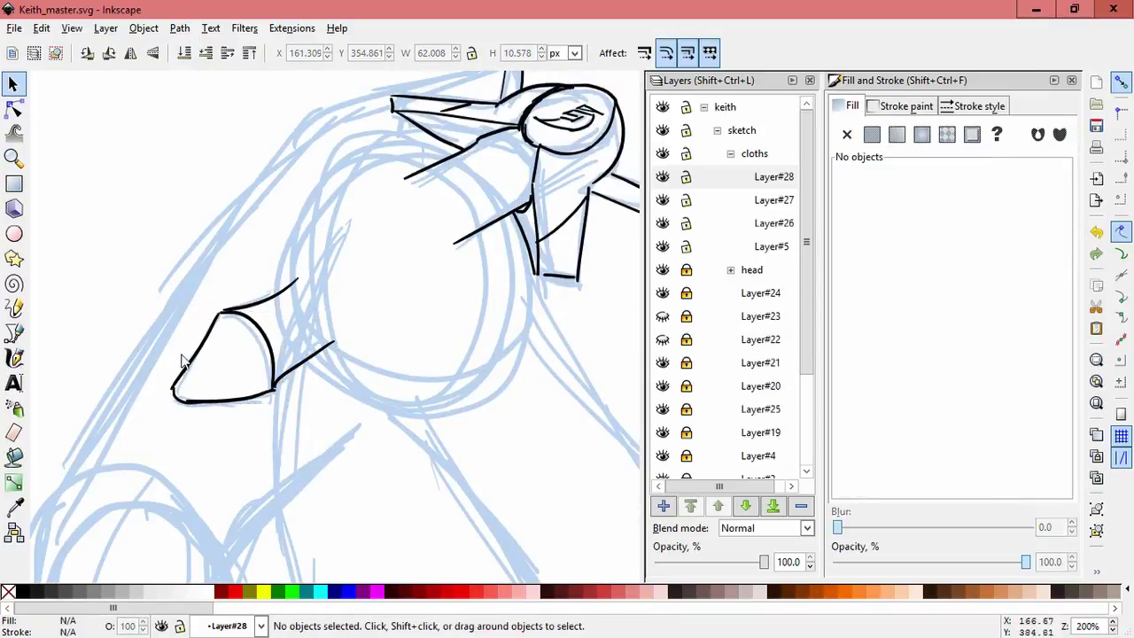
left_click_drag(206, 412, 188, 405)
left_click(180, 396)
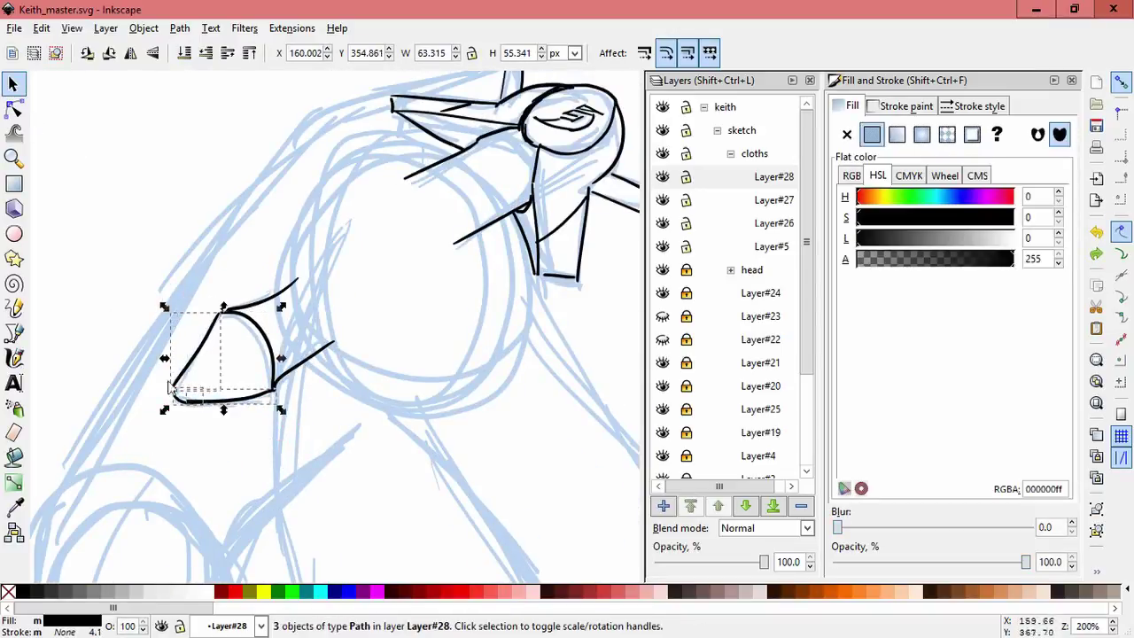
mouse_move(164, 357)
left_mouse_down()
mouse_move(167, 375)
mouse_move(163, 353)
left_mouse_up()
left_click_drag(164, 403, 169, 405)
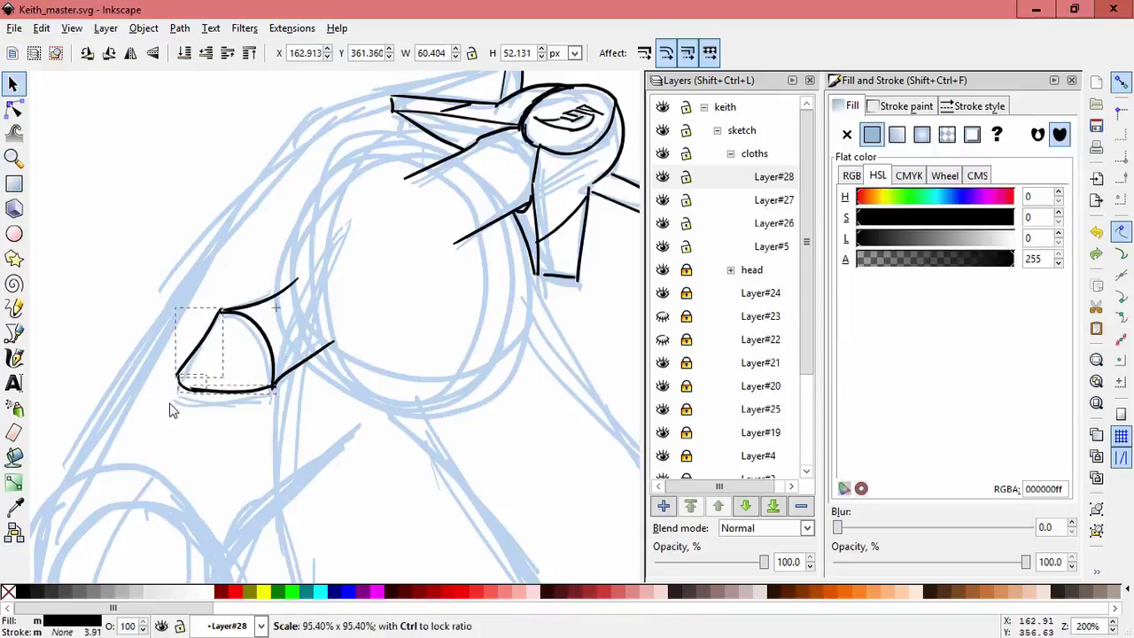
left_click(353, 438)
- Nudge the two grip lines beside the emblem, then enlarge the pommel strokes and move them up toward the guard
scroll(398, 247, "up", 1)
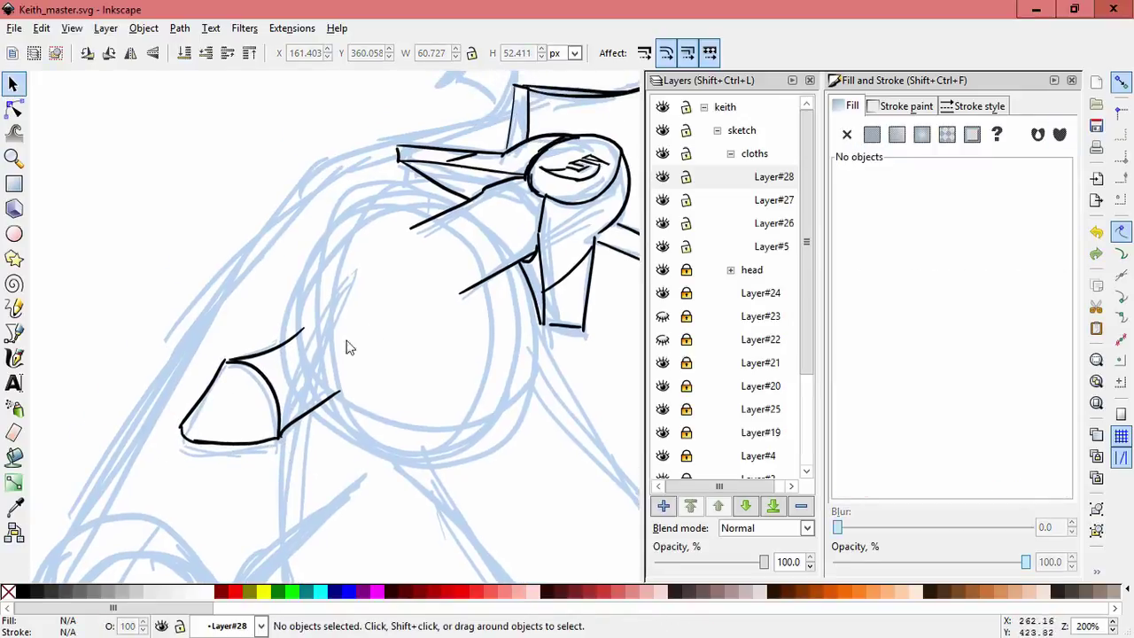
left_click_drag(452, 302, 456, 309)
left_click_drag(421, 241, 425, 248)
left_click_drag(352, 313, 168, 453)
left_click_drag(291, 382, 448, 319)
left_click_drag(459, 361, 466, 369)
left_click_drag(448, 324, 443, 319)
left_click_drag(465, 364, 468, 367)
left_click_drag(446, 313, 353, 378)
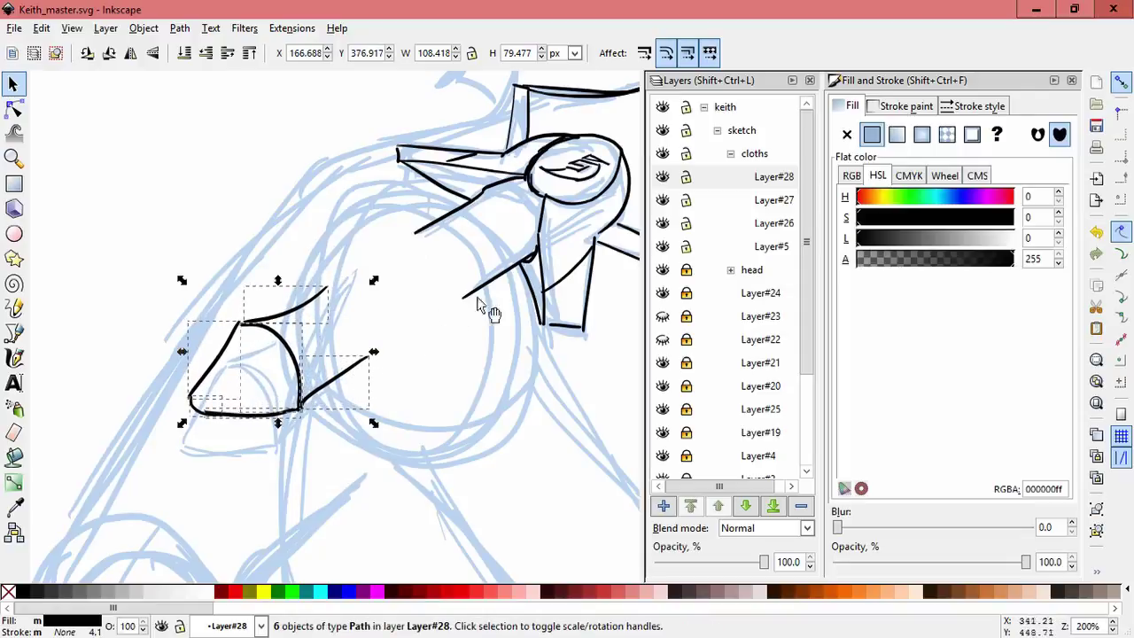
left_click(415, 329)
- Straighten the upper grip line at the pommel with the Tweak tool
left_click(314, 297)
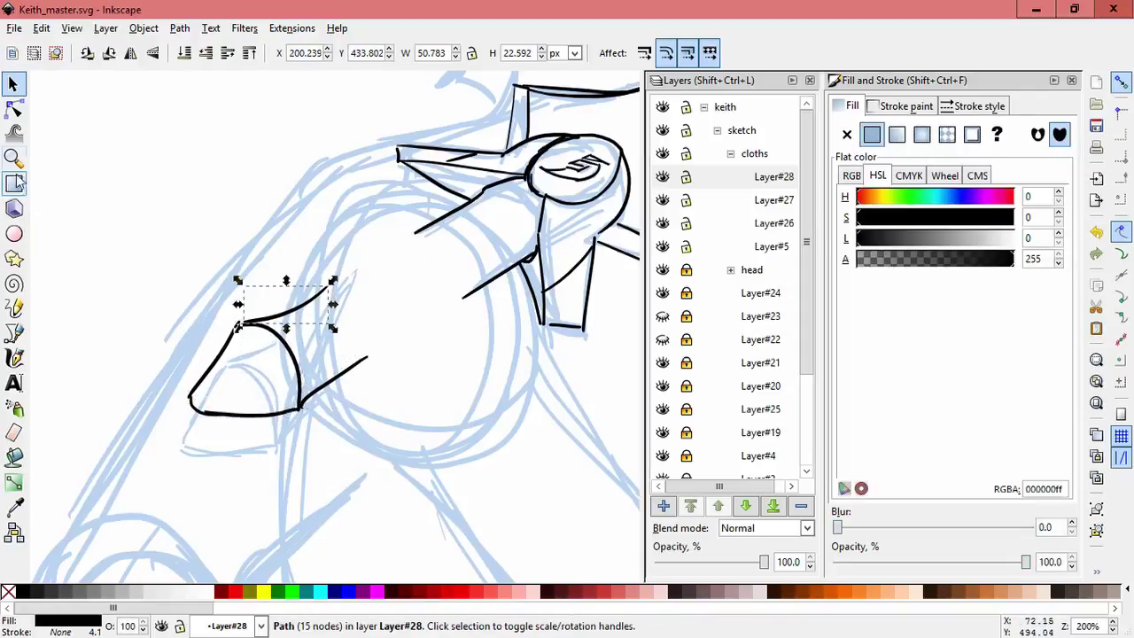
left_click(13, 133)
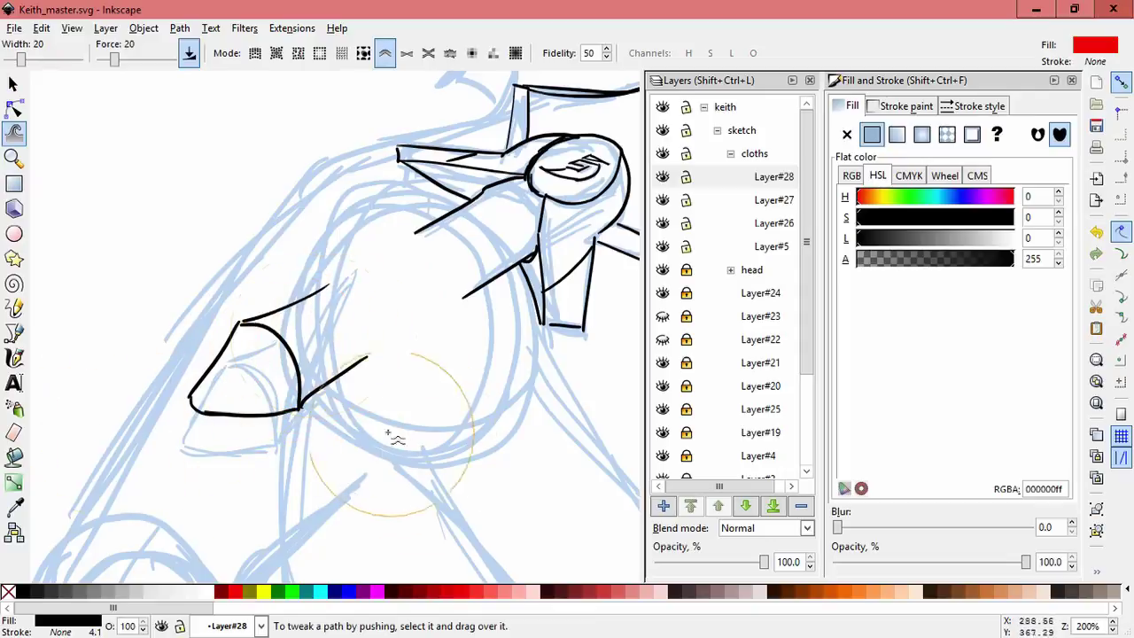
key("s")
left_click(414, 391)
left_click(215, 403)
mouse_move(256, 470)
left_mouse_down()
mouse_move(202, 431)
mouse_move(190, 399)
left_mouse_up()
key("w")
left_click(14, 83)
- Rename the cloths layer as digger and collapse it
scroll(470, 382, "down", 3)
left_click(524, 401, "shift")
key("Escape")
mouse_move(549, 404)
left_mouse_down()
mouse_move(455, 397)
mouse_move(529, 256)
left_mouse_up()
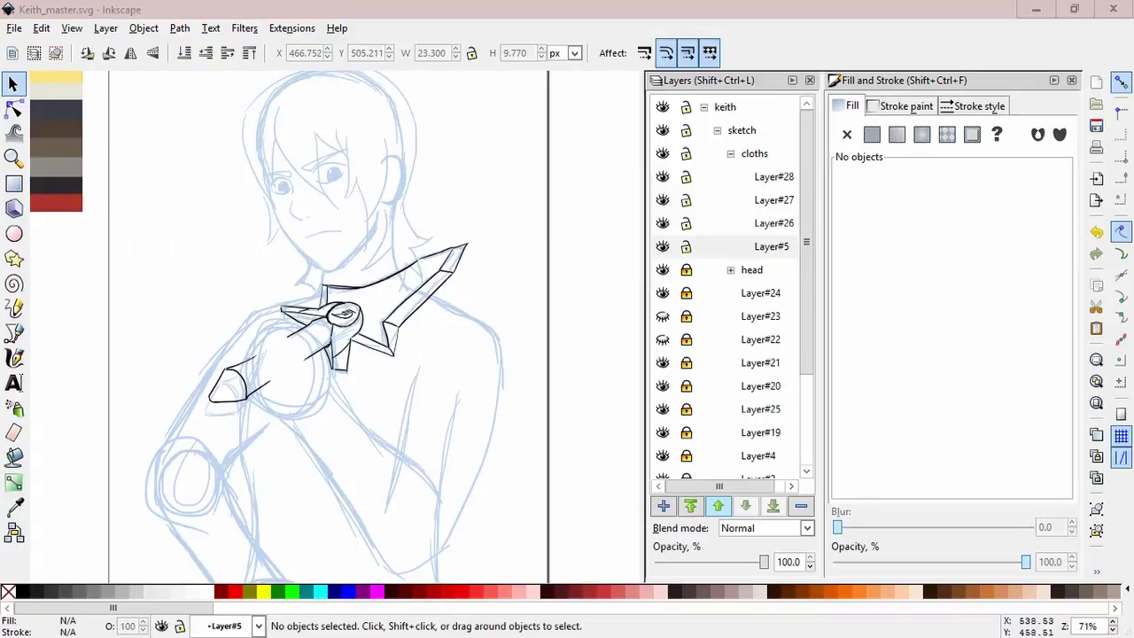
left_click(754, 155)
left_click(767, 154)
type("cl")
type("gger")
key("Return")
left_click(730, 154)
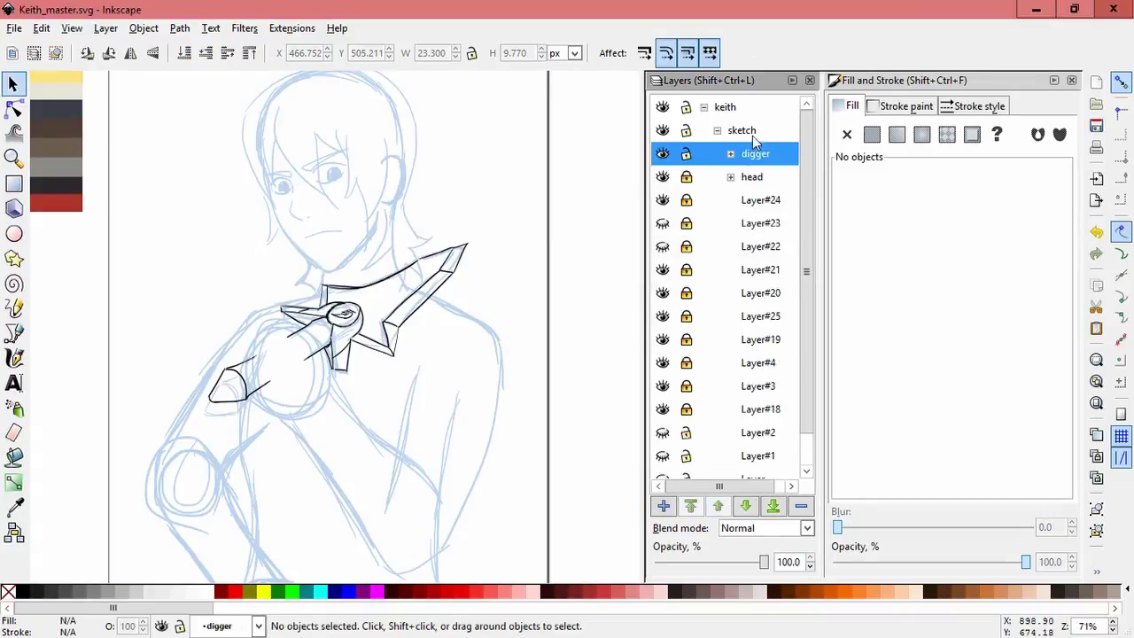
- Add a layer inside the sketch layer and name it cloths
left_click(741, 130)
key("ctrl+shift+n")
left_click(659, 350)
left_click(589, 409)
left_click(625, 378)
double_click(762, 154)
type("cloths")
key("Return")
- Add a sublayer inside the cloths layer
key("ctrl+shift+n")
left_click(659, 350)
left_click(582, 405)
left_click(625, 378)
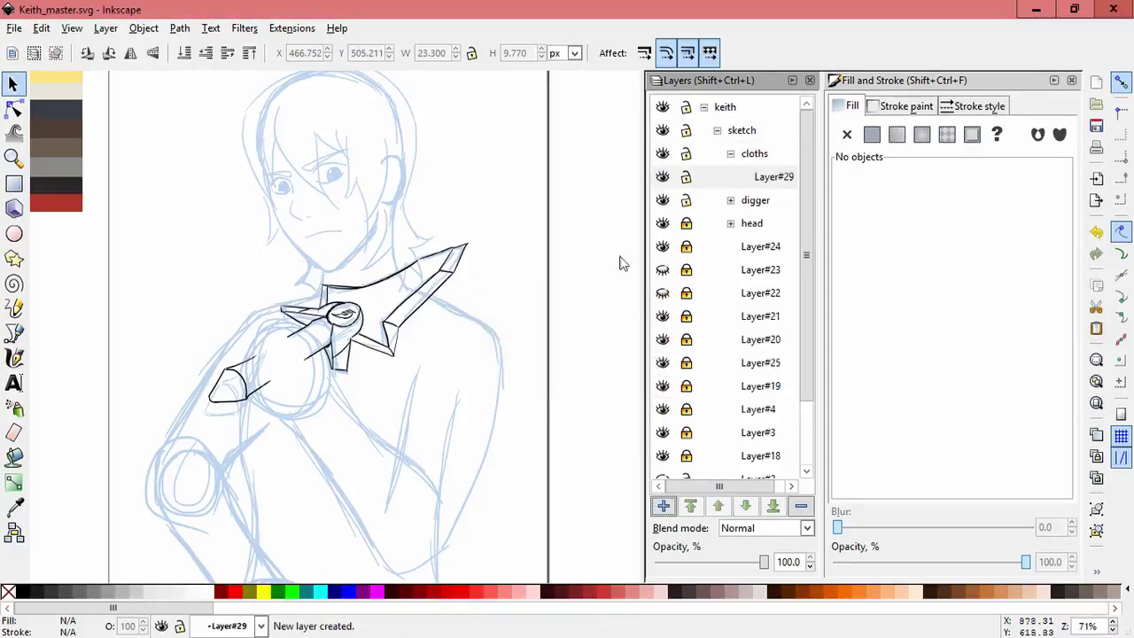
- Draw the jacket's raised collar around the neck and behind the dagger blade with calligraphic strokes
key("c")
scroll(479, 346, "up", 3)
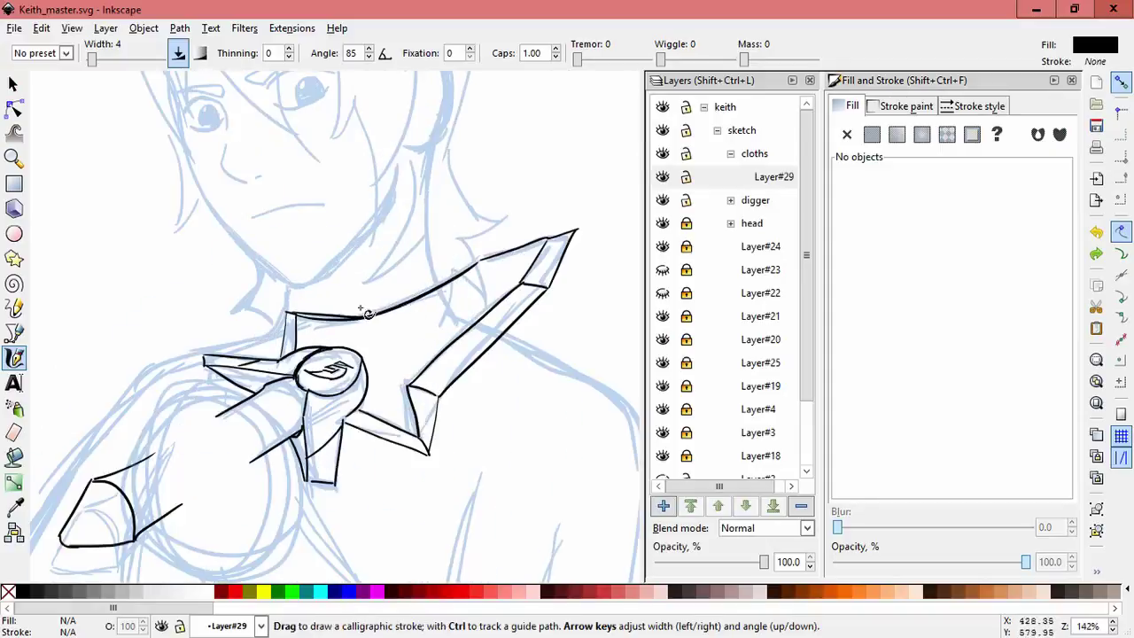
mouse_move(457, 239)
left_mouse_down()
mouse_move(551, 380)
mouse_move(596, 329)
mouse_move(552, 278)
mouse_move(521, 351)
mouse_move(418, 456)
left_mouse_up()
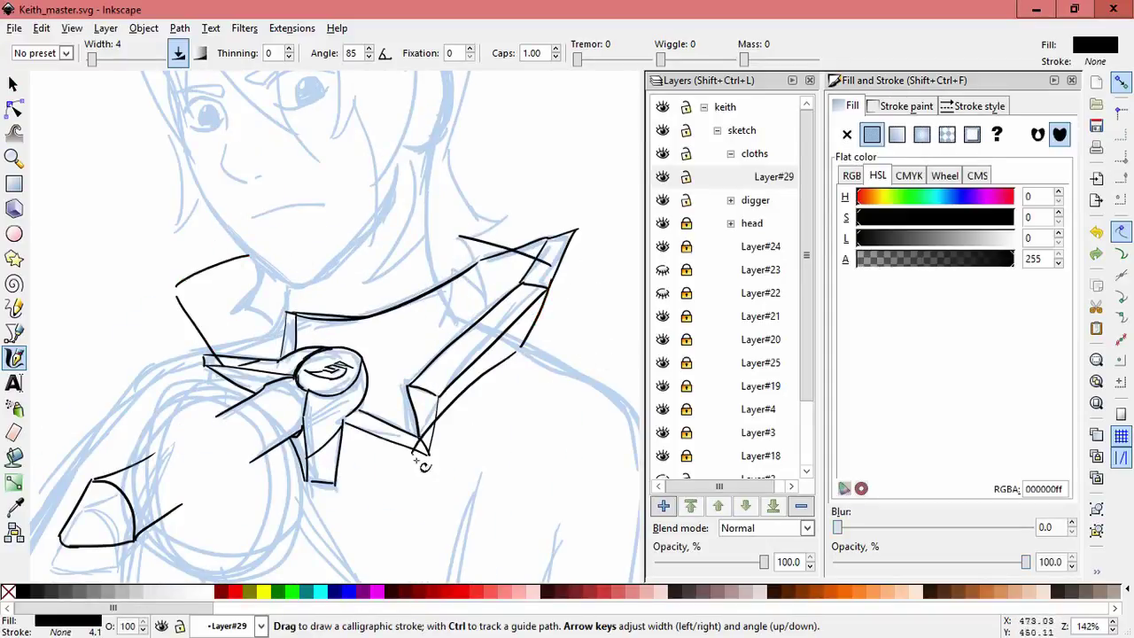
left_click_drag(202, 289, 243, 296)
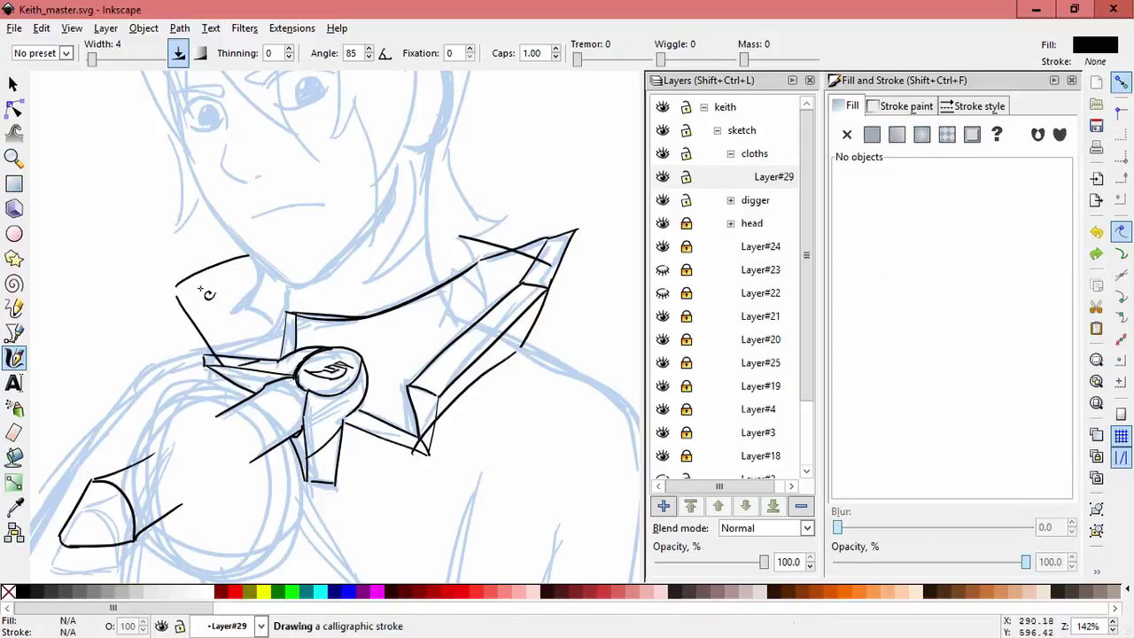
left_click_drag(266, 376, 242, 299)
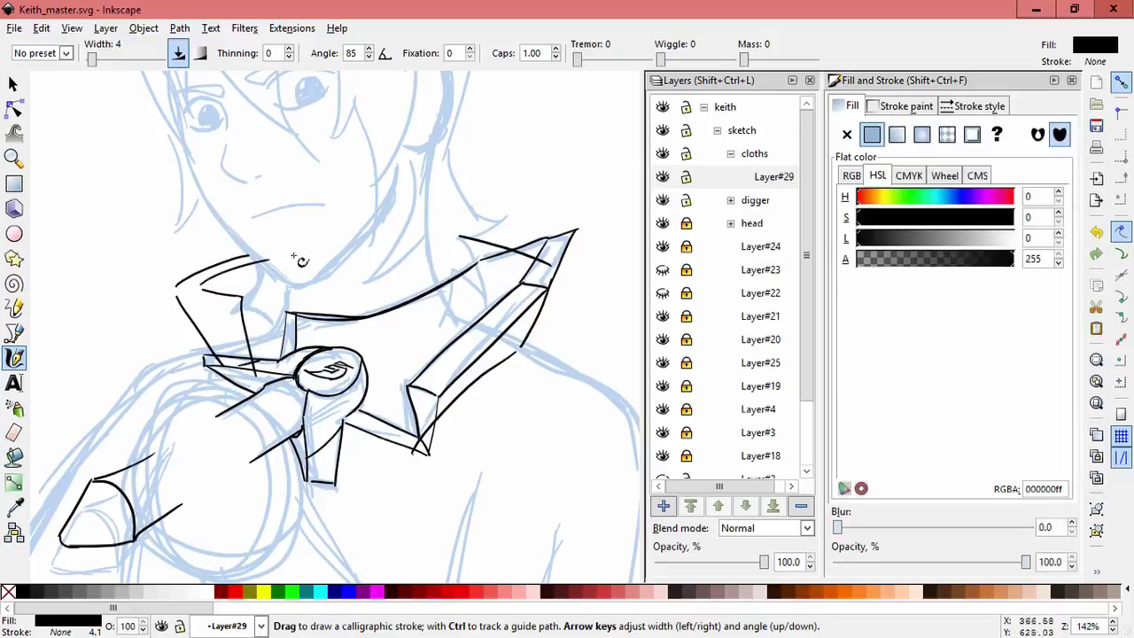
- Draw the jacket's shoulder line behind the blade and the upper outer edge of the sleeve below it
scroll(302, 261, "down", 4)
left_click_drag(481, 187, 556, 253)
scroll(594, 296, "down", 3)
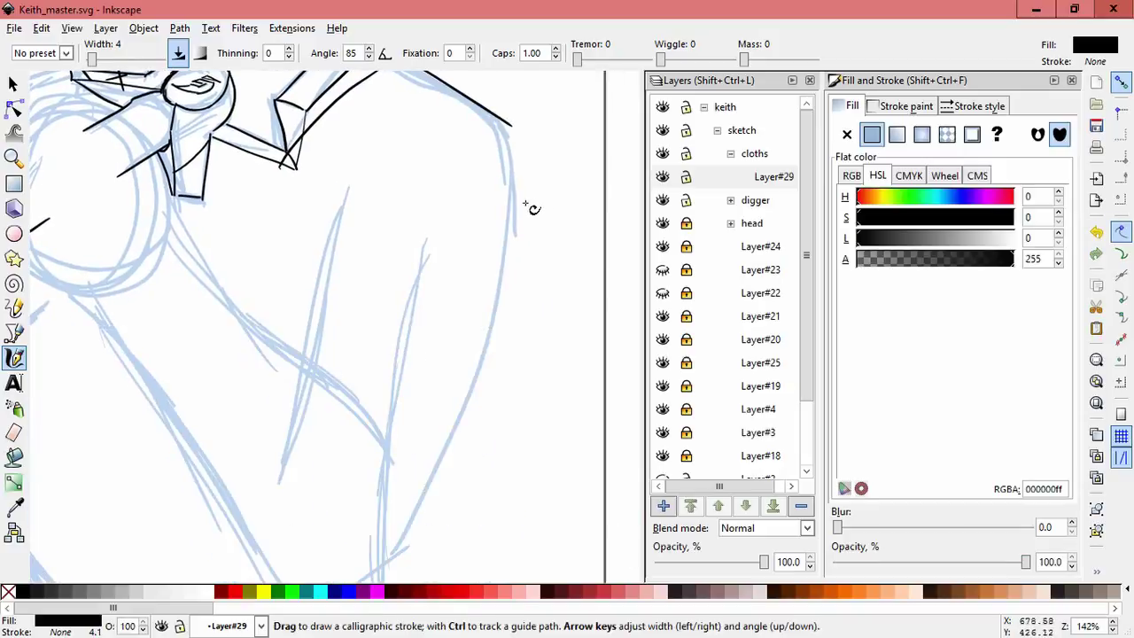
scroll(505, 324, "down", 4, "ctrl")
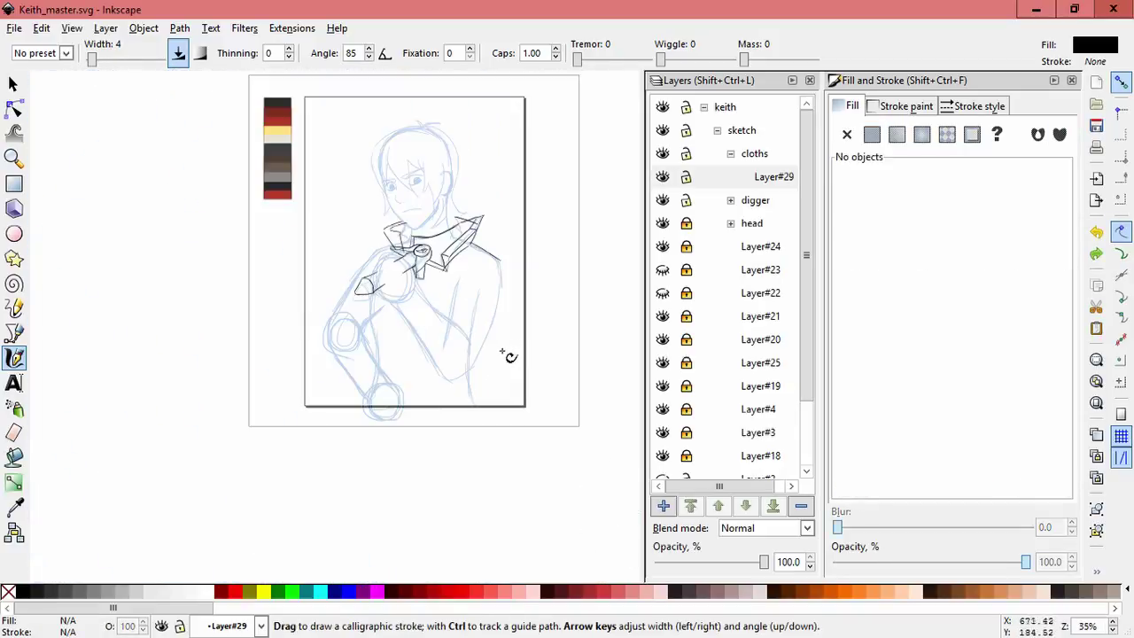
scroll(508, 259, "up", 1, "ctrl")
left_click_drag(497, 250, 502, 305)
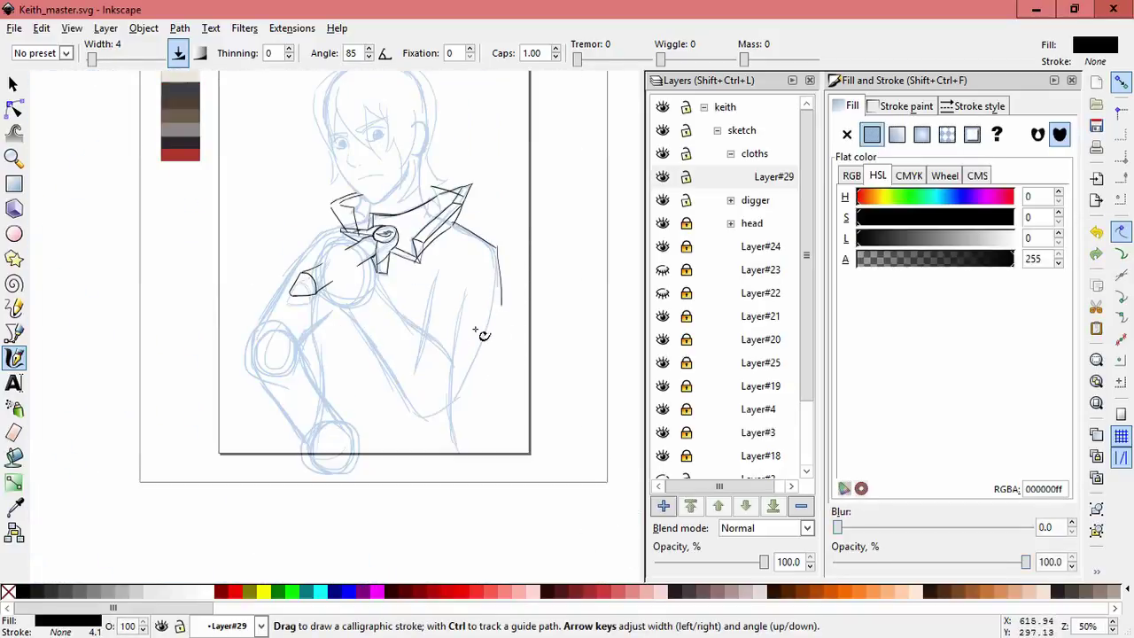
- Draw the rest of that sleeve down to the elbow, its fold lines and both edges of the crossed forearm
left_click_drag(457, 421, 449, 416)
scroll(437, 387, "up", 2, "ctrl")
mouse_move(402, 247)
left_mouse_down()
mouse_move(400, 259)
mouse_move(461, 259)
left_mouse_up()
left_click_drag(462, 436, 376, 472)
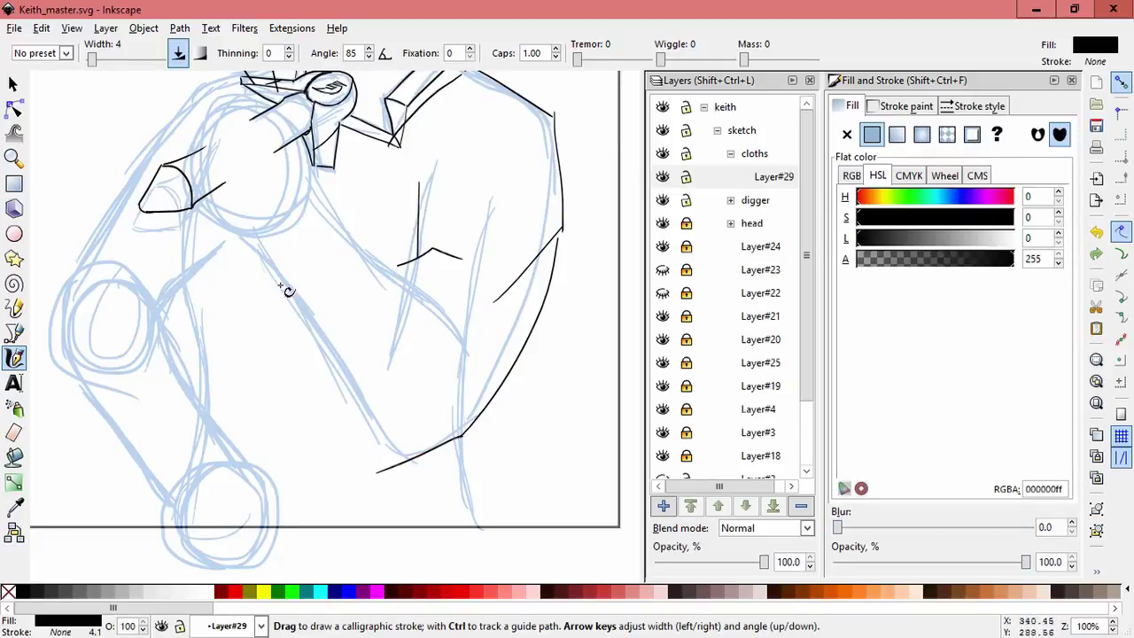
left_click_drag(340, 383, 361, 398)
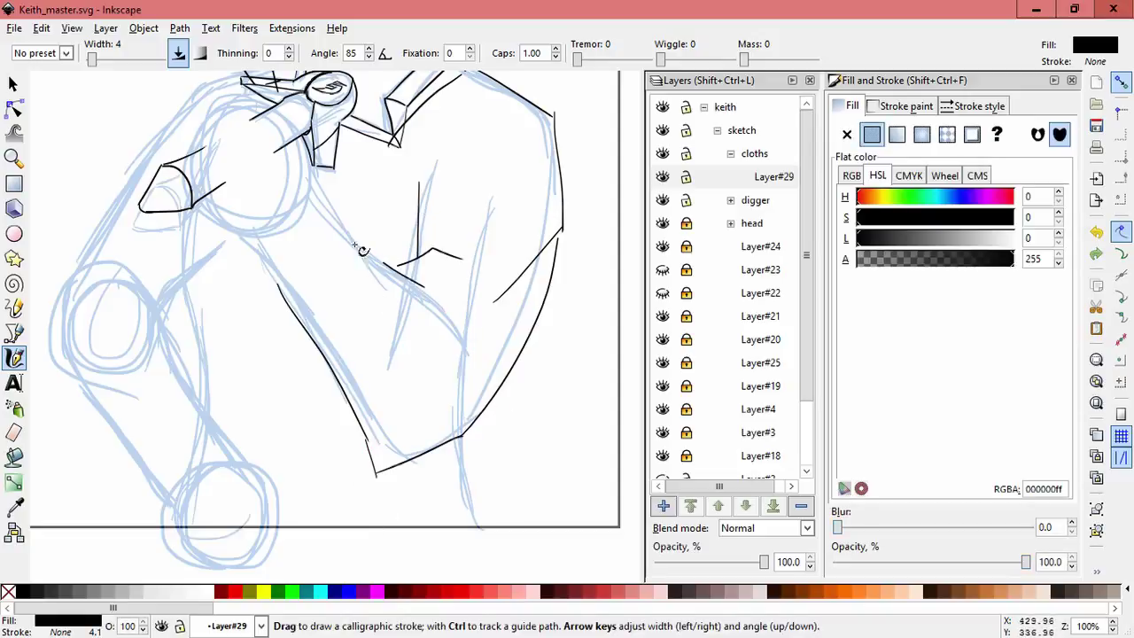
- Draw the other sleeve from the collar over the raised elbow and along the forearm, including the inner elbow folds
left_click_drag(200, 98, 311, 180)
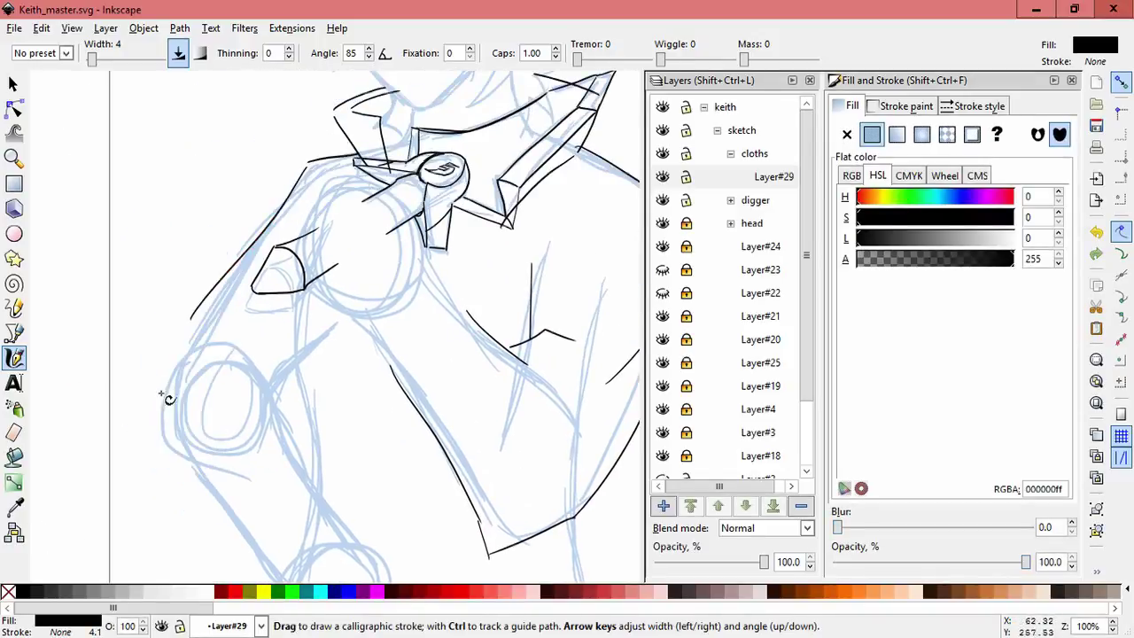
left_click_drag(180, 343, 266, 581)
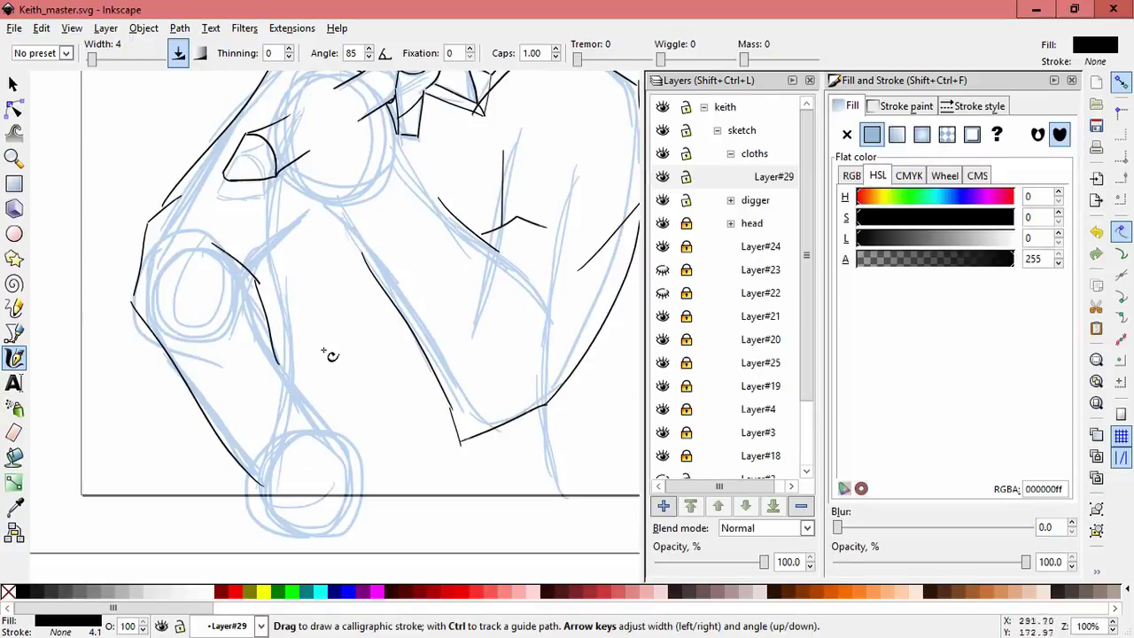
left_click_drag(332, 356, 332, 415)
left_click(284, 324)
mouse_move(284, 327)
left_mouse_down()
mouse_move(309, 274)
mouse_move(287, 324)
left_mouse_up()
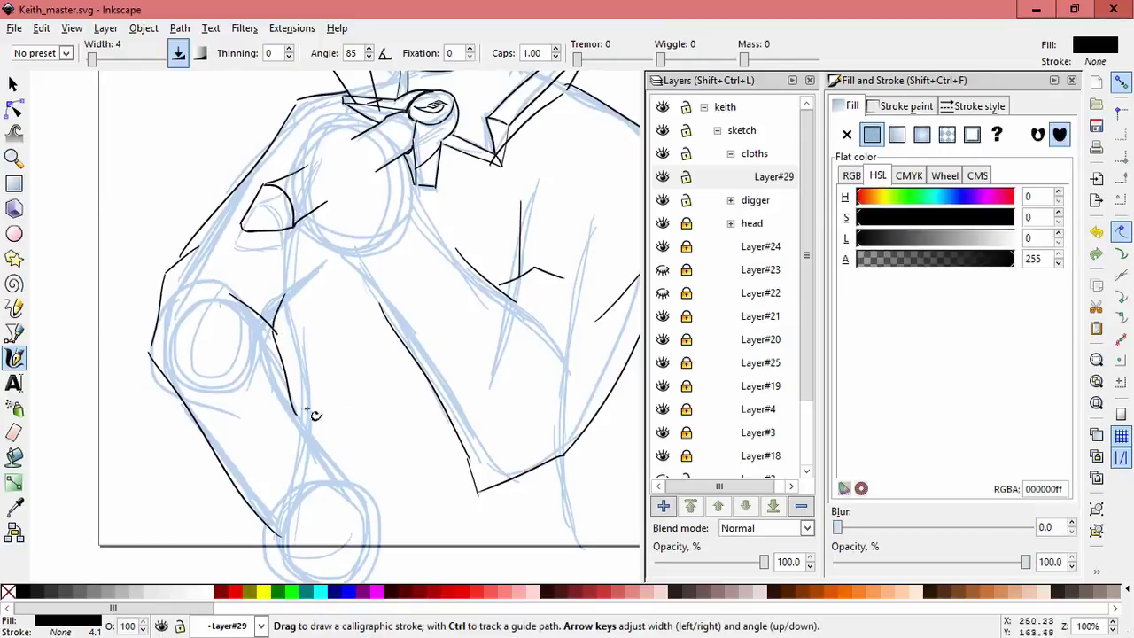
- Add another layer inside cloths and draw the cuff strokes on both forearms
left_click(664, 506)
key("Return")
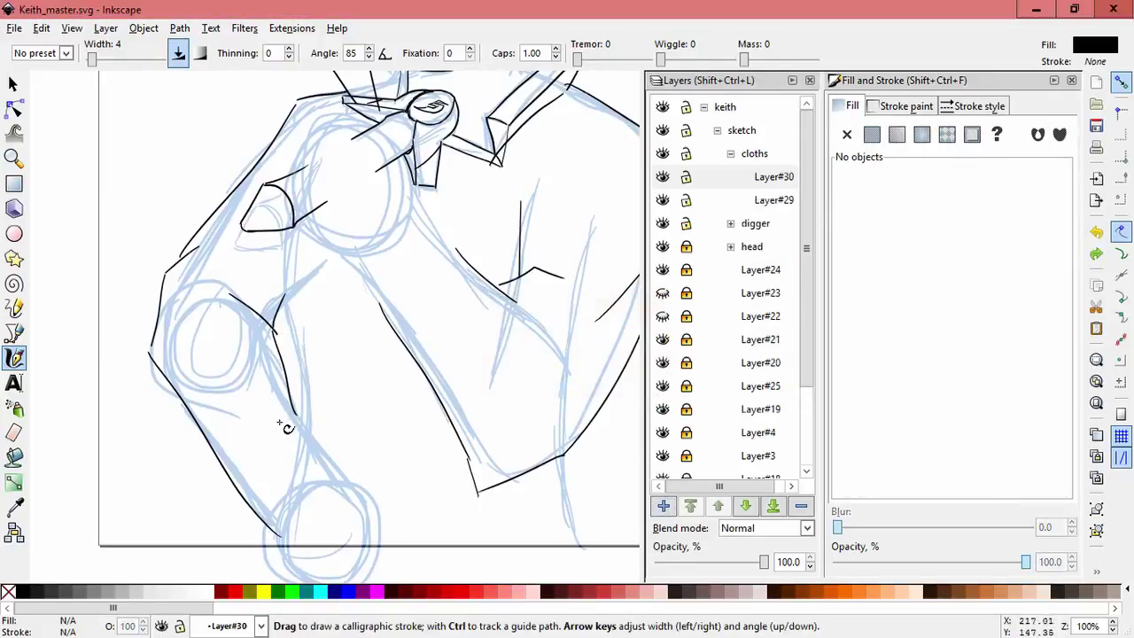
left_click_drag(304, 413, 246, 544)
left_click_drag(412, 348, 354, 423)
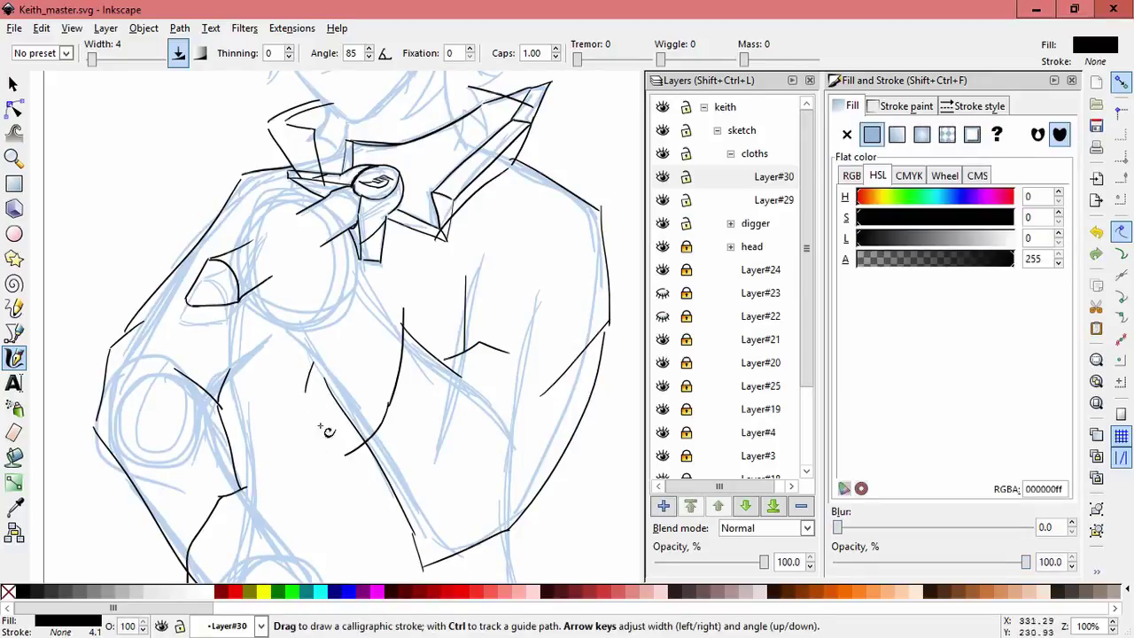
mouse_move(363, 272)
left_mouse_down()
mouse_move(383, 311)
mouse_move(334, 416)
mouse_move(359, 483)
left_mouse_up()
- Move and resize individual strokes of the cuff on the crossed forearm, including its thick inner curve
key("s")
key("Escape")
left_click(386, 444)
left_click_drag(413, 382, 400, 425)
key("Escape")
left_click(323, 418)
left_click_drag(328, 435, 316, 440)
left_click_drag(387, 299, 389, 294)
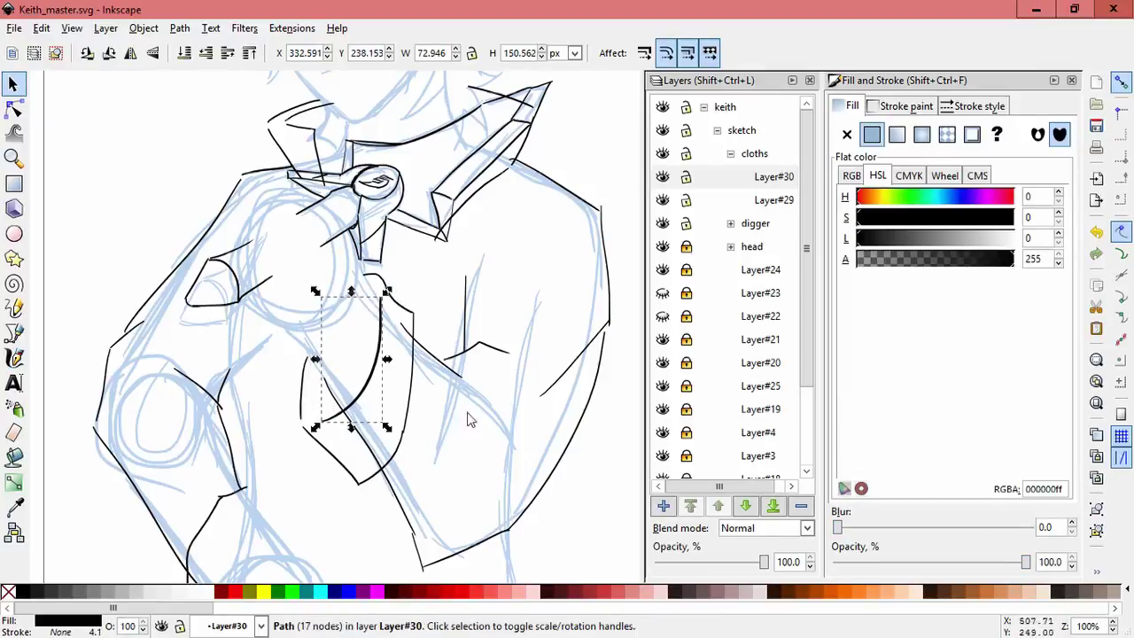
- Lock Layer#29 and try to select only the strokes of the crossed forearm's cuff
key("Escape")
left_click_drag(387, 520, 296, 330)
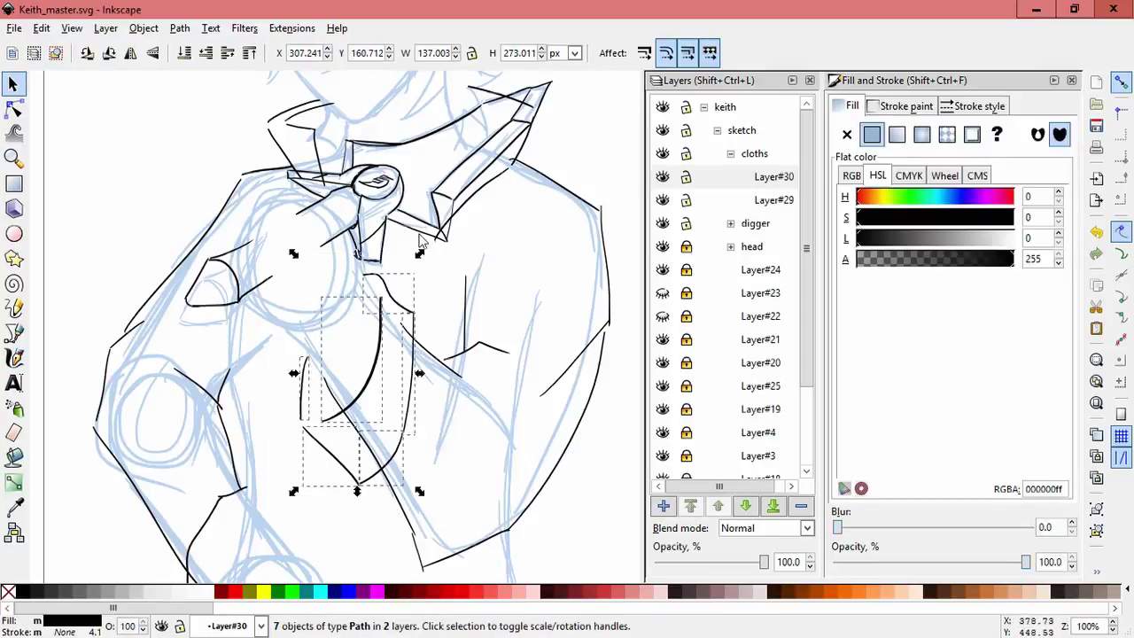
key("Escape")
left_click_drag(456, 506, 243, 229)
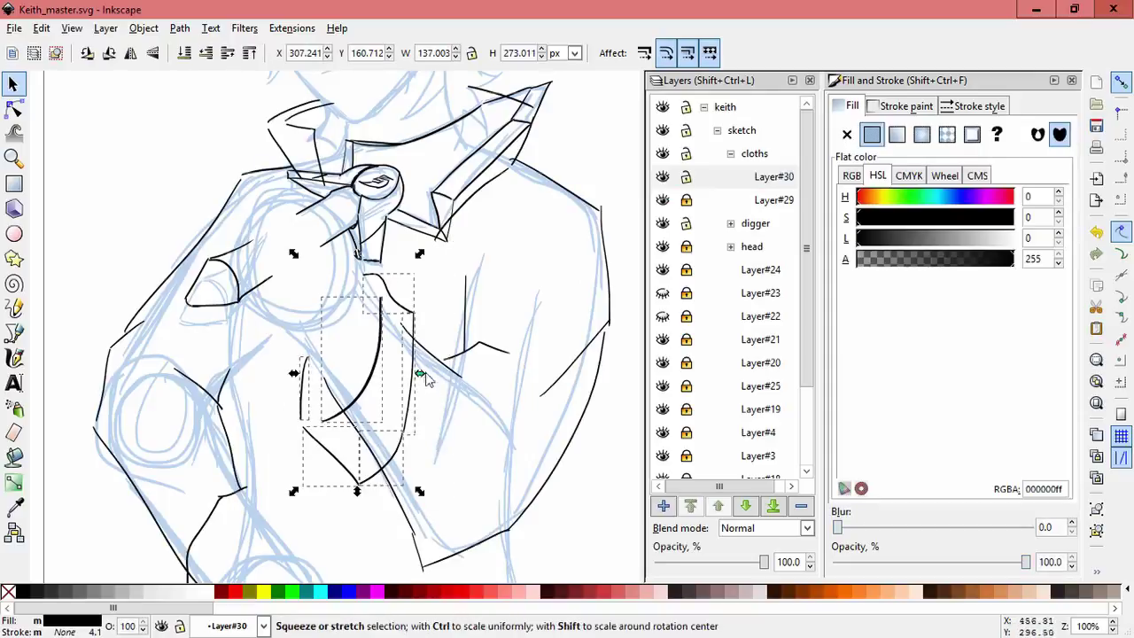
key("Escape")
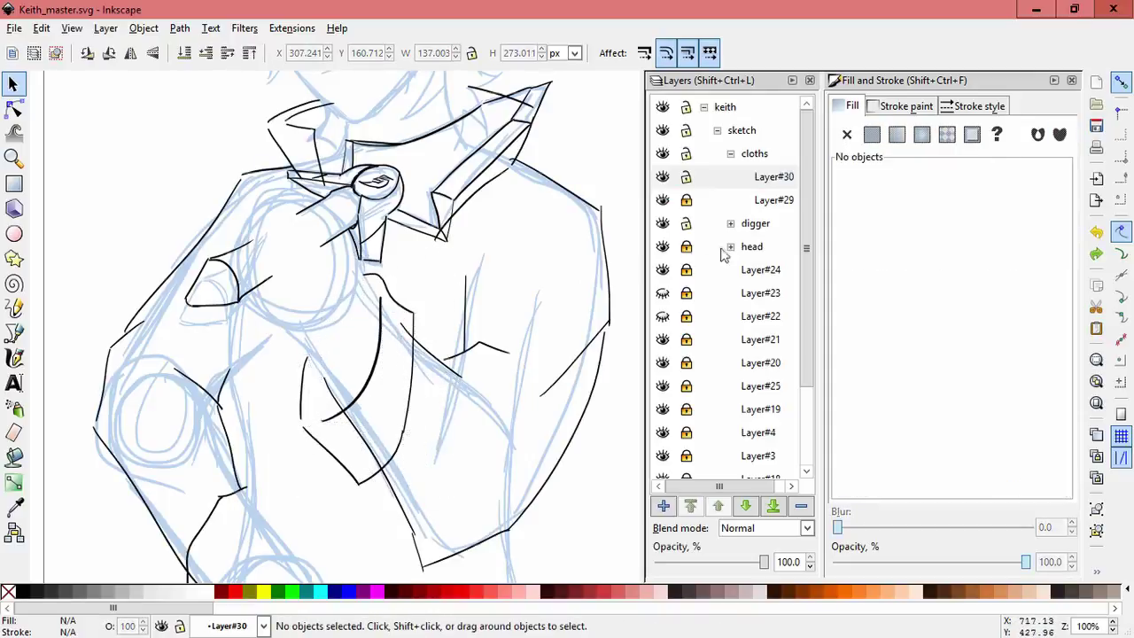
- Lock the digger layer, scale the crossed forearm's cuff strokes slightly wider and shorter, and flatten the cuff's thick inner curve
key("ctrl+a")
left_click_drag(293, 491, 294, 490)
left_click_drag(444, 267, 433, 284)
left_click_drag(396, 364, 404, 353)
left_click_drag(441, 278, 434, 287)
key("Escape")
key("ctrl+a")
left_click_drag(405, 354, 403, 345)
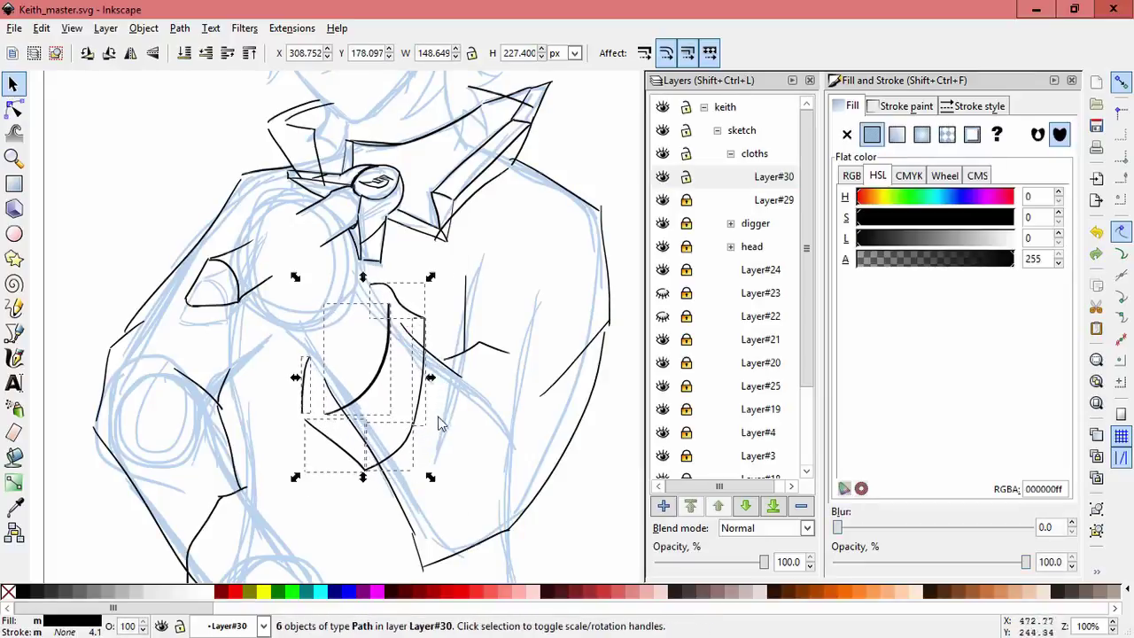
left_click_drag(299, 472, 321, 403)
key("Escape")
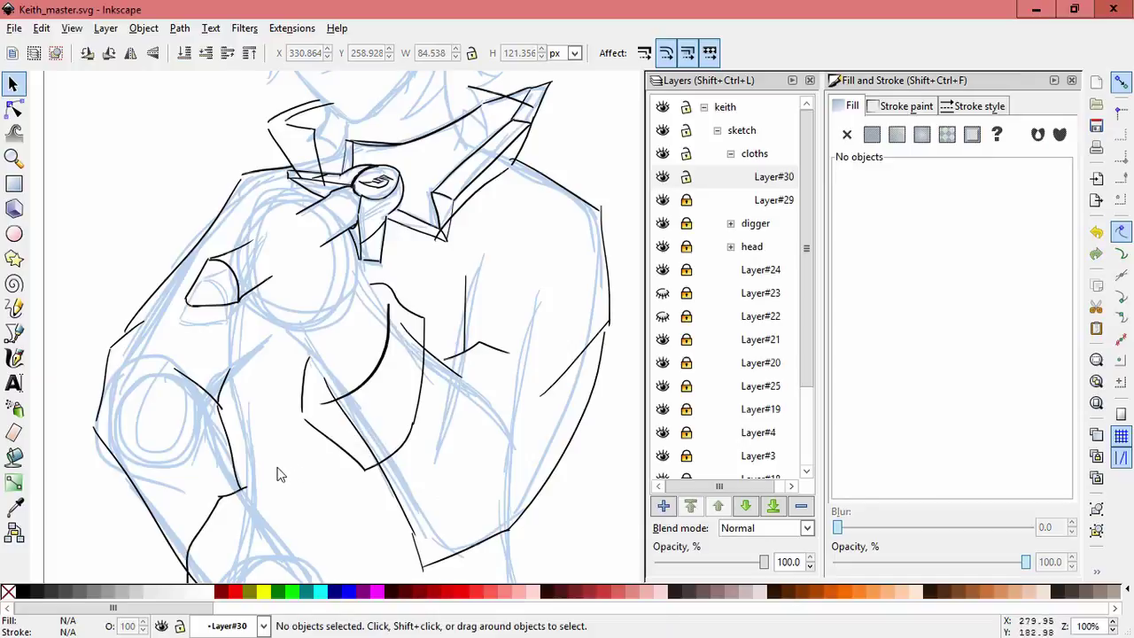
- Reposition the inner-side edge stroke of the crossed forearm's cuff and adjust the strokes beside it
left_click(315, 420)
mouse_move(292, 418)
left_mouse_down()
mouse_move(291, 433)
mouse_move(291, 400)
mouse_move(303, 413)
left_mouse_up()
key("Escape")
left_click(295, 424)
key("Escape")
left_click(375, 401)
key("Escape")
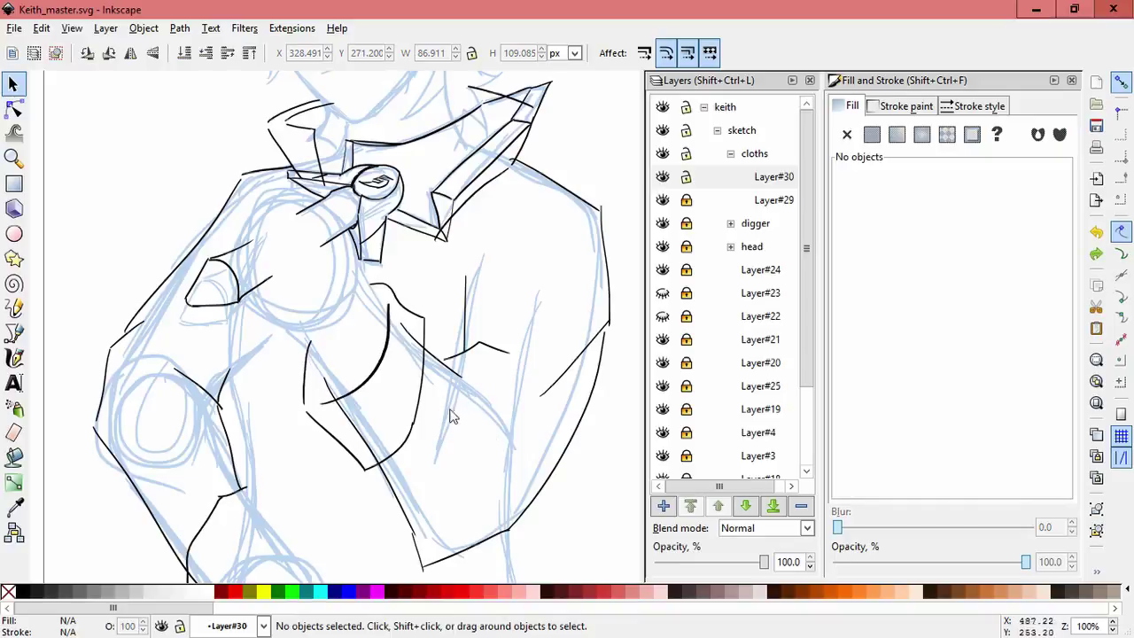
- Lower the cuff's wavy top stroke and delete its outer curve and lower edge stroke
left_click(422, 450)
key("Escape")
left_click(416, 333)
left_click_drag(416, 333, 422, 330)
- Redraw the cuff's outer curve and lower edge, and squash its thick inner curve upward
left_click(13, 357)
key("Escape")
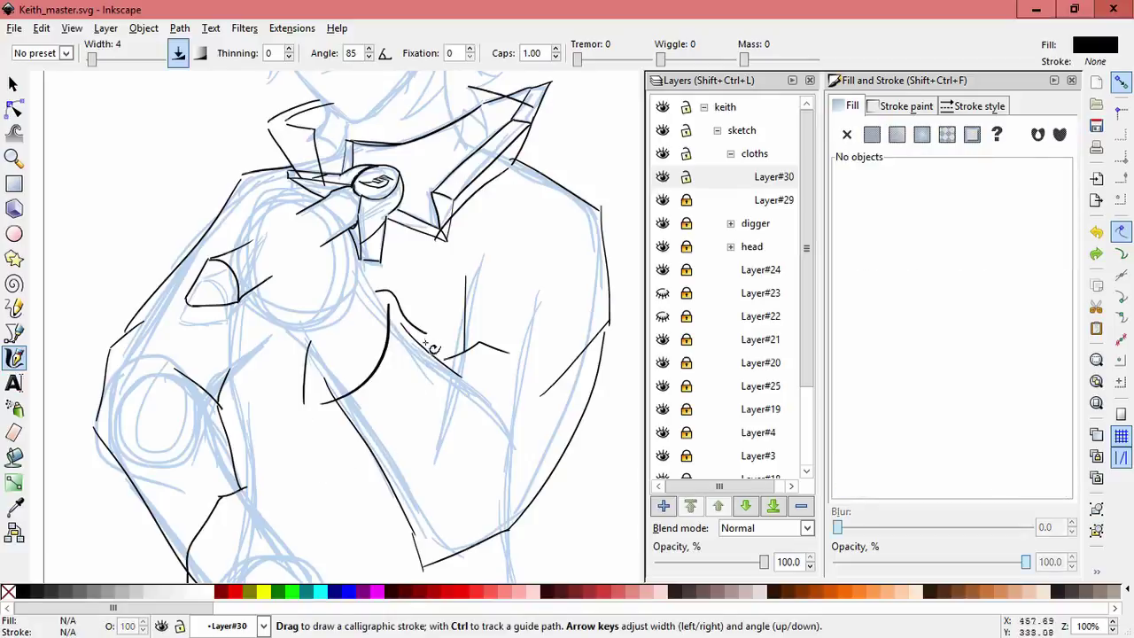
left_click(13, 85)
left_click(337, 474)
left_click_drag(326, 480, 352, 435)
left_click(305, 372)
mouse_move(299, 407)
left_mouse_down()
mouse_move(304, 416)
mouse_move(319, 403)
left_mouse_up()
left_click(321, 419)
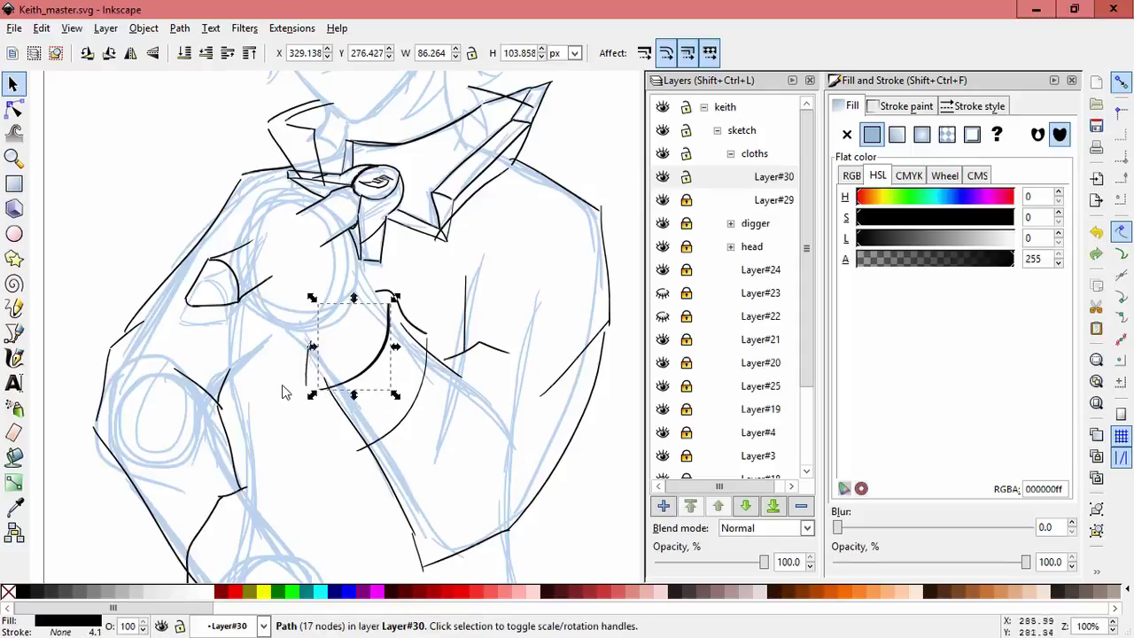
key("c")
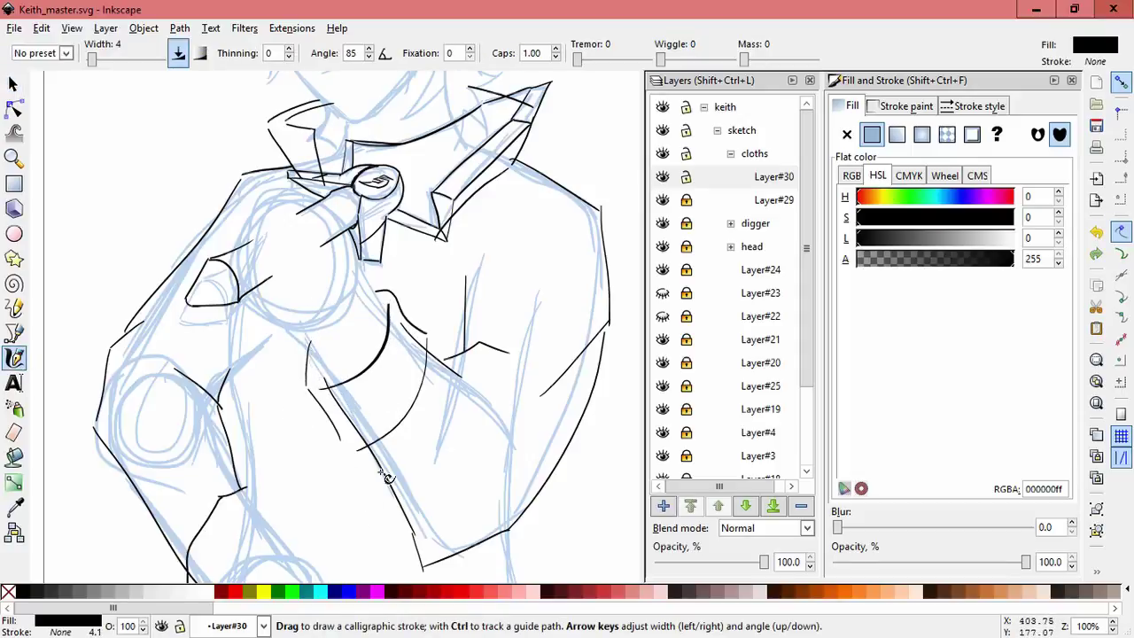
- Lock Layer#30, unlock Layer#29 and delete the old outline strokes of the crossed forearm and elbow
scroll(387, 265, "down", 3)
key("space")
left_click(276, 301)
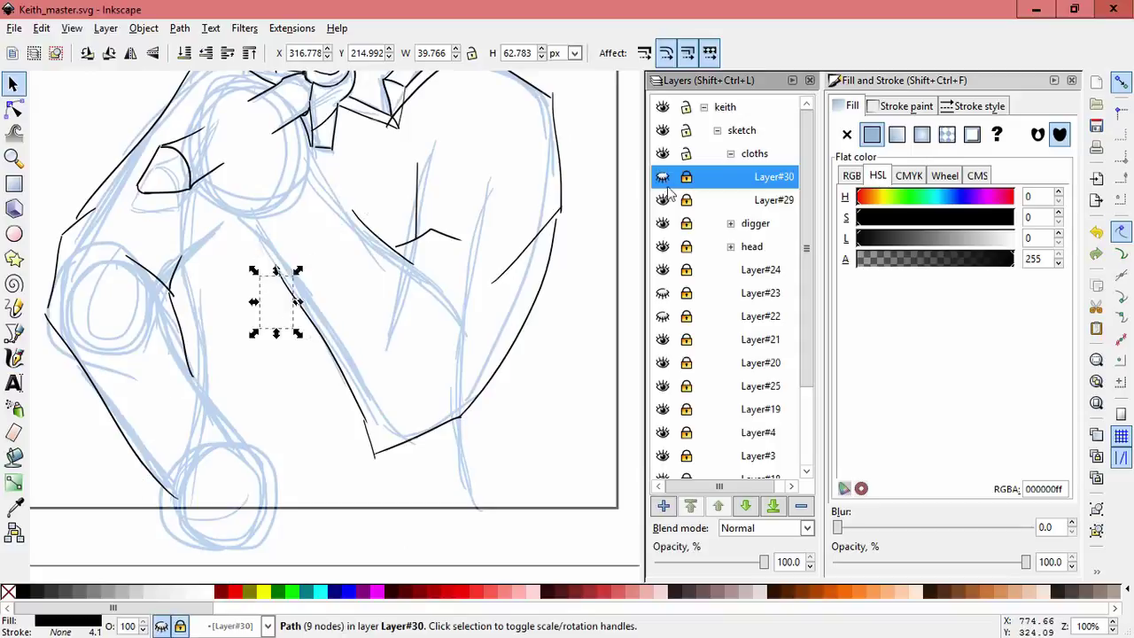
left_click(384, 425)
key("Delete")
left_click(451, 425)
left_click_drag(450, 430, 405, 449)
mouse_move(562, 212)
left_mouse_down()
mouse_move(561, 245)
mouse_move(561, 216)
left_mouse_up()
key("Delete")
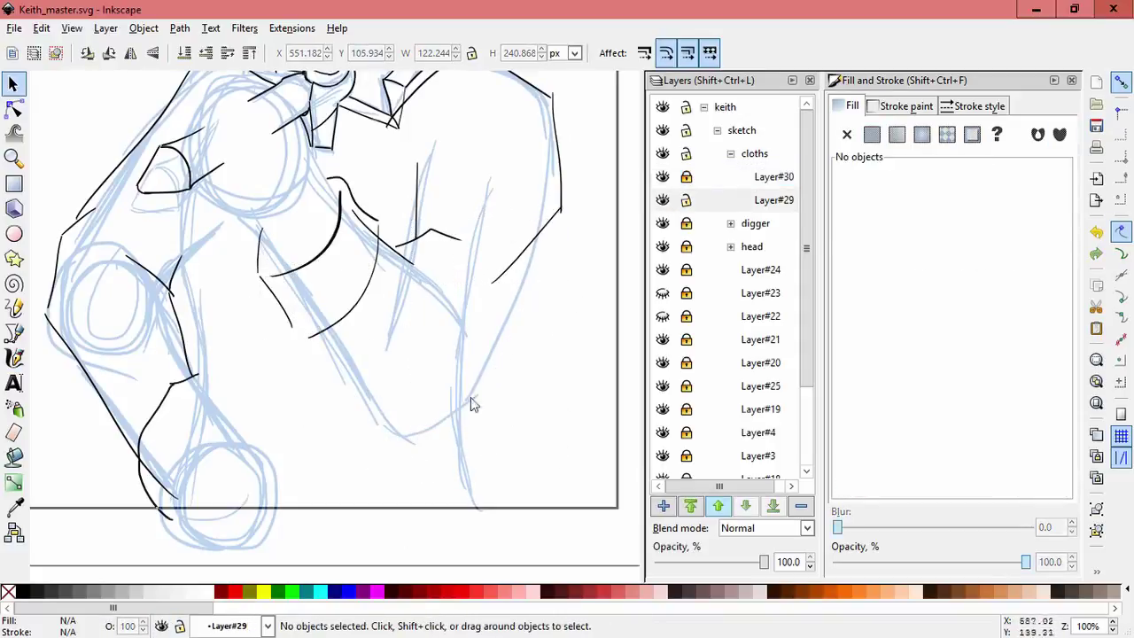
- Redraw the sleeve outline of the crossed forearm on Layer#29, from the cuff around the elbow
key("c")
left_click_drag(425, 270, 453, 294)
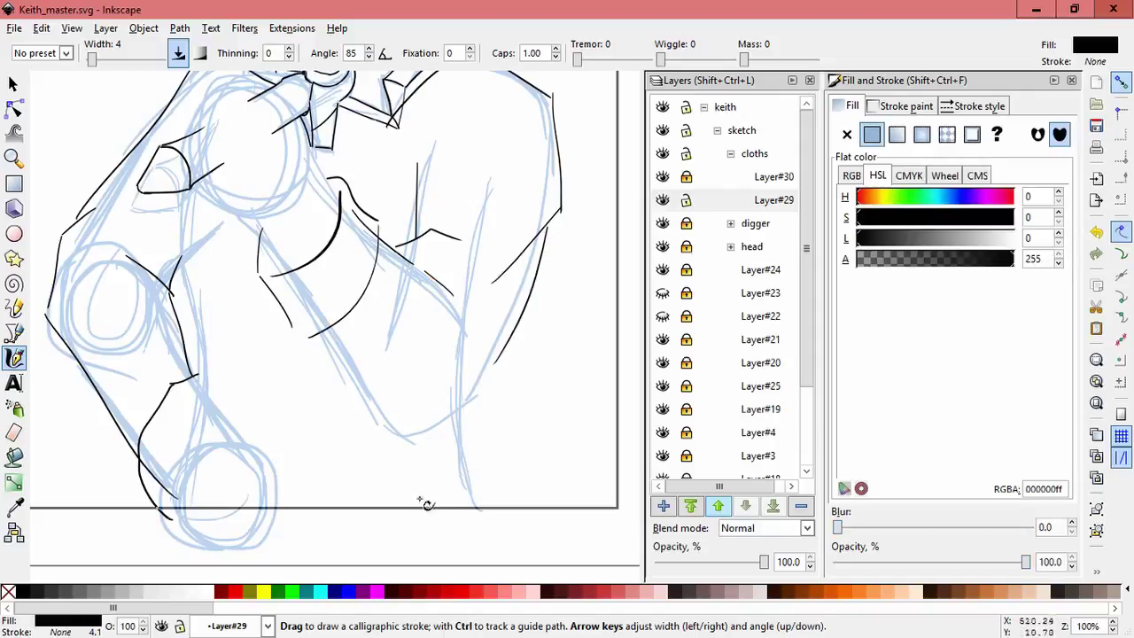
left_click_drag(435, 448, 384, 452)
left_click_drag(312, 340, 372, 443)
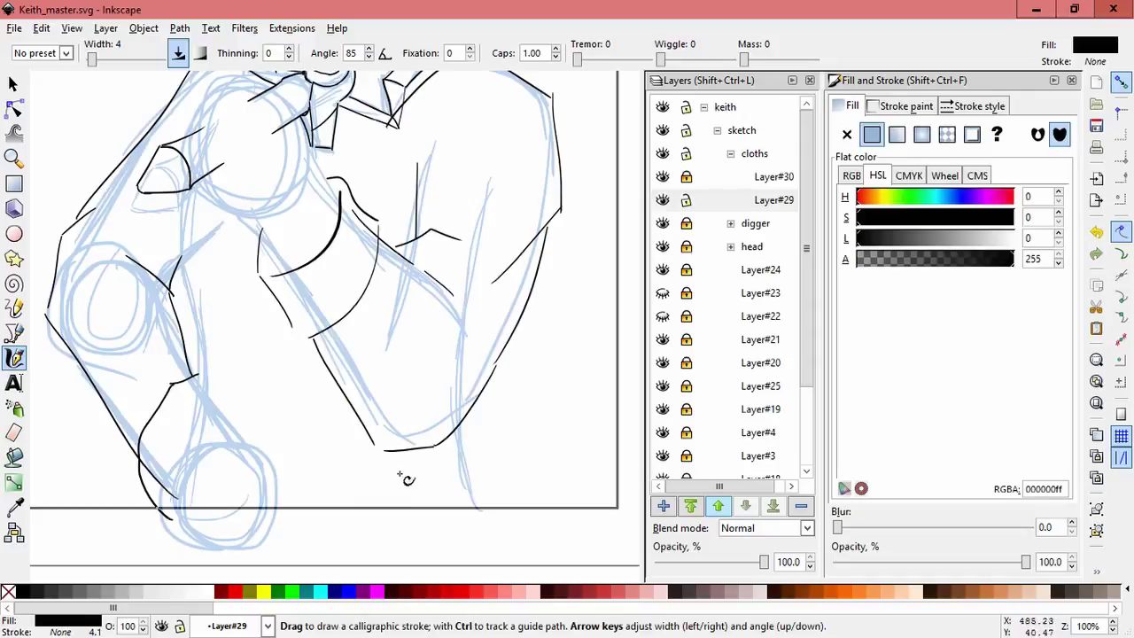
scroll(513, 410, "up", 5)
scroll(496, 372, "down", 5)
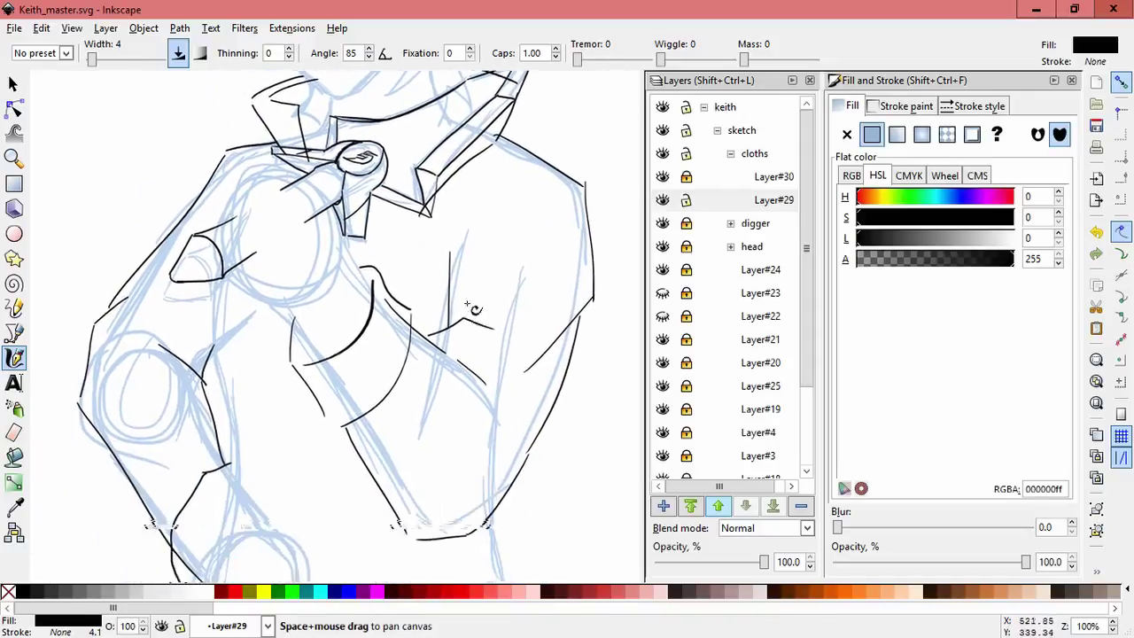
- Lock Layer#29 and add another layer inside cloths
left_click(664, 177)
key("ctrl+shift+n")
left_click(608, 394)
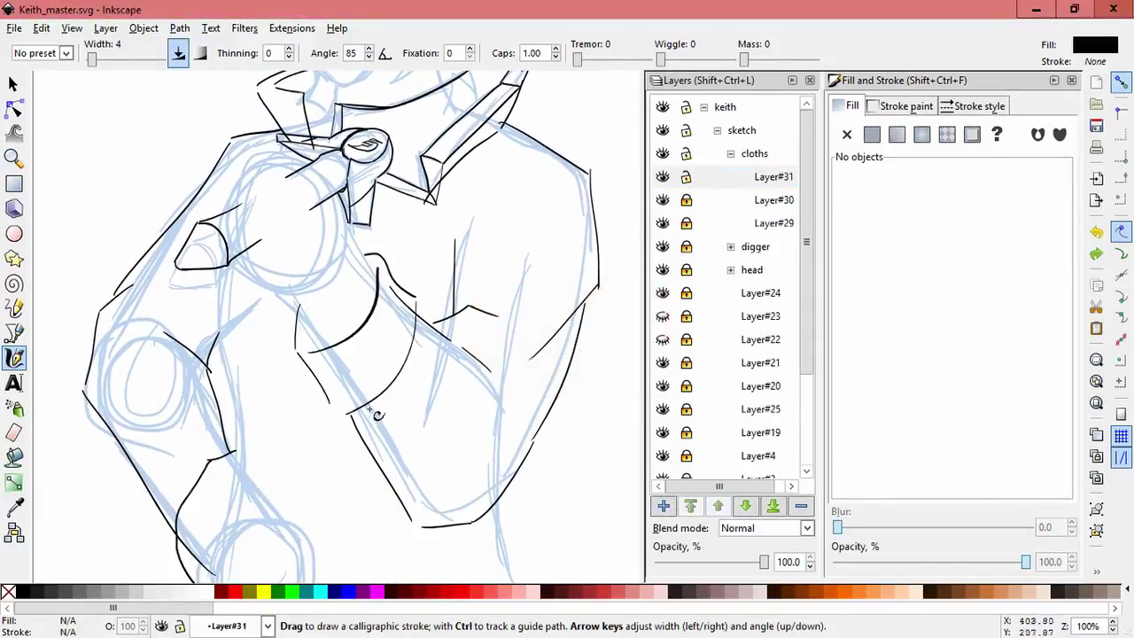
- Try to draw the jacket's front opening as two long curves beside the hanging arm
scroll(375, 417, "up", 4)
scroll(375, 417, "left", 2)
mouse_move(439, 371)
left_mouse_down()
mouse_move(461, 272)
mouse_move(496, 197)
left_mouse_up()
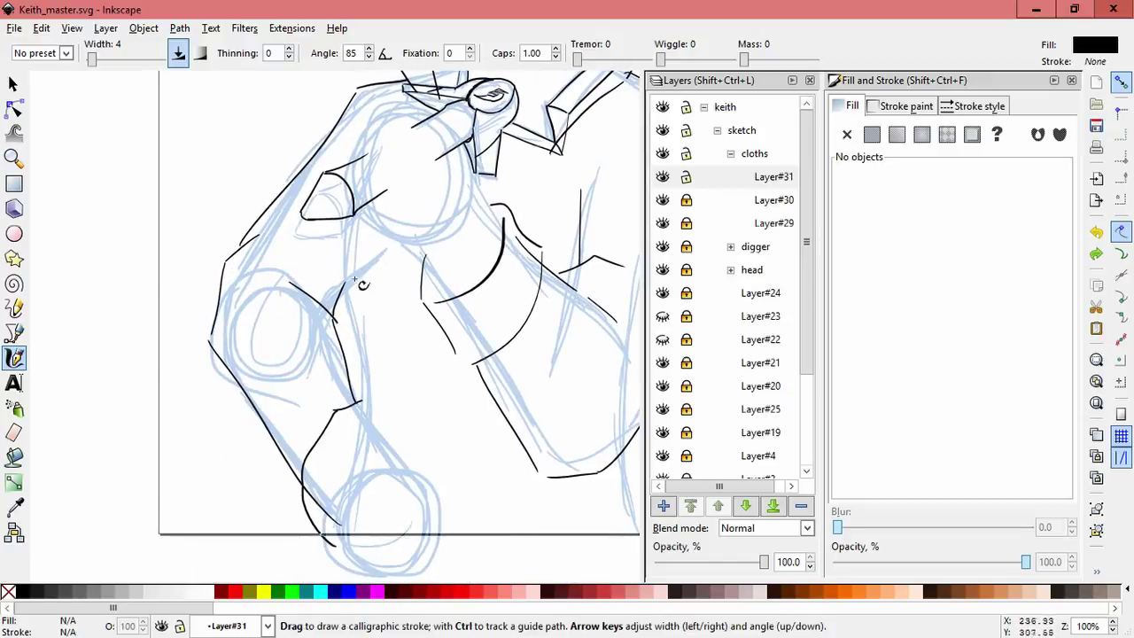
mouse_move(364, 215)
left_mouse_down()
mouse_move(351, 542)
mouse_move(303, 427)
left_mouse_up()
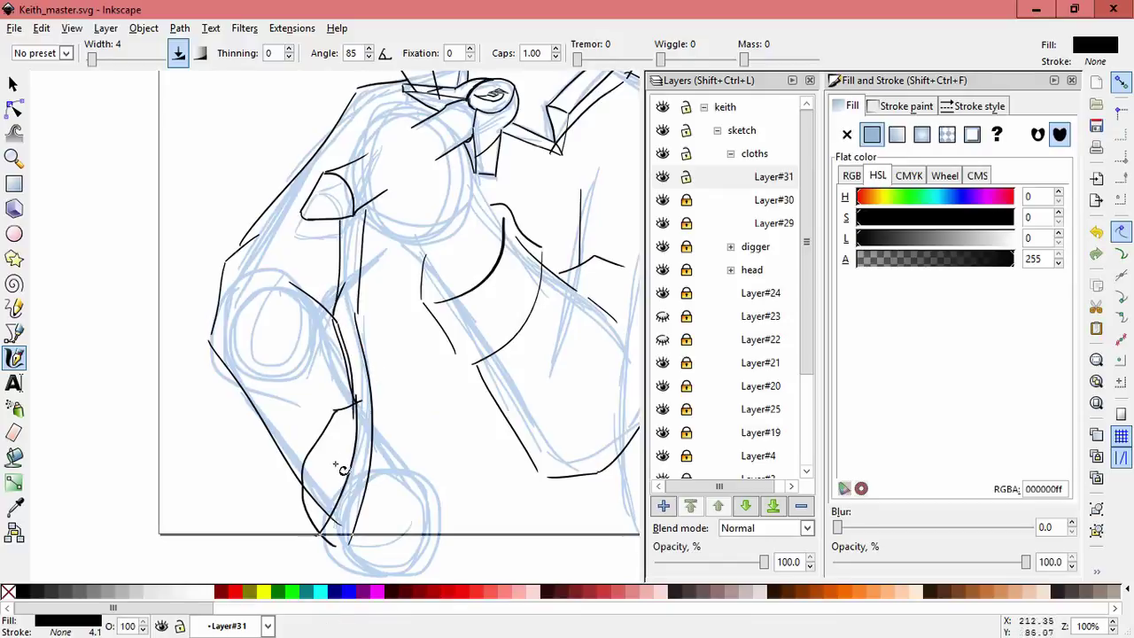
key("ctrl+z")
- Draw the jacket front edge below the collar and the jacket body lines beneath the crossed forearm
scroll(405, 345, "up", 3)
scroll(404, 344, "right", 3)
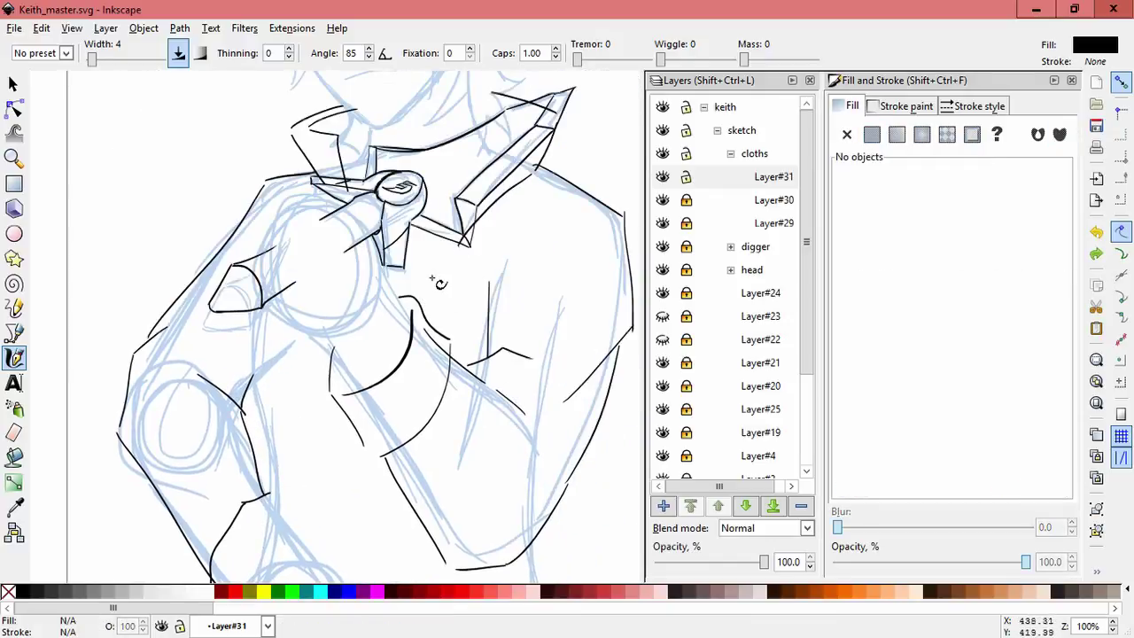
scroll(435, 379, "down", 4)
scroll(435, 380, "left", 1)
left_click_drag(440, 343, 450, 487)
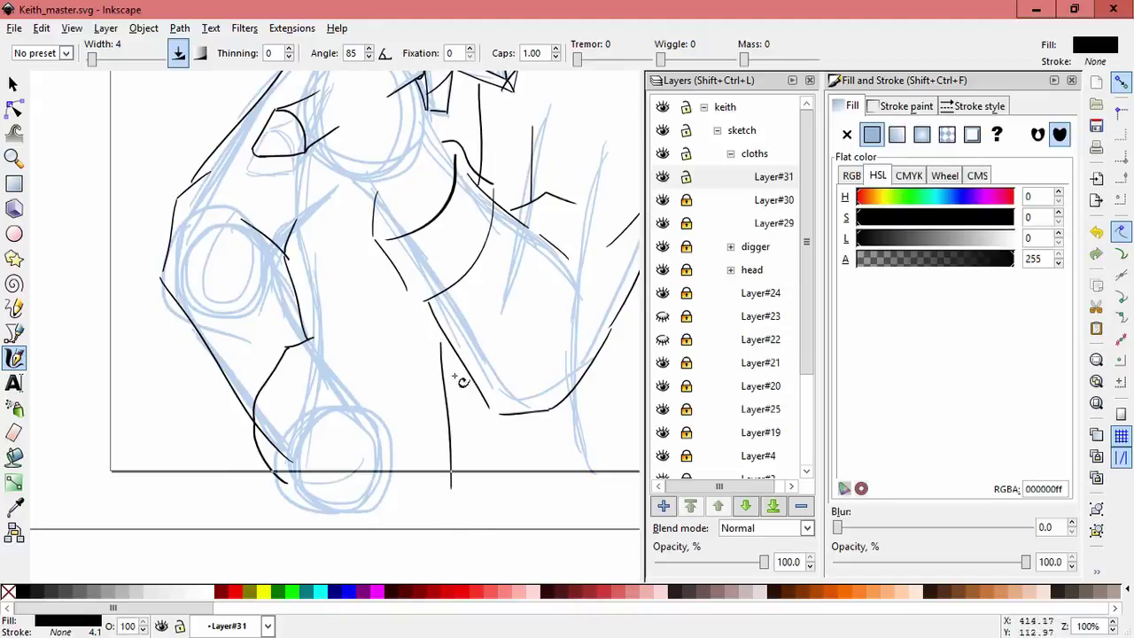
scroll(458, 430, "right", 4)
mouse_move(454, 341)
left_mouse_down()
mouse_move(472, 436)
mouse_move(455, 435)
mouse_move(473, 421)
mouse_move(474, 440)
mouse_move(472, 425)
left_mouse_up()
- Adjust the side and bottom hem strokes of the jacket beneath the crossed forearm
left_click(13, 84)
left_click(354, 435)
left_click(474, 441)
left_click(498, 354)
scroll(292, 376, "up", 1)
scroll(293, 376, "left", 1)
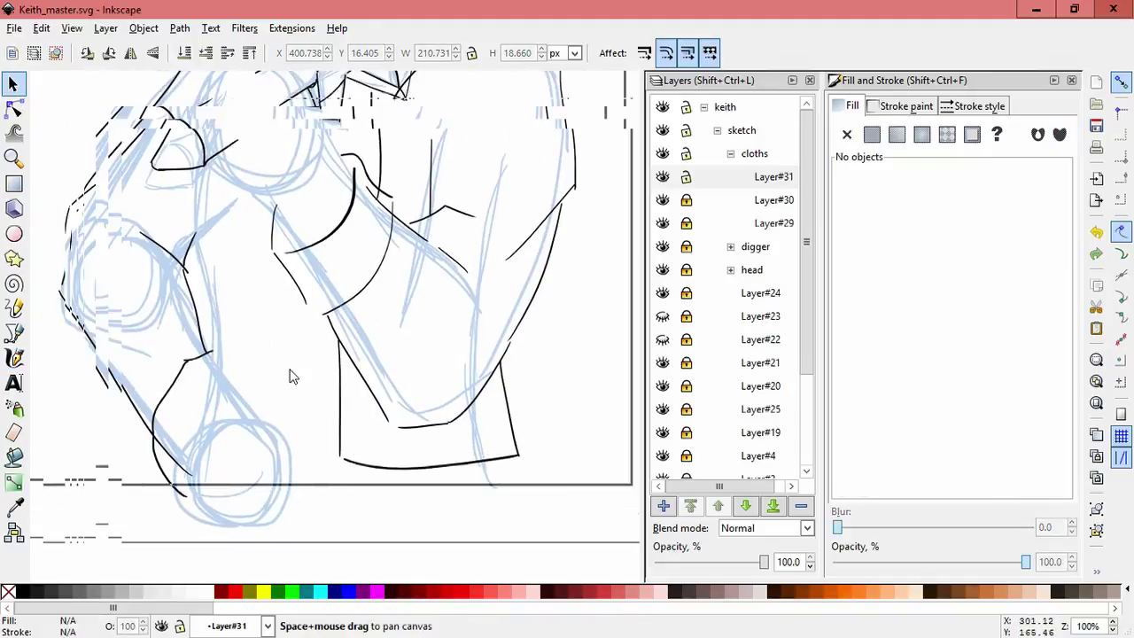
- Try to draw the other jacket front flap as a narrow curved strip beside the hanging arm
key("c")
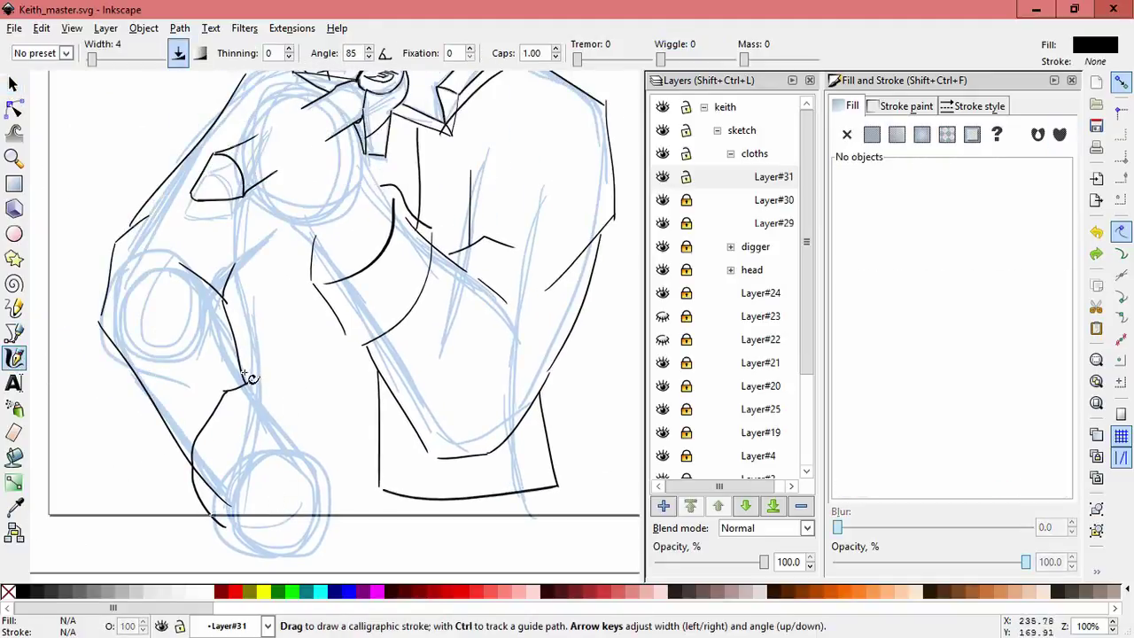
left_click_drag(275, 405, 254, 498)
left_click_drag(270, 223, 268, 381)
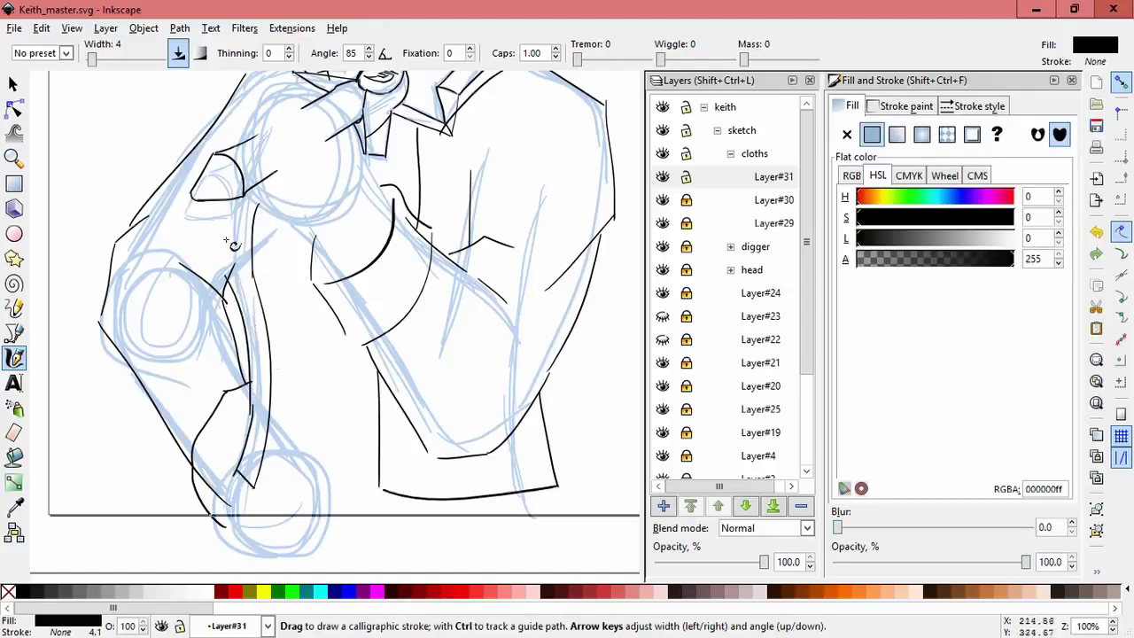
scroll(261, 311, "up", 4)
key("Escape")
scroll(324, 274, "down", 5)
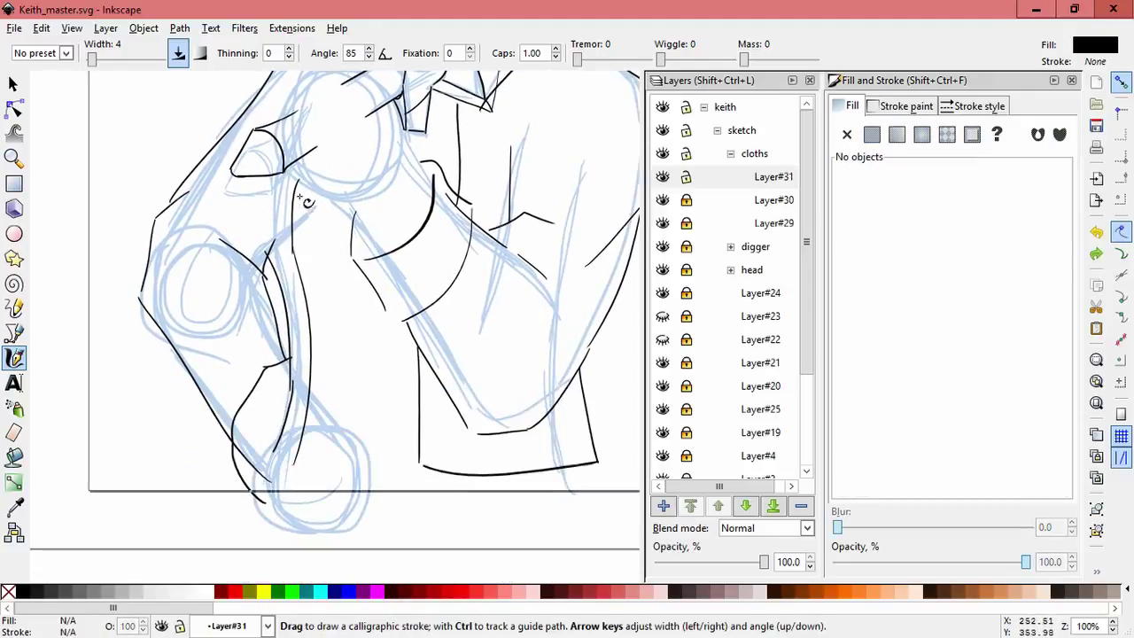
- Remove the flap's inner curve and redraw it closer to the hanging arm
key("s")
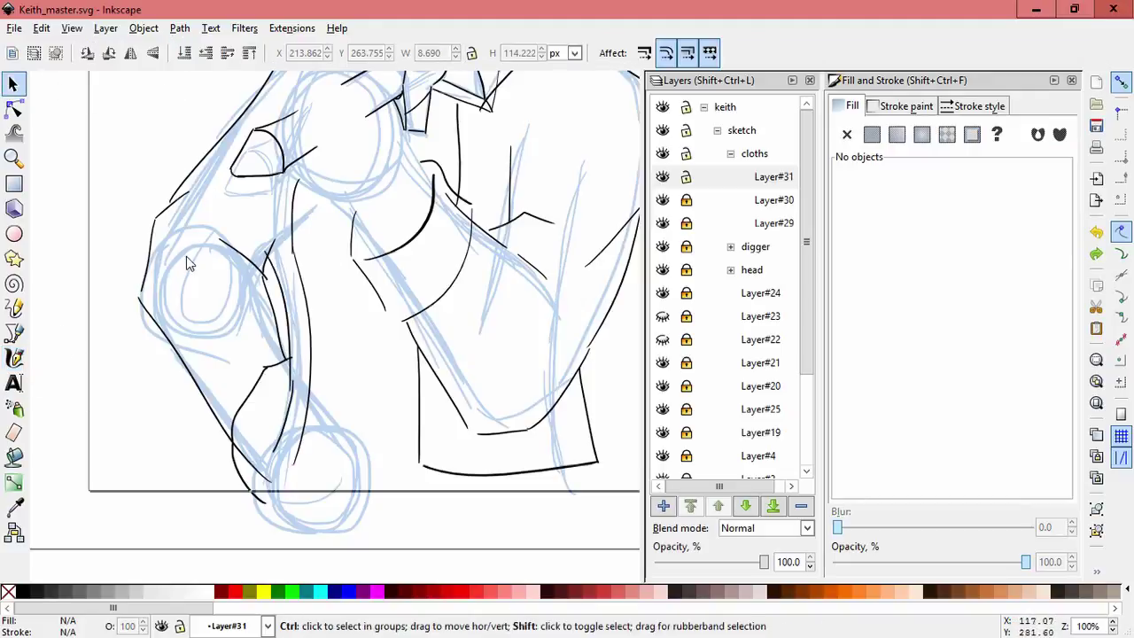
left_click(301, 201)
left_click(273, 199)
left_click(270, 277)
left_click_drag(270, 277, 292, 282)
key("Escape")
left_click(299, 268)
key("Escape")
left_click(14, 357)
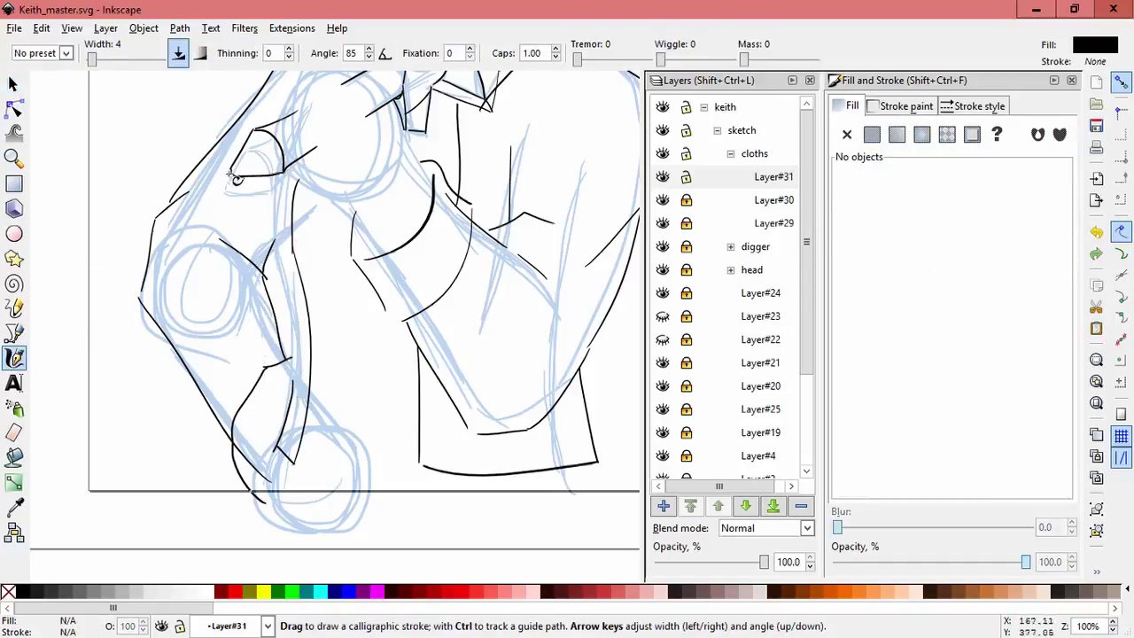
mouse_move(273, 237)
left_mouse_down()
mouse_move(279, 227)
mouse_move(292, 445)
left_mouse_up()
scroll(335, 261, "up", 3)
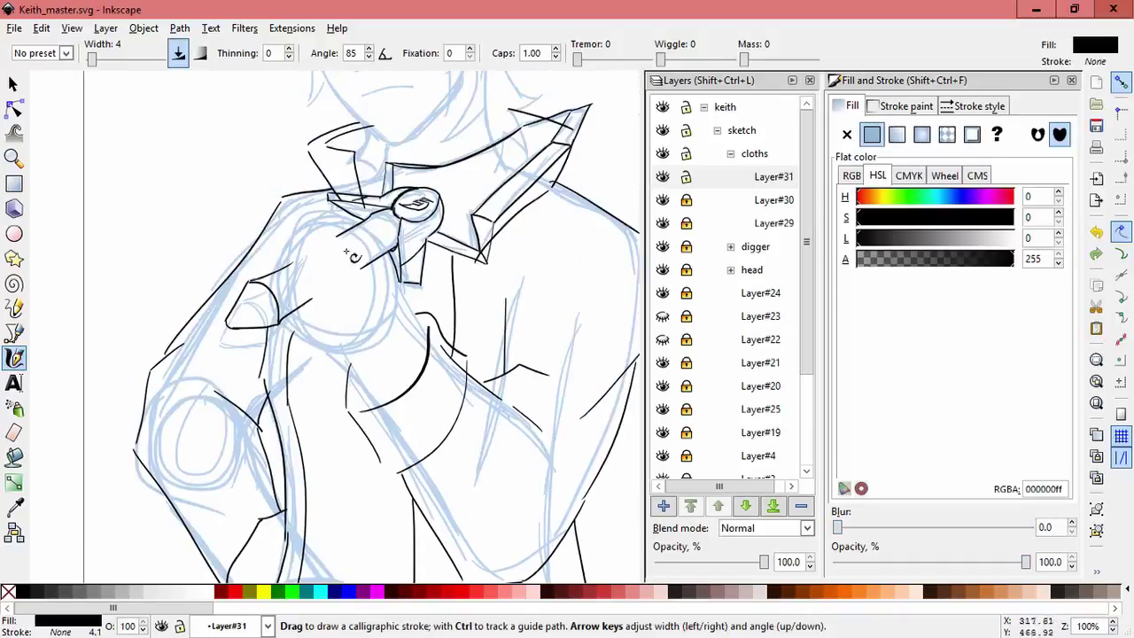
- Replace the flap strokes with a long front edge from the collar clasp down to the hip
key("s")
key("Escape")
key("c")
mouse_move(321, 153)
left_mouse_down()
mouse_move(271, 526)
mouse_move(261, 522)
mouse_move(270, 527)
left_mouse_up()
left_click_drag(266, 524, 248, 564)
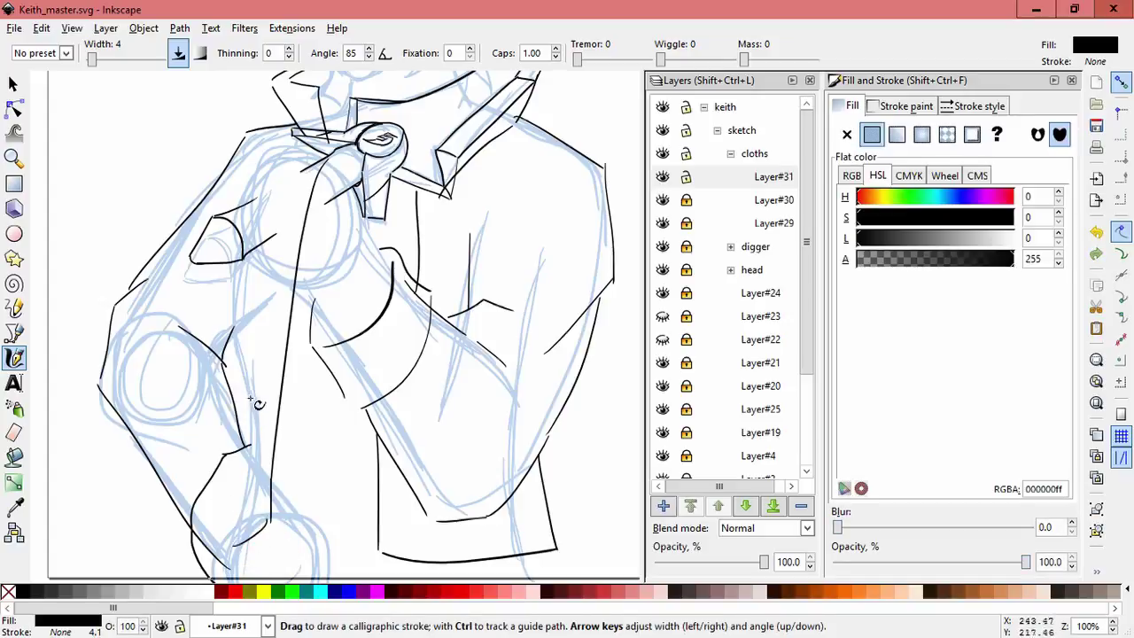
left_click_drag(262, 350, 215, 569)
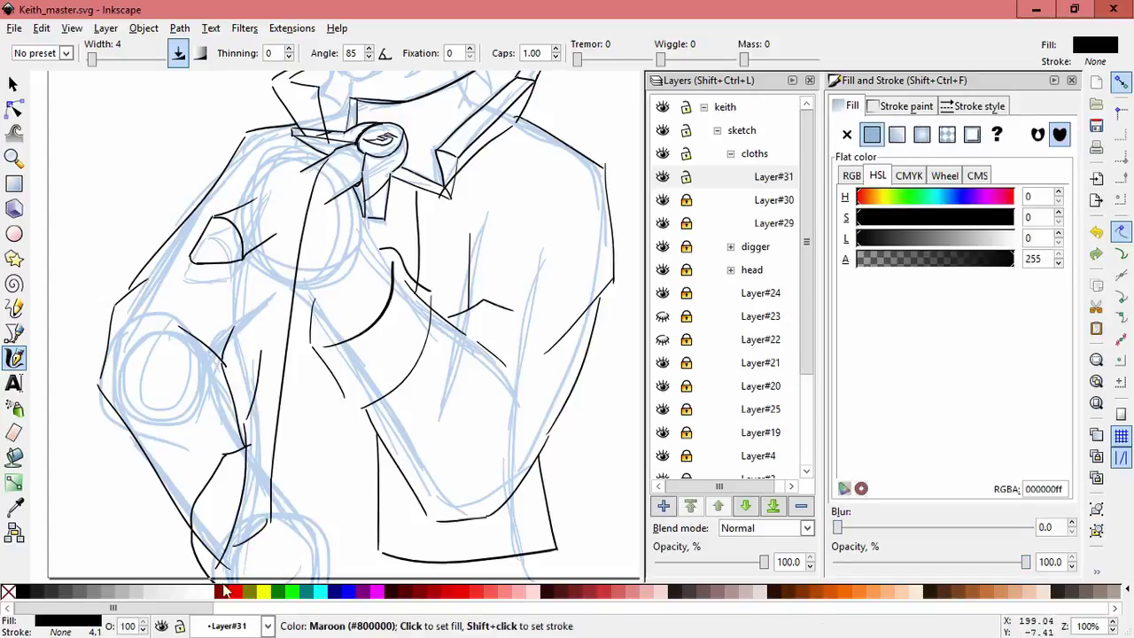
- Undo the last flap stroke and delete the remaining strokes of the long front edge
key("ctrl+z")
key("s")
left_click(281, 483)
left_click(283, 516)
left_click(275, 518)
left_click_drag(262, 507, 275, 549)
key("Escape")
left_click(311, 177)
mouse_move(339, 152)
left_mouse_down()
mouse_move(323, 168)
mouse_move(318, 214)
left_mouse_up()
key("Escape")
- Draw the jacket flap beside the hanging arm with a long front edge, a curved bottom and an inner line
key("c")
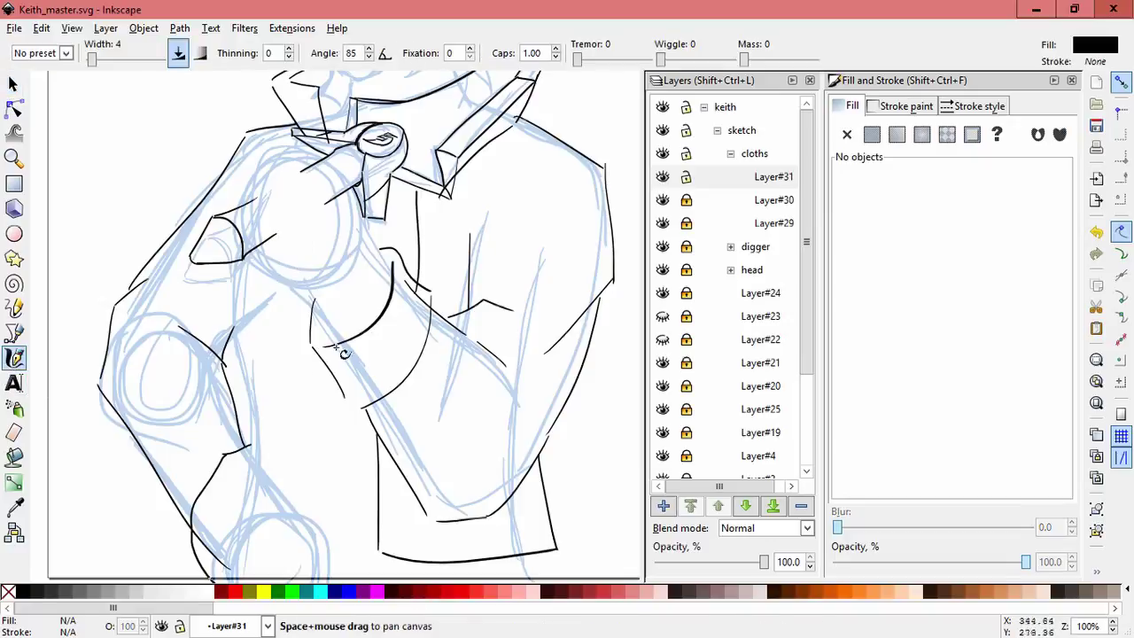
key("minus")
left_click_drag(265, 468, 305, 491)
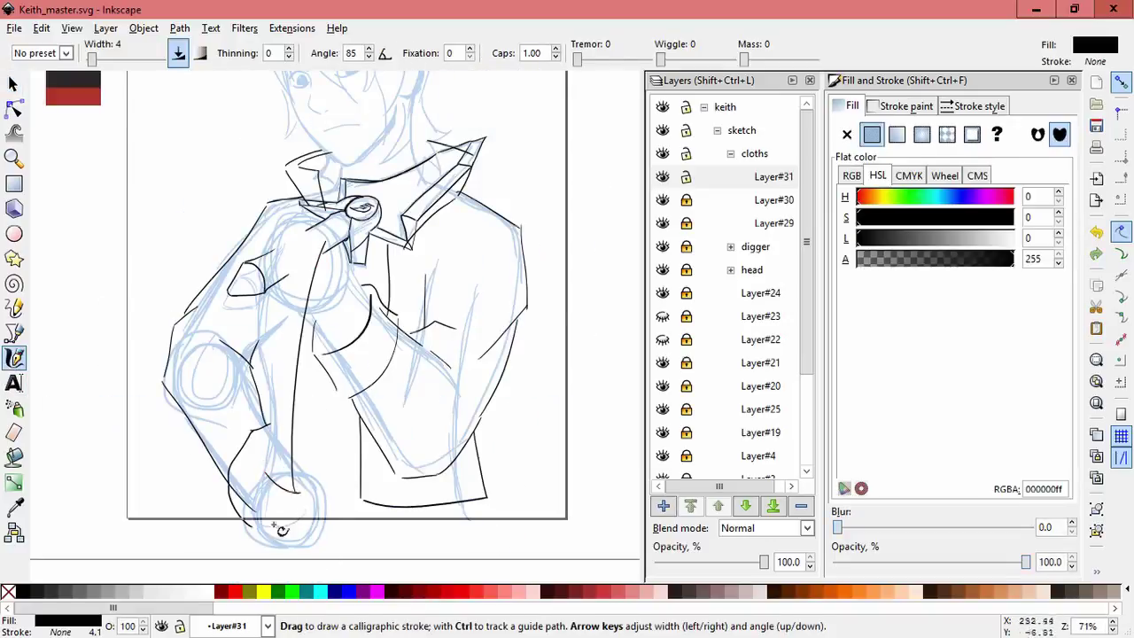
mouse_move(253, 250)
left_mouse_down()
mouse_move(275, 257)
mouse_move(264, 429)
left_mouse_up()
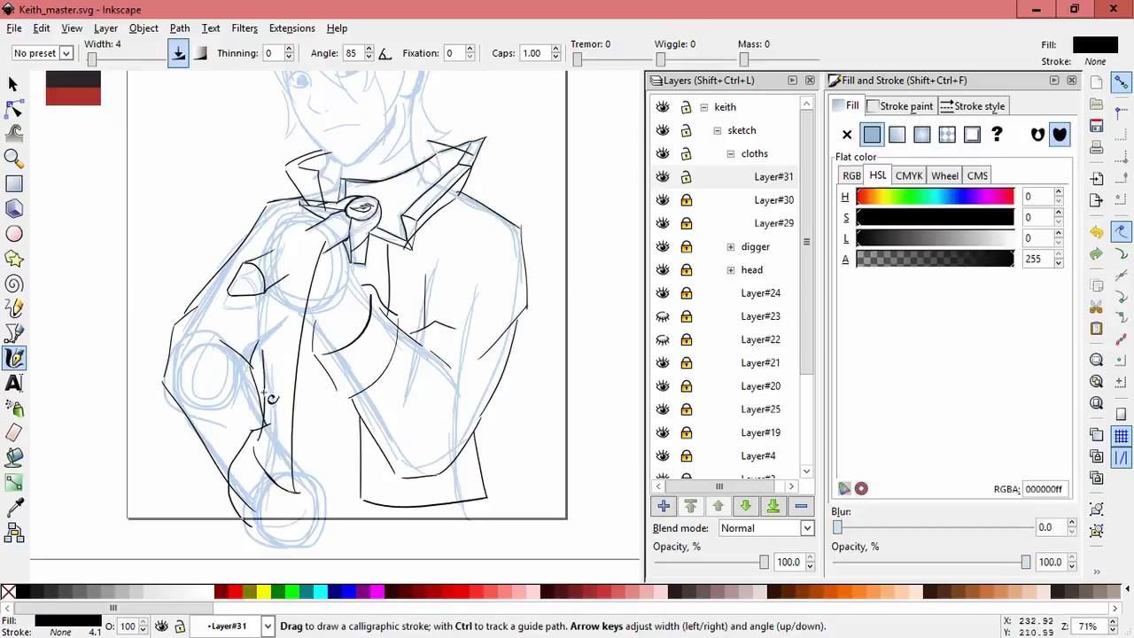
mouse_move(252, 457)
left_mouse_down()
mouse_move(463, 357)
mouse_move(419, 392)
left_mouse_up()
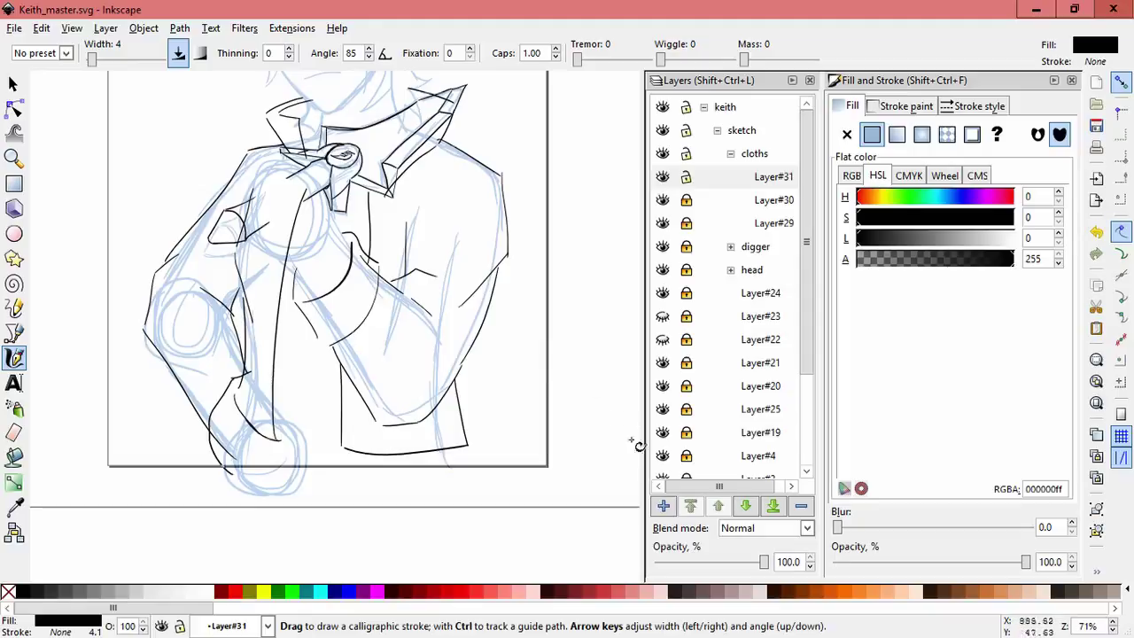
- Add another layer inside cloths and draw the curved edge between the jacket flap and the crossed forearm
key("ctrl+shift+n")
key("Return")
scroll(372, 412, "up", 2)
left_click_drag(372, 412, 362, 278)
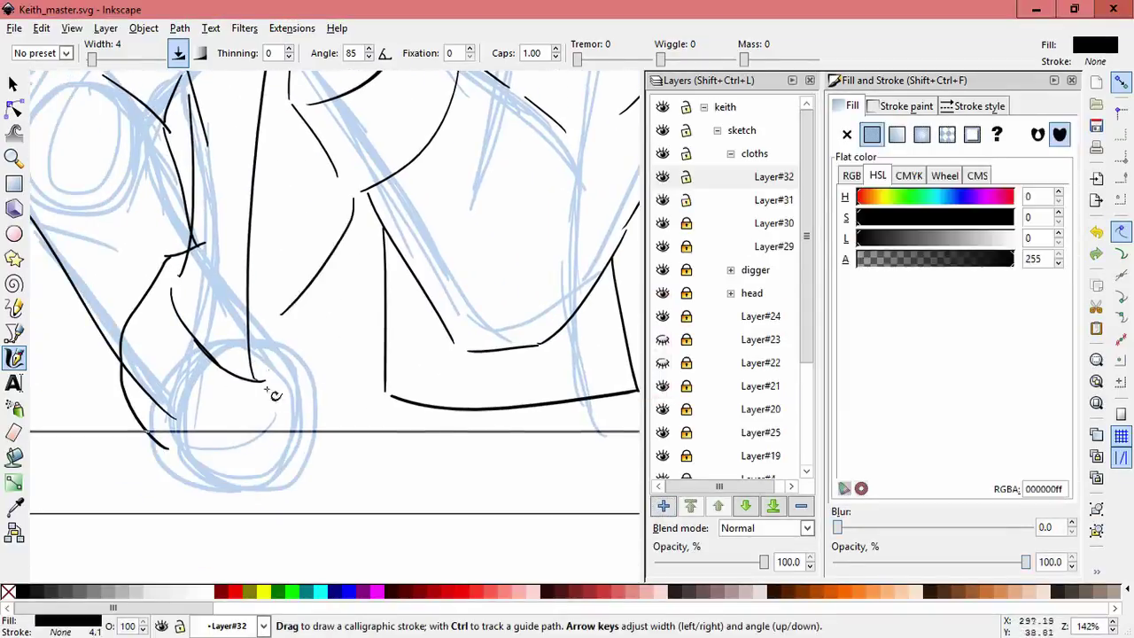
mouse_move(257, 467)
left_mouse_down()
mouse_move(481, 357)
mouse_move(465, 345)
left_mouse_up()
- Add another layer inside cloths and draw the first waistline and short vertical strokes below the jacket
left_click(663, 506)
key("Return")
mouse_move(259, 381)
left_mouse_down()
mouse_move(346, 371)
mouse_move(351, 456)
left_mouse_up()
key("ctrl+z")
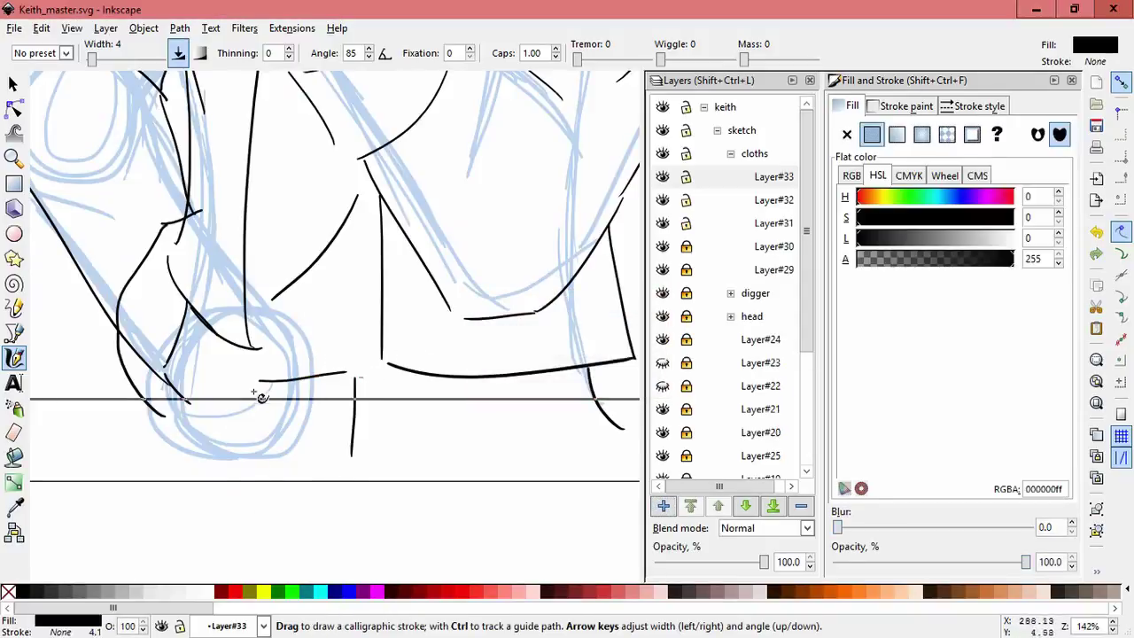
key("ctrl+z")
key("ctrl+z")
key("ctrl+shift+z")
key("ctrl+shift+z")
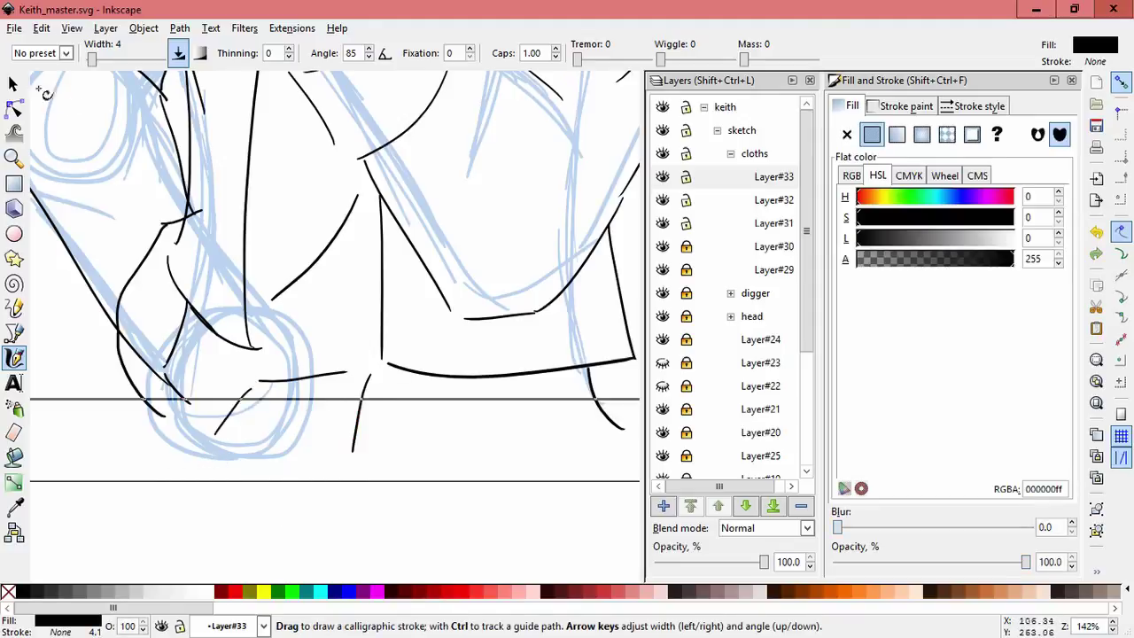
- Adjust the short vertical waist strokes and continue the waistline toward the hanging arm's wrist
left_click(13, 82)
left_click(363, 441, "shift")
left_click(253, 418)
left_click(245, 430)
left_click(239, 439)
left_click(305, 376)
left_click_drag(348, 369, 356, 371)
left_click(393, 406)
left_click_drag(256, 382, 186, 398)
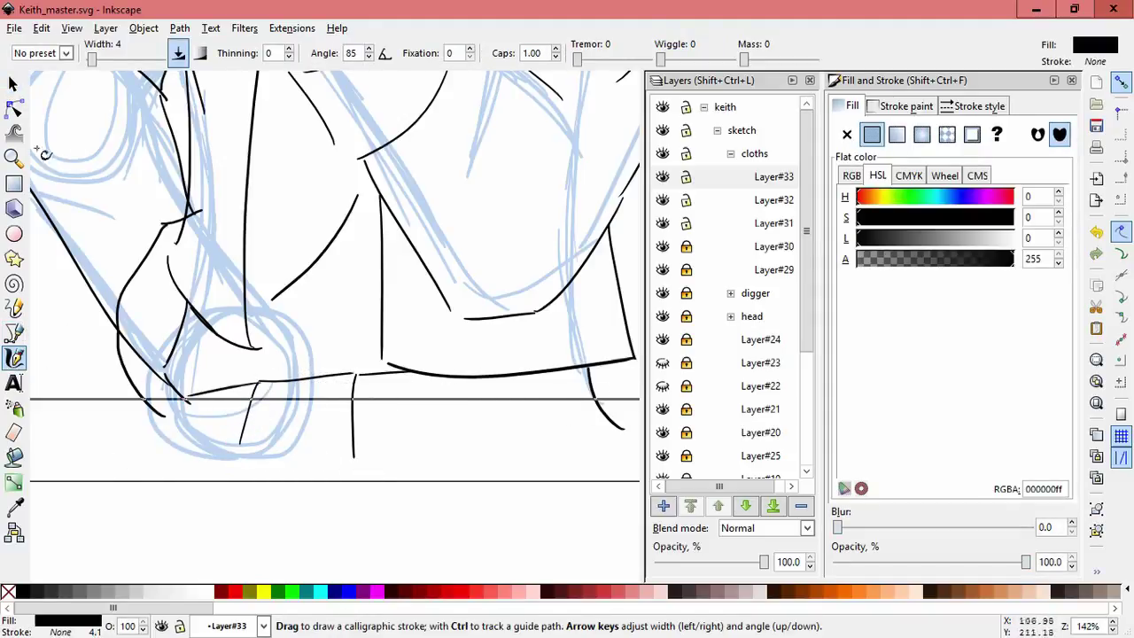
- Select the waist strokes and stretch the waistline's end segment farther along beneath the jacket hem
key("s")
left_click(372, 459)
mouse_move(392, 465)
left_mouse_down()
mouse_move(168, 336)
mouse_move(178, 345)
left_mouse_up()
left_click(232, 458)
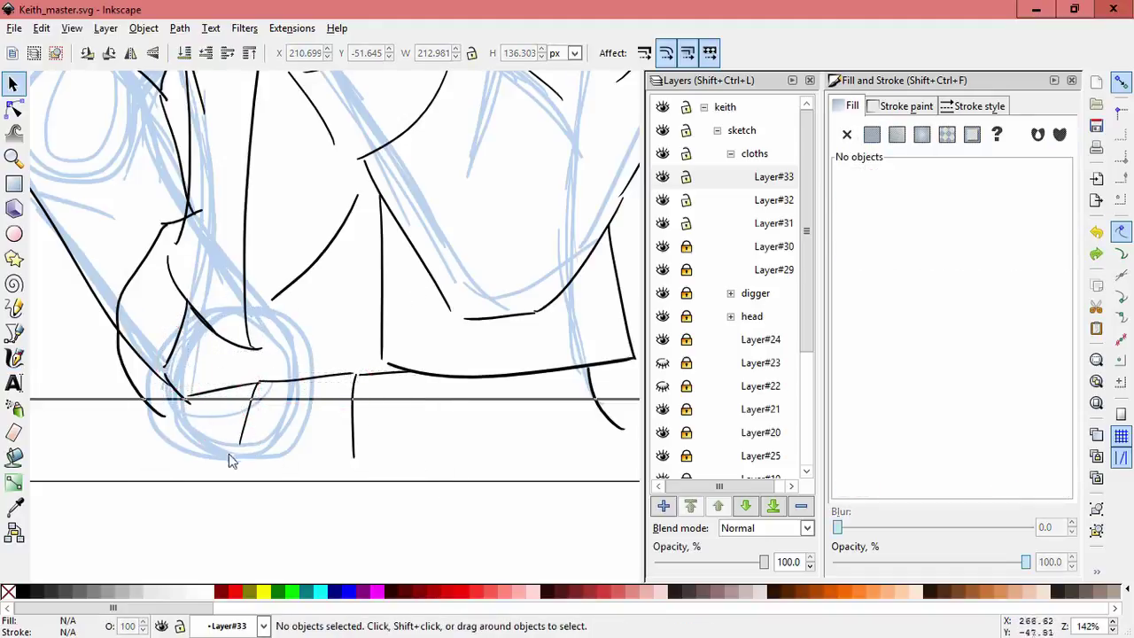
mouse_move(395, 422)
left_mouse_down()
mouse_move(240, 397)
mouse_move(235, 456)
left_mouse_up()
left_click_drag(345, 390, 417, 433)
left_click(425, 398)
left_click(390, 380)
left_click_drag(414, 382, 599, 387)
left_click(561, 387)
key("Escape")
- Add another layer inside cloths and draw a rounded pouch outline with a vertical belt stroke at the hip
left_click(14, 358)
scroll(377, 423, "right", 5)
left_click(665, 506)
key("Return")
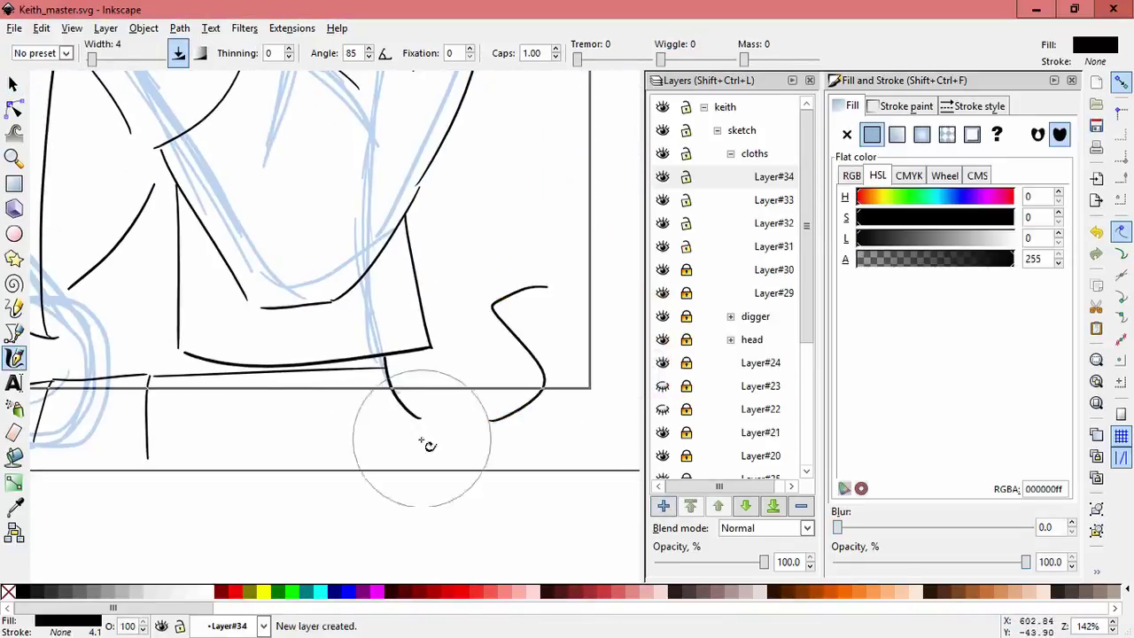
mouse_move(342, 459)
left_mouse_down()
mouse_move(337, 372)
mouse_move(467, 374)
left_mouse_up()
mouse_move(356, 382)
left_mouse_down()
mouse_move(387, 443)
mouse_move(403, 441)
mouse_move(375, 383)
left_mouse_up()
left_click_drag(464, 399, 428, 466)
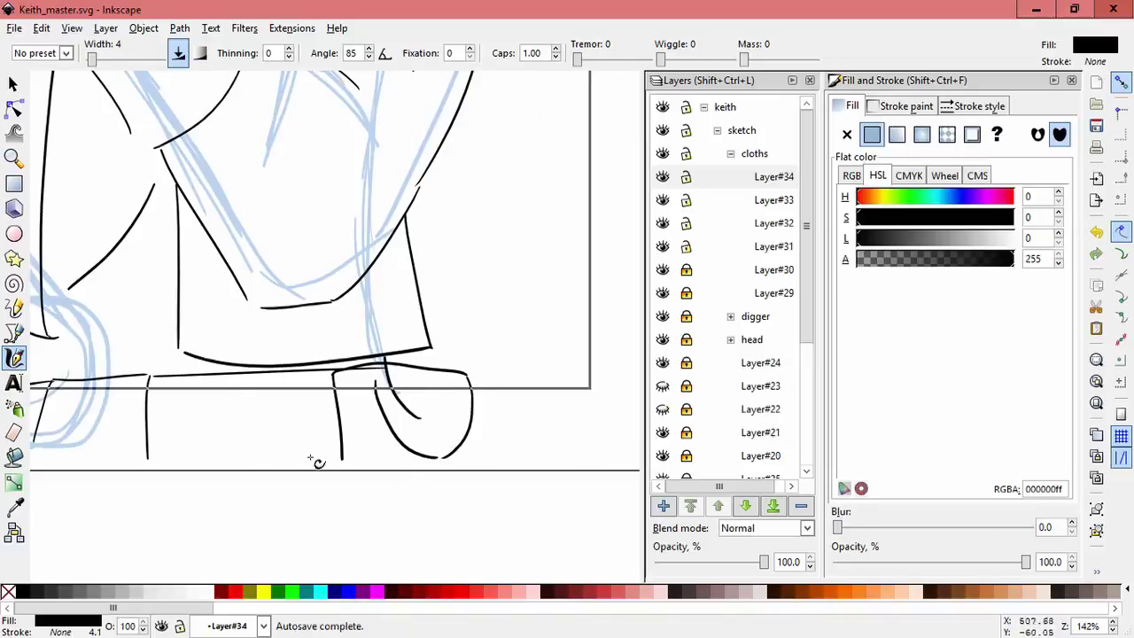
scroll(347, 362, "down", 3)
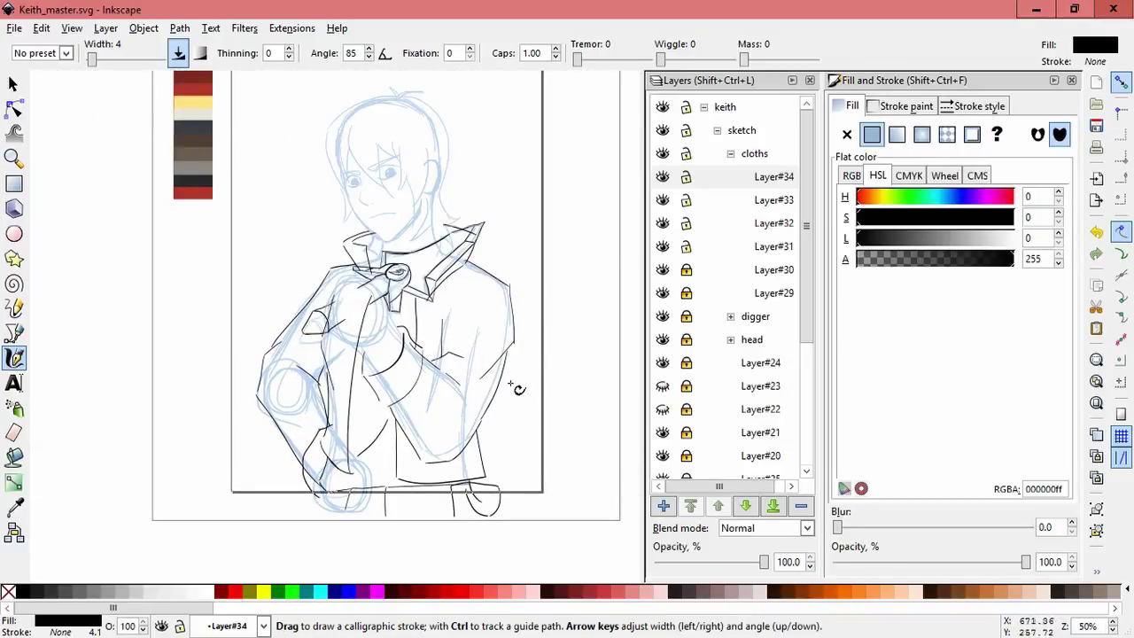
- Lock Layer#31 through Layer#34 and add another layer inside cloths
left_click_drag(685, 177, 687, 246)
key("ctrl+shift+n")
key("Return")
- Try to sketch the raised fist's knuckles, curled fingers and back of the hand around the dagger handle
scroll(416, 326, "up", 2)
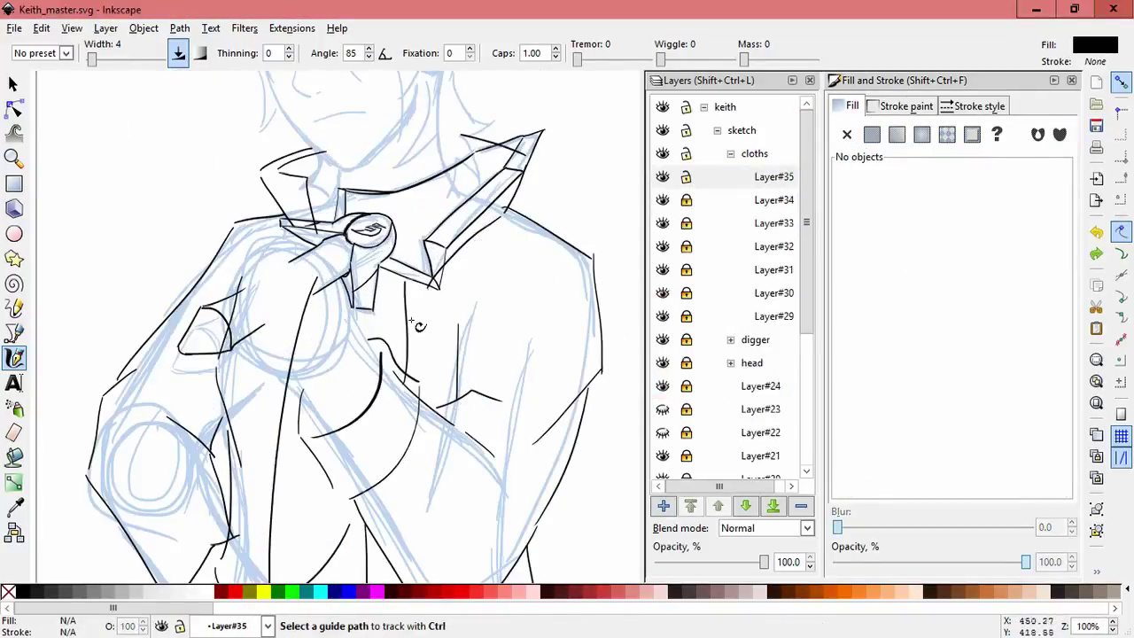
scroll(416, 326, "up", 1)
mouse_move(351, 251)
left_mouse_down()
mouse_move(296, 241)
mouse_move(229, 276)
mouse_move(275, 283)
mouse_move(229, 280)
mouse_move(198, 310)
mouse_move(266, 328)
mouse_move(257, 390)
left_mouse_up()
mouse_move(376, 269)
left_mouse_down()
mouse_move(421, 393)
mouse_move(413, 379)
left_mouse_up()
left_click_drag(232, 287, 316, 298)
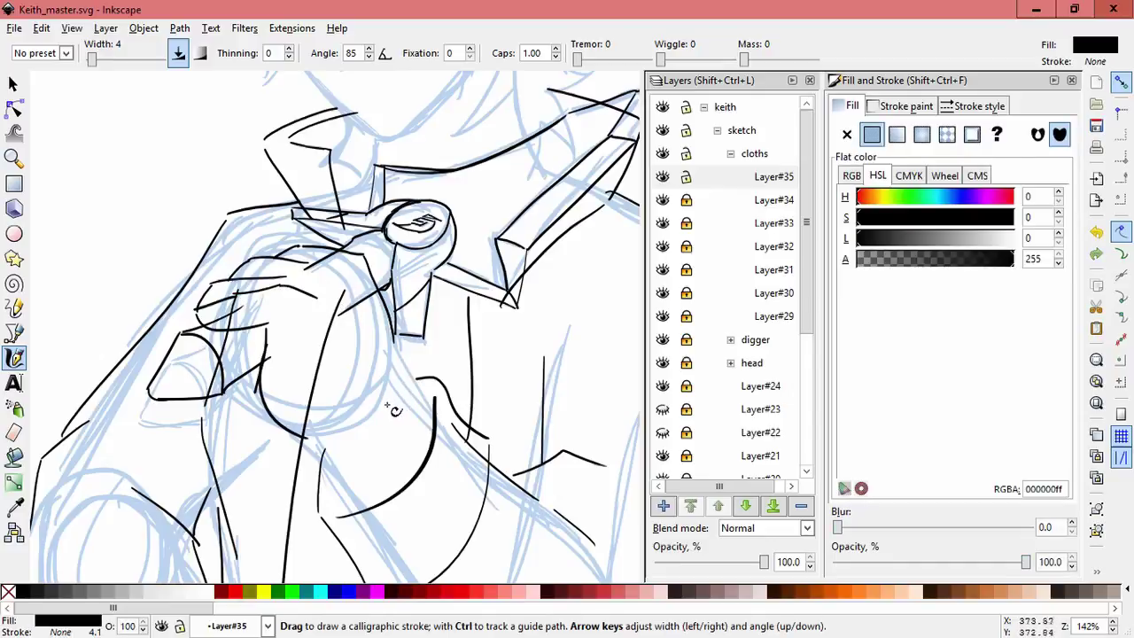
key("space")
left_click(234, 356)
key("Escape")
key("space")
mouse_move(296, 280)
left_mouse_down()
mouse_move(343, 289)
mouse_move(332, 274)
left_mouse_up()
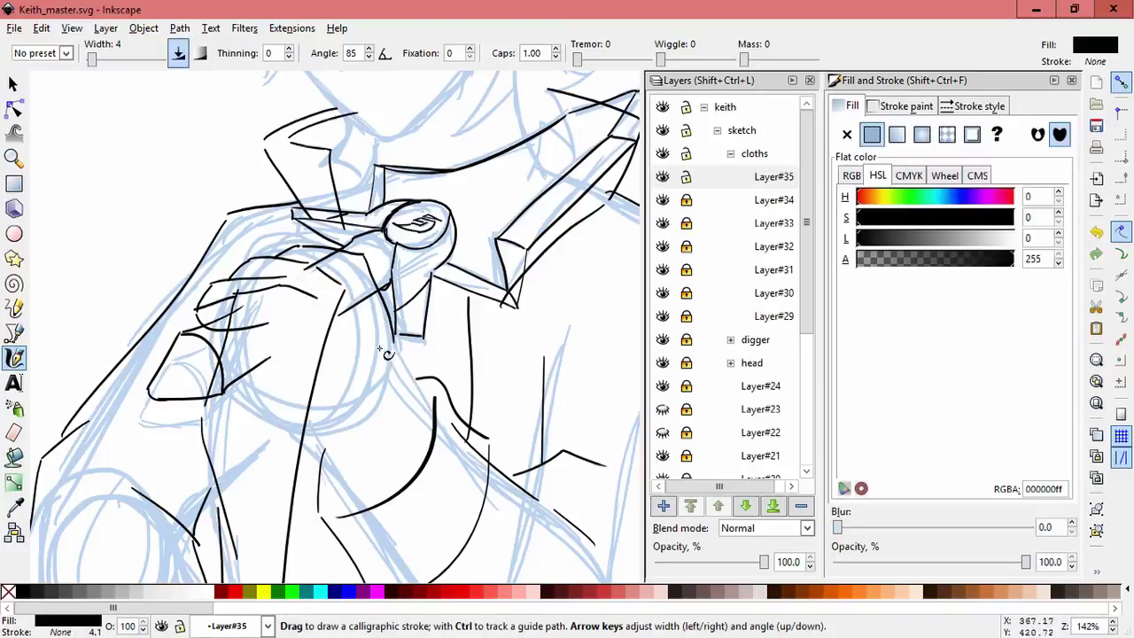
key("Escape")
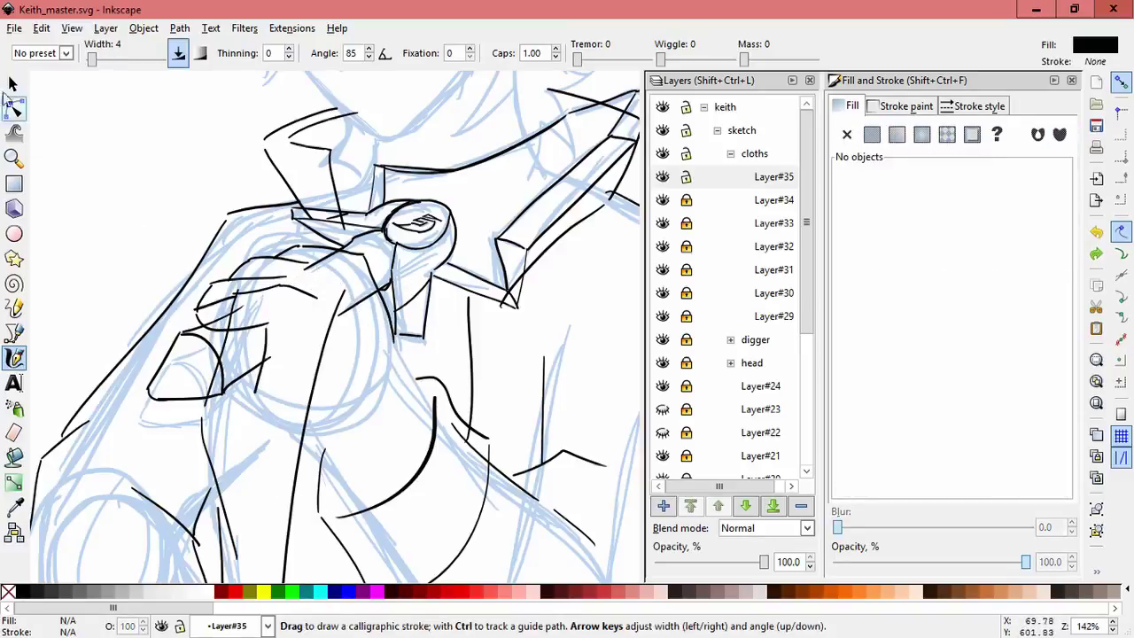
- Delete the trial finger and knuckle strokes, try another back-of-hand line, and undo it
key("space")
left_click(293, 293)
key("Delete")
left_click(253, 260)
key("Escape")
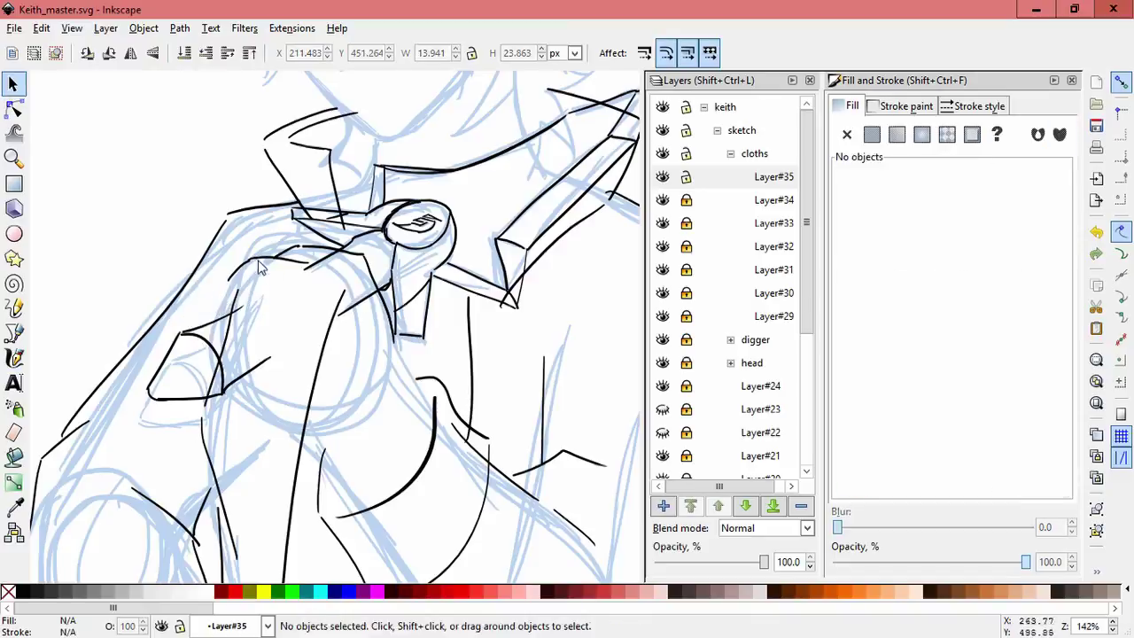
left_click(14, 357)
mouse_move(381, 284)
left_mouse_down()
mouse_move(390, 363)
mouse_move(390, 277)
left_mouse_up()
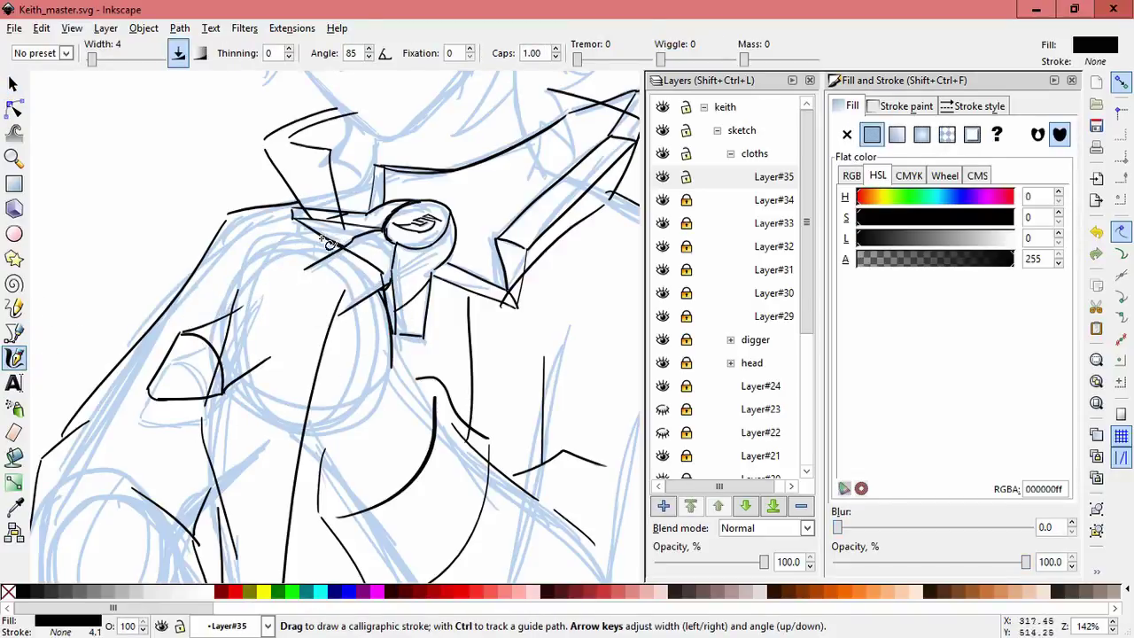
key("ctrl")
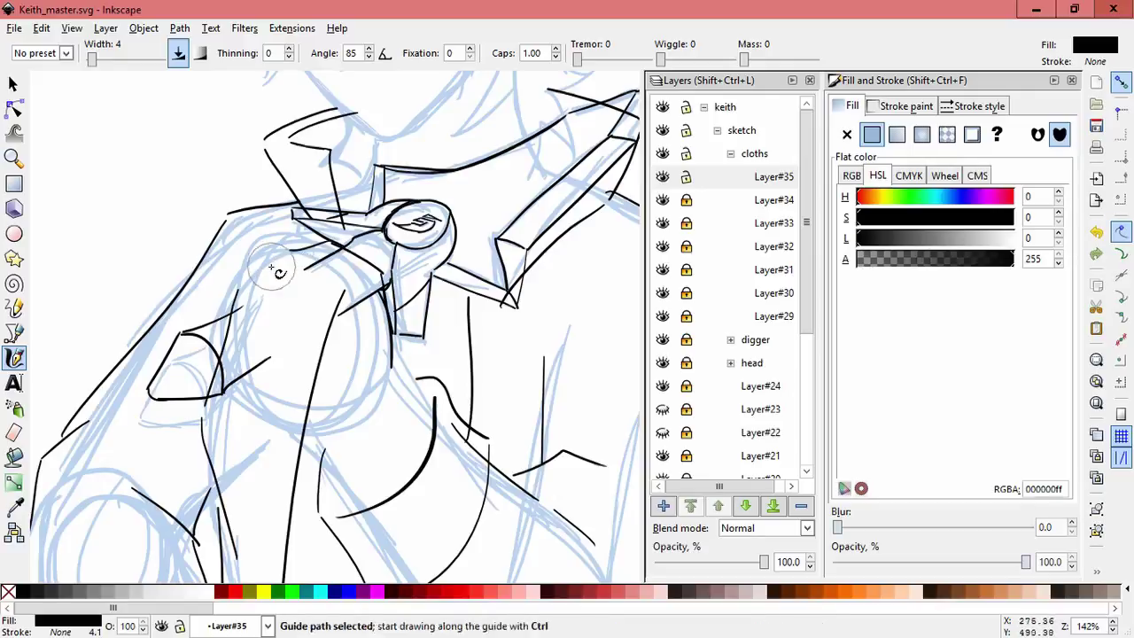
key("ctrl+z")
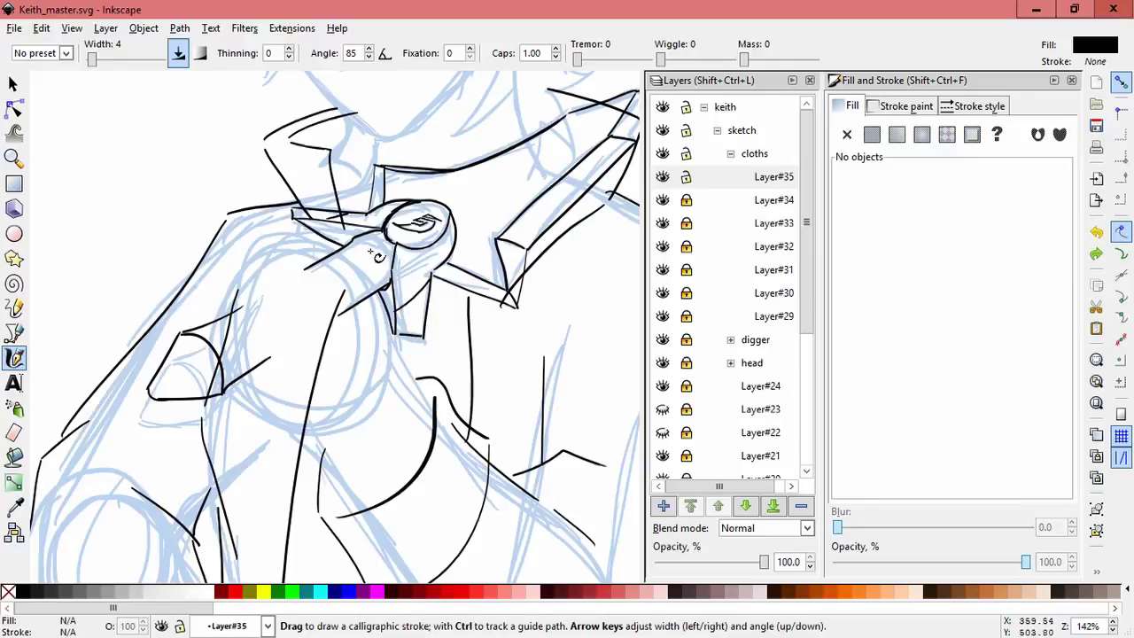
- Draw the raised hand's palm curve, a short cuff stroke at the wrist, and the wrist's outer edge
mouse_move(260, 301)
left_mouse_down()
mouse_move(289, 338)
mouse_move(312, 439)
mouse_move(342, 450)
mouse_move(354, 518)
left_mouse_up()
left_click_drag(417, 301, 412, 372)
left_click_drag(372, 244, 390, 275)
mouse_move(420, 370)
left_mouse_down()
mouse_move(438, 379)
mouse_move(452, 425)
left_mouse_up()
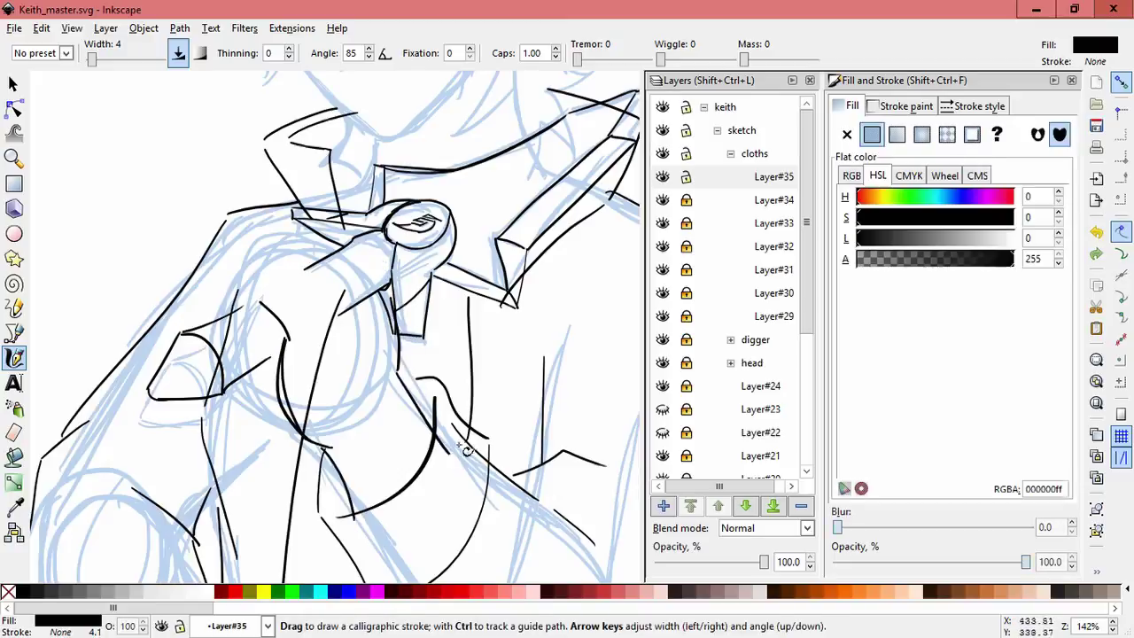
- Try separate finger strokes across the fist, and delete them together with the palm curve
mouse_move(241, 265)
left_mouse_down()
mouse_move(202, 296)
mouse_move(301, 283)
mouse_move(259, 303)
left_mouse_up()
left_click_drag(343, 291, 332, 322)
left_click_drag(282, 276, 310, 300)
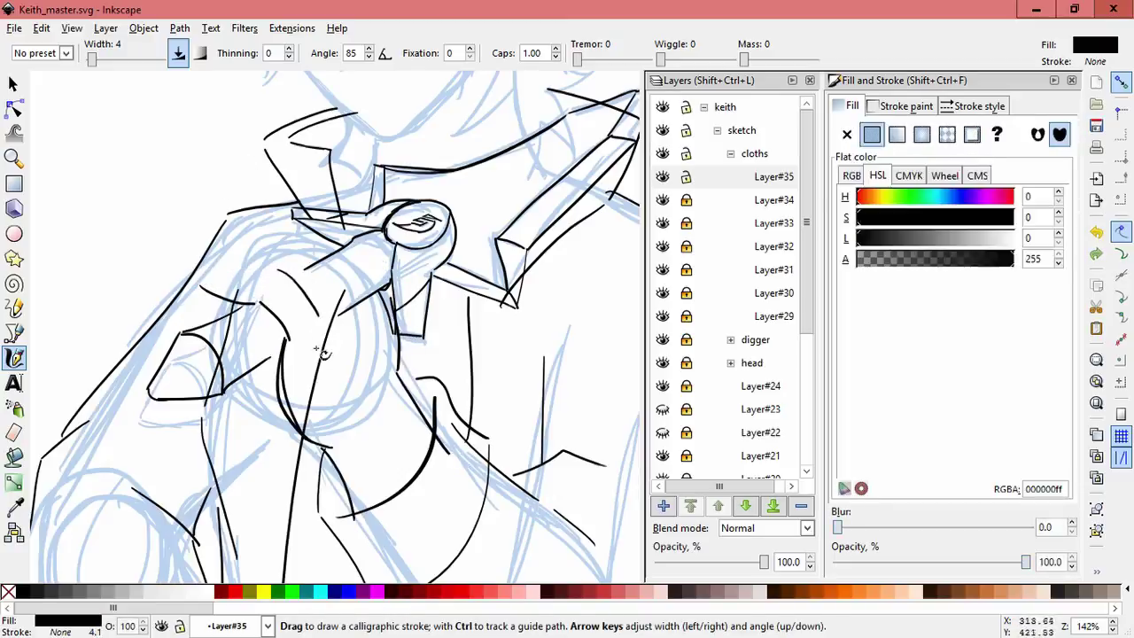
mouse_move(334, 345)
left_mouse_down()
mouse_move(301, 284)
mouse_move(321, 314)
left_mouse_up()
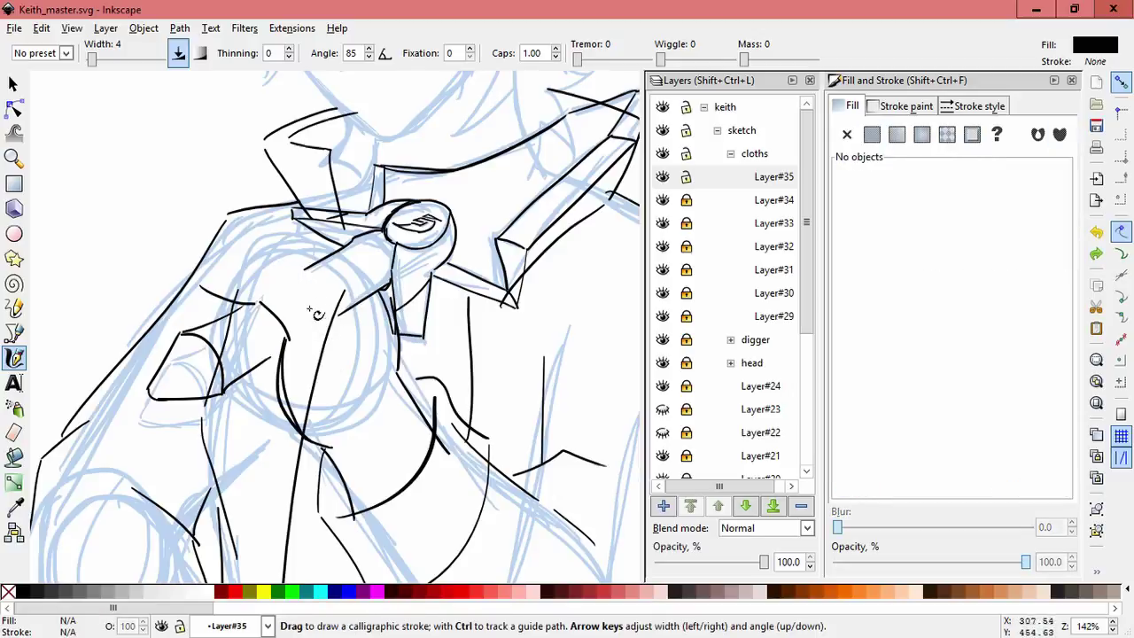
mouse_move(229, 262)
left_mouse_down()
mouse_move(202, 287)
mouse_move(275, 268)
mouse_move(319, 297)
left_mouse_up()
key("s")
left_click_drag(172, 223, 327, 345)
left_click_drag(246, 247, 405, 438)
key("Escape")
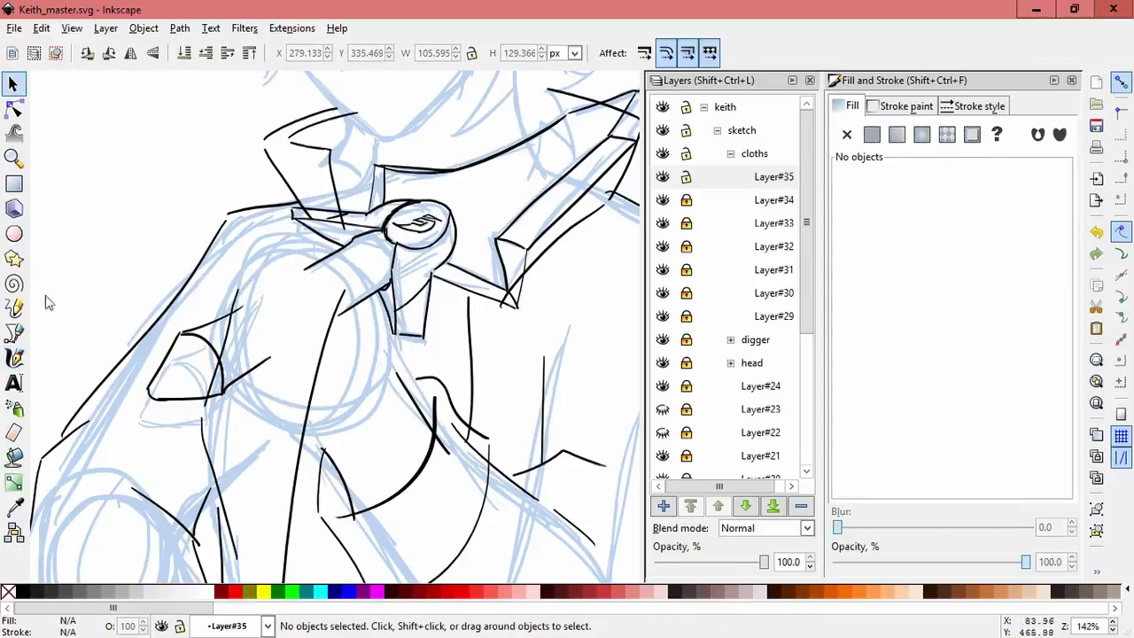
- Redraw the fist's palm curve, stepped finger outlines and knuckle strokes, plus the back-of-hand line beside the pendant
key("c")
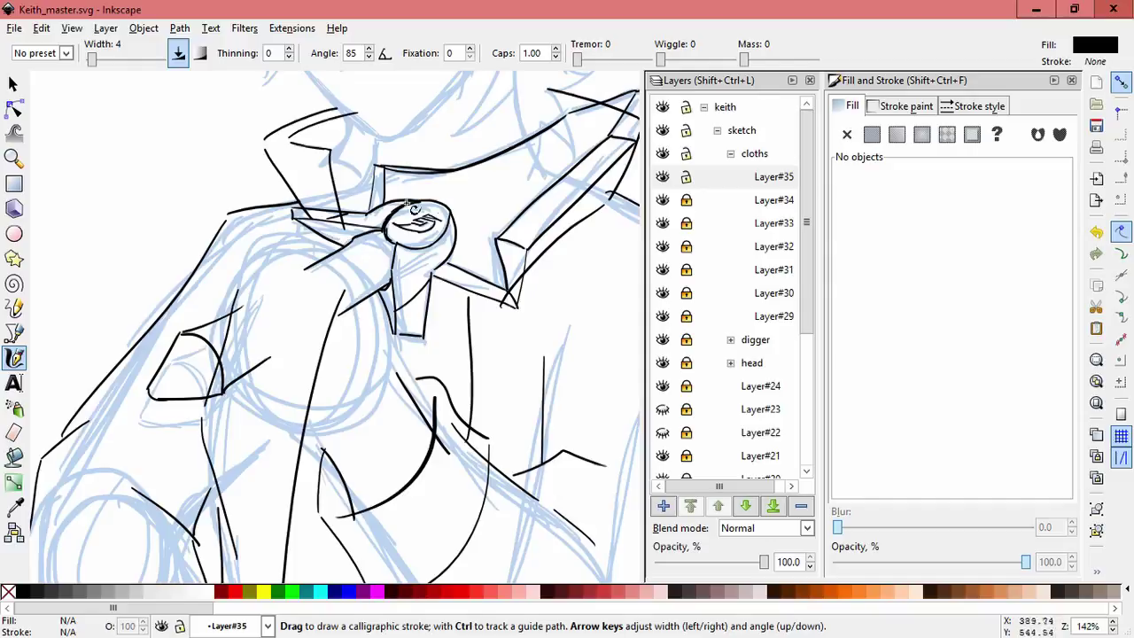
left_click_drag(279, 341, 281, 393)
key("ctrl+z")
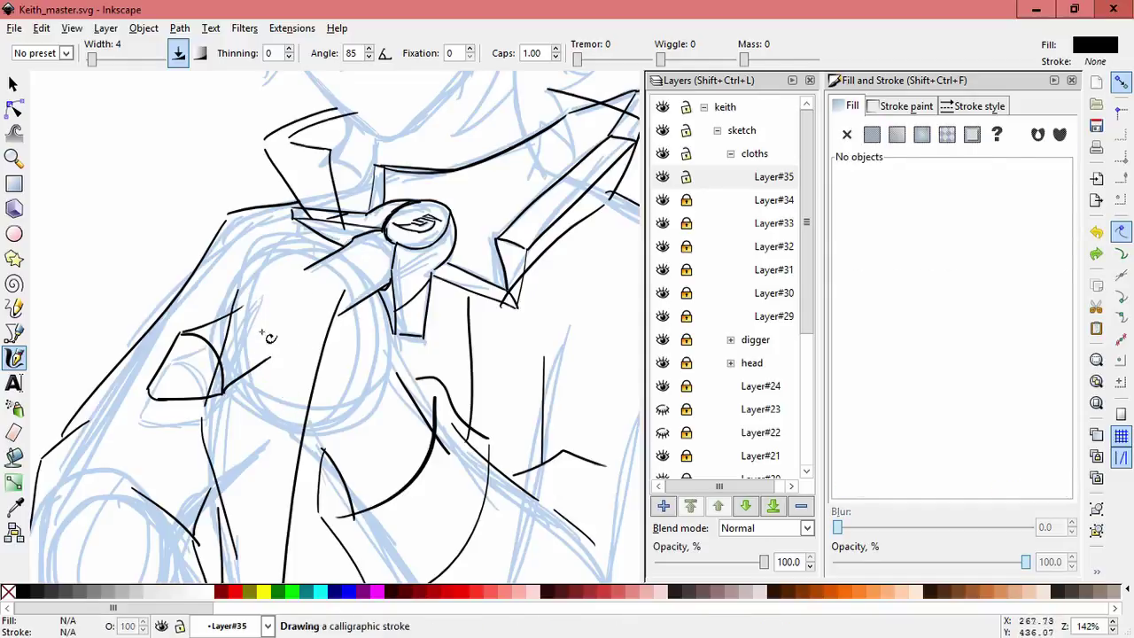
left_click_drag(262, 330, 265, 356)
mouse_move(221, 312)
left_mouse_down()
mouse_move(251, 271)
mouse_move(286, 297)
left_mouse_up()
left_click_drag(202, 312, 235, 271)
left_click_drag(317, 269, 324, 270)
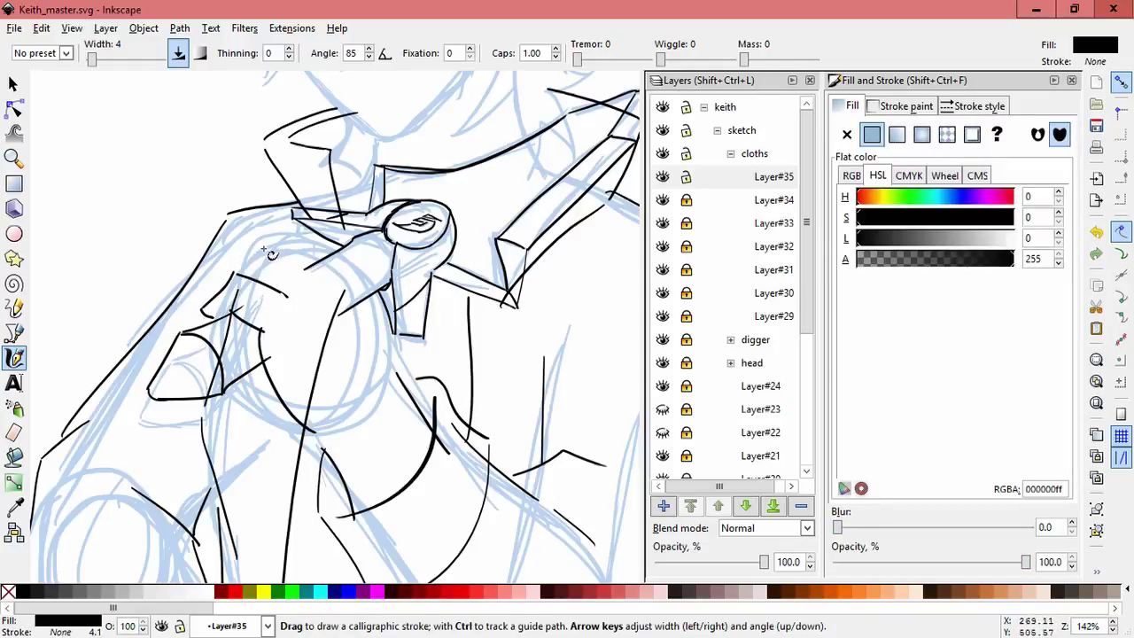
mouse_move(236, 306)
left_mouse_down()
mouse_move(202, 311)
mouse_move(215, 340)
left_mouse_up()
key("ctrl+z")
mouse_move(247, 265)
left_mouse_down()
mouse_move(292, 249)
mouse_move(342, 251)
mouse_move(325, 247)
mouse_move(396, 361)
left_mouse_up()
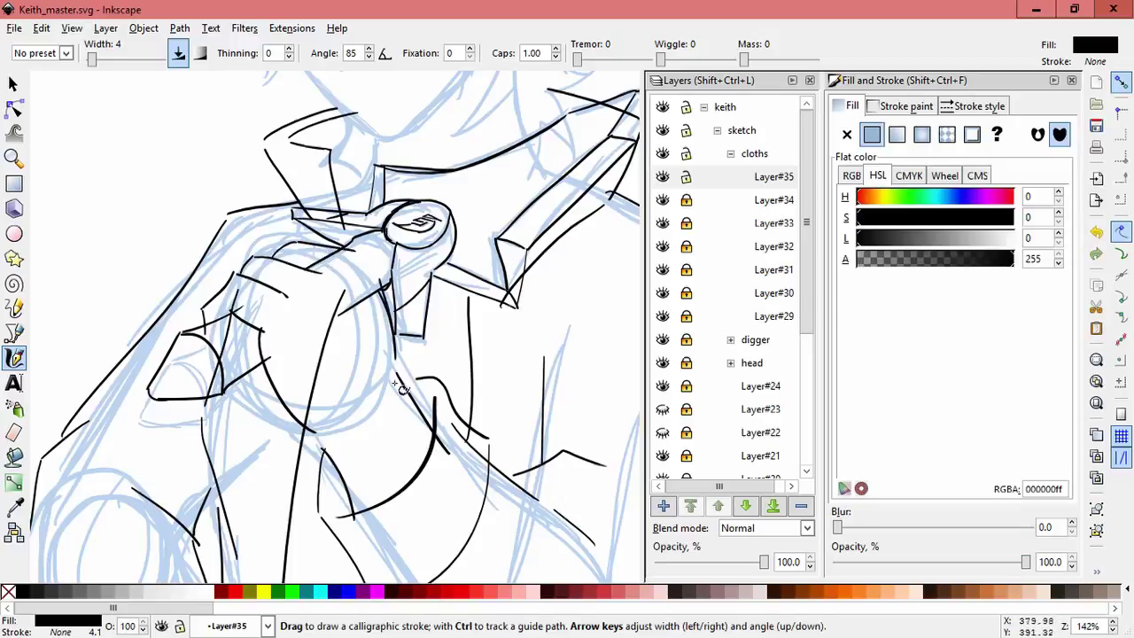
- Add strokes to the fist's upper knuckle and back of the hand, and adjust them beneath the pendant
left_click_drag(376, 255, 391, 299)
key("Escape")
key("s")
left_click(310, 250)
left_click(305, 255)
key("Escape")
left_click(387, 266)
key("Escape")
left_click(15, 357)
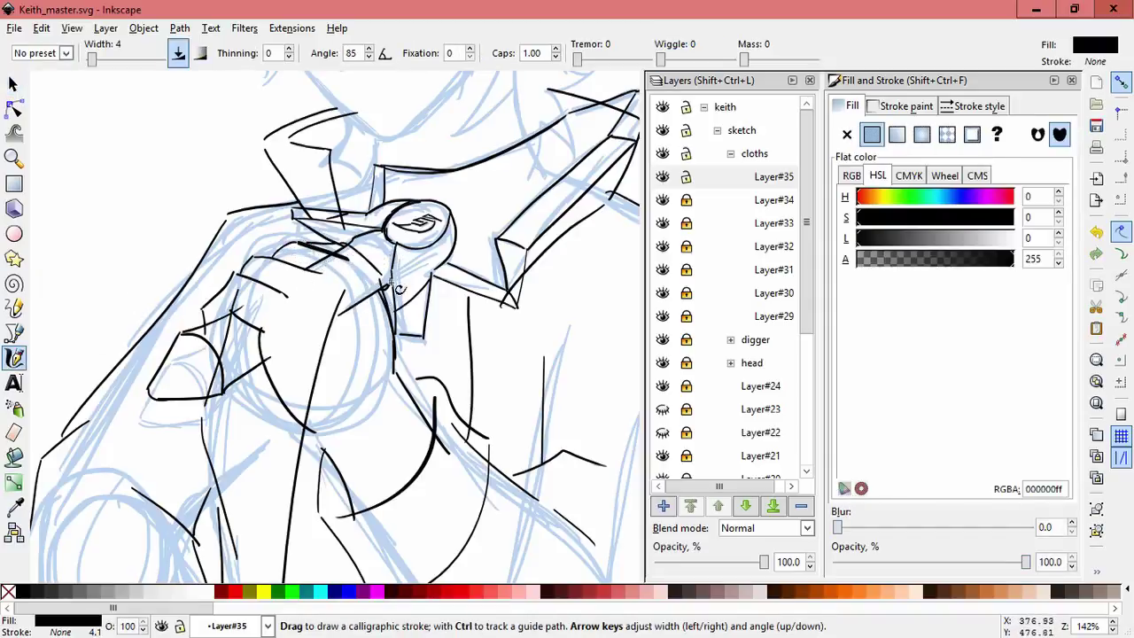
- Delete the surplus strokes along the back of the fist while keeping the upper knuckle stroke
scroll(426, 307, "down", 2)
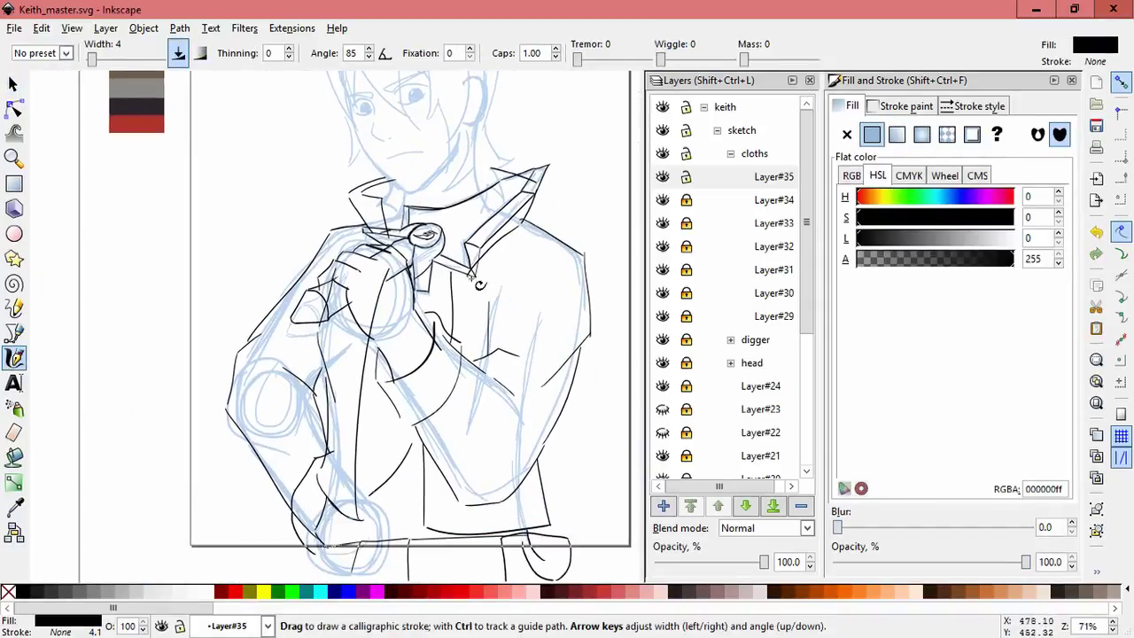
scroll(471, 282, "up", 2)
left_click_drag(130, 81, 148, 105)
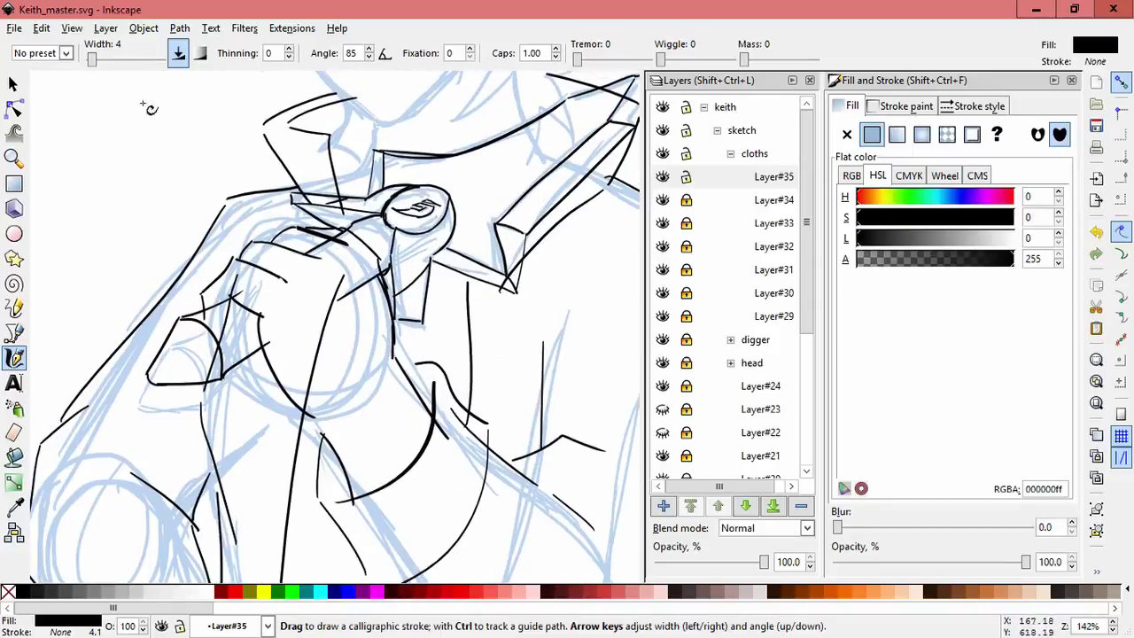
key("Escape")
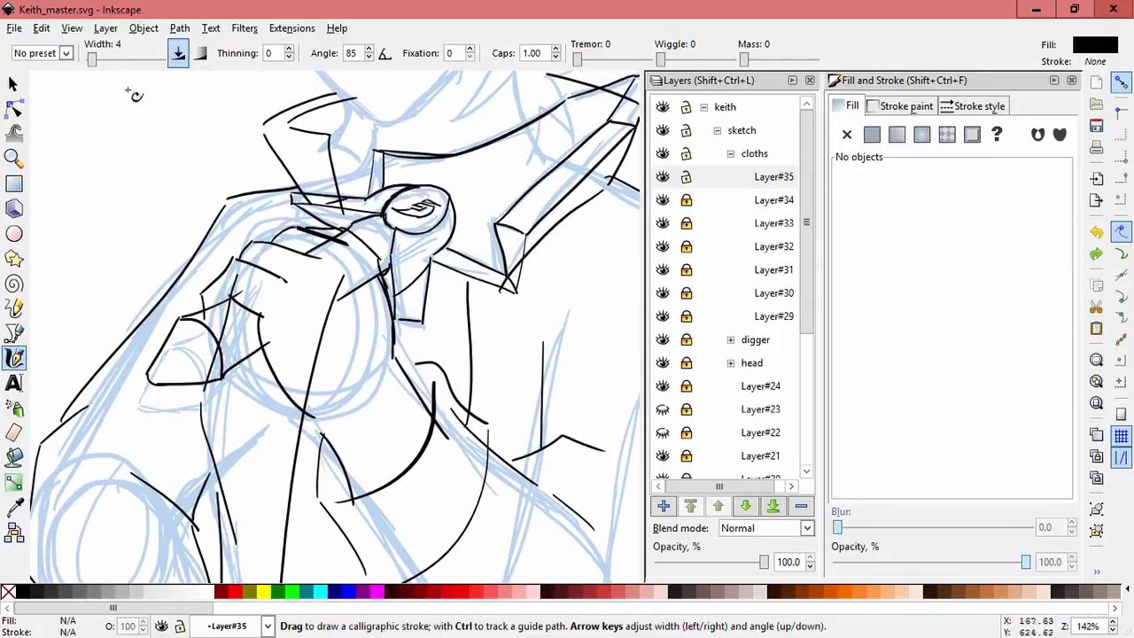
key("s")
left_click(381, 265)
key("Delete")
key("Delete")
left_click(370, 254)
key("Delete")
left_click(354, 254)
key("Delete")
key("ctrl+z")
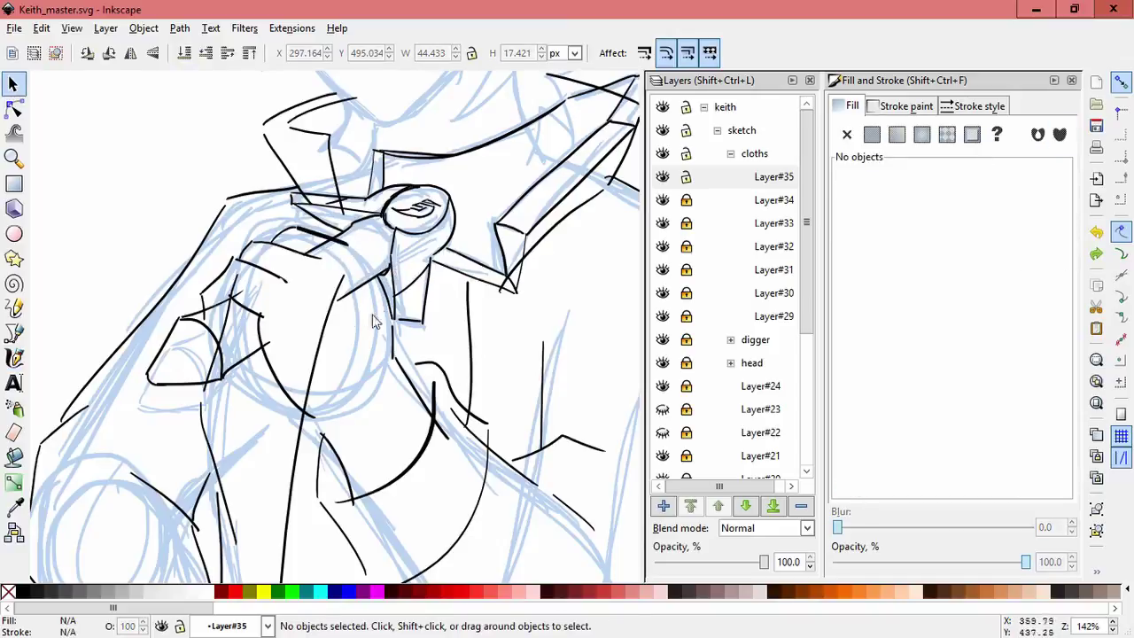
- Redraw the back of the hand with curved strokes running from the knuckles down to the wrist
left_click(14, 357)
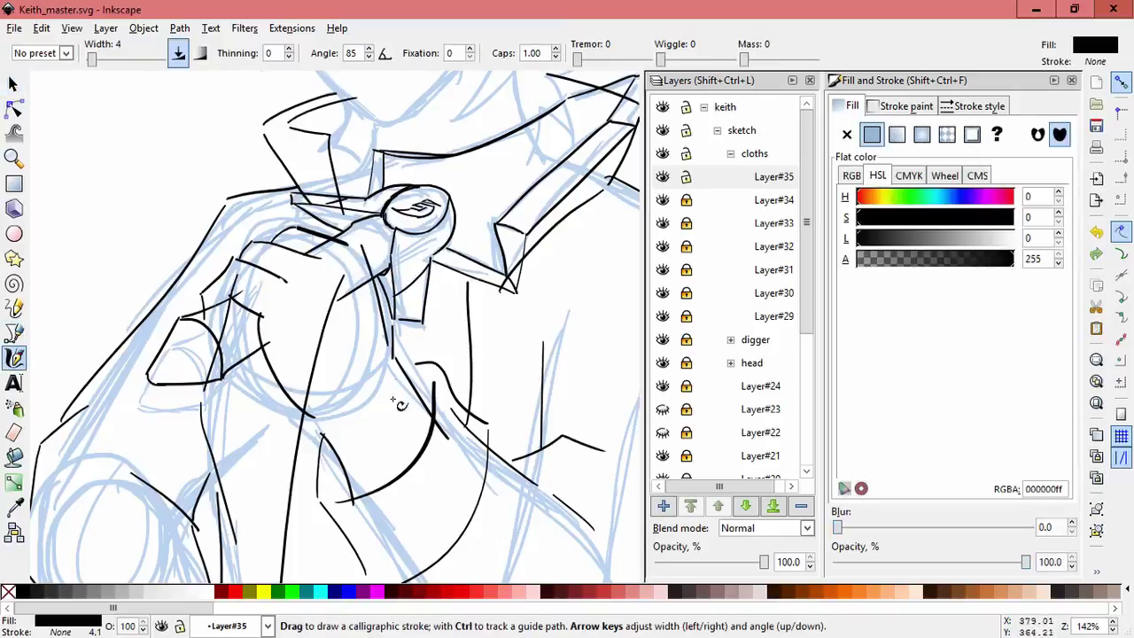
left_click_drag(370, 257, 388, 347)
left_click_drag(368, 268, 397, 352)
left_click_drag(367, 248, 392, 312)
mouse_move(372, 267)
left_mouse_down()
mouse_move(375, 335)
mouse_move(394, 372)
left_mouse_up()
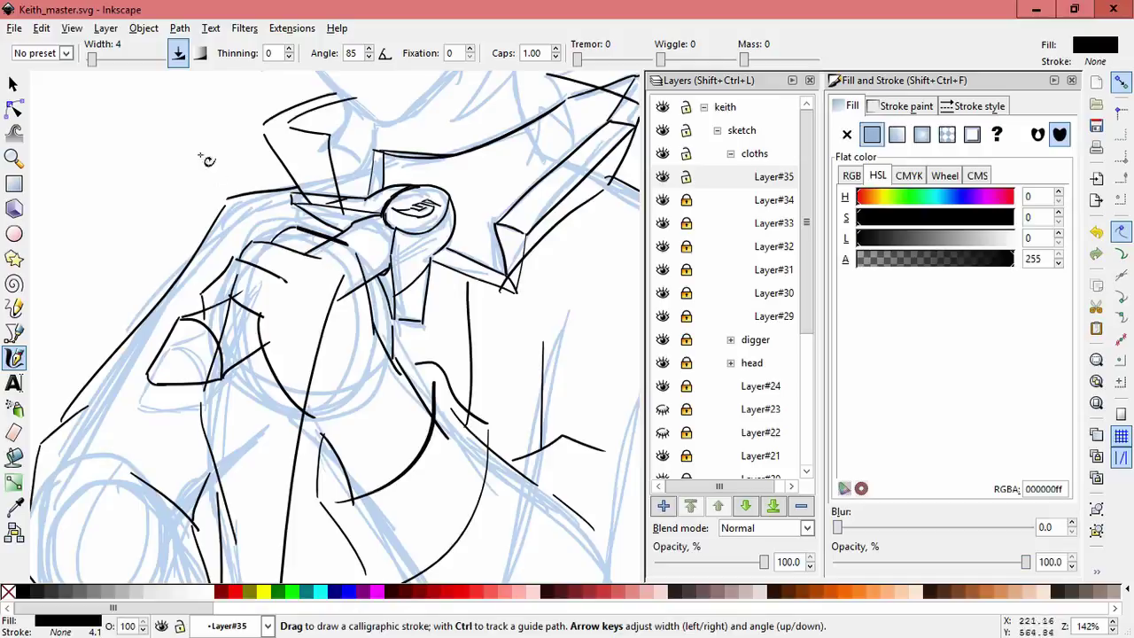
- Delete an unwanted stroke near the wrist and draw a stroke joining the back of the hand to the knuckles
key("space")
left_click(398, 354)
left_click(403, 403)
key("Delete")
key("space")
mouse_move(372, 279)
left_mouse_down()
mouse_move(388, 263)
mouse_move(382, 273)
mouse_move(322, 234)
left_mouse_up()
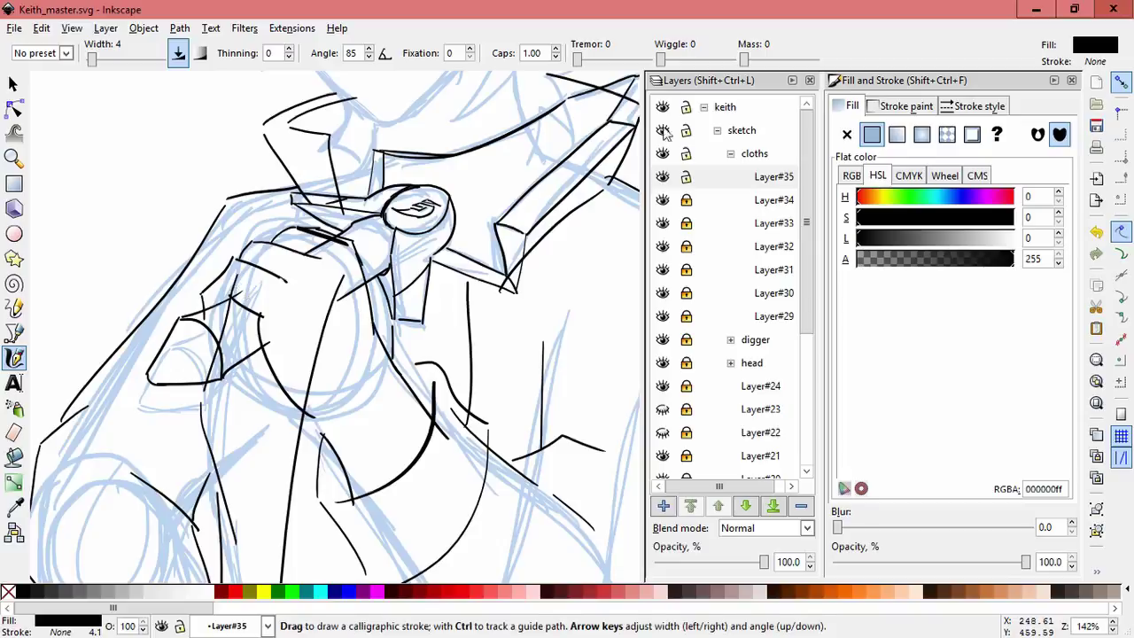
- Stretch the short cuff stroke at the raised wrist to about 38 by 65 px
scroll(500, 373, "down", 2)
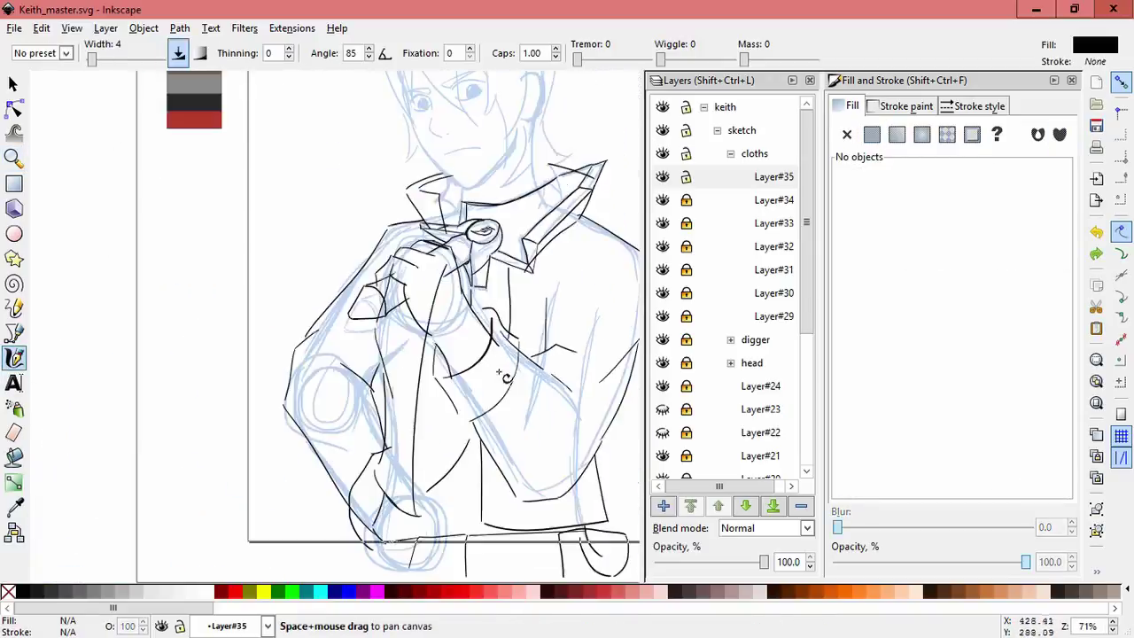
scroll(500, 374, "up", 2)
key("s")
left_click(385, 297)
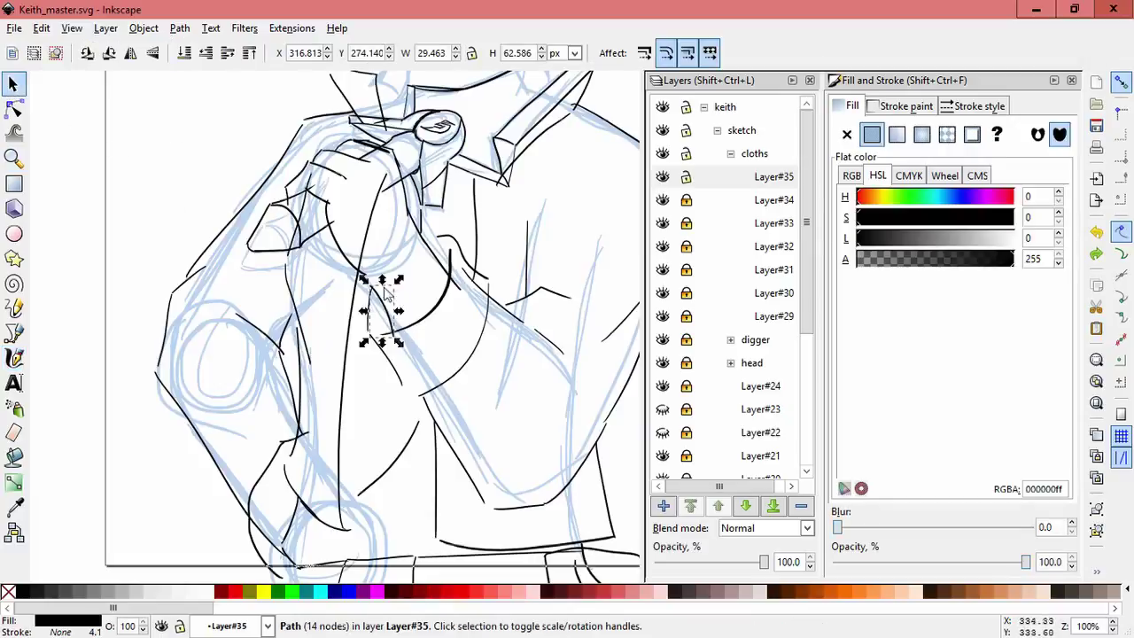
left_click_drag(381, 342, 404, 325)
left_click(552, 266)
- Lock the hand layer and add another layer inside cloths for the jacket details
left_click_drag(552, 266, 396, 536)
left_click(695, 177)
key("ctrl+shift+n")
key("Return")
key("c")
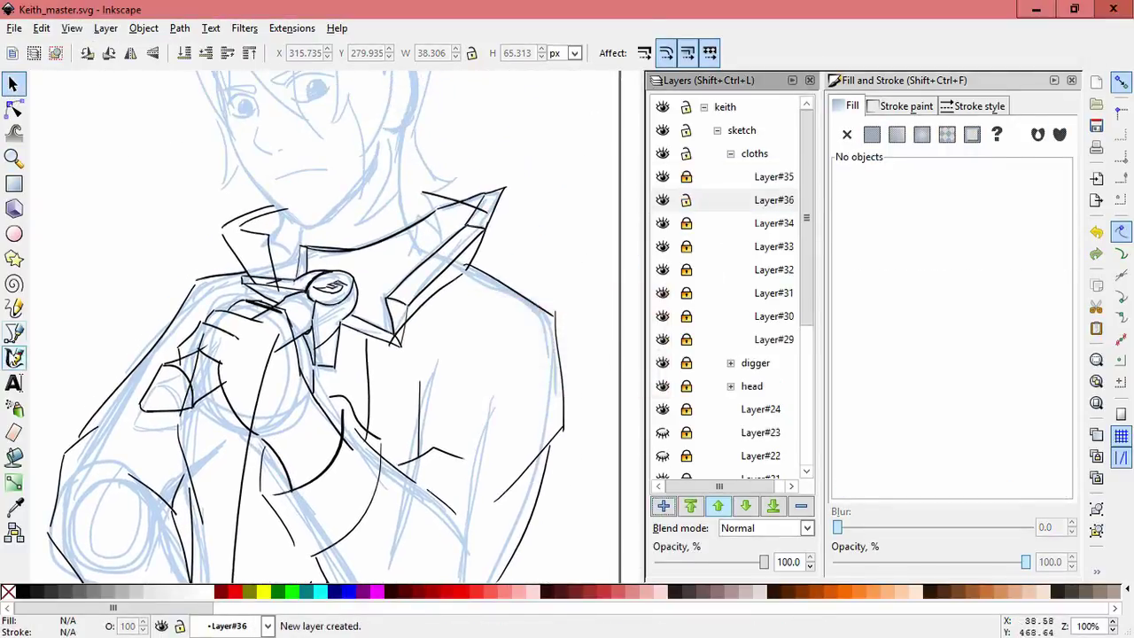
- Draw the jacket's inner sleeve lines, from the collar down the raised arm and along the hanging arm's upper arm and forearm
mouse_move(488, 372)
left_mouse_down()
mouse_move(473, 316)
mouse_move(553, 233)
left_mouse_up()
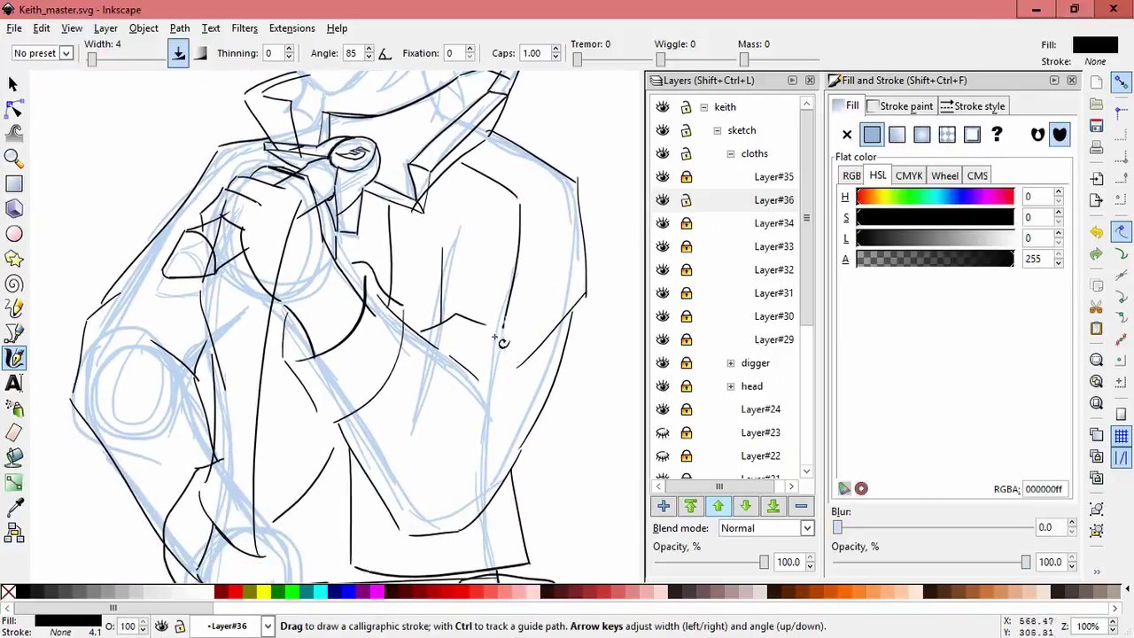
key("ctrl")
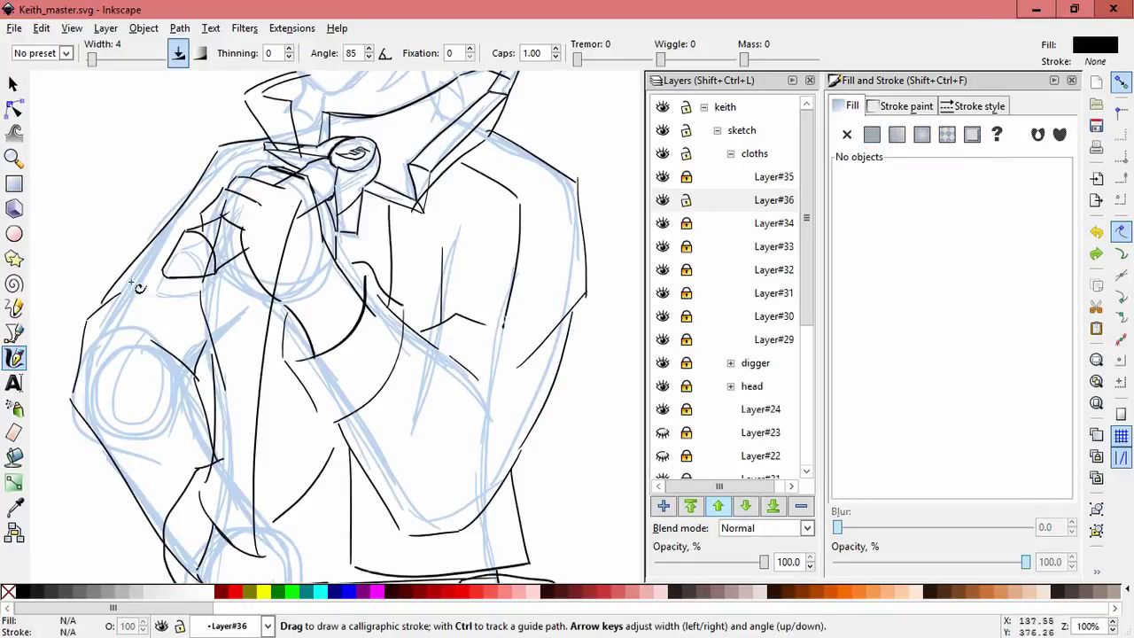
left_click_drag(135, 309, 168, 347)
mouse_move(116, 321)
left_mouse_down()
mouse_move(113, 355)
mouse_move(164, 487)
left_mouse_up()
key("s")
left_click(151, 451)
left_click(569, 434)
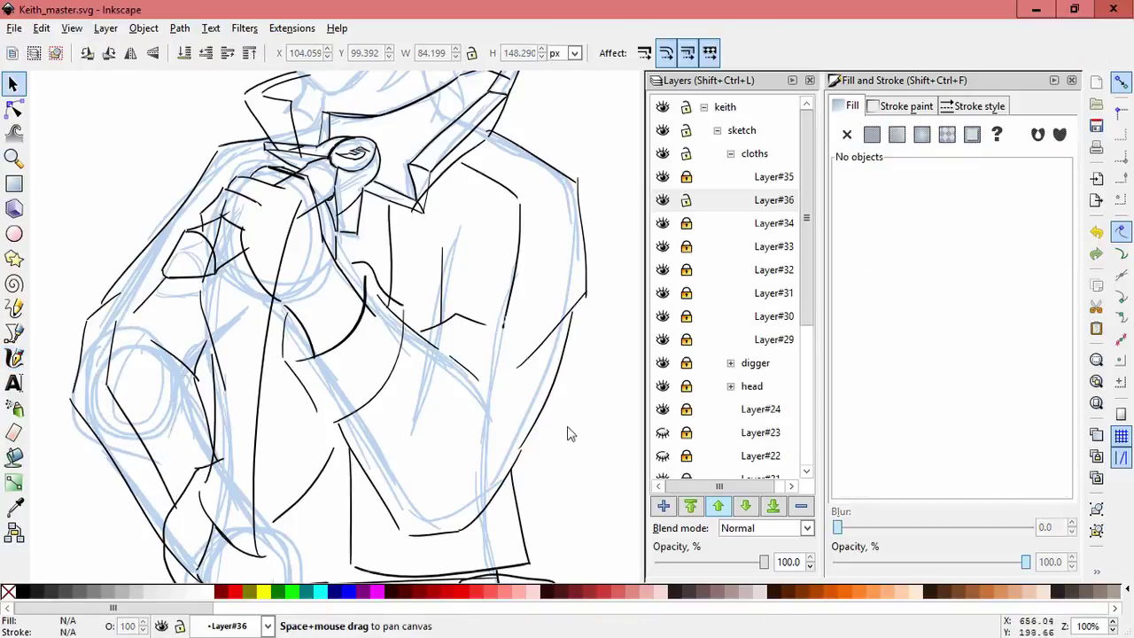
- Draw a short horizontal stroke at the jacket's side and a diagonal stroke beside the hanging sleeve, and squeeze the horizontal one
key("c")
scroll(570, 434, "down", 3)
left_click(437, 430)
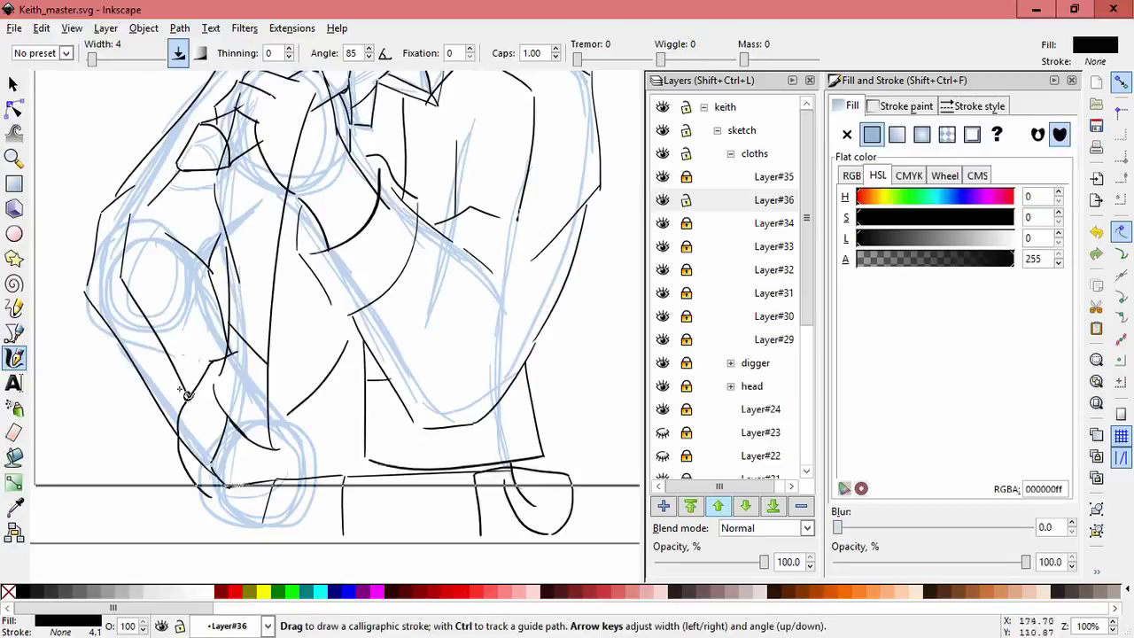
key("s")
mouse_move(389, 389)
left_mouse_down()
mouse_move(293, 354)
mouse_move(390, 389)
left_mouse_up()
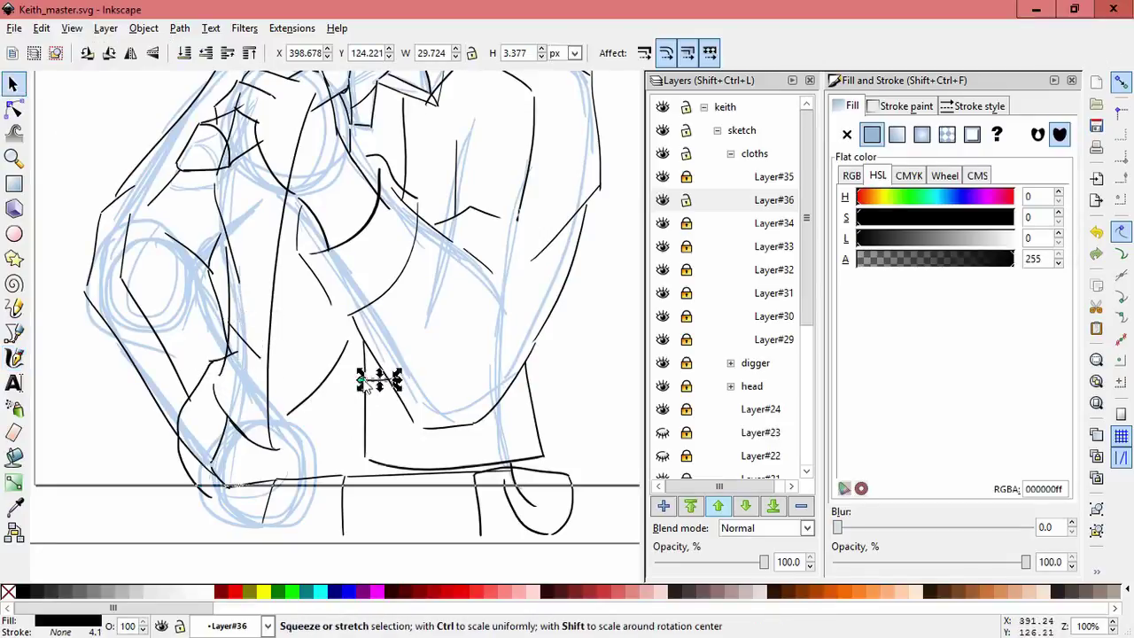
- Draw a long line parallel to the jacket's front opening and a vertical line alongside the jacket's side edge
key("c")
mouse_move(286, 188)
left_mouse_down()
mouse_move(262, 478)
mouse_move(249, 449)
mouse_move(262, 363)
left_mouse_up()
key("s")
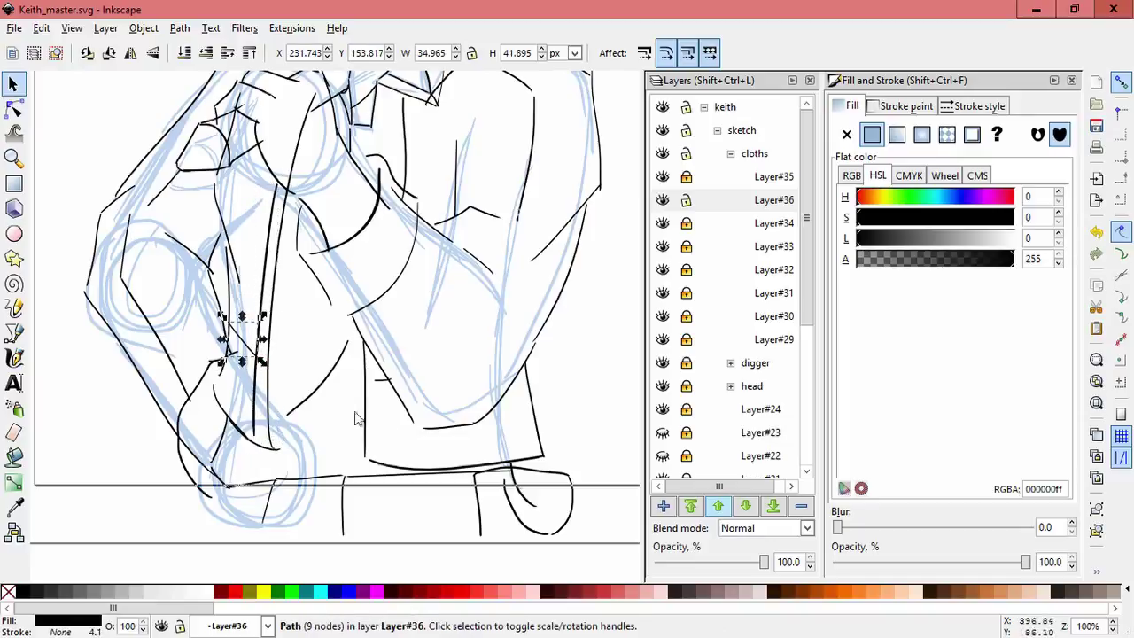
key("c")
mouse_move(375, 363)
left_mouse_down()
mouse_move(379, 469)
mouse_move(378, 450)
mouse_move(404, 439)
left_mouse_up()
- Shorten the horizontal stroke at the jacket's side to 11.5 px wide so it starts at the new vertical line
key("s")
key("z")
key("s")
left_click(378, 450)
left_click(381, 379)
scroll(386, 400, "up", 2)
left_click_drag(374, 357, 388, 357)
left_click(407, 493)
- Unlock the clothes layers from Layer#34 down to Layer#29
scroll(407, 492, "down", 3)
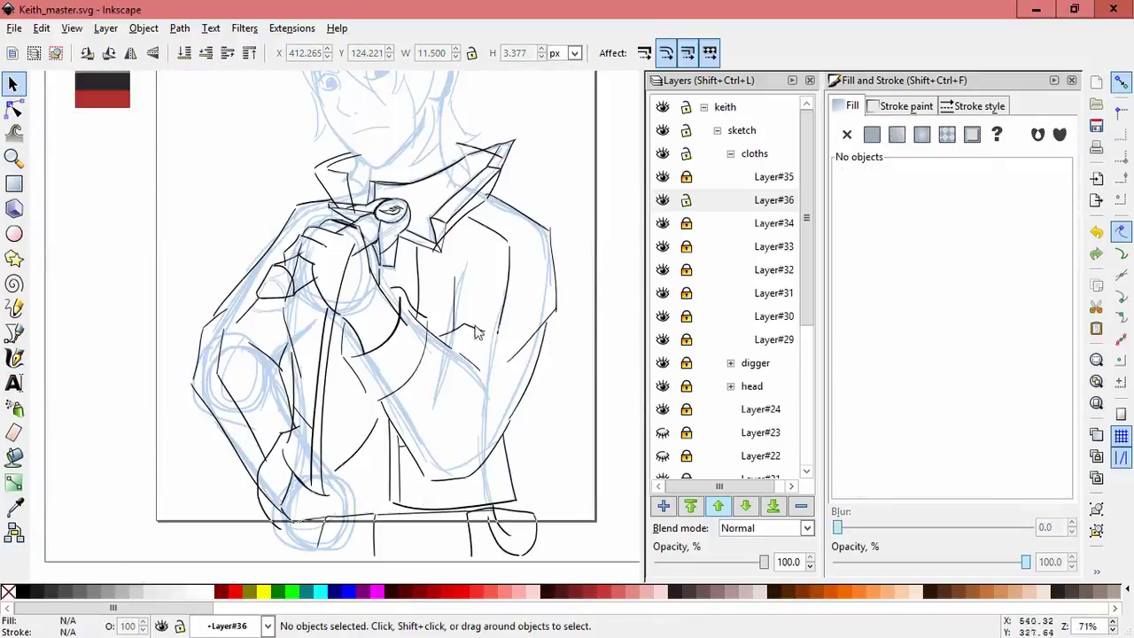
scroll(281, 269, "up", 2)
left_click(766, 204)
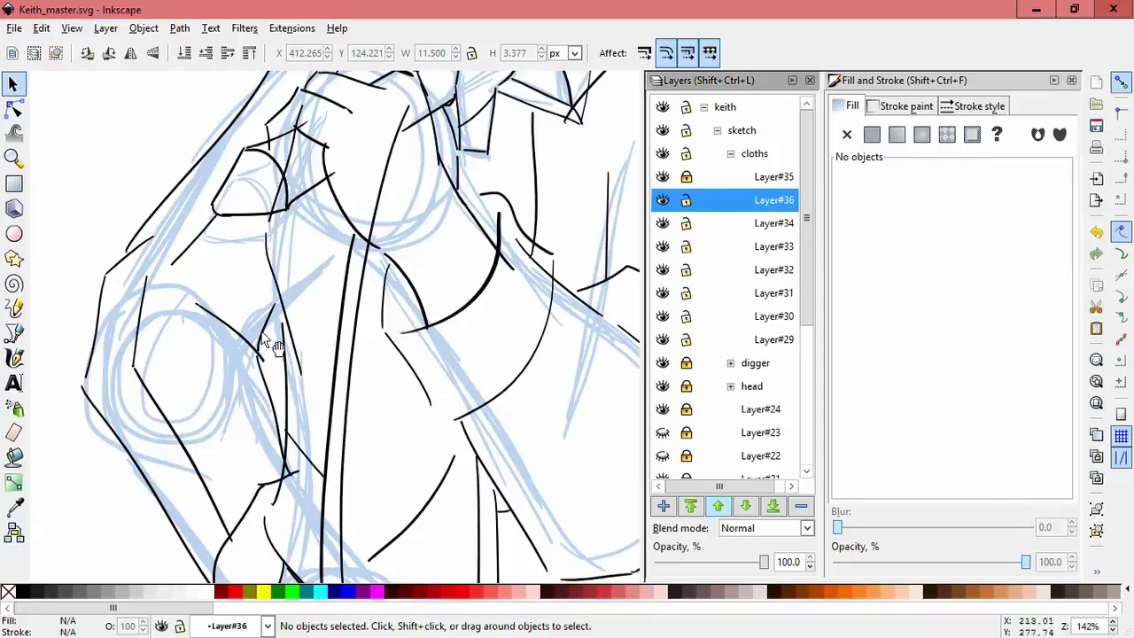
- Delete the overlapping stroke along the inner edge of the hanging sleeve
left_click(271, 359)
key("Escape")
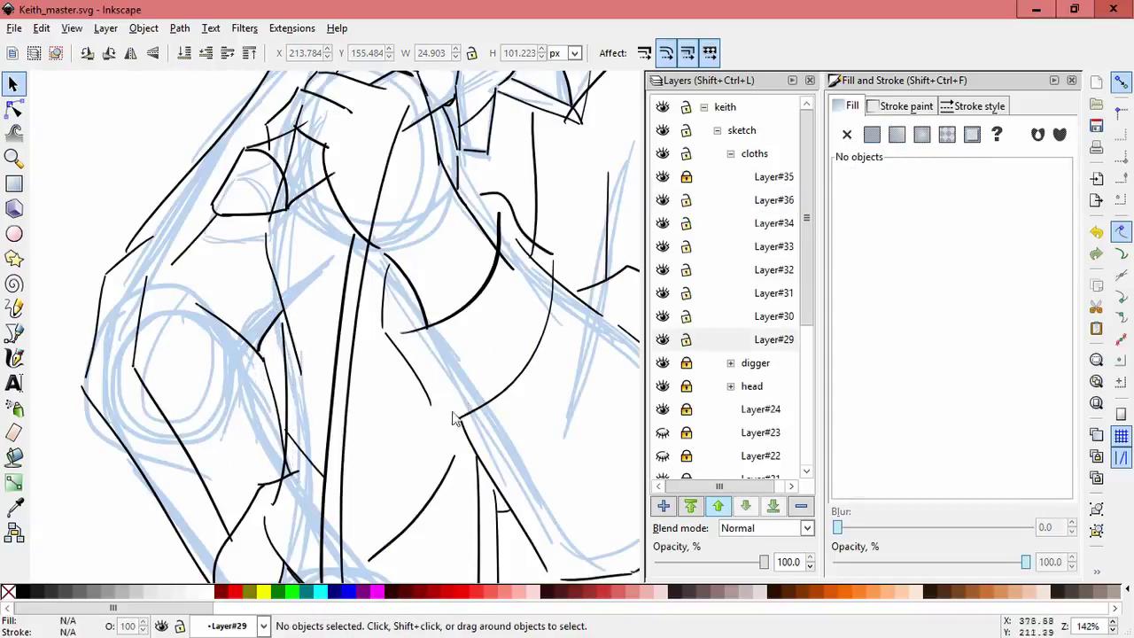
- Lock clothes layer Layer#36 and hide the blue body sketch layers from Layer#24 down
scroll(524, 412, "down", 2)
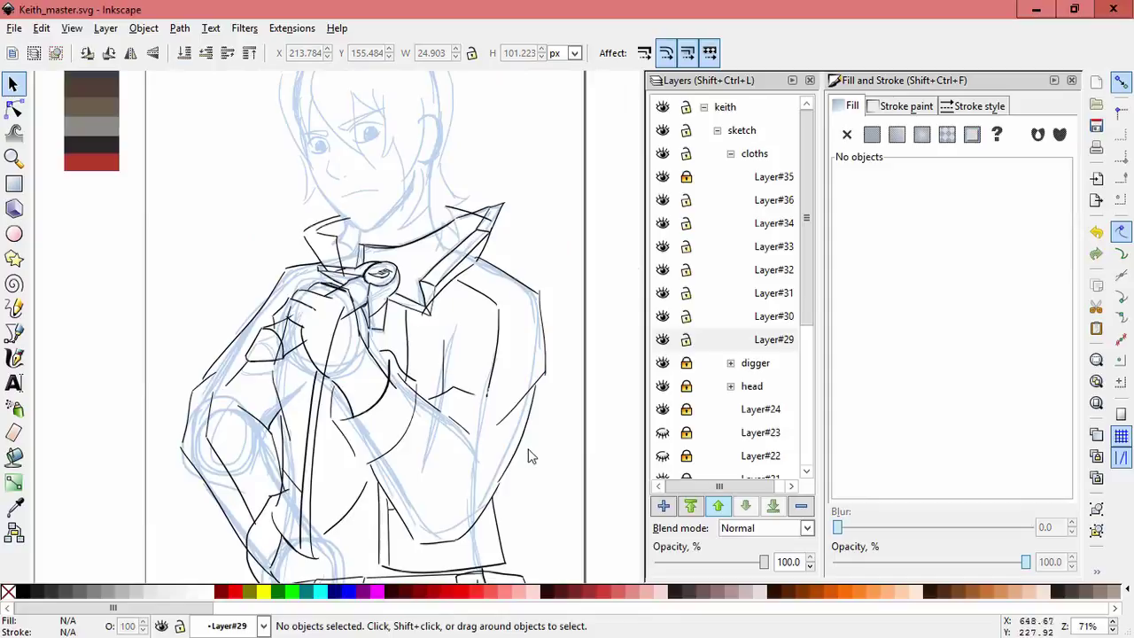
left_click(685, 200)
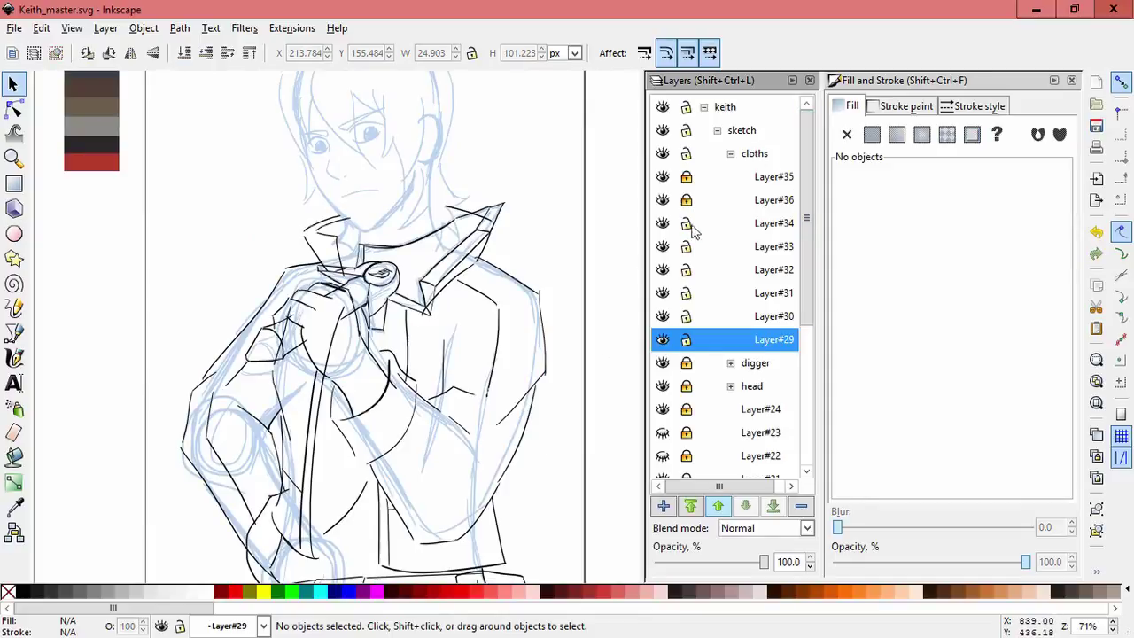
left_click(730, 154)
left_click_drag(662, 362, 666, 435)
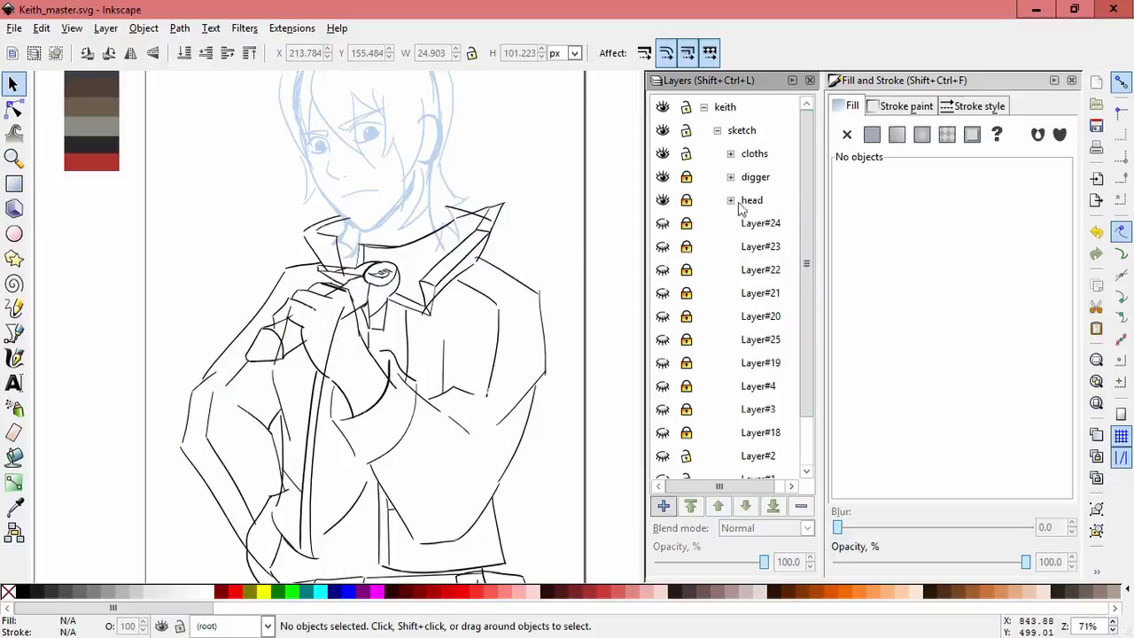
- Unlock the head layers, select all their strokes and fill them with flat black
scroll(498, 239, "up", 4)
key("ctrl+alt+a")
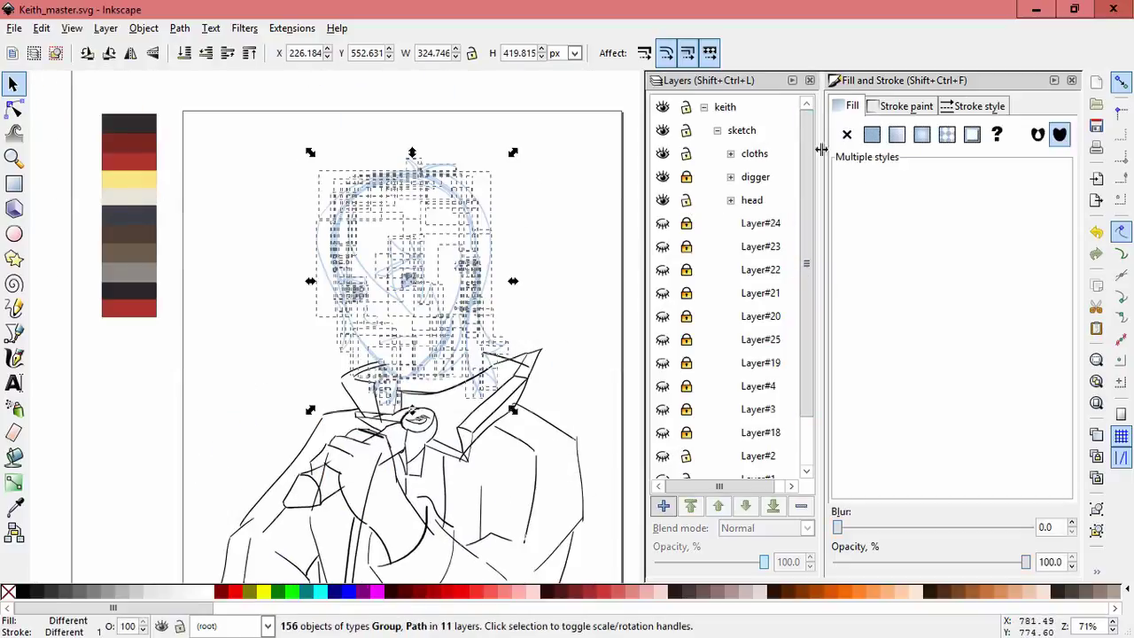
left_click(870, 135)
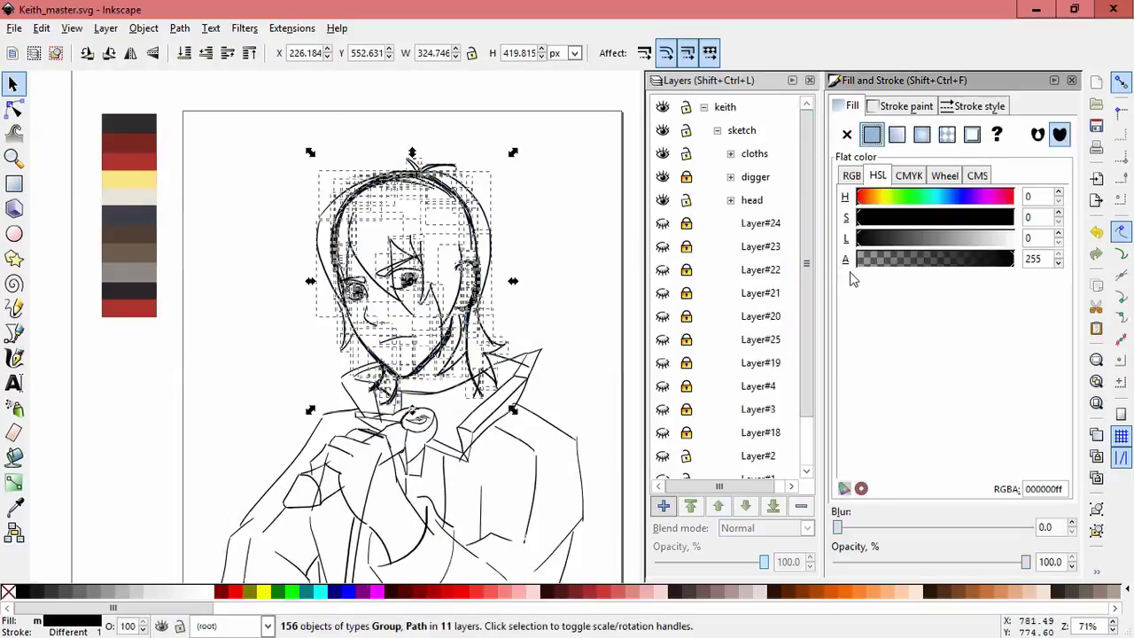
- Undo the black fill on the head sketch
key("ctrl+z")
left_click(874, 137)
key("ctrl+z")
left_click(504, 296)
key("Escape")
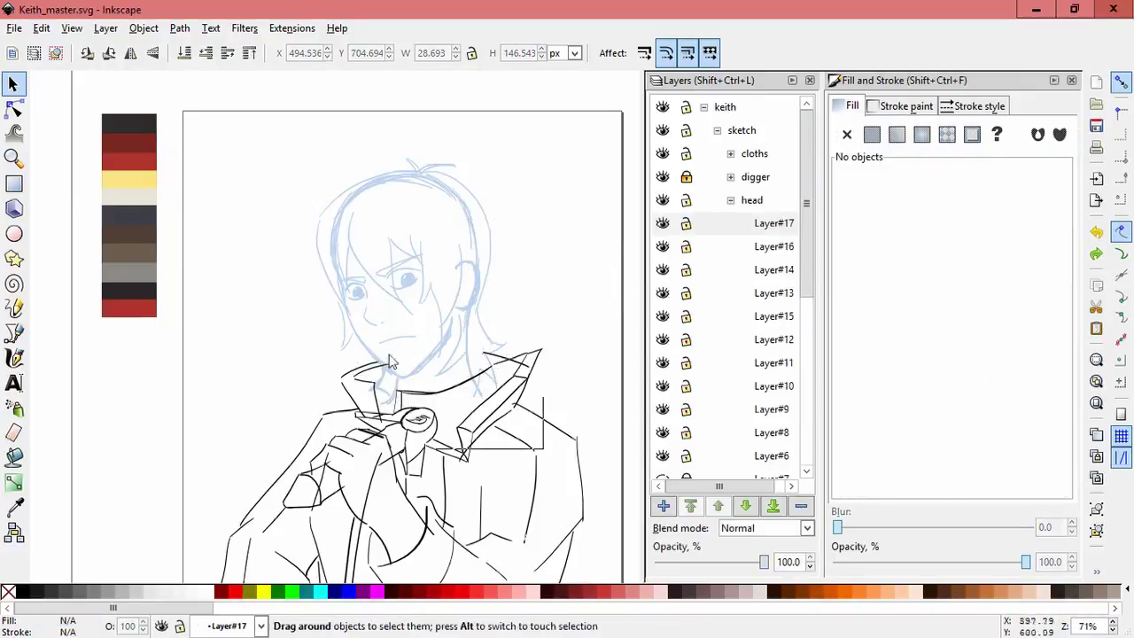
- Toggle the visibility of individual layers in the head group to check which strokes they hold
key("ctrl+alt+a")
key("Escape")
left_click(662, 224)
left_click(663, 223)
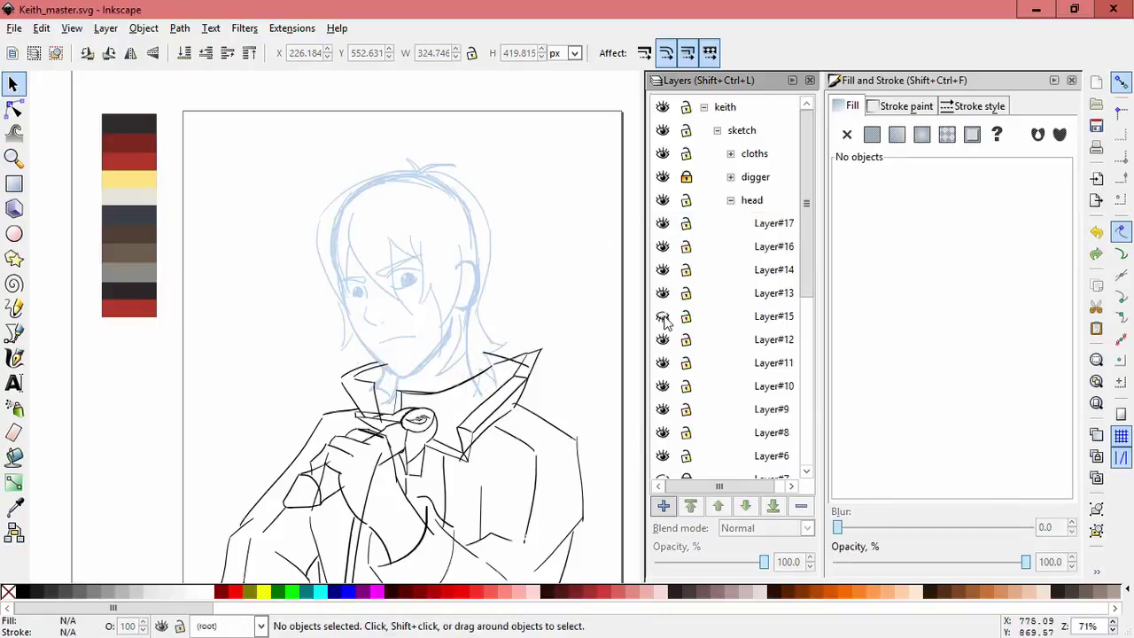
left_click(663, 432)
left_click(662, 433)
scroll(797, 375, "down", 5)
scroll(809, 240, "up", 5)
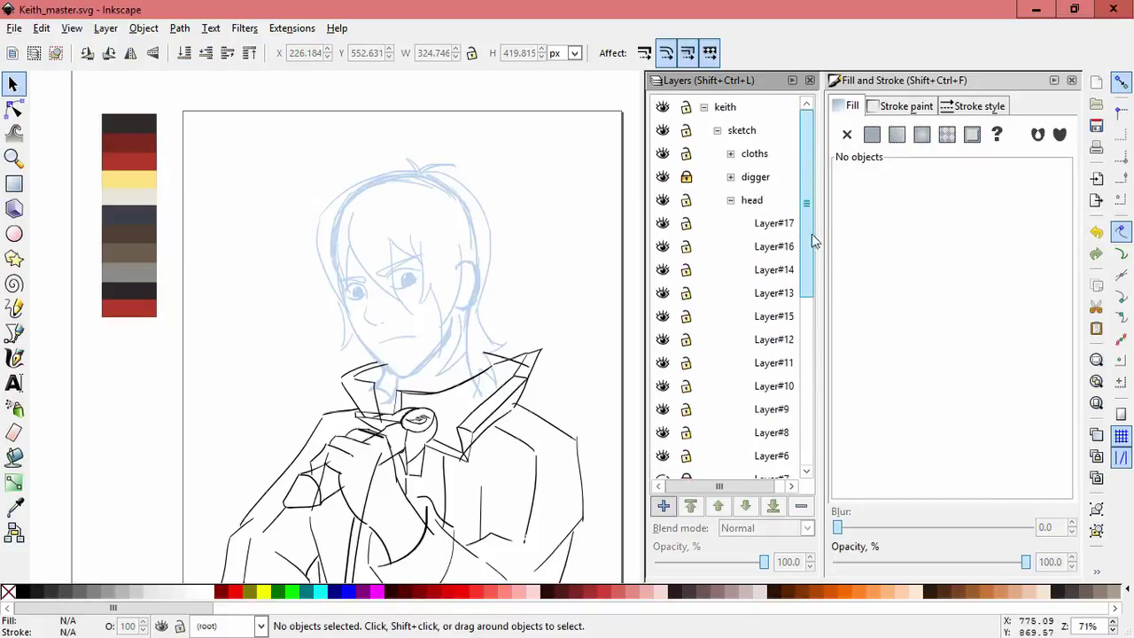
left_click(730, 200)
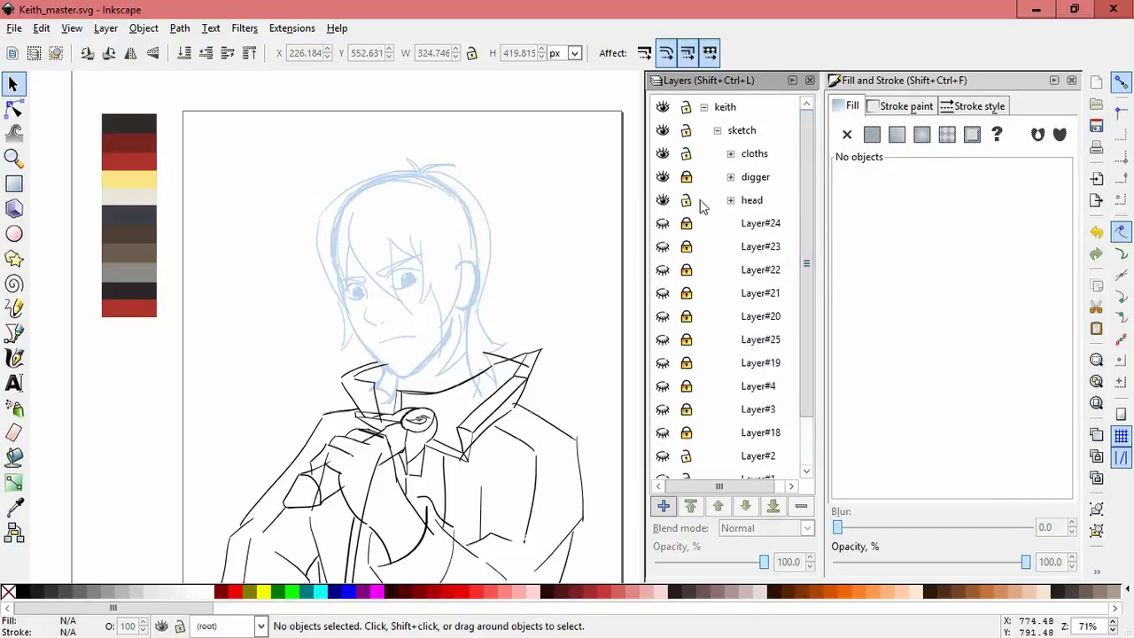
- Restore the black fill on the head sketch and expand the head layer group
key("ctrl+z")
left_click(558, 228)
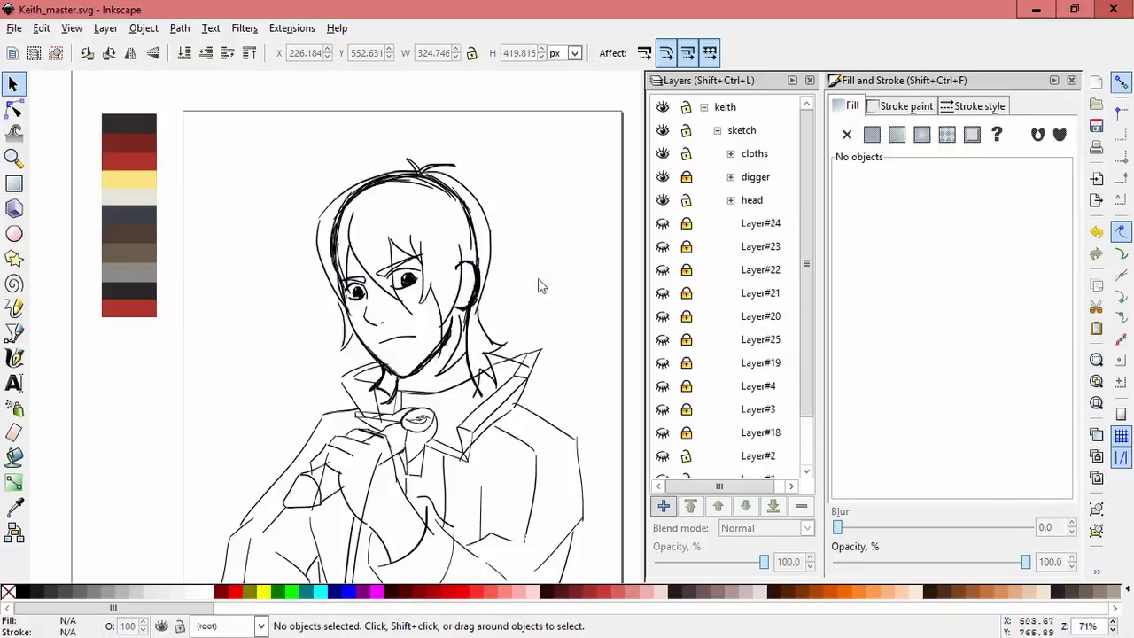
left_click(730, 200)
- Delete the duplicate construction strokes along the lower jaw between the chin and the neck
scroll(501, 326, "up", 2)
left_click_drag(336, 443, 292, 469)
key("Escape")
left_click(139, 461)
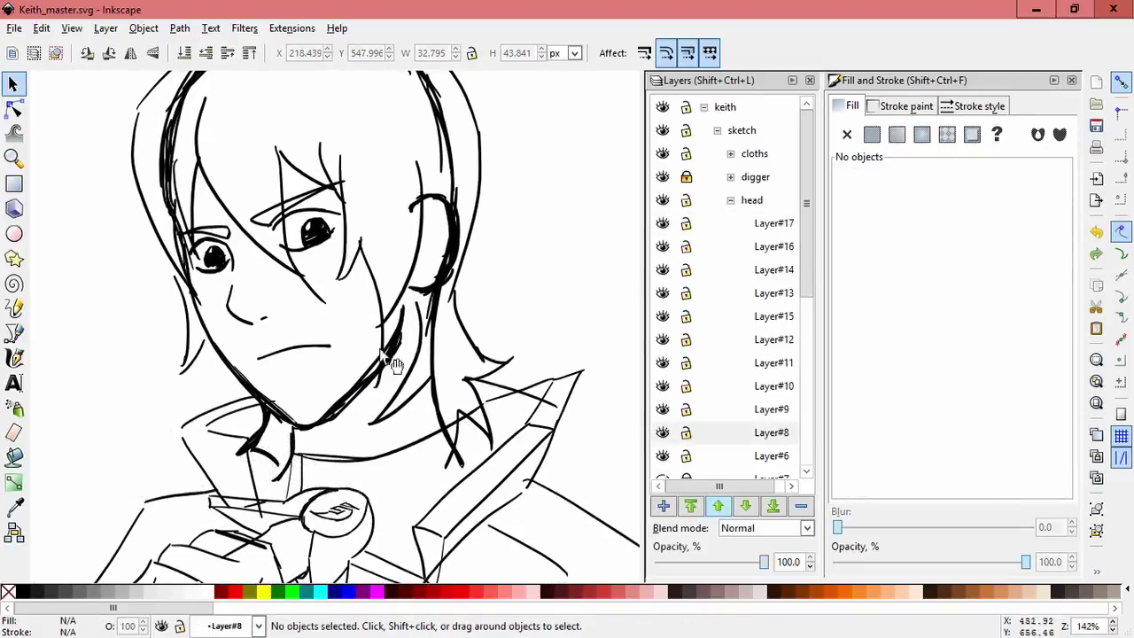
left_click(341, 349)
key("Escape")
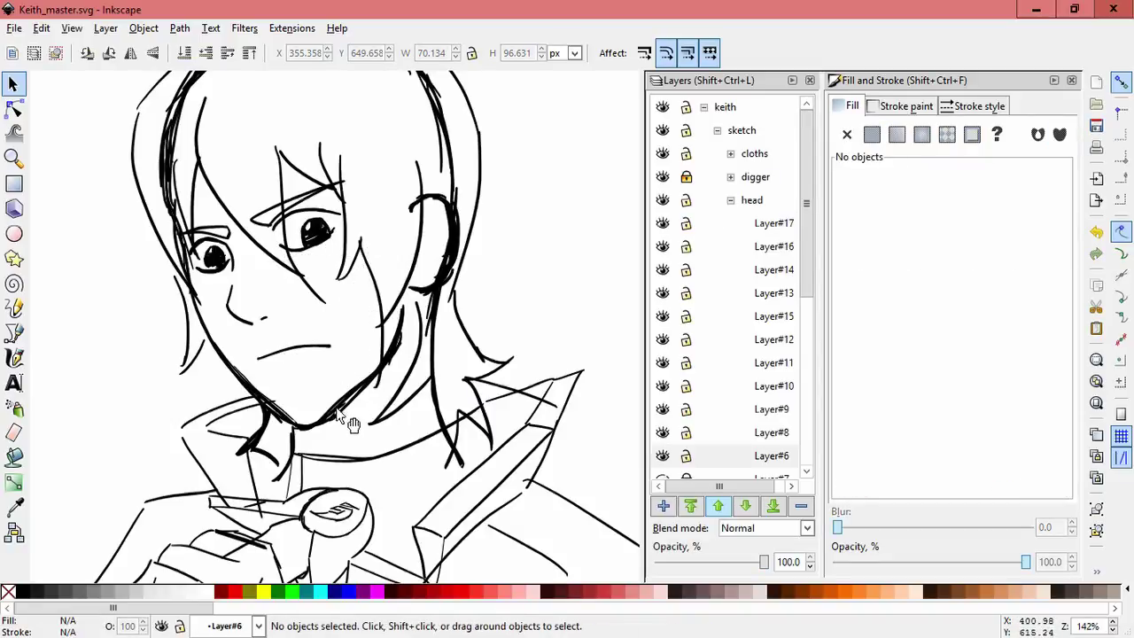
left_click(371, 452)
key("Escape")
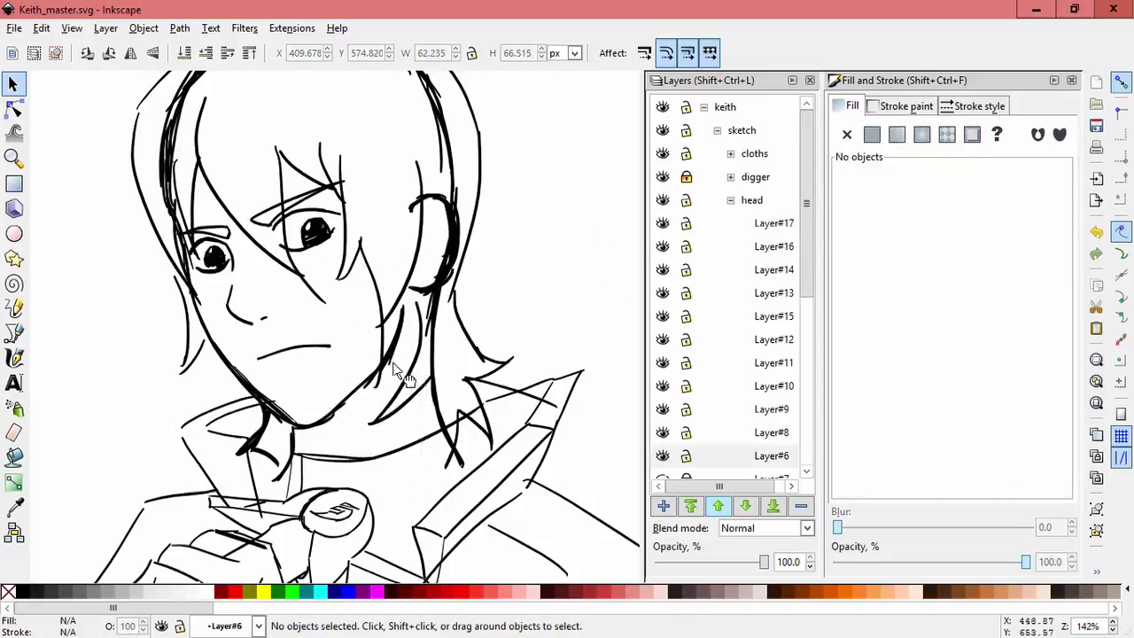
- Delete the overlapping strokes on the ear side of the jaw, below the ear
left_click(403, 368, "ctrl")
key("Escape")
left_click(395, 374)
left_click(396, 375, "alt")
key("Escape")
left_click(416, 359, "alt")
left_click(416, 363)
left_click(396, 371, "alt")
key("Escape")
- Delete the duplicate strokes around the chin and along the jaw on the side opposite the ear
left_click(387, 460)
key("Escape")
left_click(333, 436)
key("Escape")
left_click(285, 431)
key("Escape")
mouse_move(237, 365)
left_mouse_down()
mouse_move(272, 342)
mouse_move(252, 382)
left_mouse_up()
key("Escape")
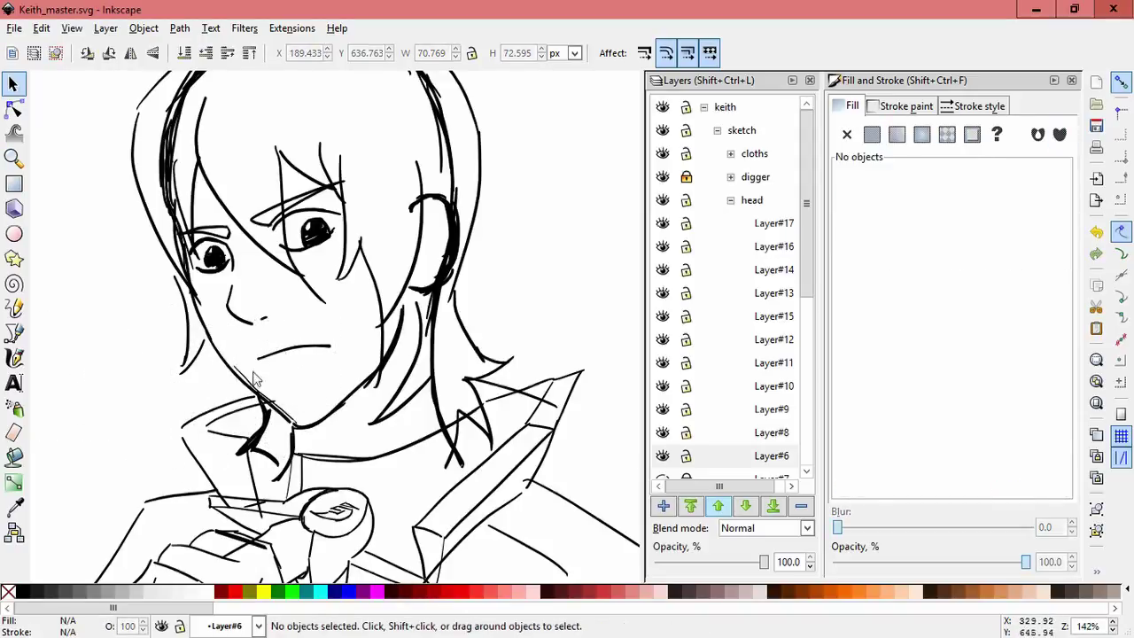
- Delete the extra strokes from the small hair lock between the jaw and the jacket collar
left_click(264, 409)
left_click_drag(299, 431, 302, 435)
key("Escape")
left_click(239, 451)
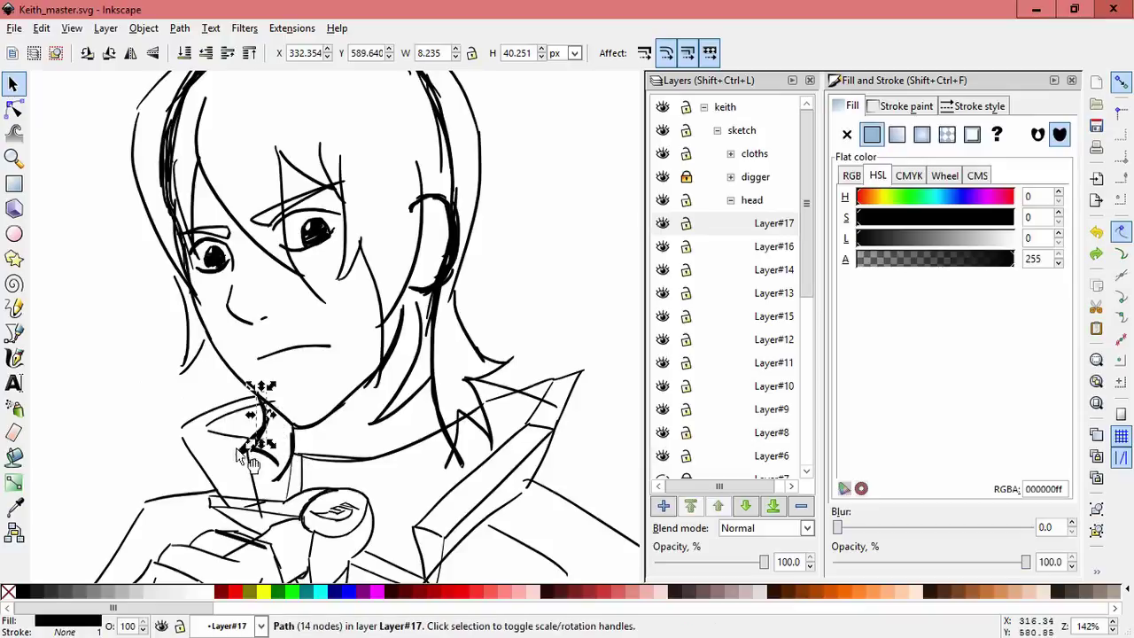
left_click_drag(128, 428, 124, 426)
key("Delete")
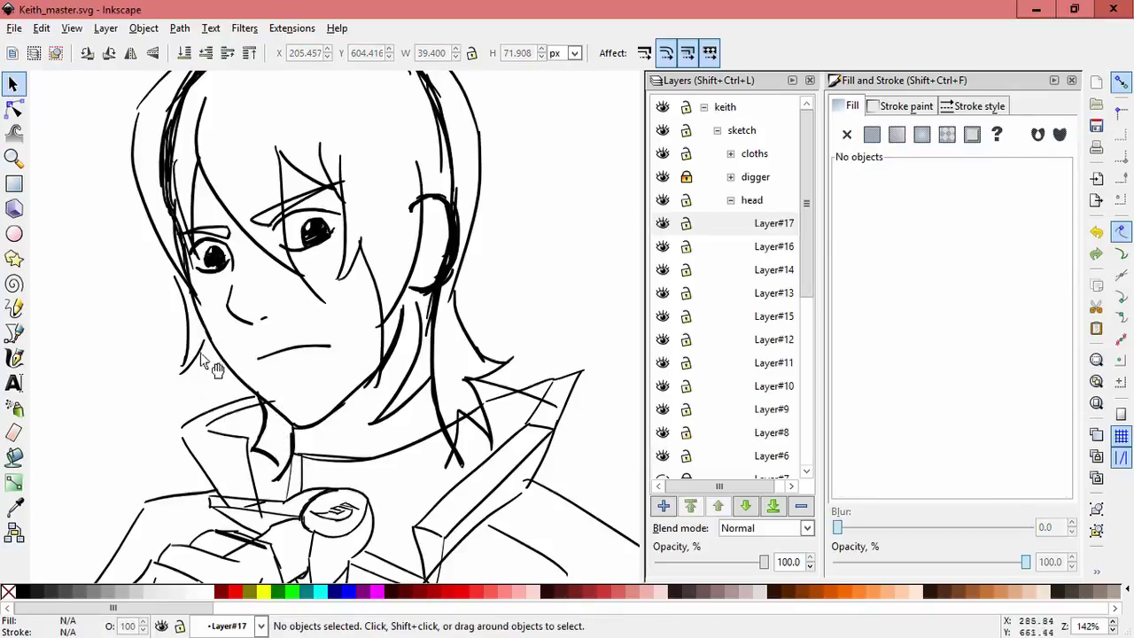
- Delete the duplicate skull construction strokes across the top and side of the head, leaving the outer hair outline
scroll(544, 309, "up", 3)
left_click(527, 152)
left_click(527, 153)
key("Delete")
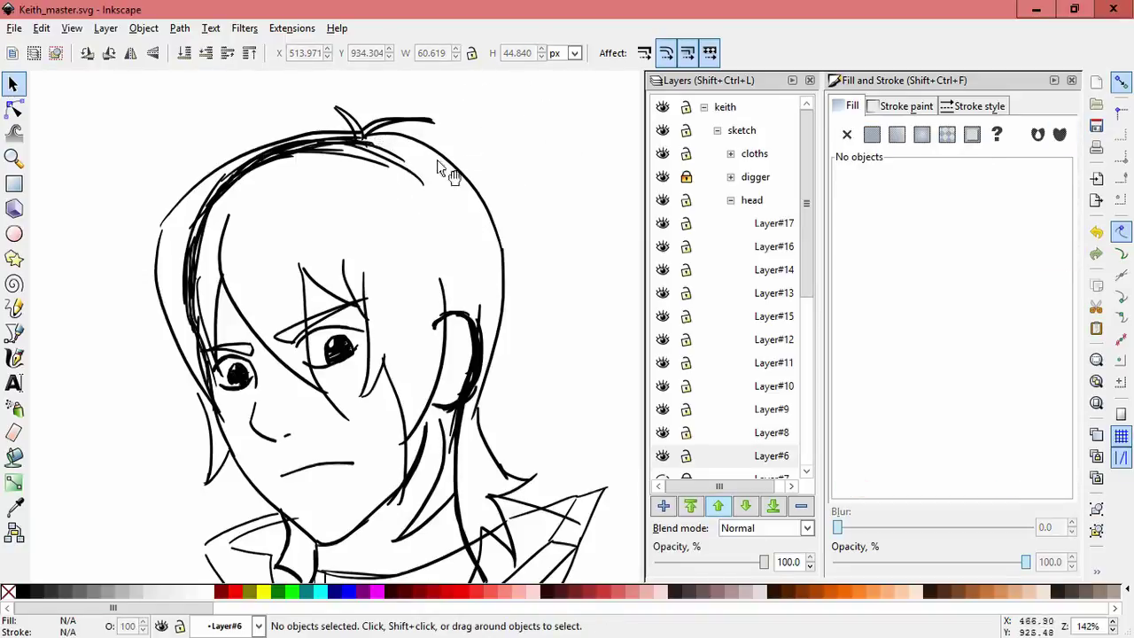
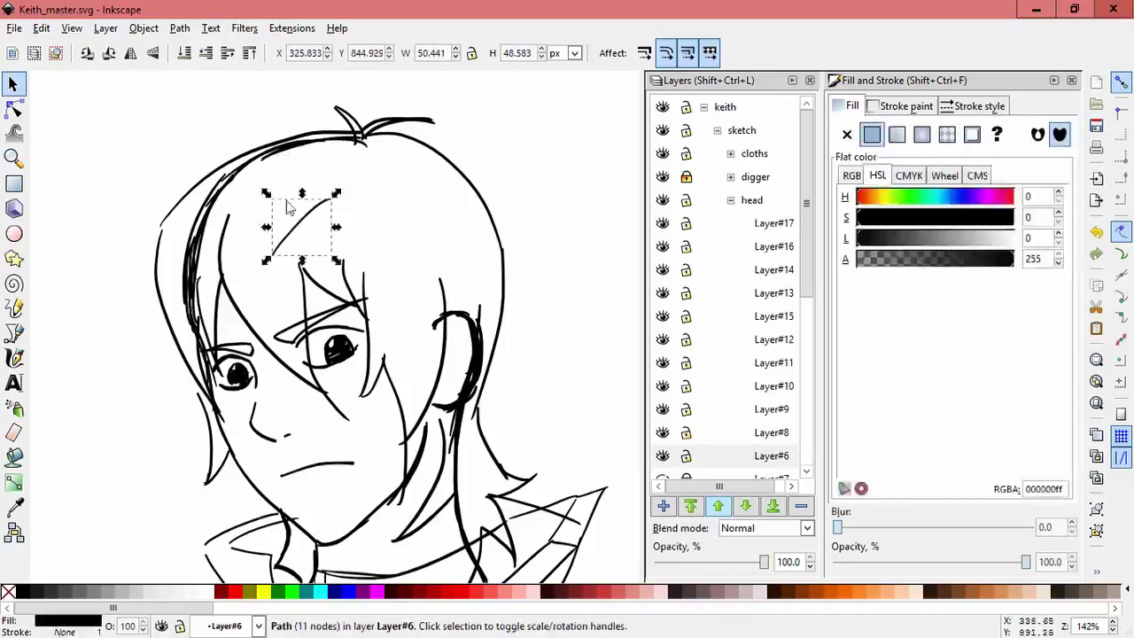
left_click(275, 217)
key("Delete")
left_click(232, 213)
key("Delete")
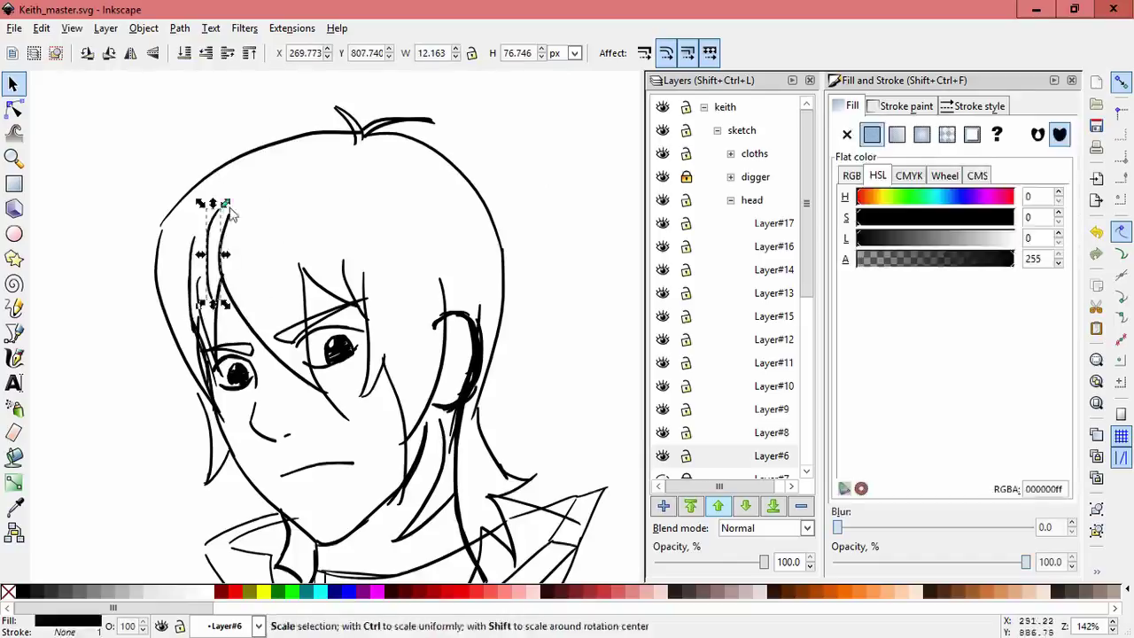
- Delete the leftover skull strokes at the temple beside the eye farther from the ear
left_click(216, 381)
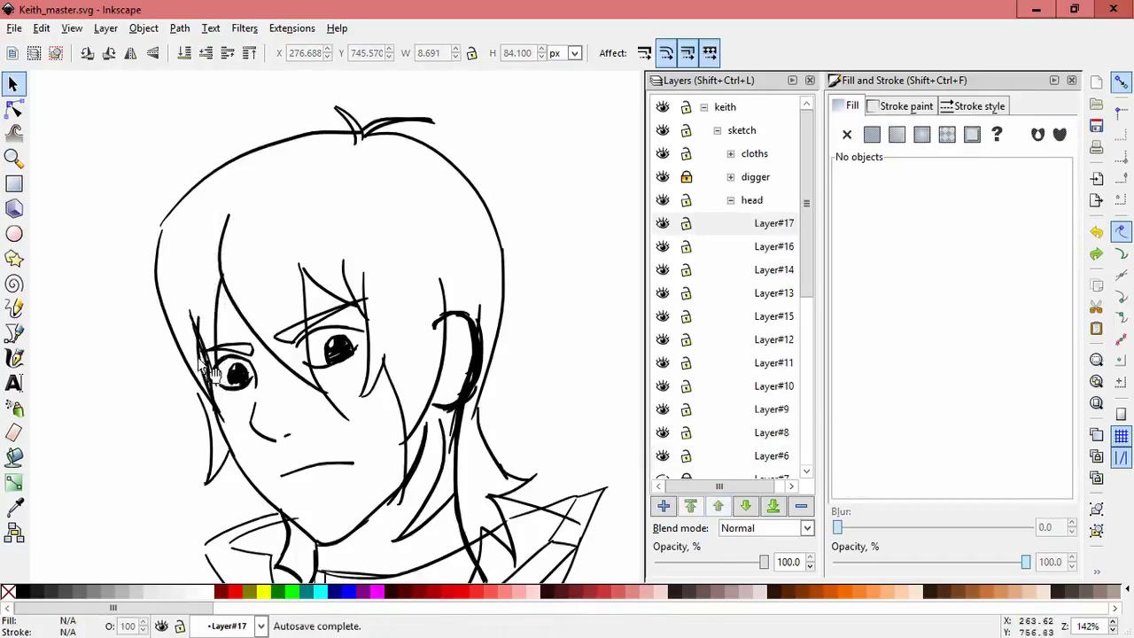
left_click(111, 379)
scroll(111, 379, "up", 2)
left_click(121, 240)
key("Delete")
left_click(398, 434)
left_click(337, 442)
left_click(200, 428)
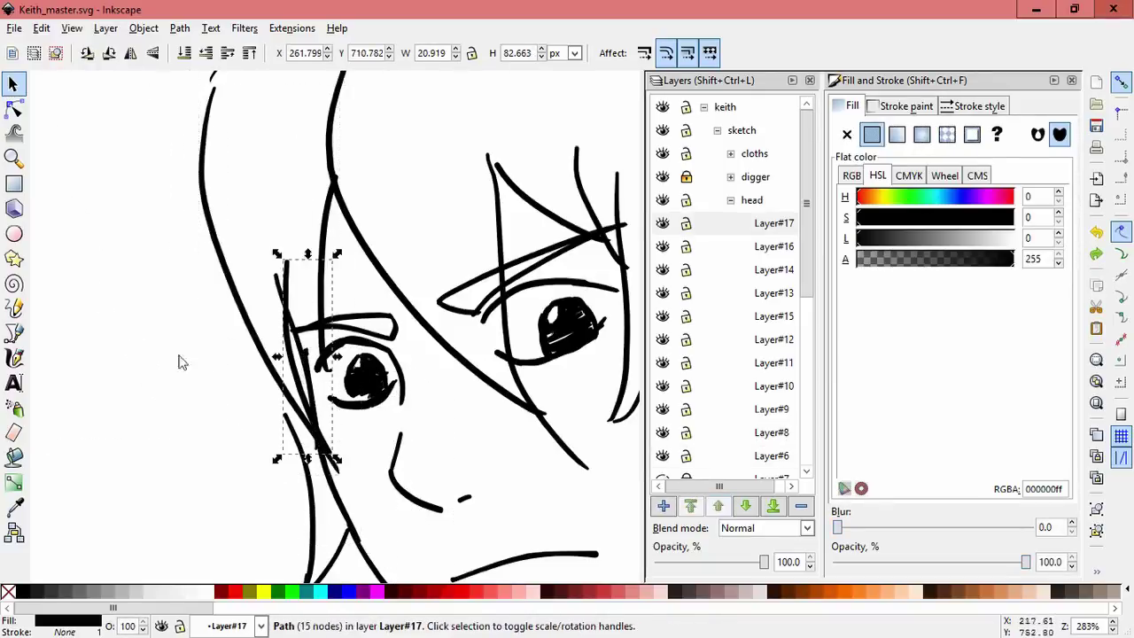
- Draw a thin black calligraphic hair strand of width 4 down the temple beside the eye farther from the ear
key("c")
scroll(291, 265, "down", 1)
scroll(299, 299, "up", 3)
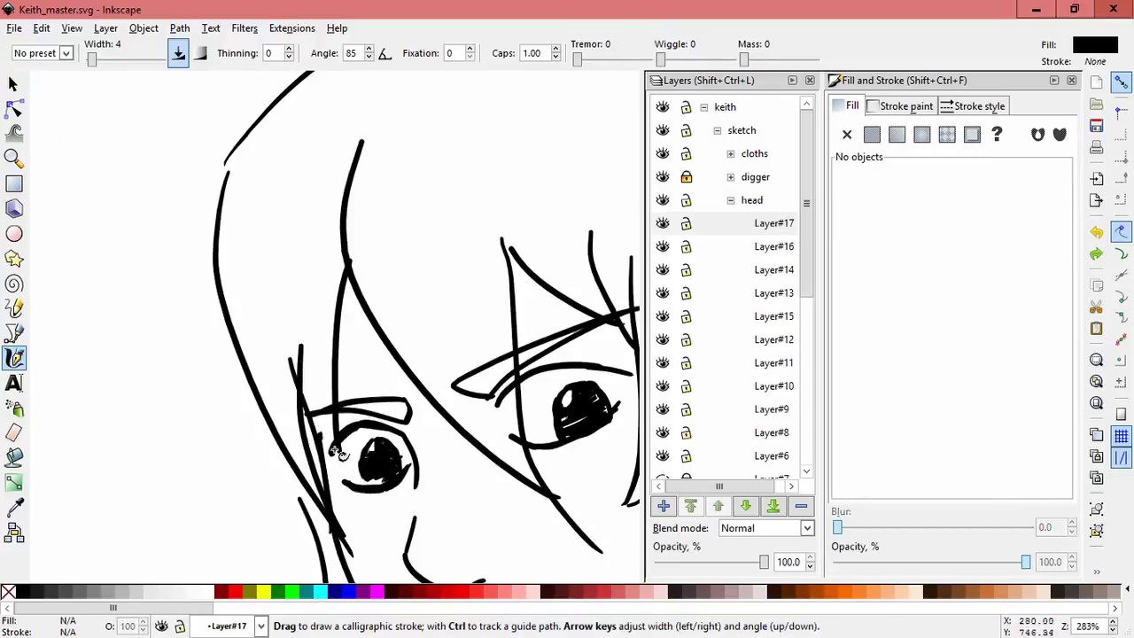
key("1")
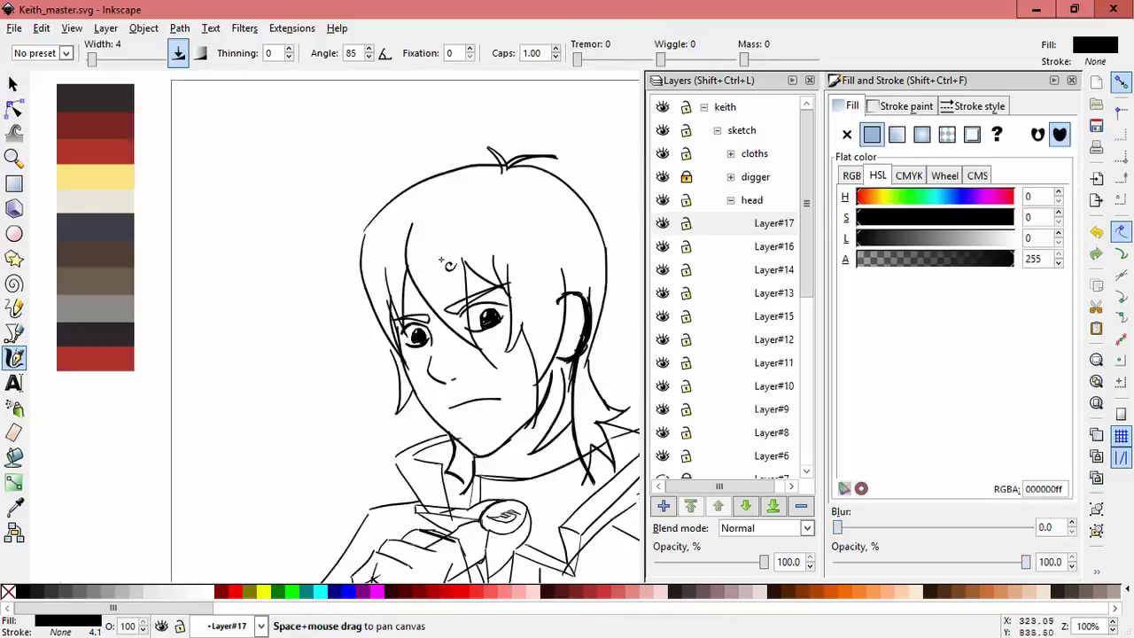
left_click_drag(440, 260, 311, 238)
- Stretch the long diagonal hair strand between the eyes slightly so its tip reaches the neighbouring strand
double_click(13, 83)
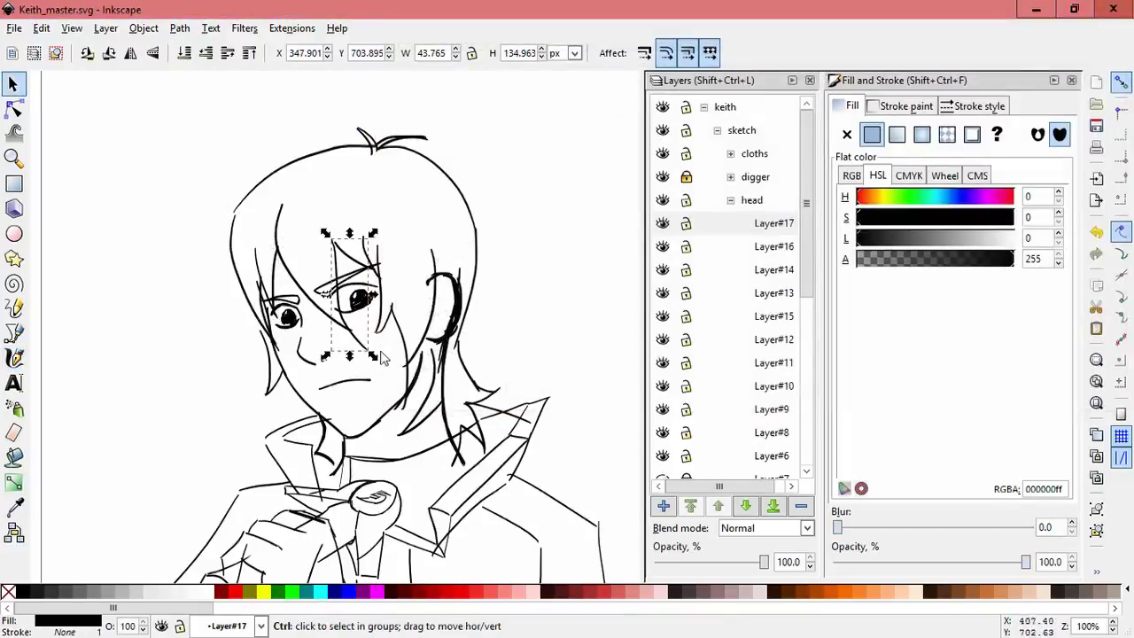
scroll(383, 356, "up", 1)
key("Escape")
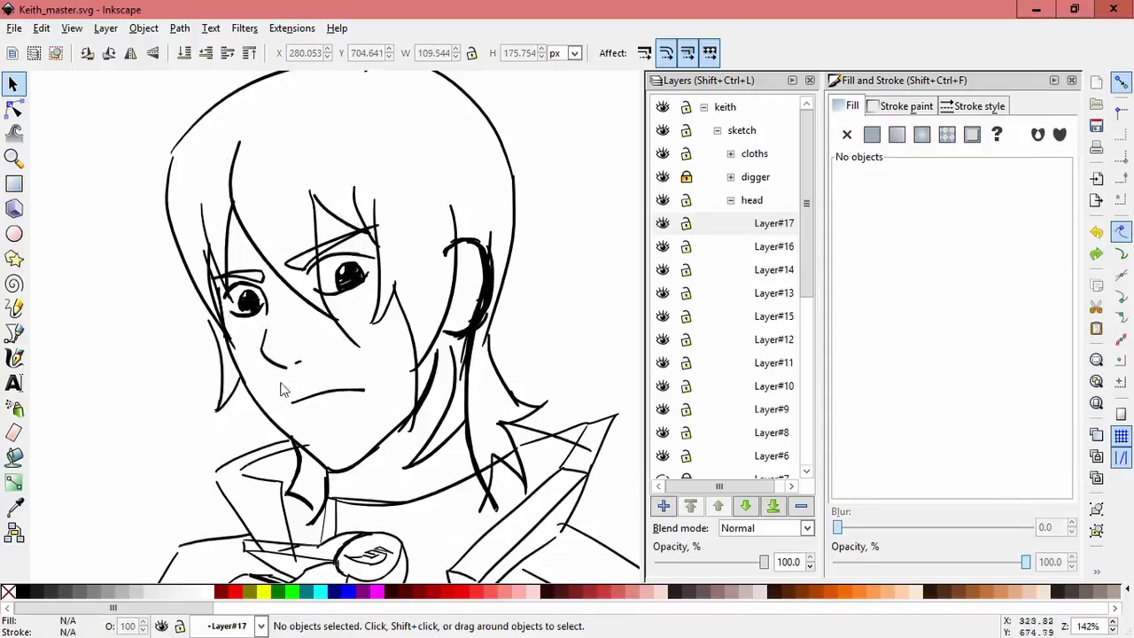
left_click(337, 317)
left_click_drag(341, 329, 229, 191)
left_click(388, 341)
left_click(314, 368)
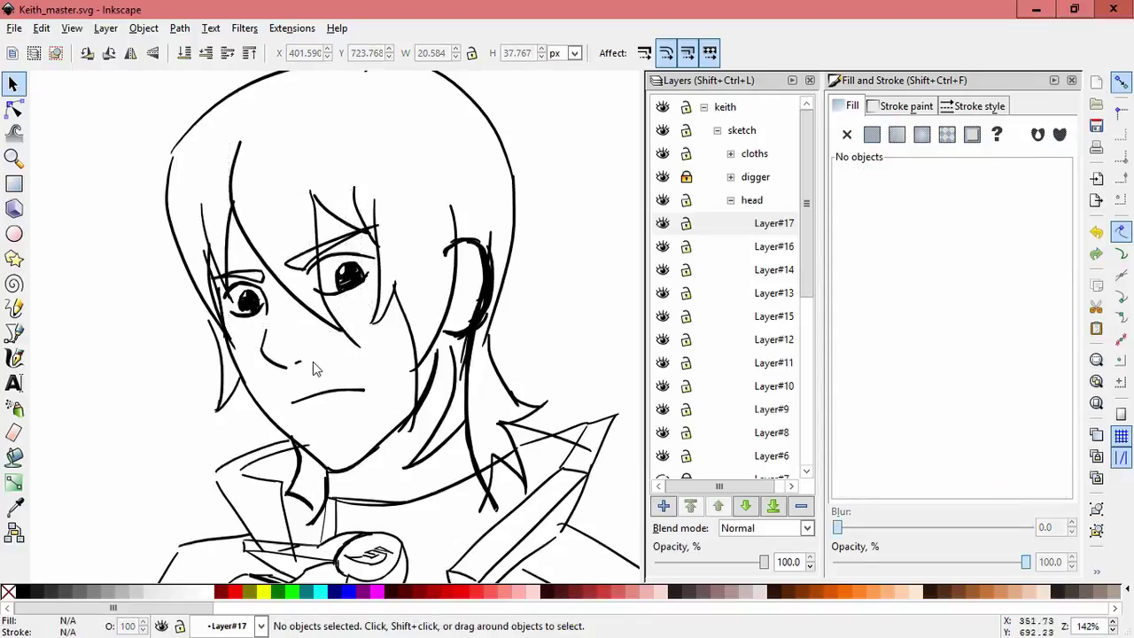
- Stretch the small side hair lock up to the head outline, about 16 px wide and 89 px tall
left_click(200, 257)
scroll(161, 306, "up", 2)
left_click_drag(161, 305, 248, 215)
left_click(203, 349)
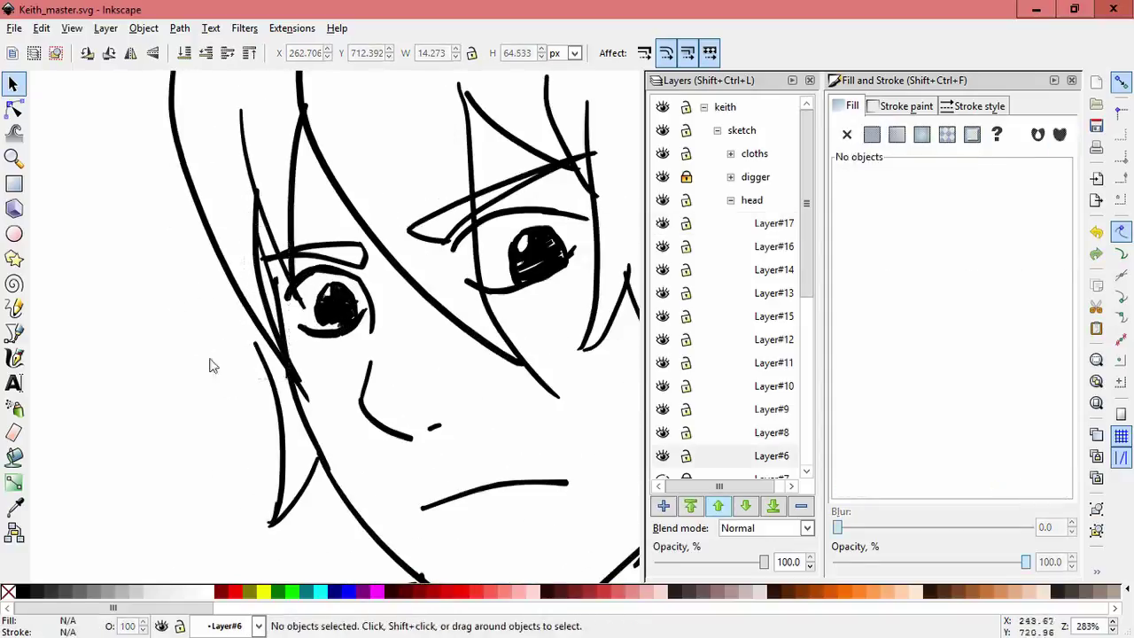
left_click(291, 298)
left_click_drag(344, 483, 339, 467)
left_click(230, 372)
left_click(266, 354)
left_click_drag(256, 331, 245, 316)
left_click(262, 511)
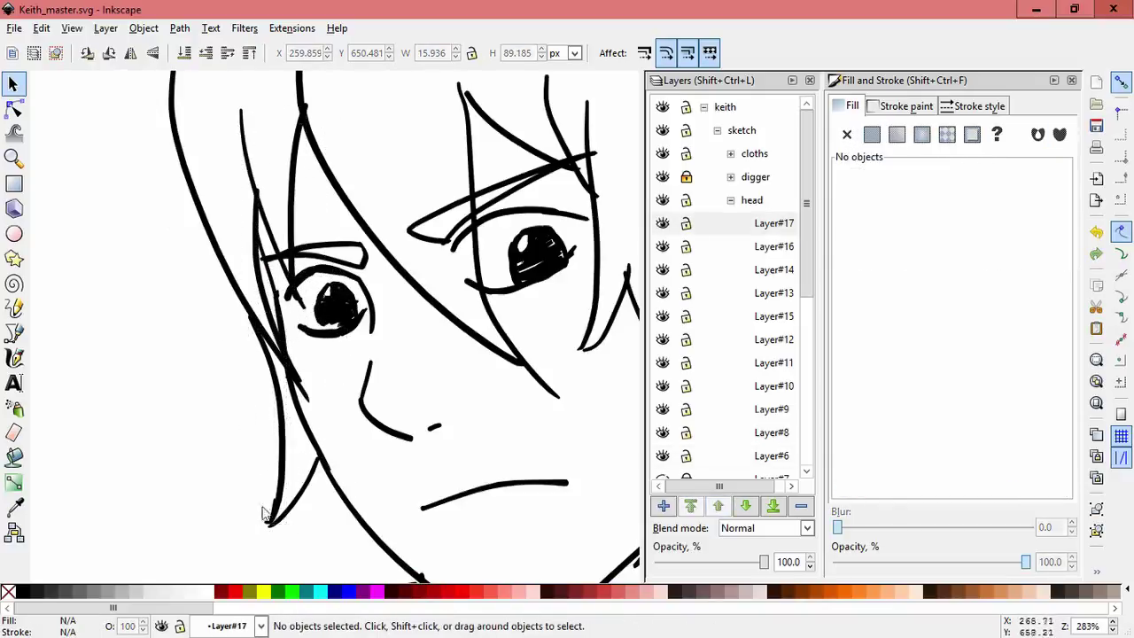
- Delete the duplicate strokes that thicken the top, inside and back edge of the ear outline
scroll(254, 529, "down", 2)
scroll(455, 265, "down", 1)
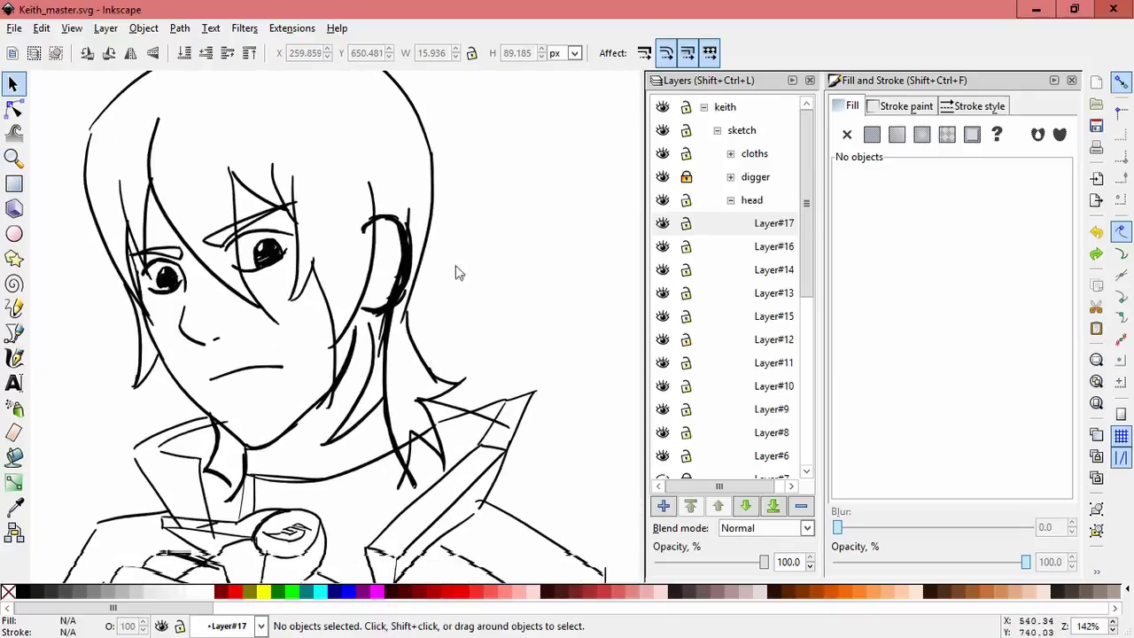
left_click(400, 345)
left_click(481, 227)
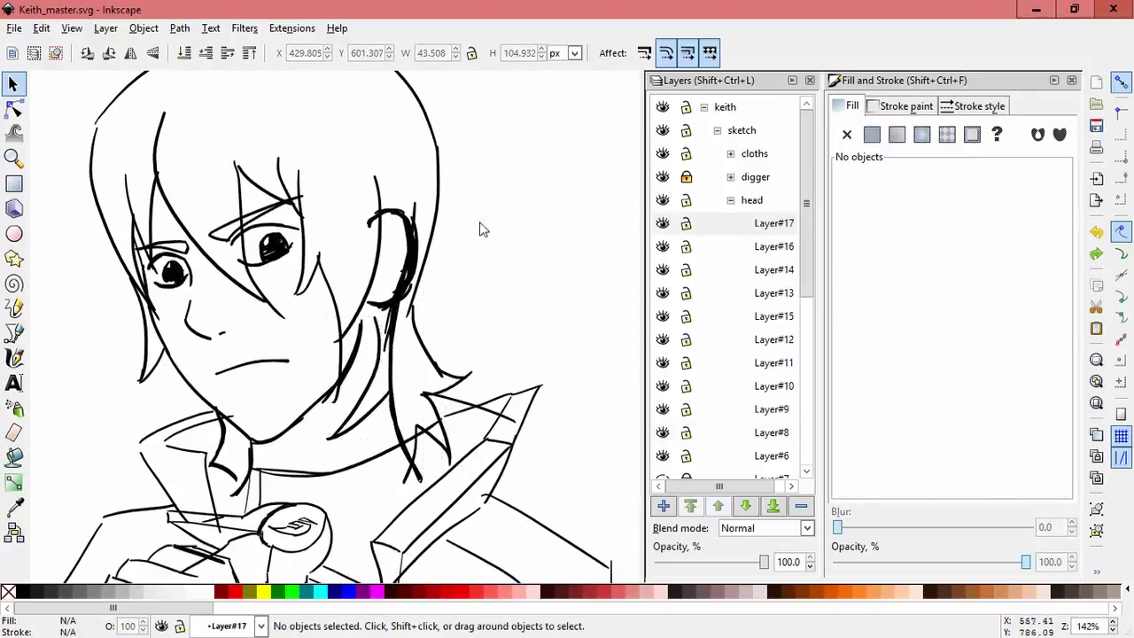
left_click(410, 232)
key("Escape")
left_click(397, 252)
key("Escape")
left_click(389, 270)
key("Escape")
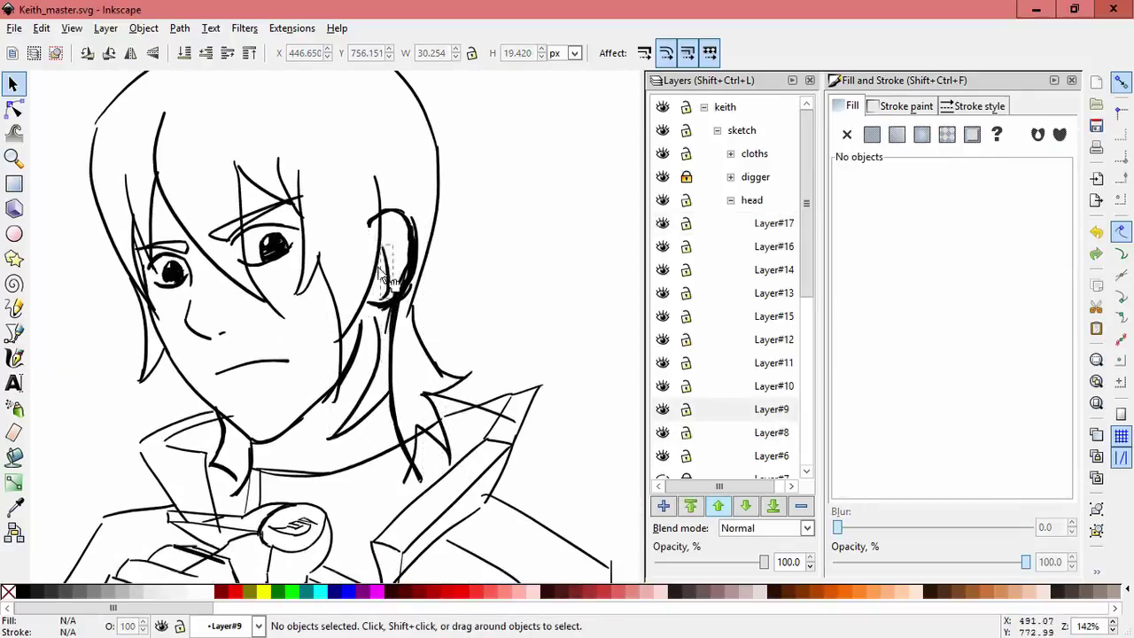
left_click(418, 283)
left_click(389, 301)
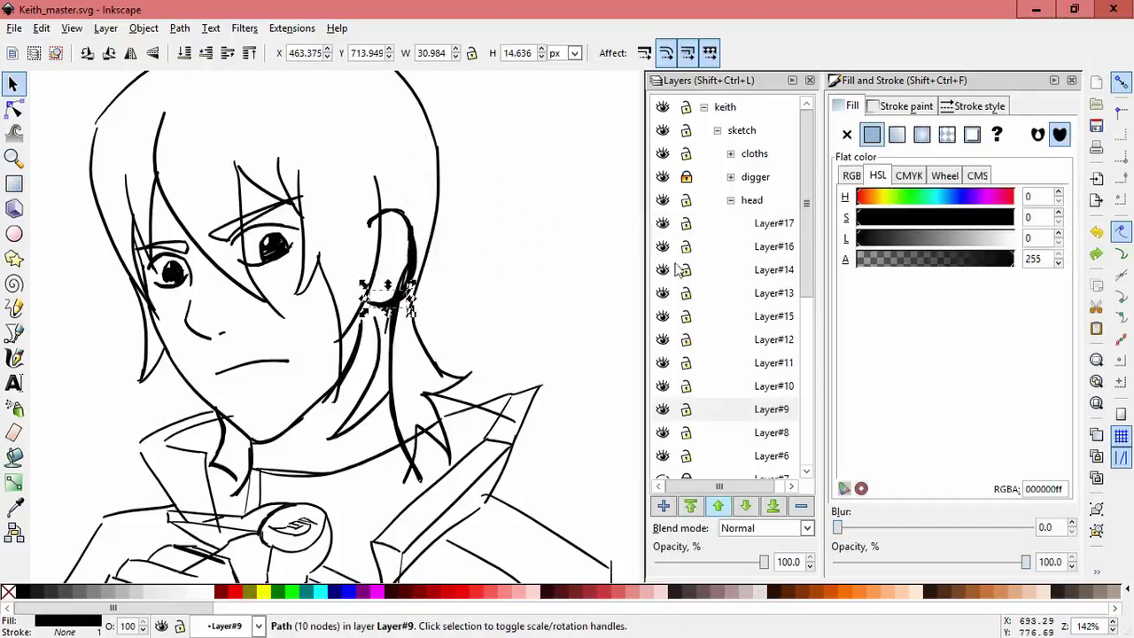
- Lock the head layers except Layer#9 and delete the remaining duplicate ear strokes on it
left_click_drag(686, 386, 689, 331)
left_click_drag(807, 233, 816, 310)
left_click(429, 319)
left_click(403, 248)
left_click(475, 293)
left_click_drag(467, 319, 388, 356)
- Hide and show Layer#8 to identify its strokes, and make it the only unlocked head layer
left_click(662, 282)
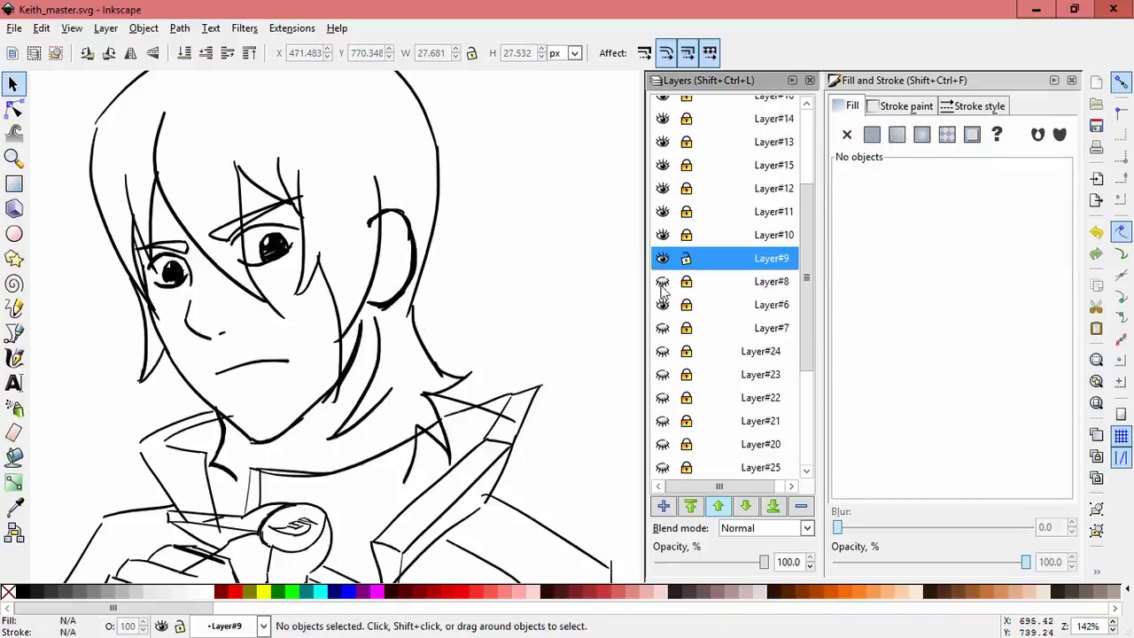
left_click(524, 265)
left_click(524, 282)
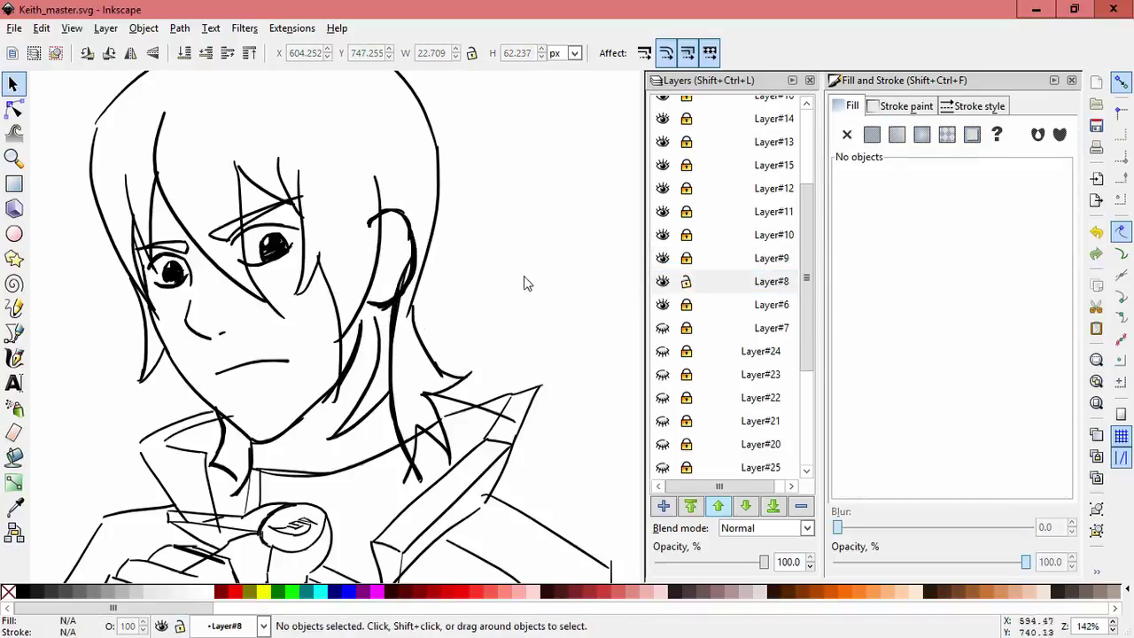
- Identify the strokes on Layer#8, lock Layer#17 and add a new layer directly above Layer#8
scroll(675, 123, "up", 1)
left_click(726, 342)
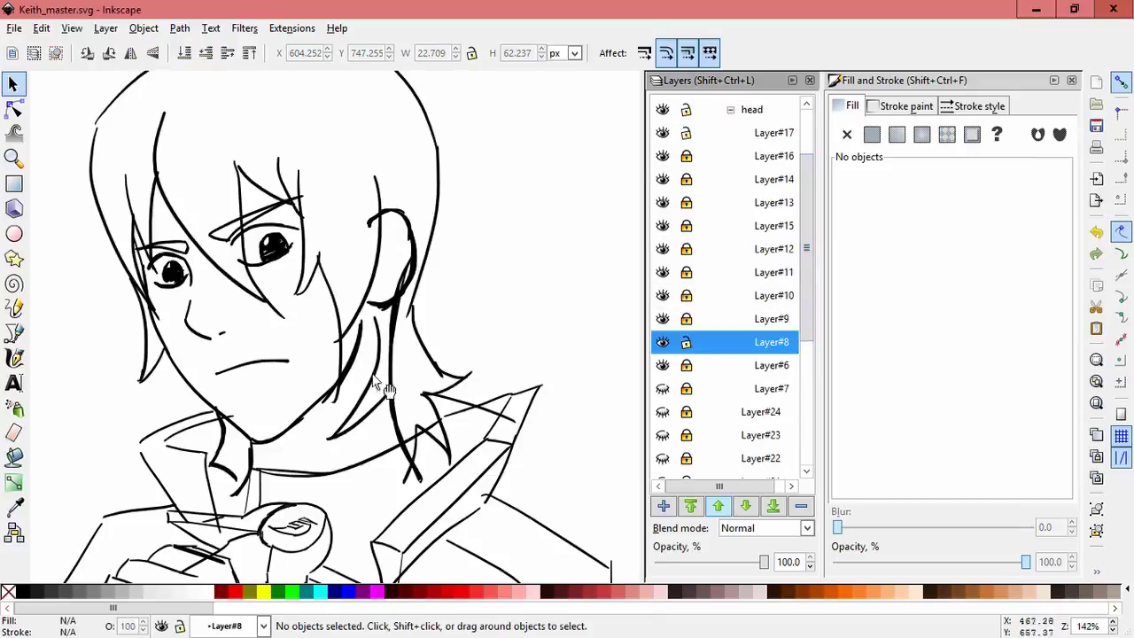
left_click(421, 365)
left_click(367, 411)
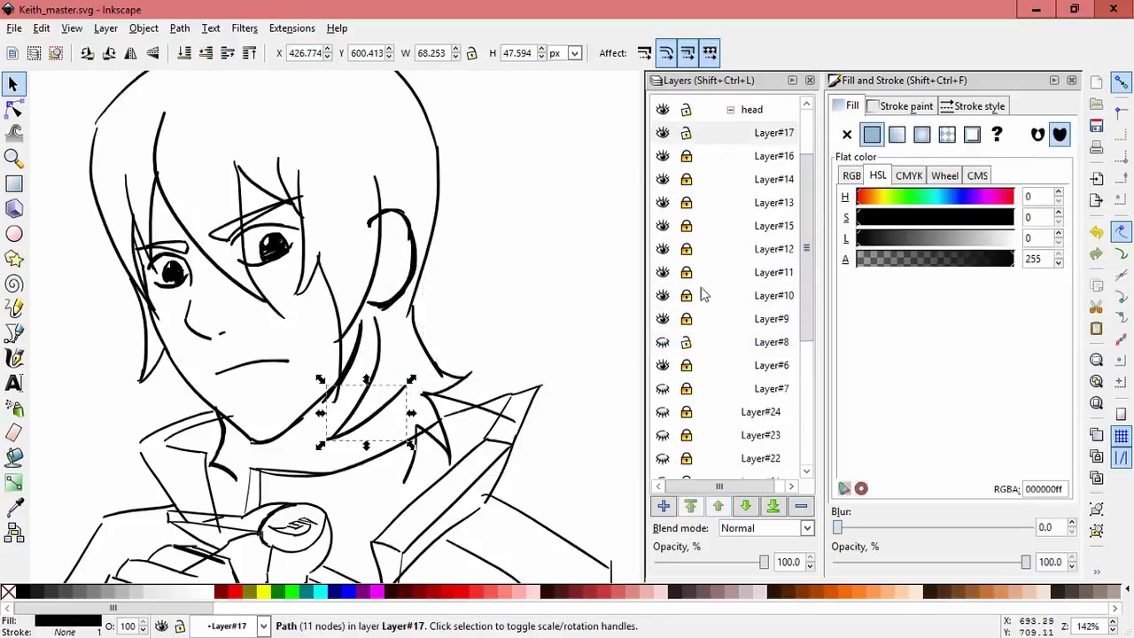
left_click(685, 132)
left_click(698, 345)
key("shift+ctrl+n")
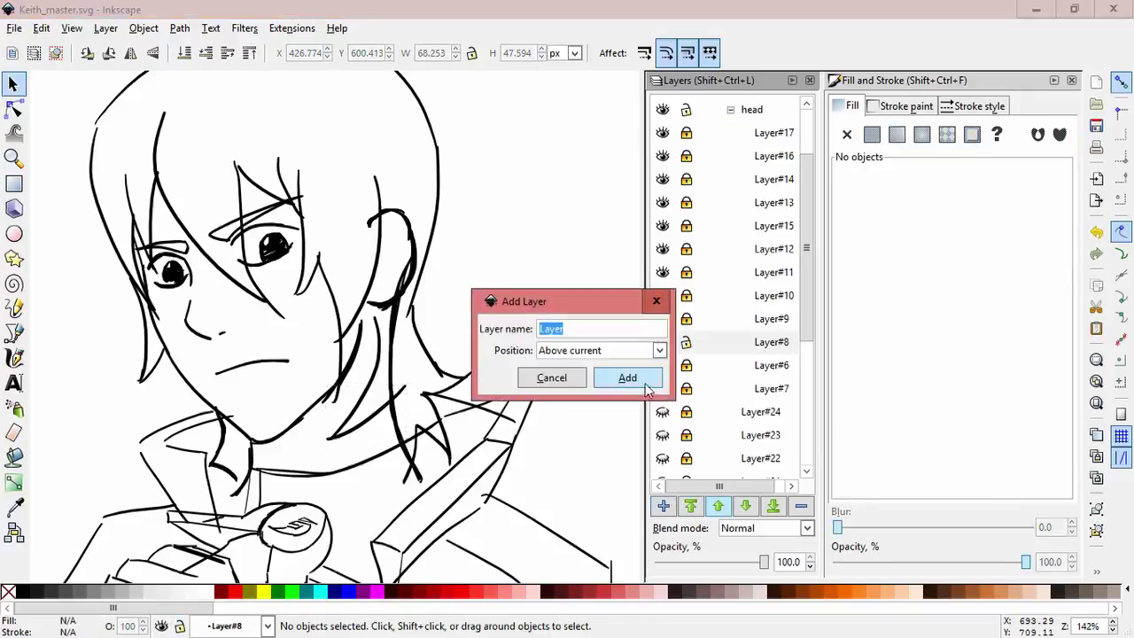
left_click(652, 379)
- Cover the leftover lines running from behind the ear down to the neck with white calligraphic strokes of width 4
key("c")
left_click_drag(491, 288, 554, 359)
key("ctrl+z")
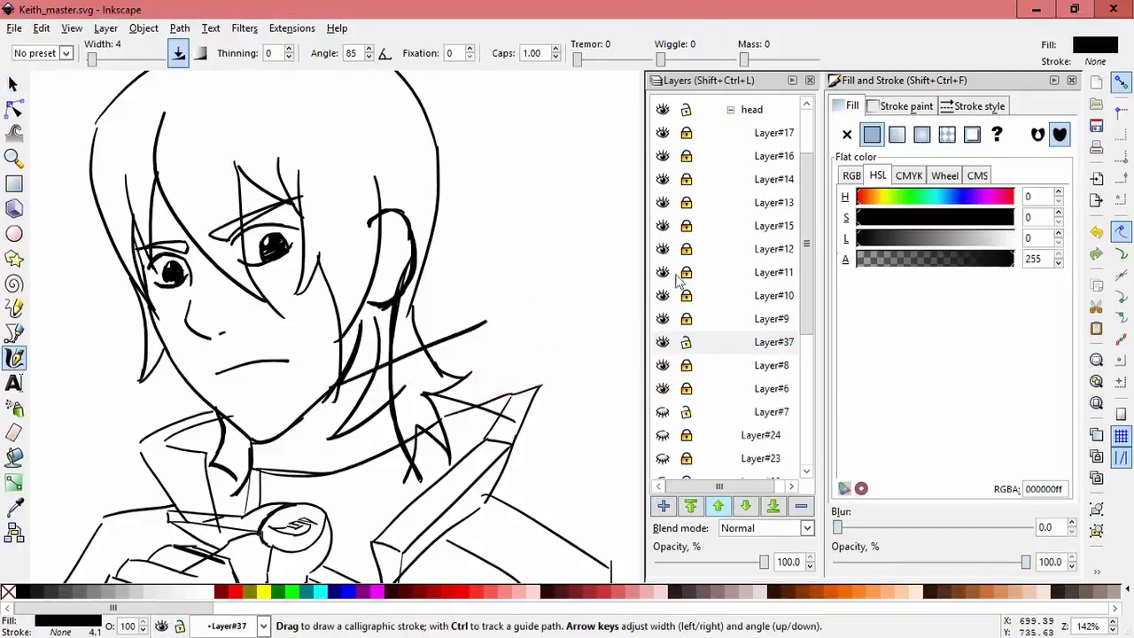
left_click_drag(397, 398, 403, 390)
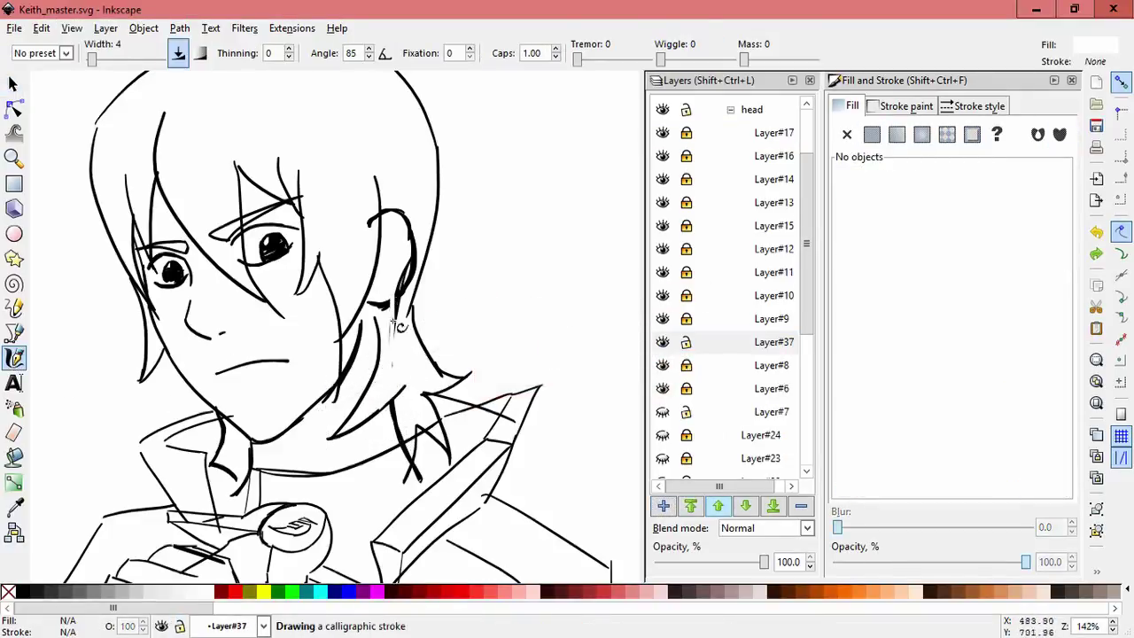
left_click_drag(401, 294, 398, 301)
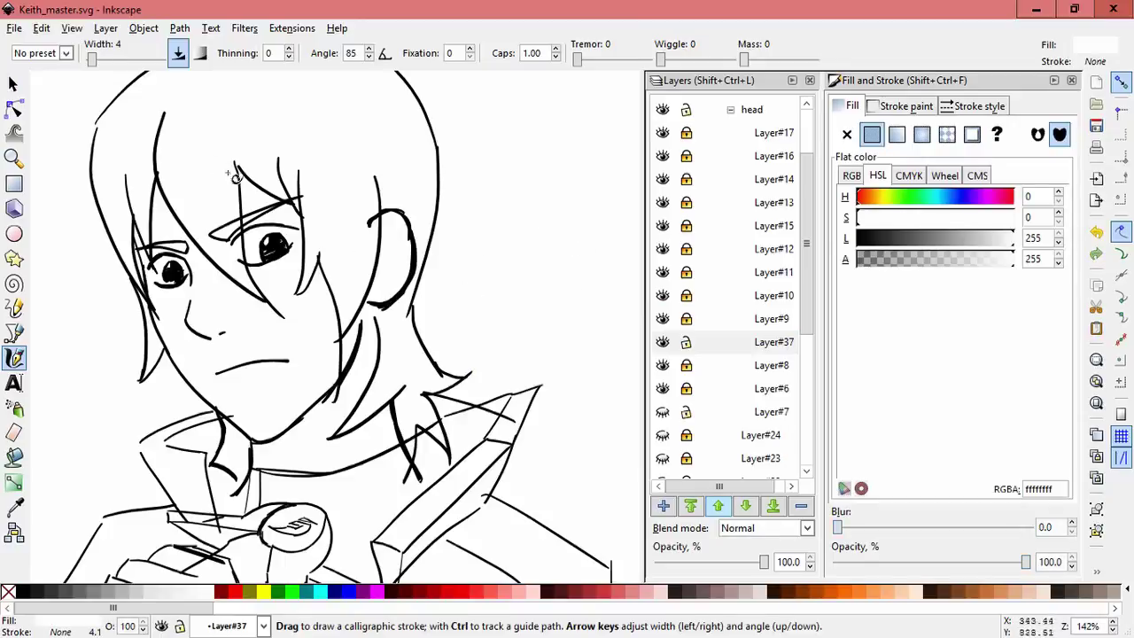
- Unlock Layer#17 and reshape the hair strand in front of the ear to about 35 px wide and 185 px tall
left_click(14, 82)
left_click(331, 365)
left_click(685, 132)
left_click(331, 365)
left_click_drag(310, 413, 304, 368)
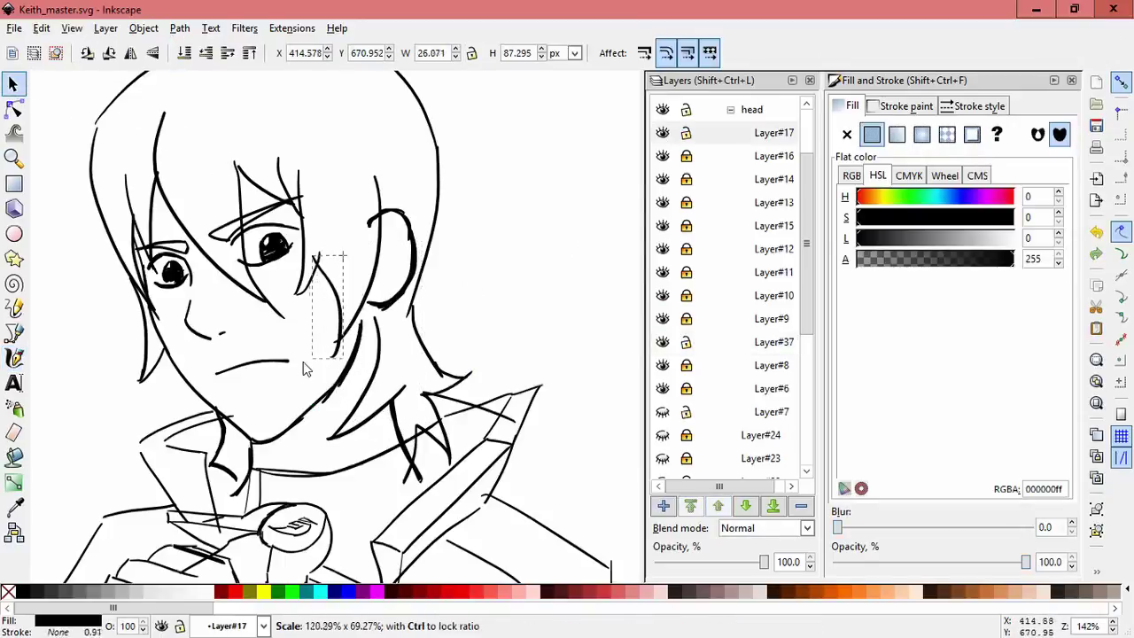
key("Escape")
left_click_drag(380, 214, 363, 177)
left_click(535, 304)
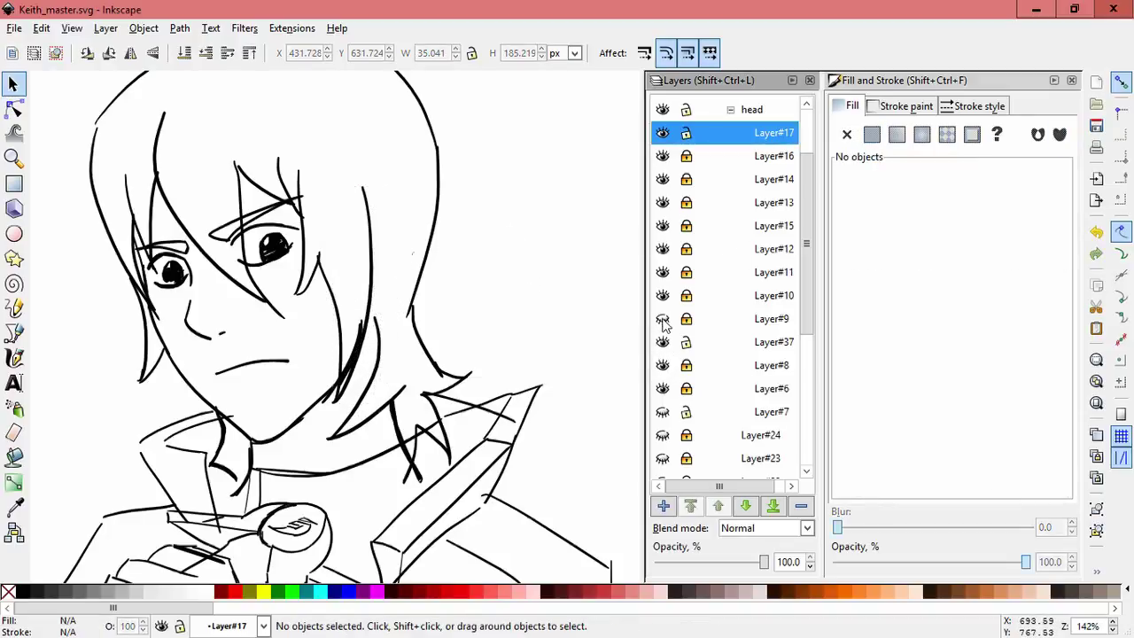
- Paint white calligraphic strokes on Layer#37 over the jawline section that shows between the two front hair strands
left_click(705, 342)
left_click(15, 357)
left_click_drag(342, 394, 366, 312)
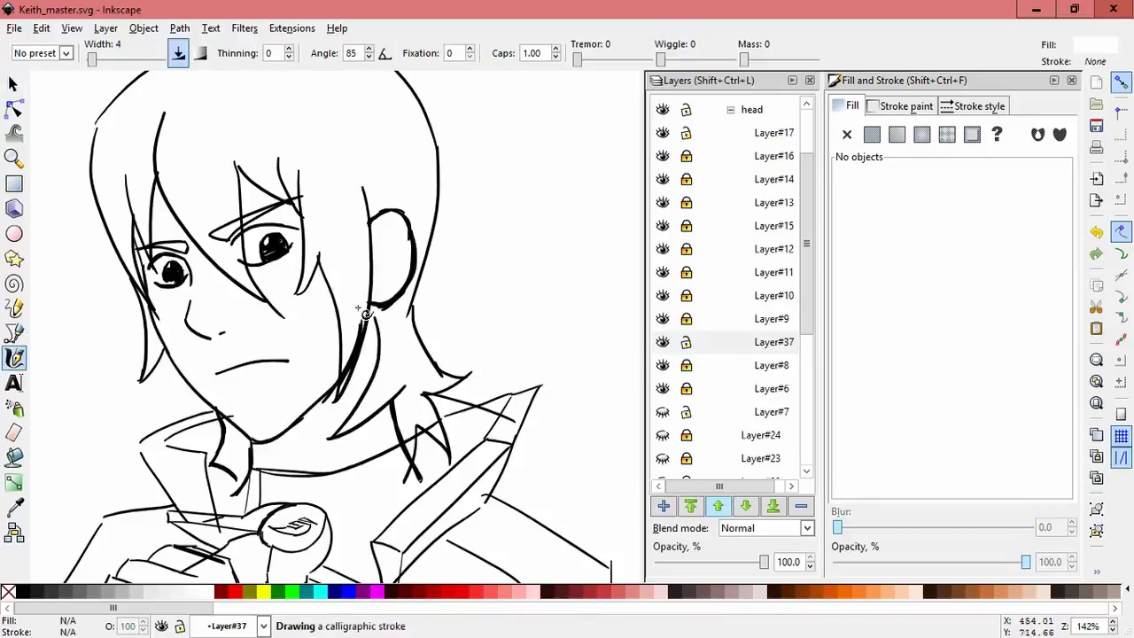
left_click_drag(350, 390, 354, 394)
scroll(523, 319, "down", 2)
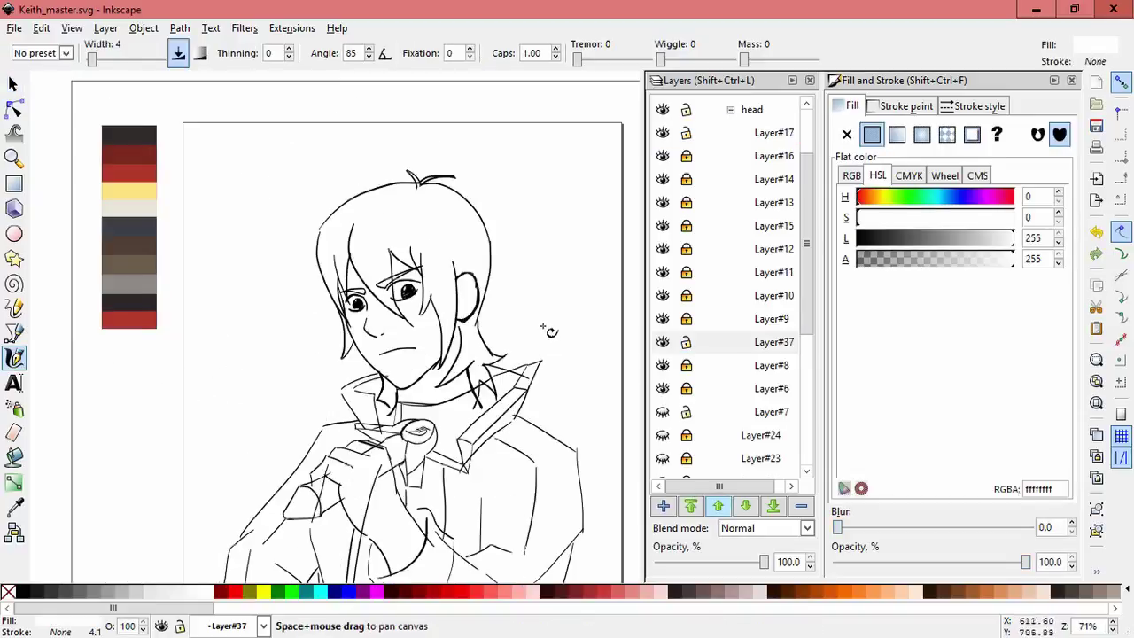
- Move the ear slightly up towards the hair strand and cover its overlapping edge with white strokes on Layer#9
scroll(496, 191, "up", 3)
key("s")
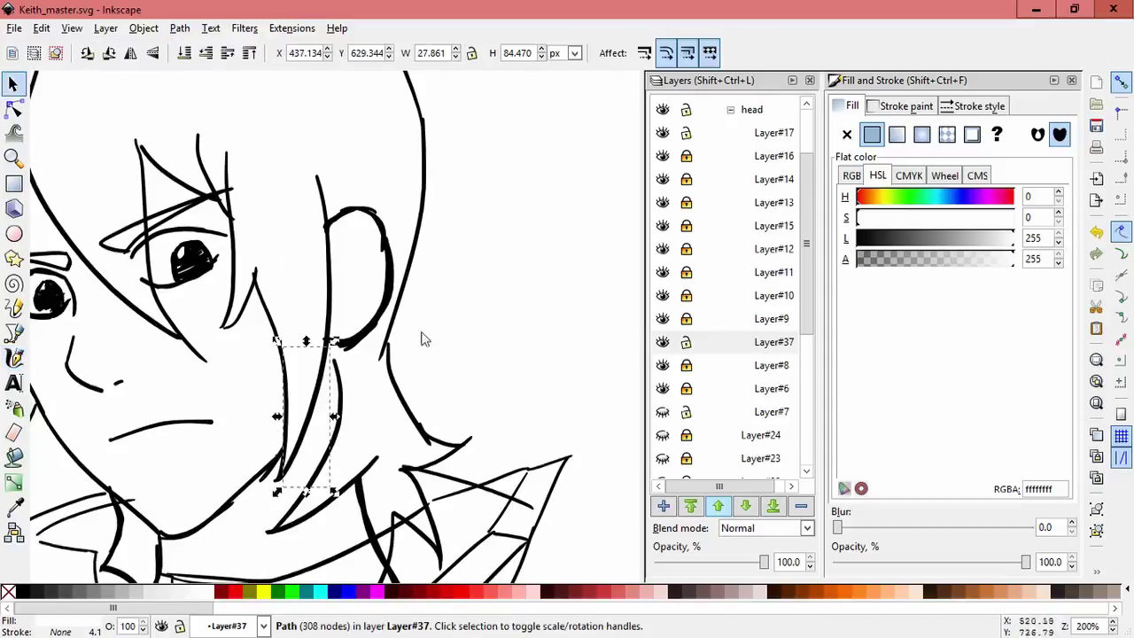
key("Escape")
left_click(387, 250)
left_click_drag(387, 250, 373, 235)
key("c")
left_click_drag(321, 305, 326, 310)
left_click_drag(317, 244, 318, 197)
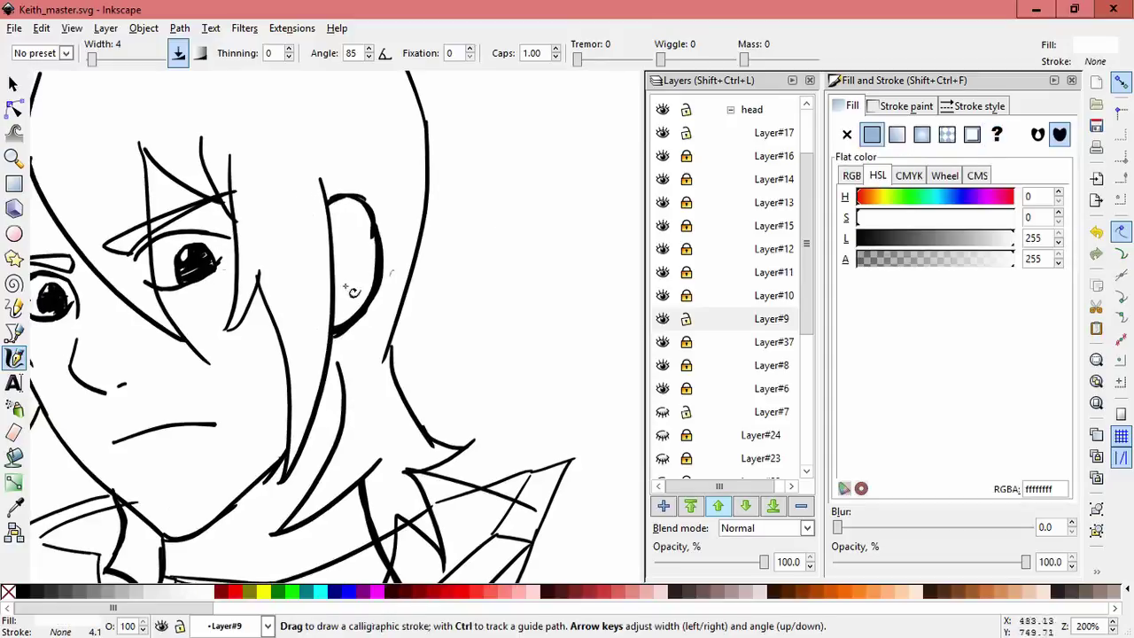
- Stretch the hair lock below the ear up to the earlobe, about 50 px wide and 123 px tall
key("s")
left_click_drag(317, 361, 314, 325)
left_click(317, 353)
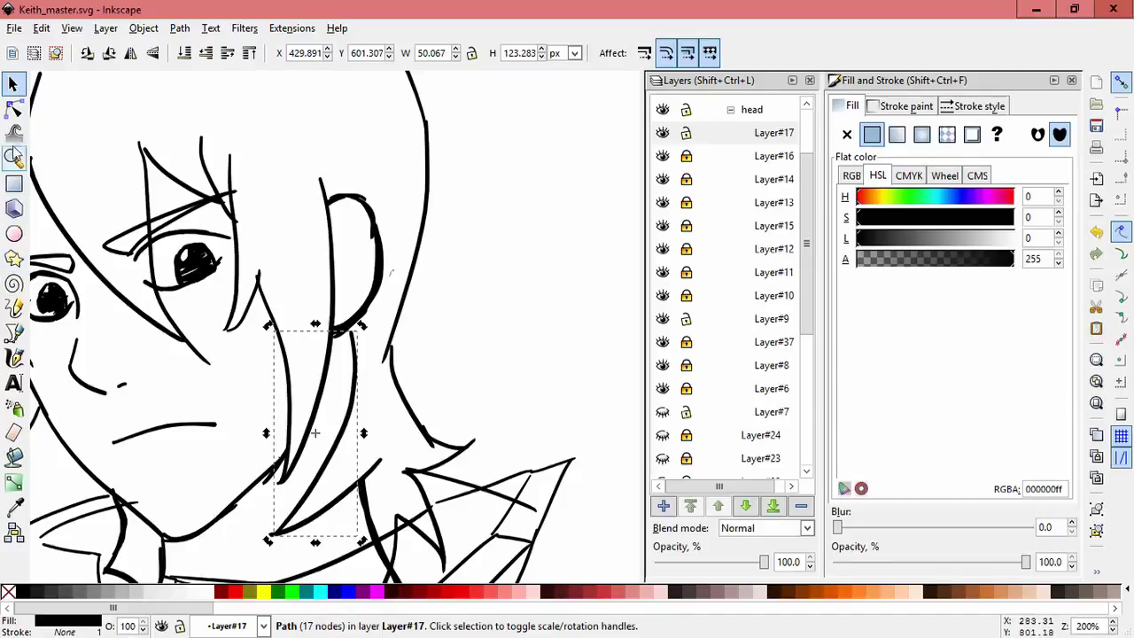
- Push the lock's lower tip onto the adjoining hair line with the Tweak tool and fit the lock to about 48 by 130 px
double_click(15, 131)
key("Escape")
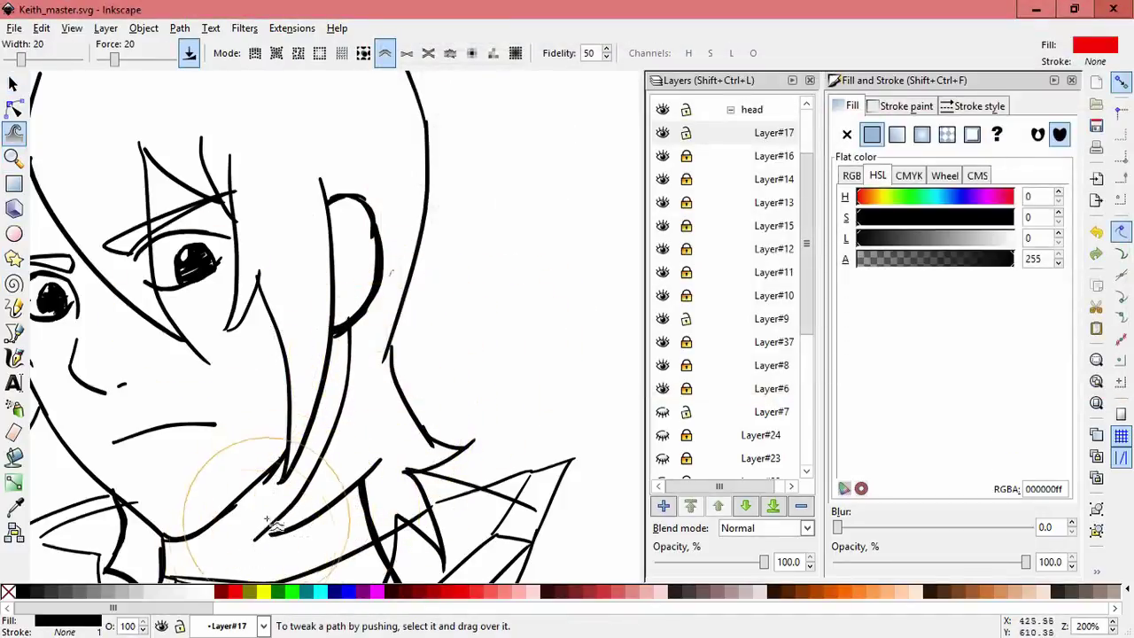
mouse_move(261, 526)
left_mouse_down()
mouse_move(279, 446)
mouse_move(251, 507)
mouse_move(254, 548)
mouse_move(257, 512)
left_mouse_up()
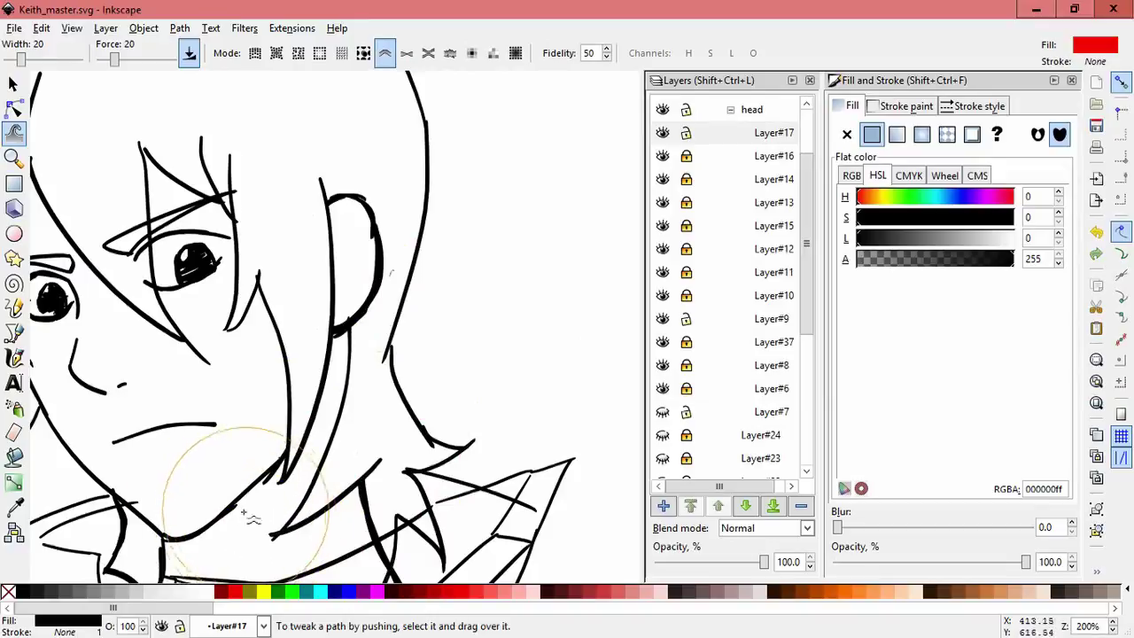
key("s")
left_click(329, 443)
left_click(529, 329)
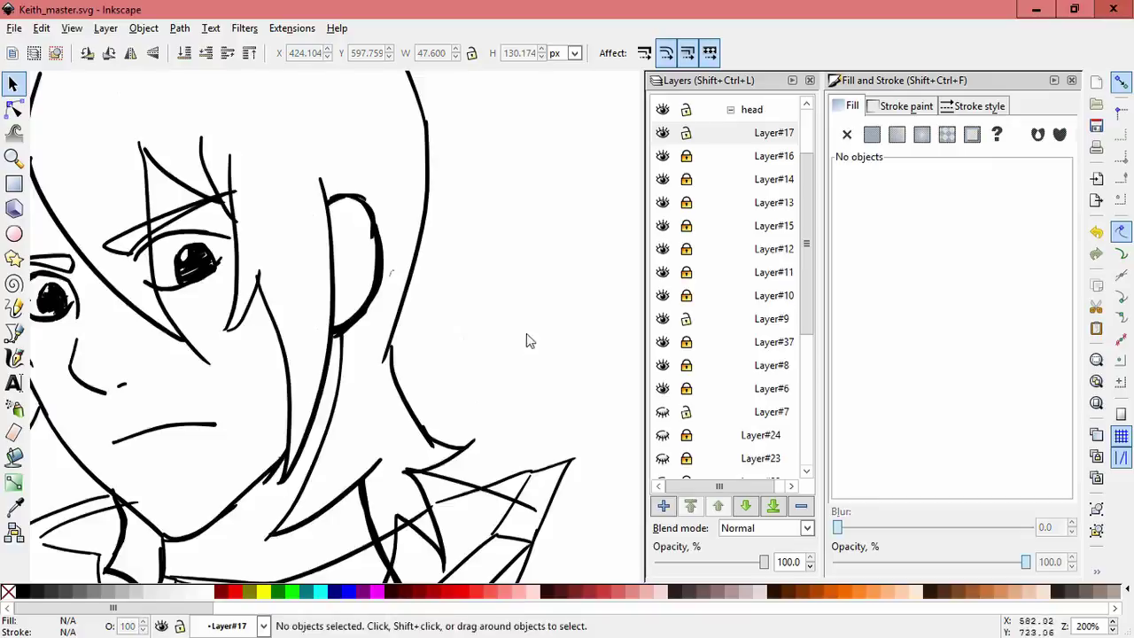
- Examine the front hair strand, the white cover stroke and the ear against the whole figure
scroll(535, 340, "down", 3)
scroll(431, 254, "up", 2)
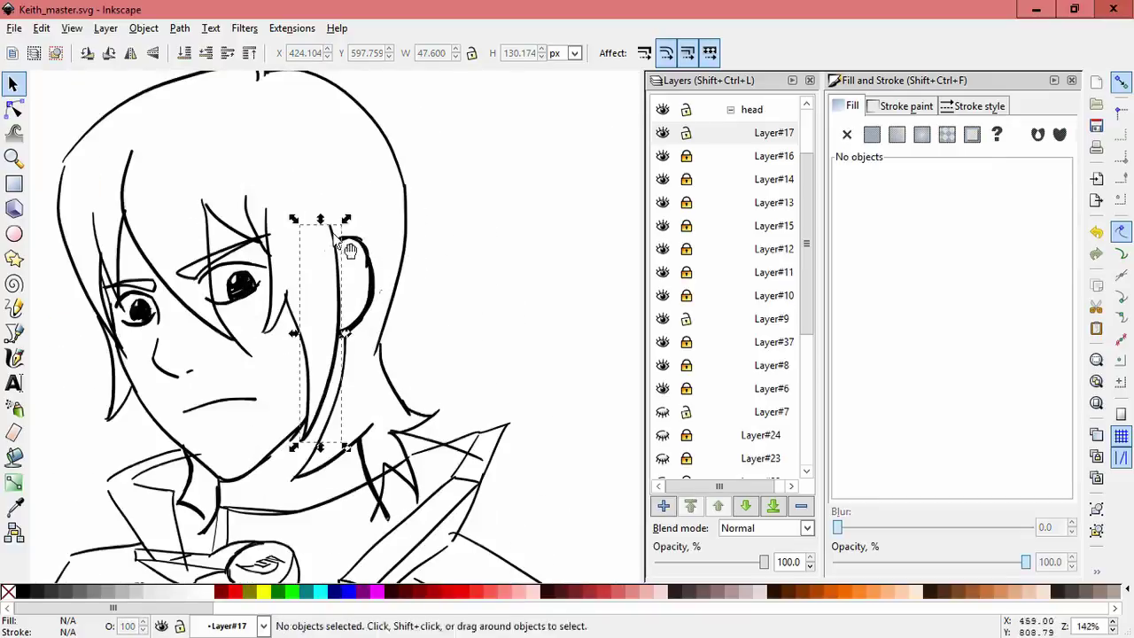
left_click(359, 232)
left_click(354, 292)
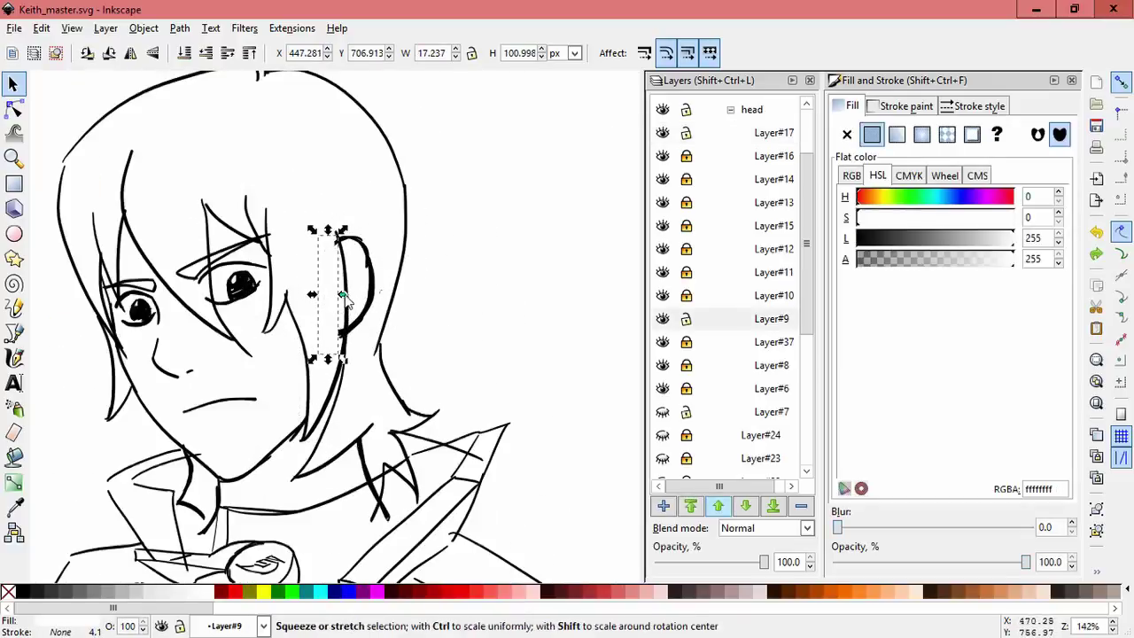
left_click(478, 260)
scroll(443, 319, "down", 1)
scroll(442, 292, "down", 1)
left_click(425, 266)
left_click(513, 315)
scroll(541, 306, "down", 2)
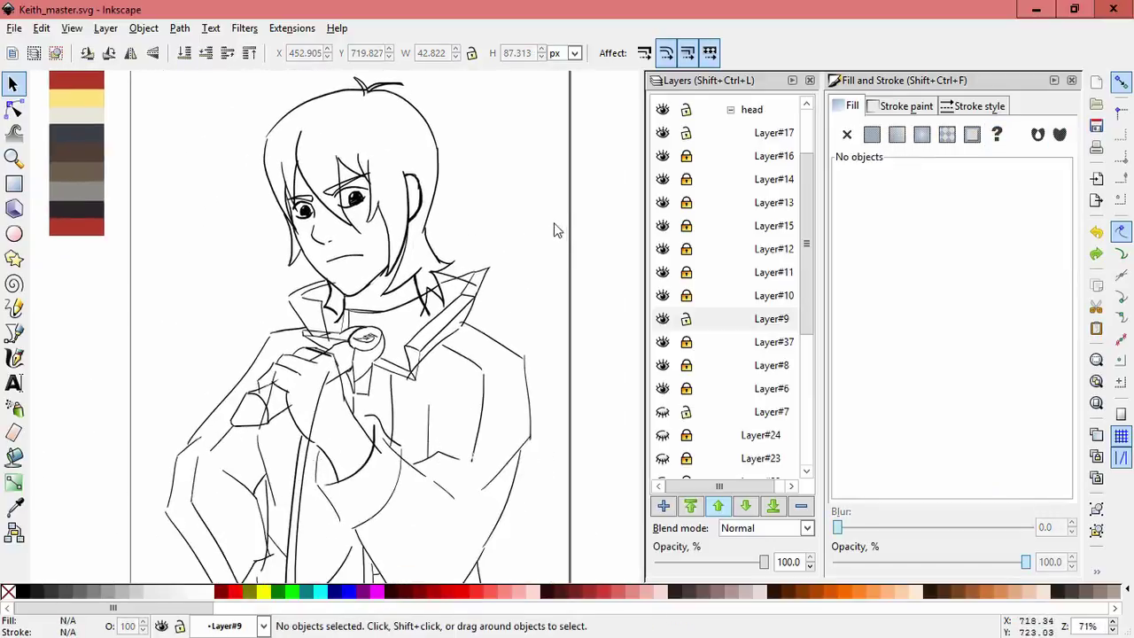
scroll(522, 235, "down", 1)
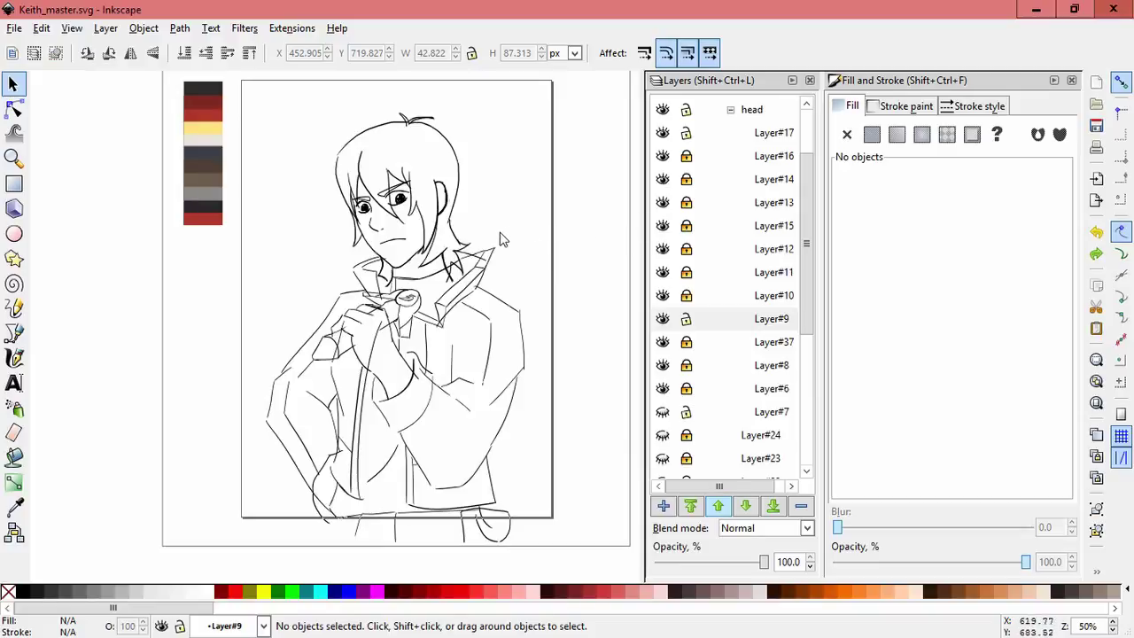
- Collapse the head group and add a new layer directly above it in the sketch group
scroll(500, 239, "up", 3)
left_click(670, 321)
scroll(666, 212, "up", 2)
left_click(662, 201)
left_click(663, 202)
left_click(731, 183)
left_click(663, 505)
left_click(634, 393)
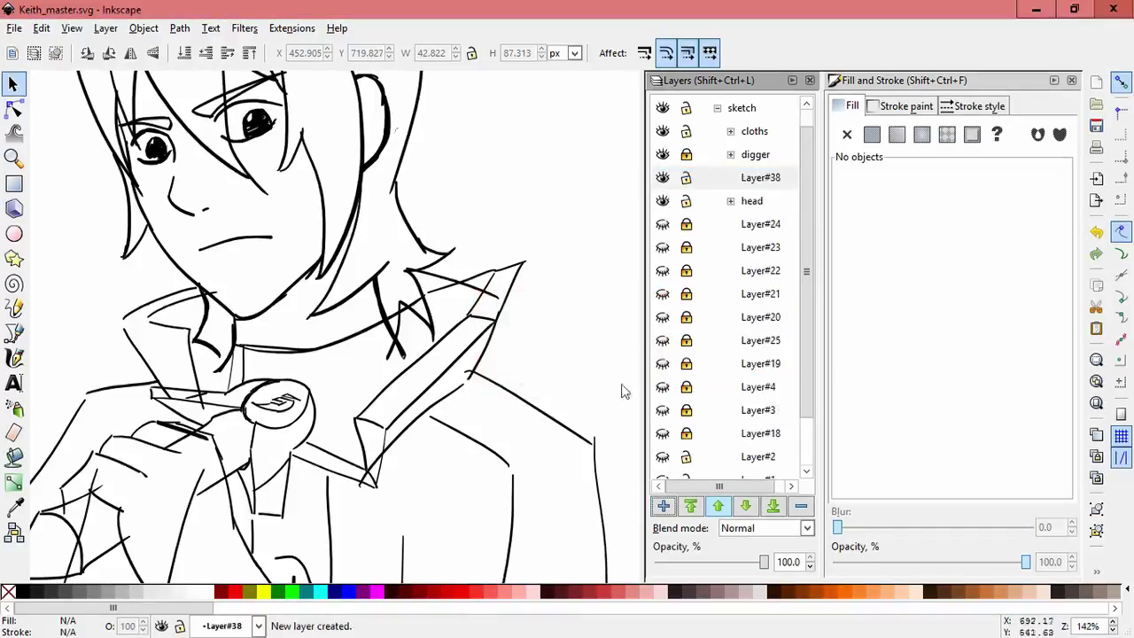
- Lock the head group and paint white strokes on Layer#38 over the hair strands hanging across the collar
left_click(664, 202)
left_click(664, 202)
left_click(15, 357)
mouse_move(388, 352)
left_mouse_down()
mouse_move(423, 311)
mouse_move(372, 425)
left_mouse_up()
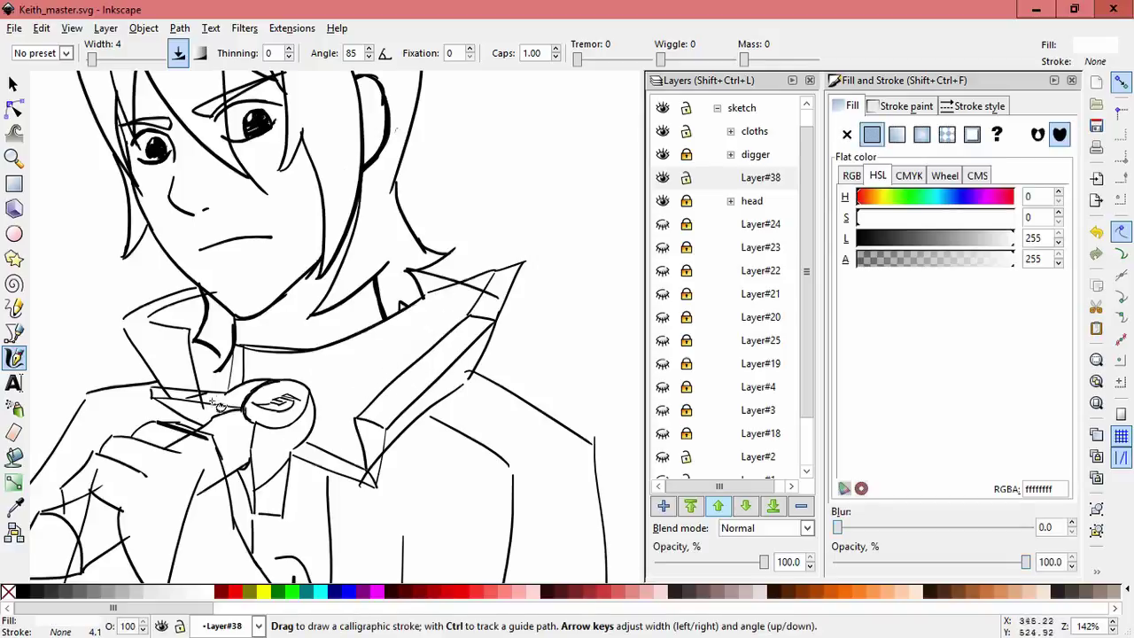
key("Escape")
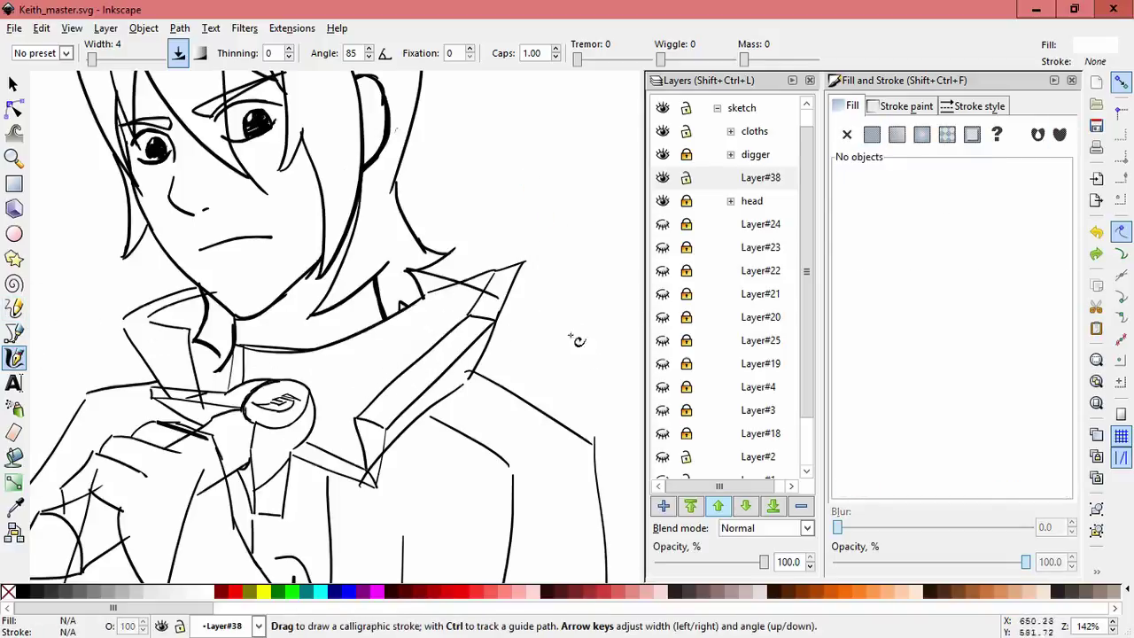
left_click(755, 177)
left_click(708, 512)
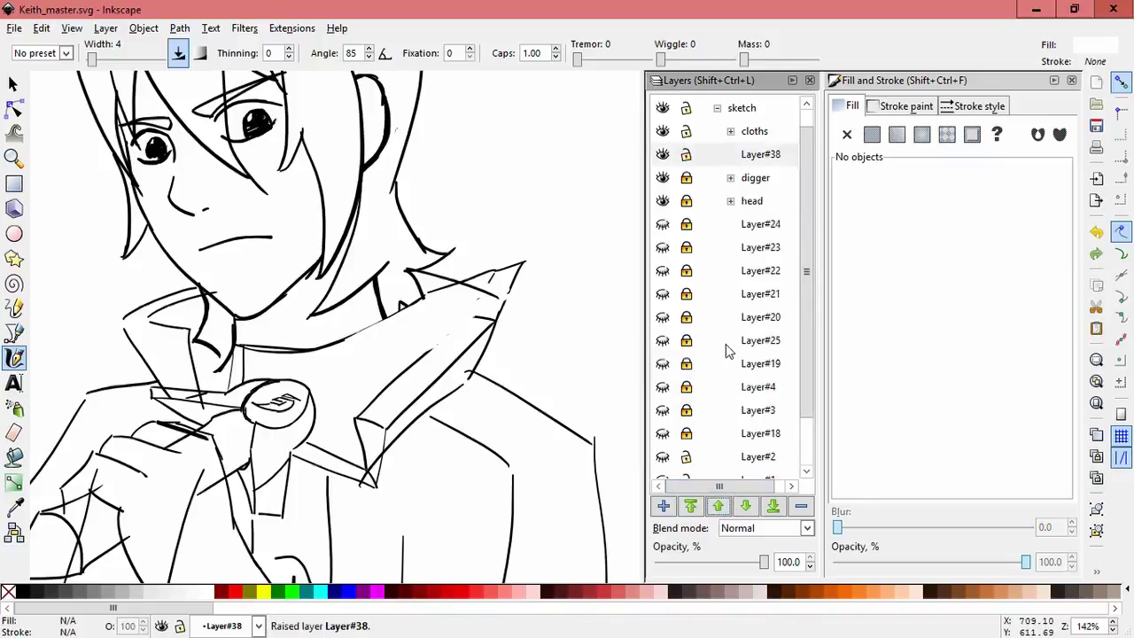
key("ctrl+z")
- Raise the digger group above cloths and place Layer#38 between digger and cloths
left_click(760, 154)
left_click(718, 505)
left_click(760, 177)
left_click(718, 506)
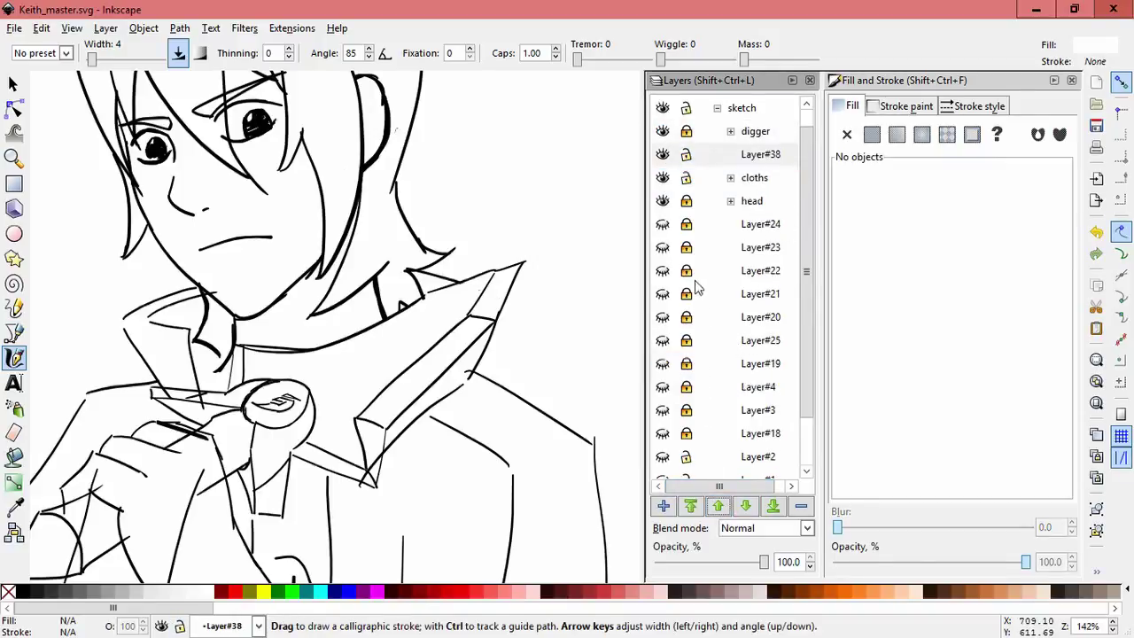
left_click(670, 157)
- Add a new layer at the top of the cloths group and ink short black strokes at the hair tip by the collar
left_click(754, 177)
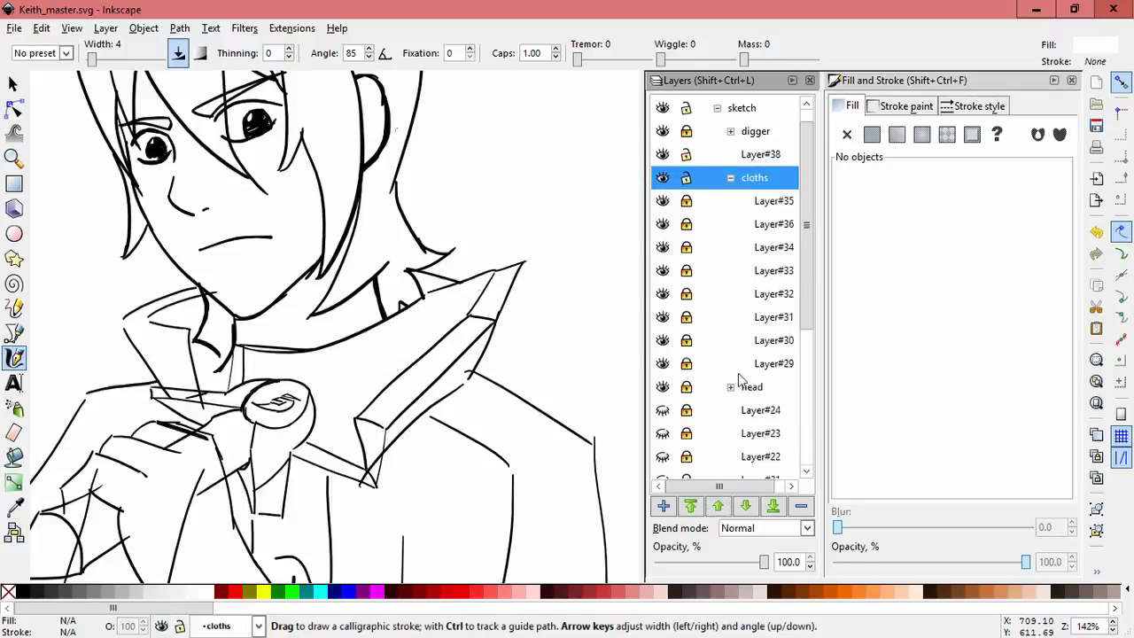
key("shift+ctrl+n")
key("Return")
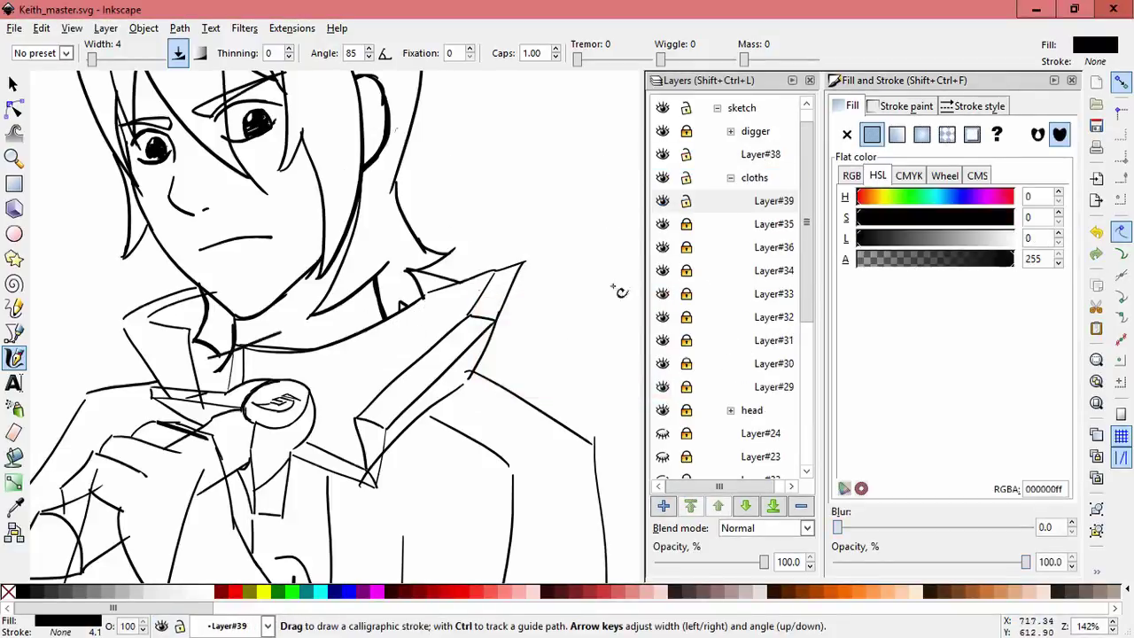
scroll(237, 357, "up", 2)
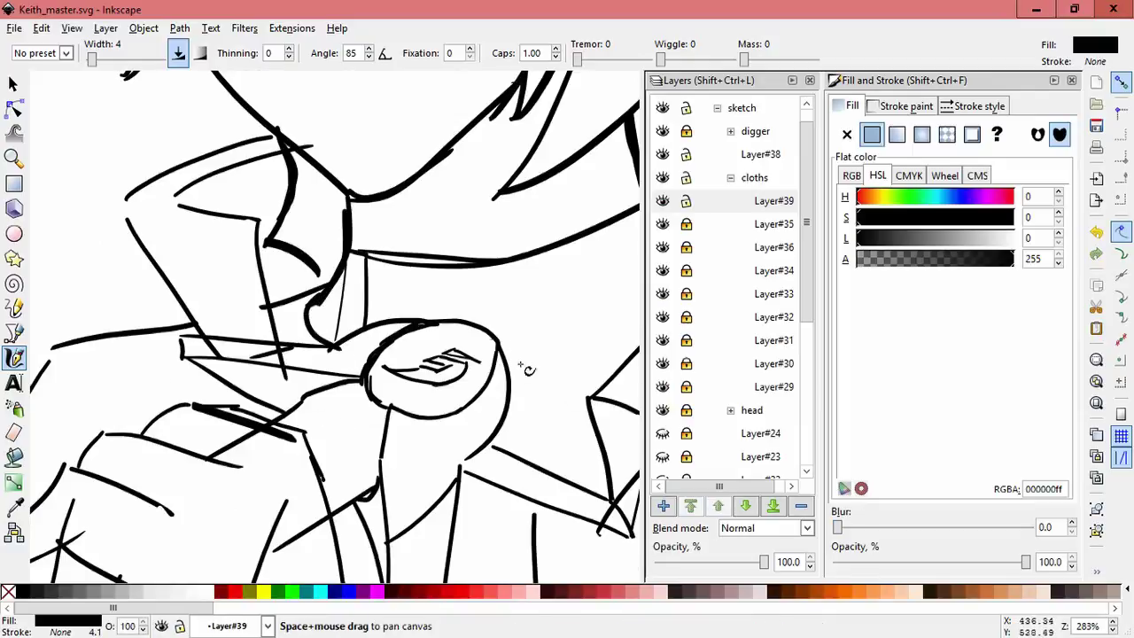
scroll(531, 355, "down", 3)
left_click(572, 233)
key("ctrl+z")
- Unlock the sublayers of the cloths group and select the long curved line below the hand on Layer#31
key("space")
left_click_drag(344, 374, 281, 275)
left_click_drag(693, 227, 688, 305)
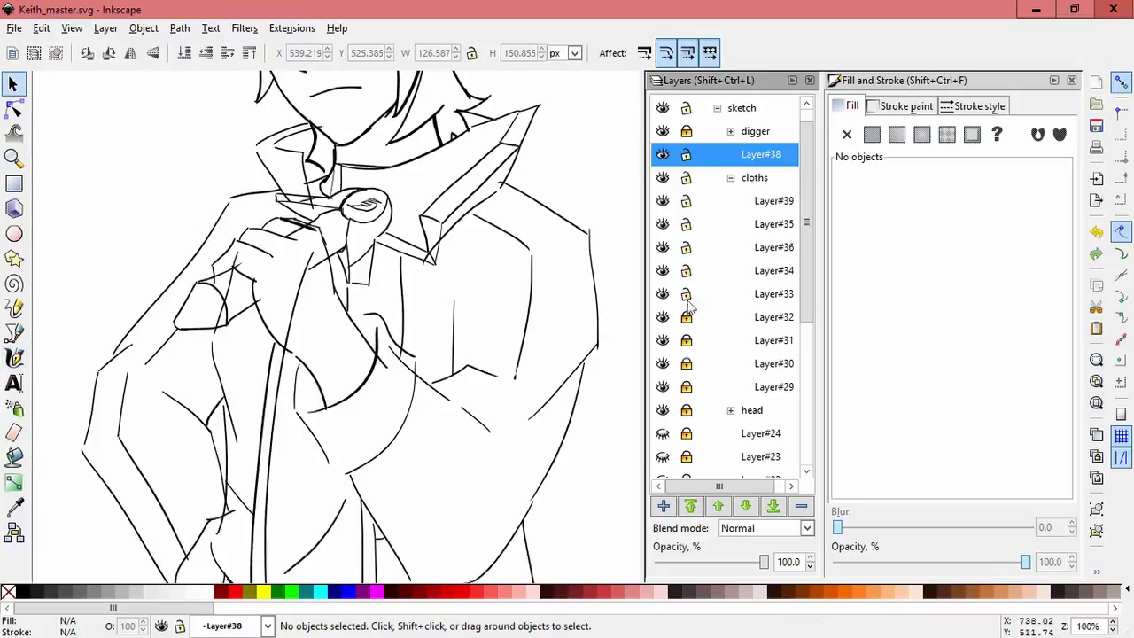
left_click(301, 372)
left_click_drag(289, 289, 289, 339)
left_click(304, 354)
left_click(310, 394)
key("ctrl+z")
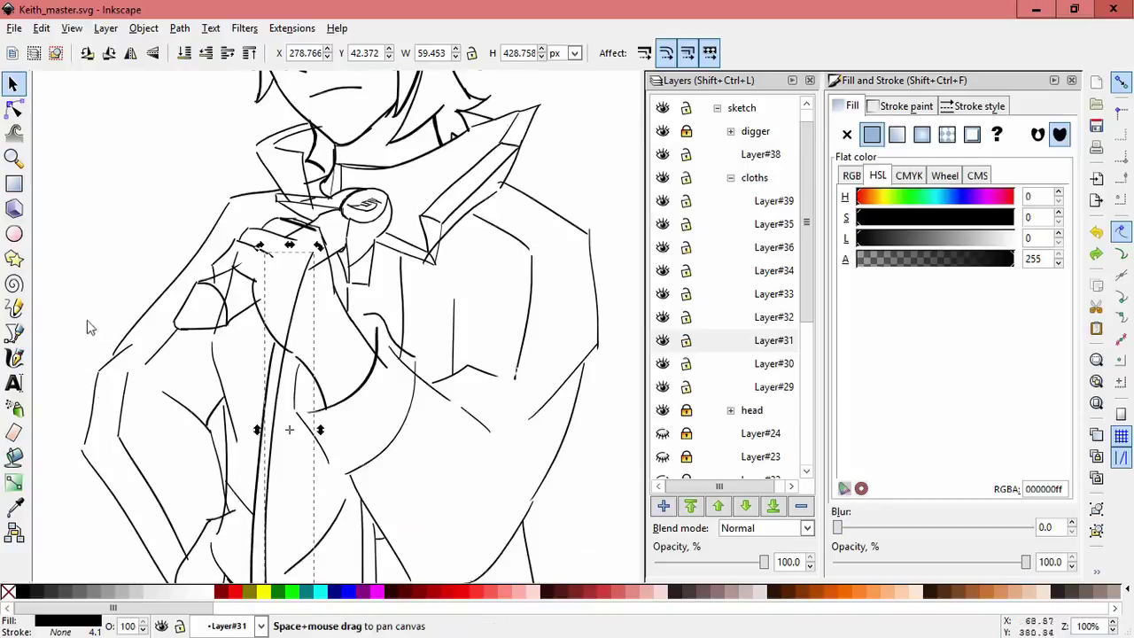
- Draw a closed white path around the long line's part below the wrist and mask the line with it
scroll(89, 334, "down", 3)
key("b")
left_click(286, 231)
left_click(285, 230)
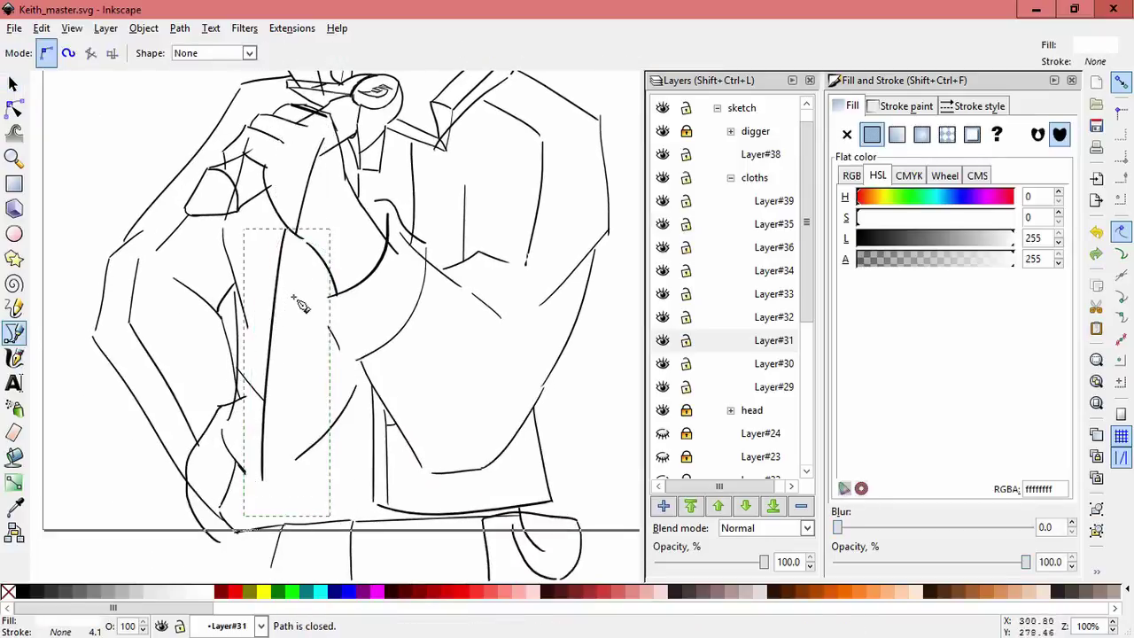
key("s")
key("ctrl+a")
left_click(143, 28)
mouse_move(149, 154)
left_click(369, 157)
key("Escape")
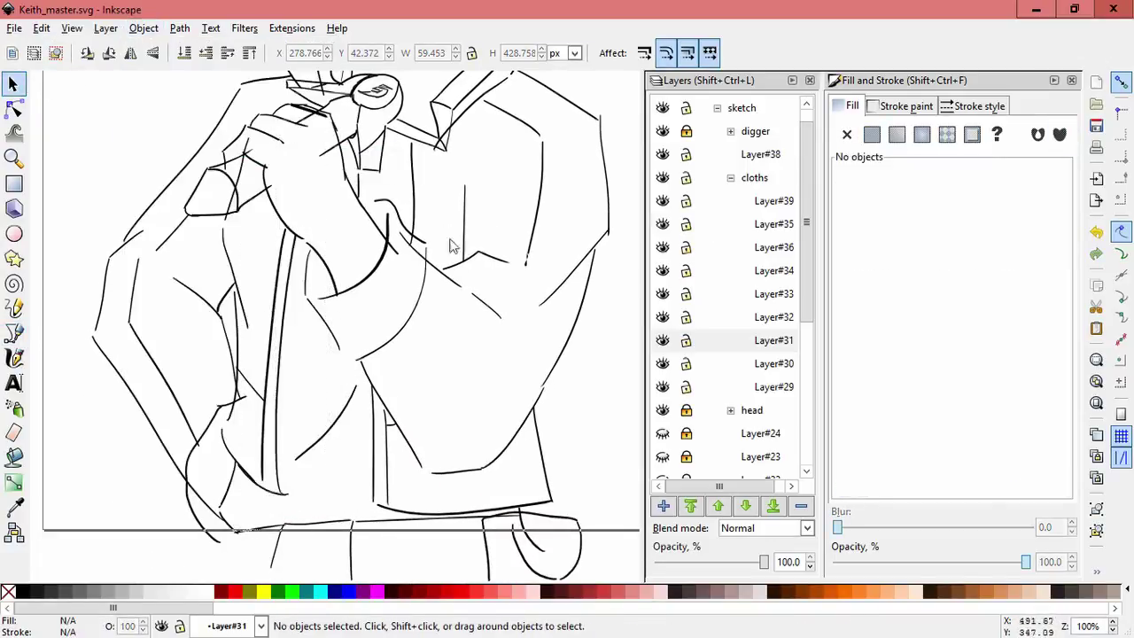
- Draw a closed path around the lower end of the short diagonal sleeve line on Layer#29 and mask the line with it
mouse_move(479, 251)
left_mouse_down()
mouse_move(469, 314)
mouse_move(483, 312)
left_mouse_up()
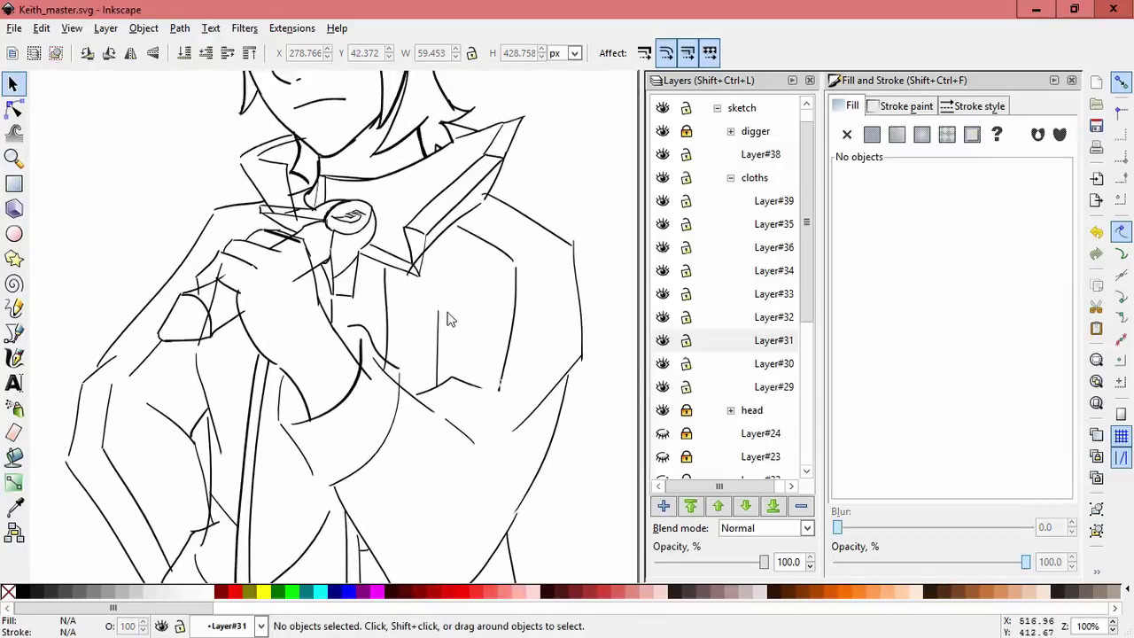
scroll(438, 321, "down", 1)
left_click(425, 363)
key("b")
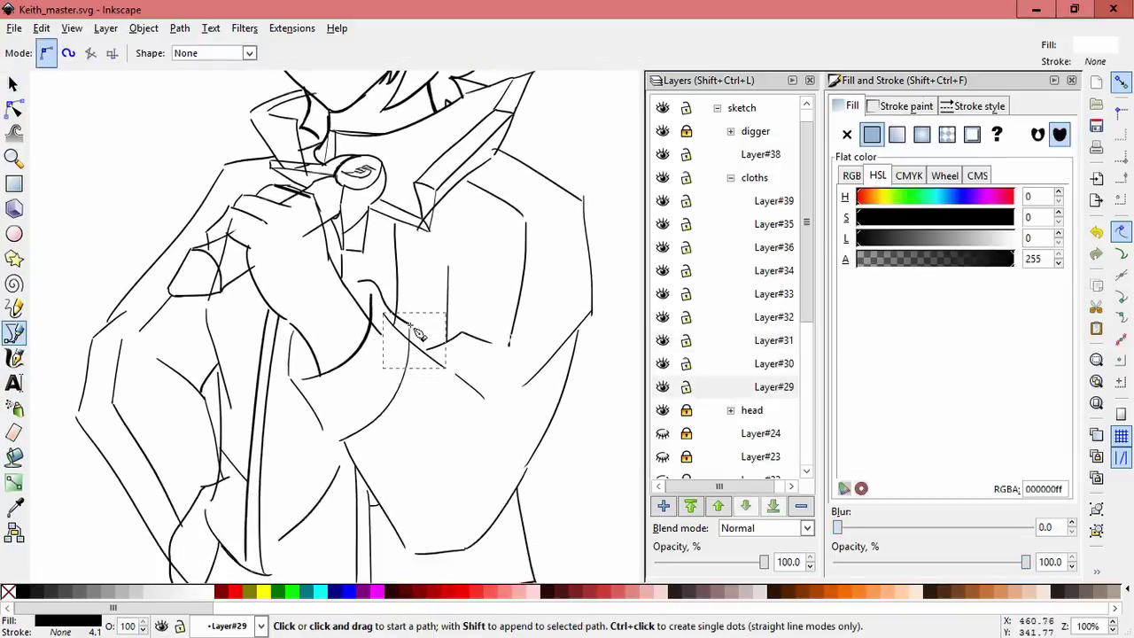
left_click(410, 329)
left_click(446, 392)
left_click(459, 306)
left_click(410, 329)
key("s")
left_click(298, 416, "shift")
left_click(144, 27)
left_click(177, 417)
key("Escape")
- Draw a closed path around the vertical jacket line on Layer#31 down to the cuff curve and mask the line with it
left_click(14, 107)
scroll(423, 296, "up", 6)
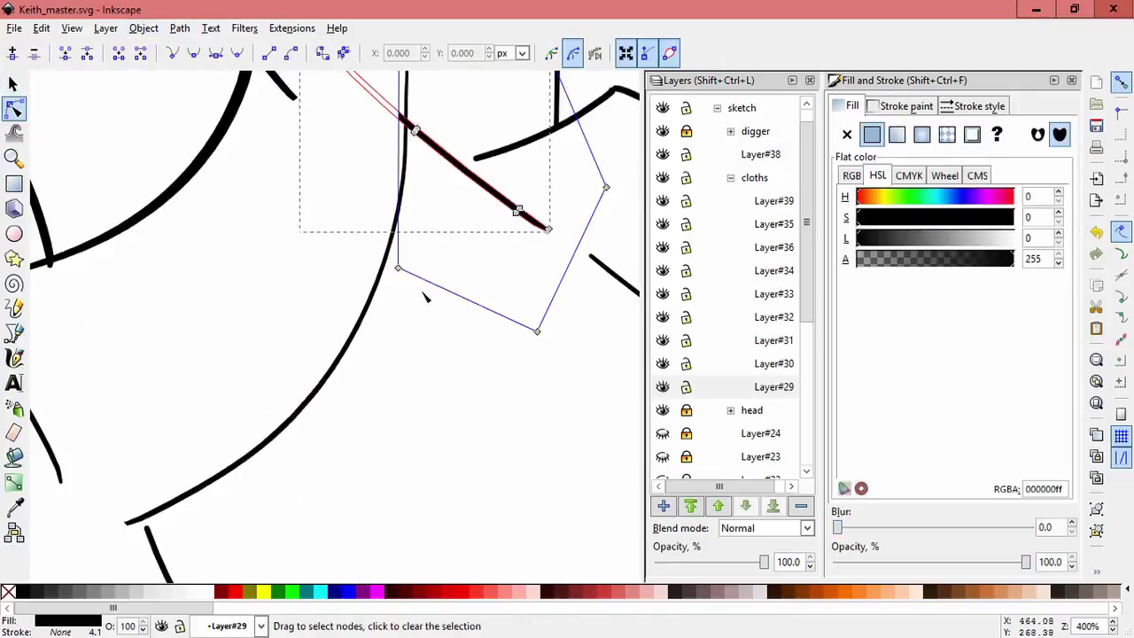
scroll(416, 310, "down", 5)
key("Escape")
left_click(408, 328)
key("b")
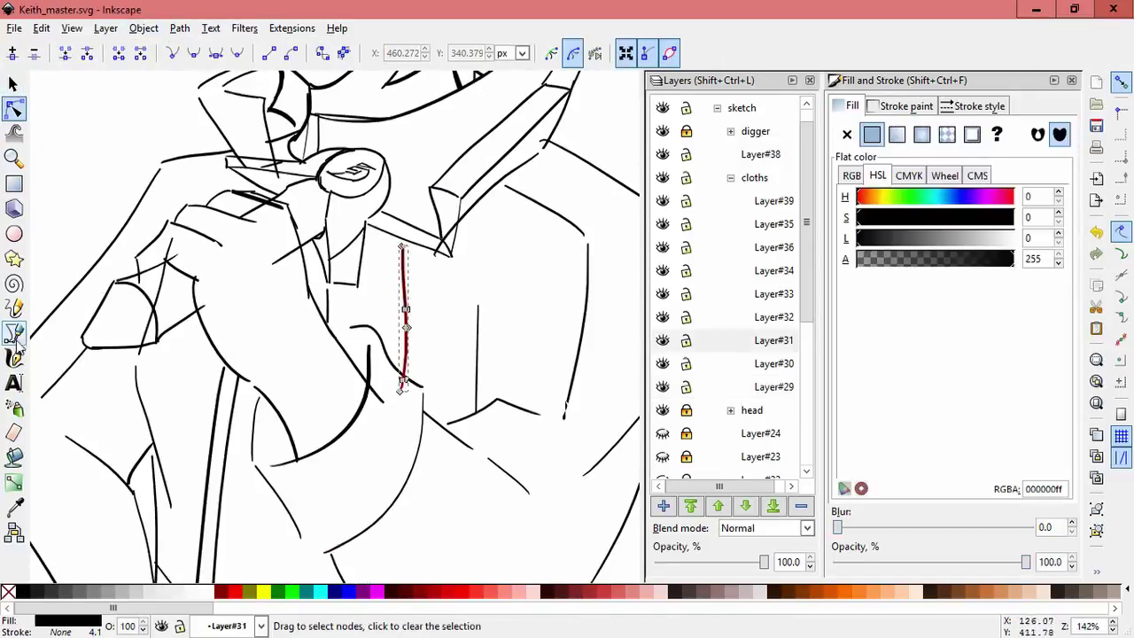
left_click(391, 359)
left_click(391, 363)
key("s")
left_click(403, 376, "shift")
left_click(144, 28)
left_click(372, 156)
key("Escape")
- Draw a closed path around the wrist line on Layer#35 up to the thick cuff edge and mask the line with it
left_click(376, 447)
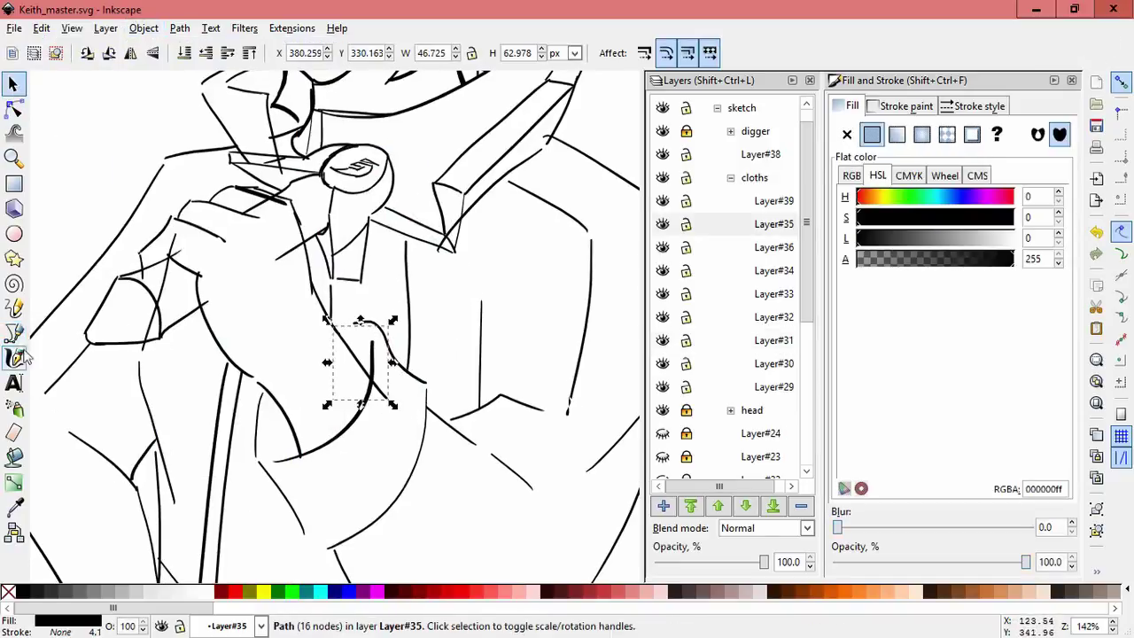
key("b")
left_click(373, 364)
left_click(374, 363)
key("s")
left_click(383, 367, "shift")
left_click(144, 27)
left_click(367, 157)
key("Escape")
- Stretch the long vertical sleeve fold line on Layer#31 at both ends so it meets the strokes above and below
scroll(356, 463, "down", 4)
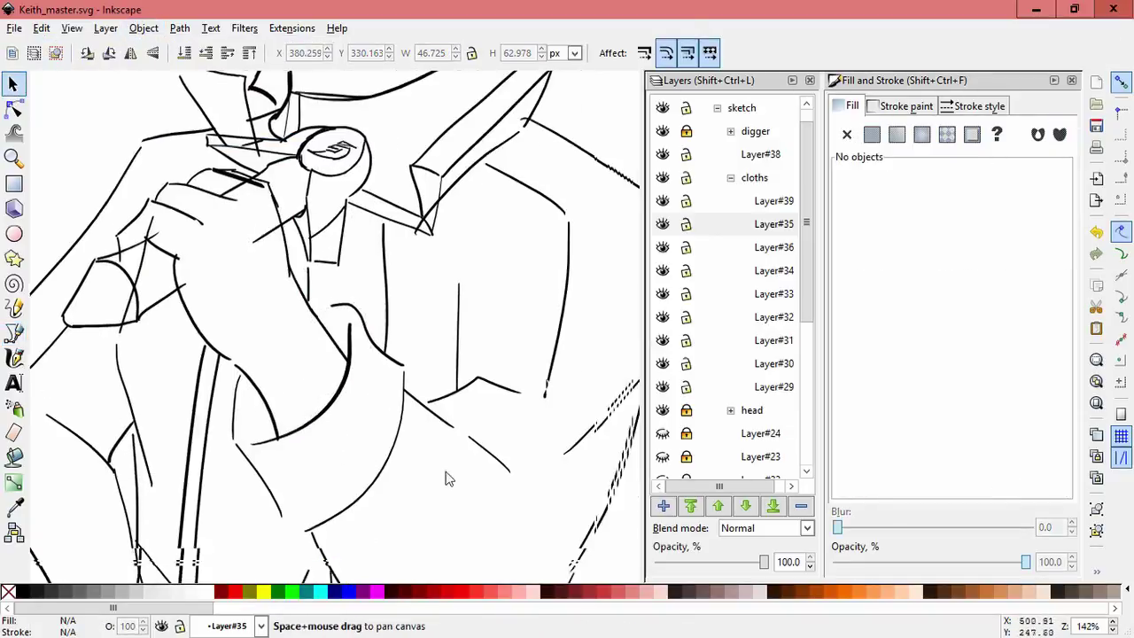
scroll(346, 465, "up", 4)
scroll(345, 457, "up", 2)
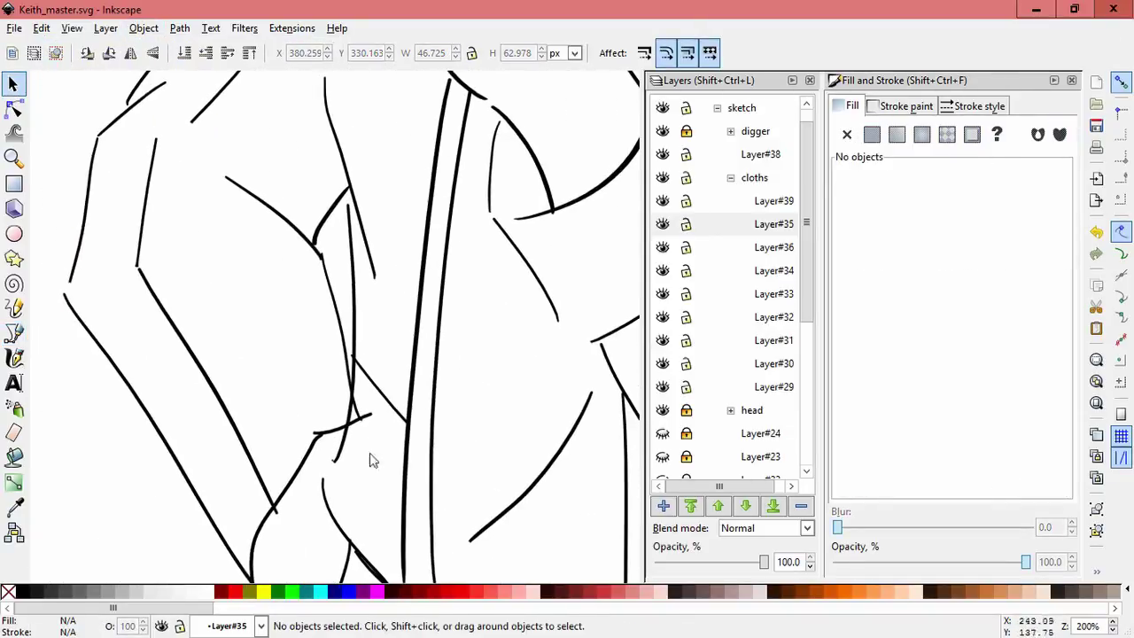
left_click(316, 481)
left_click_drag(336, 473, 322, 497)
scroll(358, 467, "up", 5)
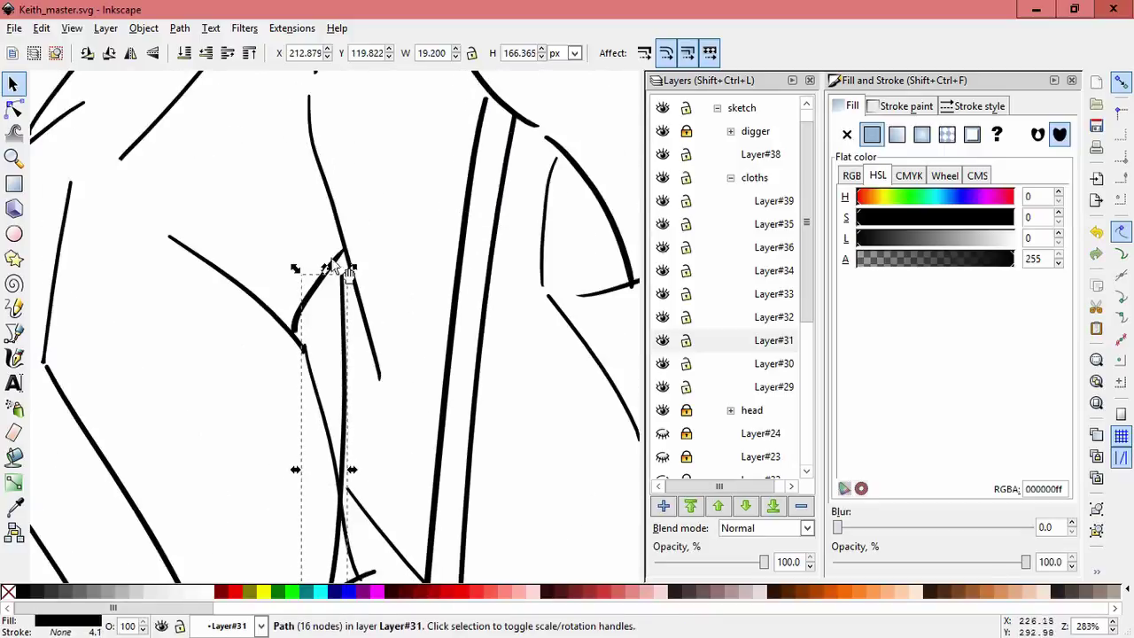
left_click_drag(336, 246, 336, 244)
key("Escape")
- Draw a closed path along the vertical sleeve fold and mask the crossing curved line and short cross stroke with it
scroll(397, 458, "up", 3)
left_click(362, 370)
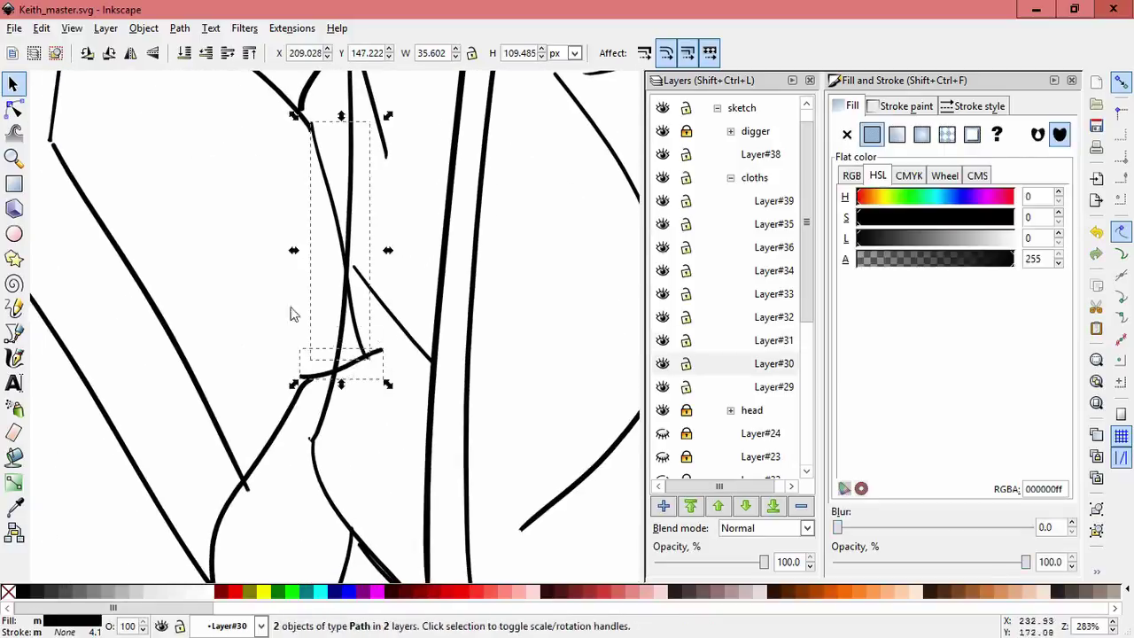
key("p")
left_click(359, 277)
scroll(248, 203, "up", 2)
left_click(229, 115)
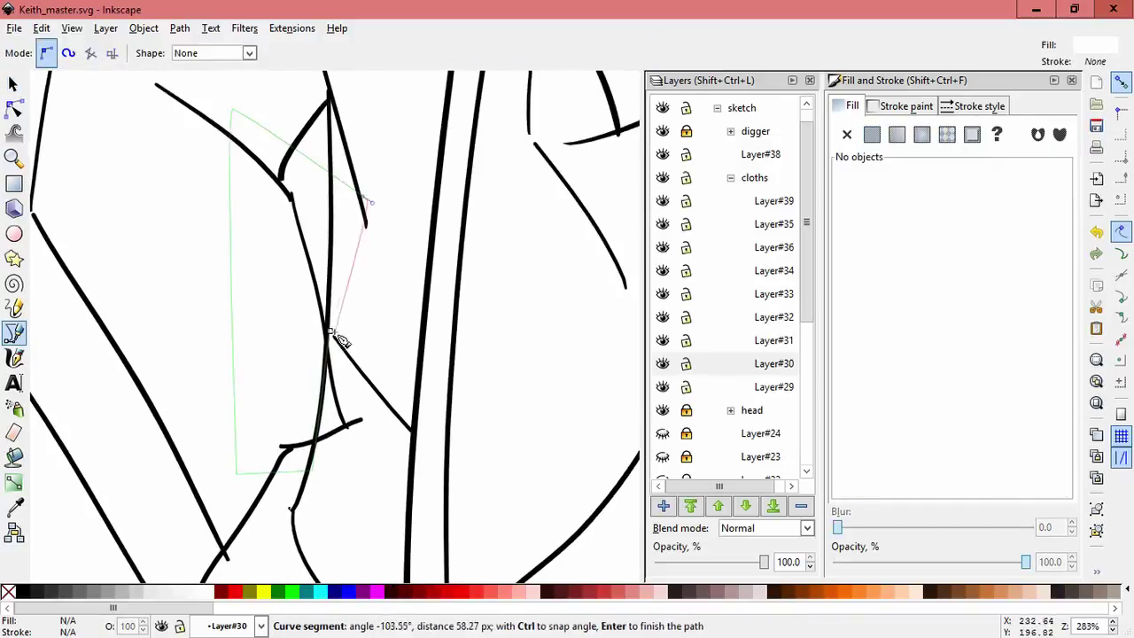
left_click(232, 471)
left_click(13, 83)
left_click(355, 417, "shift")
left_click(144, 27)
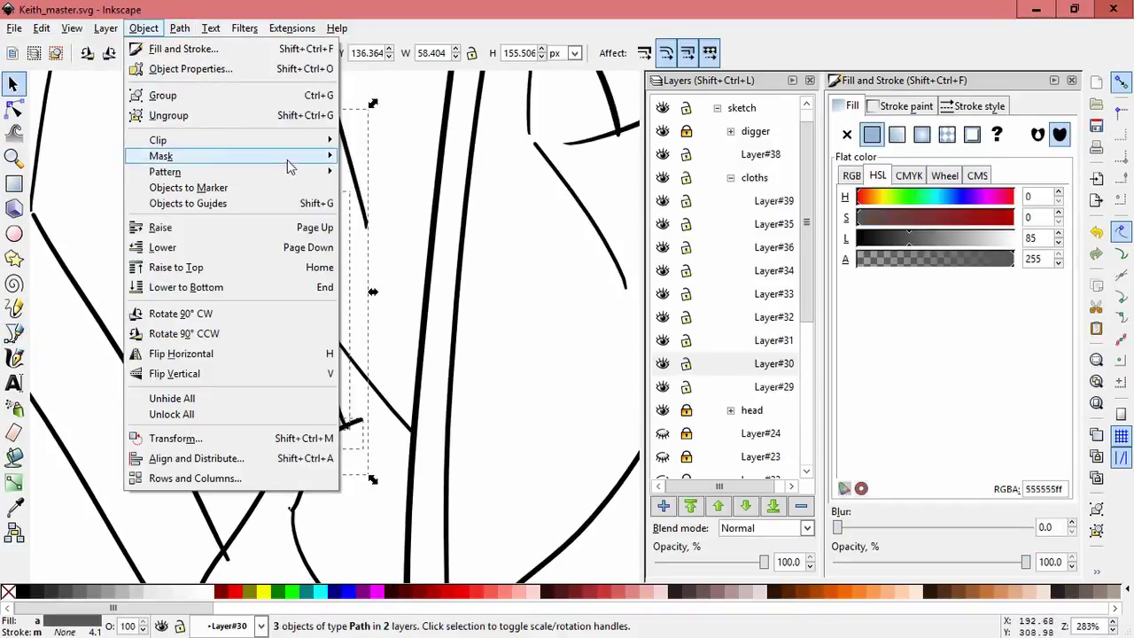
left_click(363, 156)
- Draw a closed white path around the long outer sleeve line on Layer#29 up to the cuff curve and mask the line with it
scroll(283, 403, "down", 3)
scroll(319, 435, "down", 2)
left_click(319, 349)
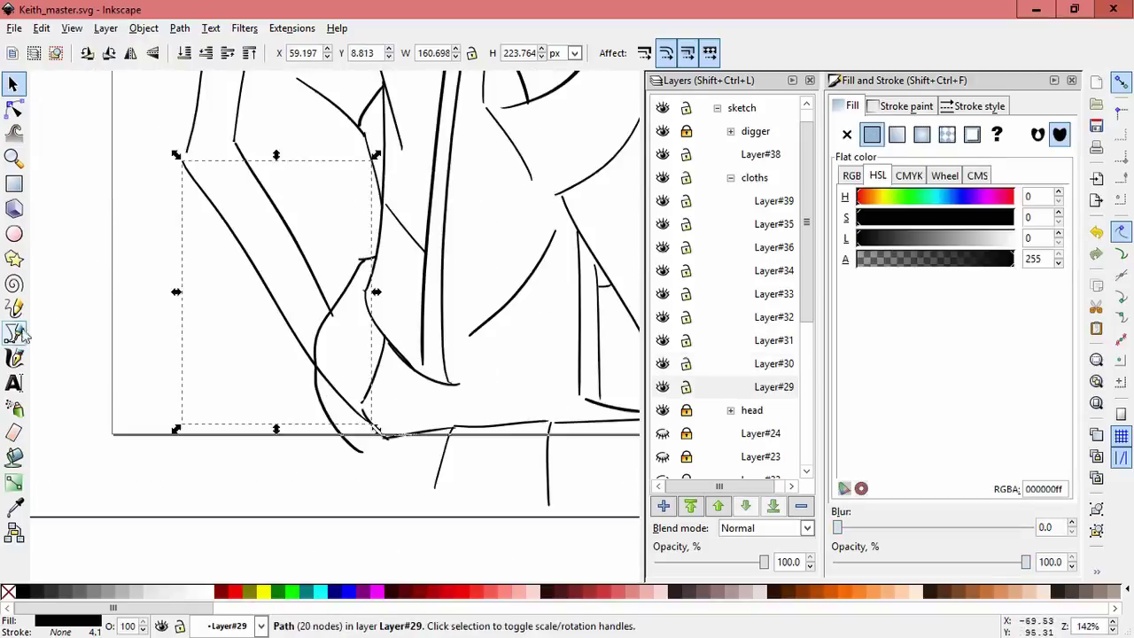
key("b")
left_click(316, 345)
left_click(131, 184)
left_click(319, 347)
left_click(14, 83)
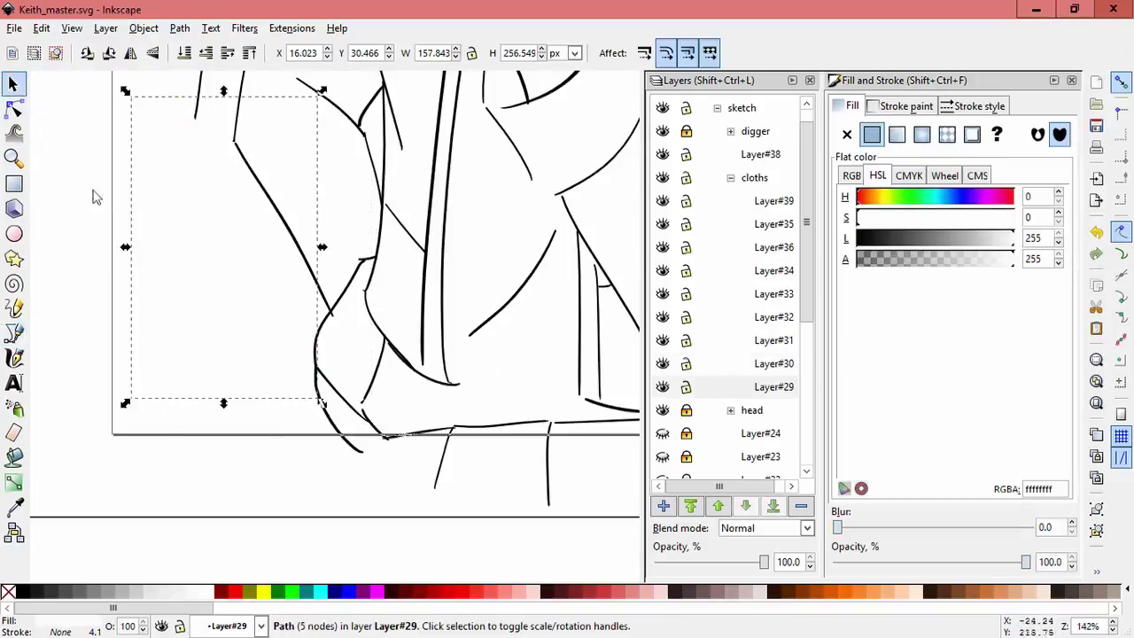
left_click(377, 424, "shift")
left_click(105, 27)
left_click(320, 207)
left_click(320, 206)
scroll(314, 324, "up", 1)
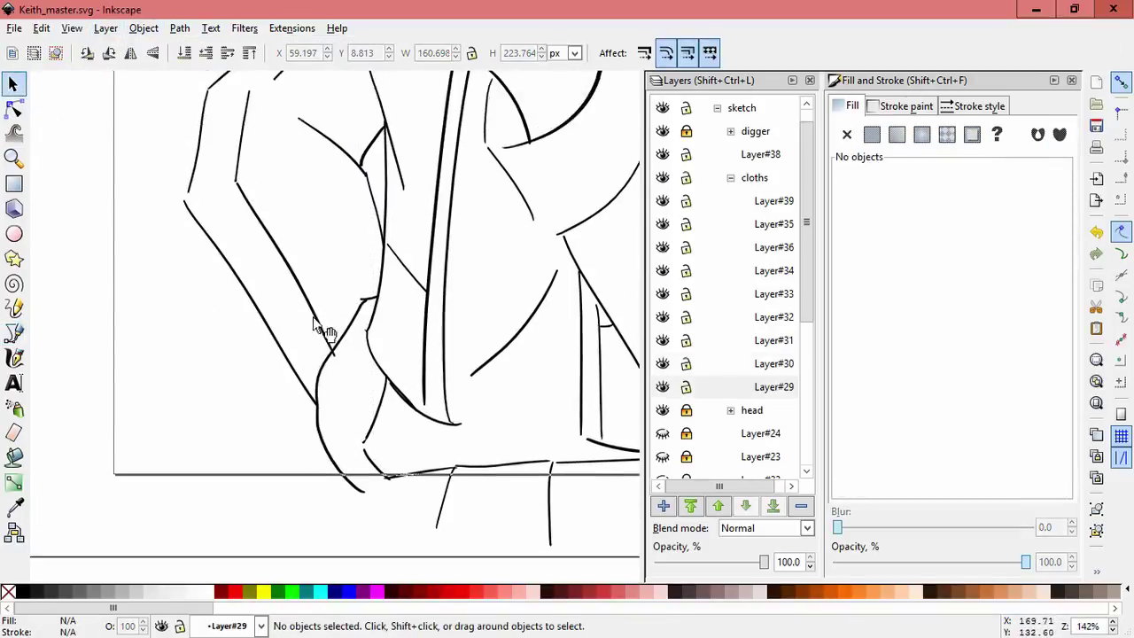
- Skew the thin Layer#31 line crossing the dagger handle slightly so its lower end meets the sleeve fold line
left_click(314, 324)
left_click(189, 472)
scroll(264, 384, "up", 3)
scroll(264, 384, "down", 3)
scroll(443, 362, "up", 5)
left_click(357, 286)
left_click_drag(369, 290, 370, 310)
left_click(368, 310)
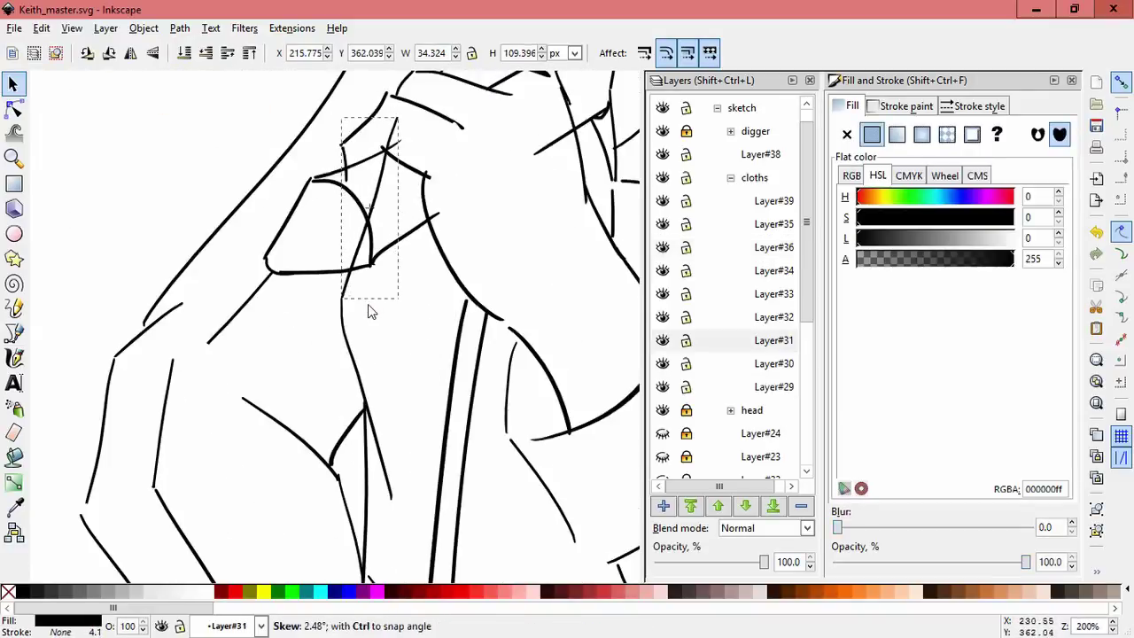
key("Escape")
- Draw a closed path around the thin line's part below the dagger handle and mask the line with it
key("space")
key("b")
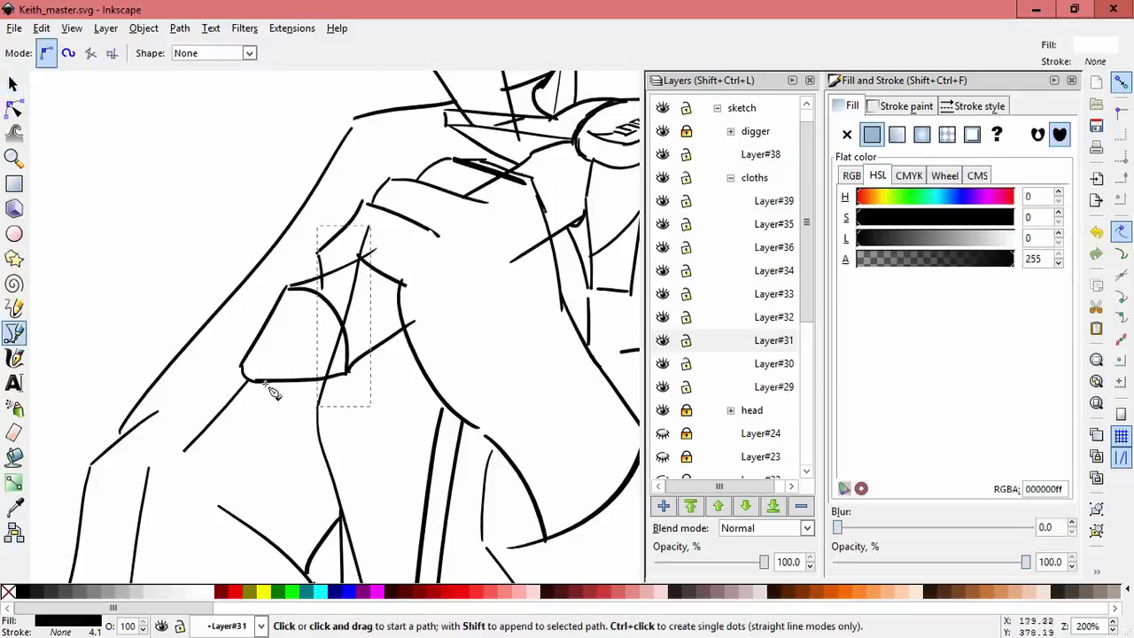
left_click(348, 370)
left_click(306, 382)
key("space")
left_click(354, 305, "shift")
left_click(144, 27)
left_click(354, 179)
key("Escape")
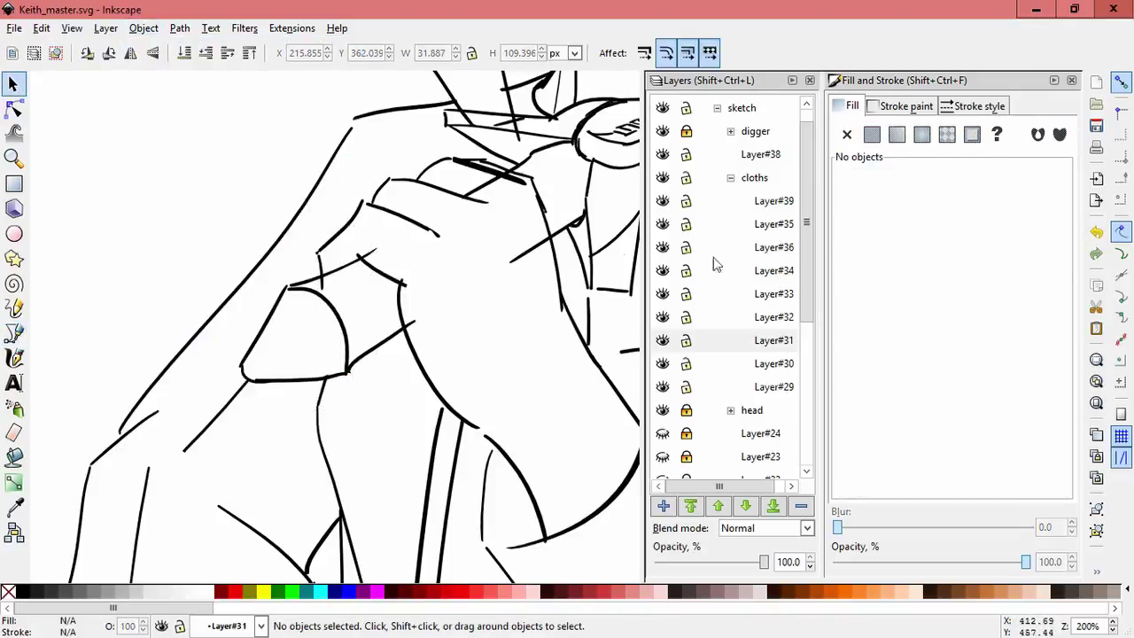
- Draw a closed white path over the dagger handle on Layer#28, ending at the hand's outline
left_click(363, 279)
left_click(16, 335)
left_click(351, 248)
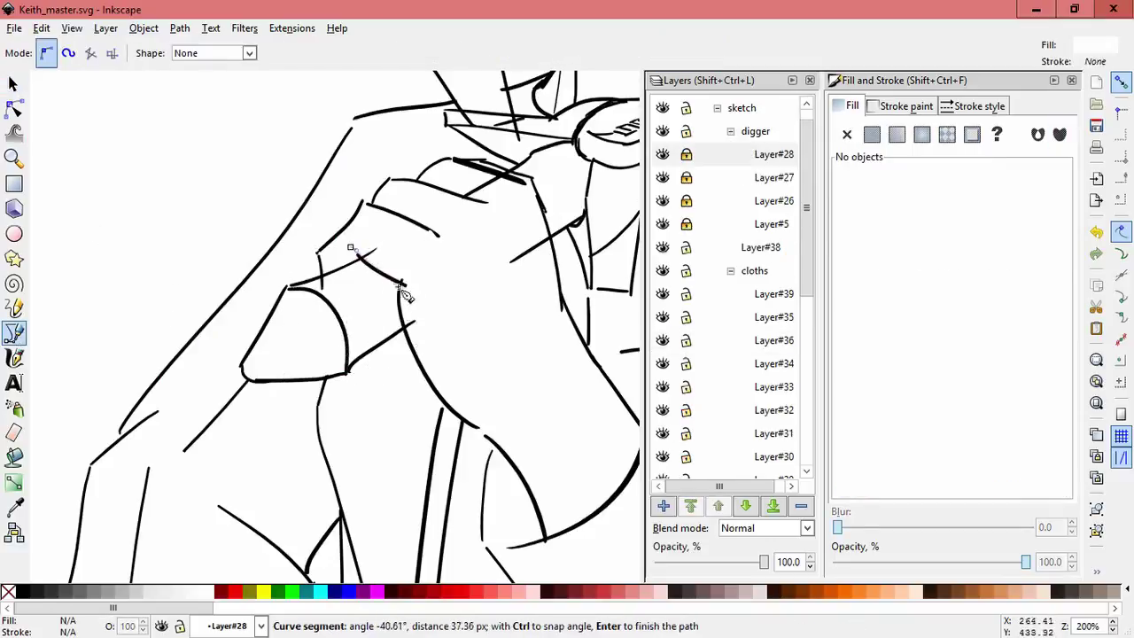
left_click(351, 248)
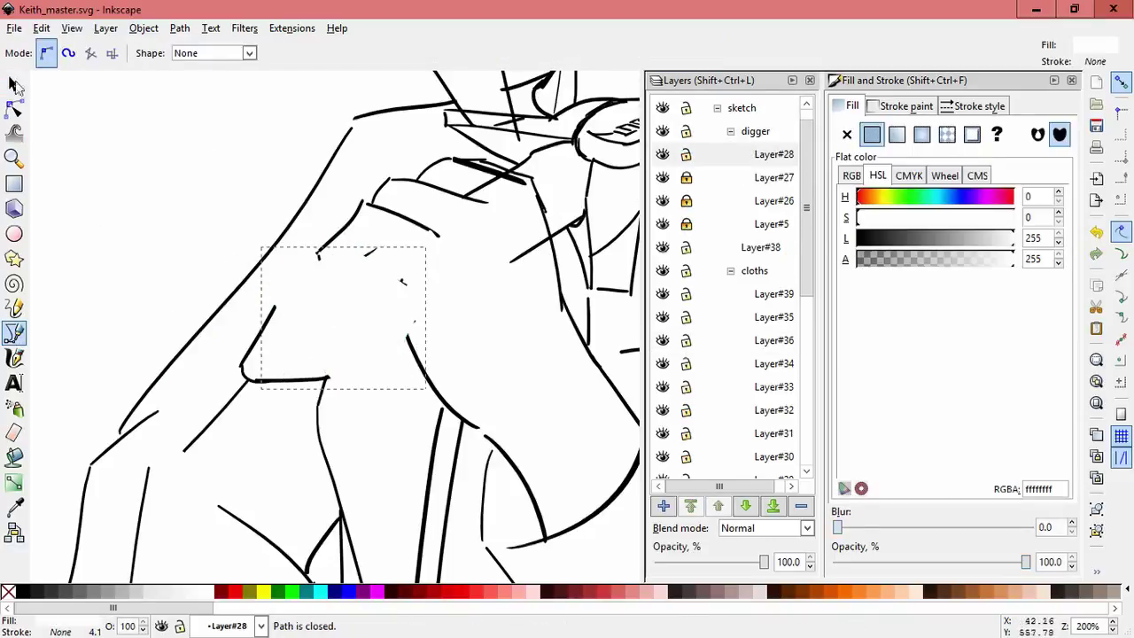
- Mask the dagger handle's upper and lower edge lines on Layer#28 with the white path
left_click(13, 83)
left_click_drag(431, 245, 421, 250)
left_click(390, 268, "shift")
left_click(430, 336)
left_click(389, 267, "shift")
key("n")
left_click(410, 330)
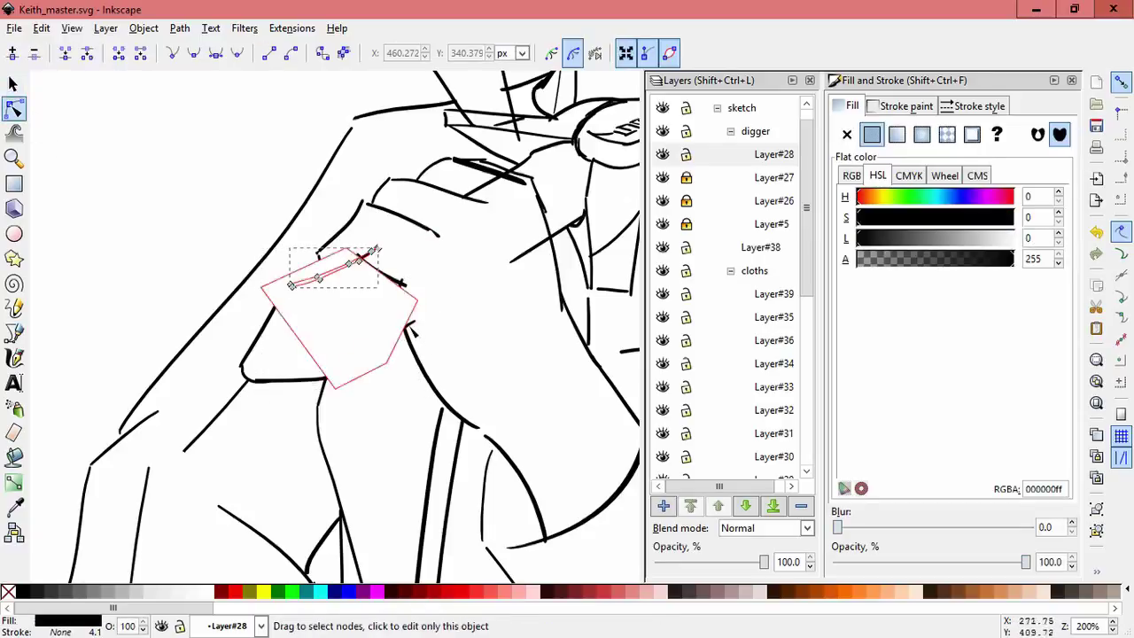
key("s")
left_click(144, 28)
left_click(376, 158)
- Draw a closed path around the short finger line's part above the dagger handle on Layer#35 and mask the line with it
left_click(297, 266)
left_click(316, 255)
key("b")
scroll(351, 273, "up", 2)
left_click(247, 188)
left_click(317, 188)
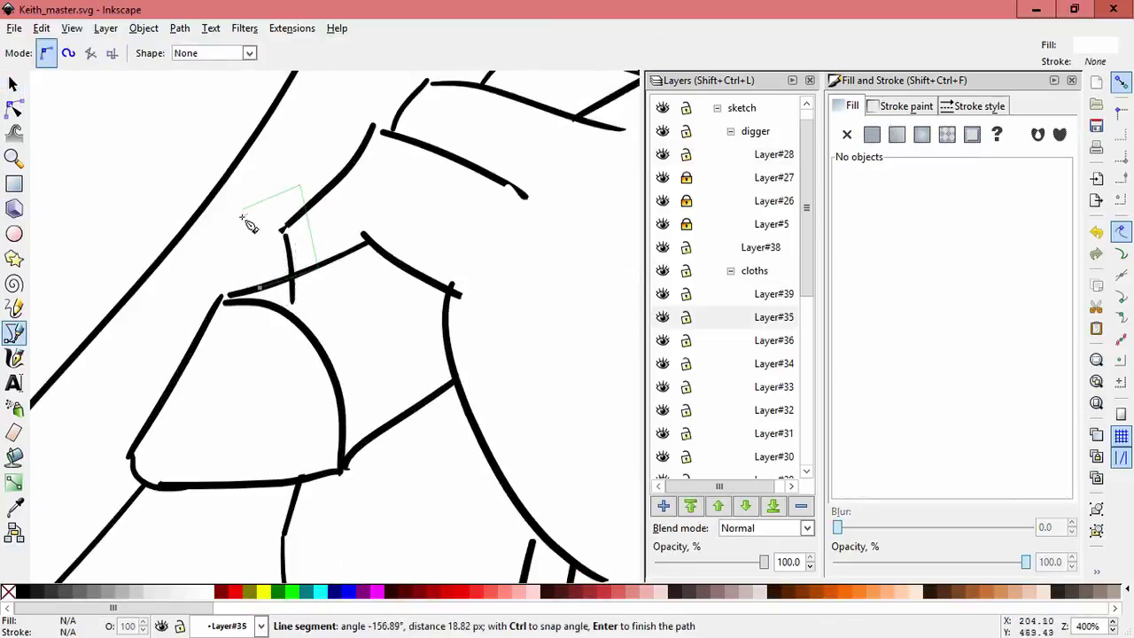
left_click(317, 285)
left_click(246, 285)
left_click(246, 187)
key("s")
left_click(304, 314, "shift")
left_click(144, 28)
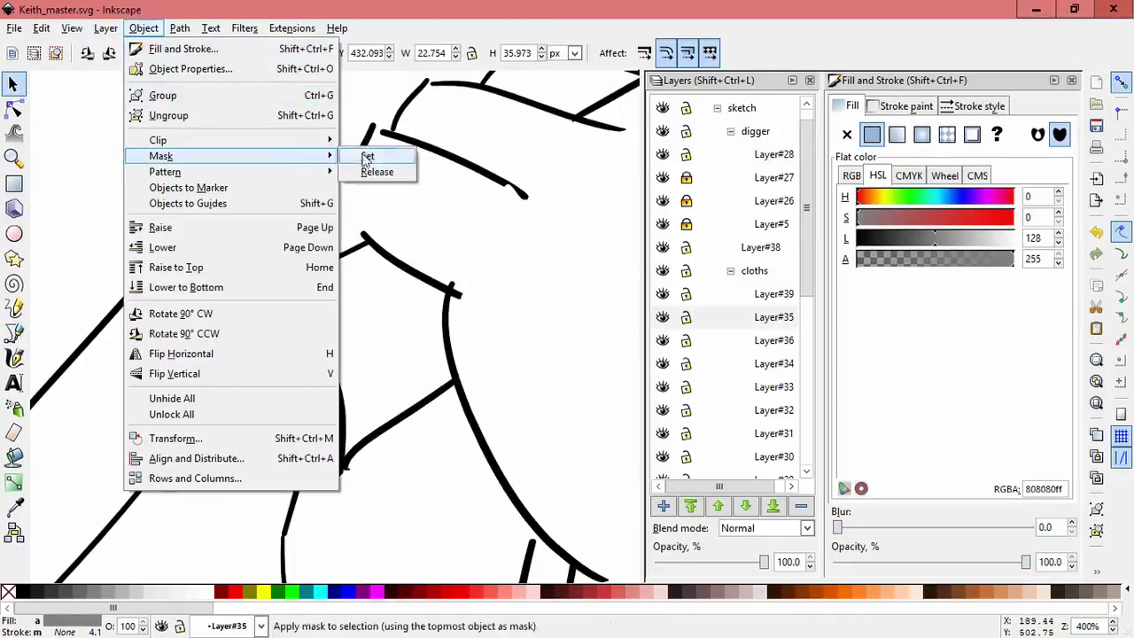
left_click(363, 154)
- Flip the short finger outline above the handle horizontally and vertically, and adjust it to join the neighbouring lines
left_click(398, 301)
left_click(349, 180)
left_click(130, 53)
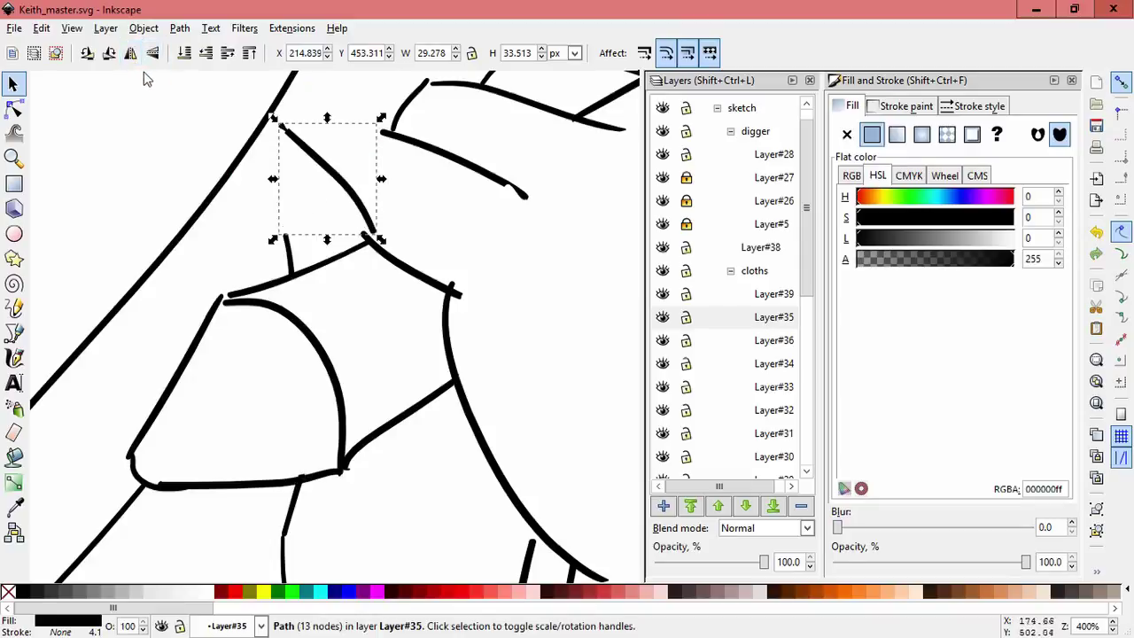
left_click(152, 54)
key("w")
mouse_move(366, 221)
left_mouse_down()
mouse_move(378, 179)
mouse_move(362, 117)
mouse_move(376, 199)
mouse_move(368, 176)
mouse_move(329, 232)
mouse_move(256, 242)
left_mouse_up()
key("space")
key("Escape")
- Draw a closed path beside the fist's inner edge on Layer#28 and mask the two diagonal dagger lines with it
scroll(376, 363, "down", 3)
scroll(376, 370, "up", 2)
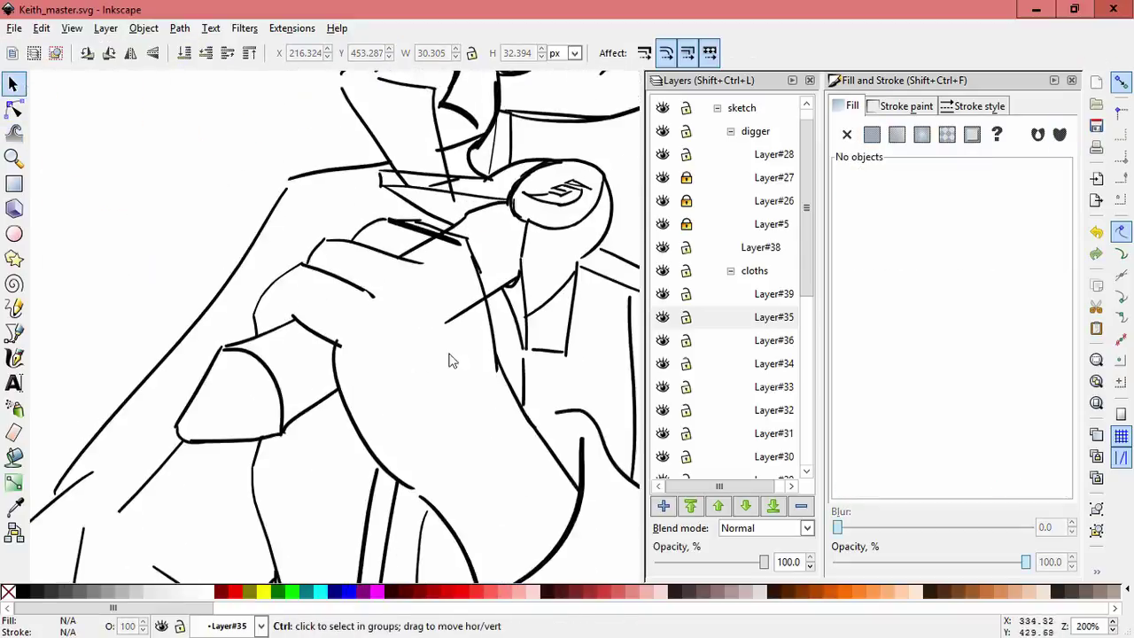
left_click(380, 360)
left_click(309, 279, "shift")
left_click(14, 332)
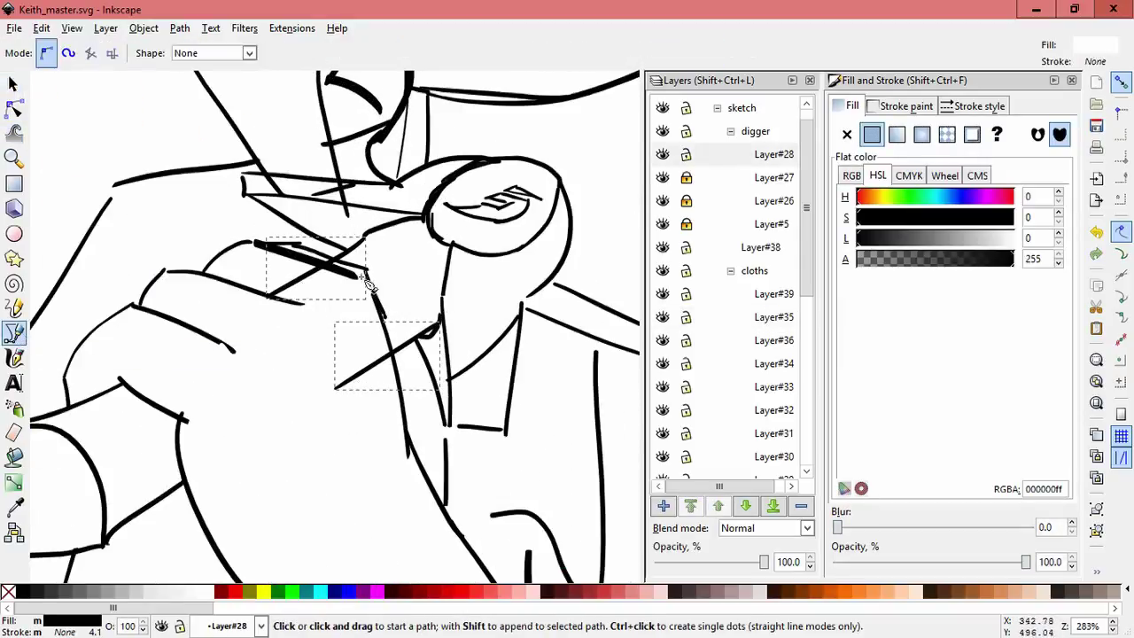
left_click(315, 257)
left_click(321, 263)
key("n")
left_click(379, 374, "shift")
left_click(315, 295, "shift")
left_click(144, 28)
left_click(363, 142)
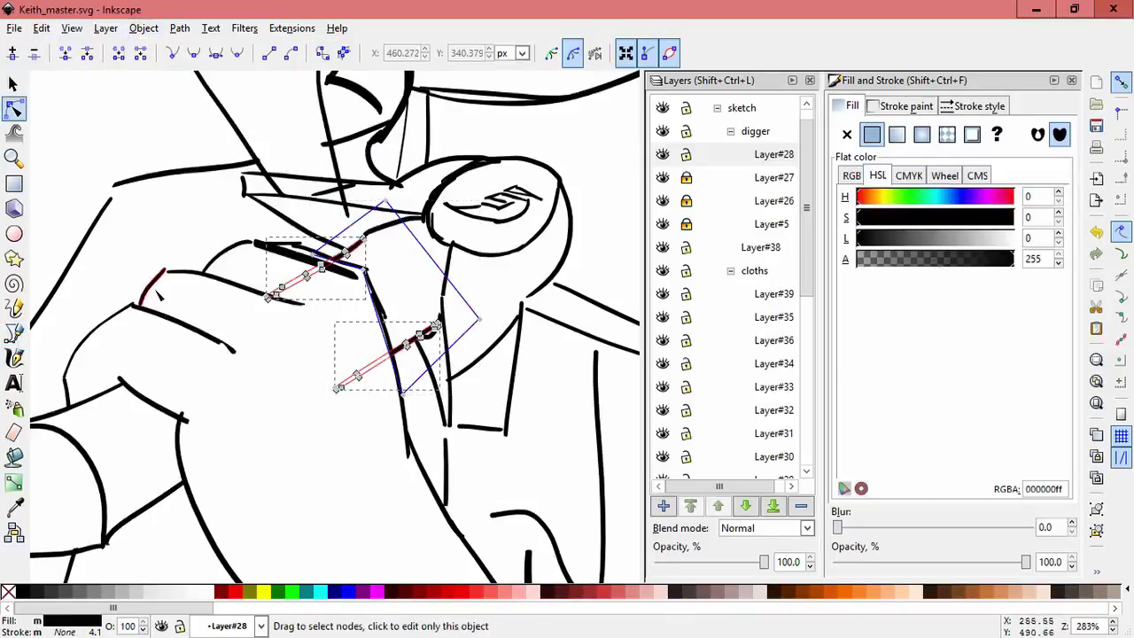
left_click(240, 348)
- Draw a closed path on Layer#29 around the collar's two descending lines, ending at the upper edge of the strap
scroll(279, 403, "down", 4)
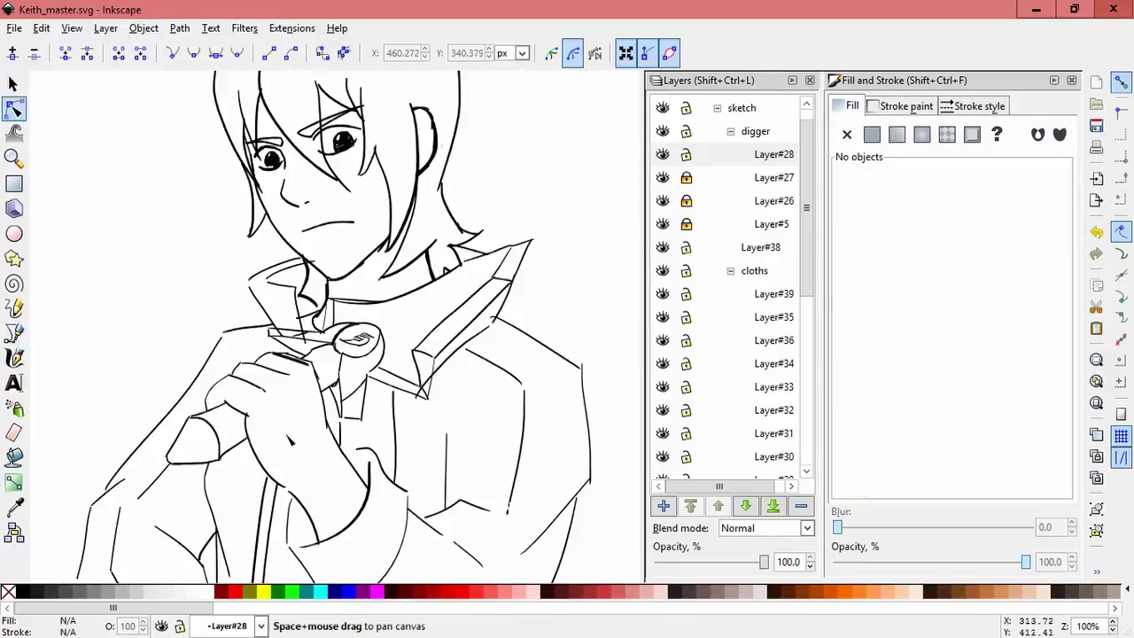
scroll(279, 390, "up", 4)
left_click(290, 368)
left_click(244, 298)
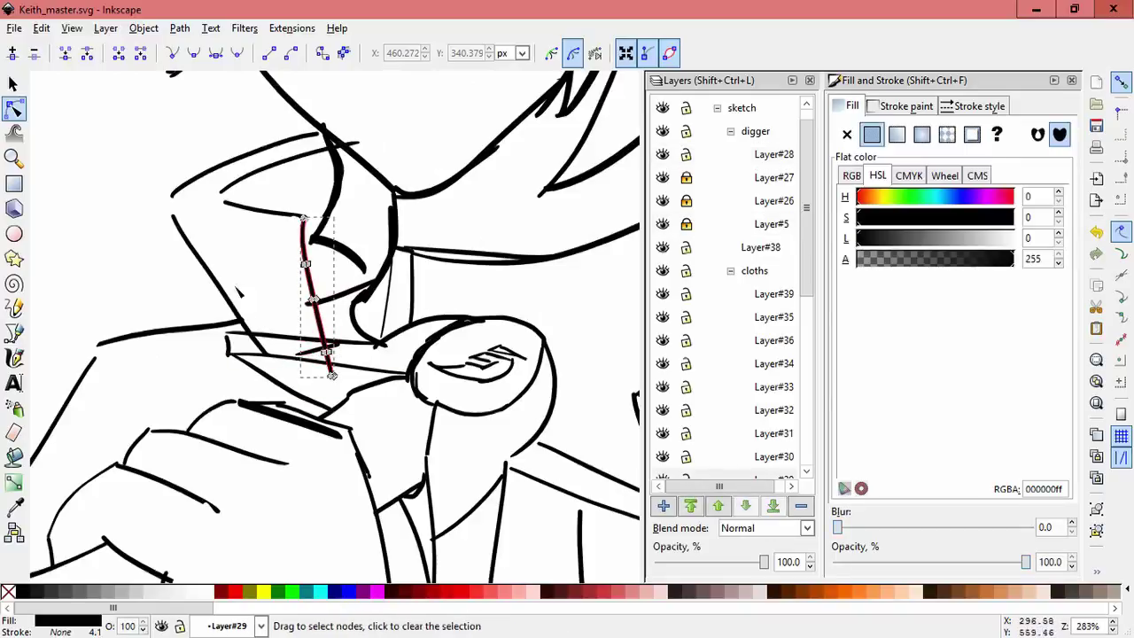
left_click(14, 332)
left_click(232, 332)
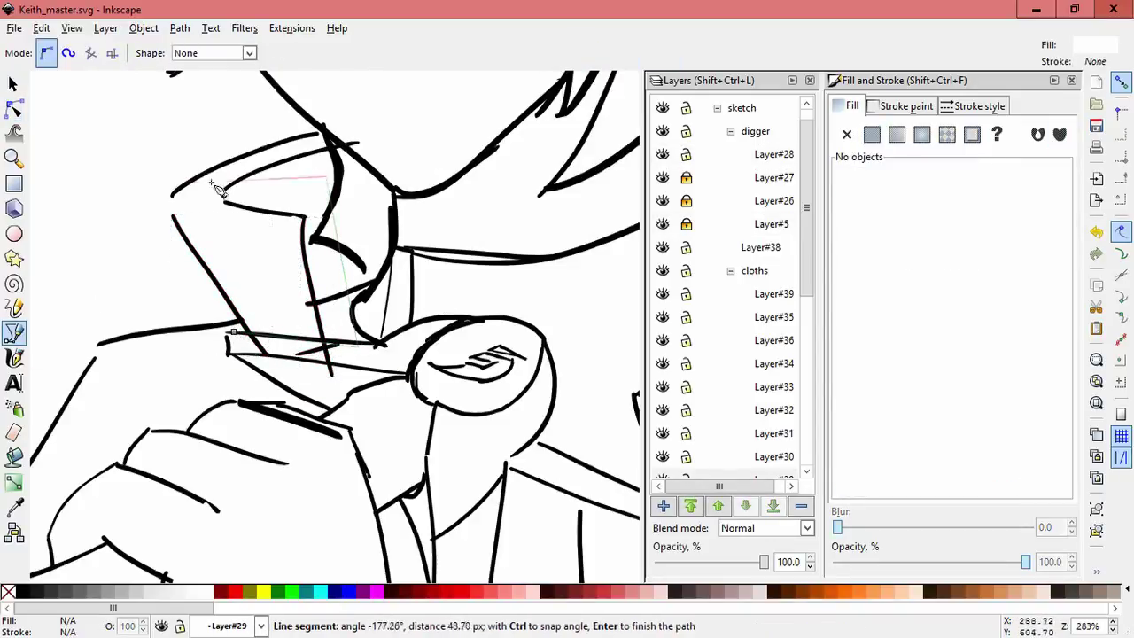
left_click(232, 334)
- Mask the two descending collar lines with the closed path so they stop at the strap
key("n")
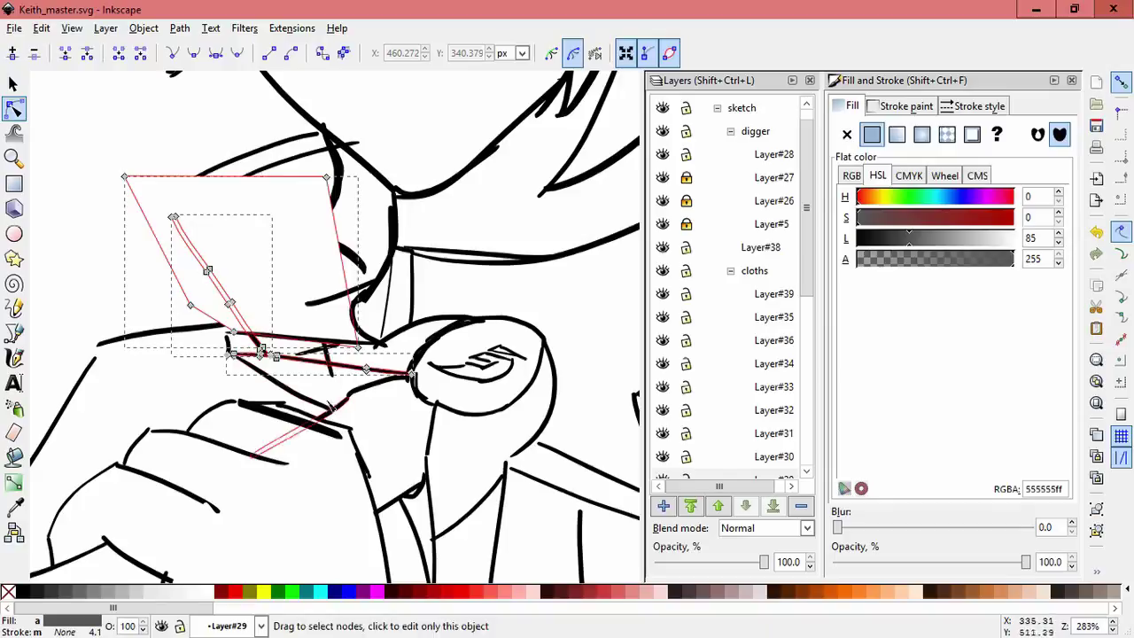
left_click(299, 354)
scroll(299, 354, "up", 2)
left_click(396, 301)
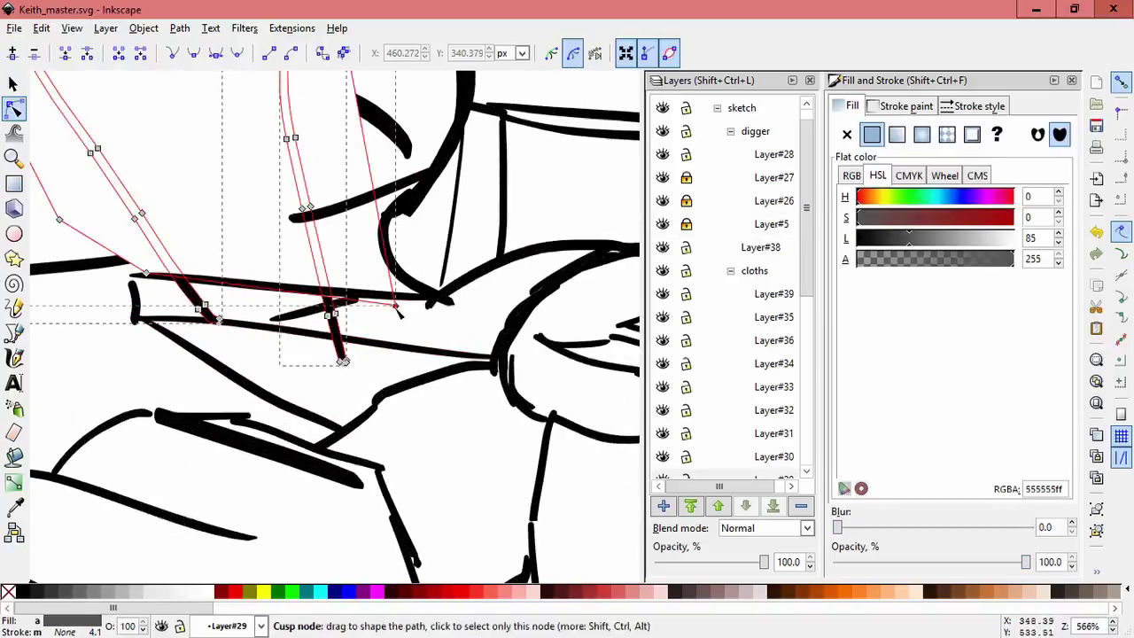
left_click(143, 27)
key("Escape")
scroll(248, 243, "down", 3)
key("Escape")
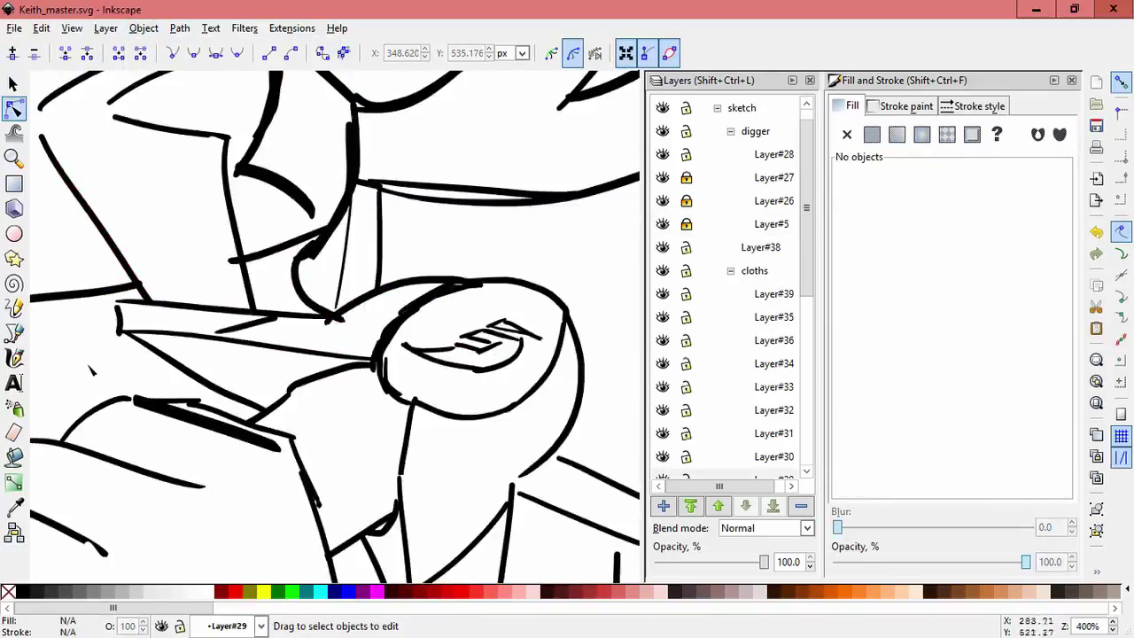
- Draw a closed white path around the inner collar curve up to the jaw line and mask the curve with it
scroll(177, 274, "up", 3)
scroll(188, 270, "up", 2)
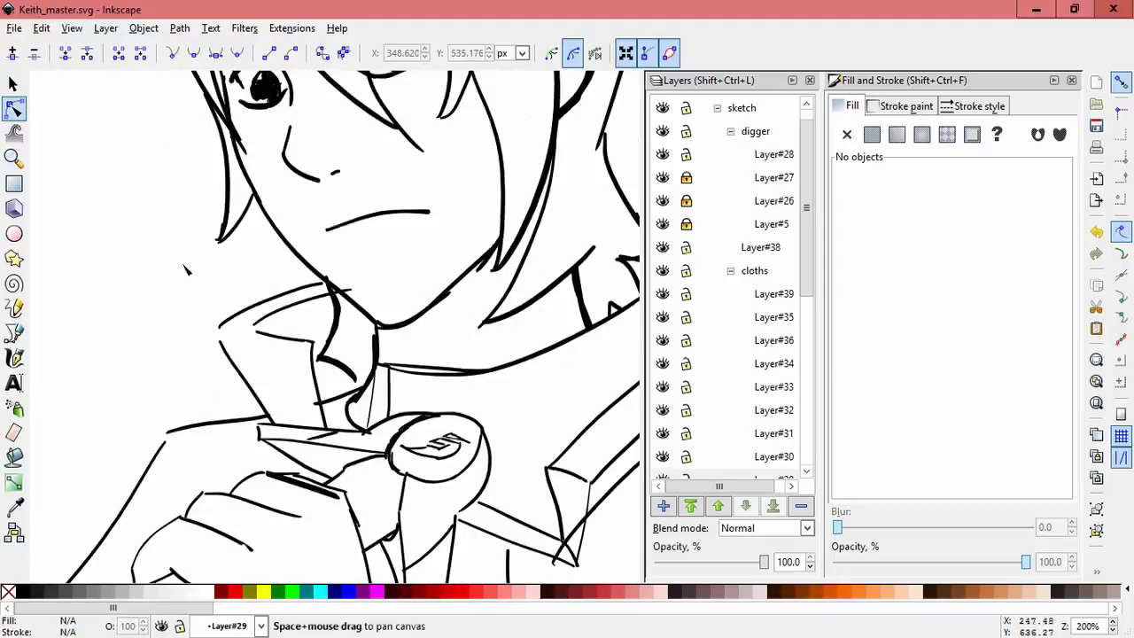
left_click(344, 310)
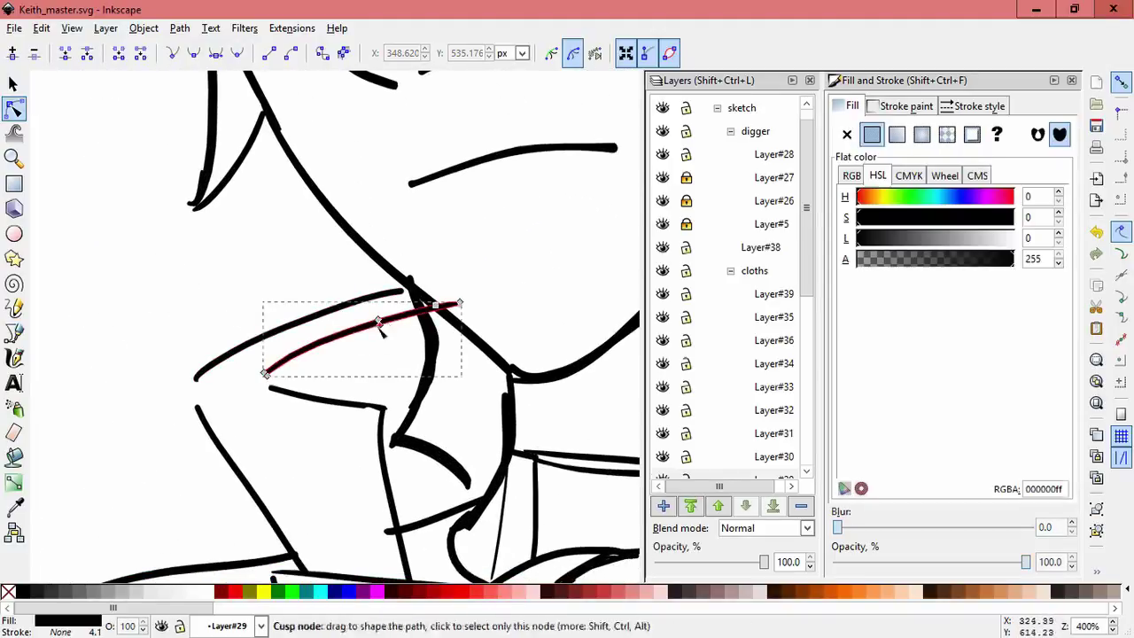
left_click(14, 334)
left_click(405, 280)
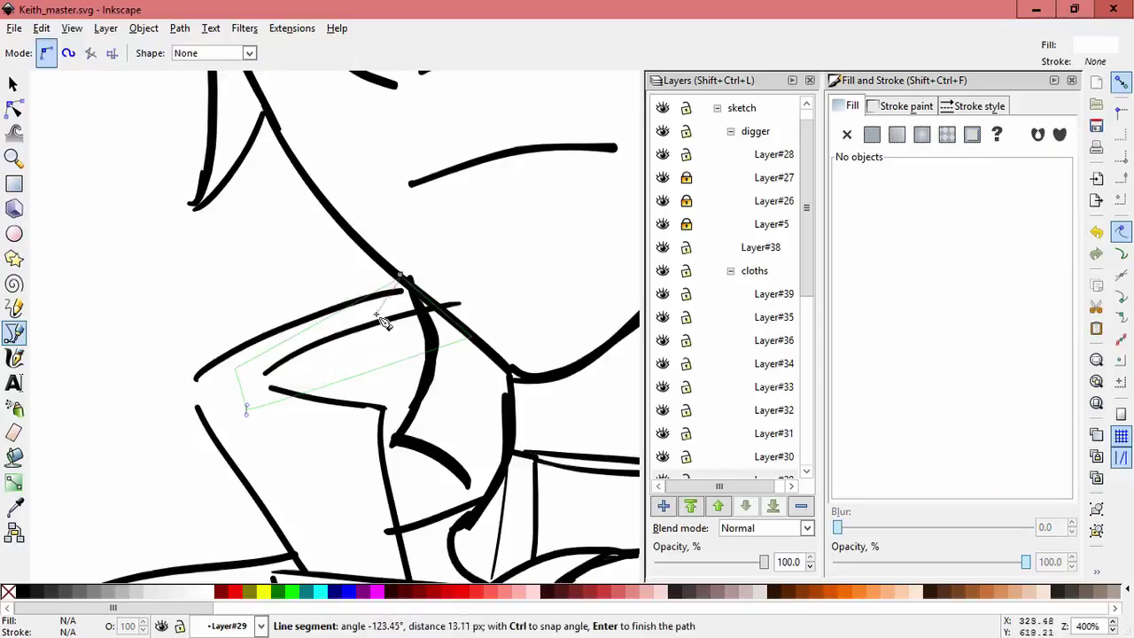
left_click(400, 279)
key("n")
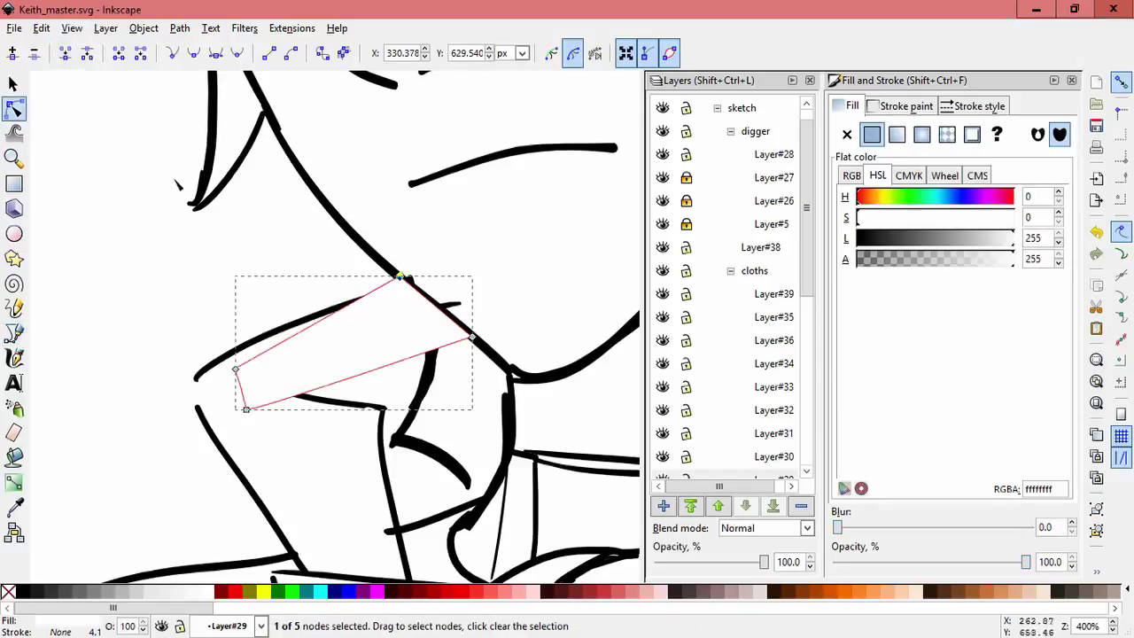
left_click(473, 317)
left_click(143, 28)
key("Escape")
key("minus")
key("minus")
key("minus")
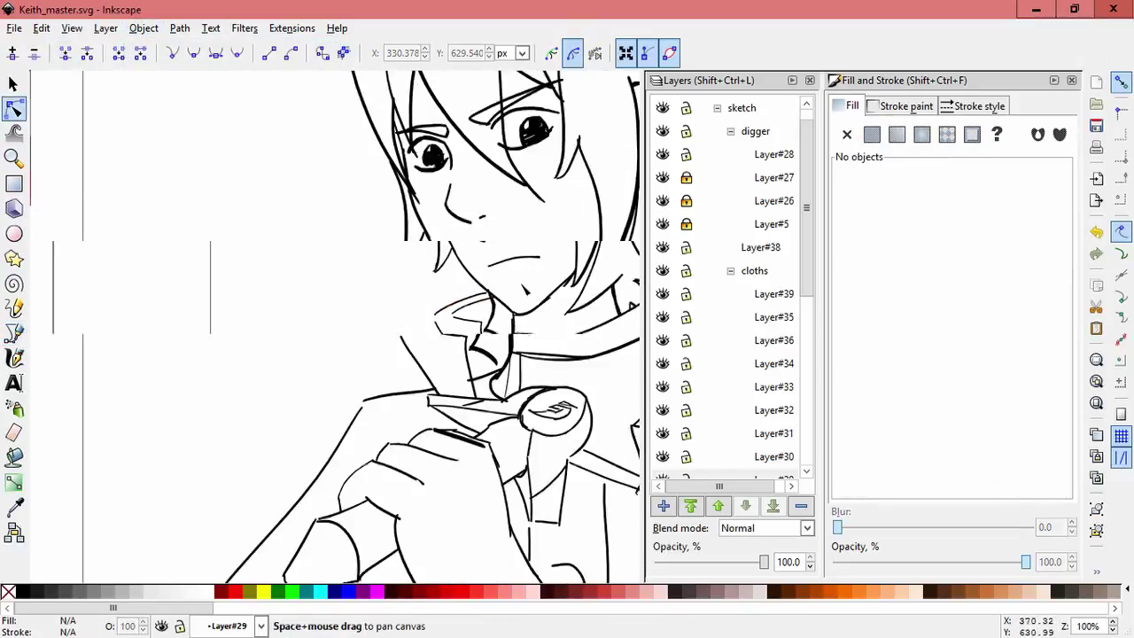
- Draw a closed path on Layer#29 around the lower edge of the large collar flap and mask that edge line with it
key("minus")
scroll(523, 288, "up", 3)
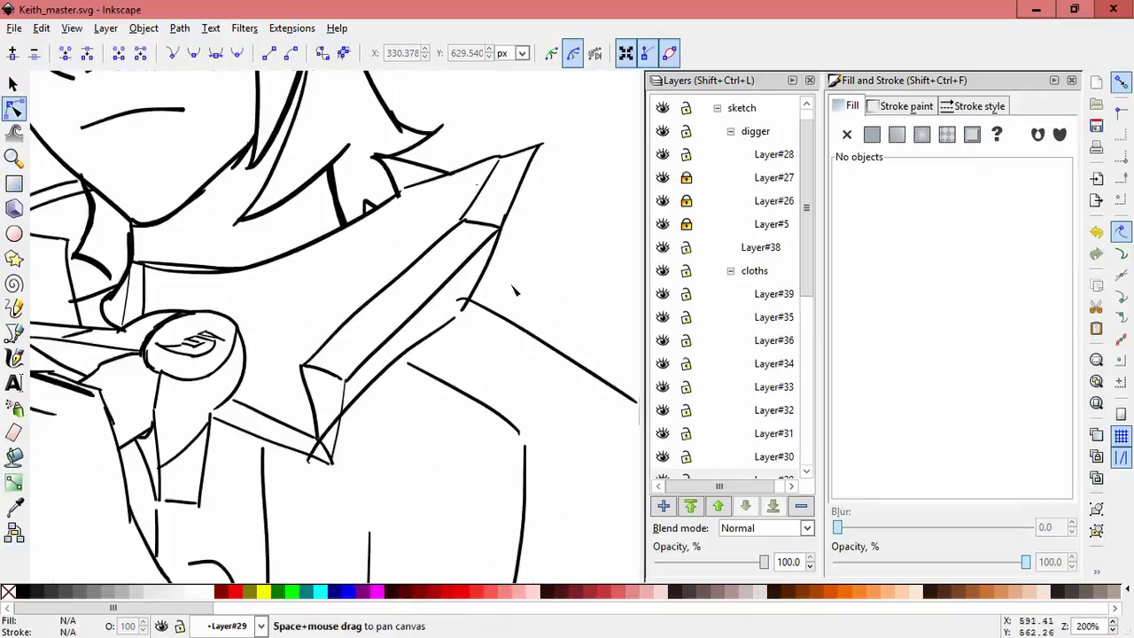
left_click(403, 334)
key("b")
scroll(331, 438, "up", 1)
left_click(321, 443)
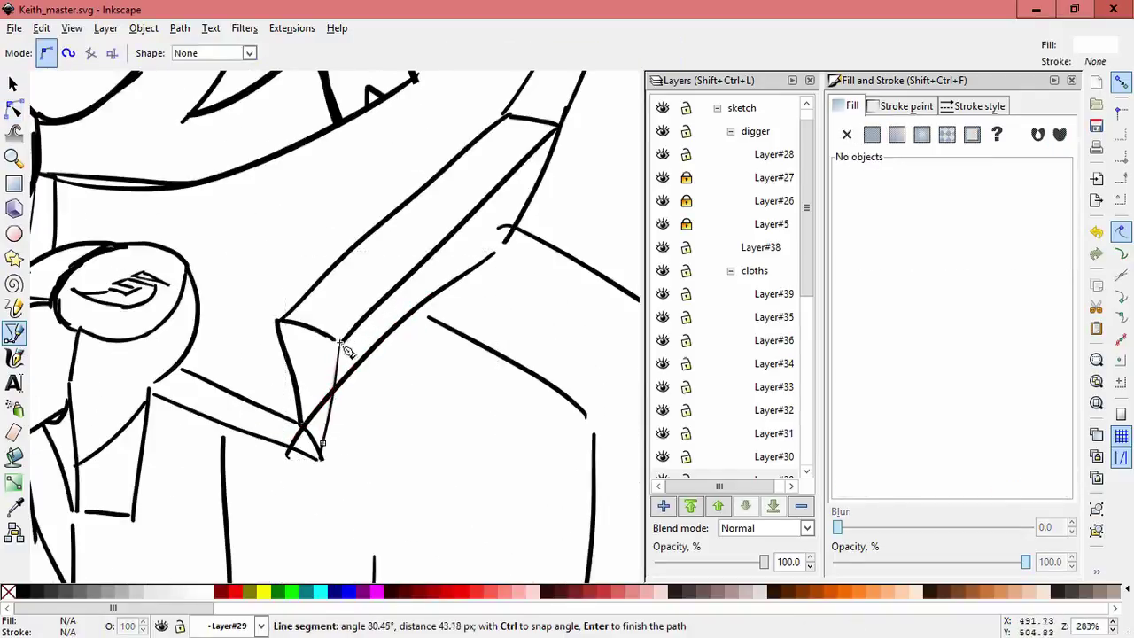
left_click(321, 442)
left_click(14, 107)
left_click(144, 29)
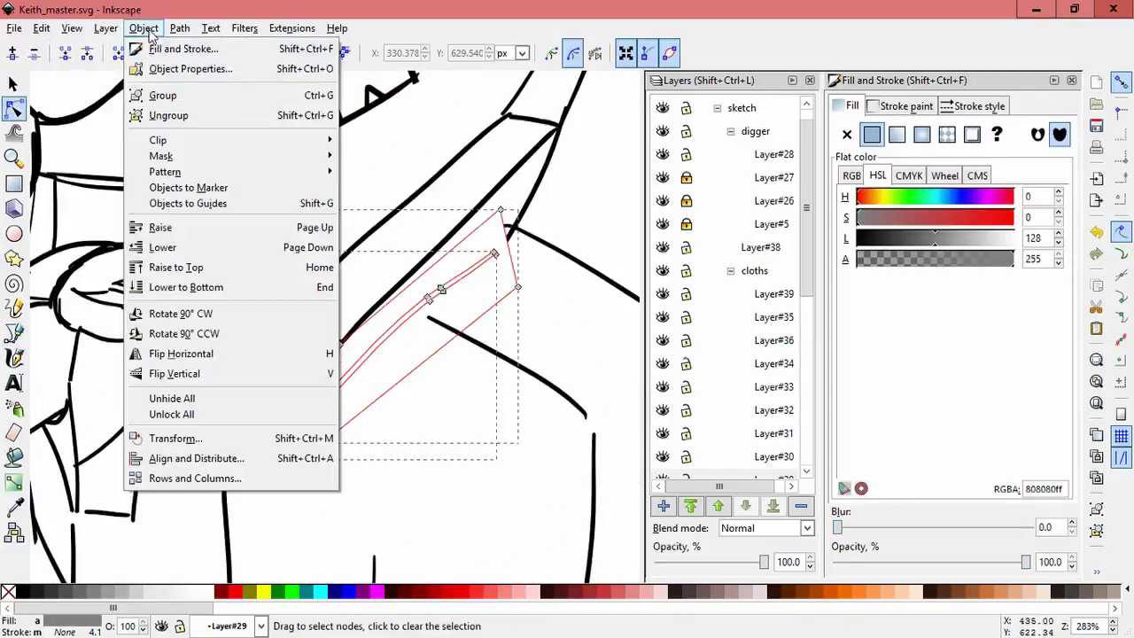
left_click(366, 155)
- Shorten the jacket's outer upper-sleeve line to about 128 px tall so it ends at the crossing fold line
mouse_move(380, 266)
left_mouse_down()
mouse_move(354, 293)
mouse_move(337, 266)
left_mouse_up()
left_click(532, 397)
mouse_move(294, 226)
left_mouse_down()
mouse_move(88, 122)
mouse_move(115, 155)
left_mouse_up()
key("s")
left_click_drag(245, 254, 266, 262)
left_click(320, 144)
key("Escape")
mouse_move(381, 263)
left_mouse_down()
mouse_move(405, 405)
mouse_move(366, 293)
mouse_move(354, 133)
mouse_move(368, 111)
mouse_move(358, 108)
left_mouse_up()
left_click(352, 115)
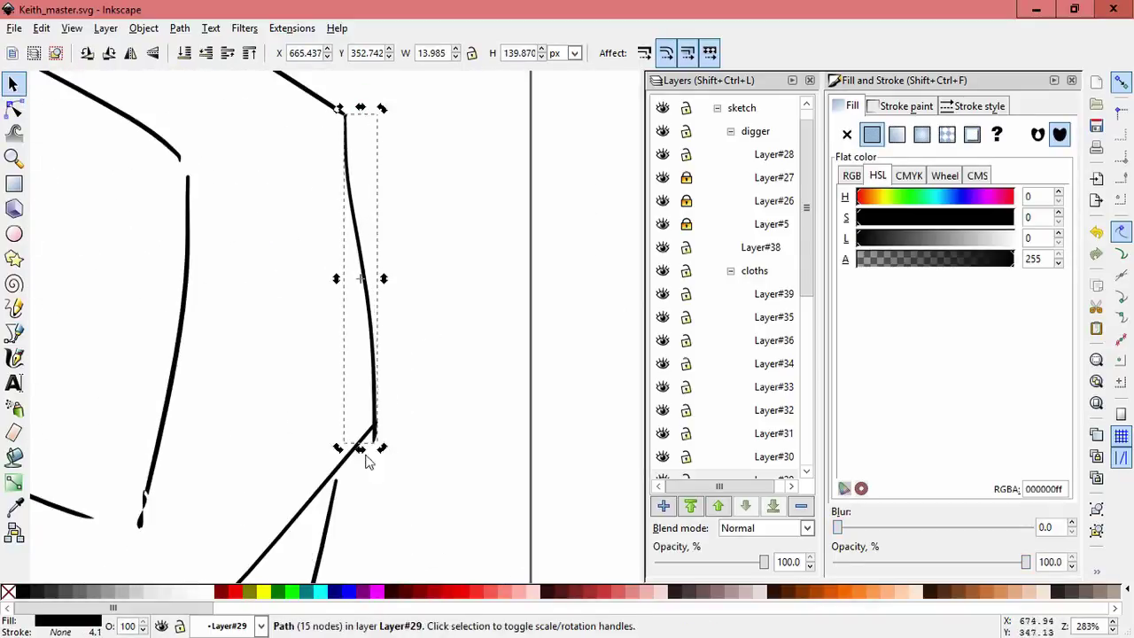
left_click_drag(363, 449, 363, 434)
key("Escape")
scroll(417, 411, "down", 4)
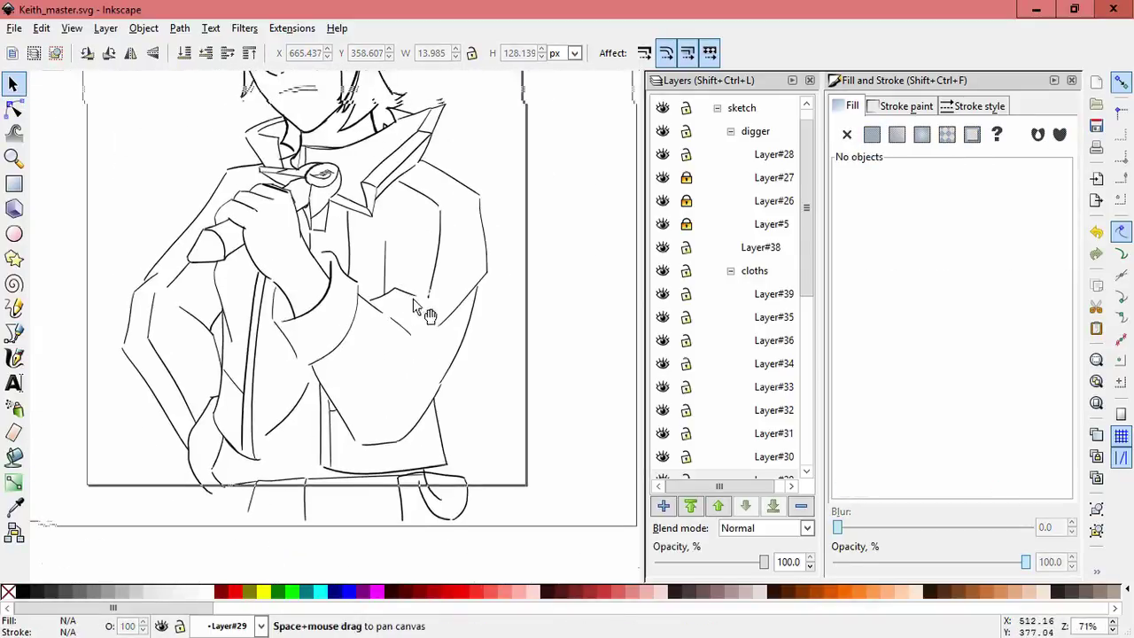
scroll(521, 229, "down", 2)
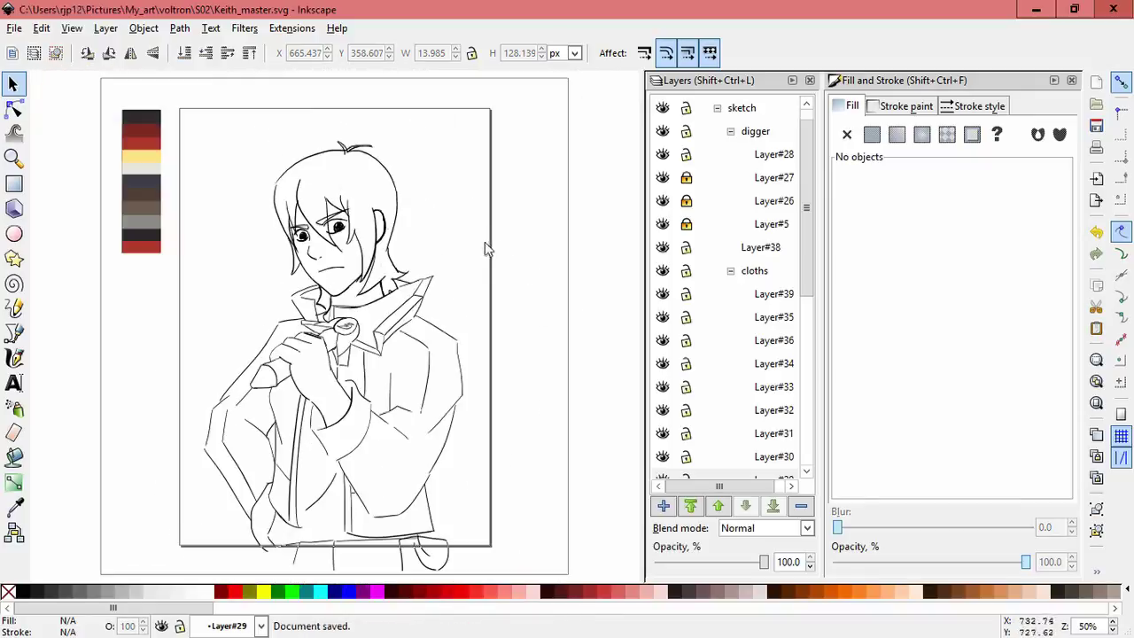
- Pick the dark grey palette swatch as the colour for calligraphic strokes
key("z")
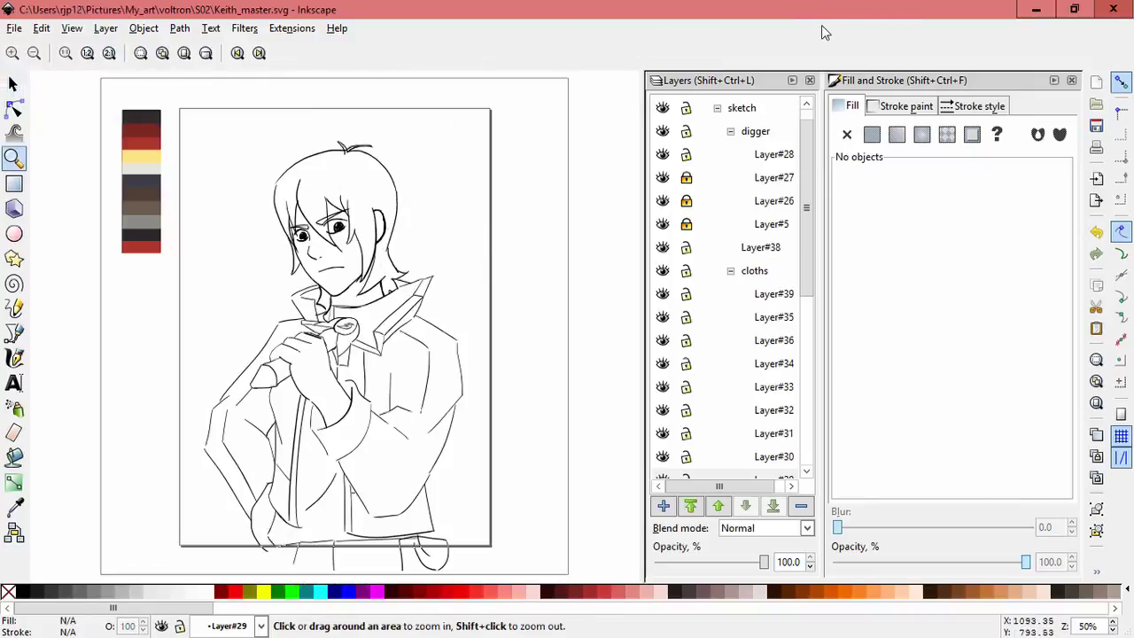
key("c")
key("d")
left_click(125, 251)
key("c")
- Try filling areas of the drawing with the dark grey using the Paint Bucket at different thresholds, undoing each fill
left_click_drag(197, 286, 178, 450)
key("ctrl+z")
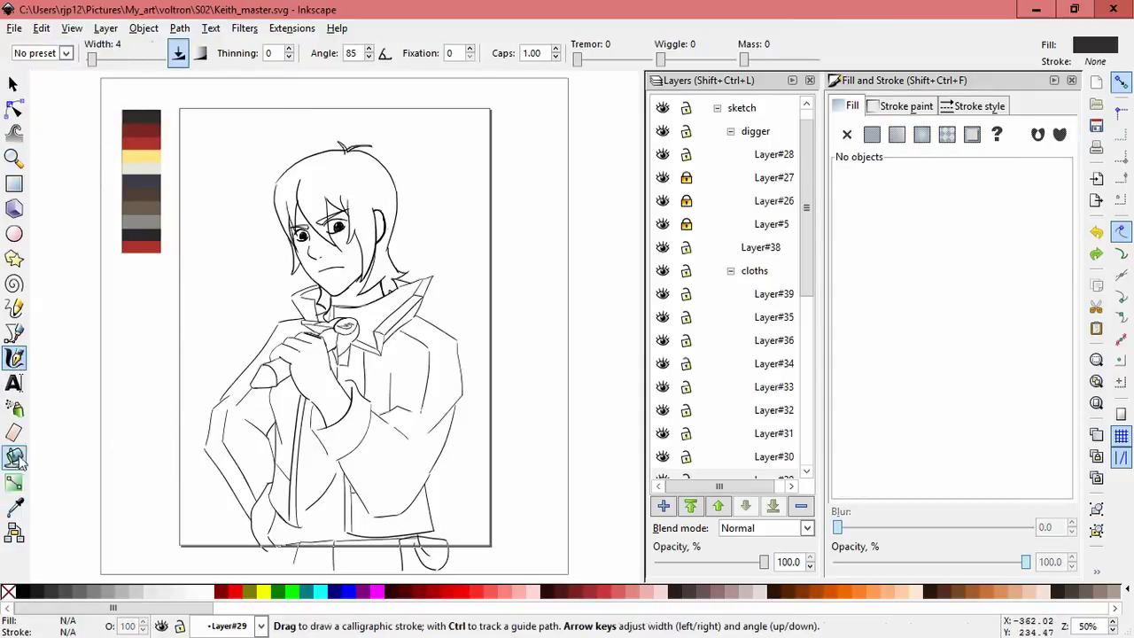
key("shift+F7")
left_click(381, 266)
key("ctrl+z")
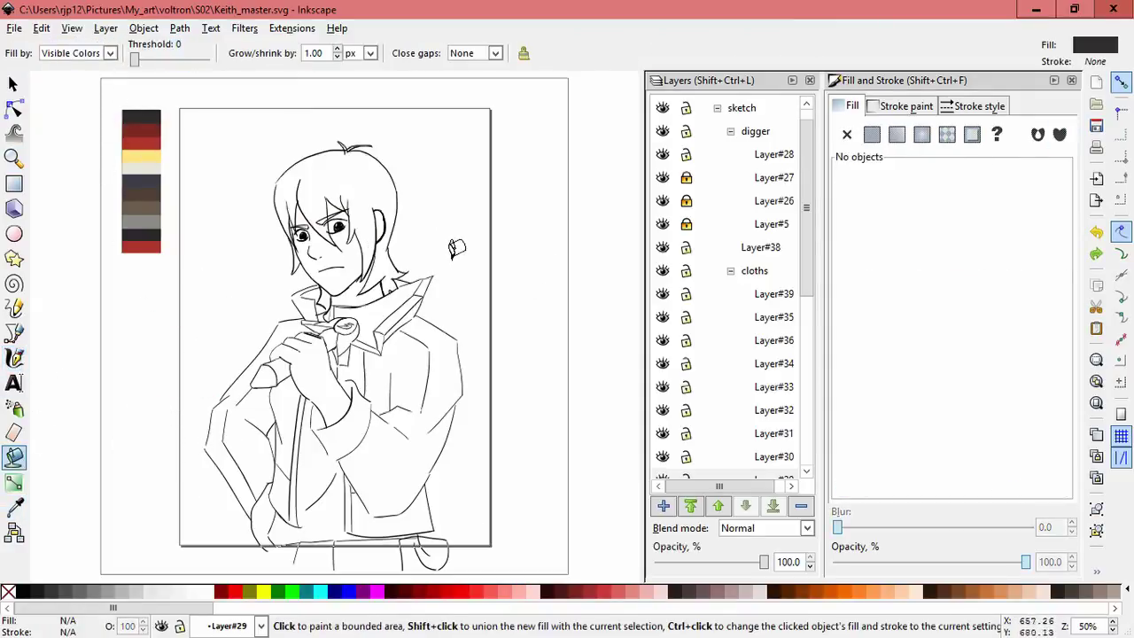
left_click(336, 168)
key("ctrl+z")
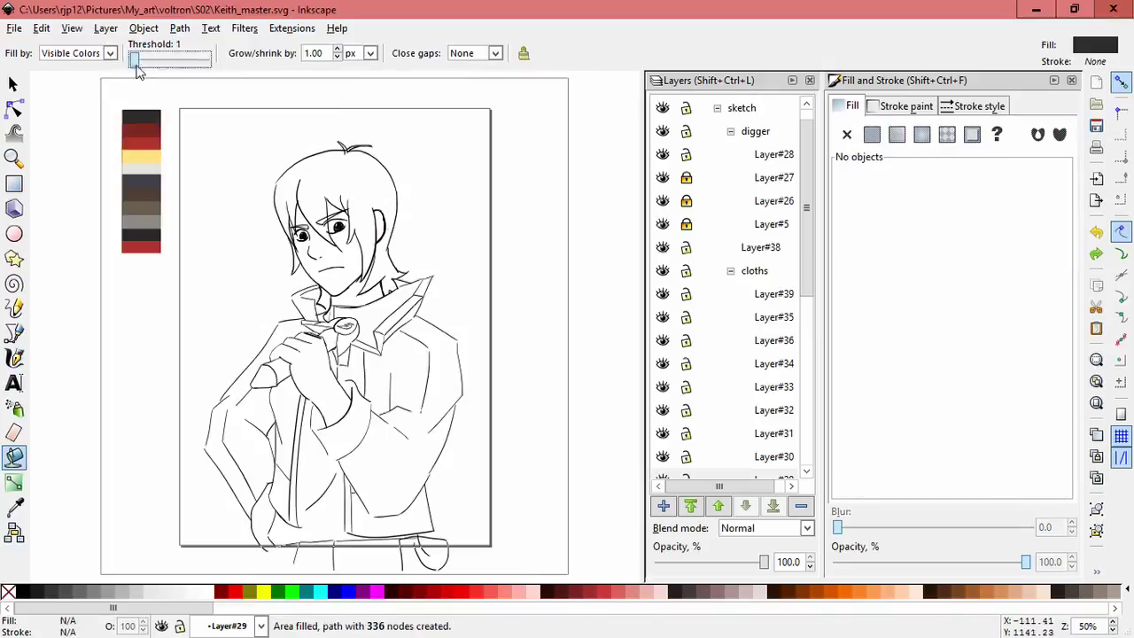
left_click(132, 59)
left_click(299, 202)
key("ctrl+z")
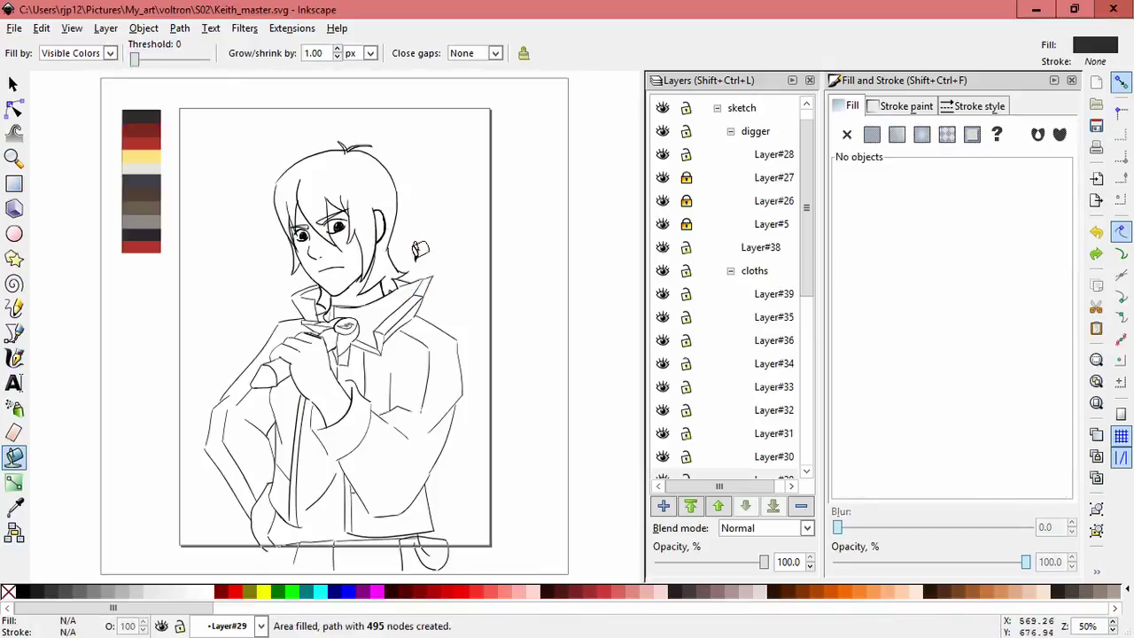
left_click(356, 326)
key("ctrl+z")
- Add a layer named colors above the digger layer
key("c")
left_click(754, 131)
left_click(663, 505)
key("Return")
type("colors")
key("Return")
- Add a sublayer with the default name inside the colors layer
left_click(663, 505)
left_click(611, 349)
left_click(602, 398)
left_click(625, 376)
- Hatch the hair outside the long fringe line, above the smaller eye, with diagonal dark grey calligraphic strokes
left_click_drag(415, 248, 521, 208)
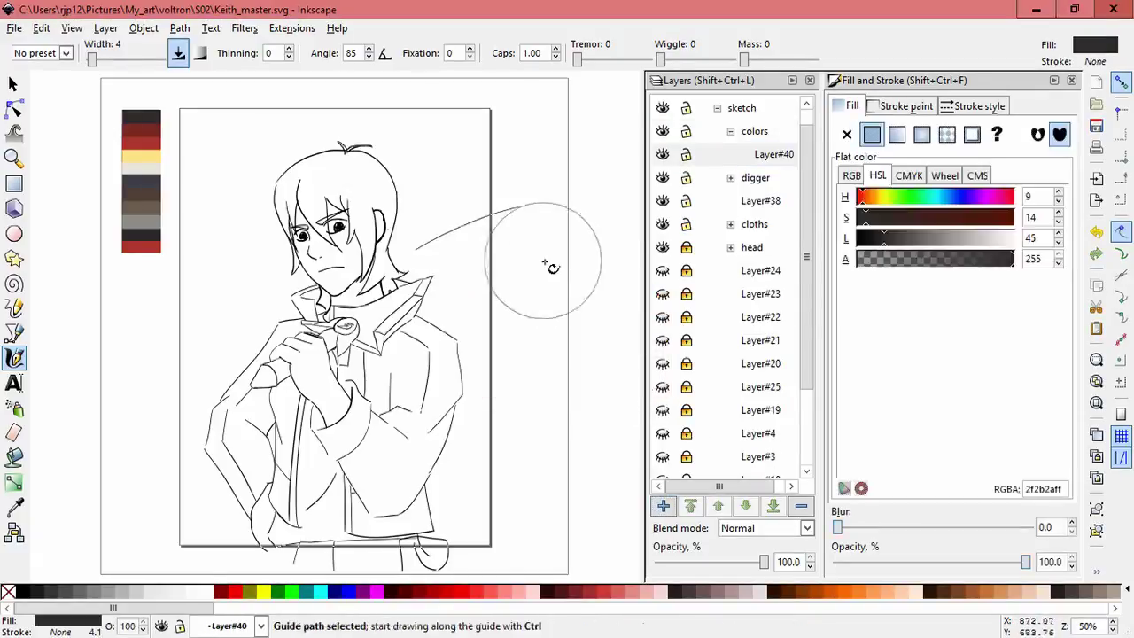
key("ctrl+z")
scroll(435, 197, "up", 3)
left_click_drag(115, 261, 169, 182)
key("s")
key("ctrl+z")
key("ctrl+z")
key("c")
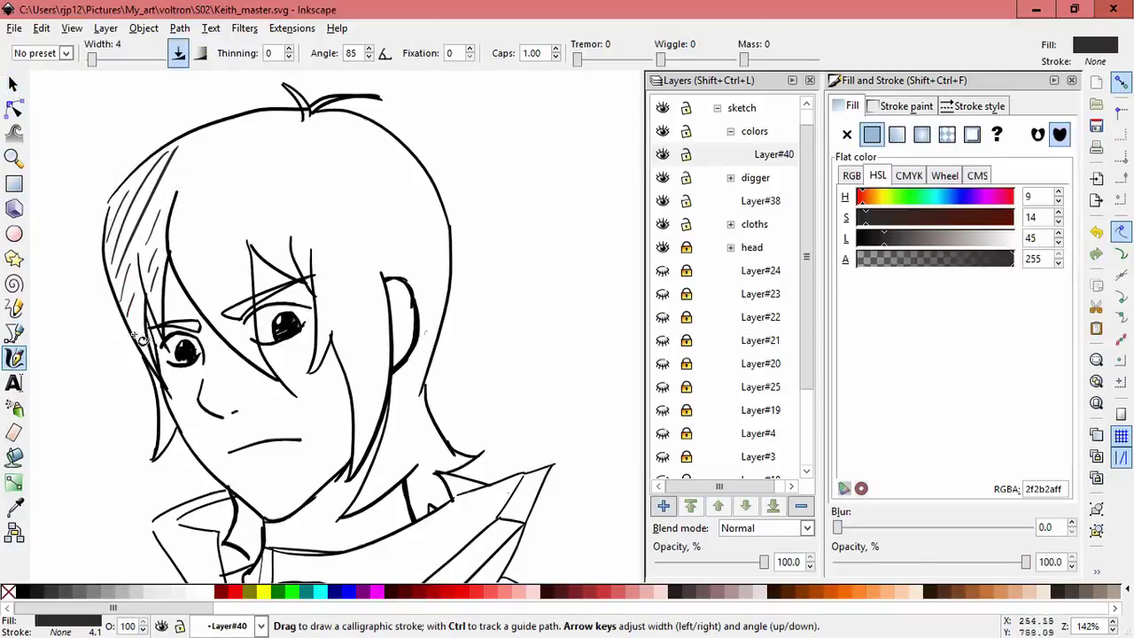
- Extend the dark hatching across the fringe and crown, scaling one stroke slightly to fit between the hair outlines
left_click_drag(232, 156, 189, 248)
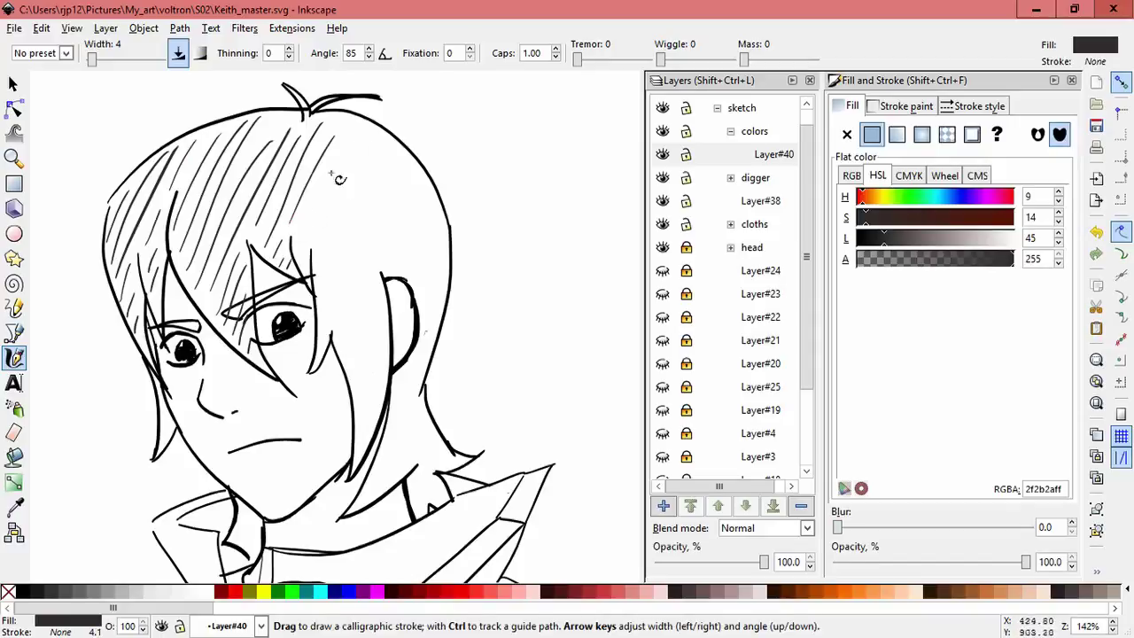
key("s")
mouse_move(363, 119)
left_mouse_down()
mouse_move(374, 115)
mouse_move(324, 97)
left_mouse_up()
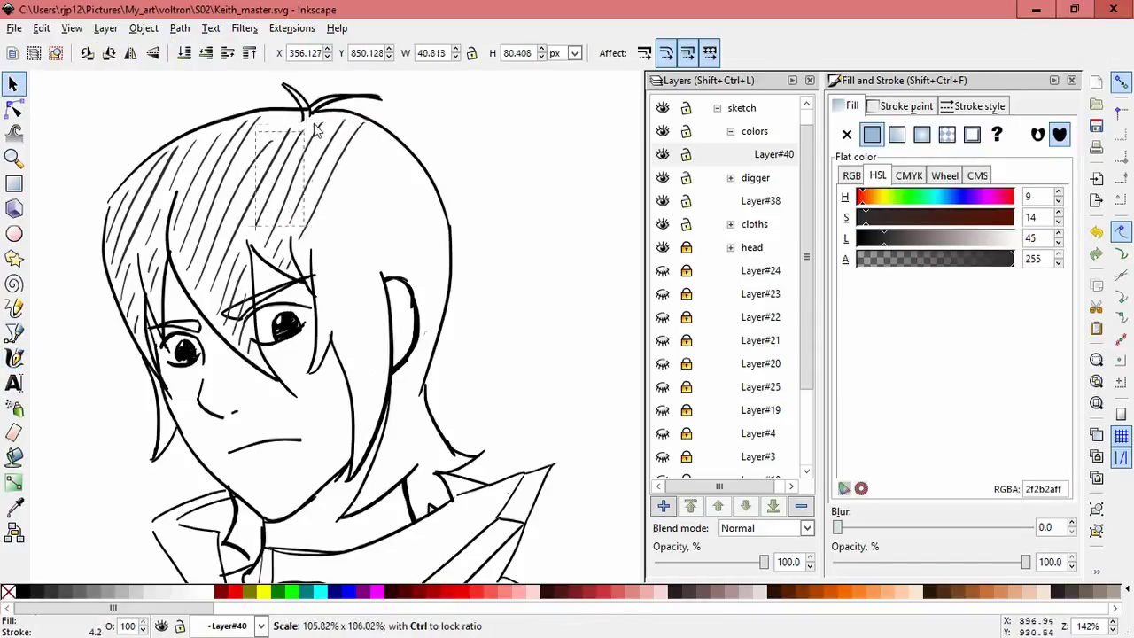
key("c")
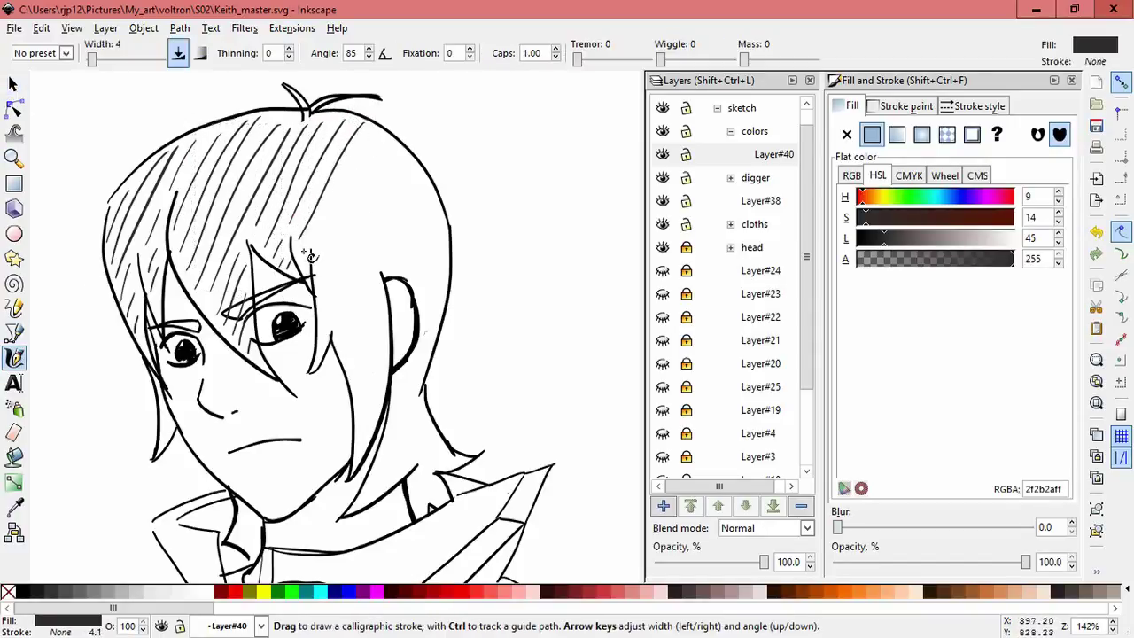
mouse_move(383, 157)
left_mouse_down()
mouse_move(321, 223)
mouse_move(319, 257)
left_mouse_up()
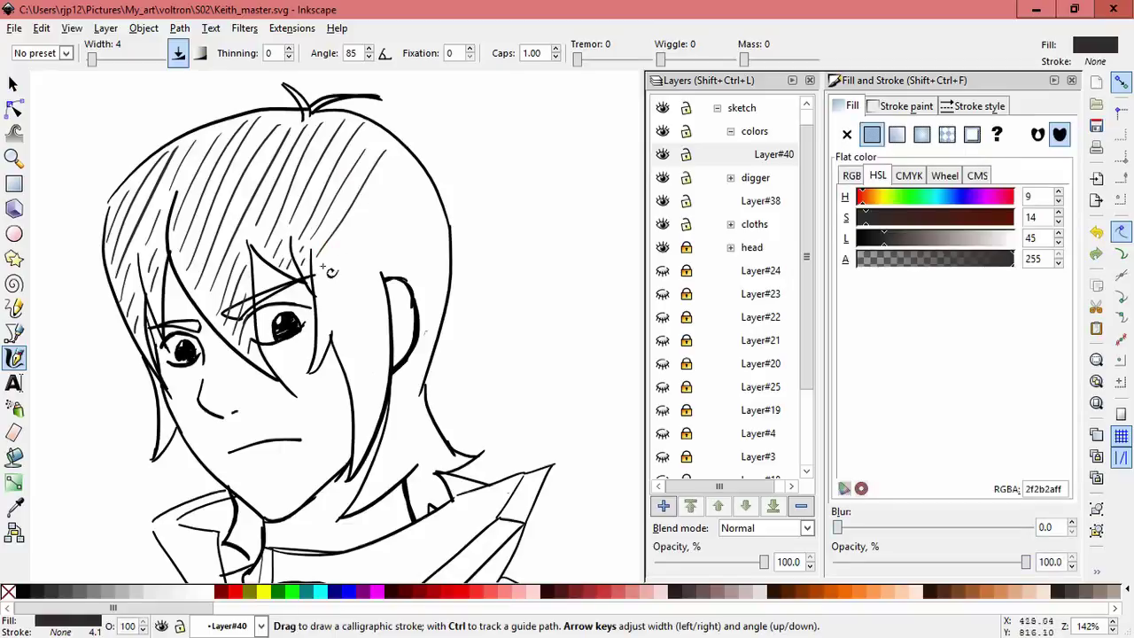
- Enlarge a hatch stroke above the ear and hatch the side lock in front of the ear down toward its tip
left_click(13, 84)
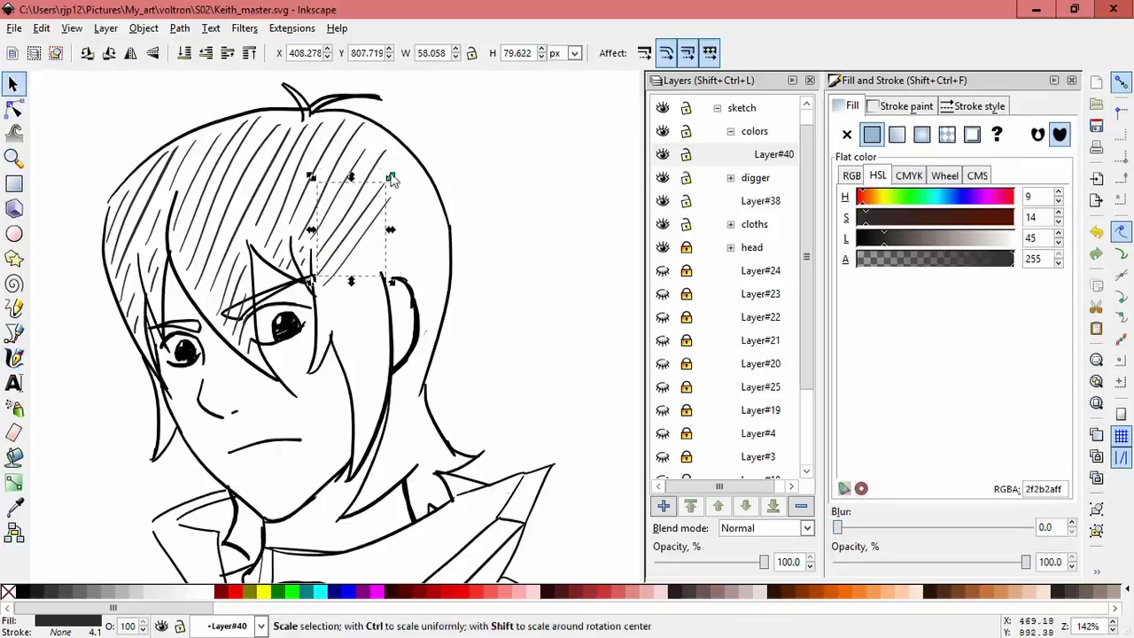
left_click(386, 211)
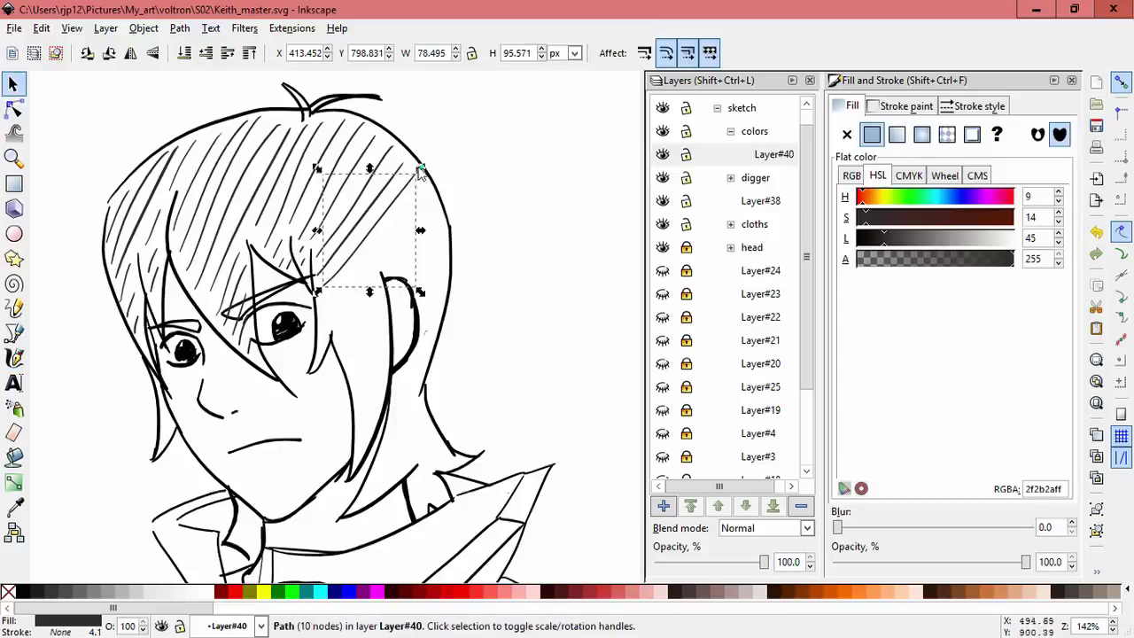
left_click(15, 357)
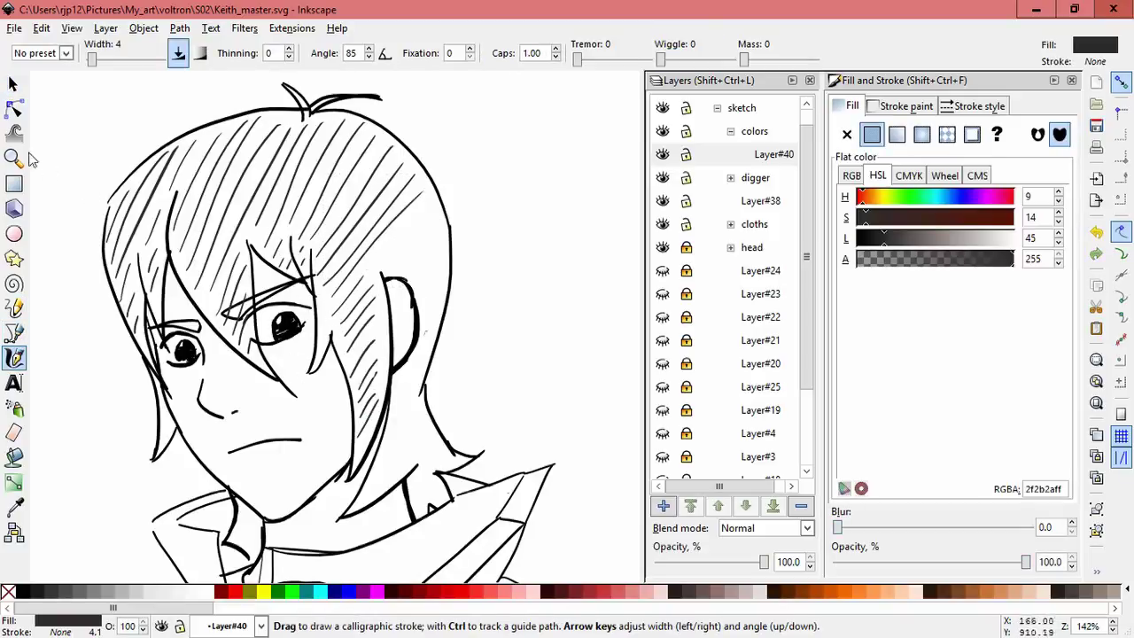
left_click_drag(386, 395, 354, 441)
- Scale the side lock's hatch strokes so they span its width, and add a stroke just above the ear
key("space")
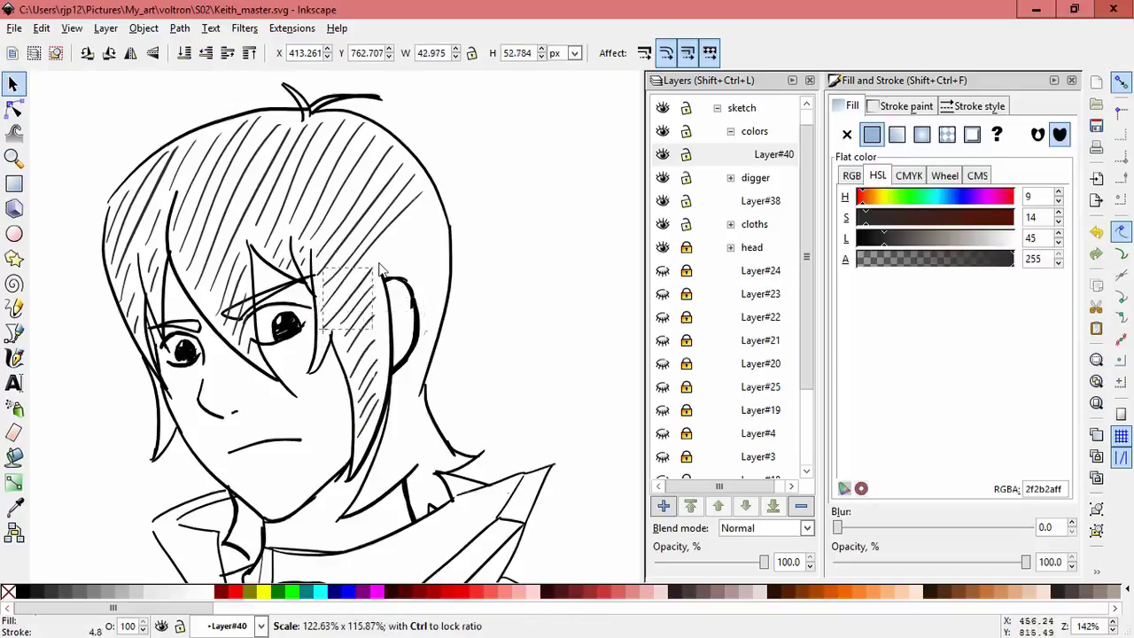
key("Delete")
key("space")
mouse_move(395, 243)
left_mouse_down()
mouse_move(329, 313)
mouse_move(436, 206)
mouse_move(380, 298)
mouse_move(383, 278)
left_mouse_up()
key("space")
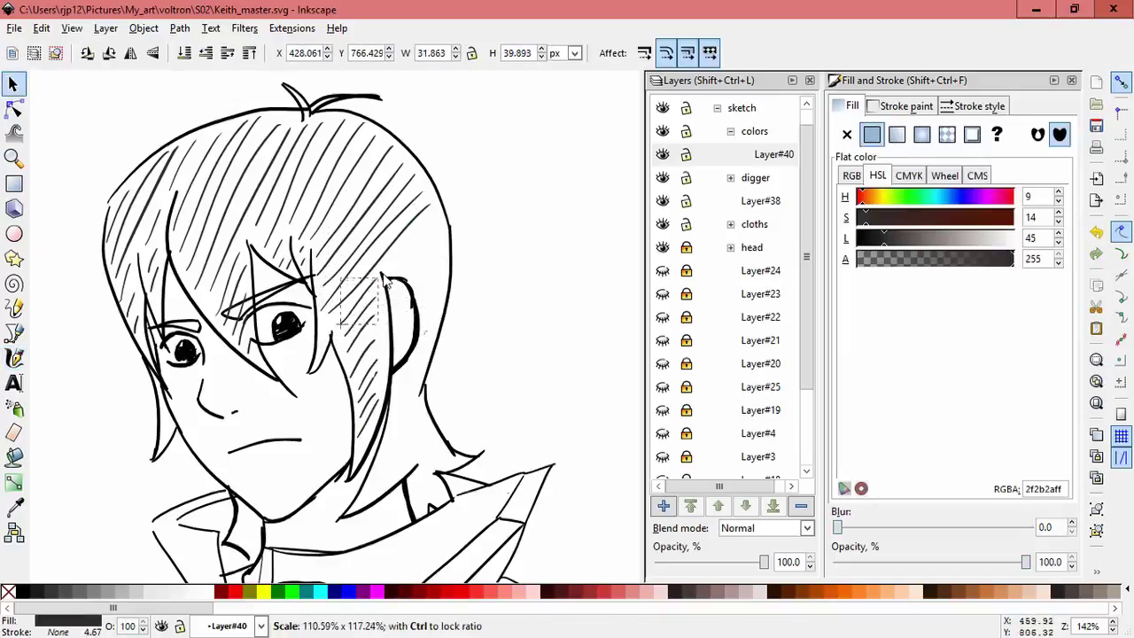
left_click(335, 341)
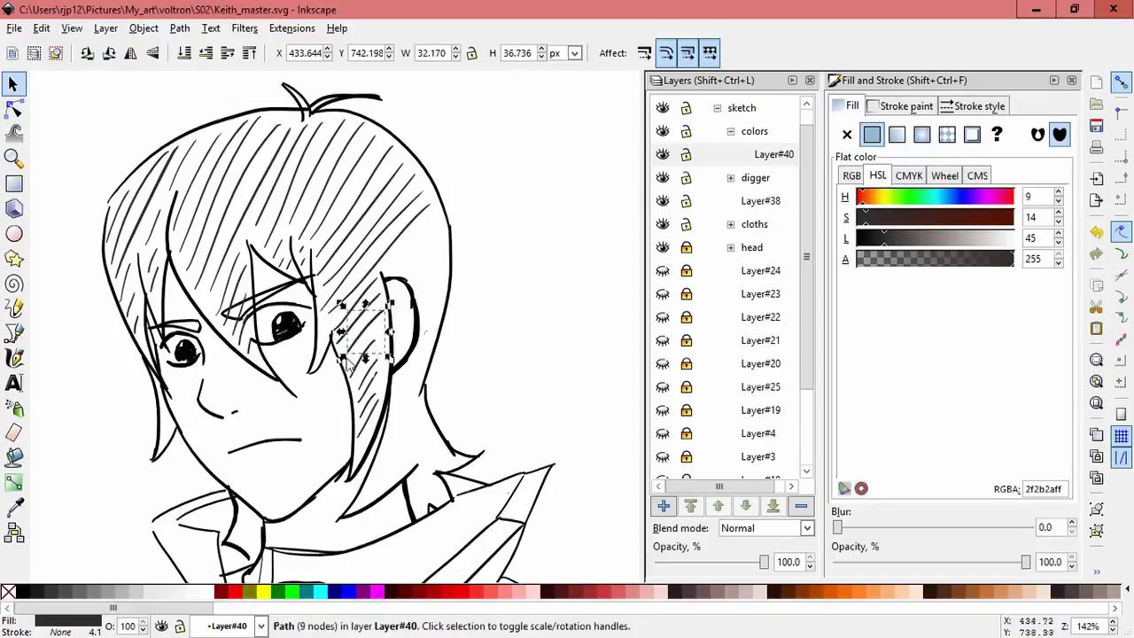
left_click_drag(381, 365, 394, 350)
left_click_drag(359, 403, 395, 372)
left_click_drag(370, 409, 380, 442)
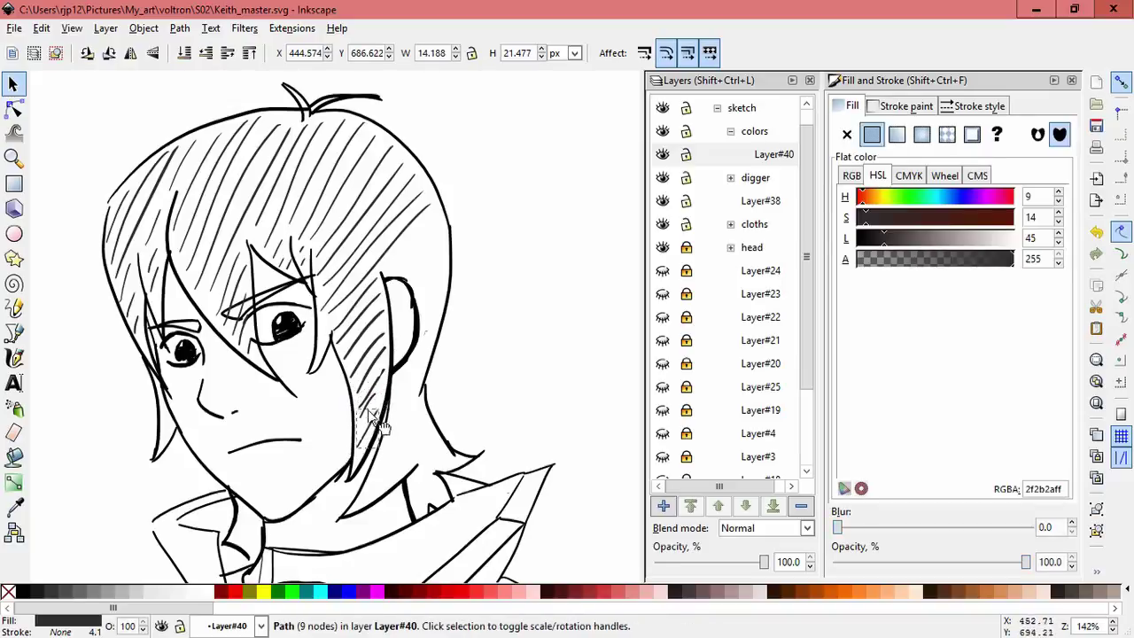
key("Escape")
left_click(373, 409)
key("Escape")
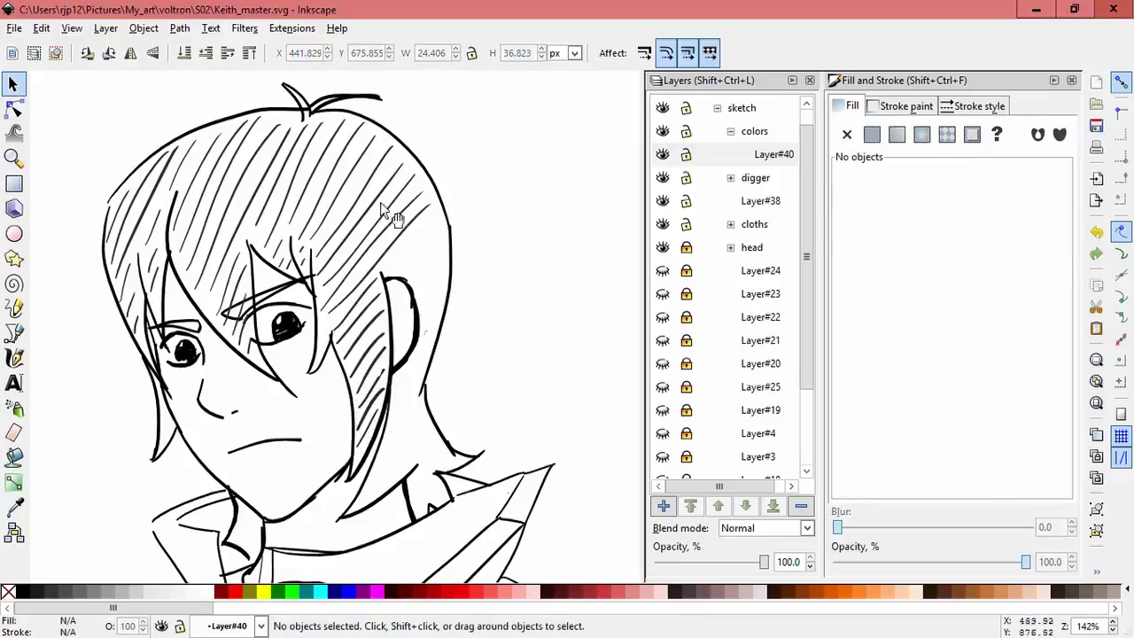
- Hatch the hair behind the ear down to the nape, the neck areas and the thin lock beside the far cheek
key("c")
left_click_drag(404, 269, 447, 239)
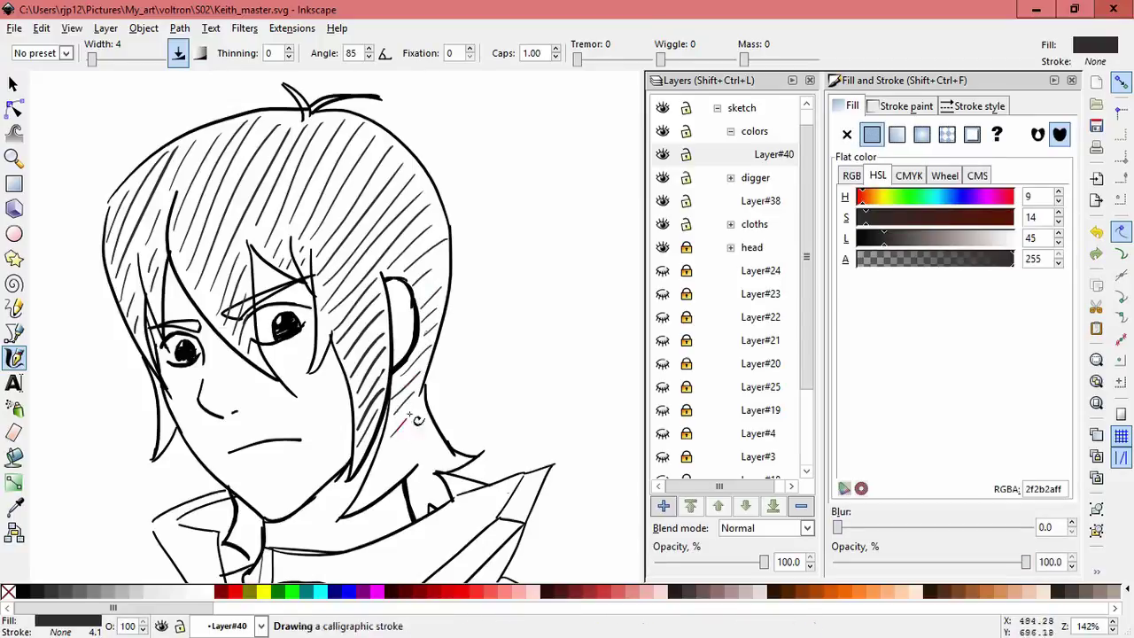
mouse_move(401, 485)
left_mouse_down()
mouse_move(430, 428)
mouse_move(417, 460)
mouse_move(434, 440)
left_mouse_up()
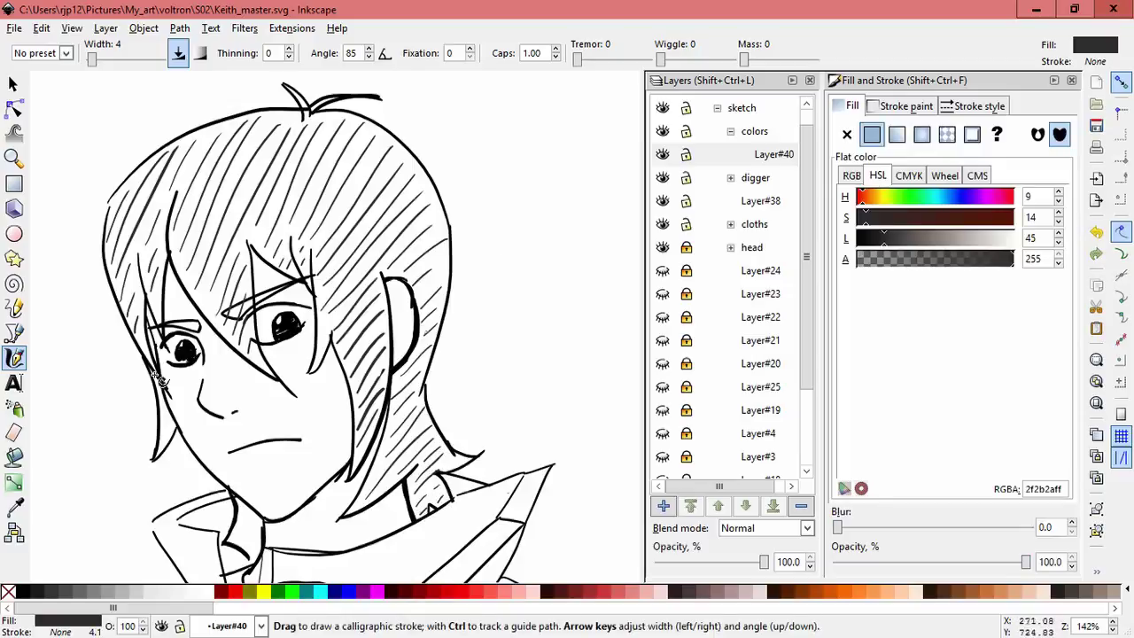
left_click_drag(168, 452, 126, 319)
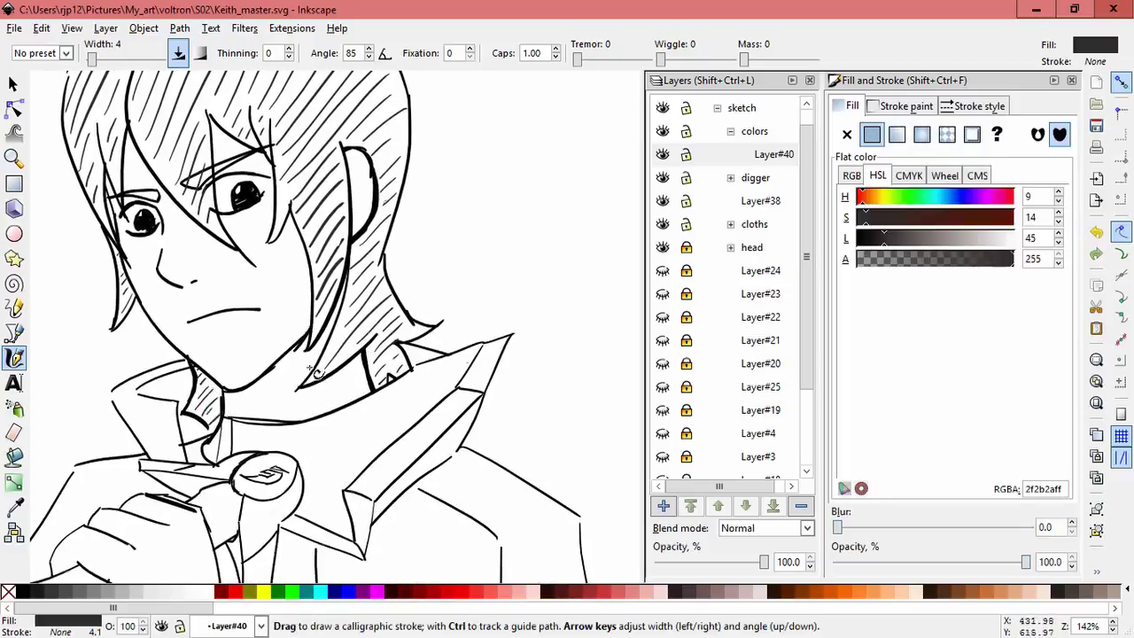
- Pick the bright red palette swatch (ac332b) for the calligraphic strokes
scroll(523, 283, "down", 2)
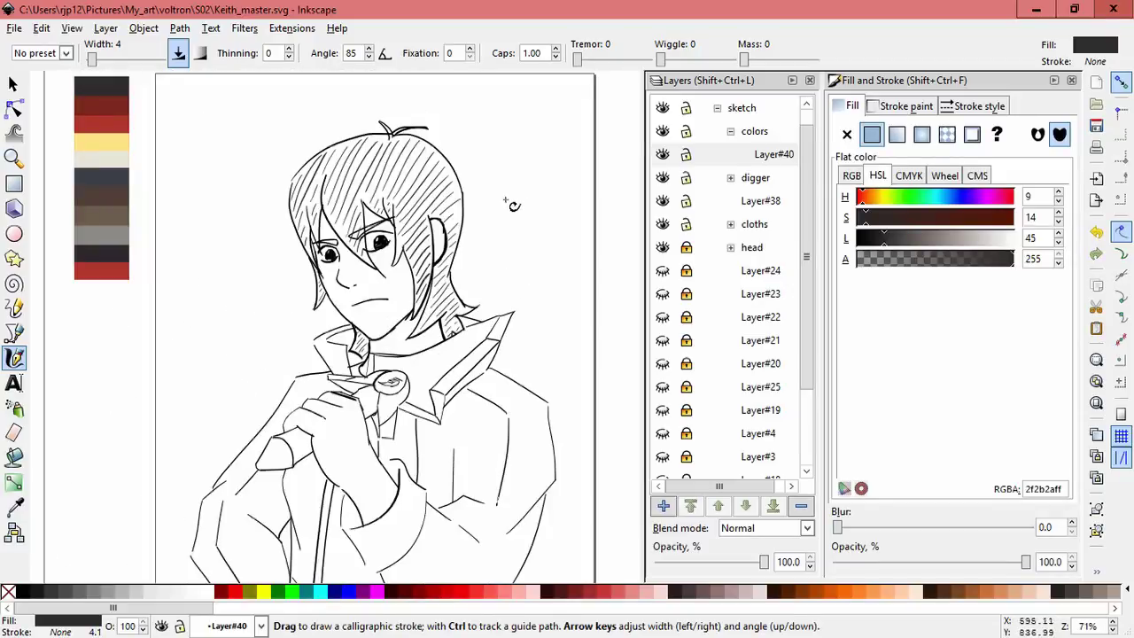
left_click_drag(212, 222, 257, 270)
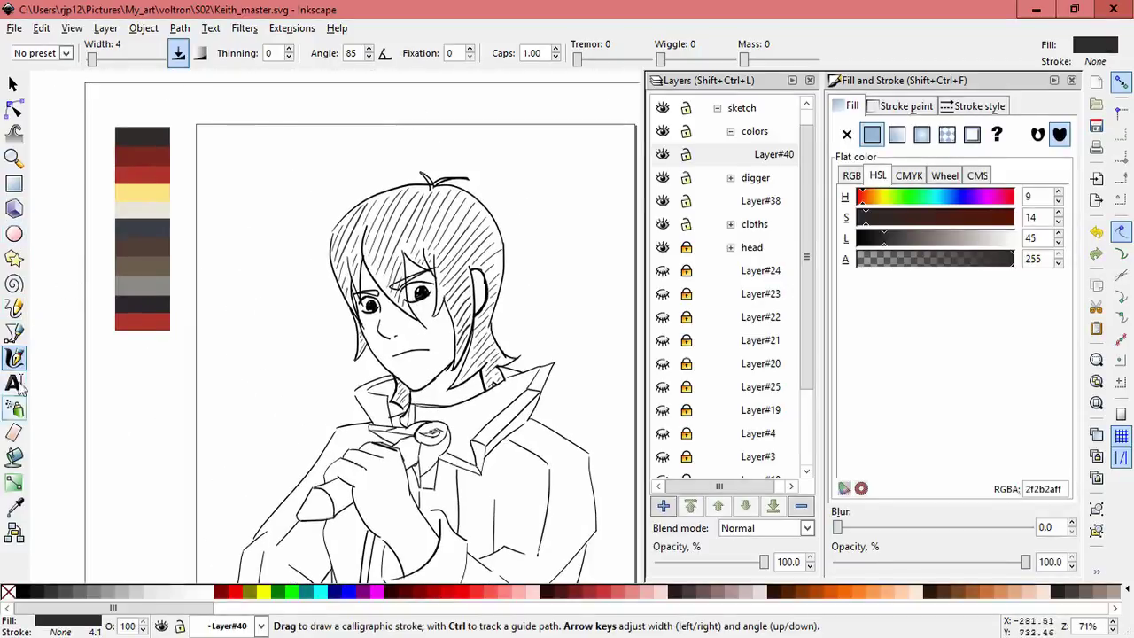
key("d")
left_click(160, 175)
left_click(155, 161)
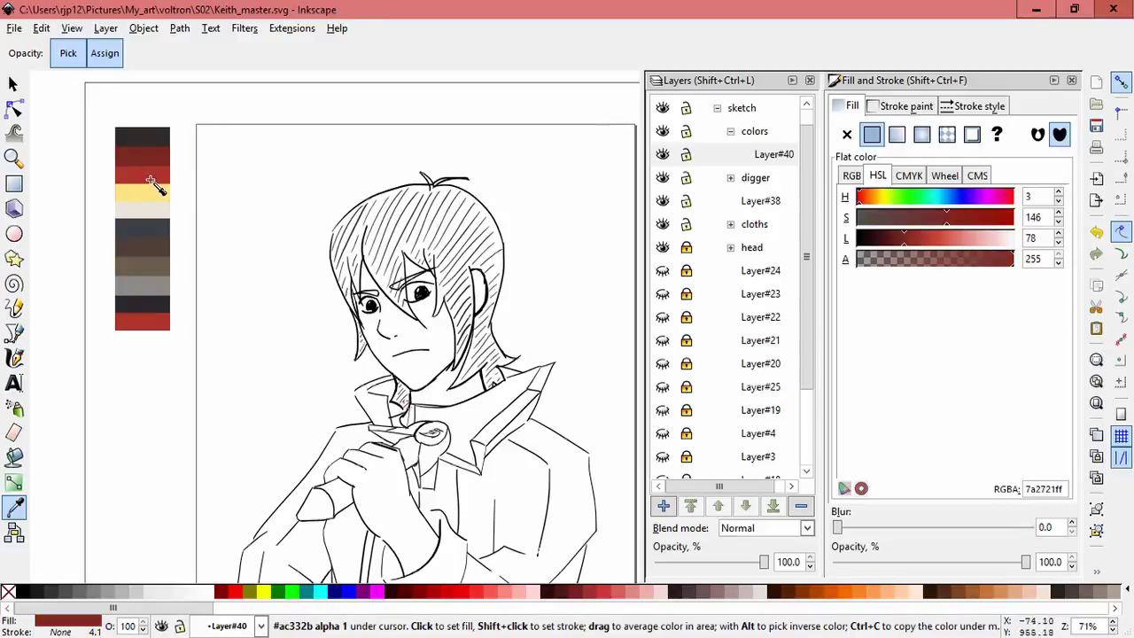
key("c")
scroll(261, 197, "down", 5)
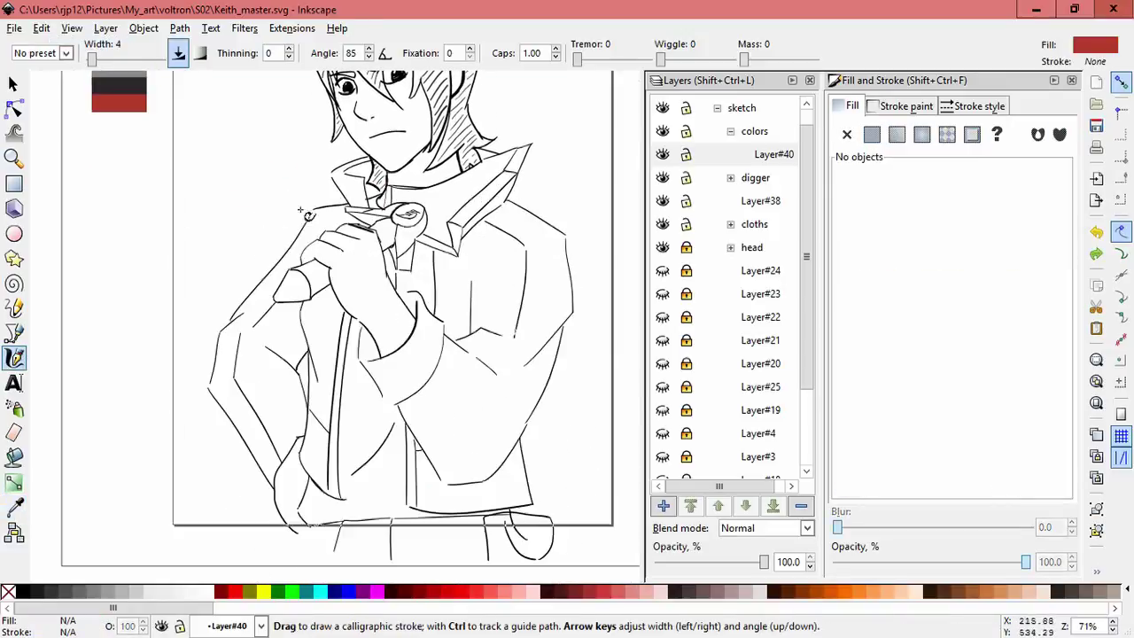
- Hatch the narrow jacket front panel below the raised fist with red diagonal strokes, from the hand down to the crossing fold line
left_click_drag(306, 309, 332, 293)
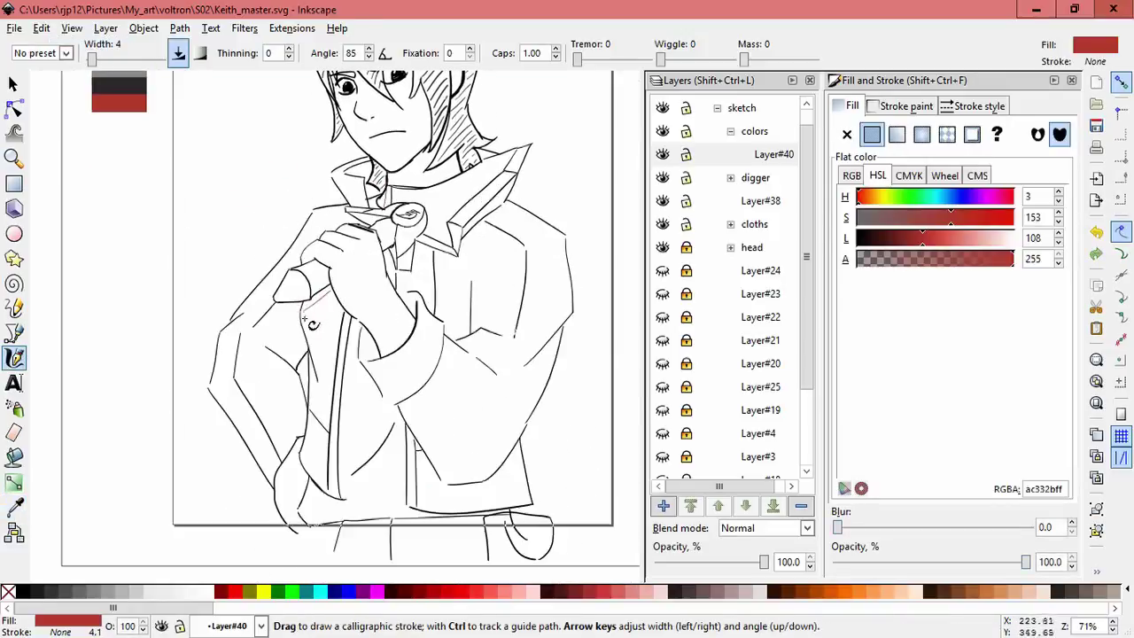
left_click_drag(330, 345, 337, 364)
scroll(346, 366, "up", 2)
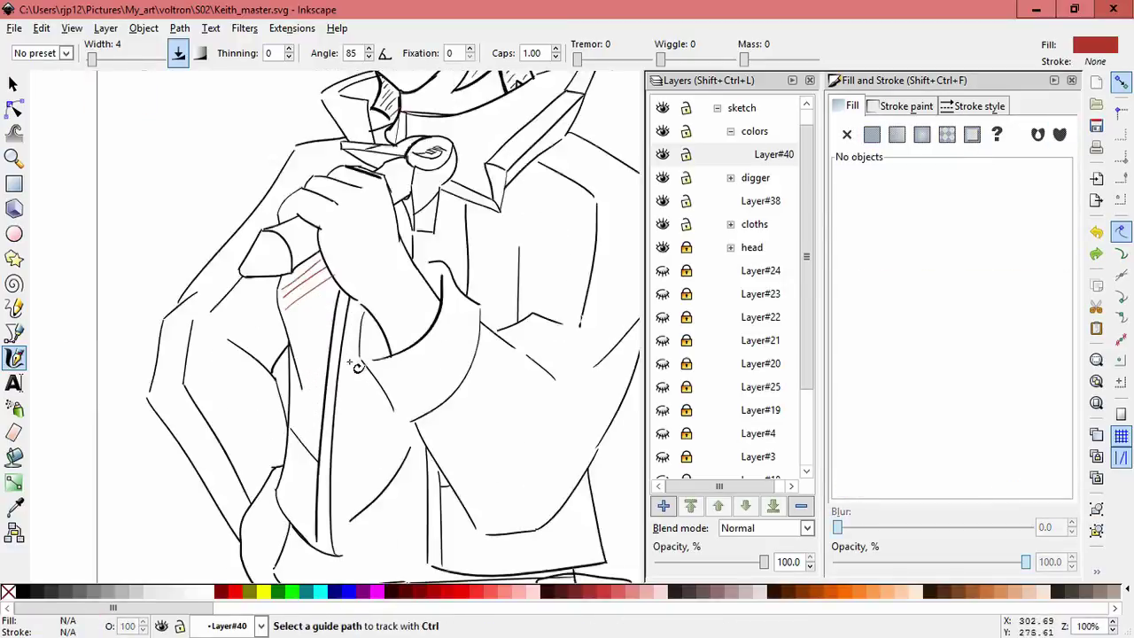
mouse_move(308, 303)
left_mouse_down()
mouse_move(295, 334)
mouse_move(310, 333)
mouse_move(286, 372)
left_mouse_up()
left_click_drag(303, 376, 281, 394)
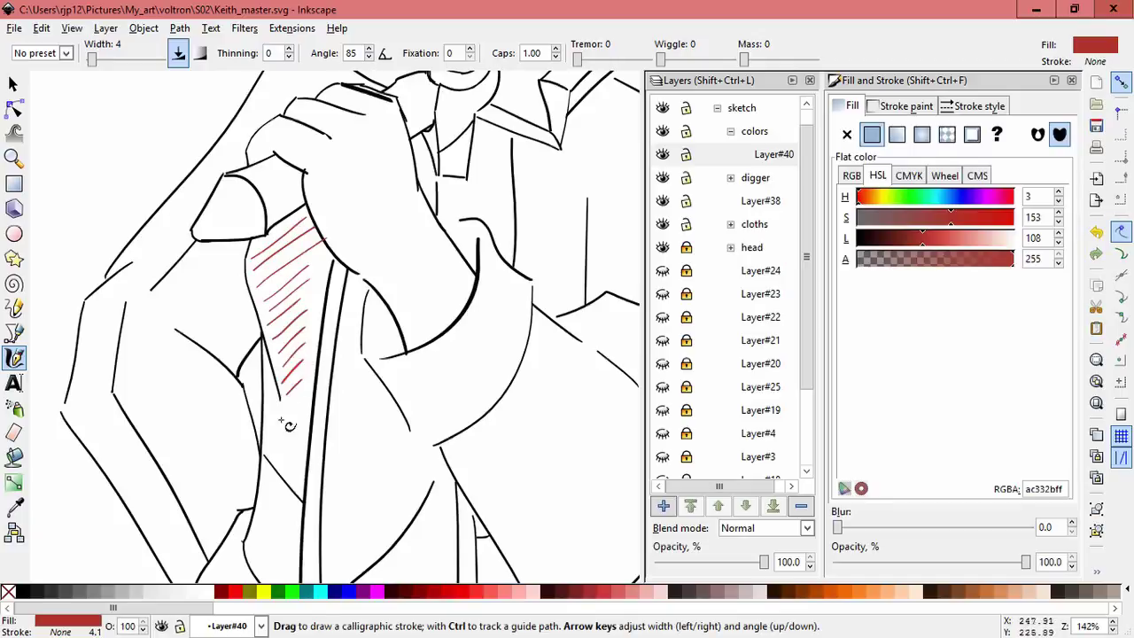
left_click_drag(304, 443, 281, 469)
left_click_drag(267, 413, 273, 376)
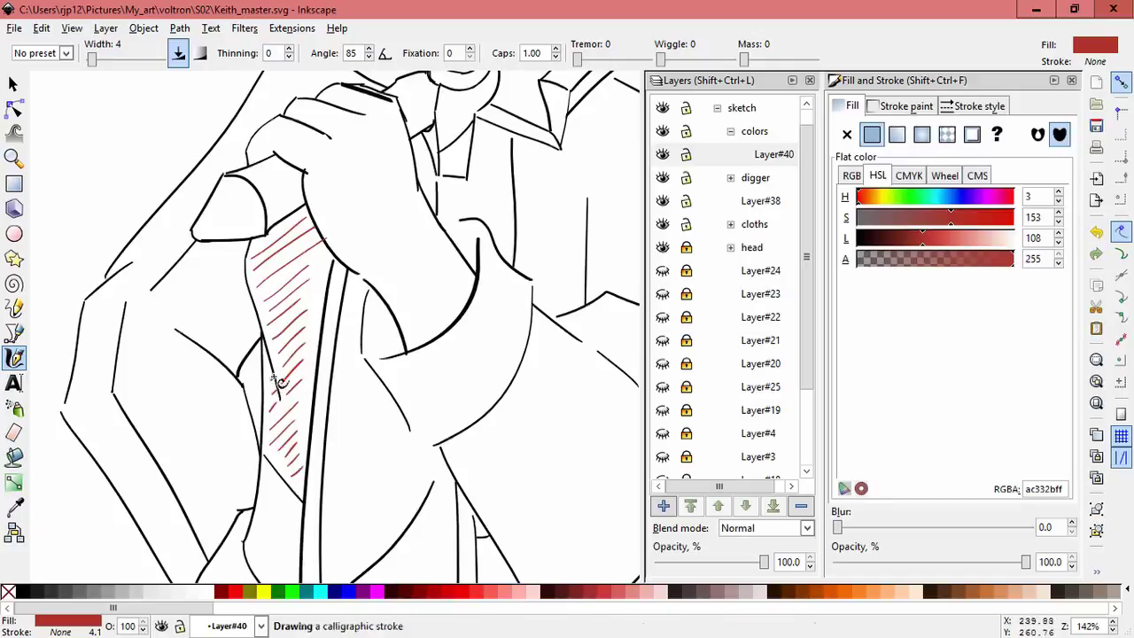
- Collapse the cloths layer group and lock the digger, Layer#38 and cloths layers against accidental selection
key("s")
left_click(264, 416)
key("Escape")
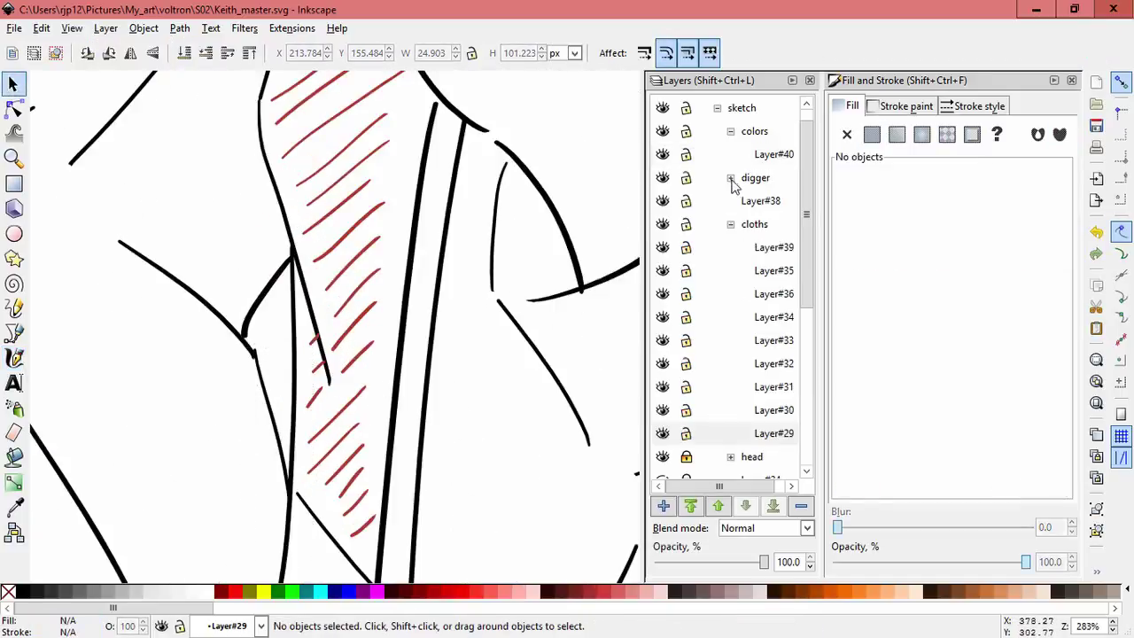
left_click(730, 225)
- Reposition the small red hatch strokes beside the short fold line on the front panel
left_click_drag(313, 342, 303, 352)
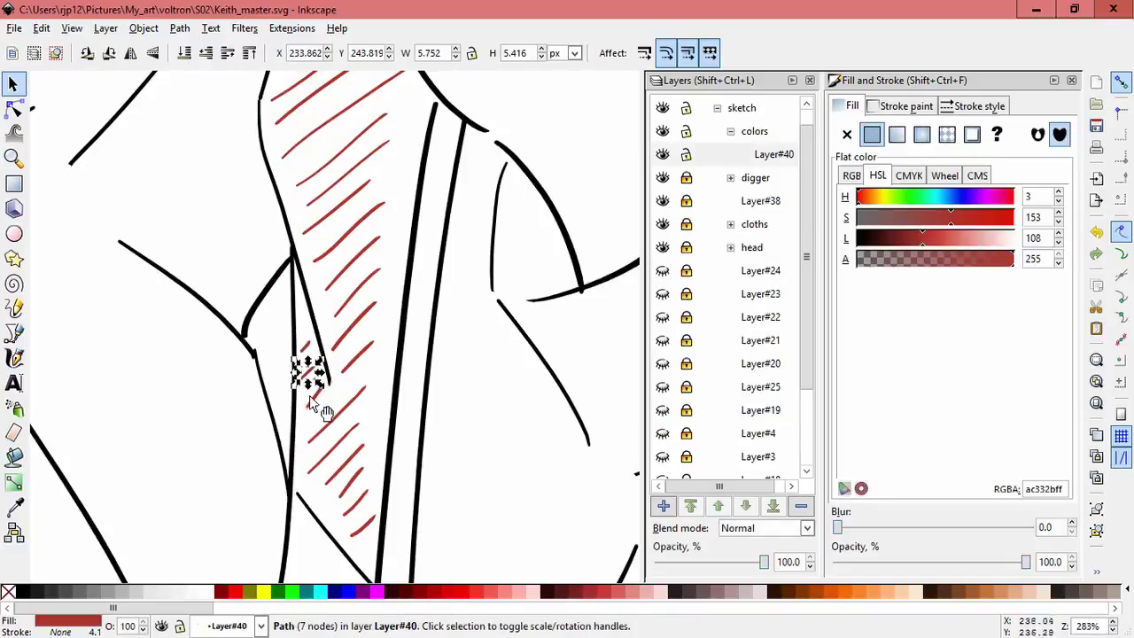
left_click_drag(312, 393, 329, 387)
key("Escape")
key("Escape")
- Stretch the upper red hatch strokes of the front panel so they span its width
left_click_drag(347, 291, 435, 342)
mouse_move(405, 249)
left_mouse_down()
mouse_move(395, 232)
mouse_move(398, 278)
mouse_move(405, 261)
mouse_move(421, 281)
mouse_move(455, 252)
mouse_move(461, 278)
left_mouse_up()
mouse_move(422, 360)
left_mouse_down()
mouse_move(462, 359)
mouse_move(474, 341)
mouse_move(463, 324)
mouse_move(451, 328)
mouse_move(476, 334)
left_mouse_up()
left_click(463, 324)
key("space")
left_click_drag(368, 370, 379, 413)
key("Escape")
- Widen the middle hatch strokes of the front panel until they reach the jacket's front edge line
scroll(469, 336, "down", 2)
left_click(447, 327)
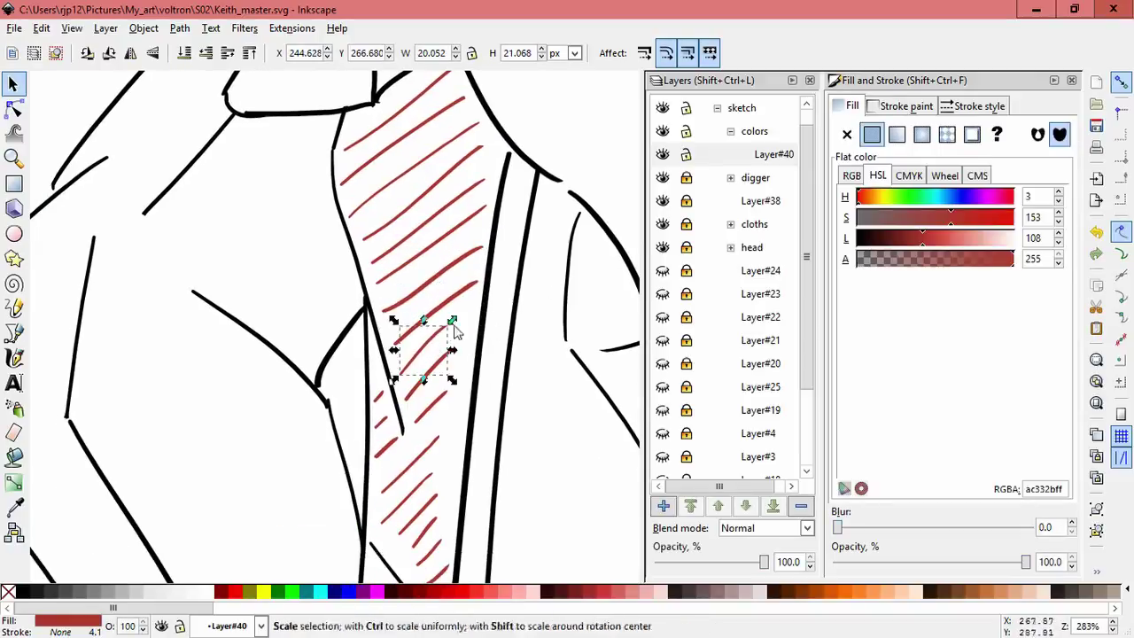
left_click(438, 376)
left_click_drag(455, 376, 476, 381)
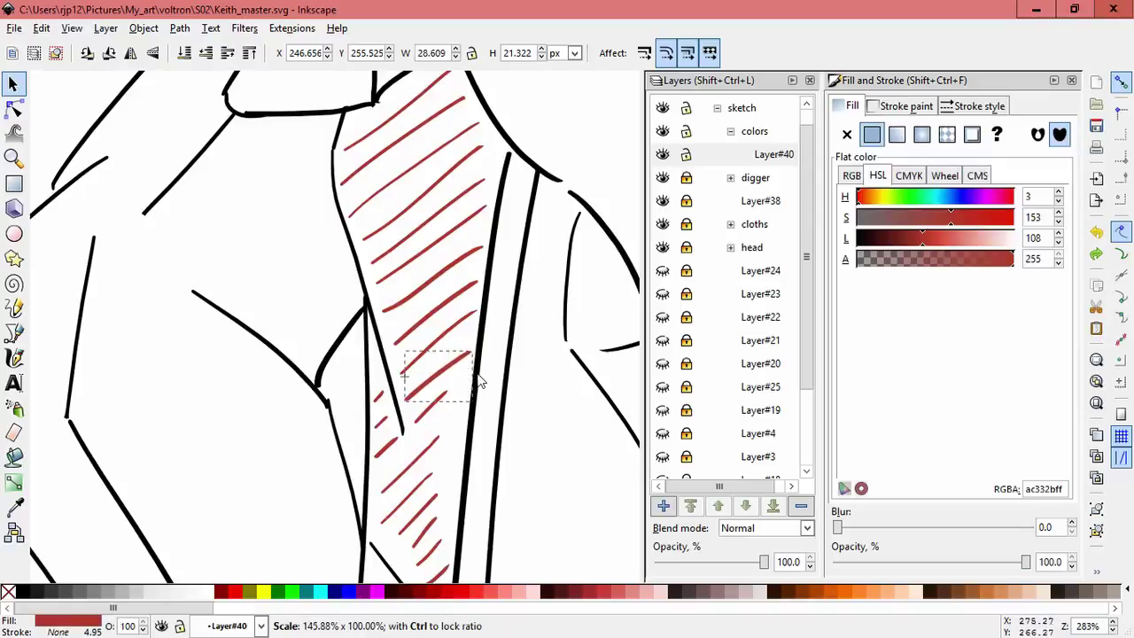
left_click(458, 398)
left_click(451, 399)
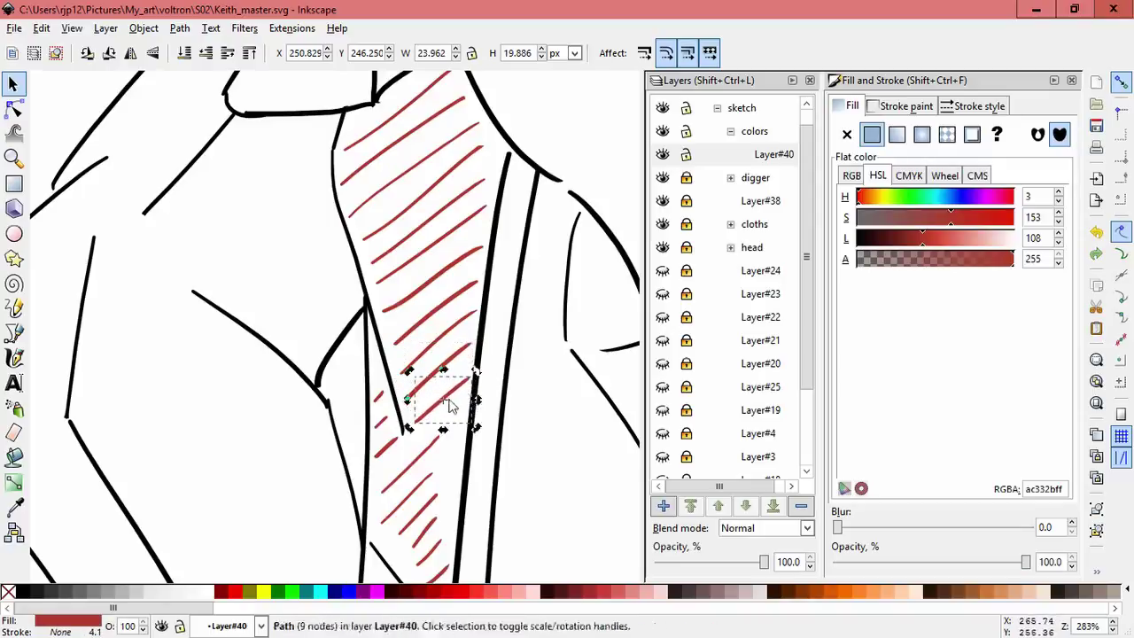
mouse_move(429, 456)
left_mouse_down()
mouse_move(469, 463)
mouse_move(463, 435)
left_mouse_up()
left_click(431, 458)
- Adjust the lowest red hatch strokes of the front panel to fill its width above the crossing fold
scroll(468, 451, "down", 2)
left_click(398, 450)
mouse_move(418, 468)
left_mouse_down()
mouse_move(407, 460)
mouse_move(471, 460)
mouse_move(409, 461)
mouse_move(431, 488)
mouse_move(470, 478)
mouse_move(455, 478)
mouse_move(467, 493)
mouse_move(473, 481)
mouse_move(448, 513)
left_mouse_up()
key("Escape")
key("1")
scroll(374, 349, "up", 1)
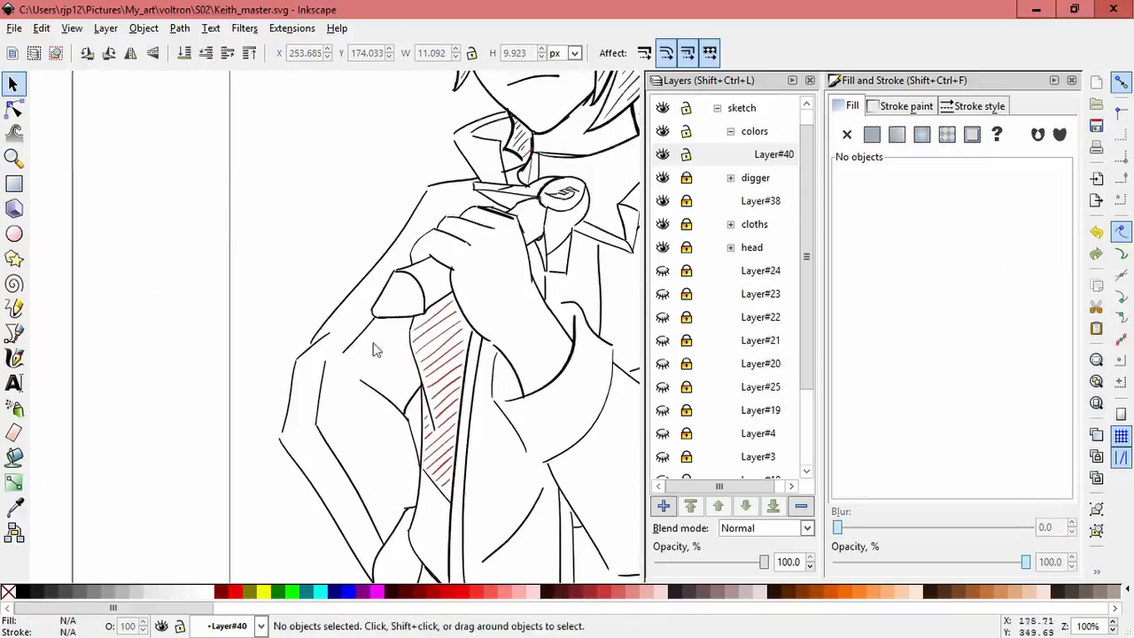
- Hatch the jacket area below the fist and the bent sleeve down to the cuff with red calligraphic strokes
left_click(13, 357)
left_click_drag(344, 215, 382, 190)
mouse_move(328, 251)
left_mouse_down()
mouse_move(384, 229)
mouse_move(395, 241)
left_mouse_up()
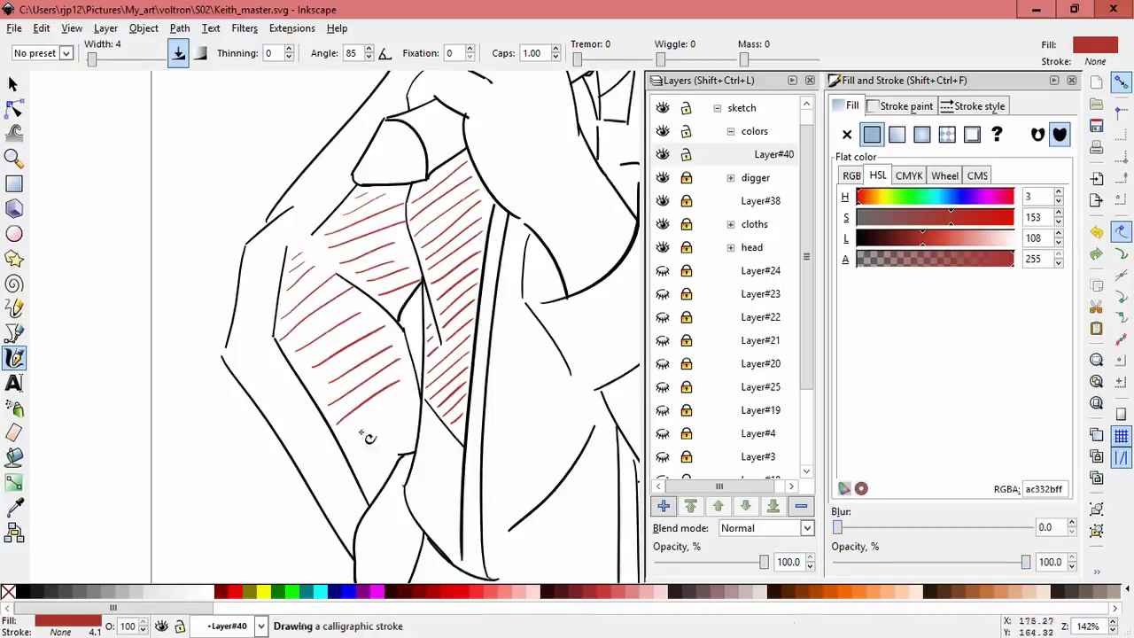
- Skew and scale the upper hatch strokes on the bent sleeve to fit between the arm outline and fold
key("s")
left_click(340, 304)
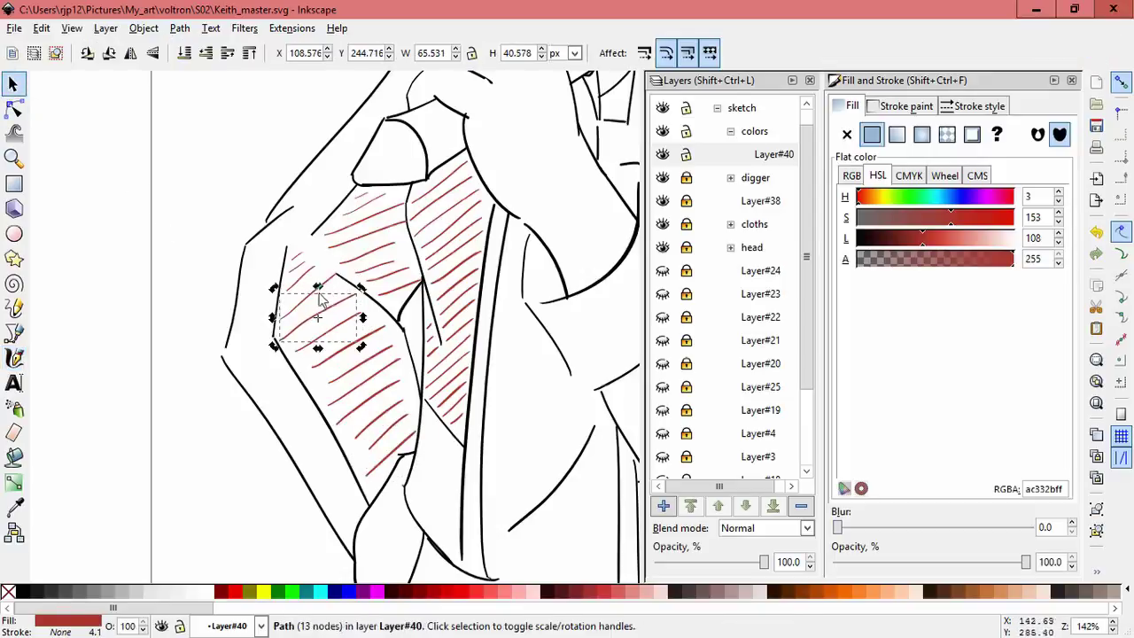
left_click(329, 274)
left_click(327, 300)
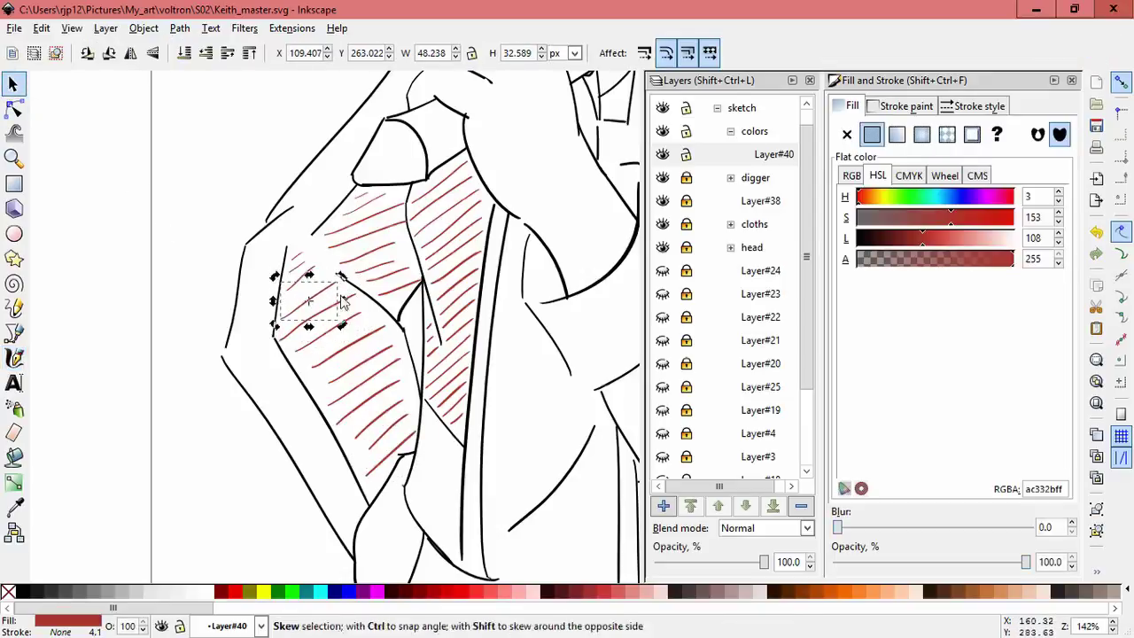
mouse_move(338, 296)
left_mouse_down()
mouse_move(361, 303)
mouse_move(345, 312)
mouse_move(351, 331)
mouse_move(374, 324)
mouse_move(348, 356)
mouse_move(379, 346)
mouse_move(400, 359)
mouse_move(380, 380)
mouse_move(376, 370)
mouse_move(410, 375)
mouse_move(399, 333)
left_mouse_up()
- Scale and rotate the lower hatch strokes on the bent sleeve to fit its outline down to the cuff
left_click(400, 375)
left_click(399, 375)
left_click_drag(310, 401, 322, 390)
mouse_move(402, 375)
left_mouse_down()
mouse_move(420, 387)
mouse_move(418, 370)
left_mouse_up()
mouse_move(379, 418)
left_mouse_down()
mouse_move(359, 430)
mouse_move(390, 413)
mouse_move(400, 416)
mouse_move(380, 422)
mouse_move(407, 421)
mouse_move(423, 390)
mouse_move(424, 434)
left_mouse_up()
left_click(405, 435)
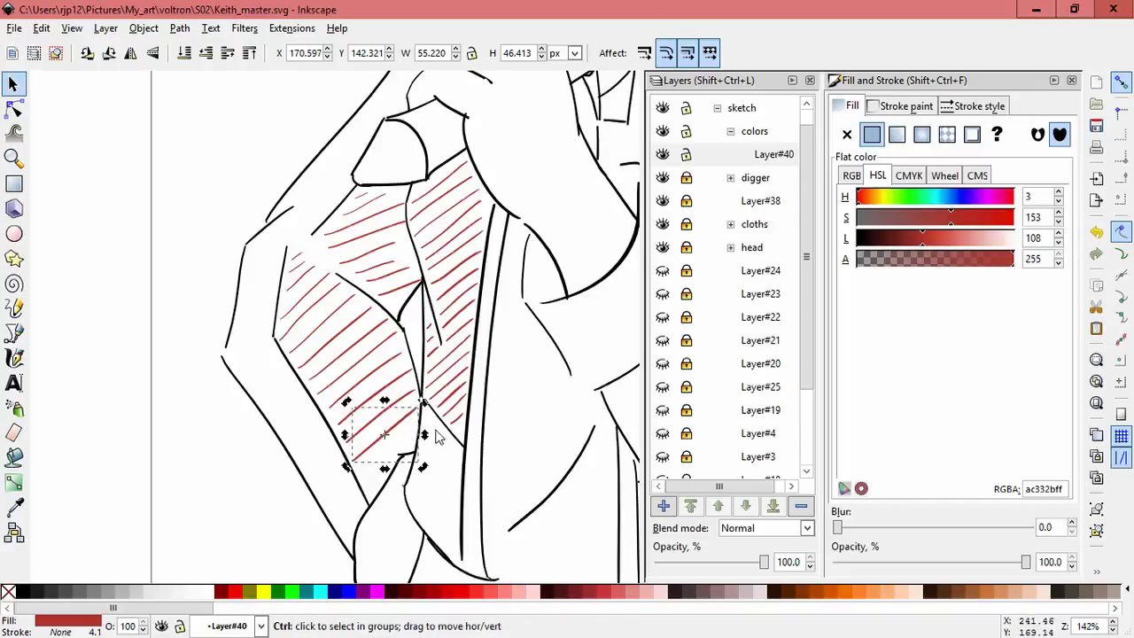
left_click(431, 453)
mouse_move(413, 453)
left_mouse_down()
mouse_move(404, 460)
mouse_move(428, 454)
mouse_move(413, 450)
left_mouse_up()
key("Escape")
- Hatch the chest panel under the large collar flap, the folds below it and the small triangle under the forearm in red
scroll(526, 417, "down", 3)
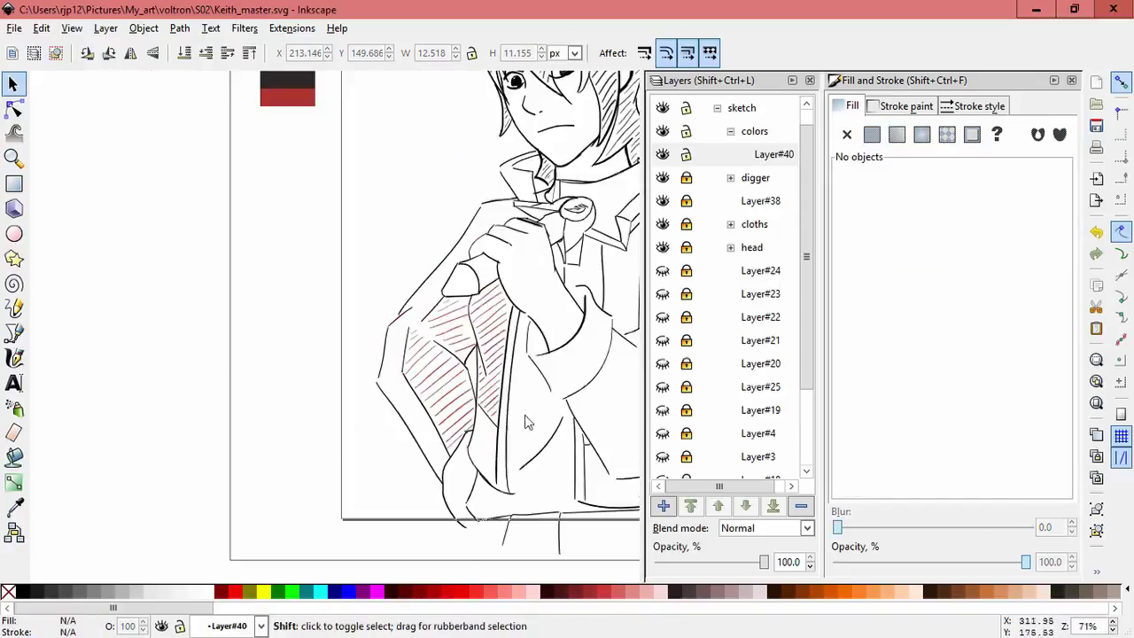
left_click(14, 356)
scroll(425, 355, "up", 1)
left_click_drag(381, 330, 432, 293)
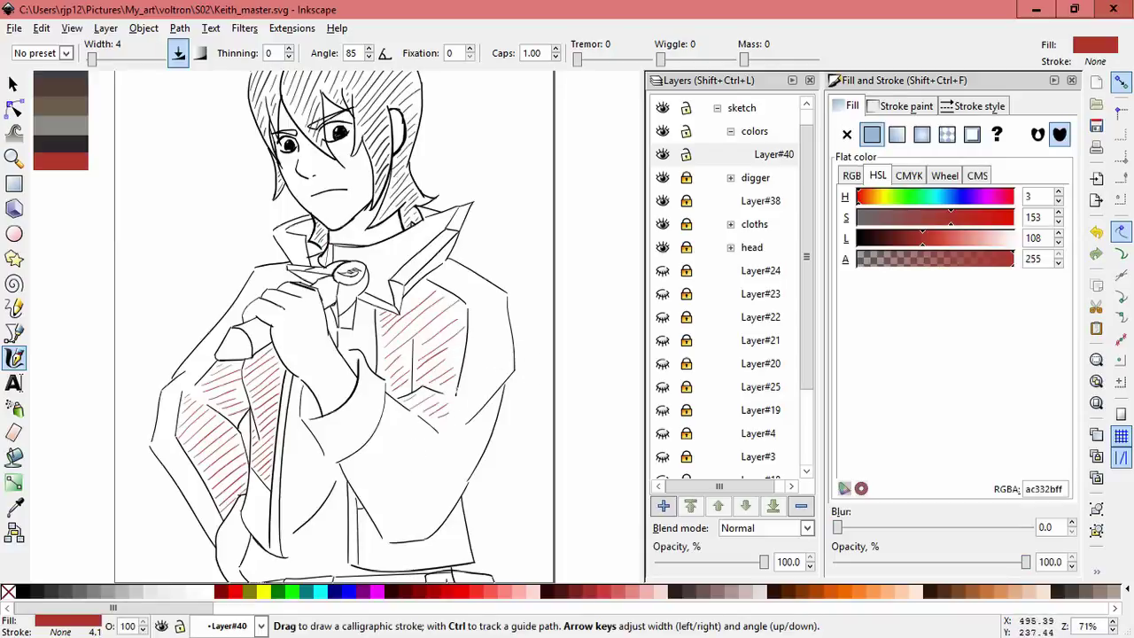
left_click_drag(398, 404, 387, 414)
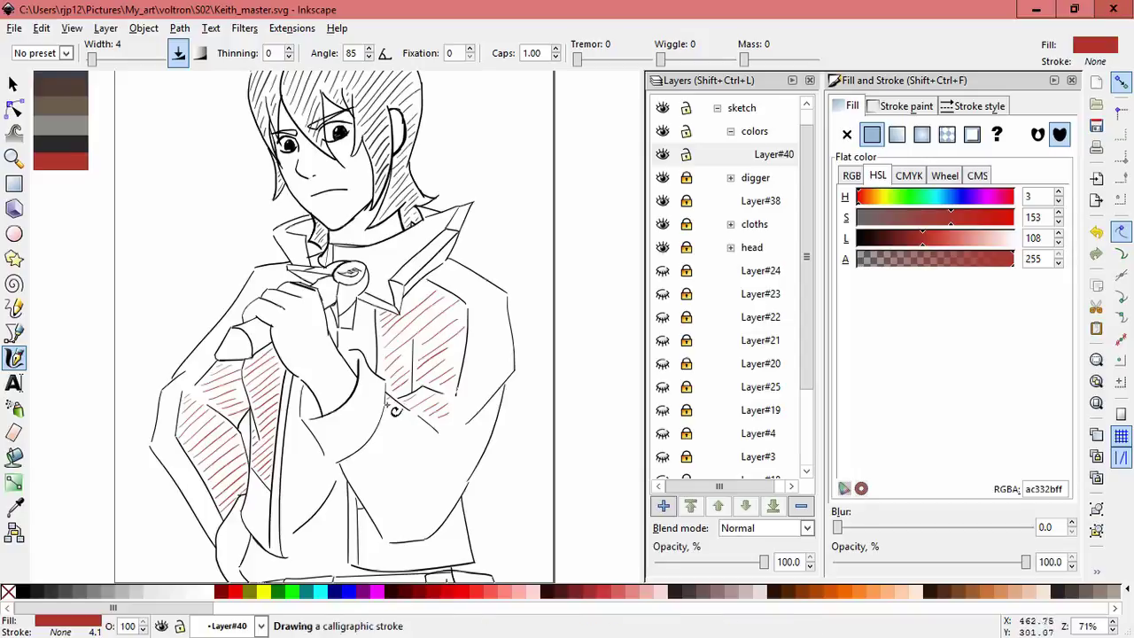
left_click_drag(451, 489, 427, 346)
scroll(427, 346, "up", 3)
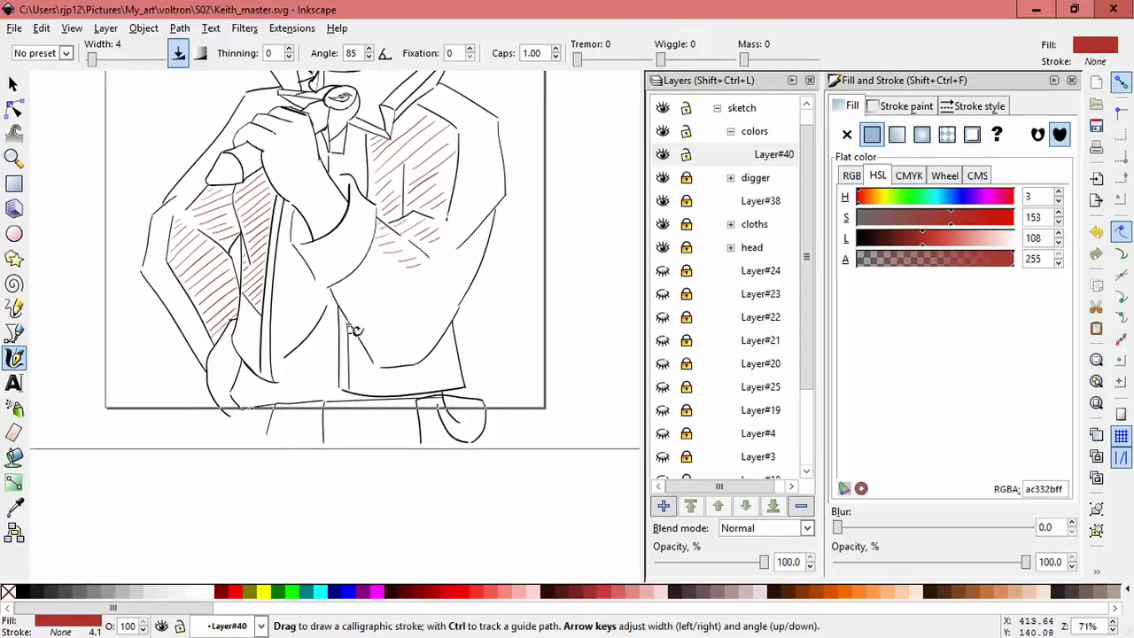
left_click_drag(328, 349, 352, 358)
- Pick the dark red palette swatch (7a2721) for the calligraphic strokes
scroll(447, 336, "down", 4)
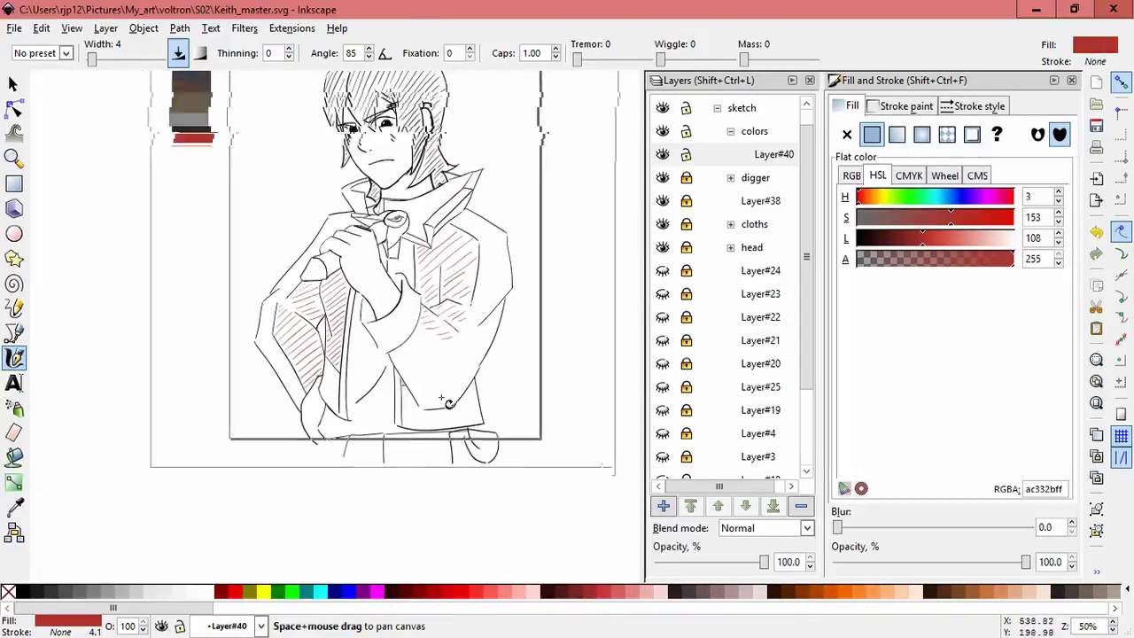
left_click(14, 506)
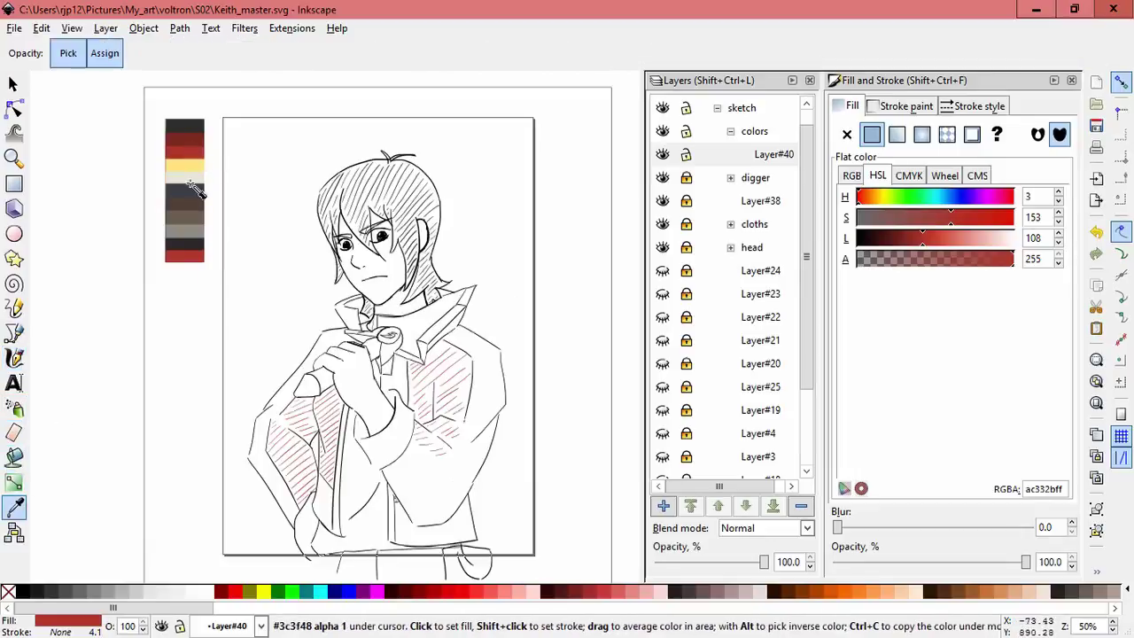
left_click(197, 176)
left_click(195, 149)
key("c")
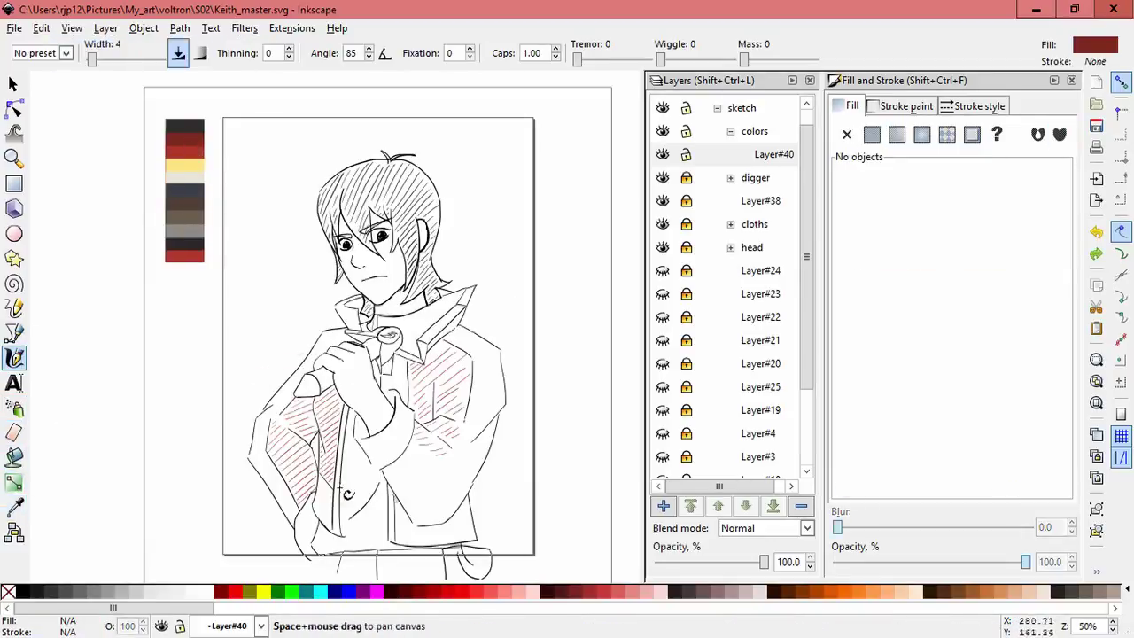
- Hatch the front panel's lower tip and the jacket hem beneath the forearm with dark red strokes
scroll(326, 544, "up", 4)
left_click_drag(308, 229, 342, 285)
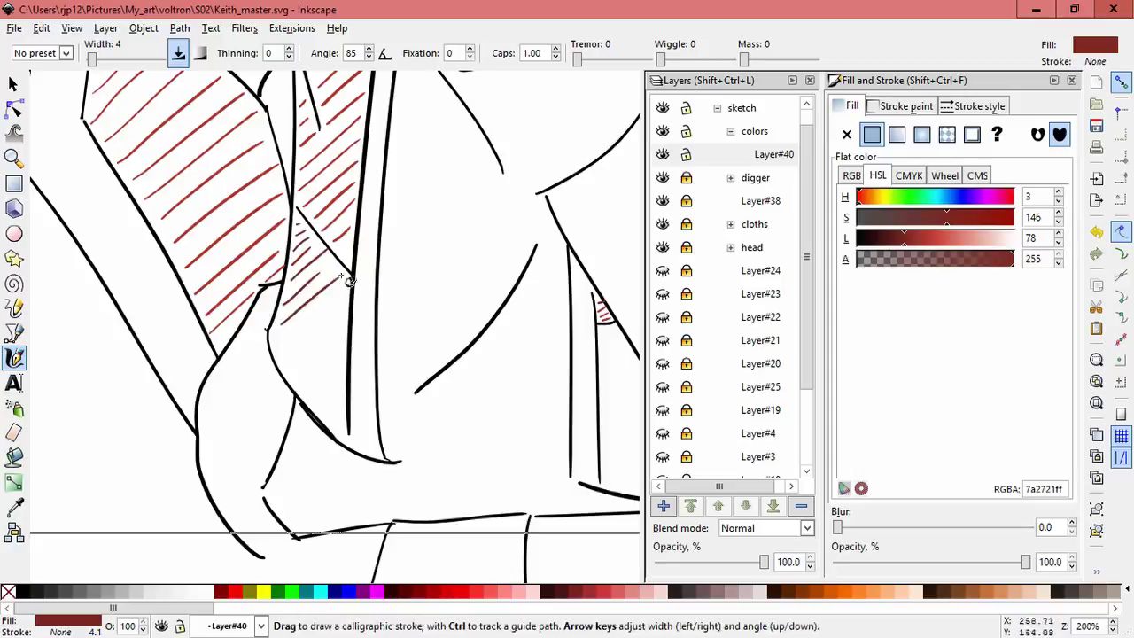
scroll(470, 383, "down", 2)
scroll(443, 337, "right", 6)
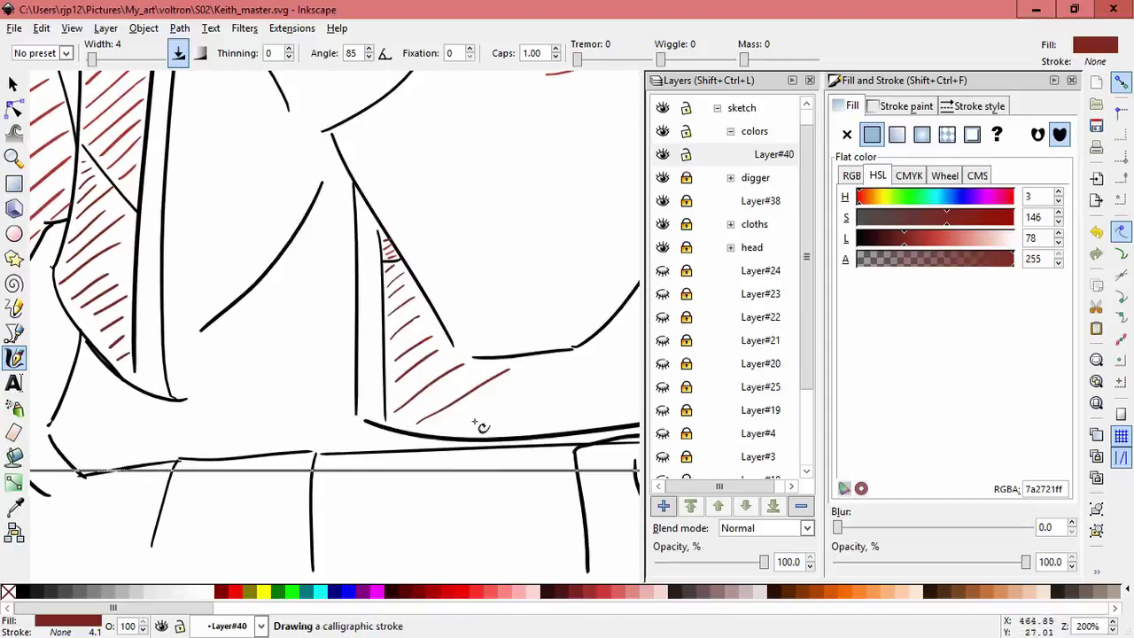
left_click_drag(478, 427, 569, 364)
scroll(363, 450, "right", 5)
scroll(363, 450, "up", 1)
mouse_move(432, 363)
left_mouse_down()
mouse_move(497, 317)
mouse_move(485, 304)
left_mouse_up()
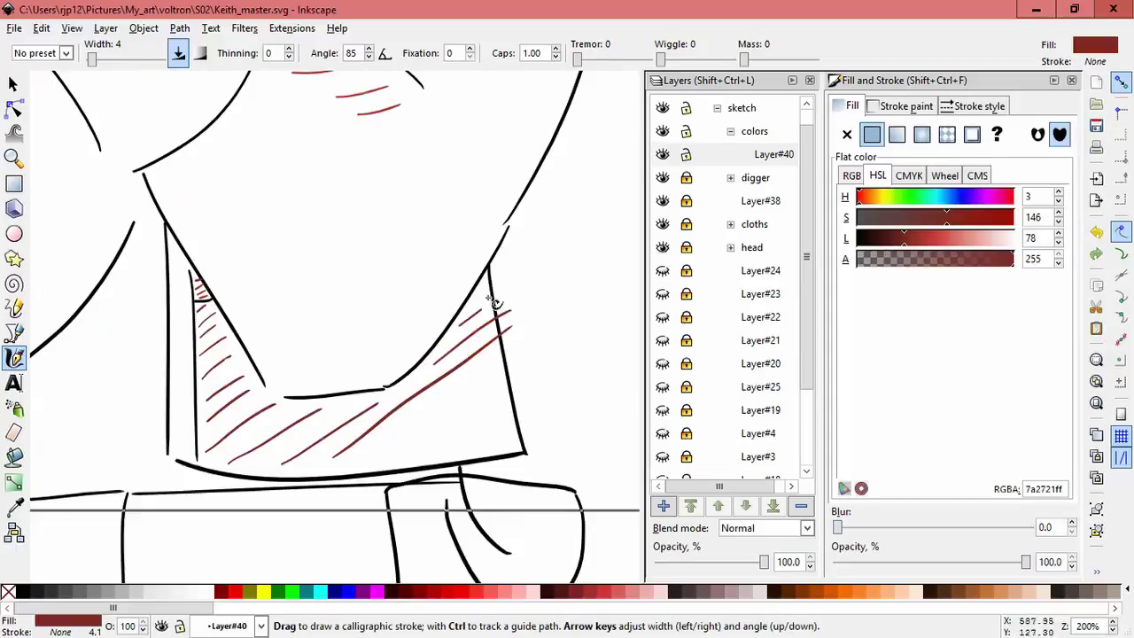
- Scale and skew the hem's overshooting dark red strokes so they end inside the jacket's side line
key("s")
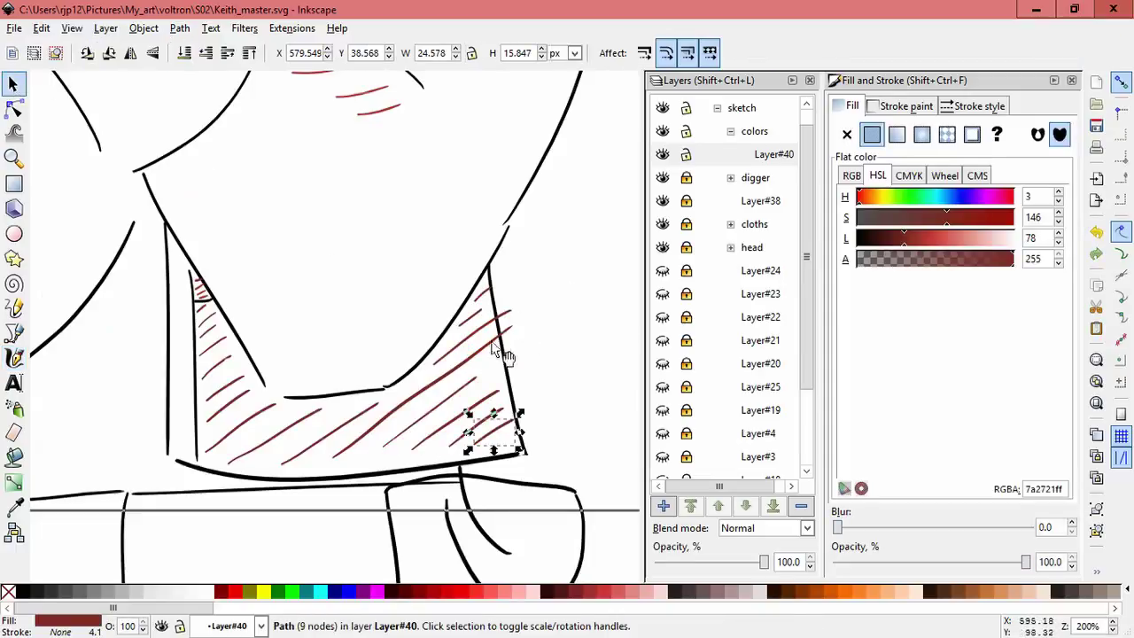
left_click(512, 337, "alt")
left_click(518, 344, "alt")
left_click_drag(481, 312, 475, 304)
left_click(495, 363, "alt")
left_click_drag(518, 392, 493, 390)
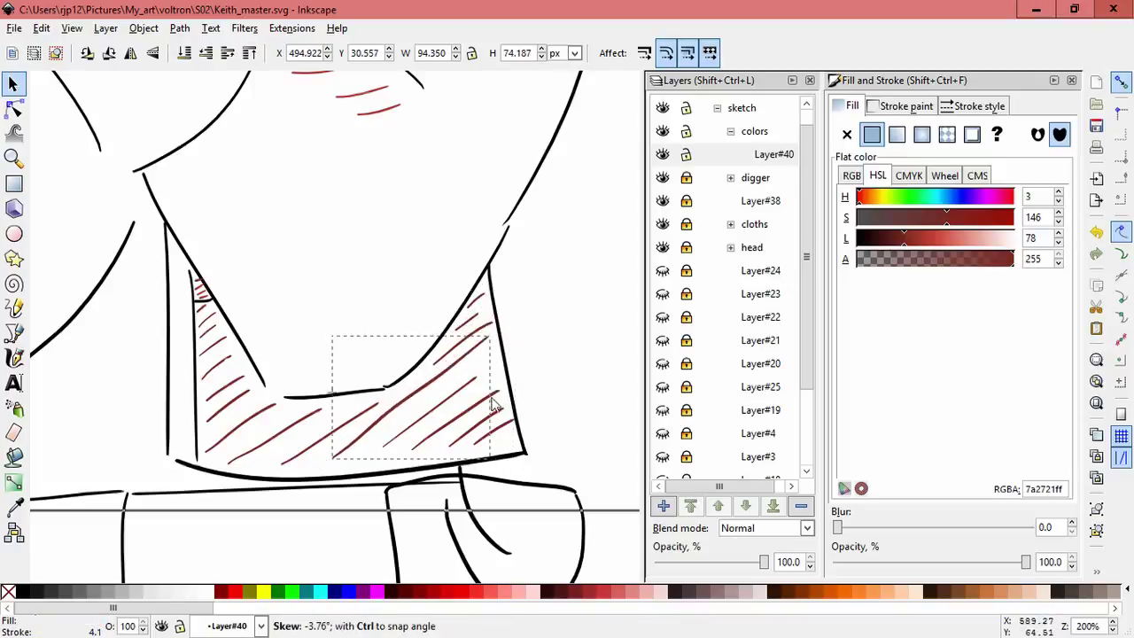
left_click(557, 345)
- Adjust the upper dark red strokes in the front panel's lower tip to span between its outlines
scroll(557, 344, "left", 8)
scroll(369, 339, "up", 1)
scroll(370, 339, "left", 1)
left_click(354, 286)
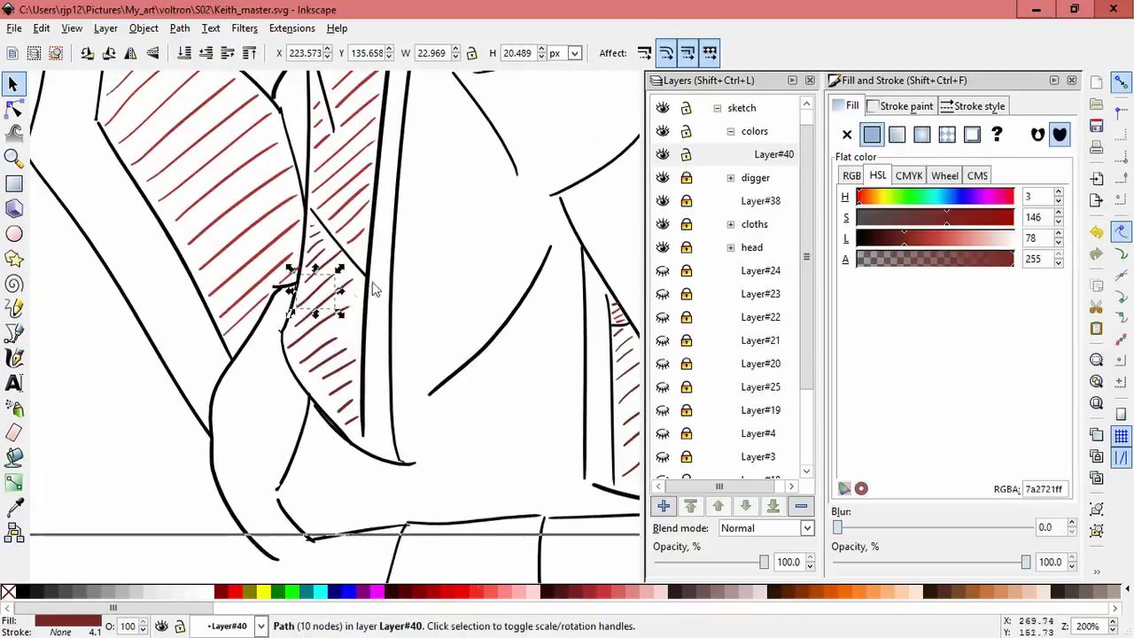
mouse_move(373, 286)
left_mouse_down()
mouse_move(352, 291)
mouse_move(346, 257)
left_mouse_up()
left_click(359, 270, "alt")
left_click(346, 227, "alt")
left_click(348, 309, "alt")
left_click(355, 308)
- Scale and move the remaining dark red strokes down to the point of the front panel
left_click(361, 309)
left_click_drag(361, 309, 366, 336)
left_click(329, 347, "alt")
left_click(324, 342)
mouse_move(349, 376)
left_mouse_down()
mouse_move(367, 355)
mouse_move(341, 383)
mouse_move(372, 363)
left_mouse_up()
scroll(366, 364, "down", 2)
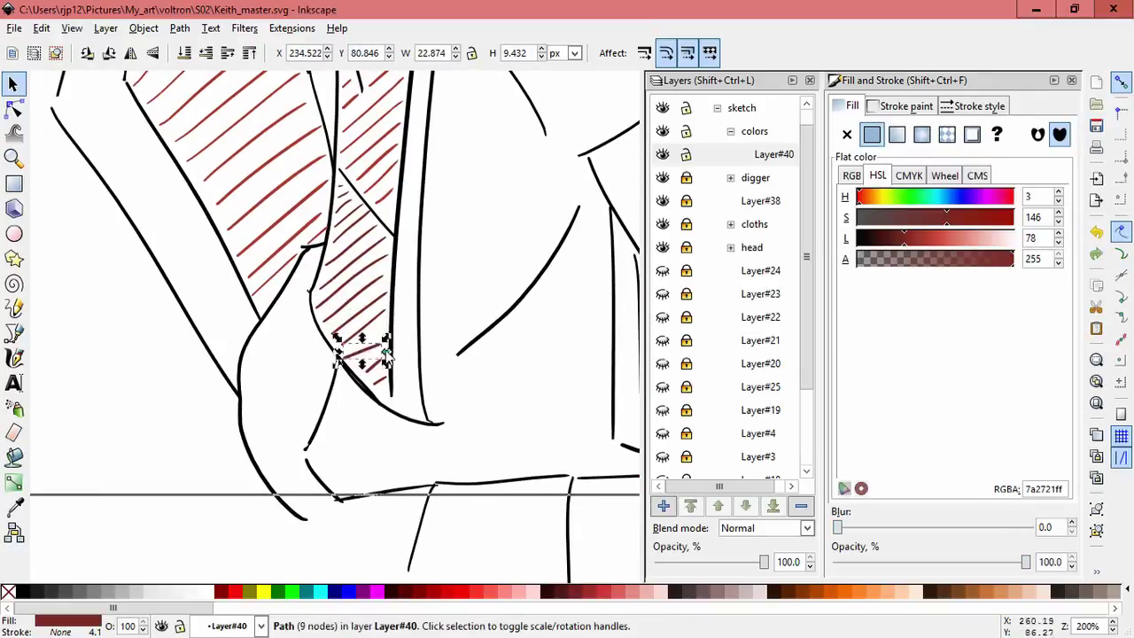
left_click(387, 377)
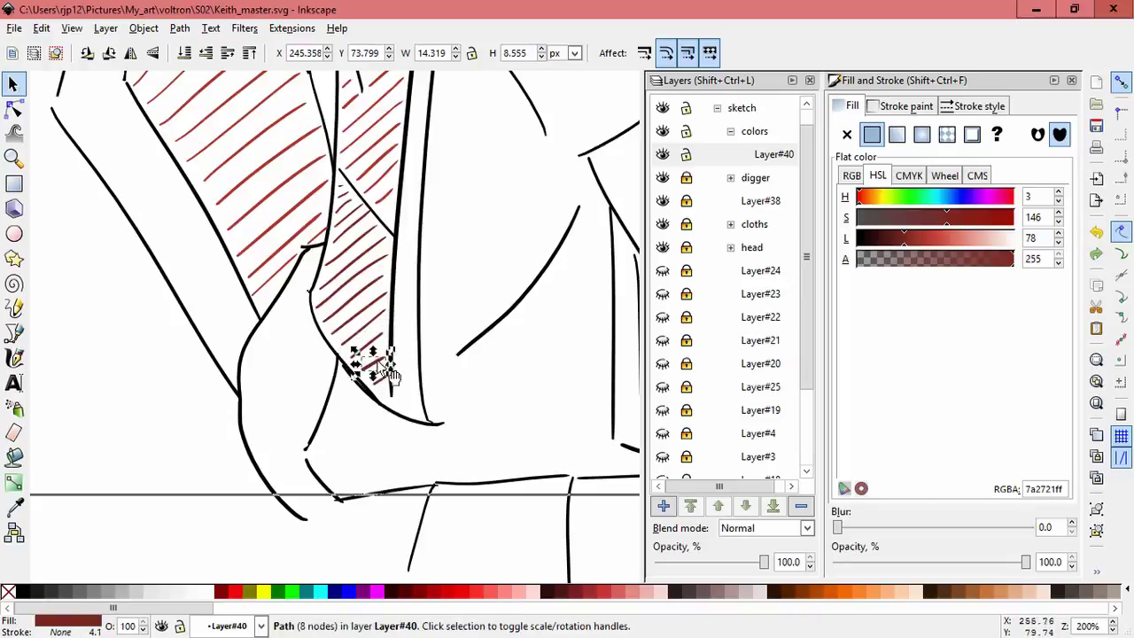
left_click_drag(372, 361, 384, 387)
key("Escape")
scroll(473, 286, "down", 3)
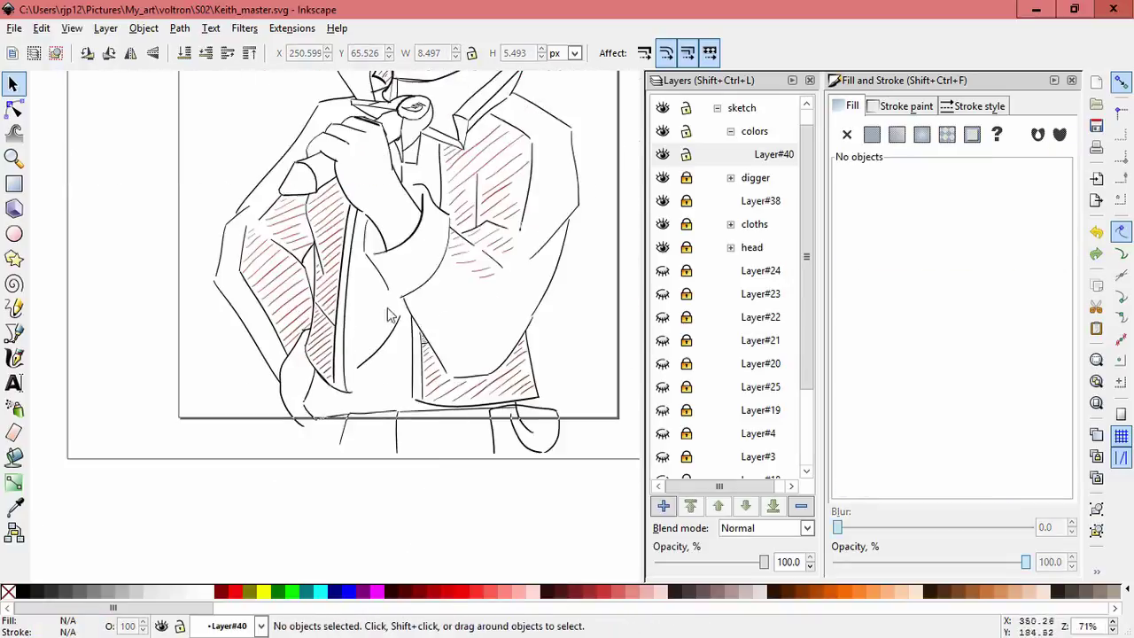
- Refine the size and slant of the dark red hatch strokes at the outer corner of the jacket hem
scroll(478, 278, "up", 3)
left_click_drag(407, 397, 397, 387)
left_click_drag(480, 368, 498, 346)
left_click(499, 346)
left_click_drag(436, 309, 427, 296)
mouse_move(458, 299)
left_mouse_down()
mouse_move(480, 293)
mouse_move(438, 275)
mouse_move(473, 258)
left_mouse_up()
left_click(452, 253)
left_click(481, 322)
left_click(480, 330)
left_click(542, 228)
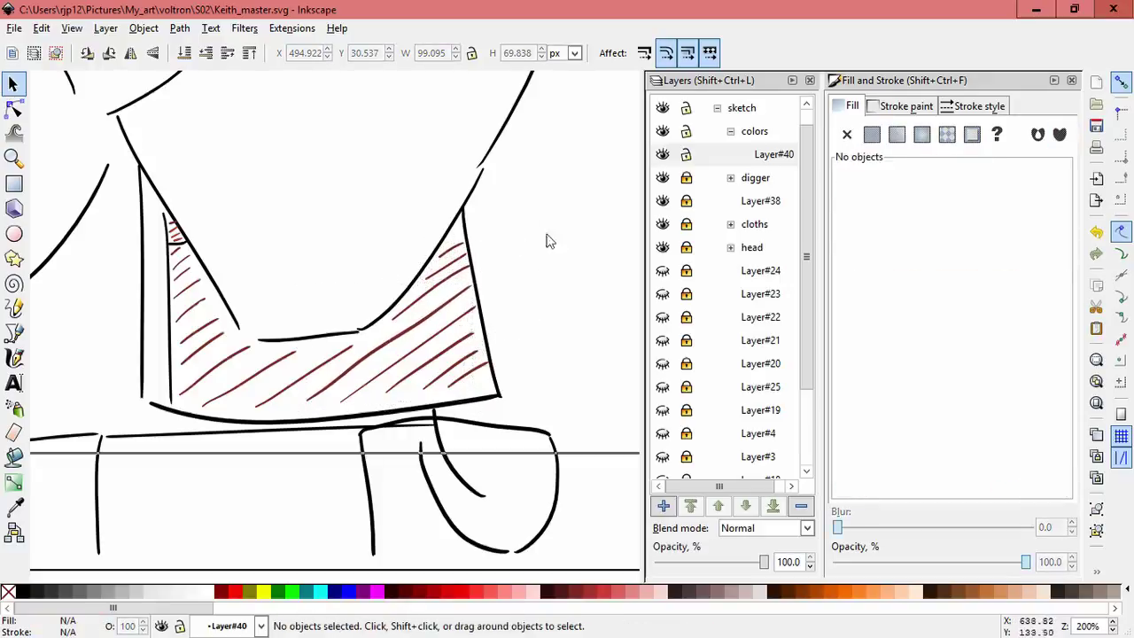
- Adjust a long red hatch stroke on the chest panel under the collar flap
scroll(537, 309, "down", 4)
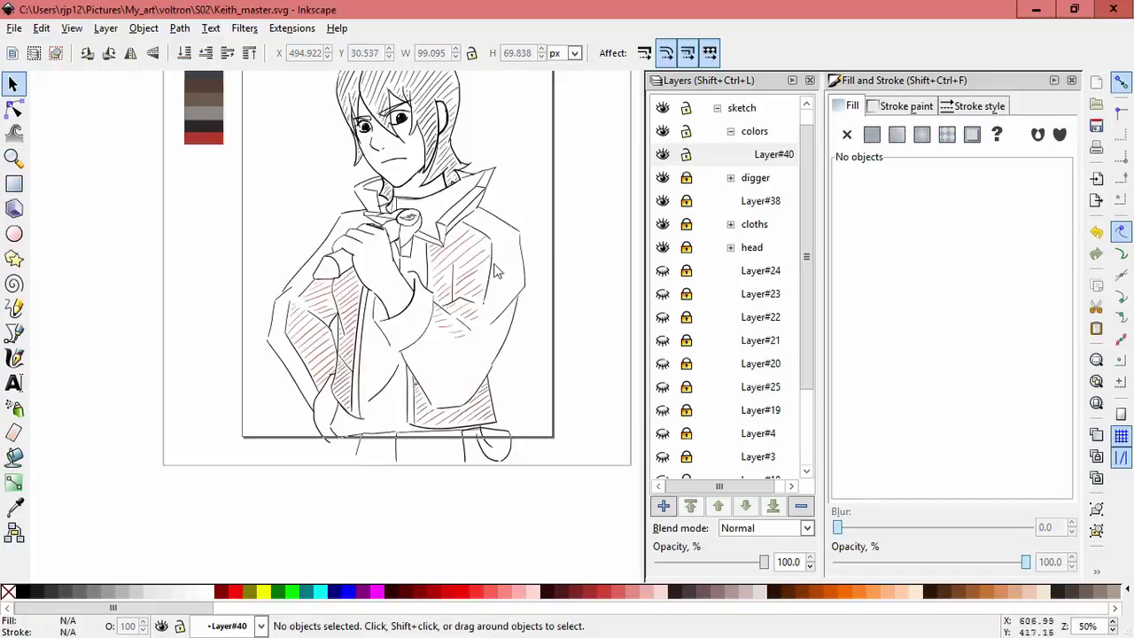
scroll(487, 296, "up", 2)
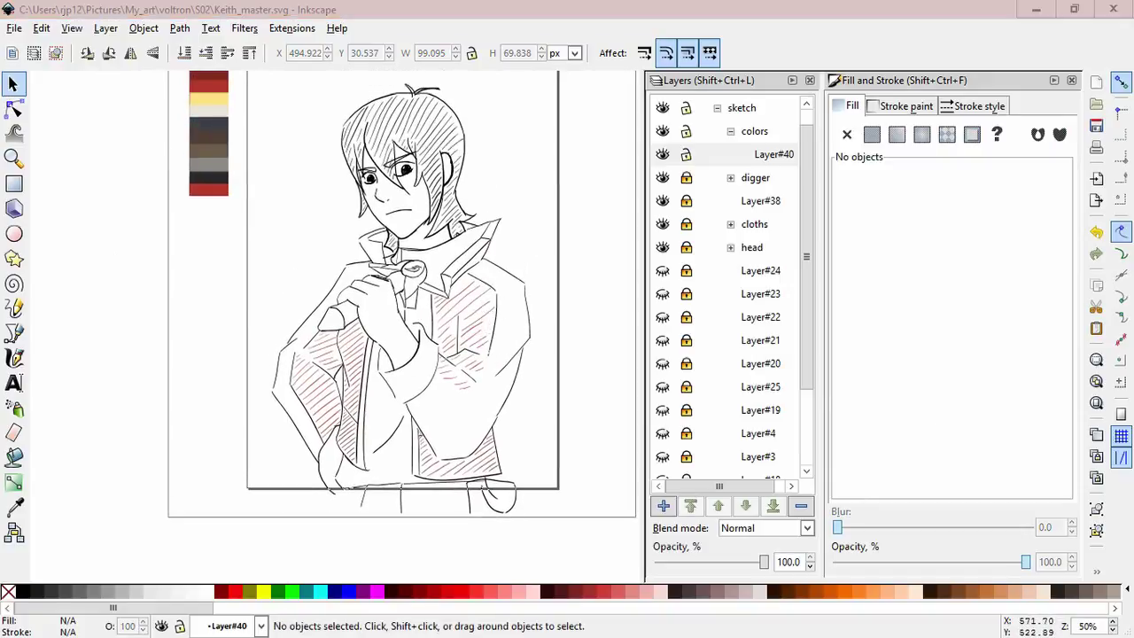
scroll(542, 321, "up", 2)
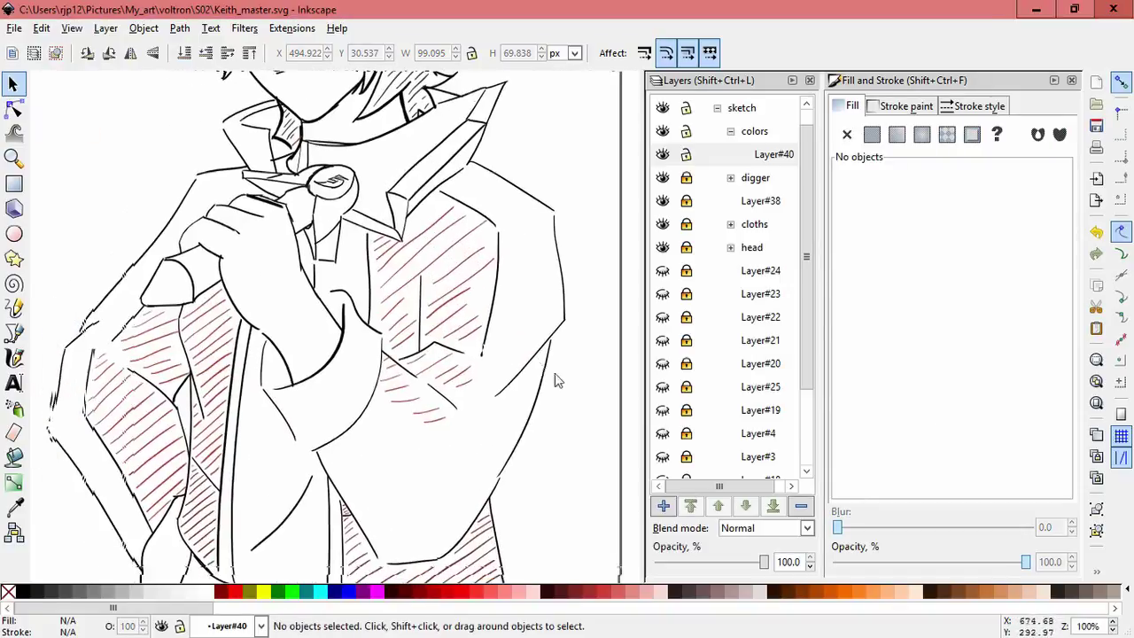
left_click(432, 294)
left_click_drag(435, 316, 433, 310)
left_click(512, 297)
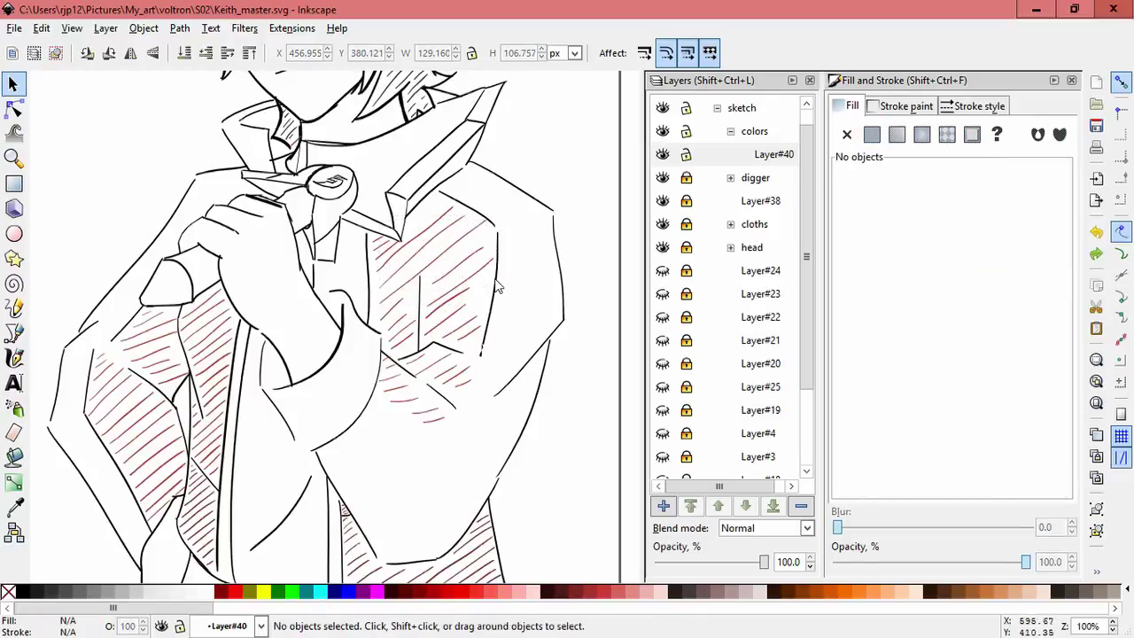
- Recolour the red hatch strokes in the upper front panel and the chest panel's inner corner with the palette's yellow
left_click_drag(424, 361, 422, 358)
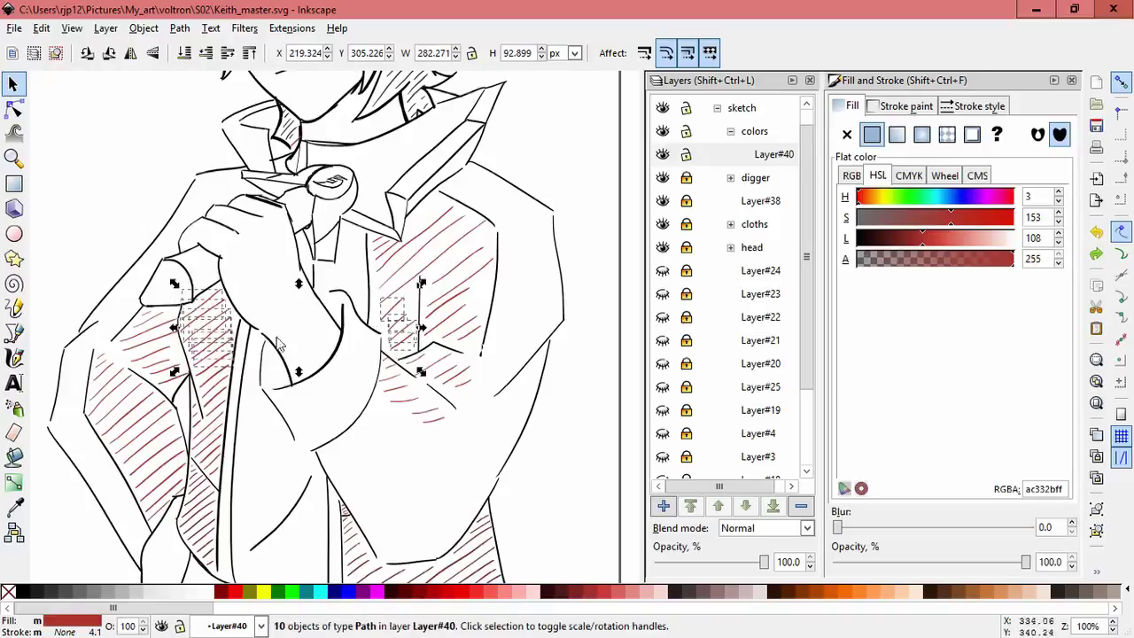
left_click_drag(230, 178, 342, 434)
key("d")
left_click(220, 270)
scroll(219, 270, "down", 5)
scroll(219, 270, "right", 4)
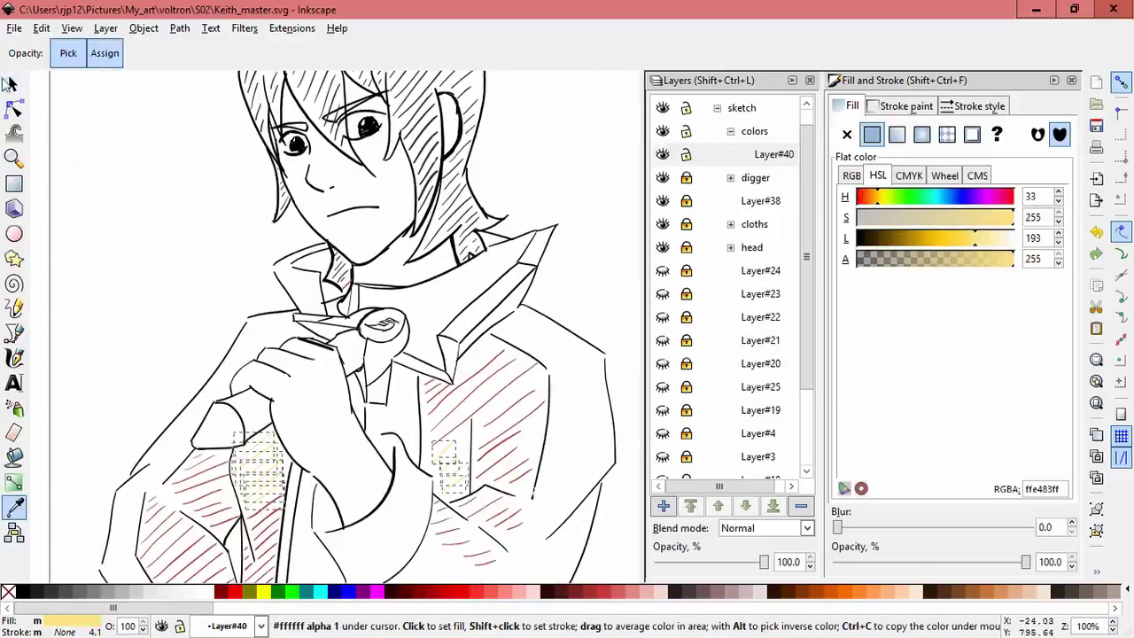
- Recolour the stray red stroke in the neck hatching below the hair with the dark charcoal palette colour
key("s")
left_click(350, 284)
scroll(283, 376, "up", 5)
scroll(284, 377, "left", 4)
key("d")
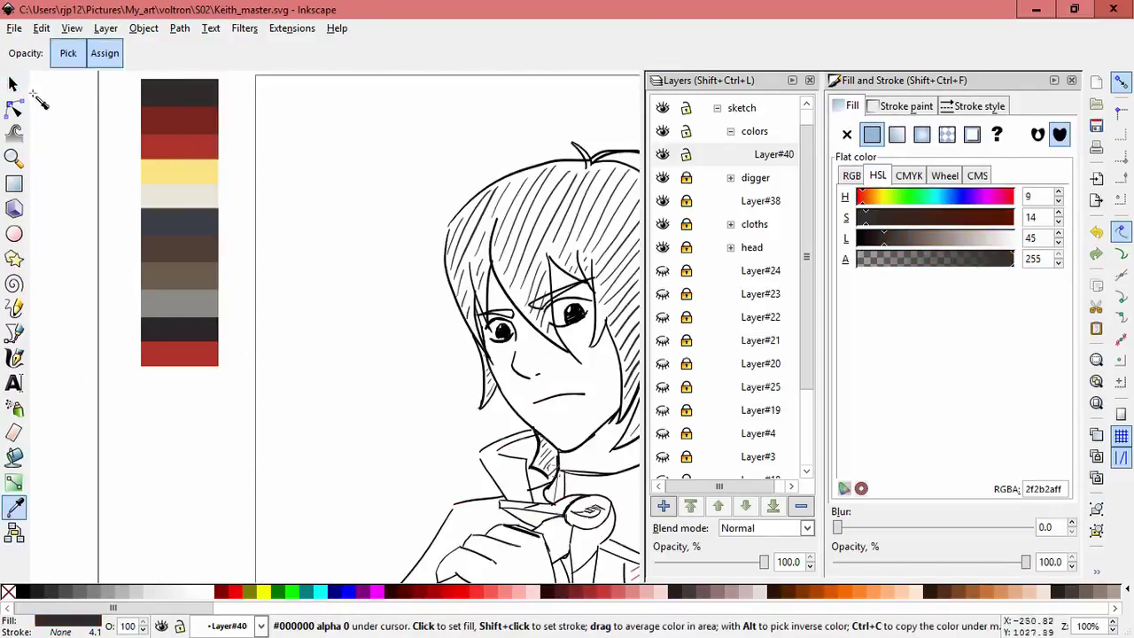
left_click(190, 114)
key("Escape")
scroll(274, 291, "down", 5)
scroll(273, 291, "right", 4)
key("s")
- Recolour the next red hatch stroke directly below the front panel's yellow strokes with the palette's yellow
left_click(473, 379)
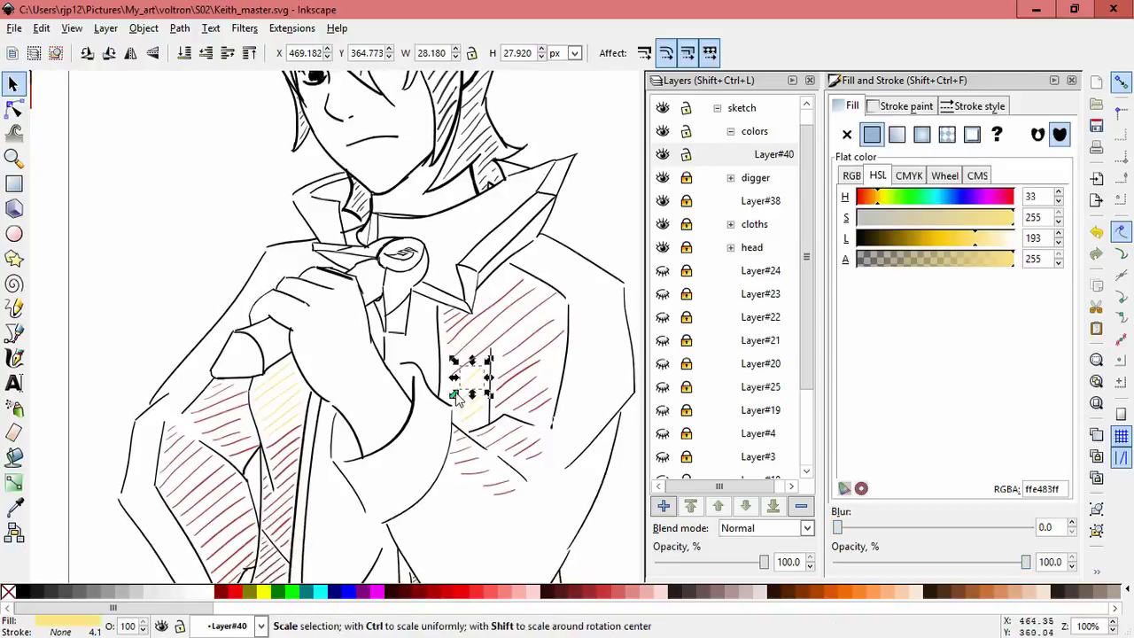
key("Escape")
left_click_drag(484, 468, 535, 503)
key("Escape")
key("Escape")
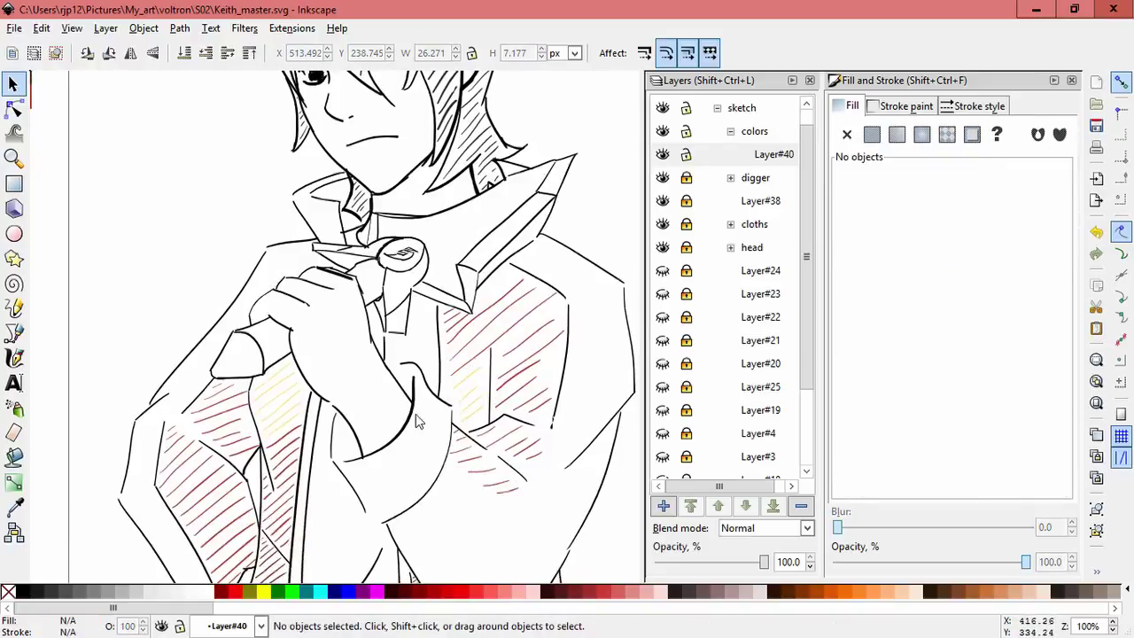
left_click(323, 443)
left_click(16, 505)
scroll(228, 203, "up", 3)
key("space")
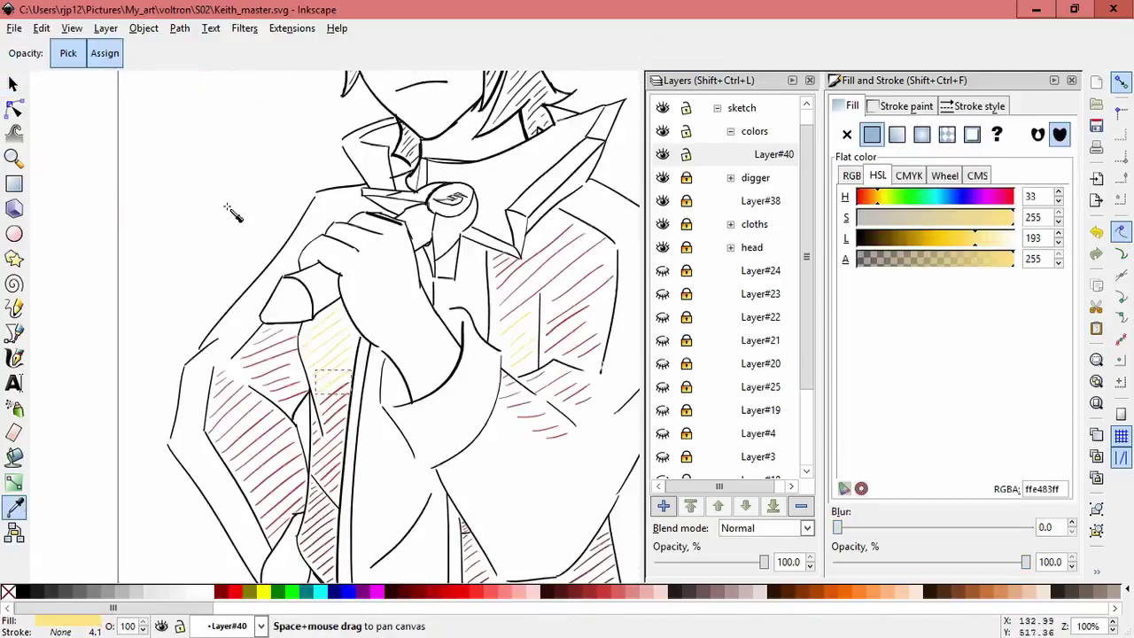
scroll(396, 472, "down", 2)
scroll(395, 451, "up", 1)
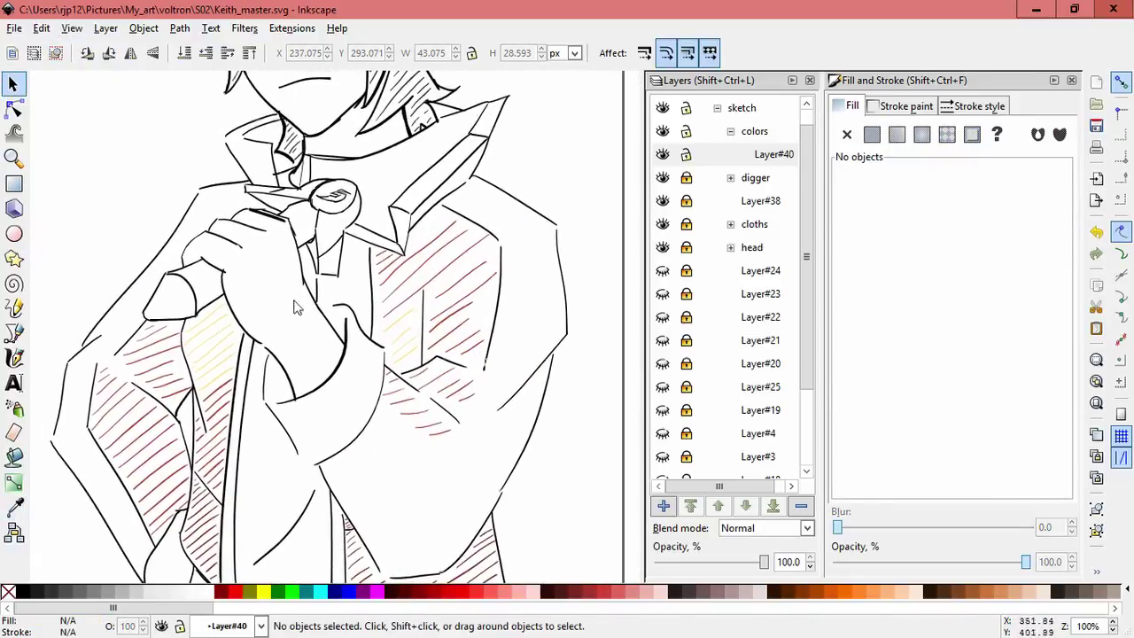
- Draw calligraphic boundary strokes along the yellow areas of both panels and colour the front panel's boundary black
key("c")
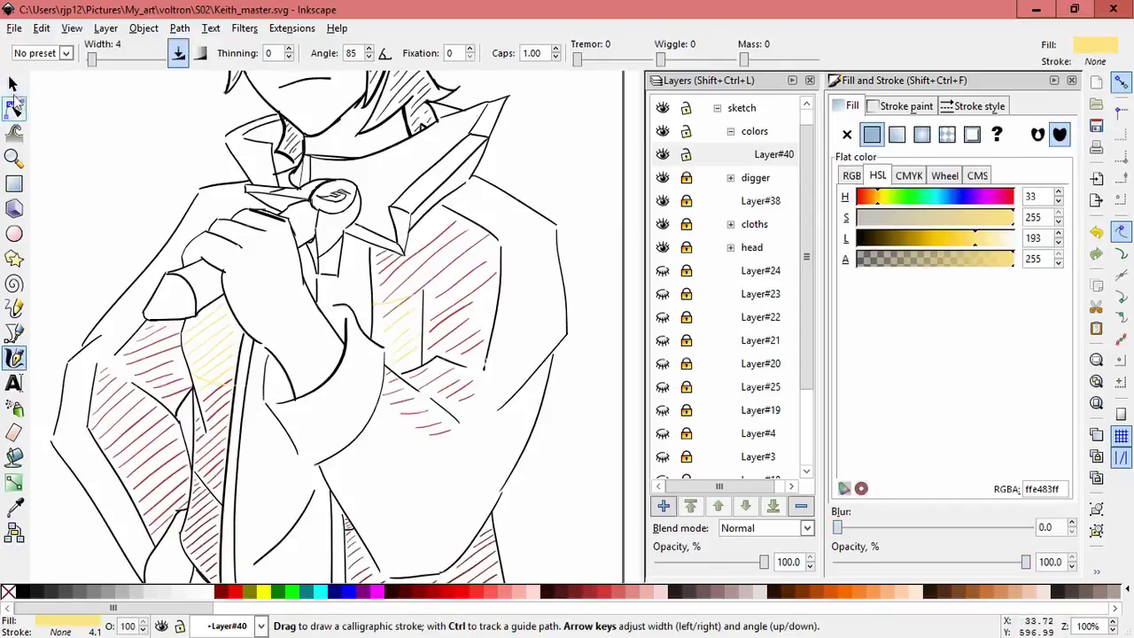
left_click(13, 84)
left_click_drag(259, 387, 250, 387)
left_click(383, 330)
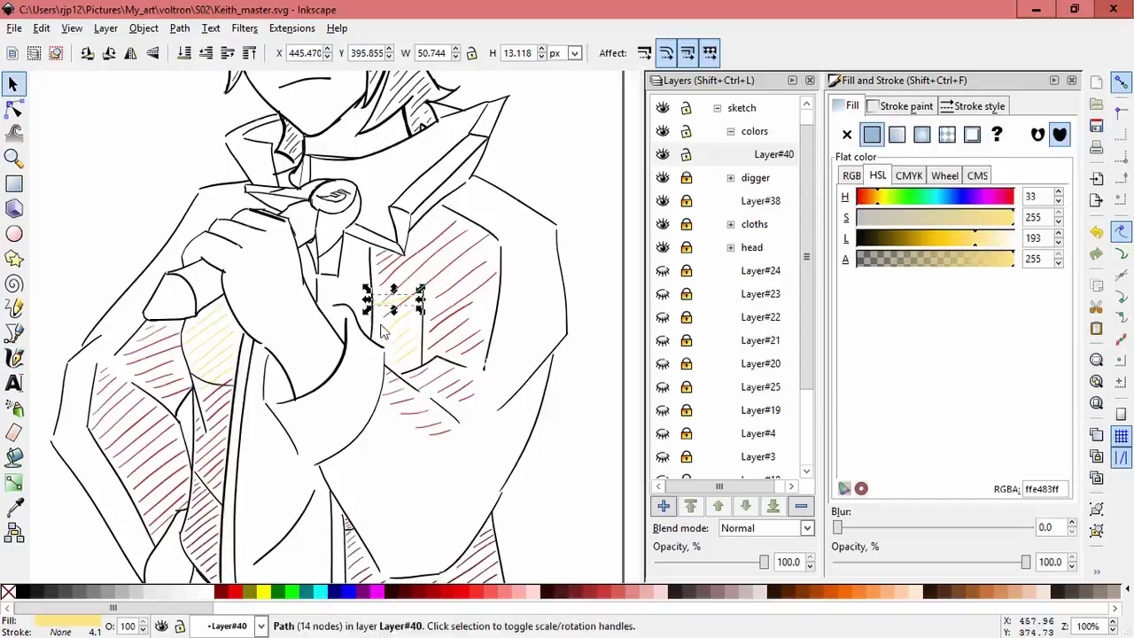
- Stretch the boundary stroke above the chest panel's yellow area to meet the outlines and colour it black
left_click(416, 303)
scroll(424, 305, "up", 4)
left_click_drag(309, 330, 315, 324)
left_click(25, 592)
key("Escape")
scroll(292, 354, "down", 2)
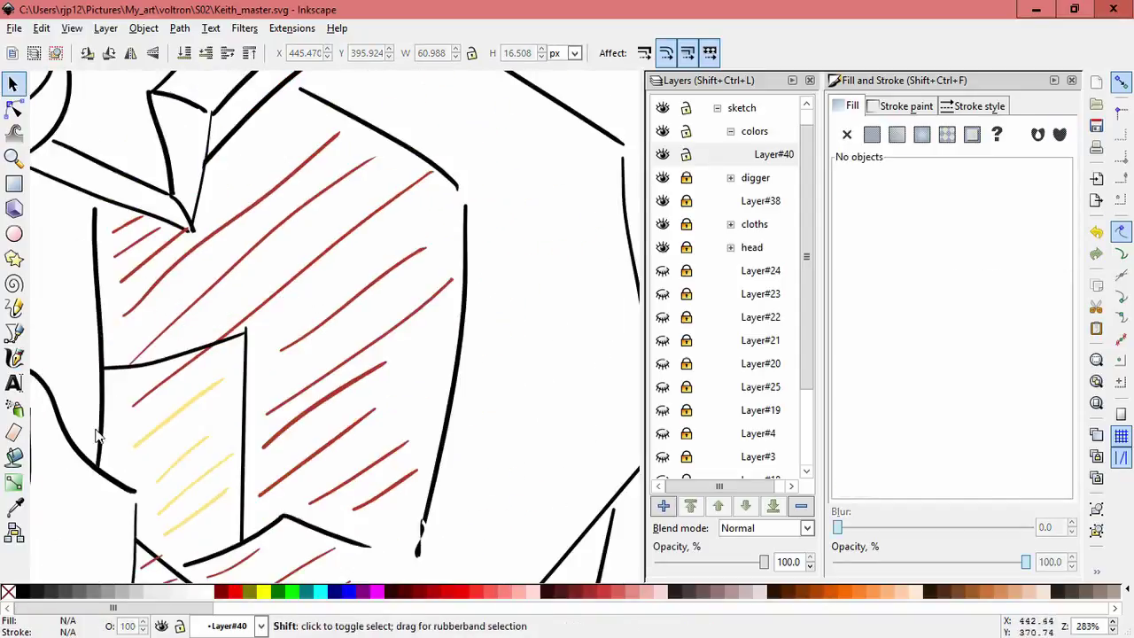
- Reposition and resize the long red strokes on the upper chest panel so they end at the yellow area's boundary
left_click(288, 350)
left_click(352, 313)
mouse_move(278, 304)
left_mouse_down()
mouse_move(286, 355)
mouse_move(229, 319)
mouse_move(302, 315)
left_mouse_up()
left_click(324, 390)
mouse_move(375, 387)
left_mouse_down()
mouse_move(291, 362)
mouse_move(303, 325)
left_mouse_up()
left_click(335, 345)
left_click(385, 337)
left_click_drag(474, 321, 475, 301)
- Stretch and slant the lower red chest strokes to span between the vertical pocket line and the outer outline
left_click_drag(370, 405, 370, 405)
left_click_drag(419, 393, 451, 392)
left_click(416, 399)
left_click_drag(456, 392, 469, 376)
left_click(433, 414)
left_click(412, 417)
mouse_move(467, 420)
left_mouse_down()
mouse_move(473, 397)
mouse_move(458, 443)
mouse_move(451, 430)
left_mouse_up()
left_click(444, 428)
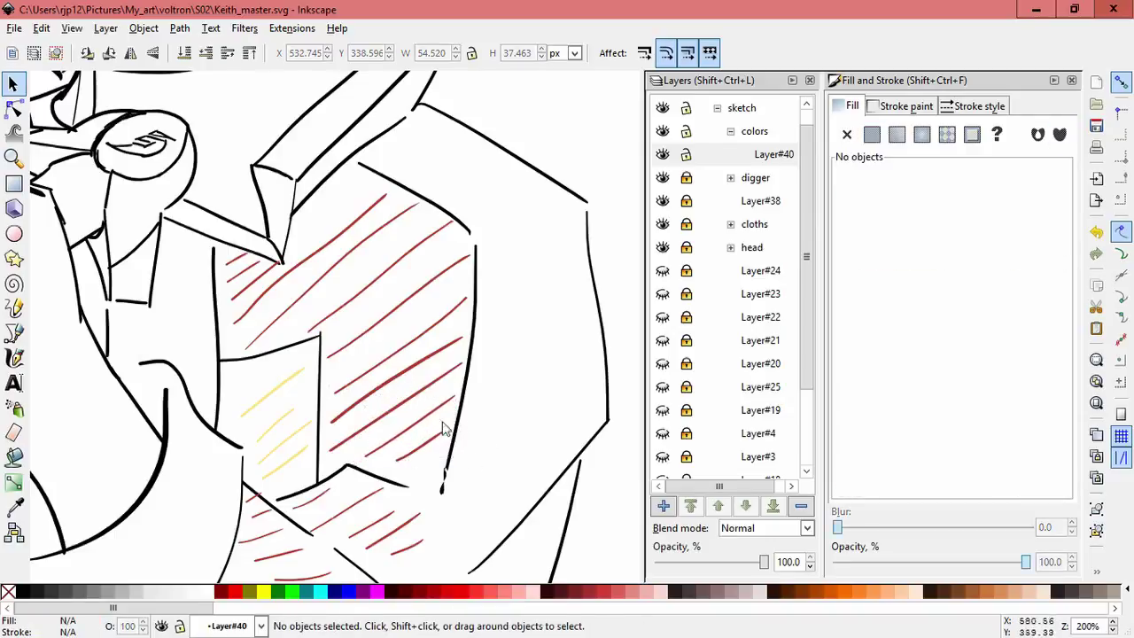
- Scale, skew and move the yellow strokes on the chest panel to fill the area inside its black boundary
scroll(444, 428, "left", 3)
mouse_move(356, 366)
left_mouse_down()
mouse_move(345, 364)
mouse_move(393, 372)
left_mouse_up()
left_click(351, 409)
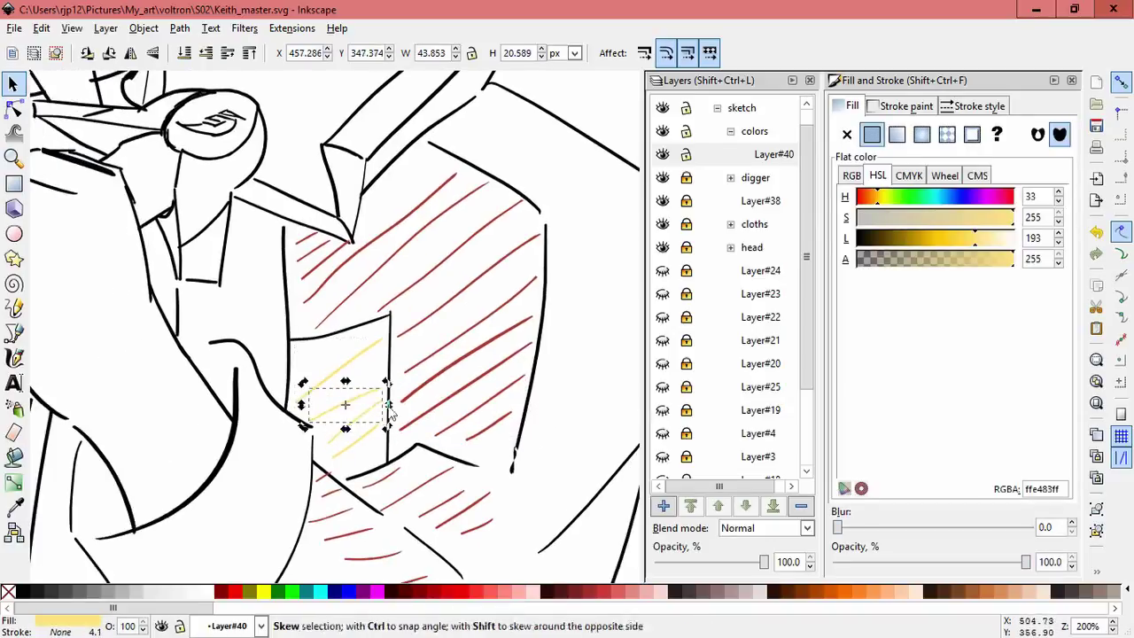
left_click(355, 408)
mouse_move(387, 394)
left_mouse_down()
mouse_move(394, 445)
mouse_move(376, 443)
mouse_move(396, 442)
mouse_move(388, 454)
mouse_move(349, 374)
mouse_move(363, 347)
mouse_move(392, 344)
mouse_move(375, 347)
left_mouse_up()
left_click(367, 455)
left_click(375, 450)
mouse_move(331, 305)
left_mouse_down()
mouse_move(331, 326)
mouse_move(344, 321)
left_mouse_up()
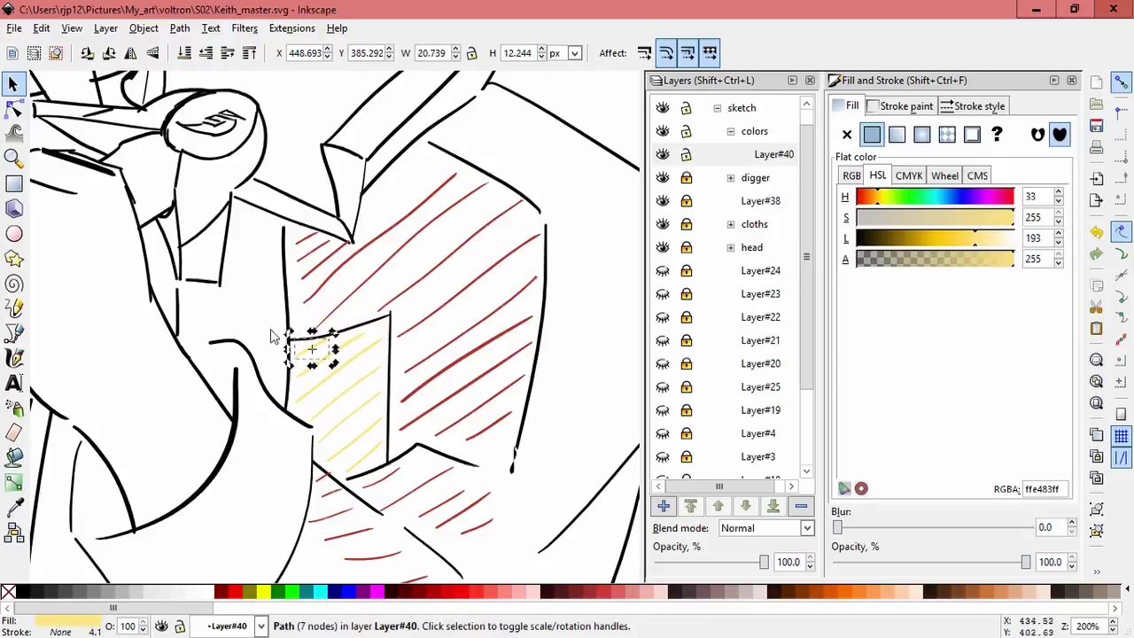
- Adjust the lower yellow strokes in the front panel to span between its outlines
scroll(272, 335, "left", 5)
left_click(186, 407)
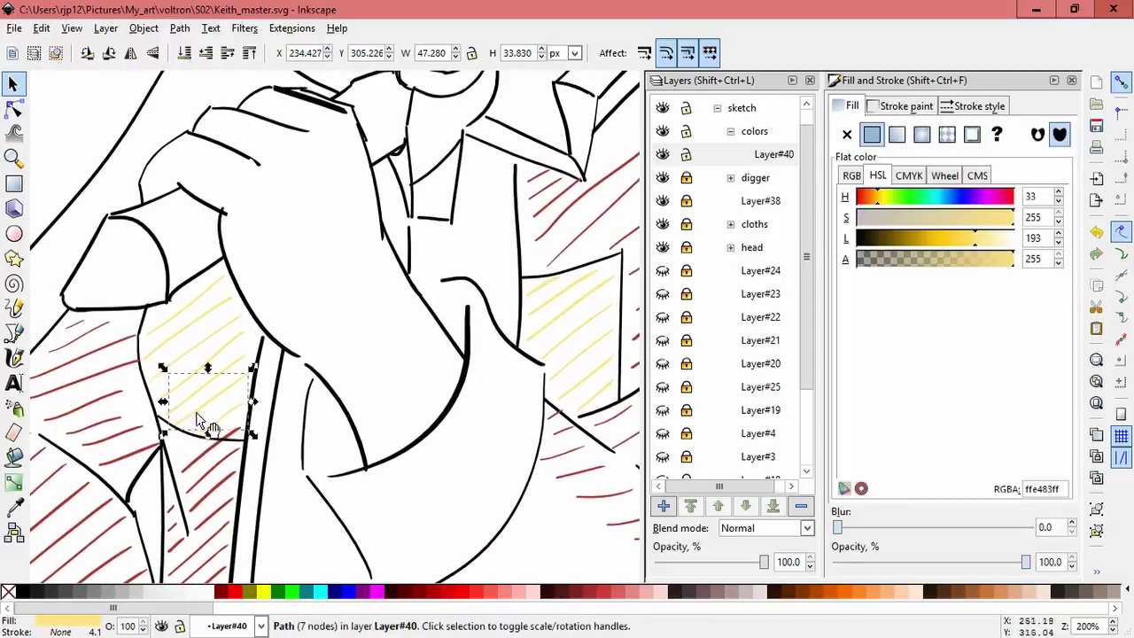
key("Escape")
left_click_drag(239, 452, 293, 398)
left_click(292, 397)
key("Escape")
- Resize and place the last short yellow strokes in the corner above the front panel's boundary curve
left_click(254, 405)
mouse_move(278, 397)
left_mouse_down()
mouse_move(255, 391)
mouse_move(264, 409)
mouse_move(284, 406)
mouse_move(292, 443)
left_mouse_up()
scroll(281, 417, "up", 3)
left_click(283, 406)
left_click_drag(258, 388, 241, 390)
key("Escape")
scroll(329, 354, "down", 8)
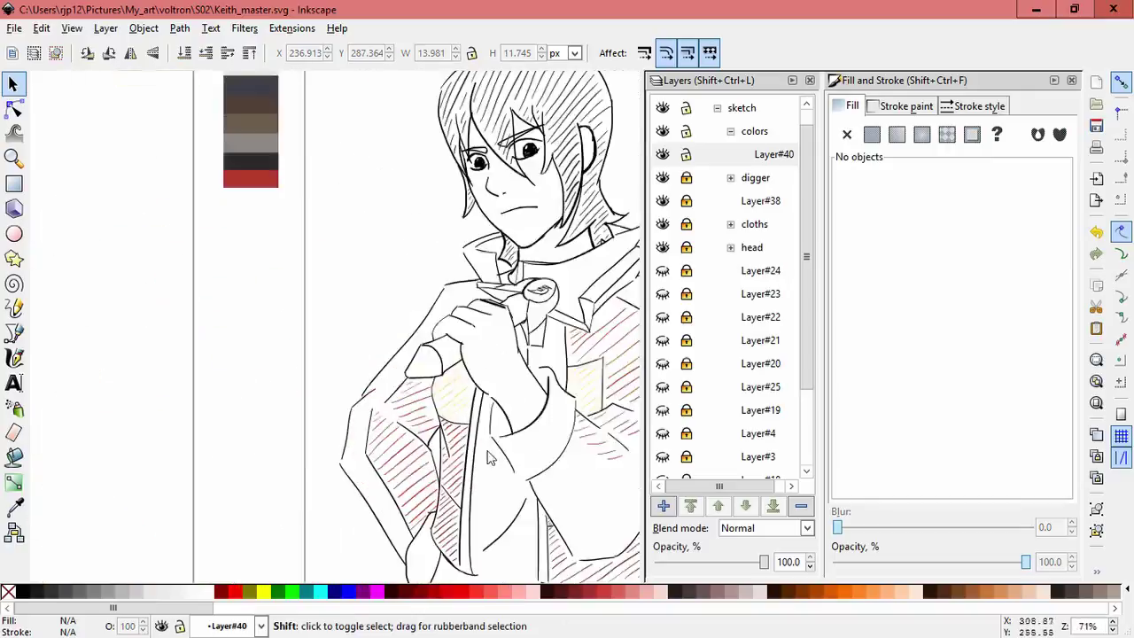
- Move the front panel's black boundary curve upward and refit it between the side outlines
scroll(330, 354, "up", 5)
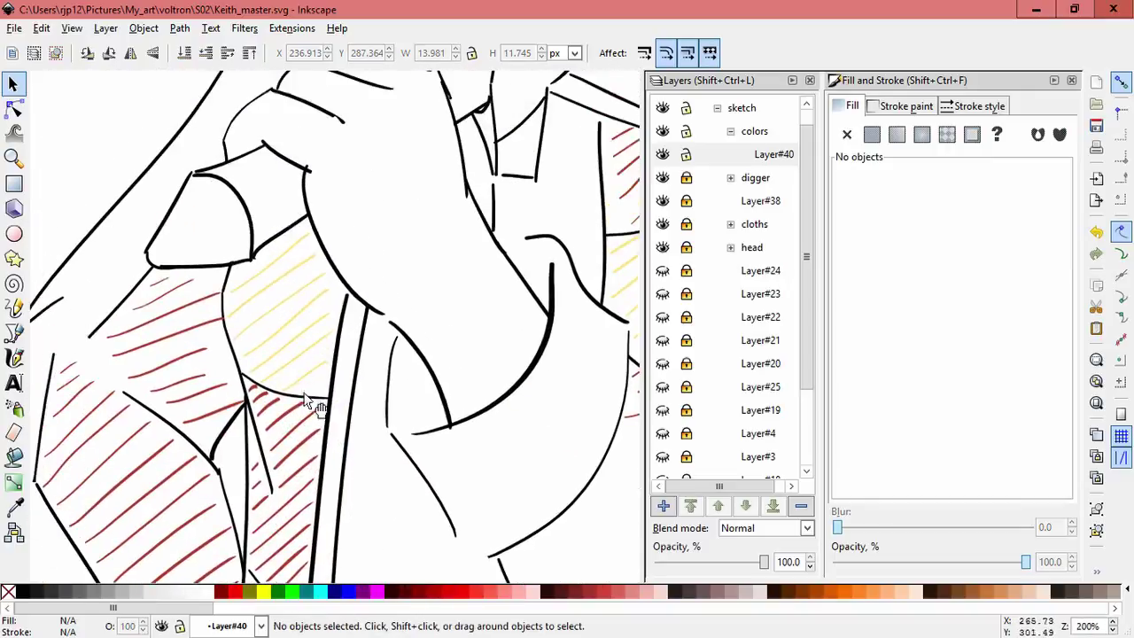
left_click_drag(310, 405, 319, 362)
mouse_move(242, 345)
left_mouse_down()
mouse_move(222, 344)
mouse_move(221, 330)
left_mouse_up()
left_click(223, 344)
left_click(329, 367)
- Rearrange the lower yellow strokes of the front panel so they stay above the raised boundary curve
left_click(314, 396)
left_click(315, 396)
left_click(292, 375)
left_click_drag(275, 376, 295, 331)
left_click(298, 372)
left_click_drag(252, 381, 246, 355)
left_click(250, 332)
left_click(270, 266)
- Move red hatch strokes up to fill the gap beneath the front panel's raised boundary curve
left_click(260, 392)
left_click_drag(263, 399, 246, 344)
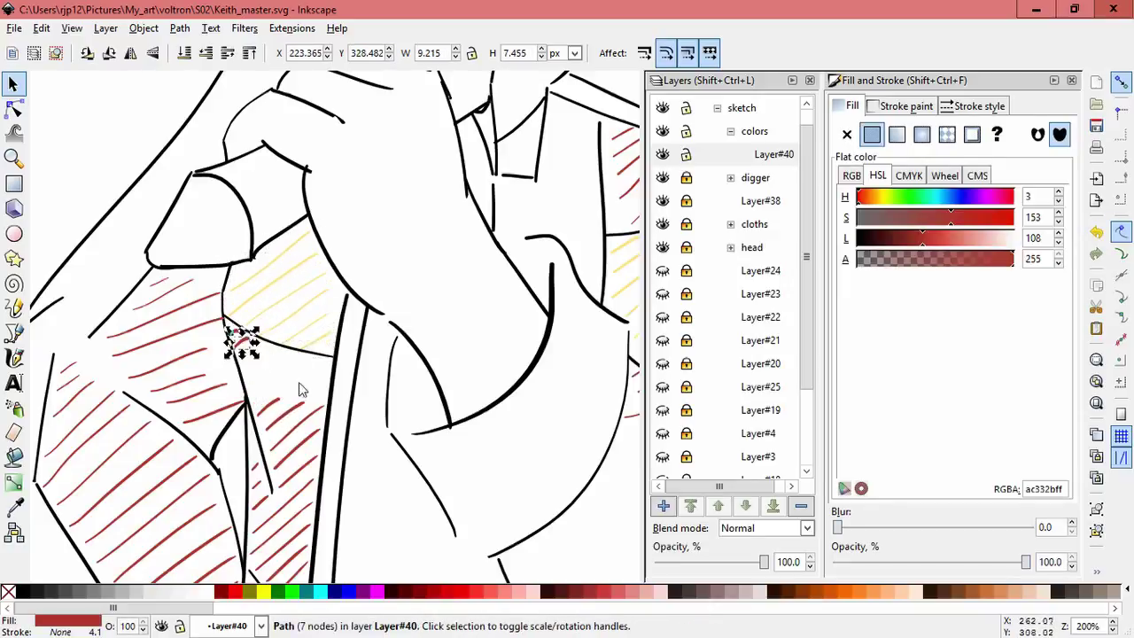
left_click(266, 408)
mouse_move(278, 405)
left_mouse_down()
mouse_move(337, 406)
mouse_move(324, 372)
mouse_move(328, 405)
mouse_move(271, 392)
mouse_move(293, 382)
left_mouse_up()
mouse_move(333, 377)
left_mouse_down()
mouse_move(257, 355)
mouse_move(276, 354)
left_mouse_up()
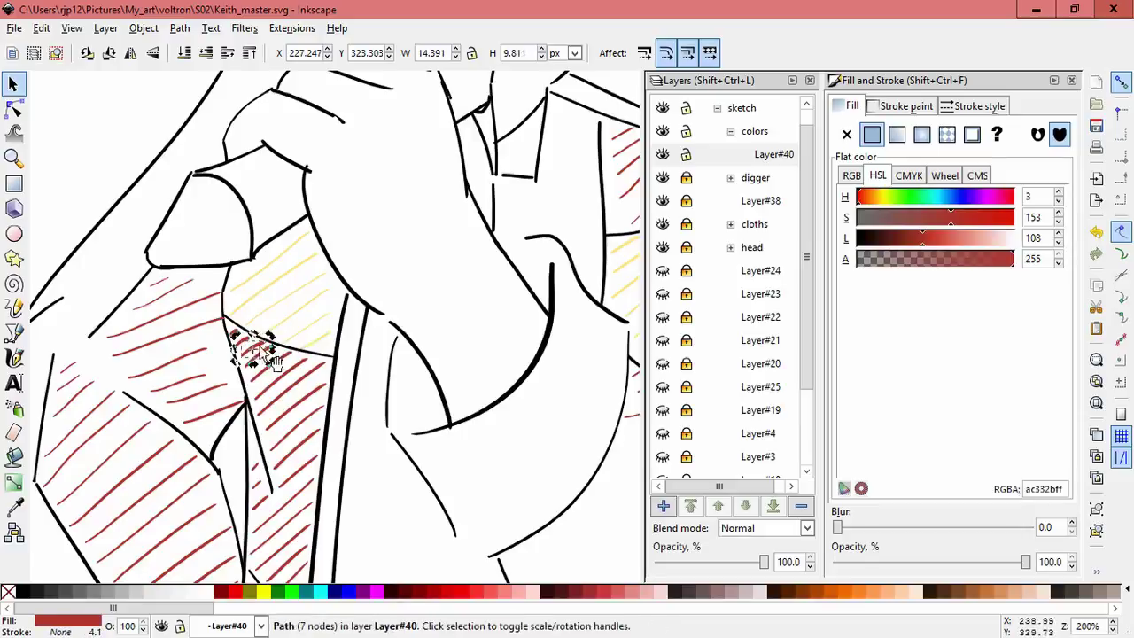
key("Escape")
scroll(372, 468, "down", 5)
scroll(355, 398, "up", 5)
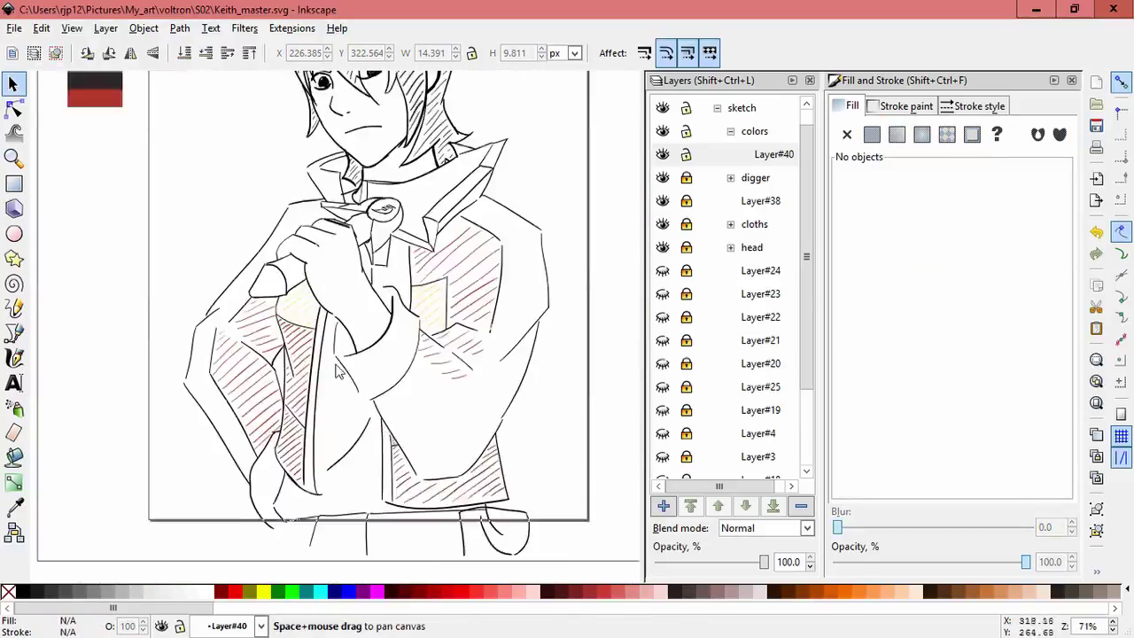
- Rotate and reposition the front panel's boundary curve to a steeper slant beneath the yellow strokes
left_click(315, 348)
left_click(288, 355)
left_click_drag(265, 354, 270, 345)
left_click(350, 348)
key("ctrl+a")
left_click_drag(320, 347, 359, 329)
key("ctrl+z")
key("Escape")
left_click(330, 332)
key("Escape")
left_click_drag(336, 354, 336, 354)
left_click_drag(330, 301, 337, 306)
key("ctrl+z")
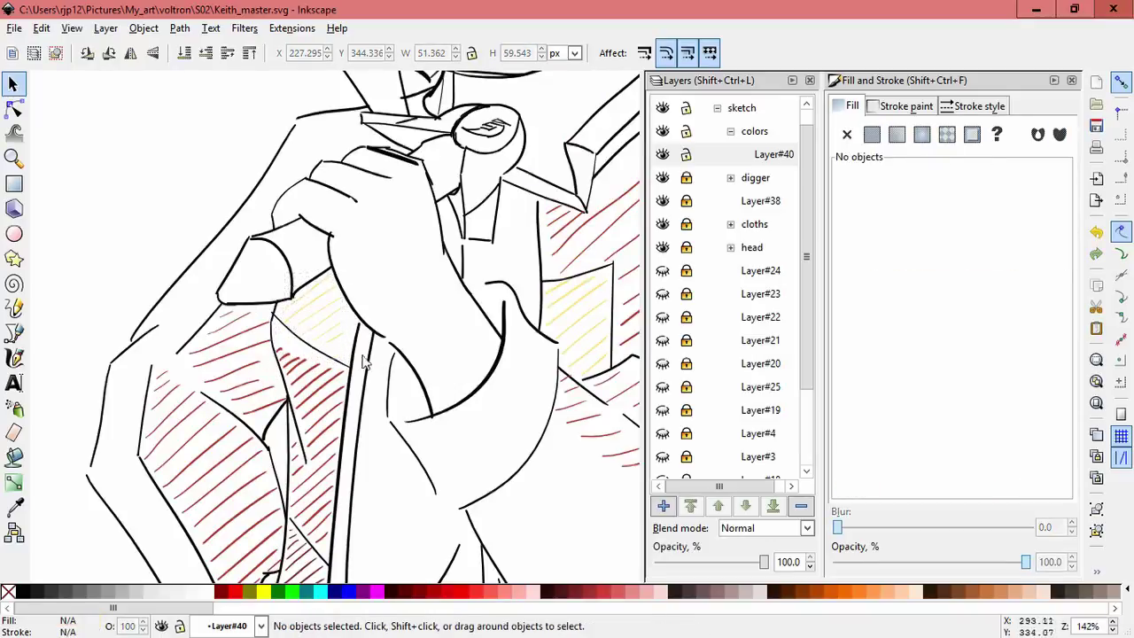
- Refit the front panel's yellow strokes to the steeper boundary curve
scroll(354, 352, "up", 1, "ctrl")
left_click_drag(345, 350, 341, 348)
key("Escape")
left_click(296, 281)
left_click_drag(326, 232, 342, 318)
key("Escape")
scroll(372, 416, "down", 3, "ctrl")
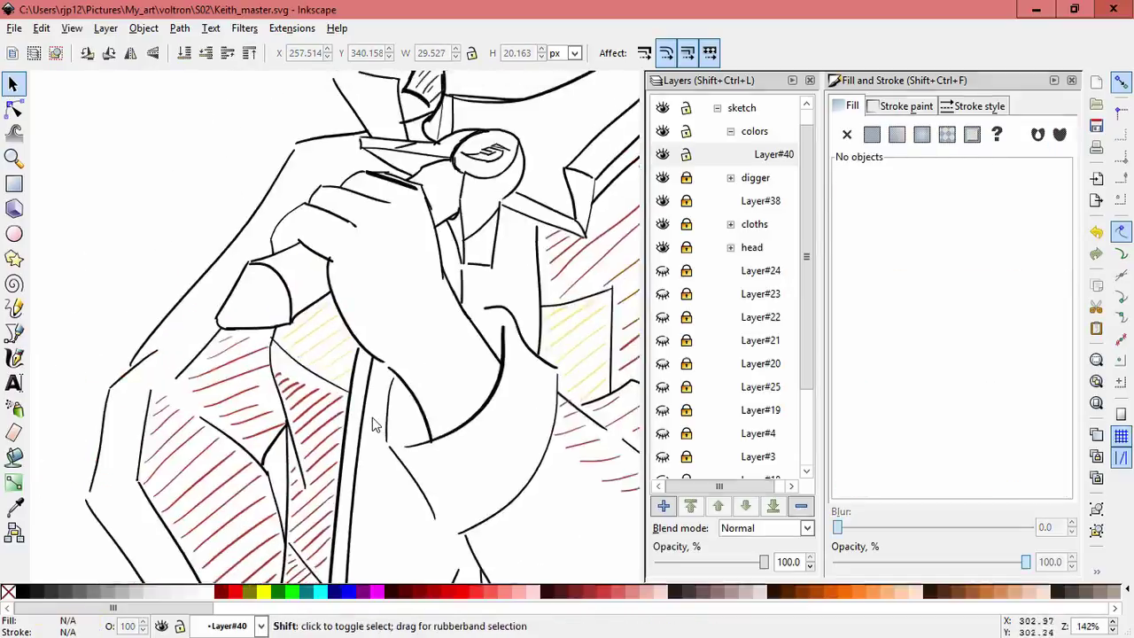
- Reposition the red strokes at the top of the front panel to fill the space beneath the slanted boundary curve
scroll(373, 457, "up", 3, "ctrl")
left_click(292, 265)
left_click_drag(250, 281, 255, 288)
key("Escape")
left_click_drag(271, 240, 265, 273)
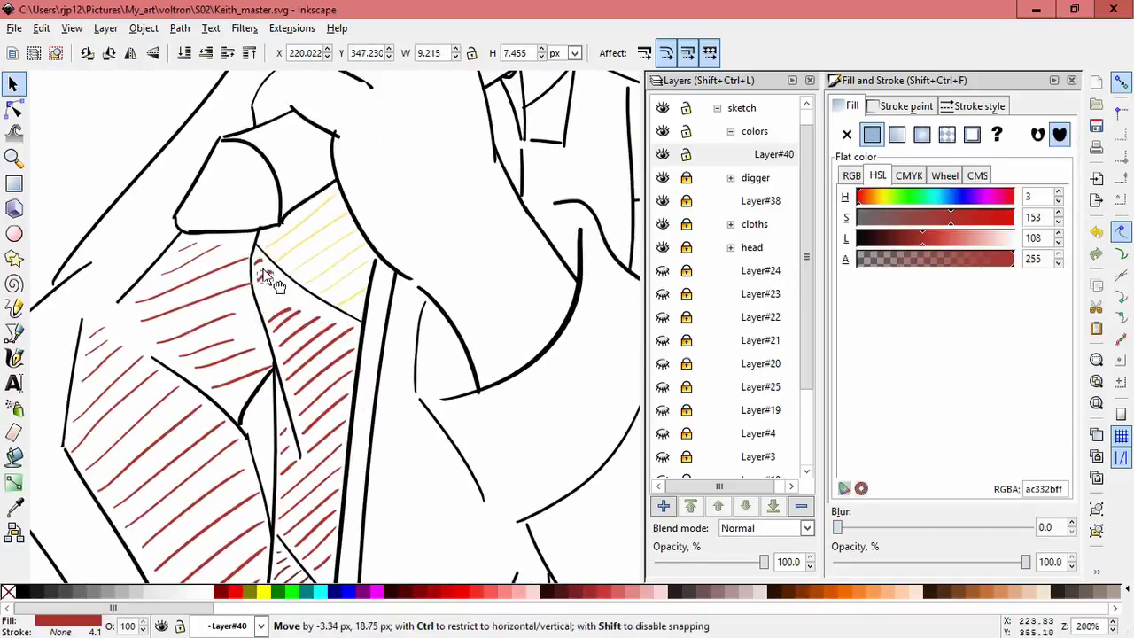
mouse_move(301, 334)
left_mouse_down()
mouse_move(299, 311)
mouse_move(331, 306)
mouse_move(357, 322)
mouse_move(379, 403)
left_mouse_up()
key("Escape")
key("5")
scroll(464, 313, "up", 3)
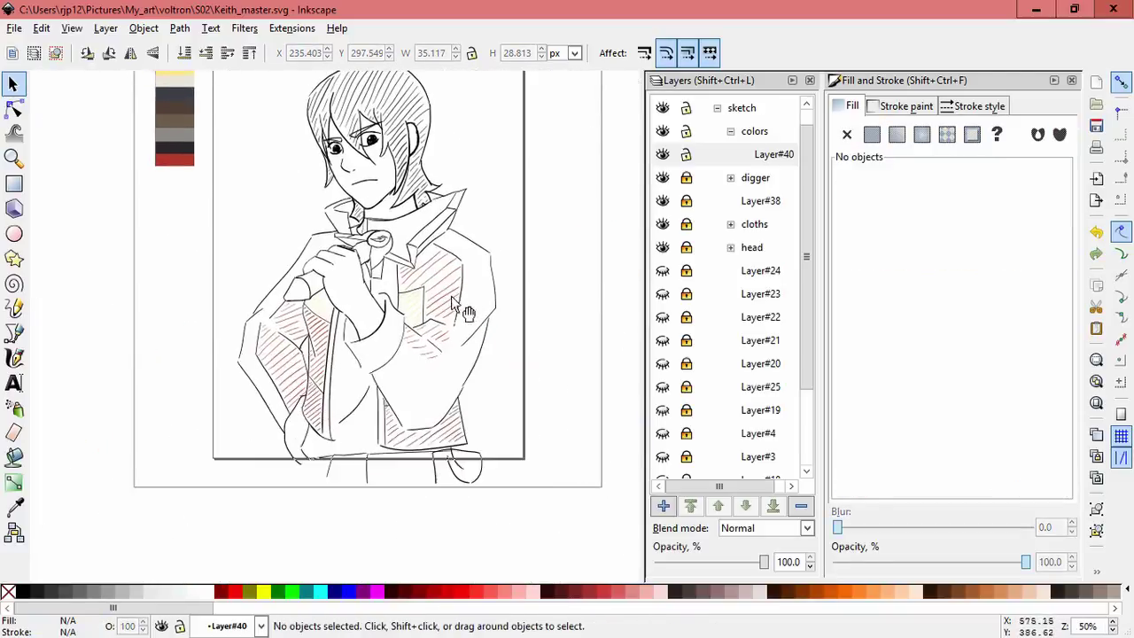
- Group the seven red strokes beneath the chest seam beside the sleeve, then enlarge and slant the group
left_click_drag(409, 363, 345, 312)
left_click_drag(403, 239, 301, 367)
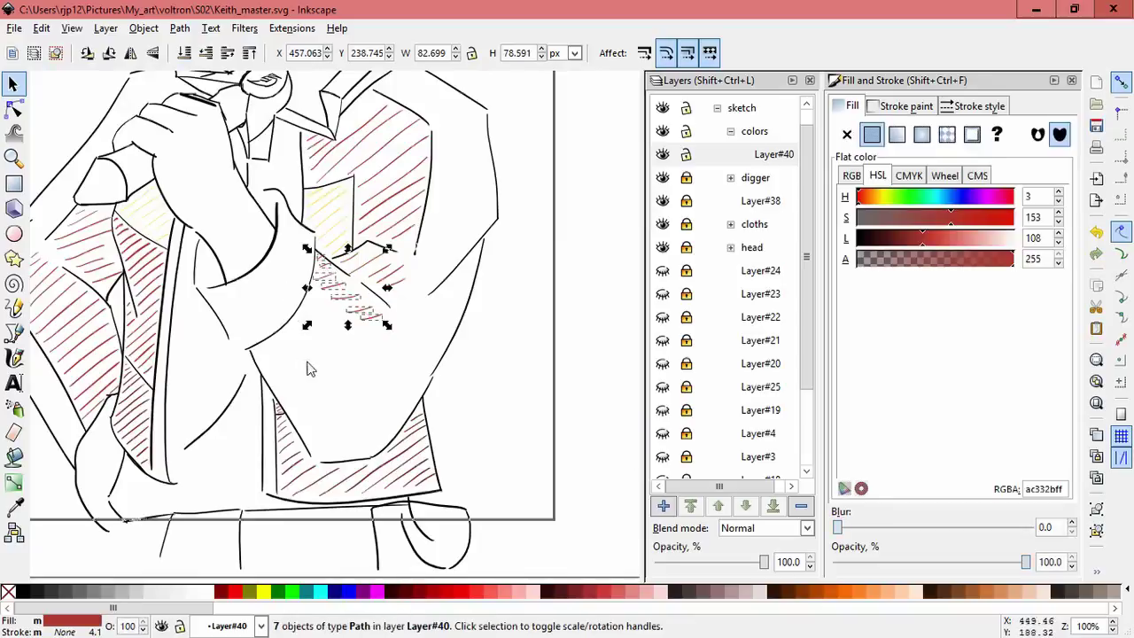
key("ctrl+g")
left_click_drag(307, 288, 351, 346)
mouse_move(388, 301)
left_mouse_down()
mouse_move(393, 289)
mouse_move(395, 348)
left_mouse_up()
left_click(372, 349)
left_click(377, 339)
- Ungroup the red strokes beneath the chest seam and adjust individual strokes to meet the outlines
left_click(143, 27)
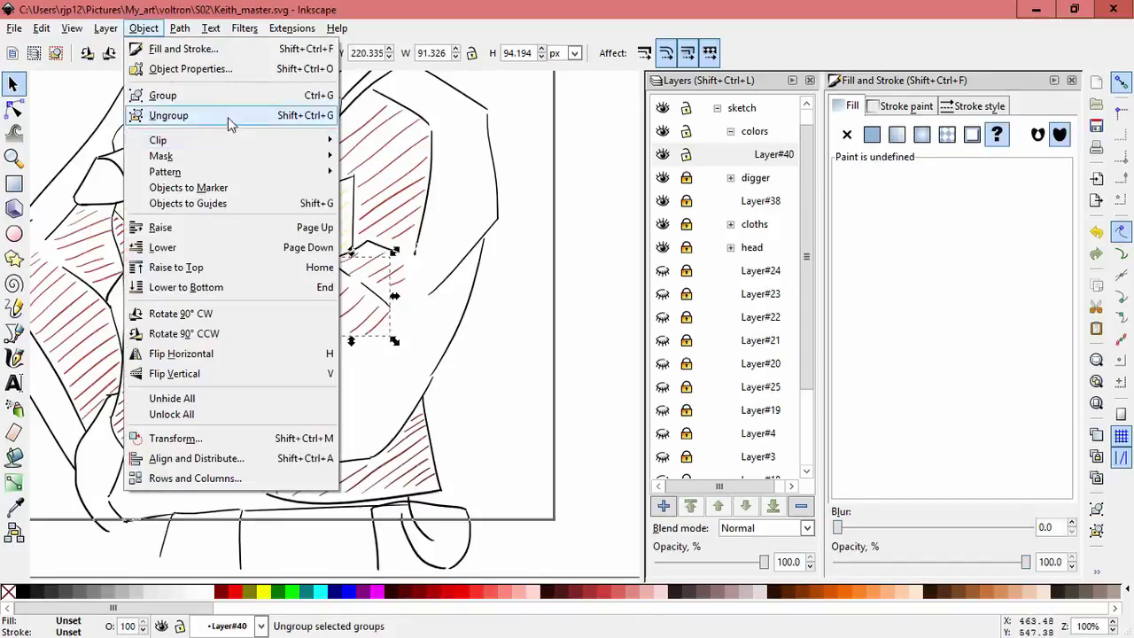
left_click(227, 118)
left_click(383, 310)
scroll(317, 312, "up", 1)
mouse_move(329, 298)
left_mouse_down()
mouse_move(316, 278)
mouse_move(324, 240)
mouse_move(345, 296)
mouse_move(380, 269)
mouse_move(380, 302)
left_mouse_up()
left_click_drag(345, 317, 336, 328)
left_click(307, 405)
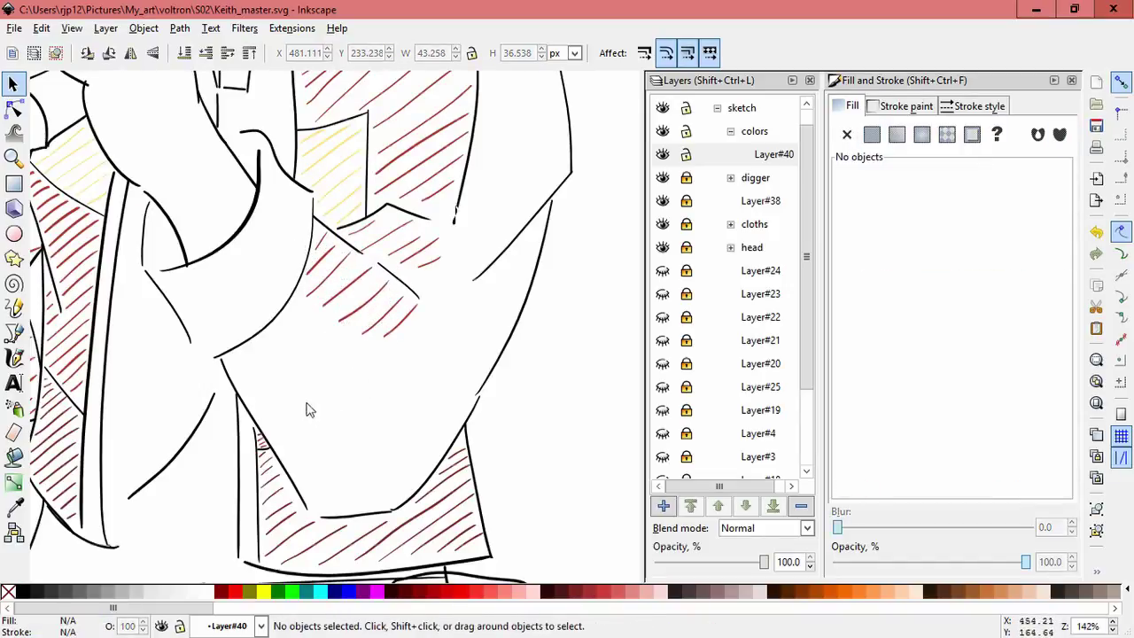
- Hatch the inner collar and the shirt between the jacket fronts with calligraphic strokes in the slate palette colour 3c3f48
scroll(337, 448, "down", 2)
key("5")
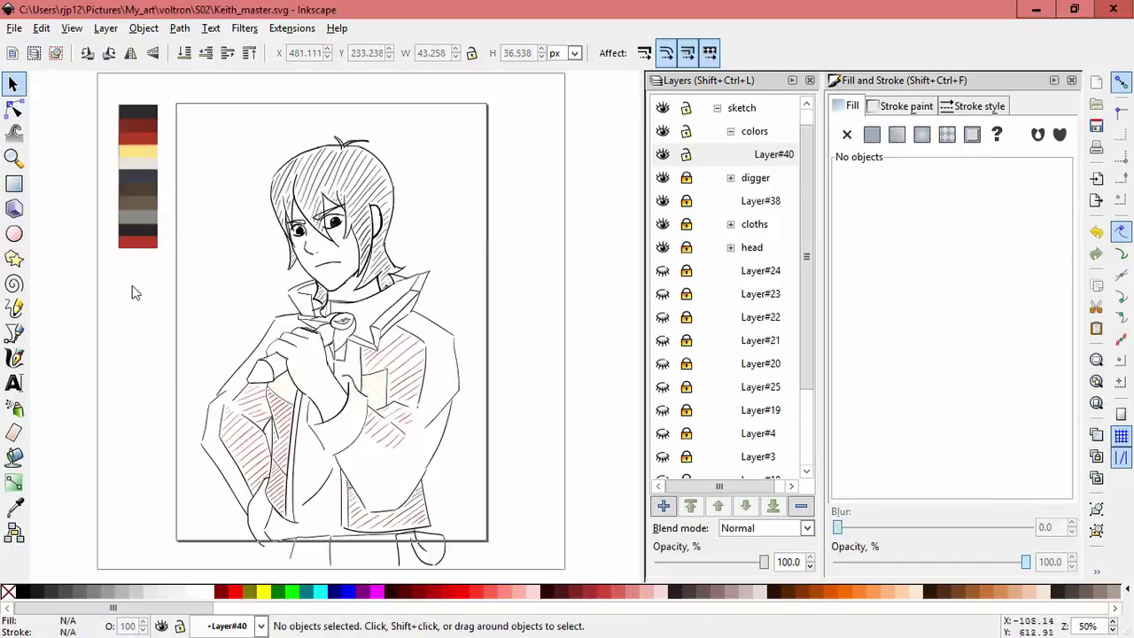
left_click(14, 507)
key("c")
key("d")
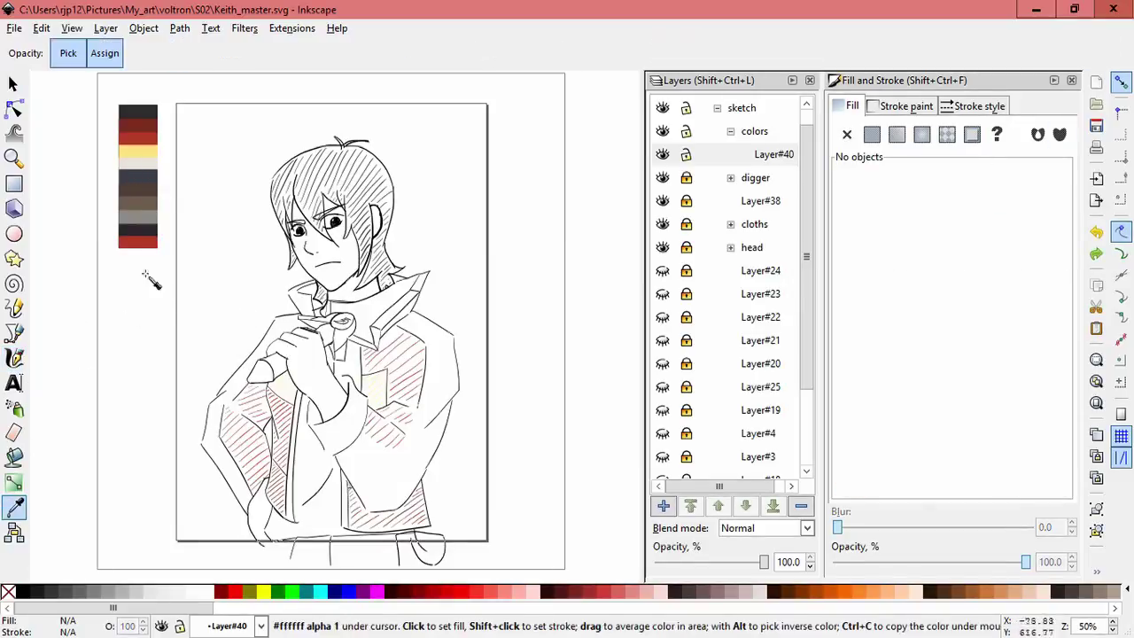
left_click(14, 357)
scroll(317, 356, "up", 3)
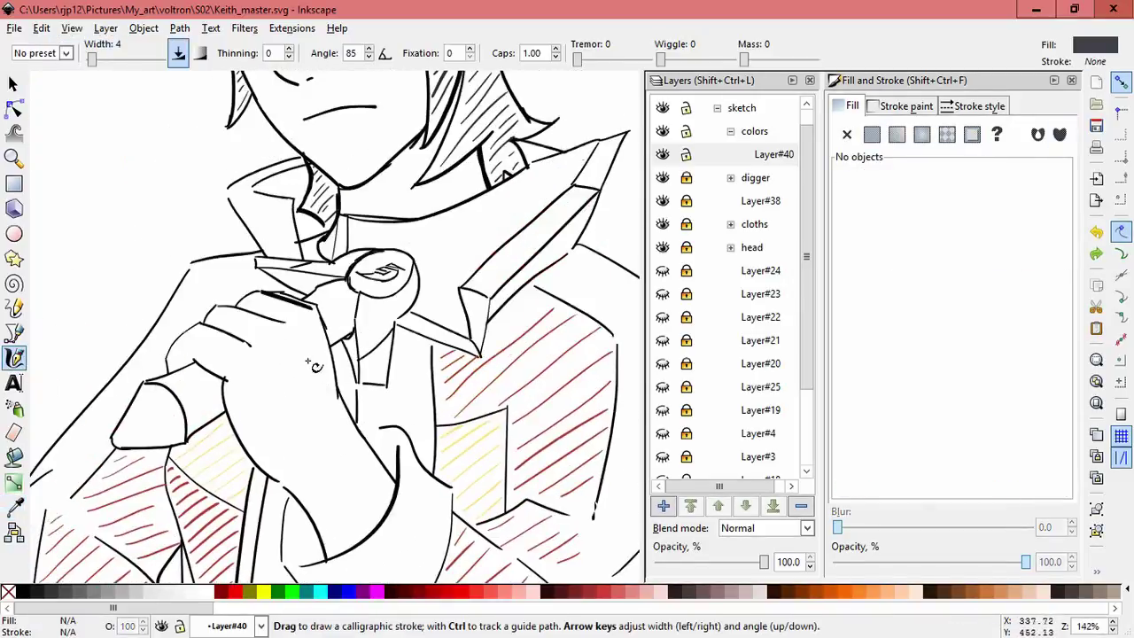
scroll(352, 317, "up", 1)
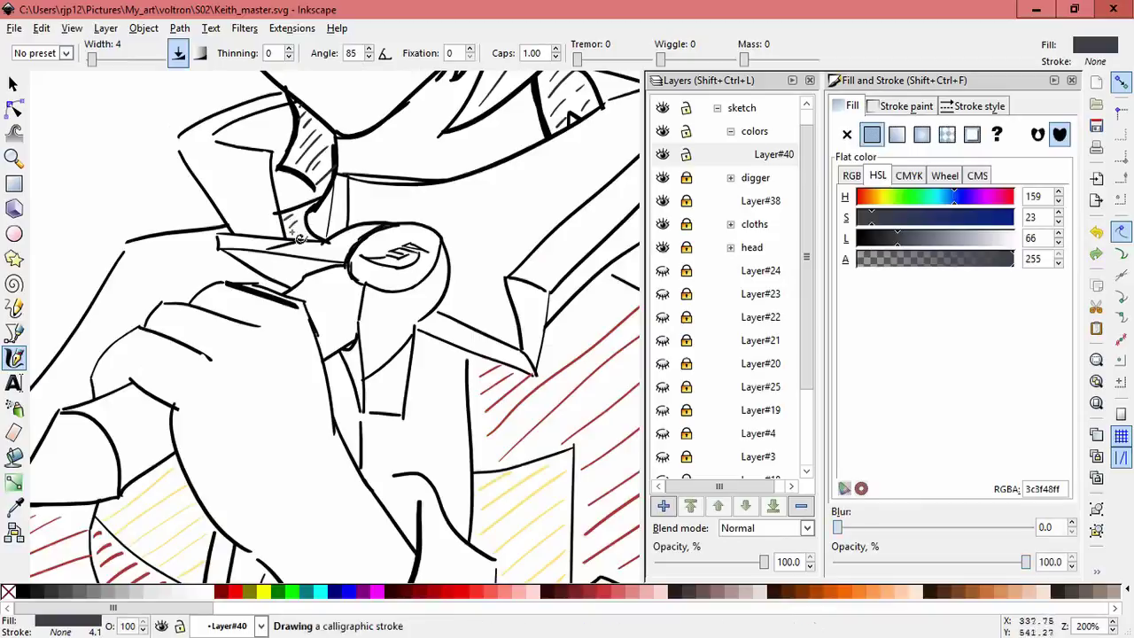
scroll(317, 239, "down", 4)
scroll(317, 239, "right", 2)
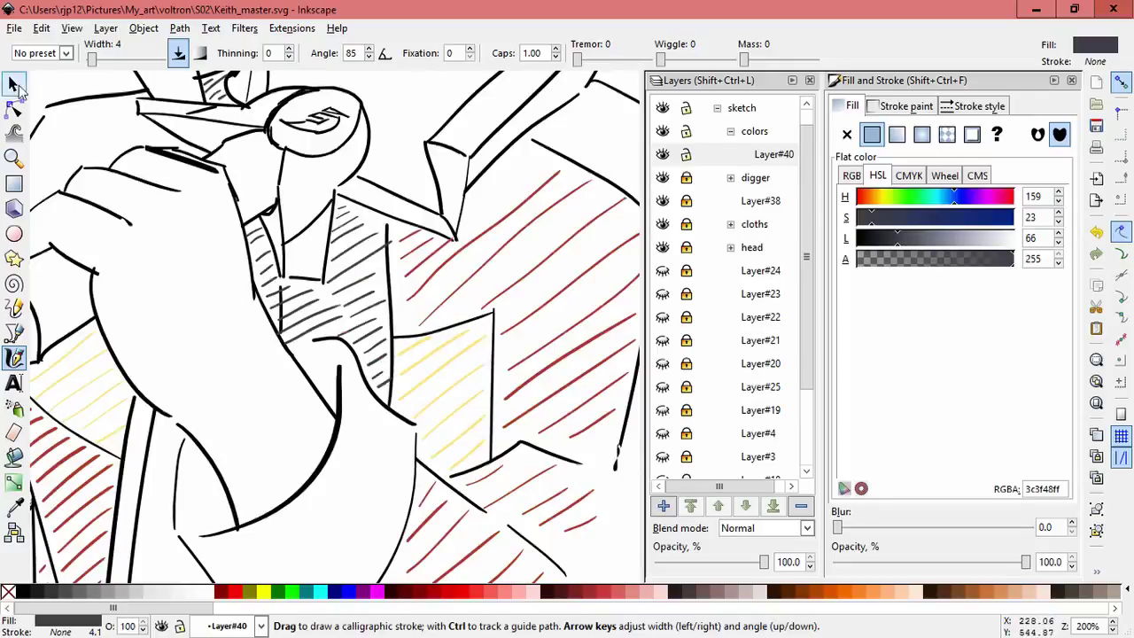
- Adjust the size and slant of the wide slate hatch strokes on the shirt above the raised cuff
left_click(14, 84)
left_click(369, 301)
left_click(359, 271)
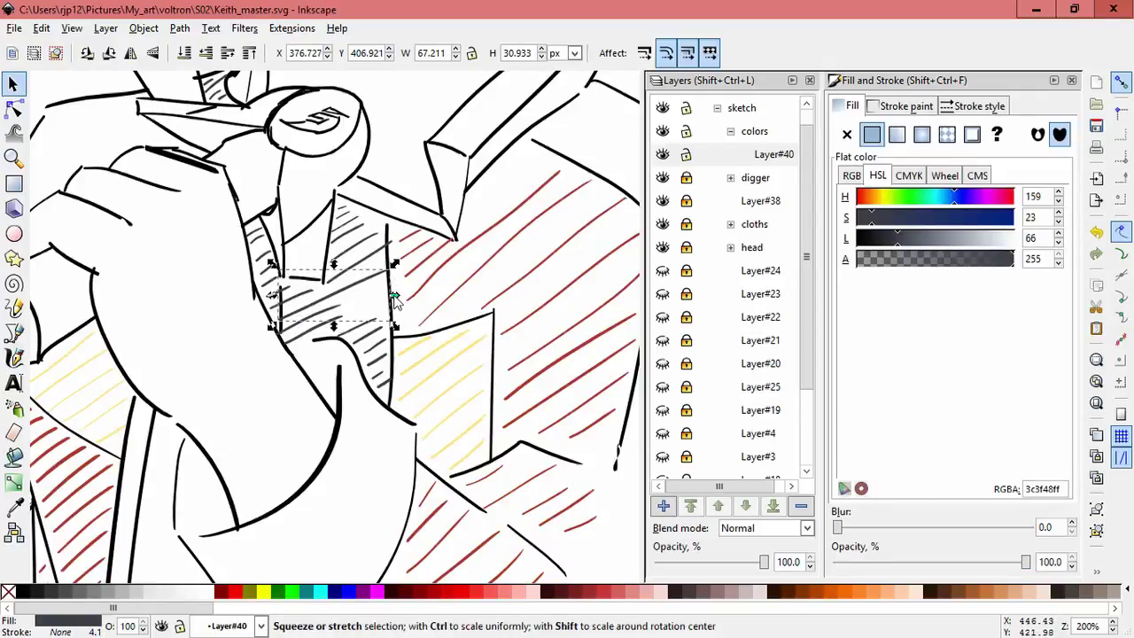
left_click(355, 306)
left_click_drag(395, 317, 339, 332)
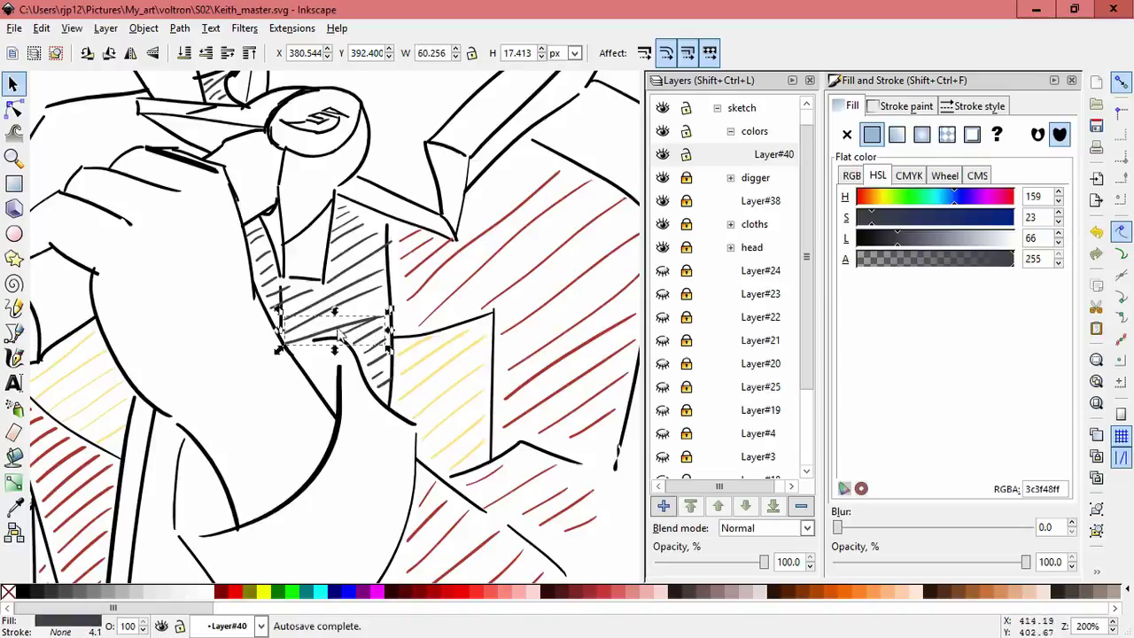
left_click(386, 338)
key("Escape")
scroll(362, 486, "down", 2)
scroll(381, 390, "up", 2)
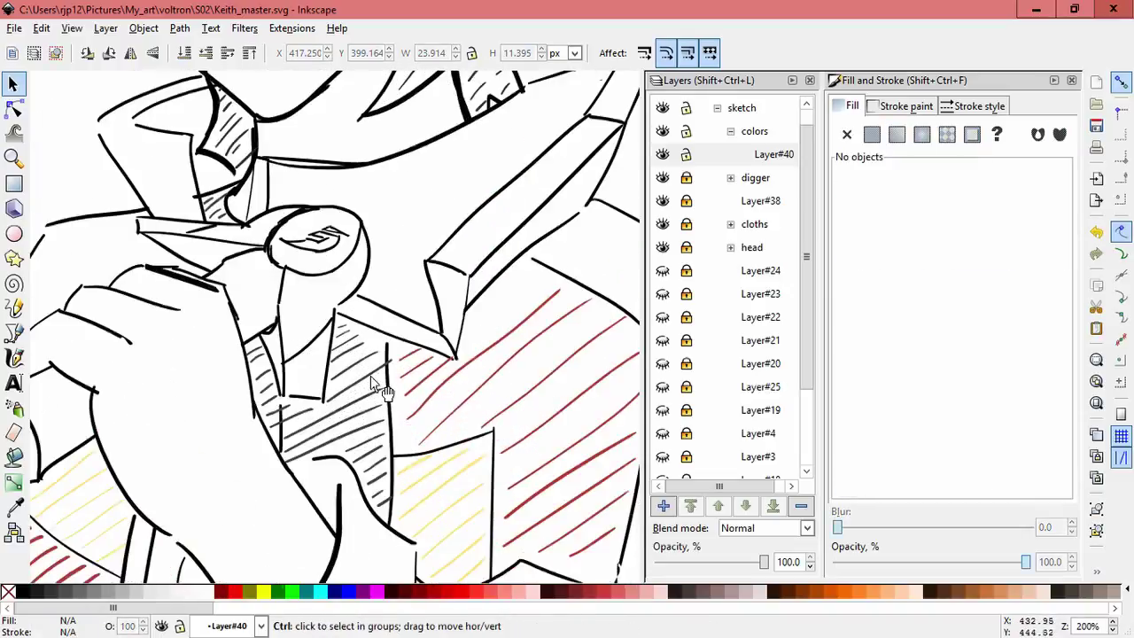
- Refine the slate hatch strokes on the shirt directly below the folded collar
left_click(374, 381)
left_click(368, 352)
left_click(365, 348)
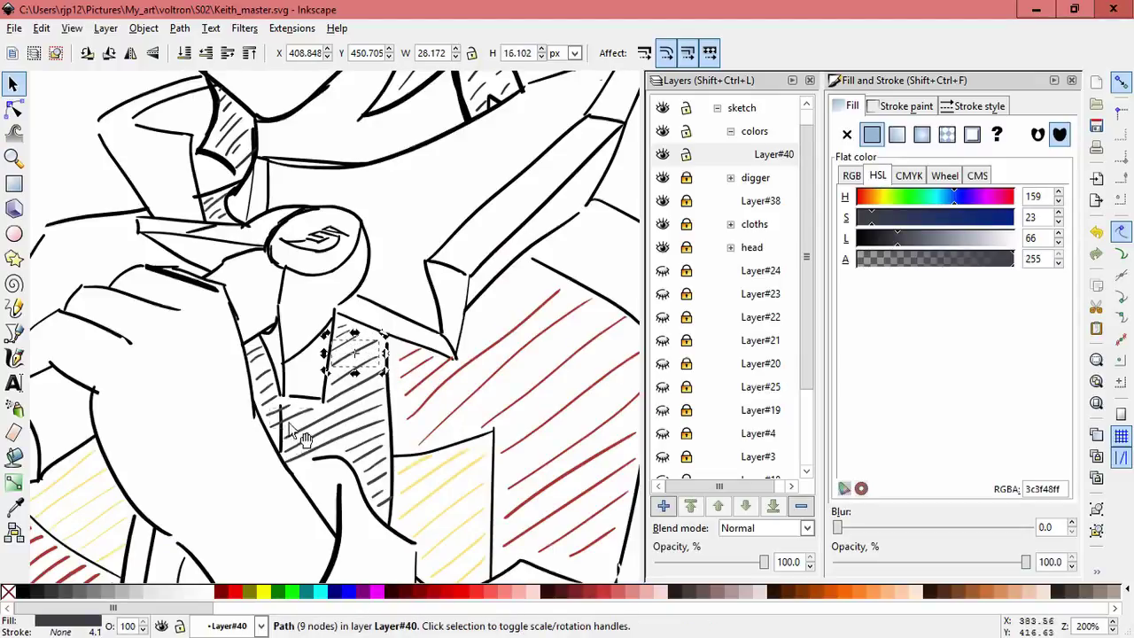
key("Escape")
- Try to hatch the shirt below the raised wrist with slate calligraphic strokes
scroll(301, 436, "down", 2)
left_click_drag(301, 437, 452, 109)
left_click(14, 357)
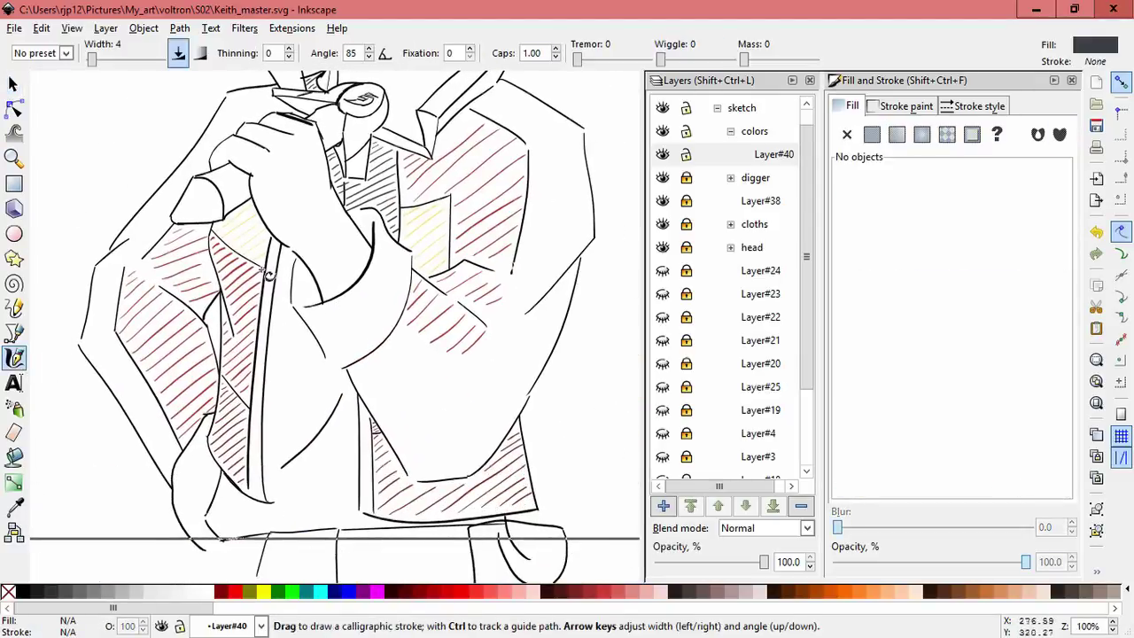
left_click_drag(268, 276, 292, 265)
mouse_move(300, 315)
left_mouse_down()
mouse_move(270, 365)
mouse_move(274, 427)
left_mouse_up()
key("ctrl+z")
key("ctrl+z")
key("z")
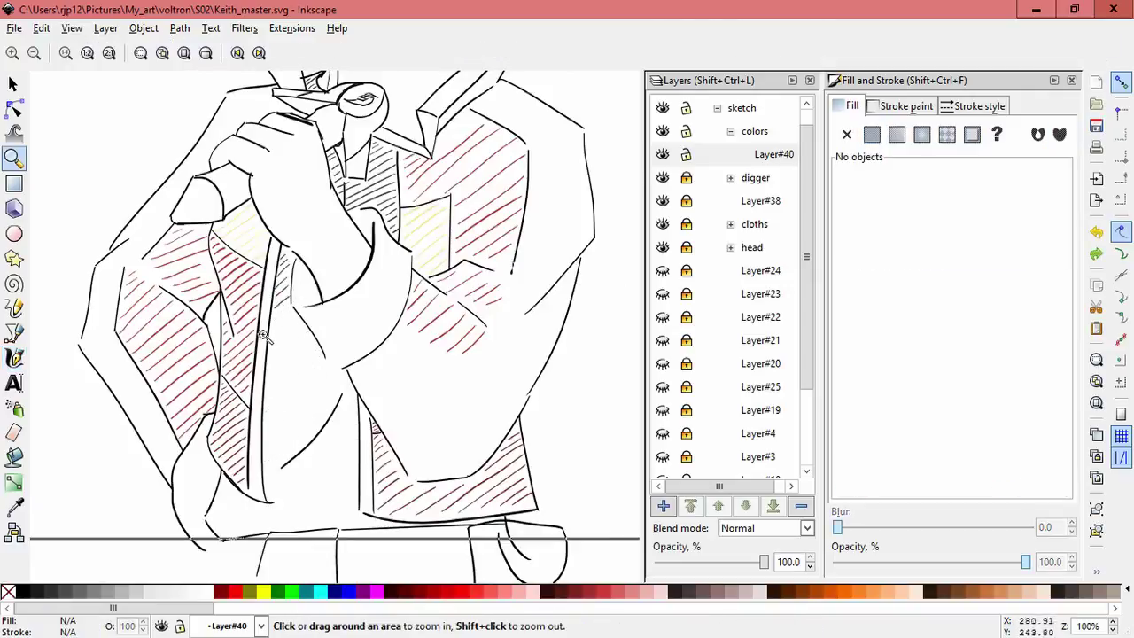
- Hatch the shirt from the raised wrist to the waistline with slate calligraphic strokes slanting opposite to the jacket hatching
left_click(14, 357)
left_click_drag(285, 252, 294, 277)
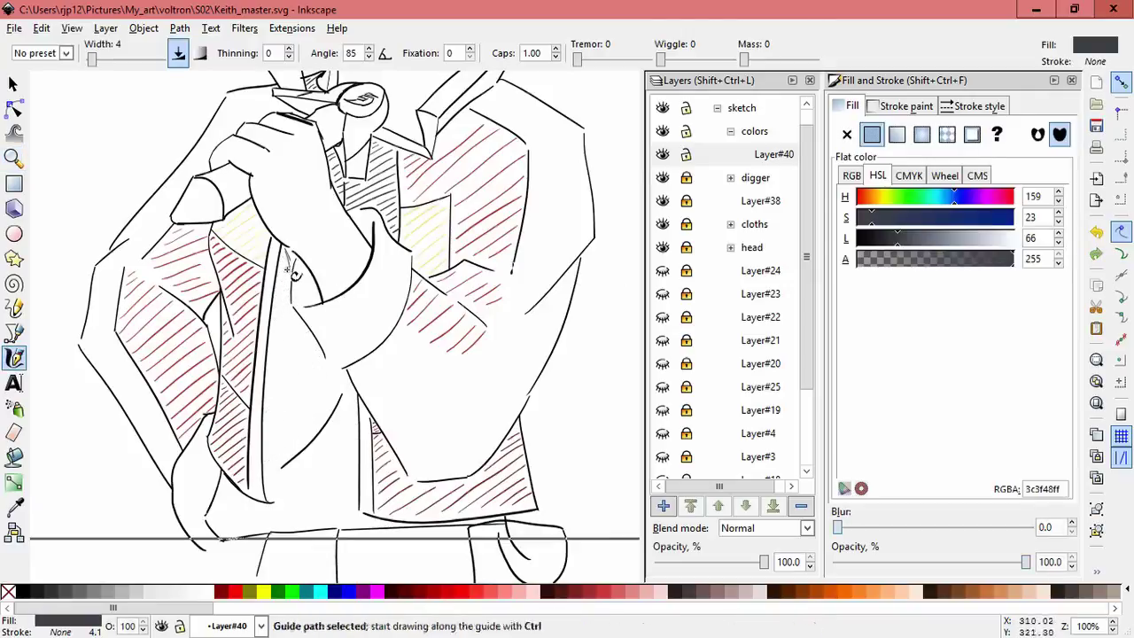
left_click_drag(329, 312, 271, 386)
left_click_drag(340, 396, 285, 461)
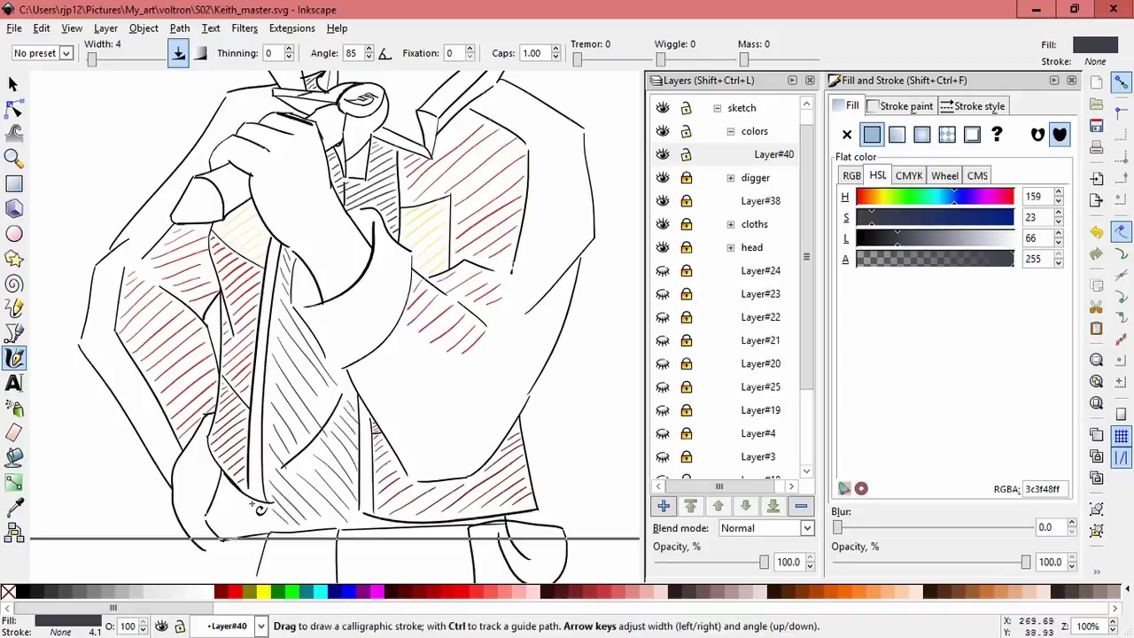
- Reposition and resize the slate strokes on the lower shirt to fit between the jacket edge and the shirt outlines
key("space")
scroll(336, 398, "up", 2)
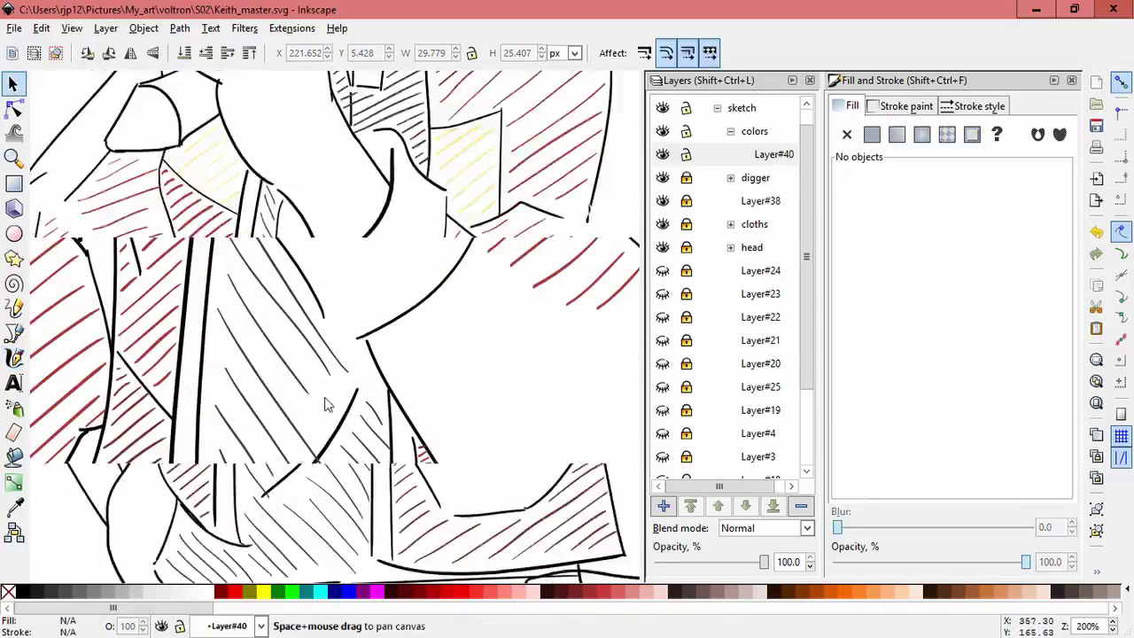
left_click(352, 345)
mouse_move(372, 306)
left_mouse_down()
mouse_move(370, 450)
mouse_move(341, 417)
mouse_move(333, 482)
mouse_move(318, 461)
left_mouse_up()
scroll(377, 281, "down", 3)
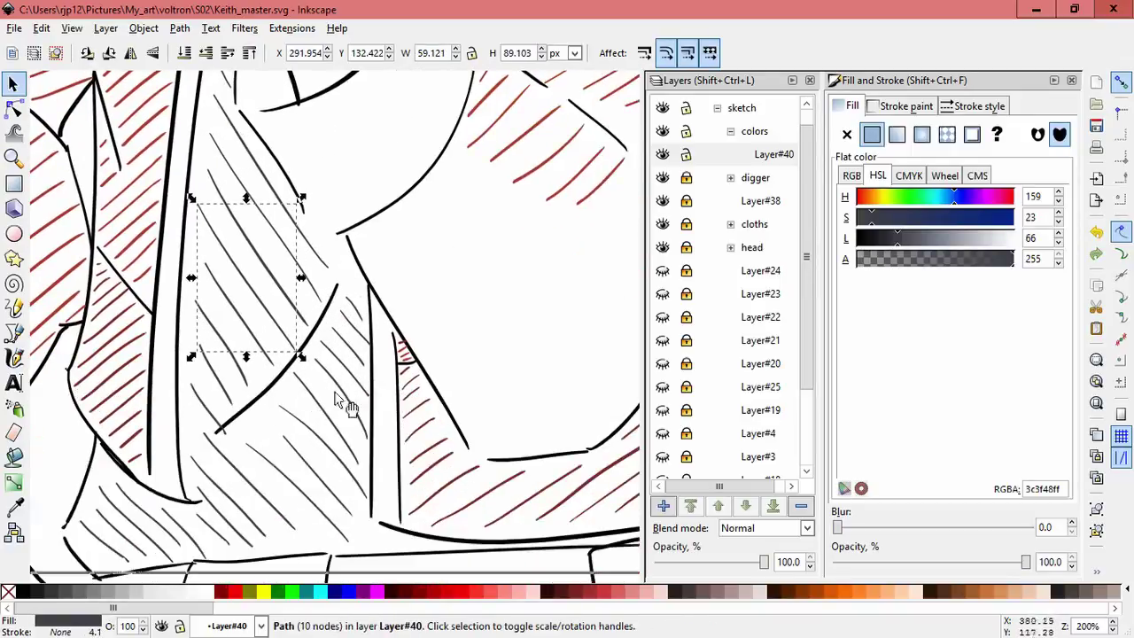
scroll(337, 400, "down", 2)
mouse_move(200, 315)
left_mouse_down()
mouse_move(217, 355)
mouse_move(212, 340)
left_mouse_up()
mouse_move(224, 385)
left_mouse_down()
mouse_move(235, 438)
mouse_move(217, 494)
mouse_move(105, 403)
mouse_move(127, 481)
mouse_move(82, 496)
left_mouse_up()
left_click(273, 401)
left_click_drag(300, 395, 367, 418)
mouse_move(348, 404)
left_mouse_down()
mouse_move(339, 398)
mouse_move(354, 375)
left_mouse_up()
left_click_drag(324, 299, 307, 295)
key("Escape")
- Save the drawing
key("minus")
key("minus")
key("minus")
key("minus")
key("minus")
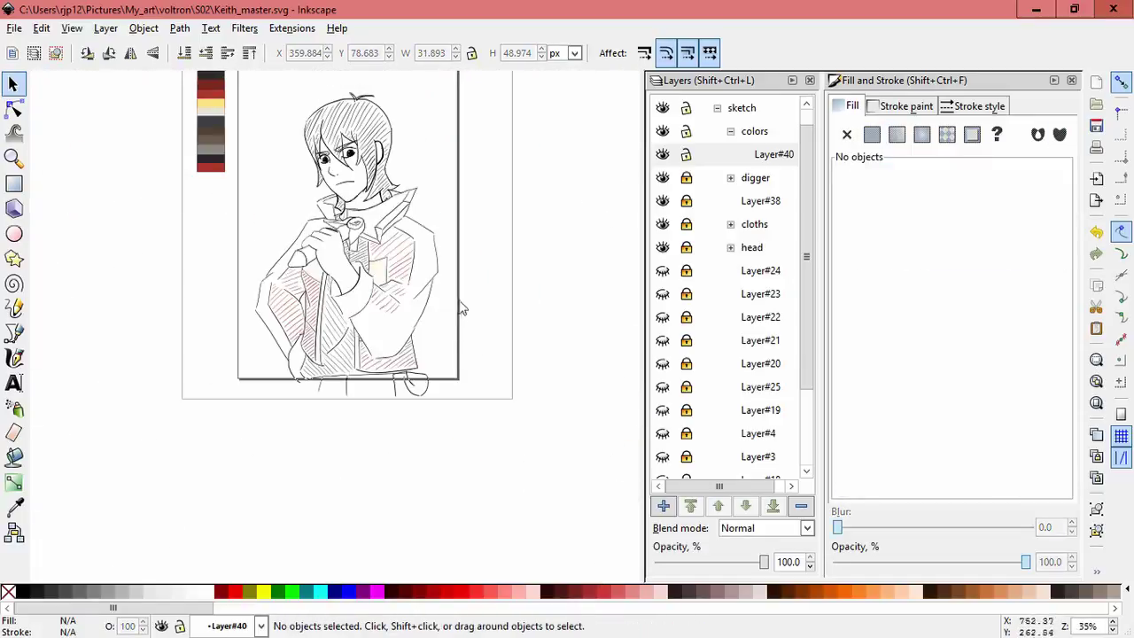
scroll(426, 184, "up", 2)
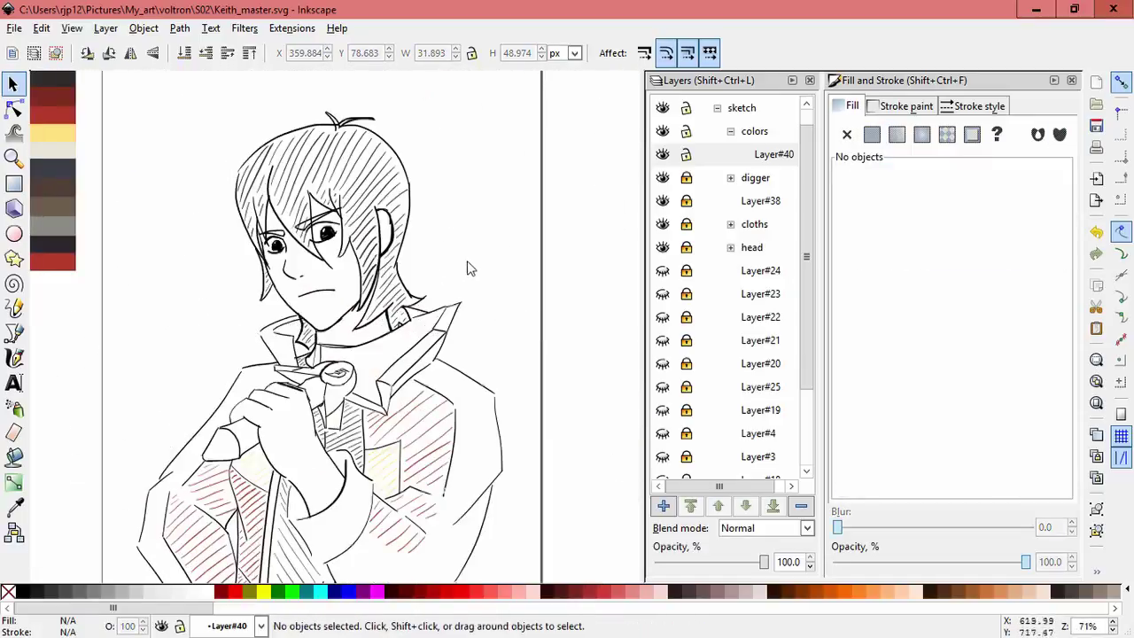
key("ctrl+s")
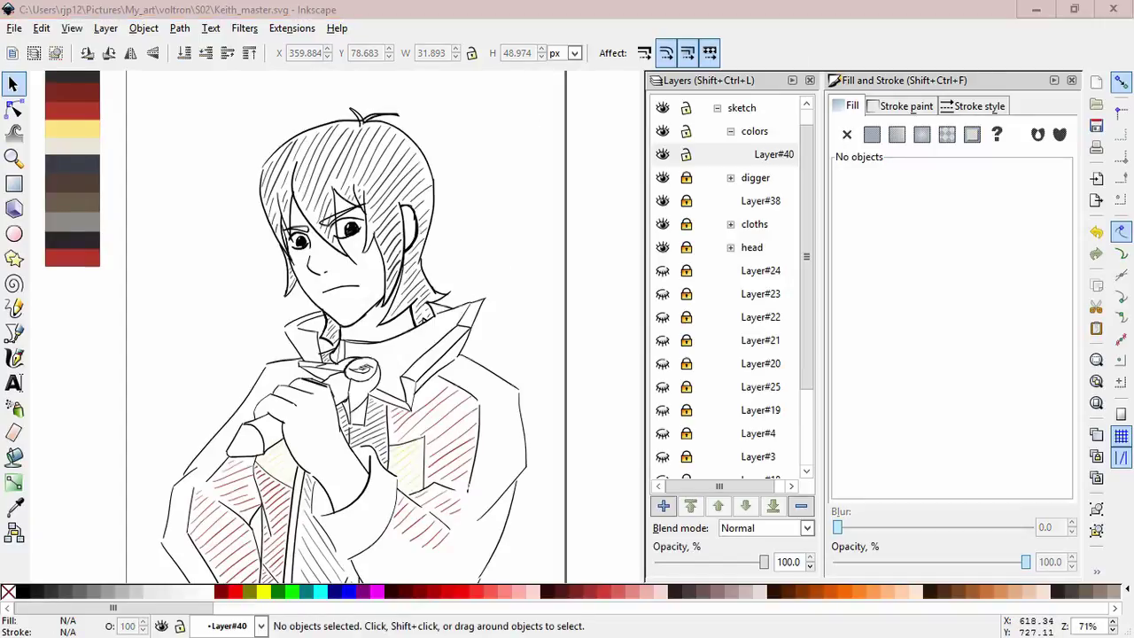
- Make a calligraphic test stroke beside the face and set its fill to teal 156f63
left_click(14, 357)
left_click_drag(198, 268, 265, 238)
left_click_drag(946, 203, 930, 200)
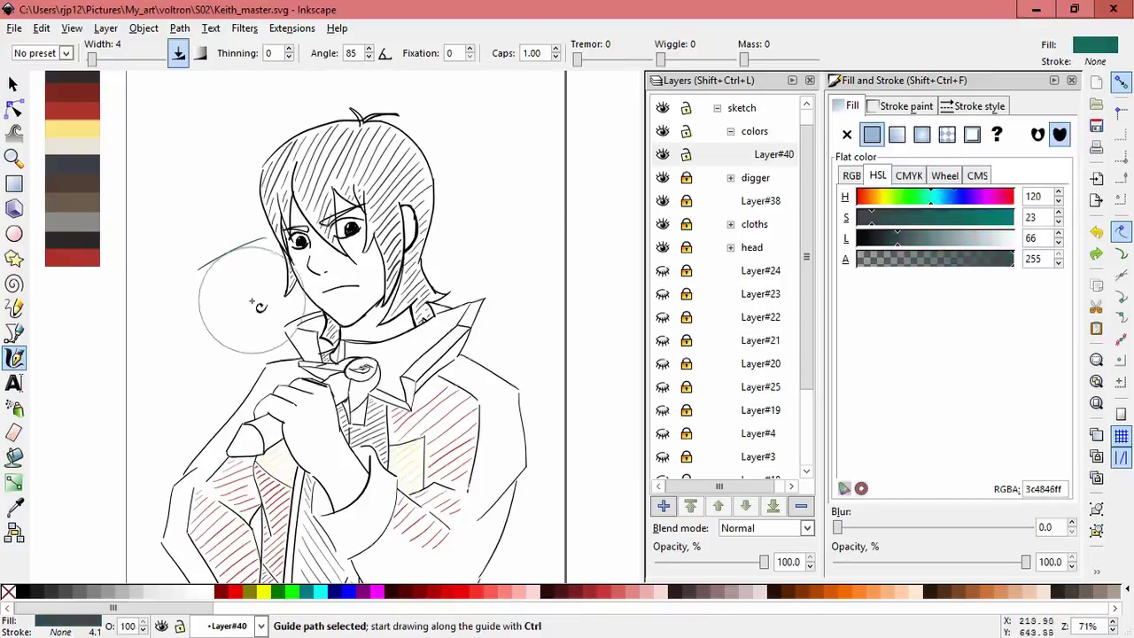
key("Escape")
- Try to hatch the broad collar face beside the neck with teal calligraphic strokes
scroll(437, 350, "up", 3)
left_click_drag(519, 230, 443, 260)
mouse_move(486, 271)
left_mouse_down()
mouse_move(399, 289)
mouse_move(456, 304)
mouse_move(381, 308)
left_mouse_up()
left_click_drag(416, 312, 349, 317)
left_click_drag(386, 320, 337, 328)
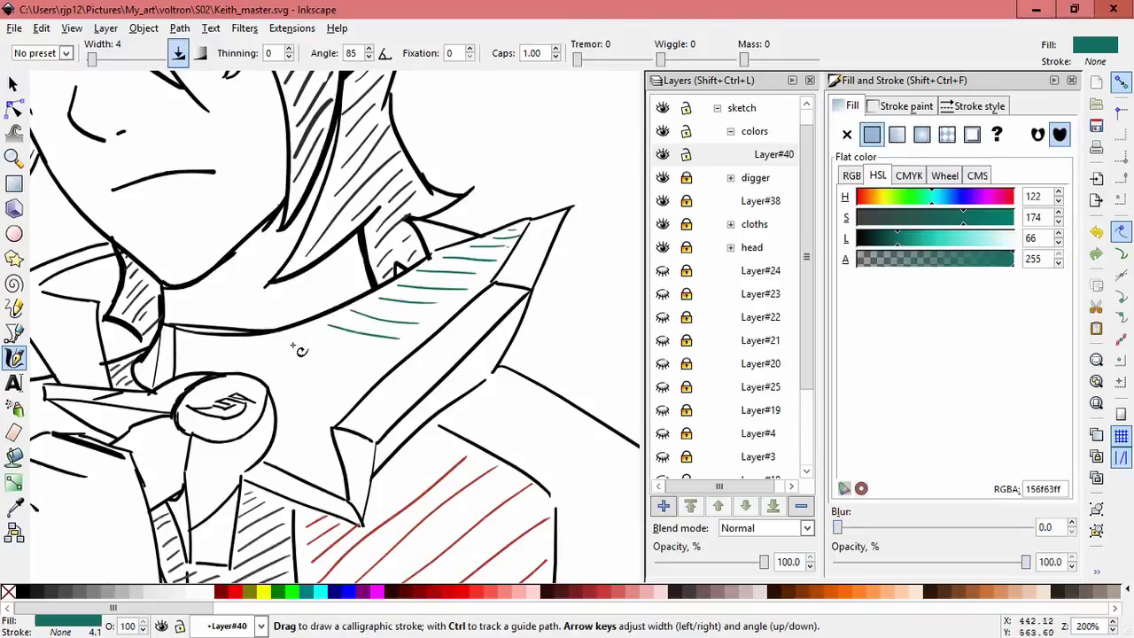
left_click_drag(339, 383, 186, 339)
left_click_drag(323, 410, 277, 391)
left_click_drag(315, 447, 285, 432)
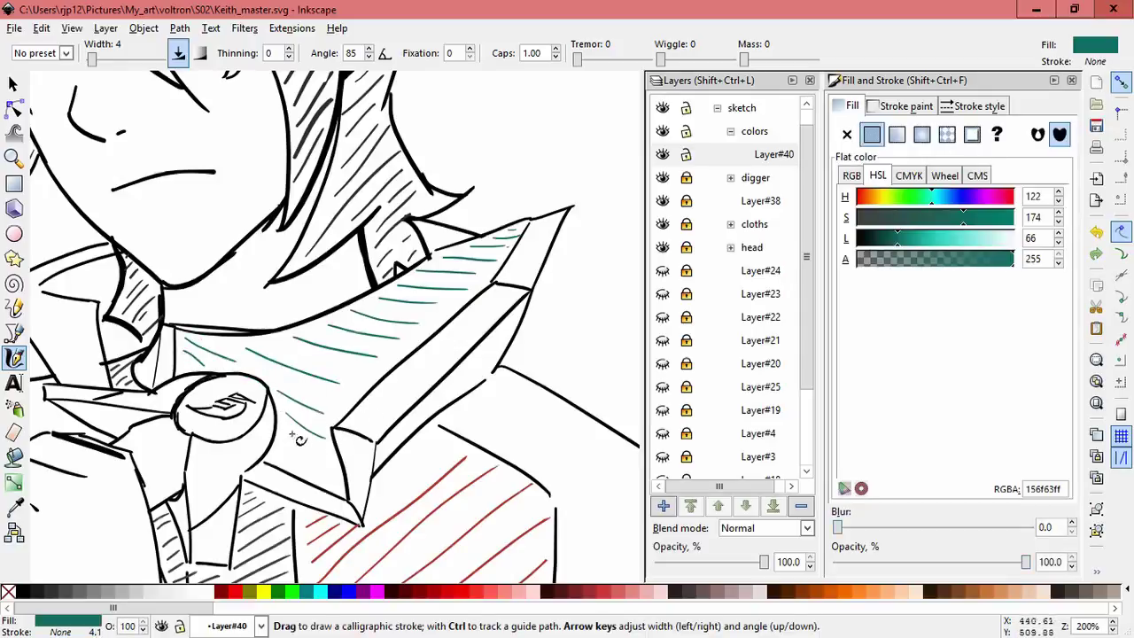
- Undo the teal hatch strokes across the collar
key("ctrl+z")
key("ctrl+z")
key("ctrl+z")
key("ctrl+z")
key("ctrl+z")
key("ctrl+z")
key("ctrl+z")
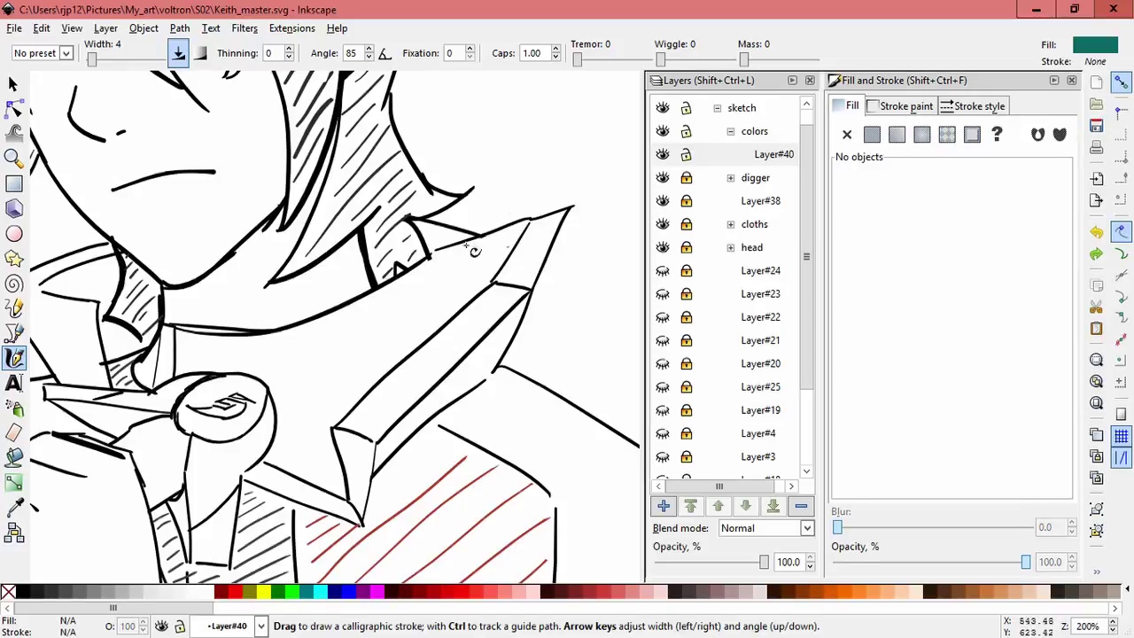
- Hatch the broad collar face from its upper tip to its lower corner with teal 156f63 calligraphic strokes
scroll(532, 245, "down", 1)
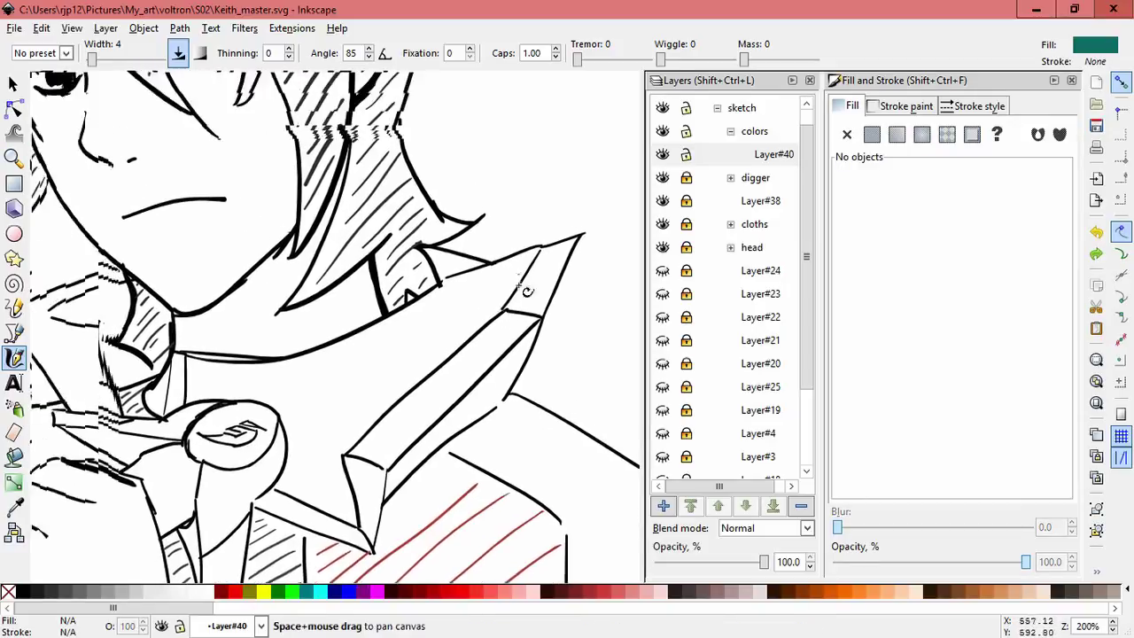
scroll(520, 284, "down", 3)
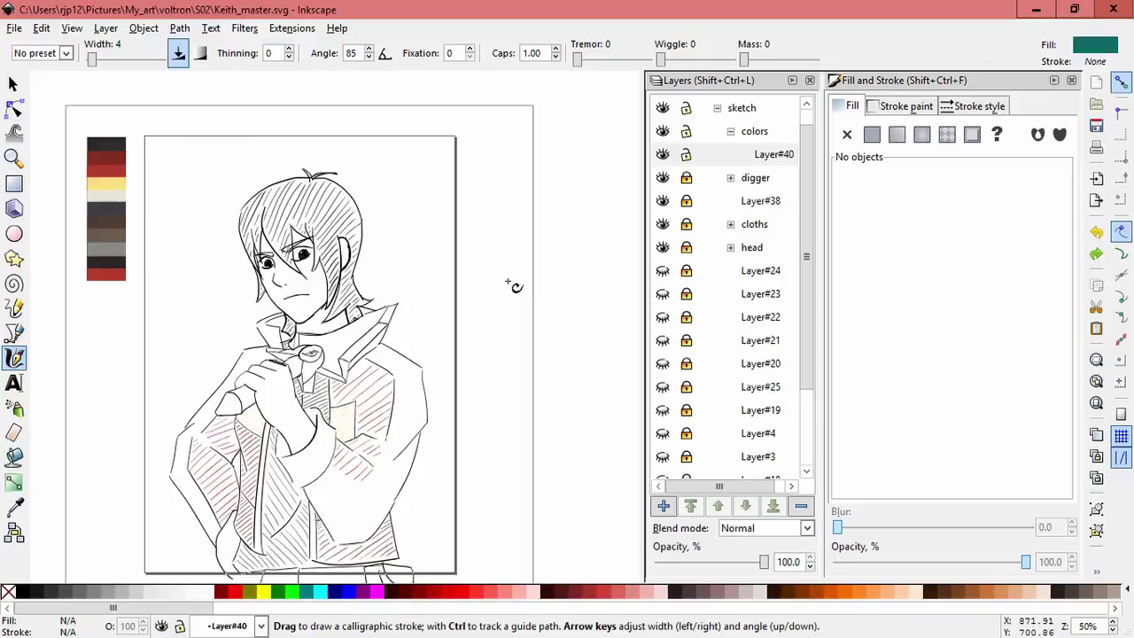
scroll(506, 283, "up", 5)
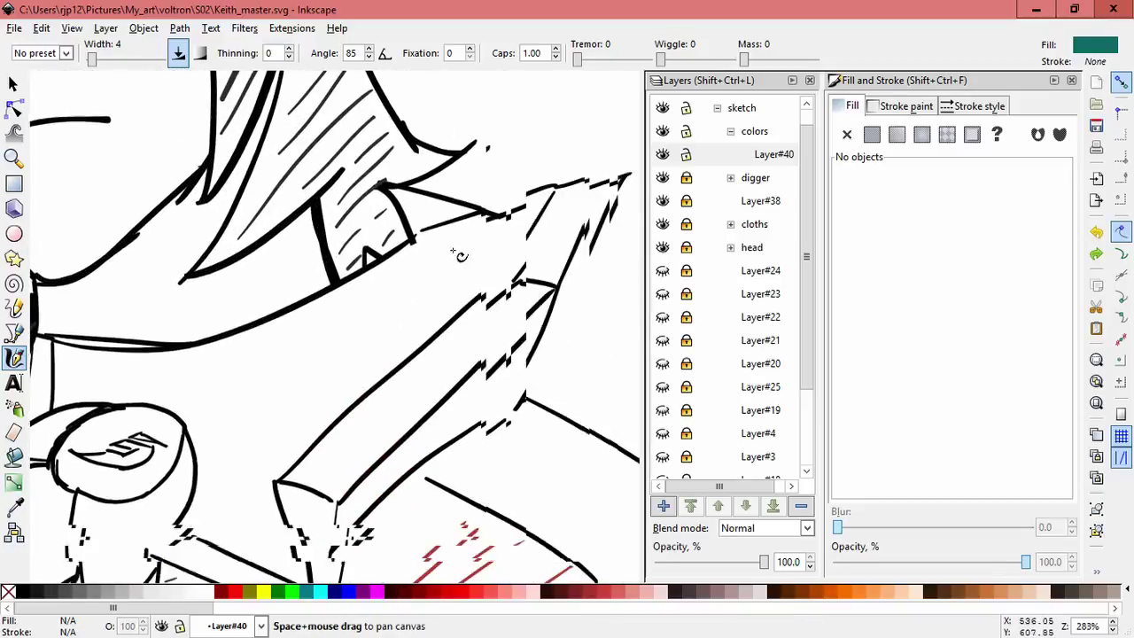
scroll(459, 255, "down", 2)
left_click_drag(442, 262, 414, 276)
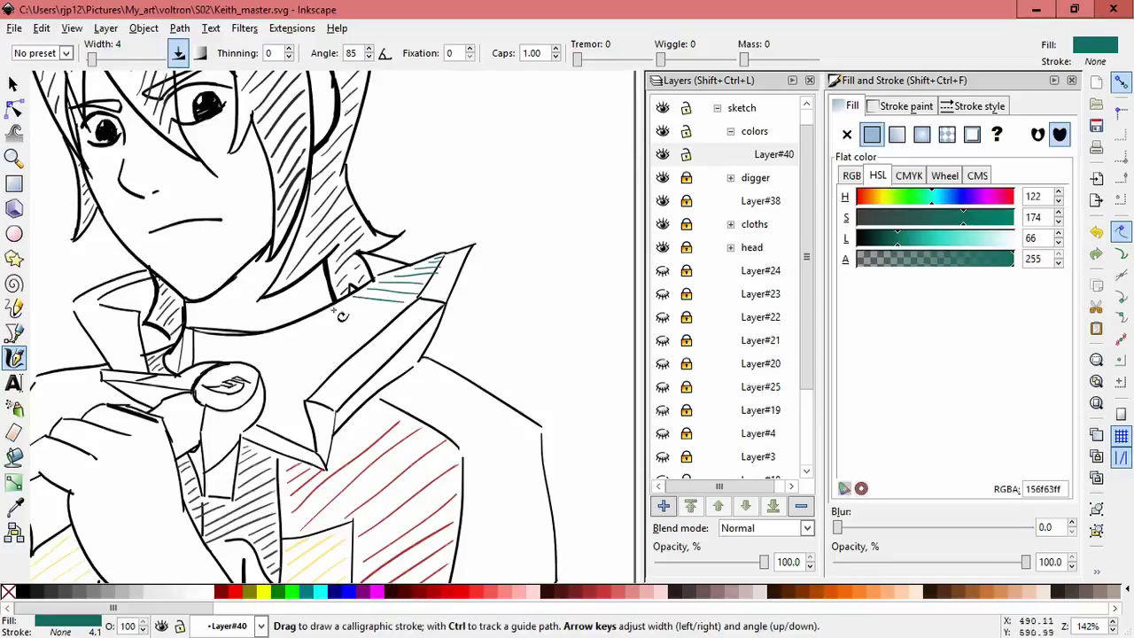
left_click_drag(366, 323, 327, 327)
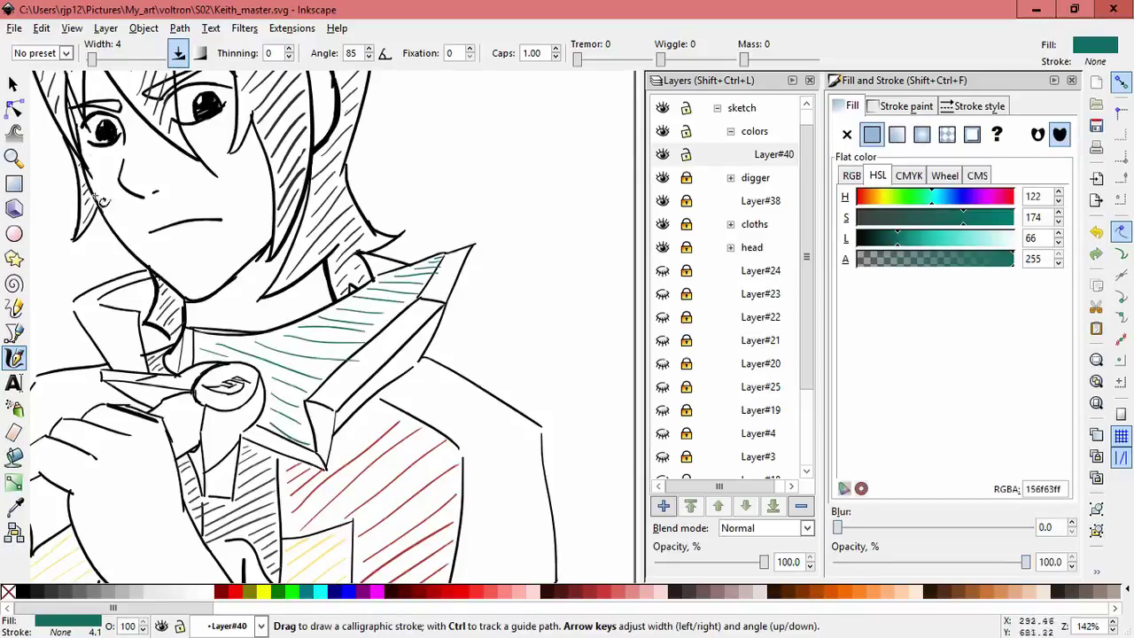
- Adjust the teal strokes near the upper tip of the collar
key("s")
left_click(348, 367, "alt")
left_click(349, 368, "alt")
left_click(350, 370, "alt")
mouse_move(351, 370)
left_mouse_down()
mouse_move(328, 342)
mouse_move(380, 335)
mouse_move(448, 281)
left_mouse_up()
left_click(435, 362)
scroll(325, 329, "down", 1)
scroll(324, 328, "left", 1)
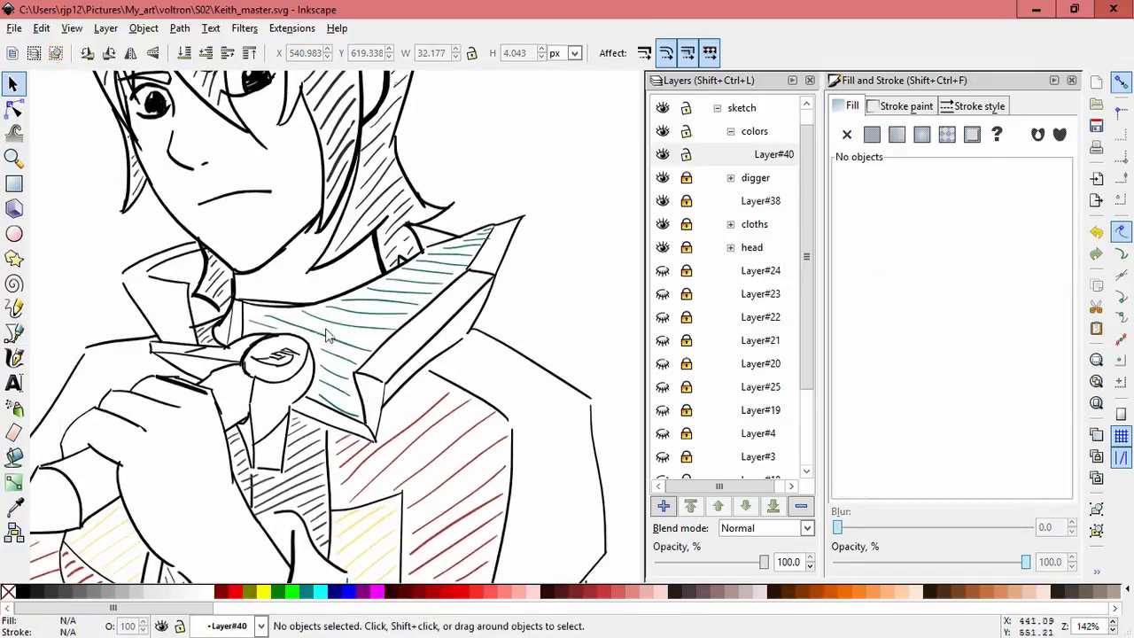
- Reposition and enlarge the teal strokes on the lower collar around the round emblem
left_click(352, 336)
left_click_drag(353, 321, 367, 348)
left_click_drag(279, 324, 282, 327)
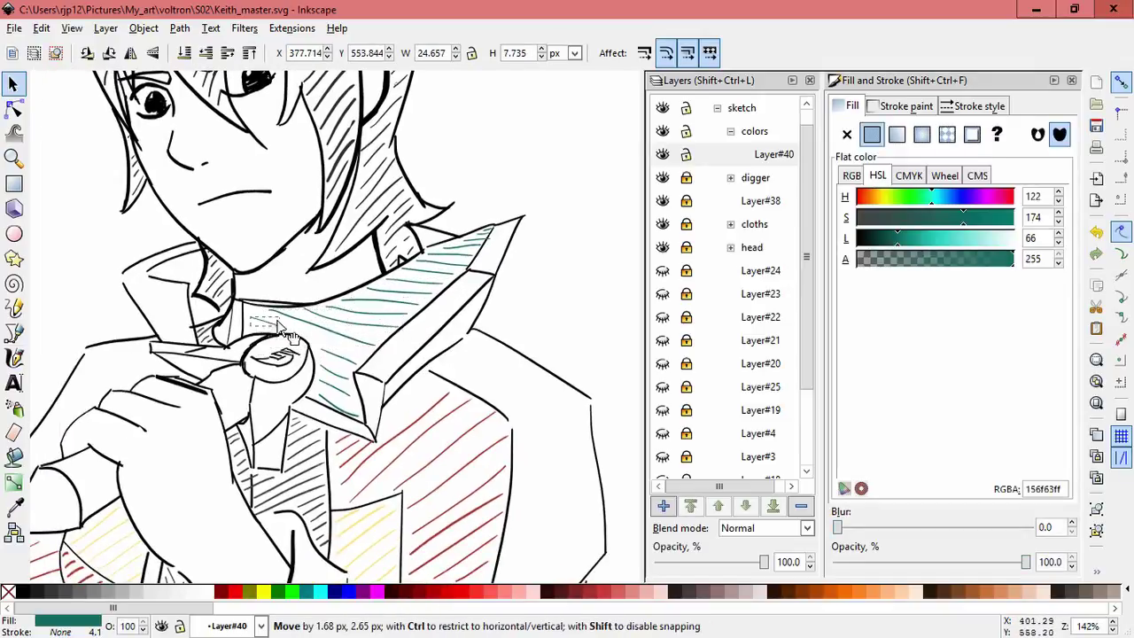
left_click(350, 371)
left_click(317, 404)
left_click(328, 396)
left_click(327, 376)
left_click(342, 360)
left_click_drag(308, 335, 328, 326)
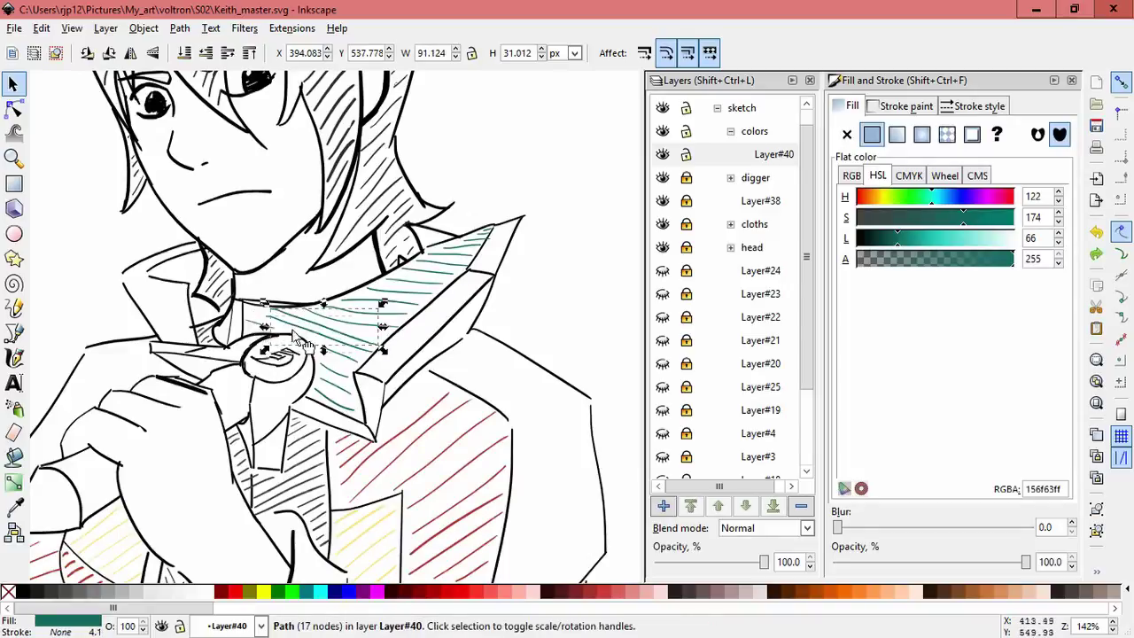
left_click_drag(264, 327, 244, 346)
- Adjust the teal strokes across the middle of the collar to reach the fold line at an even slant
left_click(314, 345)
left_click(418, 367)
mouse_move(348, 353)
left_mouse_down()
mouse_move(393, 334)
mouse_move(379, 327)
mouse_move(377, 348)
left_mouse_up()
left_click(375, 361)
left_click(372, 350)
left_click_drag(410, 337, 412, 330)
left_click(496, 323)
left_click(390, 324)
left_click(372, 333)
key("Escape")
- Slant the teal strokes on the upper collar parallel to the strokes below them
left_click(410, 301)
left_click_drag(432, 285, 487, 248)
key("Escape")
left_click(381, 321)
left_click_drag(386, 320, 545, 257)
left_click(519, 257)
mouse_move(421, 292)
left_mouse_down()
mouse_move(413, 331)
mouse_move(426, 316)
mouse_move(487, 306)
mouse_move(435, 298)
mouse_move(496, 300)
mouse_move(429, 280)
left_mouse_up()
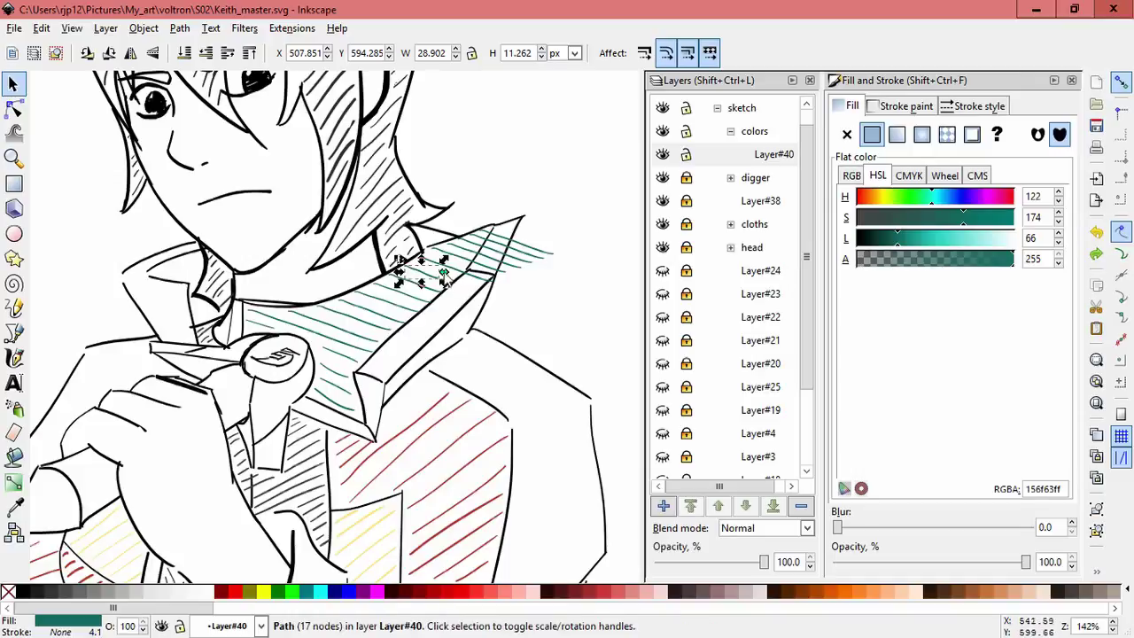
mouse_move(494, 295)
left_mouse_down()
mouse_move(443, 283)
mouse_move(468, 283)
mouse_move(471, 271)
left_mouse_up()
- Shorten the lower teal stroke overlapping the folded collar tip and undo the last adjustment
scroll(470, 318, "up", 1)
left_click(472, 318)
scroll(472, 317, "up", 1)
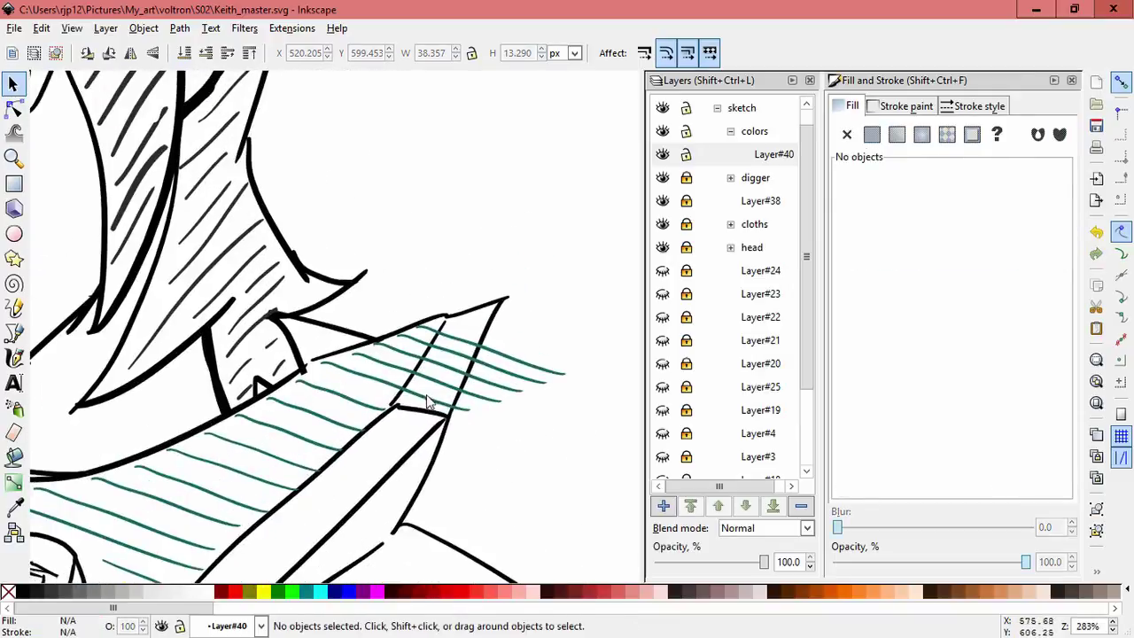
left_click(451, 398)
mouse_move(478, 387)
left_mouse_down()
mouse_move(387, 387)
mouse_move(380, 363)
mouse_move(395, 380)
left_mouse_up()
left_click(387, 396)
left_click(405, 380)
key("ctrl+z")
- Shrink the remaining teal strokes at the collar tip to end at the fold line
mouse_move(463, 400)
left_mouse_down()
mouse_move(448, 379)
mouse_move(397, 374)
mouse_move(403, 360)
mouse_move(425, 372)
left_mouse_up()
left_click(397, 374)
left_click(379, 366)
key("ctrl+z")
mouse_move(532, 364)
left_mouse_down()
mouse_move(474, 373)
mouse_move(417, 362)
mouse_move(393, 331)
mouse_move(425, 306)
mouse_move(428, 315)
mouse_move(411, 319)
mouse_move(443, 317)
left_mouse_up()
left_click(417, 362)
left_click_drag(448, 324, 448, 324)
left_click_drag(393, 321, 430, 321)
left_click(511, 404)
key("1")
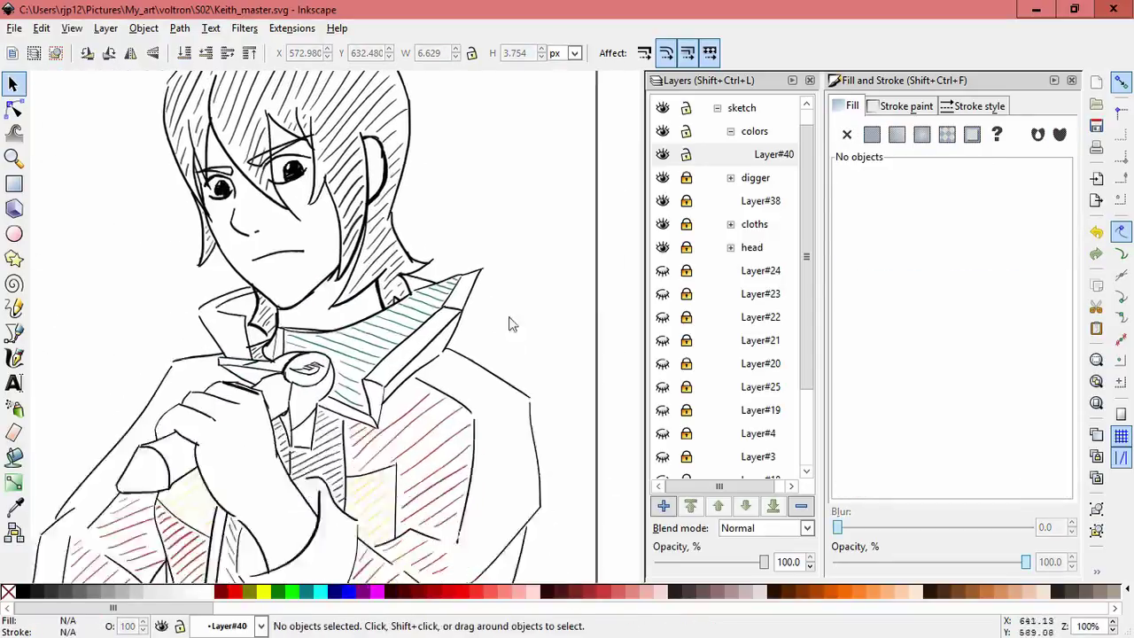
- Hatch the narrow pointed band, the rim of the round emblem and the strap hanging below it with teal strokes
left_click(13, 357)
scroll(389, 346, "up", 2, "ctrl")
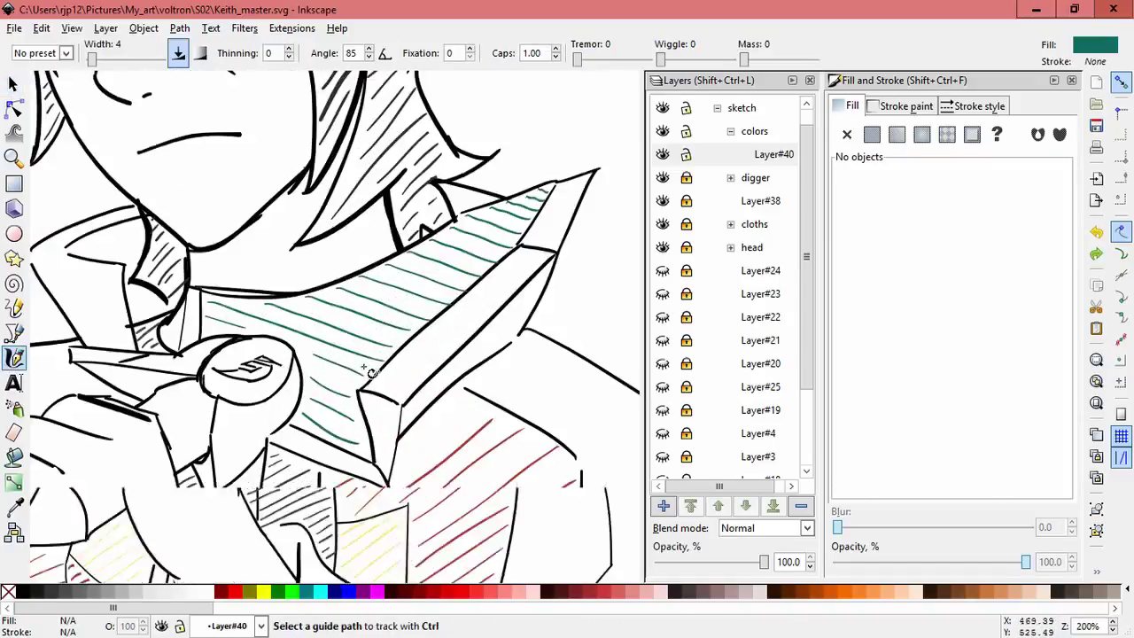
left_click_drag(142, 317, 189, 324)
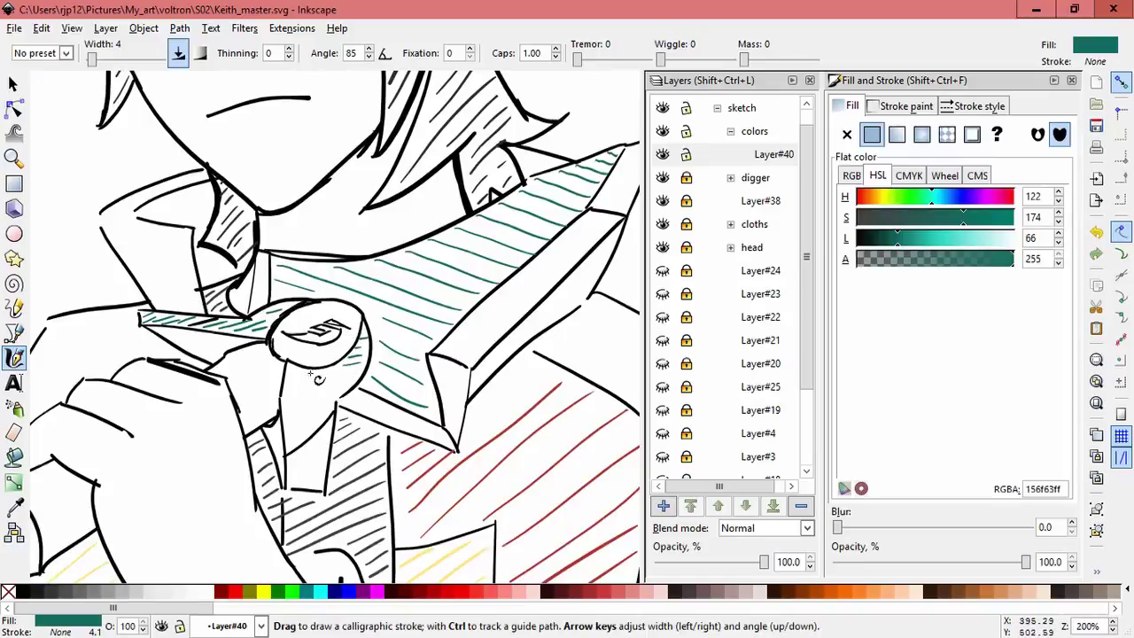
mouse_move(286, 431)
left_mouse_down()
mouse_move(323, 440)
mouse_move(327, 422)
mouse_move(316, 469)
left_mouse_up()
left_click_drag(290, 483, 317, 482)
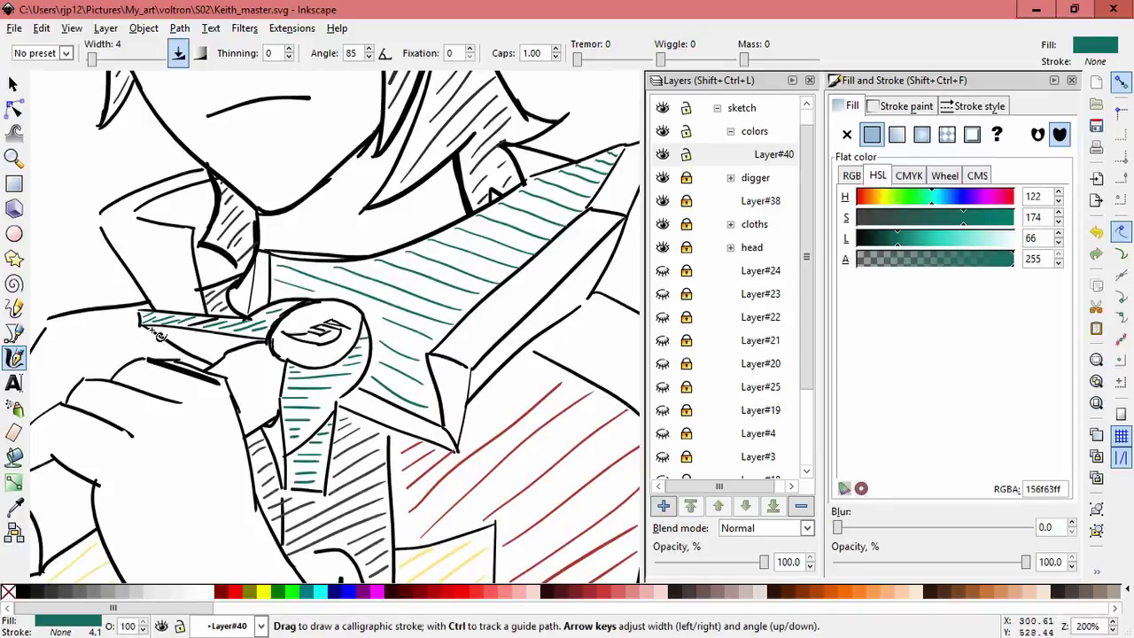
- Redo the teal hatching under the narrow band and hatch the small flap beside the hanging strap
key("ctrl+z")
left_click(201, 347)
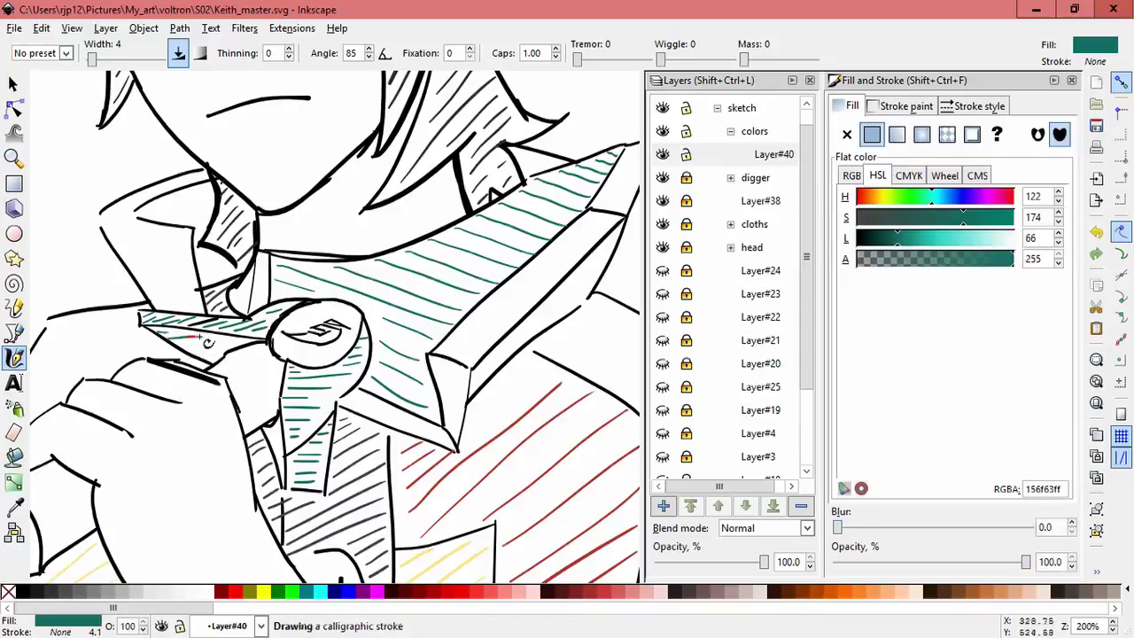
key("ctrl+z")
left_click_drag(269, 429, 280, 453)
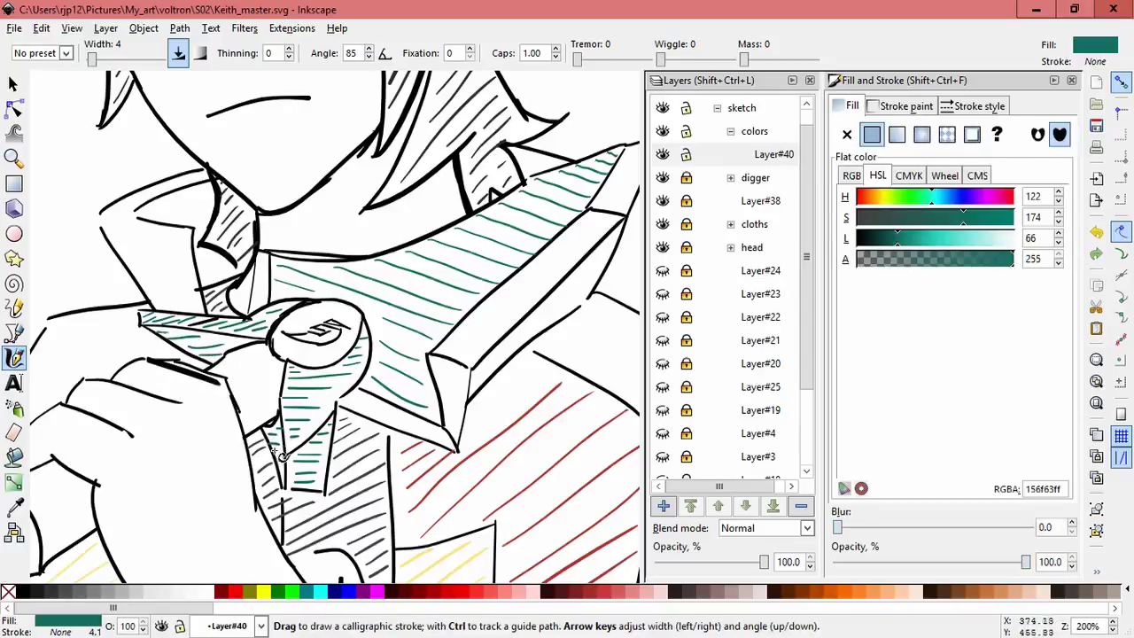
- Lighten the fill to pale aqua b1f1ea and make a test stroke beside the figure
scroll(274, 397, "down", 3)
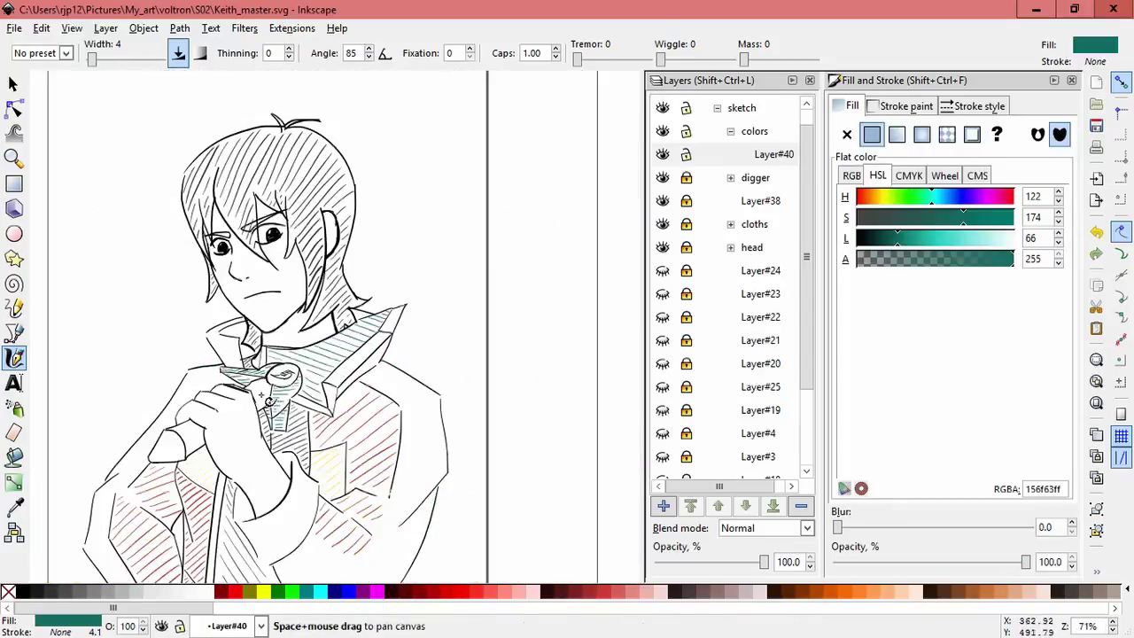
left_click_drag(945, 246, 987, 251)
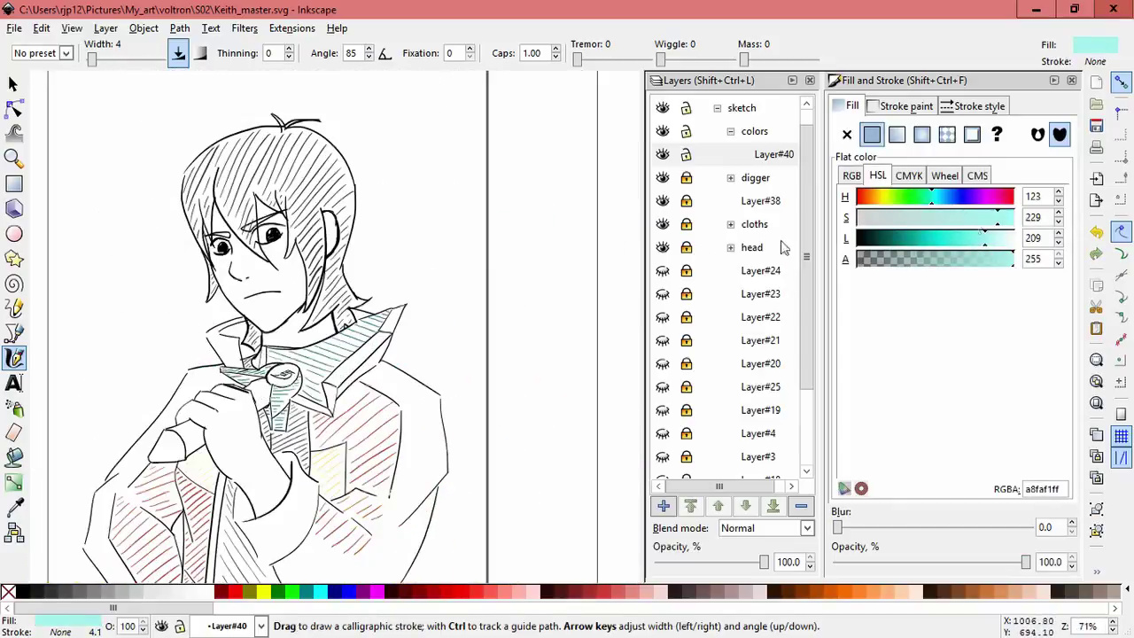
left_click(478, 336)
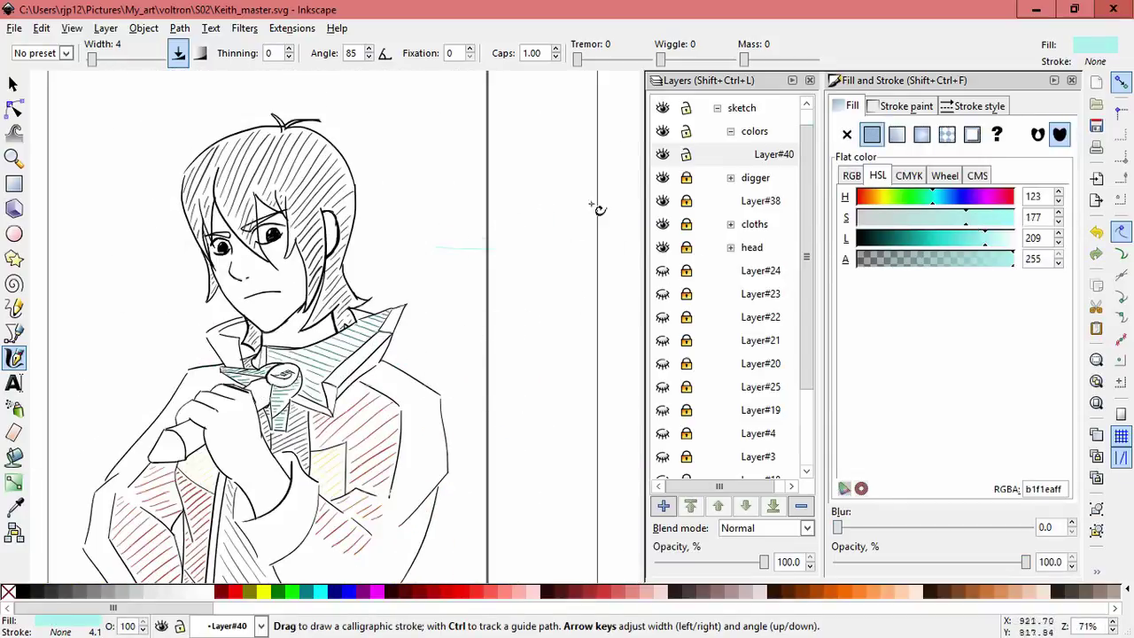
- Hatch the folded outer rim of the large collar flap with pale aqua strokes, from its upper tip down along the diagonal band
scroll(463, 322, "up", 4)
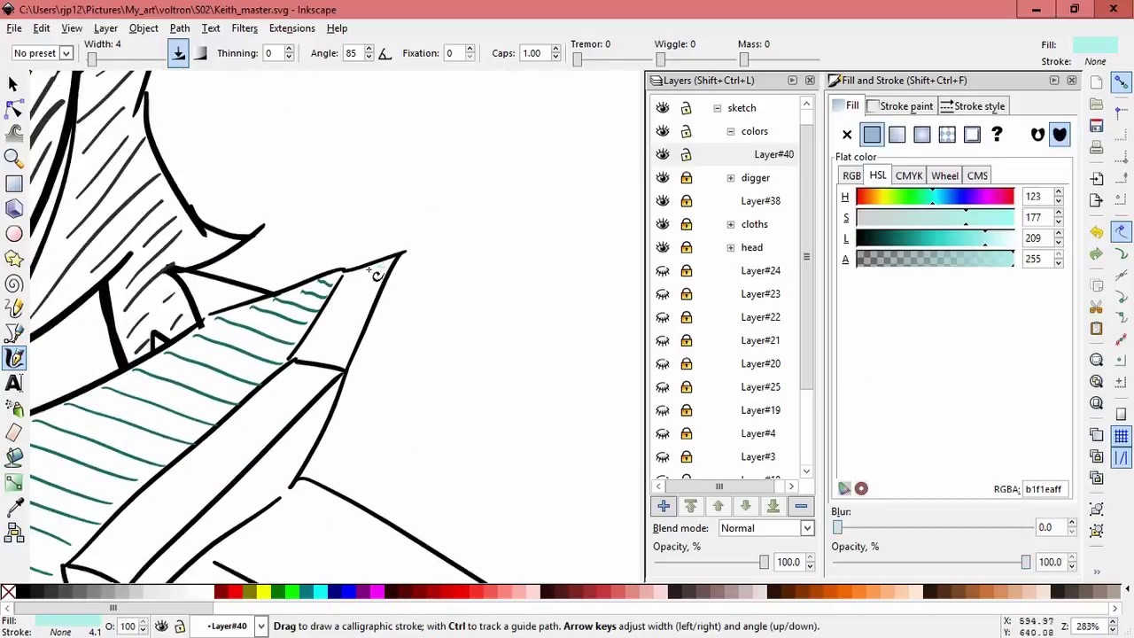
left_click_drag(340, 295, 362, 282)
left_click_drag(335, 336, 354, 324)
left_click_drag(349, 333, 367, 326)
mouse_move(273, 386)
left_mouse_down()
mouse_move(447, 297)
mouse_move(459, 307)
left_mouse_up()
left_click_drag(412, 336, 440, 332)
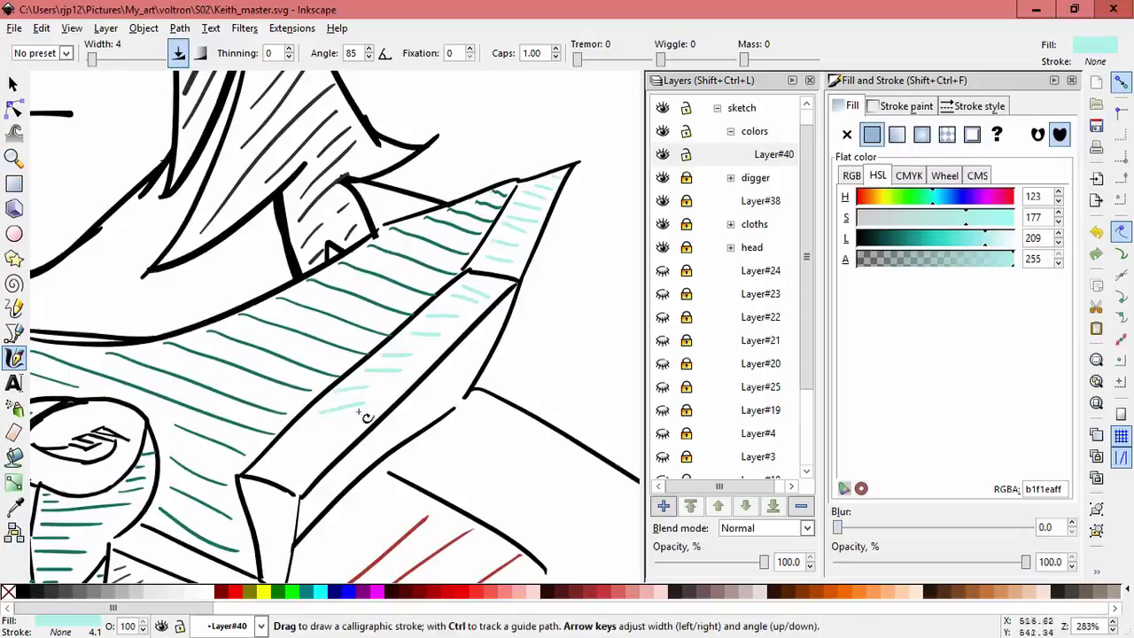
- Hatch the collar's lower corner fold, the narrow band towards the emblem and the inner neck edge with pale aqua strokes
left_click_drag(295, 481, 429, 326)
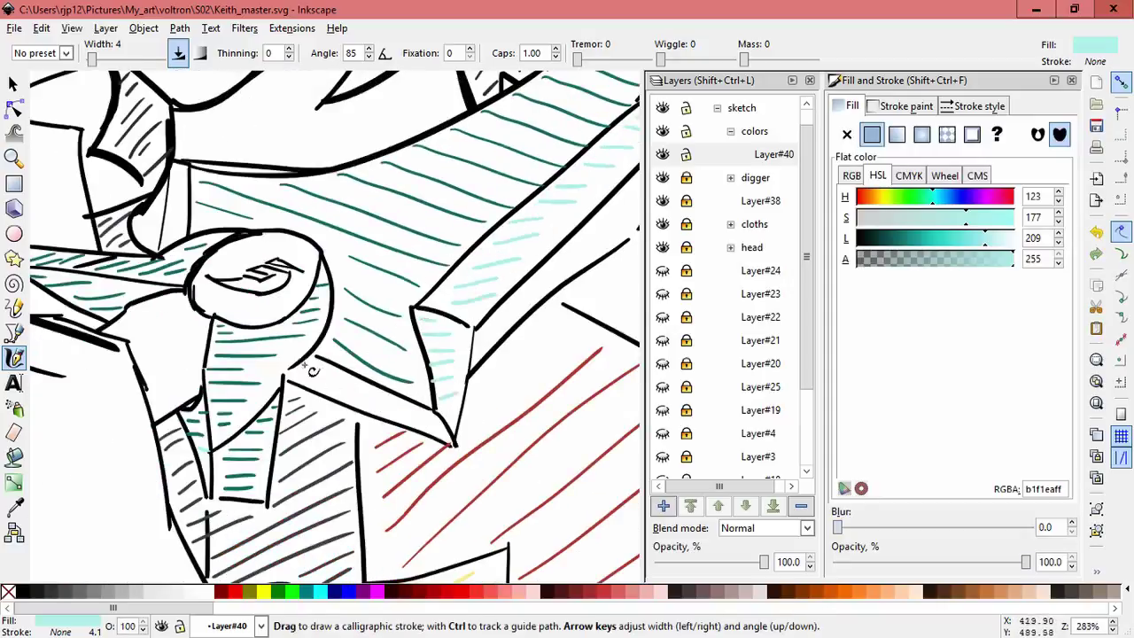
left_click_drag(362, 405, 460, 484)
left_click(320, 259)
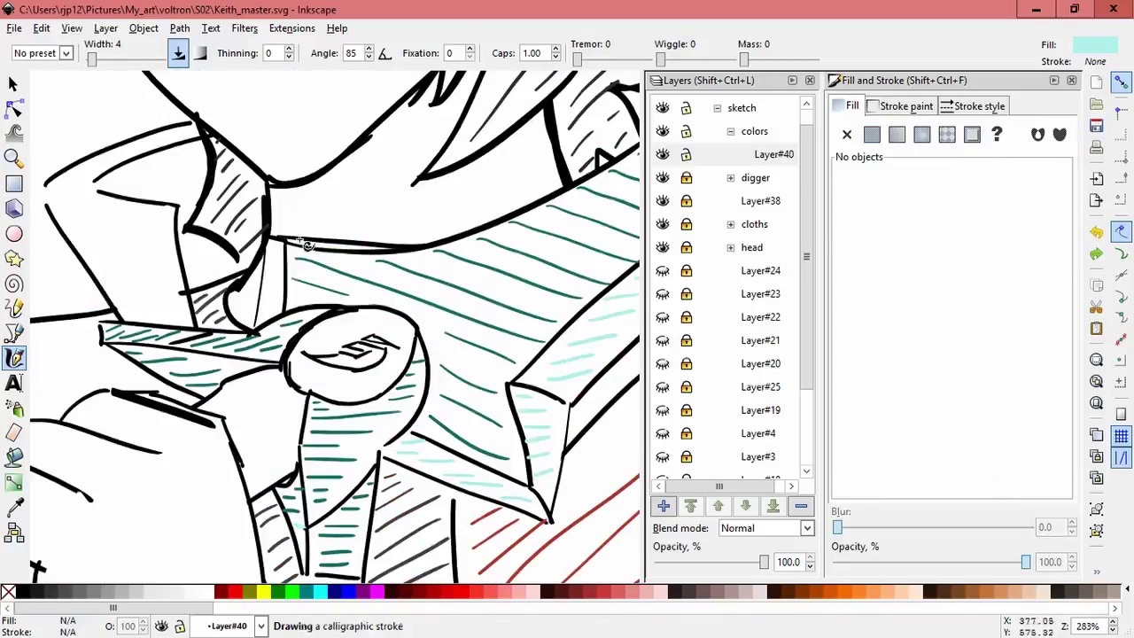
left_click(326, 264)
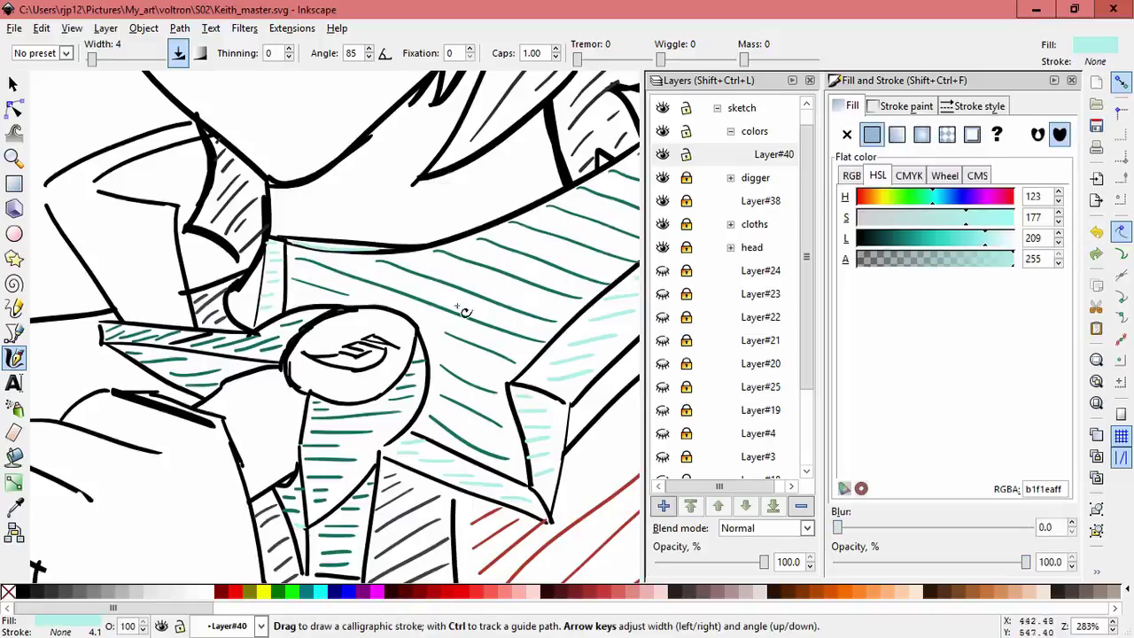
- Pick dark grey 2c262a from the palette strip and hatch the round emblem's face and the area between the fist and the hanging strap
scroll(460, 309, "down", 4, "ctrl")
key("d")
left_click(77, 139)
key("d")
scroll(380, 310, "up", 3, "ctrl")
mouse_move(361, 167)
left_mouse_down()
mouse_move(328, 204)
mouse_move(356, 240)
mouse_move(377, 210)
mouse_move(343, 214)
left_mouse_up()
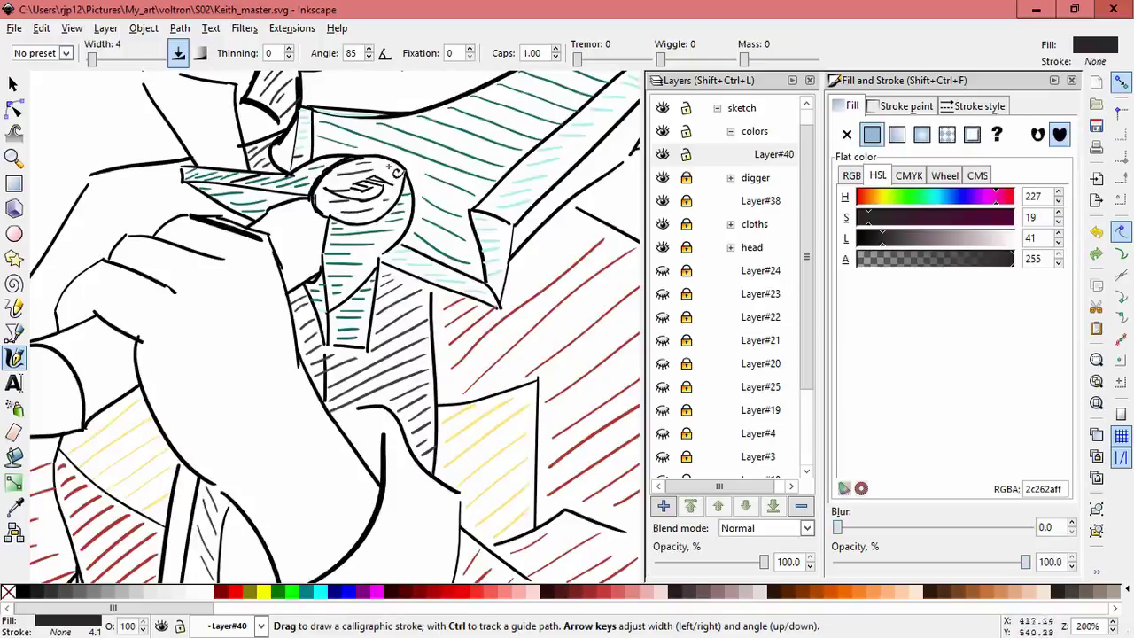
left_click_drag(285, 249, 280, 252)
scroll(280, 253, "left", 5)
scroll(266, 292, "down", 1)
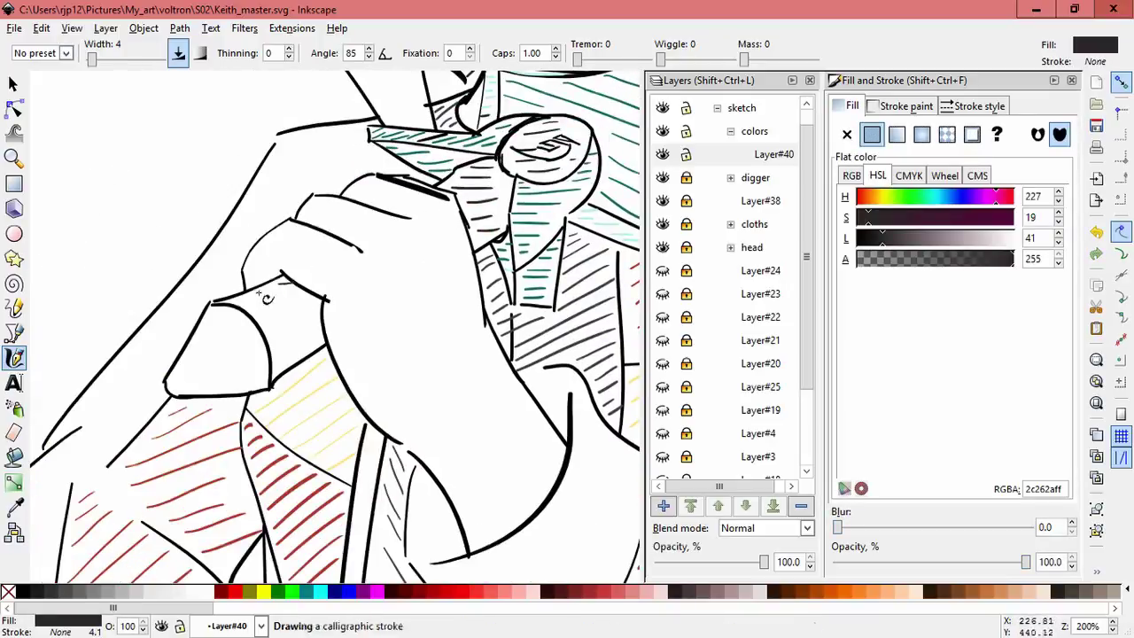
- Hatch the rounded handle end below the fist and the piece joining it to the hand in dark grey, fitting strokes to the outlines
mouse_move(237, 304)
left_mouse_down()
mouse_move(285, 305)
mouse_move(283, 368)
left_mouse_up()
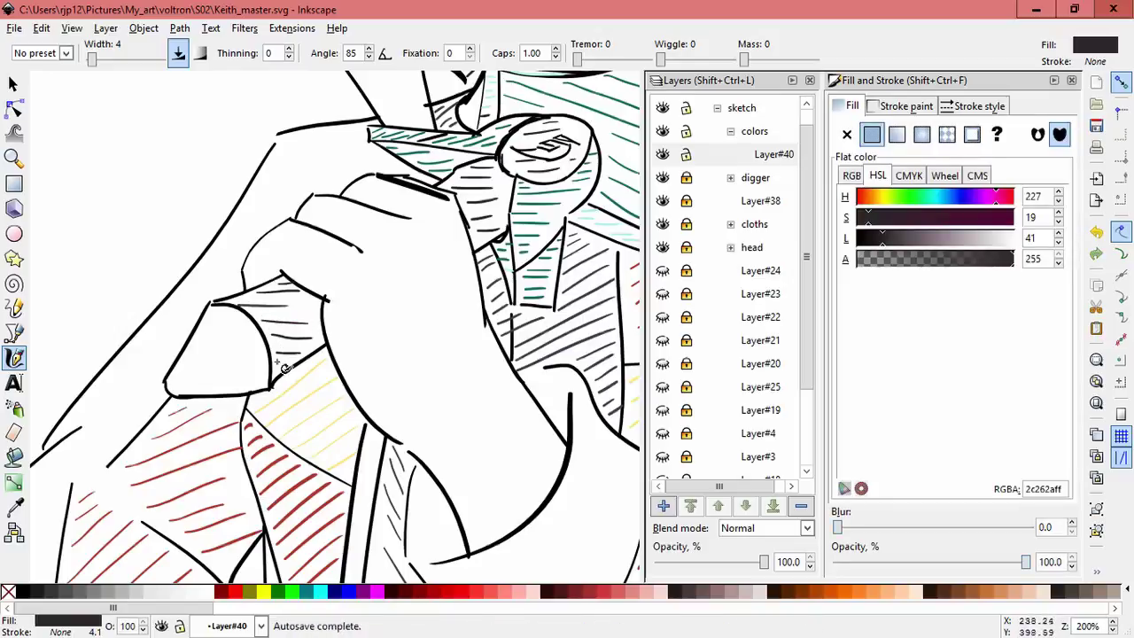
mouse_move(200, 341)
left_mouse_down()
mouse_move(246, 341)
mouse_move(265, 381)
mouse_move(257, 361)
left_mouse_up()
key("s")
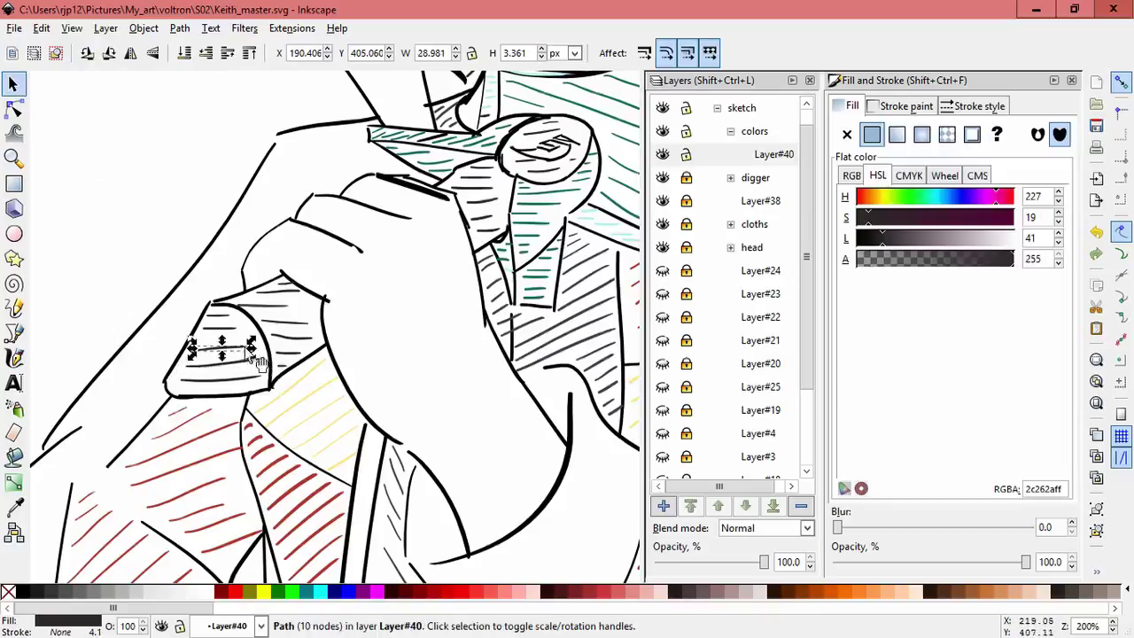
left_click(251, 330)
mouse_move(284, 307)
left_mouse_down()
mouse_move(312, 312)
mouse_move(340, 348)
left_mouse_up()
scroll(319, 332, "up", 4)
scroll(319, 333, "right", 3)
left_click(328, 338)
key("Escape")
scroll(279, 389, "down", 4)
- Set the fill to light purple d182ff for the emblem's symbol, undoing the test strokes
scroll(274, 392, "up", 6)
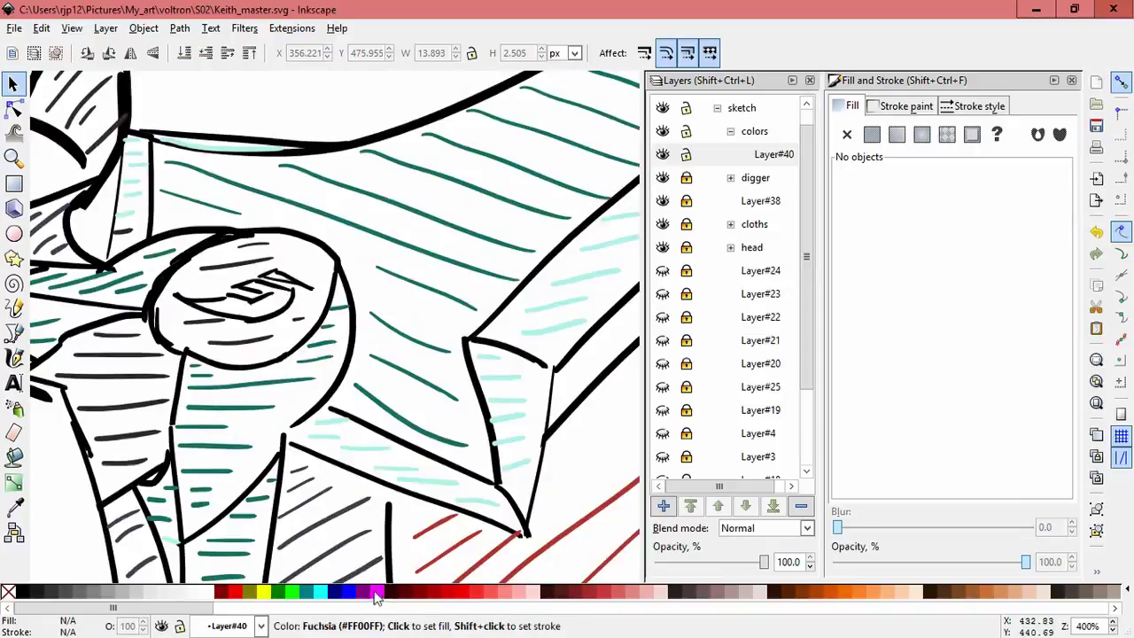
left_click(377, 591)
key("c")
left_click_drag(223, 312, 266, 326)
key("ctrl+z")
left_click_drag(365, 230, 415, 237)
left_click_drag(934, 237, 975, 237)
left_click(977, 196)
key("ctrl+z")
key("ctrl+z")
key("ctrl+z")
- Hatch the symbol inside the round emblem with light purple strokes and clear the selection
left_click_drag(309, 273, 232, 306)
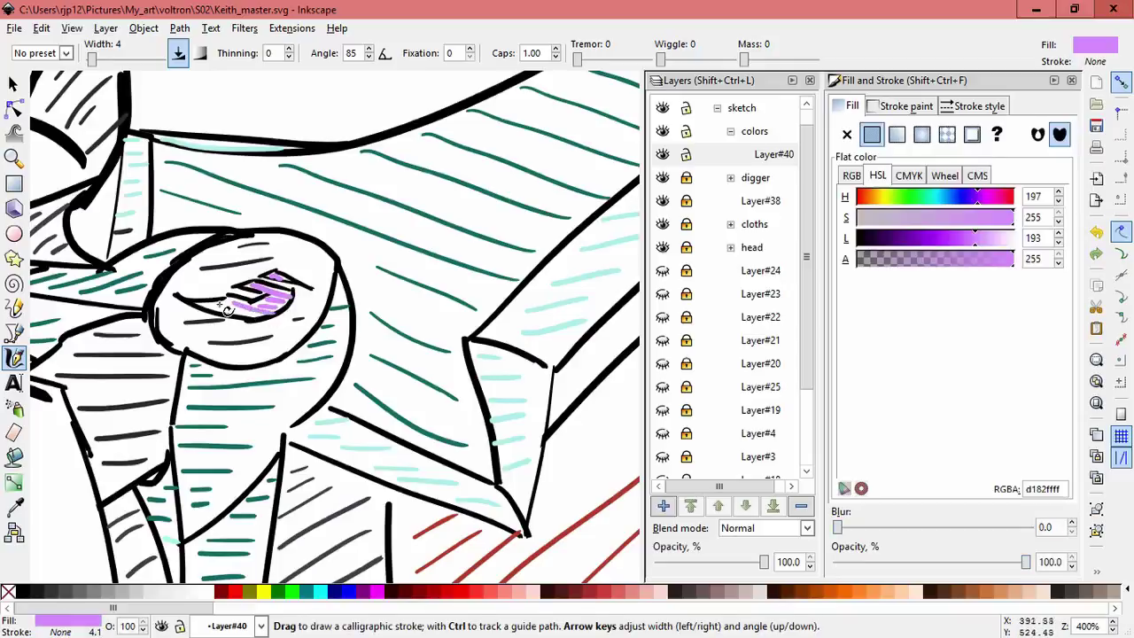
scroll(233, 307, "down", 3)
key("5")
key("3")
key("5")
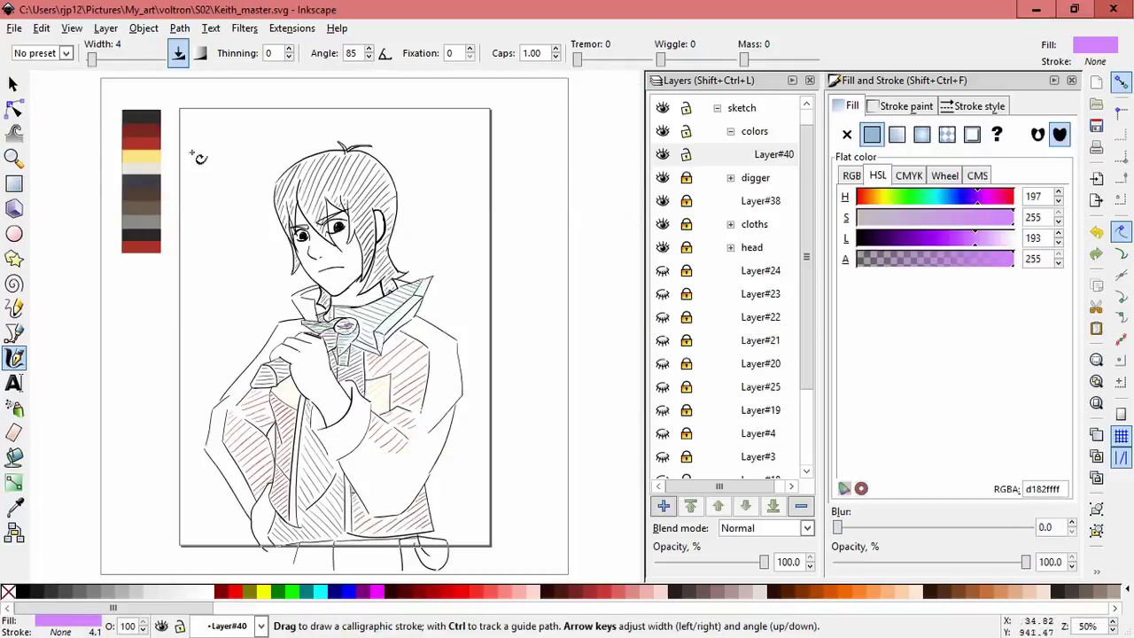
key("s")
key("Escape")
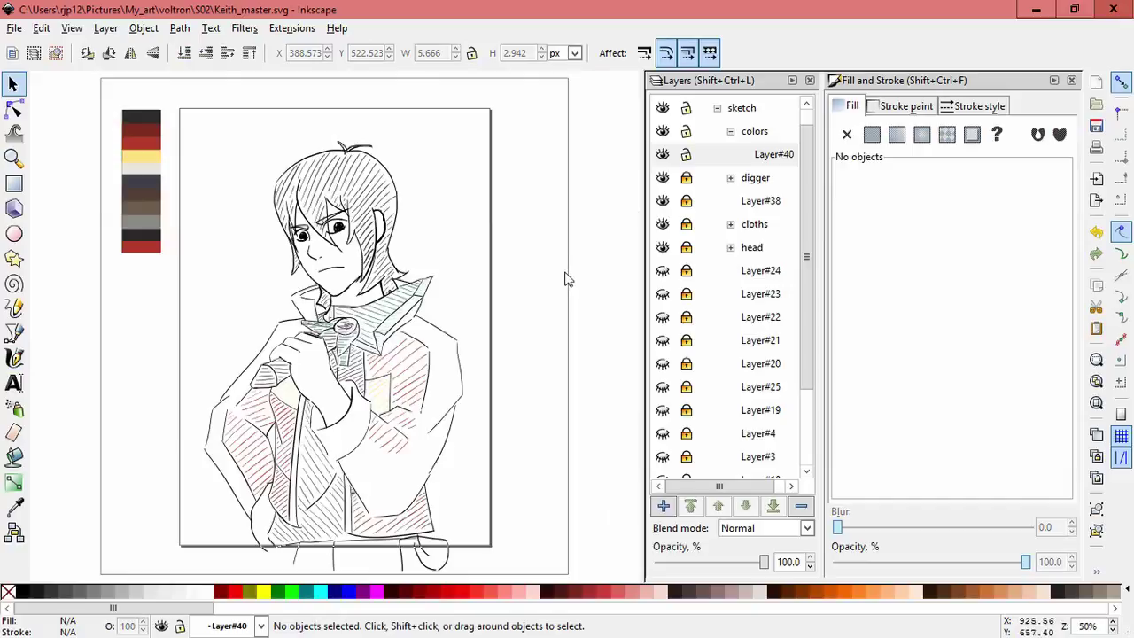
- Draw two strokes meeting in a point below the red hatching beside the forearm cuff and recolour them near-black
scroll(448, 481, "up", 1)
scroll(139, 311, "up", 2)
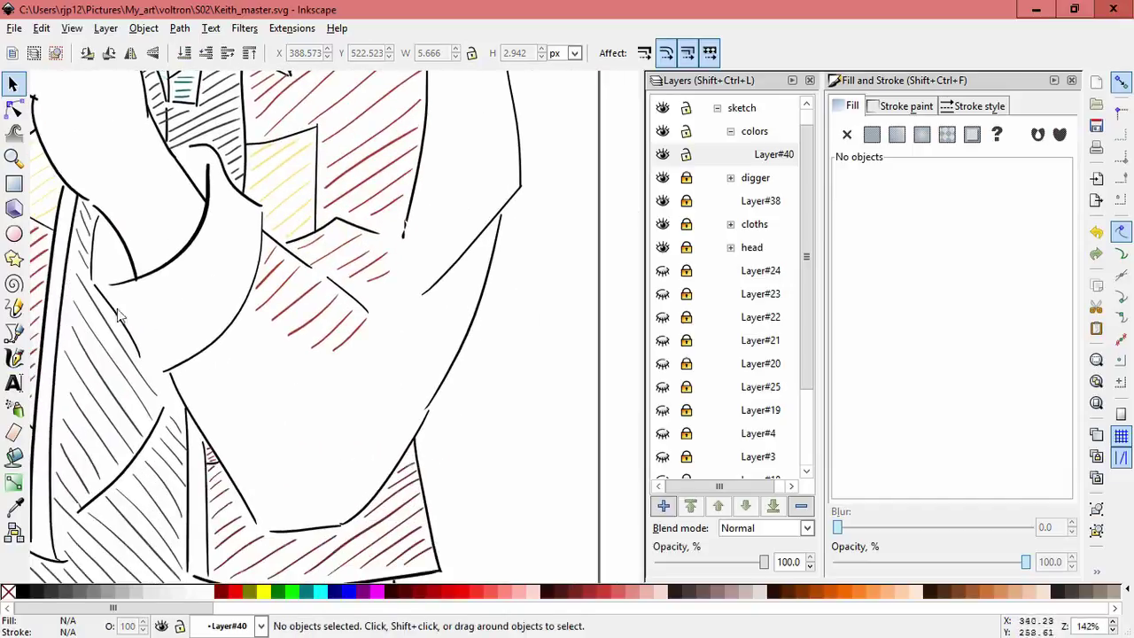
key("c")
left_click_drag(241, 316, 334, 412)
left_click_drag(378, 337, 343, 408)
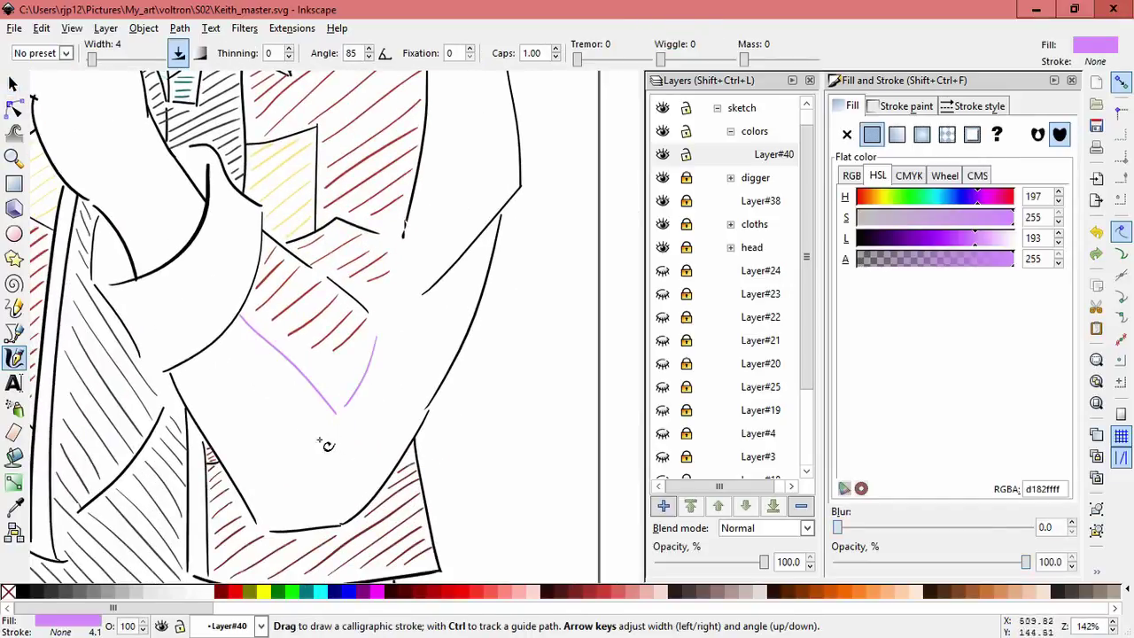
key("s")
left_click(299, 380, "shift")
left_click(35, 590)
- Extend the red hatching down to the new pointed outline beside the cuff, repositioning and resizing strokes to fit
key("Delete")
left_click(362, 346)
mouse_move(365, 307)
left_mouse_down()
mouse_move(380, 311)
mouse_move(383, 297)
mouse_move(332, 324)
mouse_move(349, 298)
mouse_move(299, 295)
left_mouse_up()
left_click(368, 335)
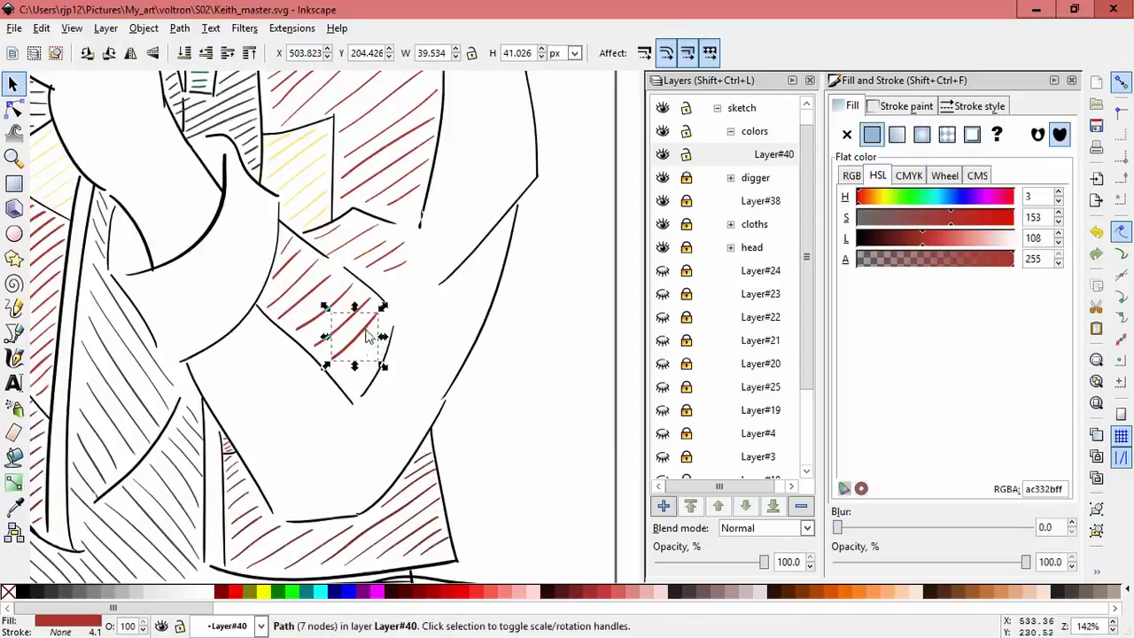
left_click_drag(387, 364, 389, 356)
key("Escape")
left_click(395, 352)
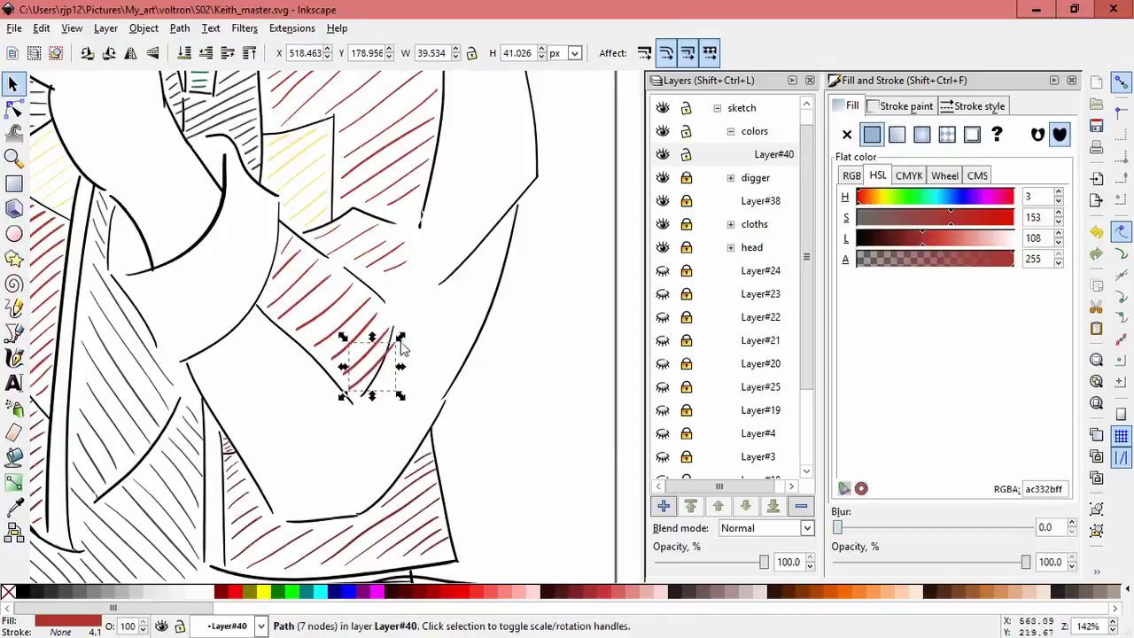
key("Escape")
scroll(473, 384, "down", 3)
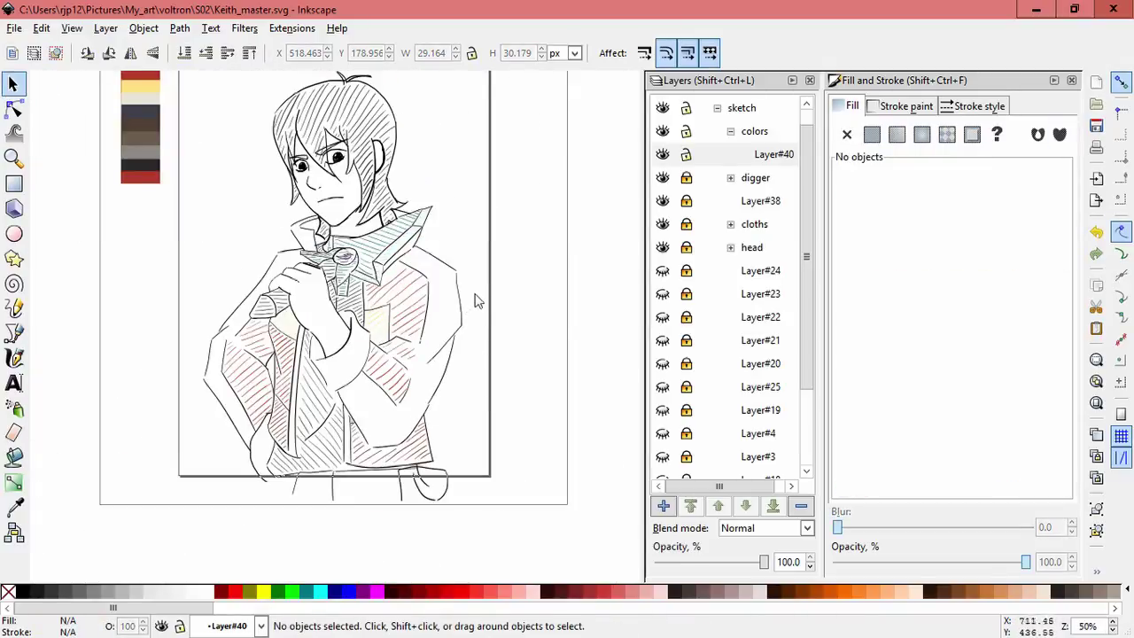